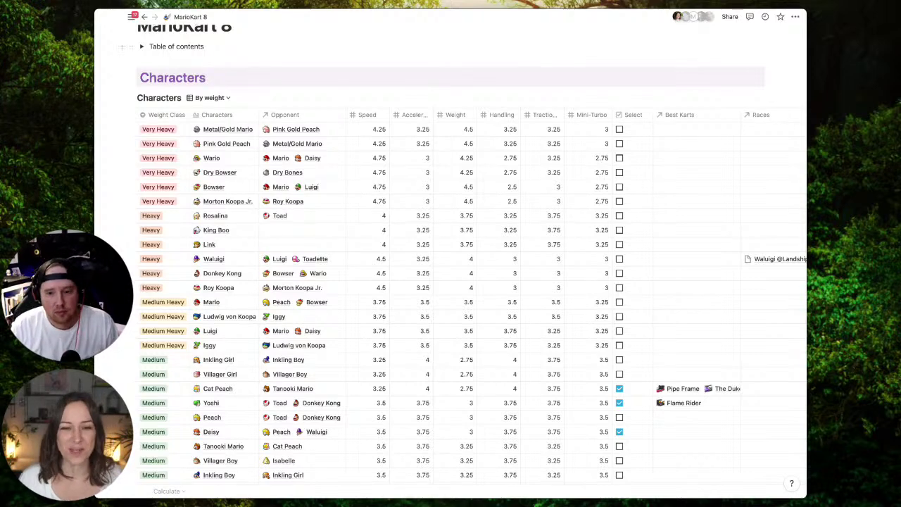
Switch the Characters database to the Weight Class board view.
{"action": "scroll", "coordinate": [561, 77], "scroll_direction": "up", "scroll_amount": 5}
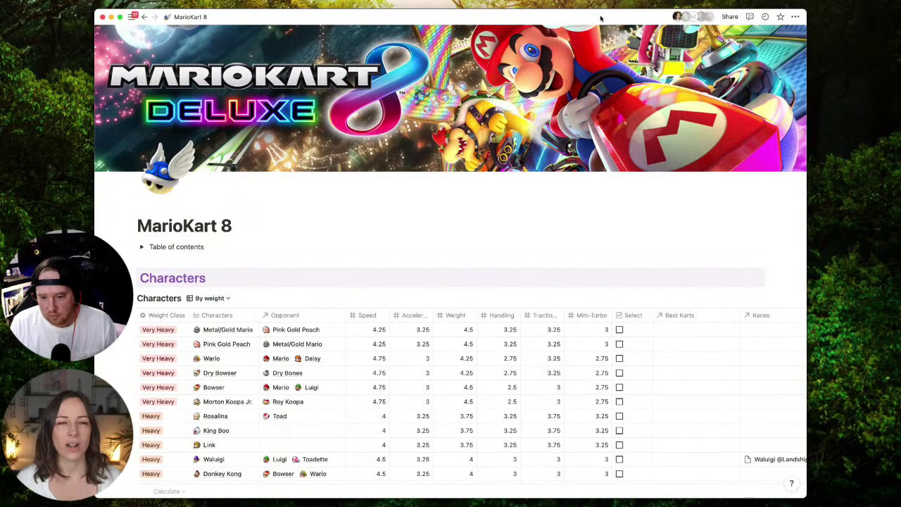
{"action": "scroll", "coordinate": [656, 230], "scroll_direction": "down", "scroll_amount": 5}
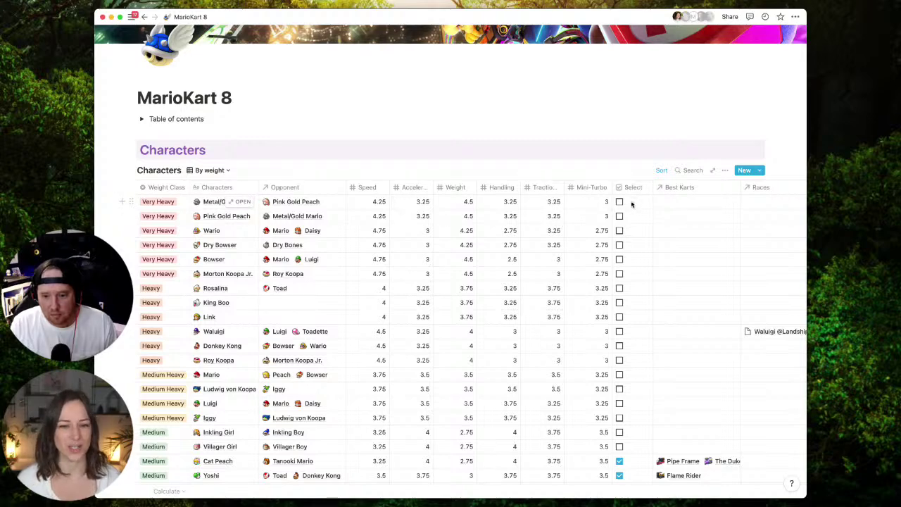
{"action": "scroll", "coordinate": [674, 206], "scroll_direction": "down", "scroll_amount": 1}
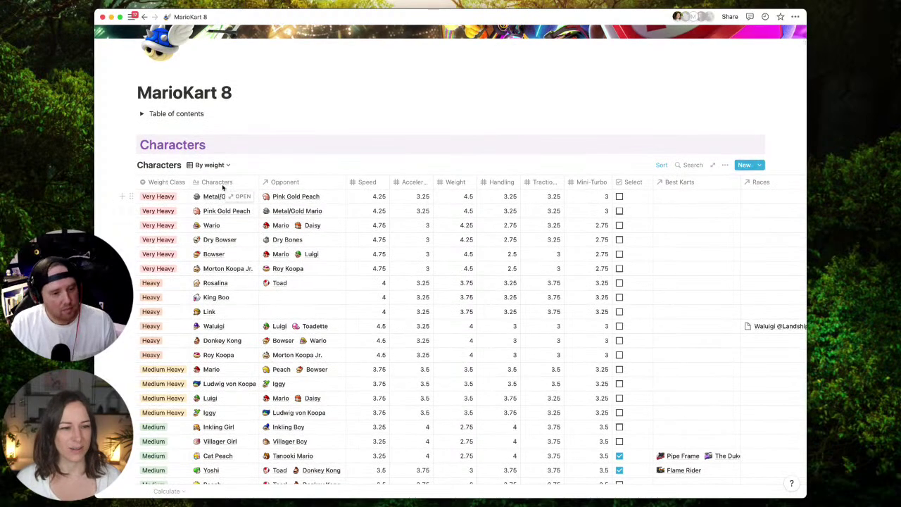
{"action": "left_click", "coordinate": [220, 169]}
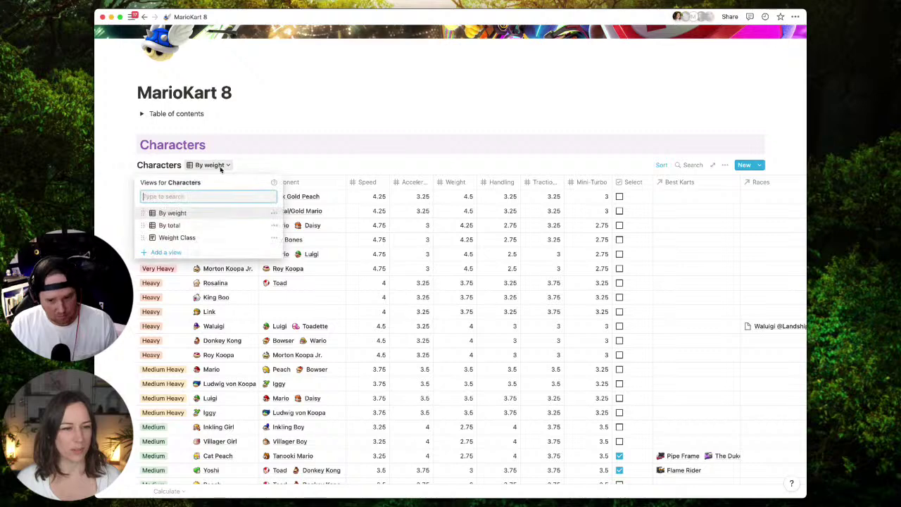
{"action": "left_click", "coordinate": [188, 237]}
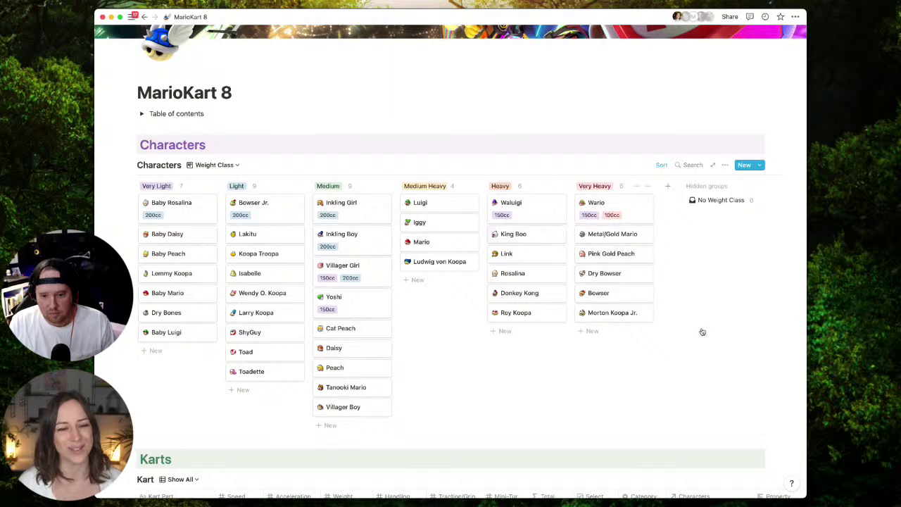
Open the Baby Rosalina card in the Very Light group, review its properties, and close it.
{"action": "left_click", "coordinate": [179, 214]}
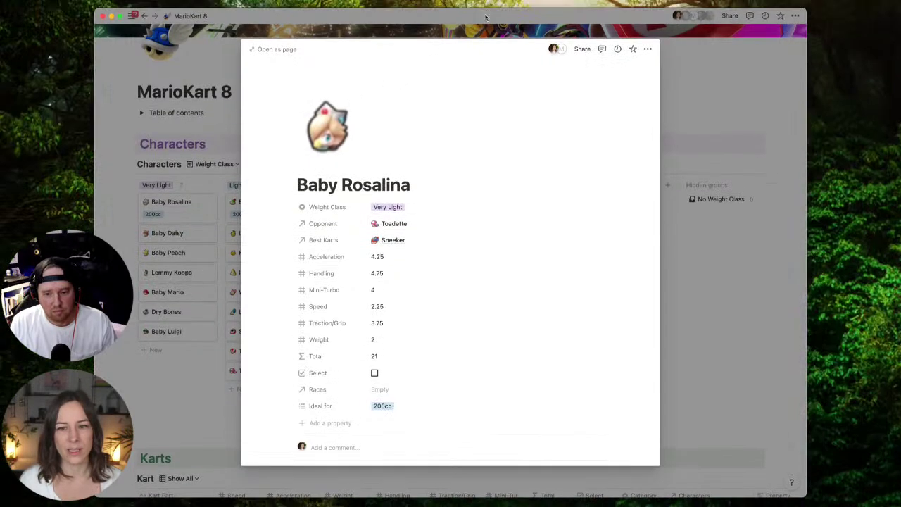
{"action": "left_click", "coordinate": [486, 17]}
Switch the Kart database in the Karts section to the unnamed gallery view of kart images.
{"action": "scroll", "coordinate": [499, 148], "scroll_direction": "down", "scroll_amount": 5}
{"action": "scroll", "coordinate": [499, 148], "scroll_direction": "down", "scroll_amount": 4}
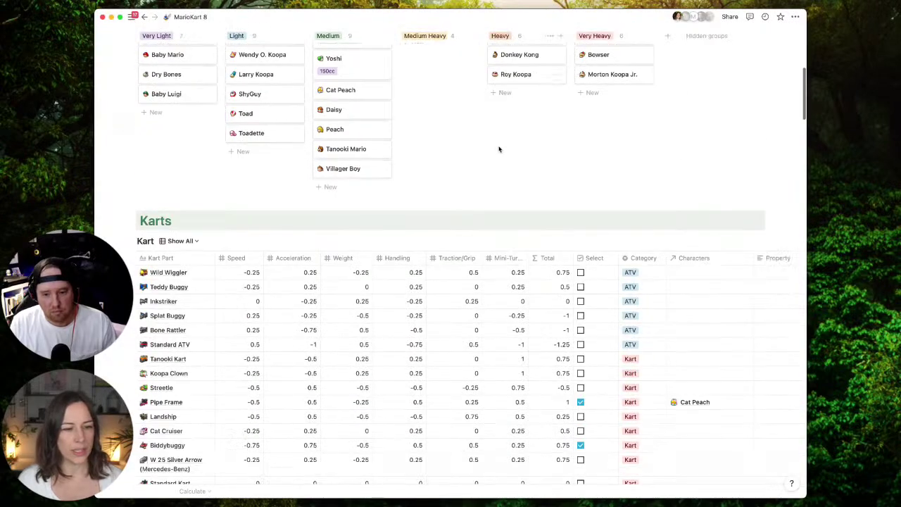
{"action": "left_click", "coordinate": [182, 176]}
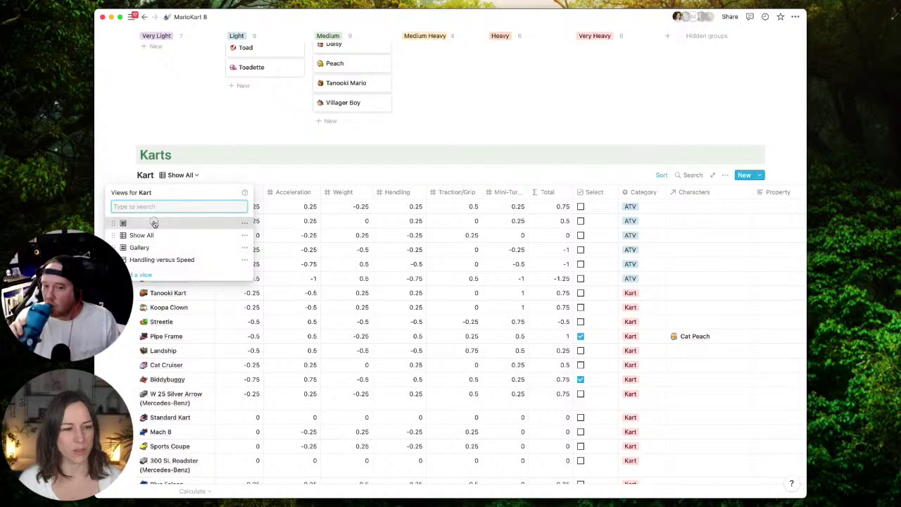
{"action": "left_click", "coordinate": [141, 247]}
Switch the Tires database from Show All to its unnamed gallery view.
{"action": "scroll", "coordinate": [689, 226], "scroll_direction": "down", "scroll_amount": 1}
{"action": "scroll", "coordinate": [689, 224], "scroll_direction": "down", "scroll_amount": 8}
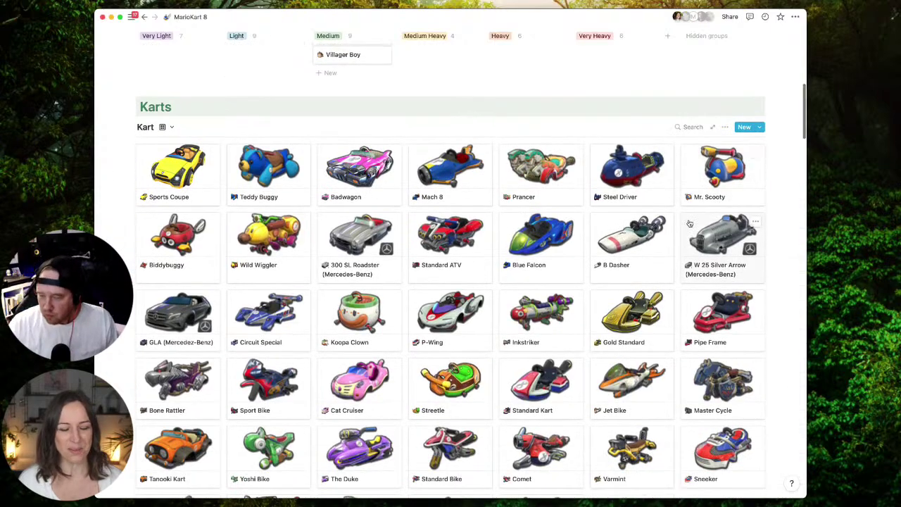
{"action": "scroll", "coordinate": [689, 224], "scroll_direction": "down", "scroll_amount": 6}
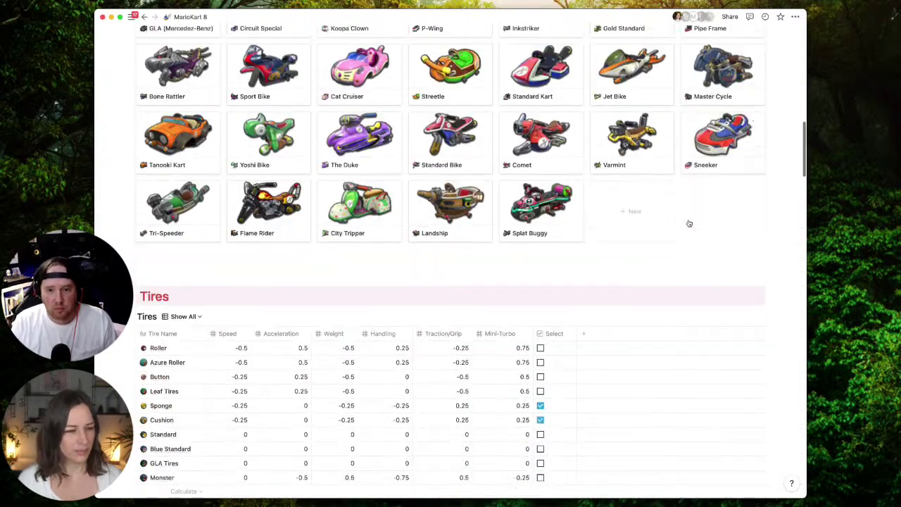
{"action": "left_click", "coordinate": [185, 153]}
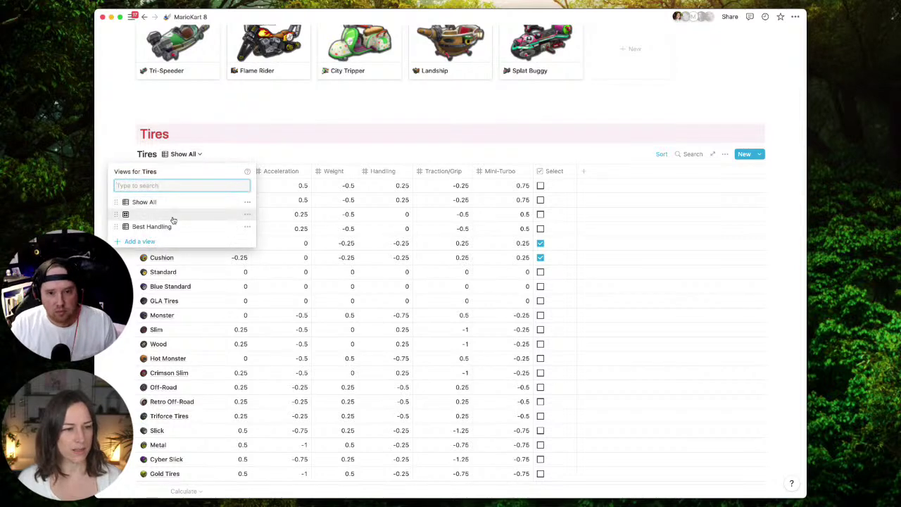
{"action": "left_click", "coordinate": [151, 214]}
Switch the Gliders database from Best Acceleration to the Gallery view.
{"action": "scroll", "coordinate": [563, 155], "scroll_direction": "down", "scroll_amount": 2}
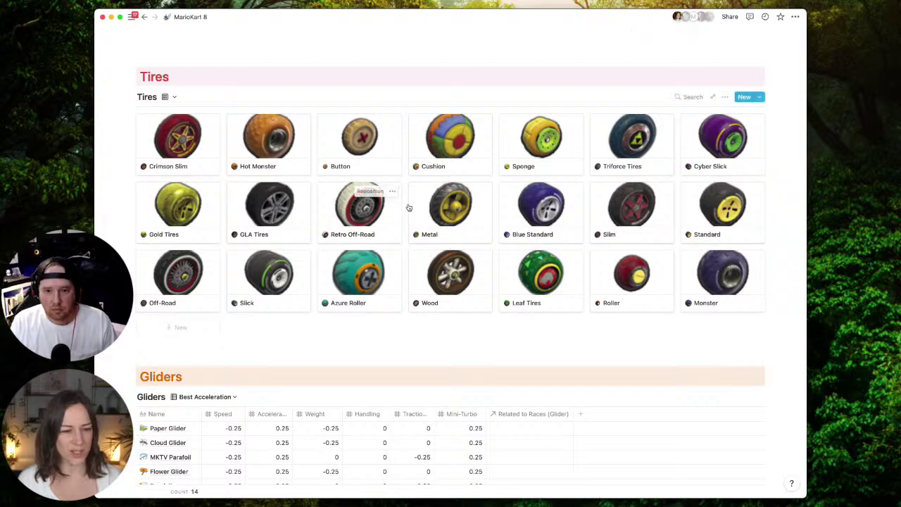
{"action": "scroll", "coordinate": [405, 205], "scroll_direction": "down", "scroll_amount": 2}
{"action": "scroll", "coordinate": [405, 206], "scroll_direction": "down", "scroll_amount": 5}
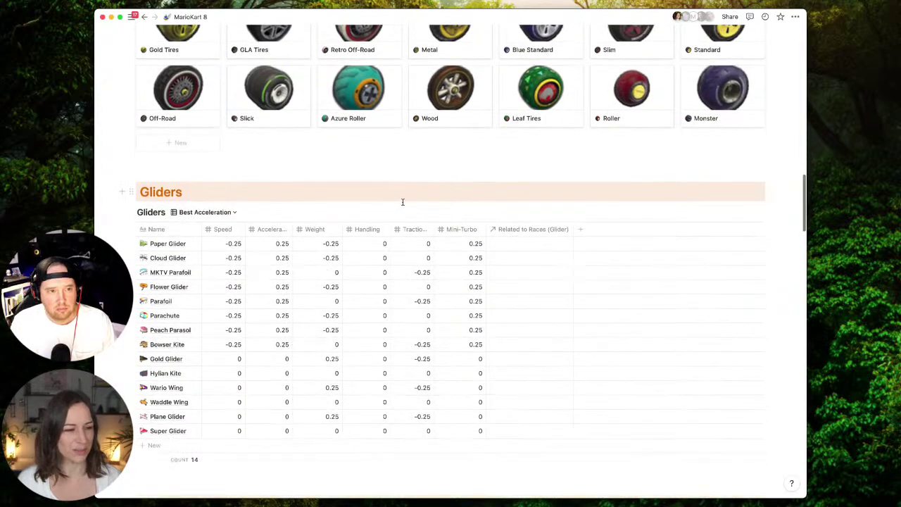
{"action": "left_click", "coordinate": [229, 154]}
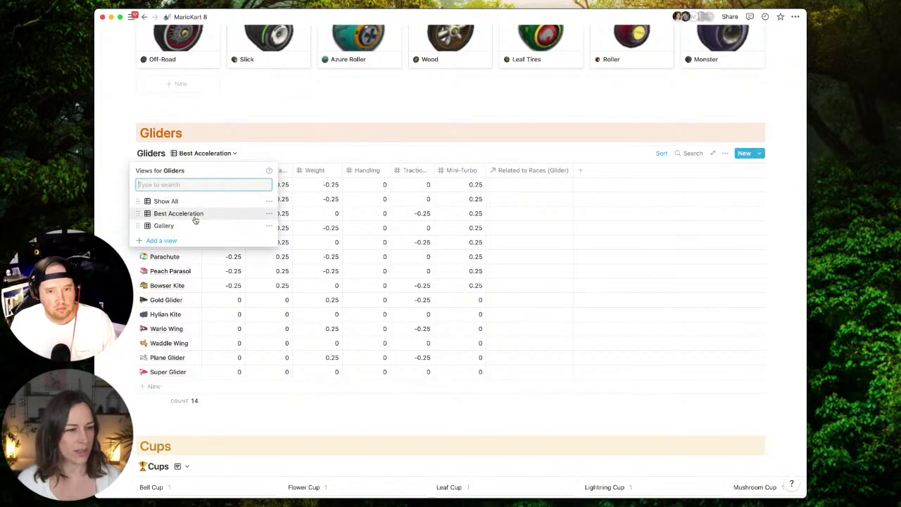
{"action": "left_click", "coordinate": [178, 225]}
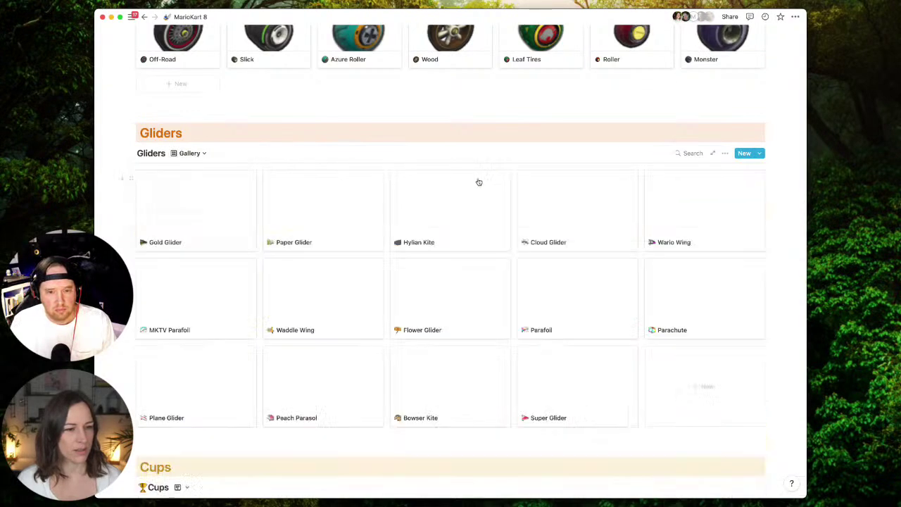
Look through the cups and tracks, and check the properties of the Bowser Jr. Circuit Special race in the December 2021 calendar.
{"action": "scroll", "coordinate": [632, 162], "scroll_direction": "down", "scroll_amount": 4}
{"action": "scroll", "coordinate": [632, 161], "scroll_direction": "down", "scroll_amount": 9}
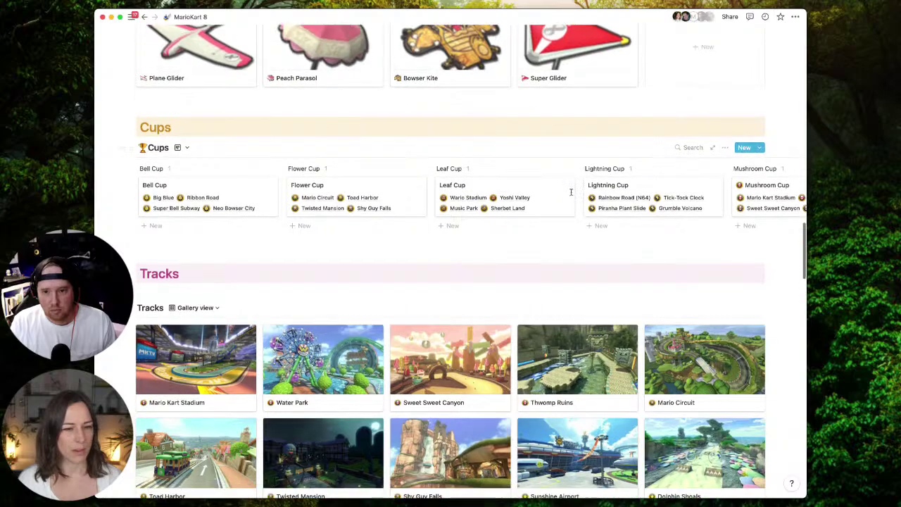
{"action": "scroll", "coordinate": [573, 191], "scroll_direction": "down", "scroll_amount": 20}
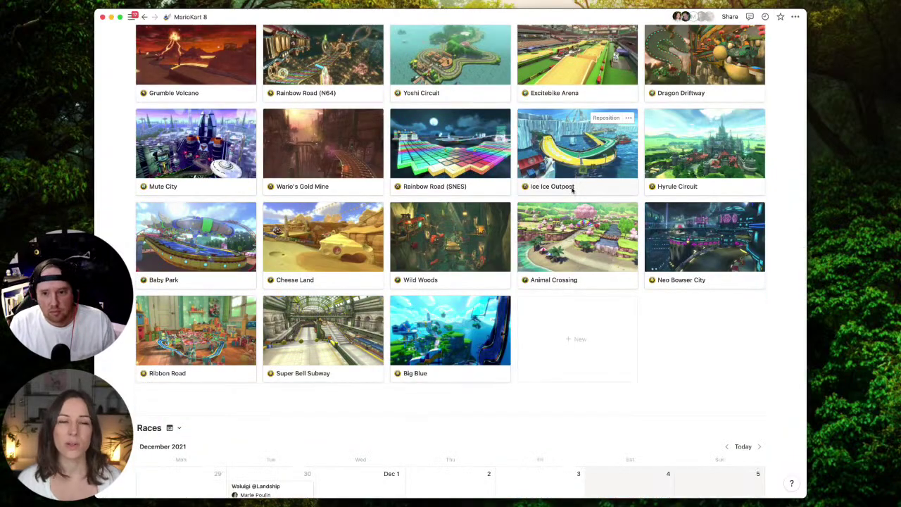
{"action": "scroll", "coordinate": [574, 190], "scroll_direction": "down", "scroll_amount": 4}
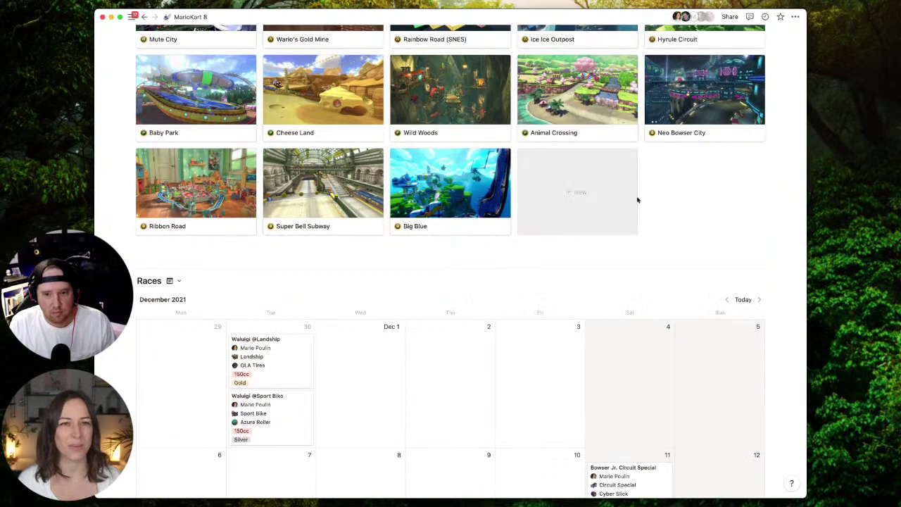
{"action": "scroll", "coordinate": [637, 200], "scroll_direction": "down", "scroll_amount": 6}
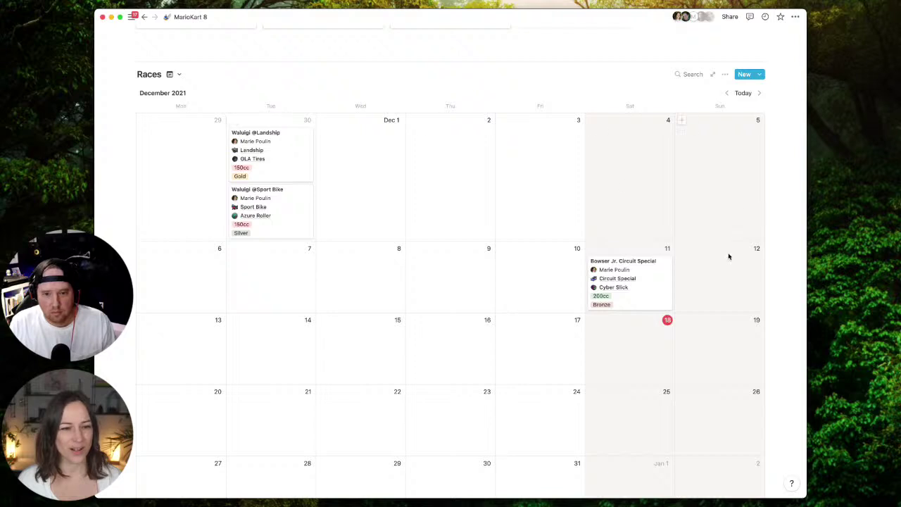
{"action": "left_click", "coordinate": [653, 294]}
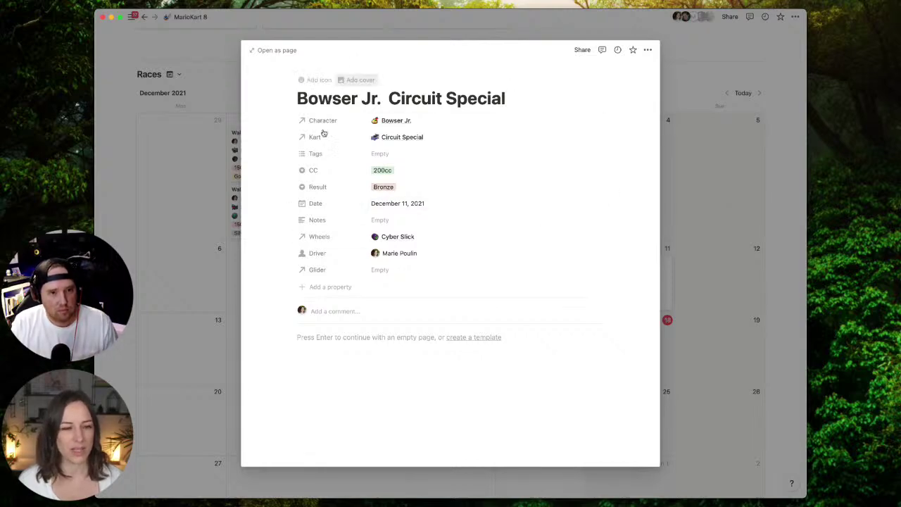
{"action": "left_click", "coordinate": [741, 182]}
Examine the Characters, Kart and Tires tables under Plan your selection, below the Races calendar.
{"action": "scroll", "coordinate": [525, 174], "scroll_direction": "down", "scroll_amount": 2}
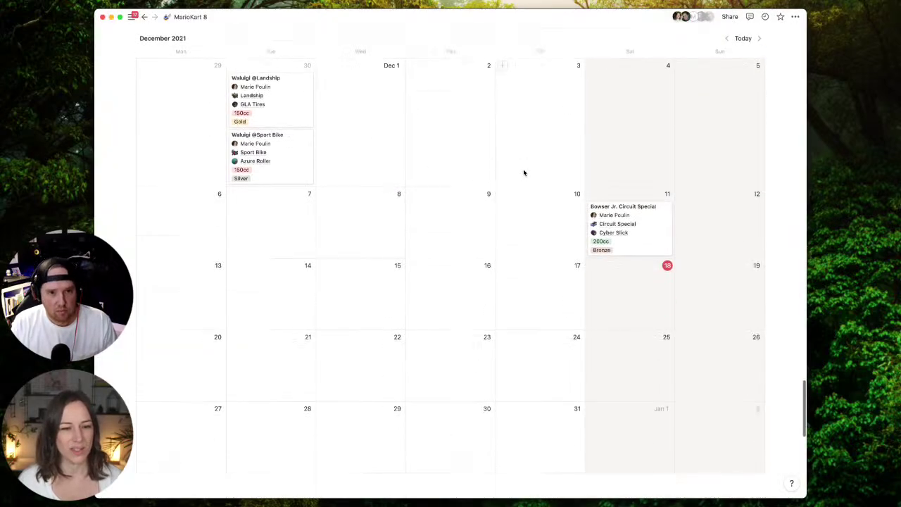
{"action": "scroll", "coordinate": [524, 172], "scroll_direction": "down", "scroll_amount": 1}
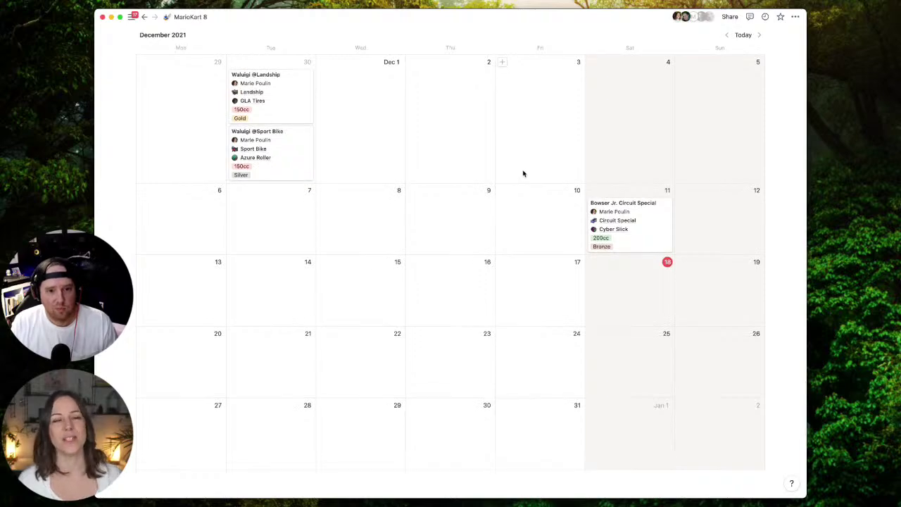
{"action": "scroll", "coordinate": [525, 172], "scroll_direction": "down", "scroll_amount": 5}
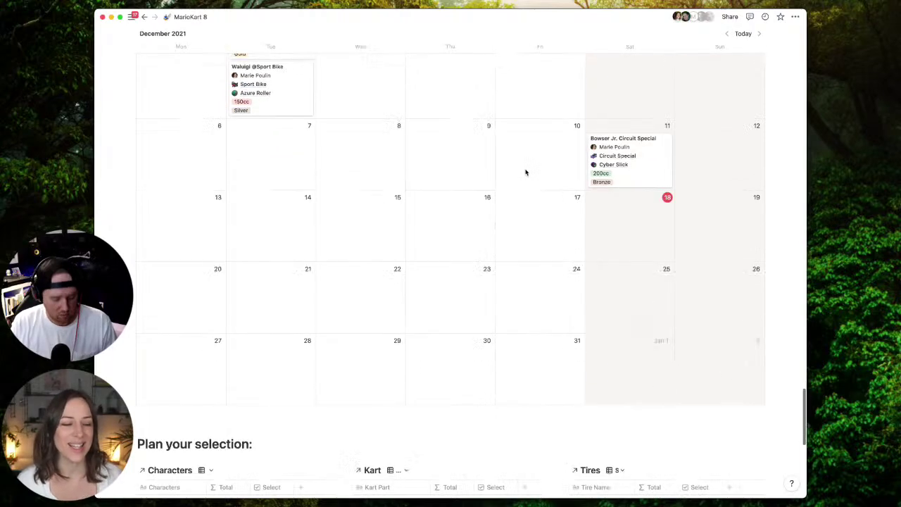
{"action": "scroll", "coordinate": [527, 172], "scroll_direction": "down", "scroll_amount": 2}
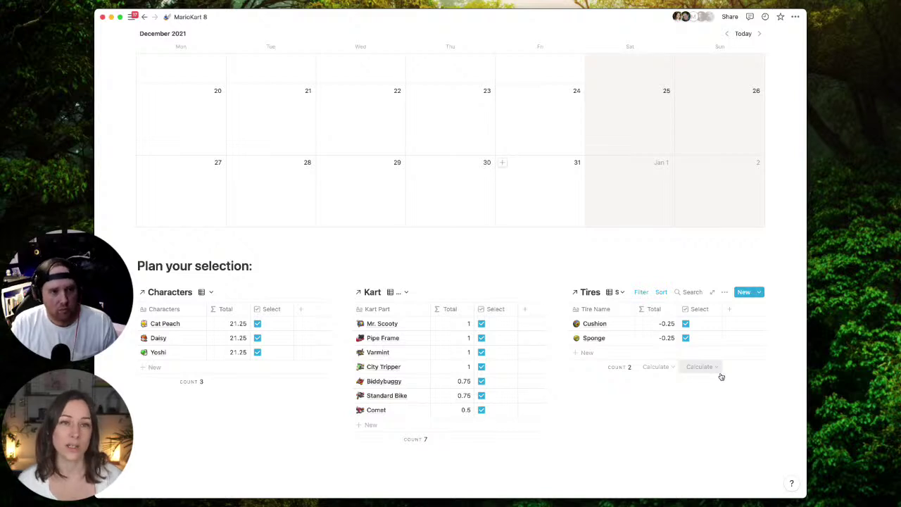
{"action": "scroll", "coordinate": [721, 376], "scroll_direction": "down", "scroll_amount": 1}
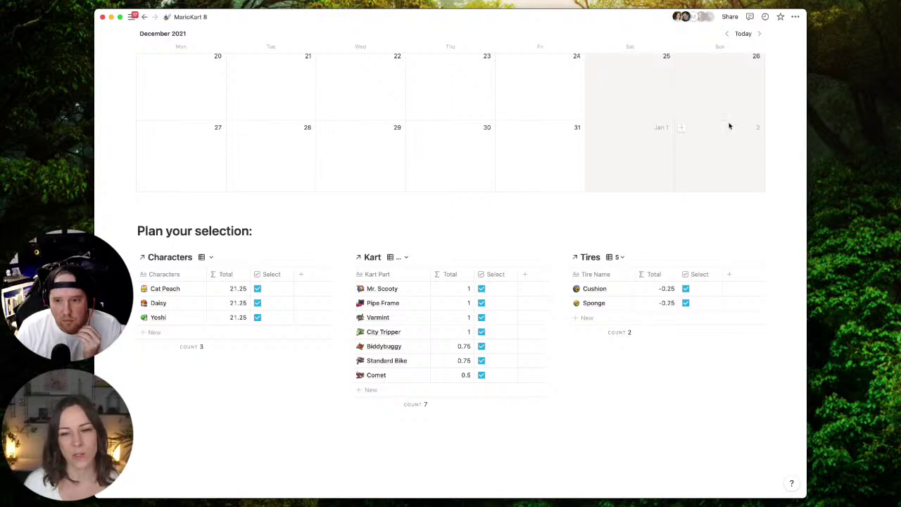
{"action": "scroll", "coordinate": [611, 135], "scroll_direction": "up", "scroll_amount": 3}
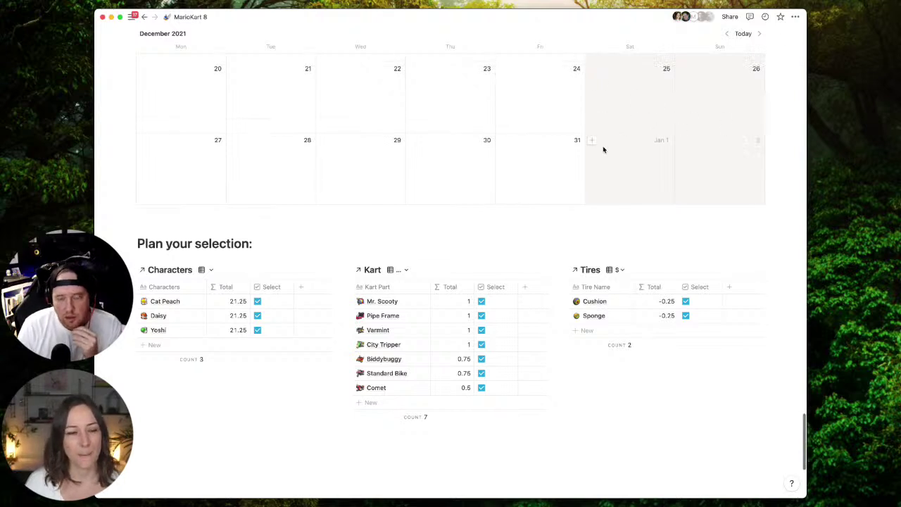
{"action": "scroll", "coordinate": [603, 149], "scroll_direction": "down", "scroll_amount": 1}
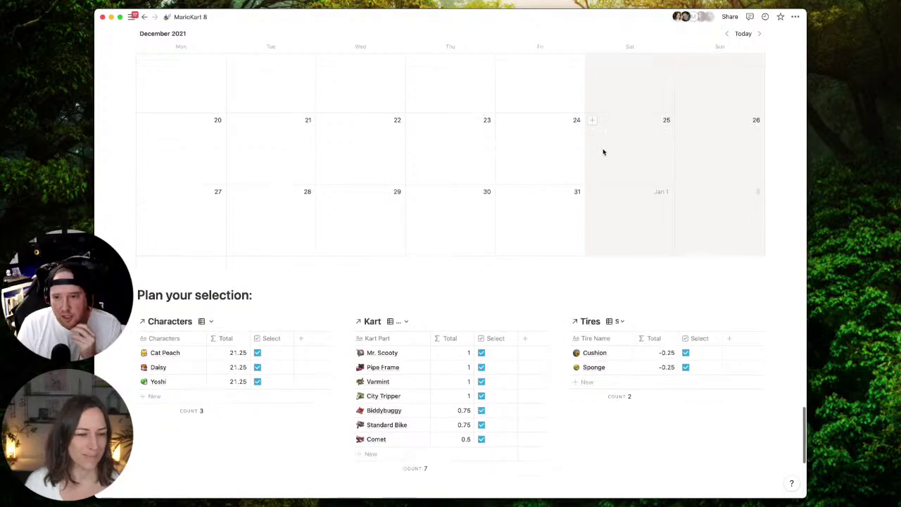
Return to the Races calendar, reopen the December 11 race entry to review its linked properties, and close it.
{"action": "scroll", "coordinate": [655, 119], "scroll_direction": "up", "scroll_amount": 15}
{"action": "scroll", "coordinate": [613, 105], "scroll_direction": "down", "scroll_amount": 7}
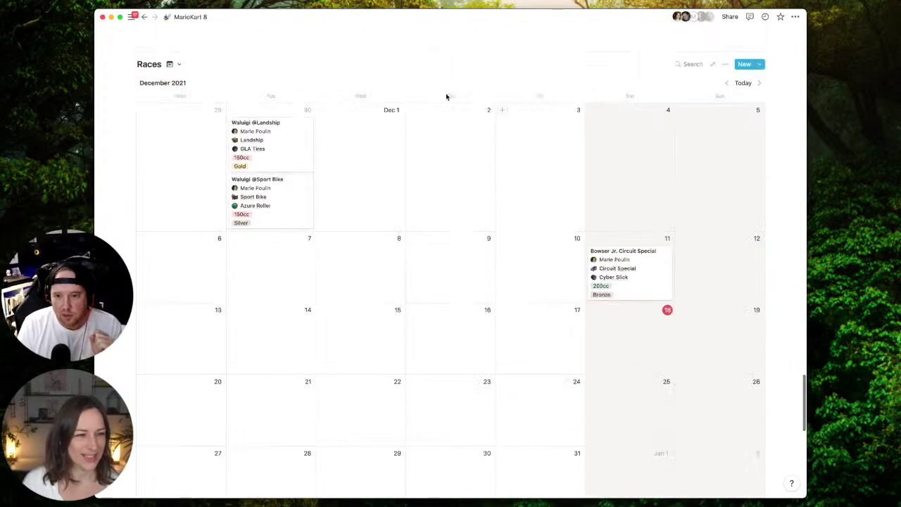
{"action": "scroll", "coordinate": [203, 82], "scroll_direction": "up", "scroll_amount": 1}
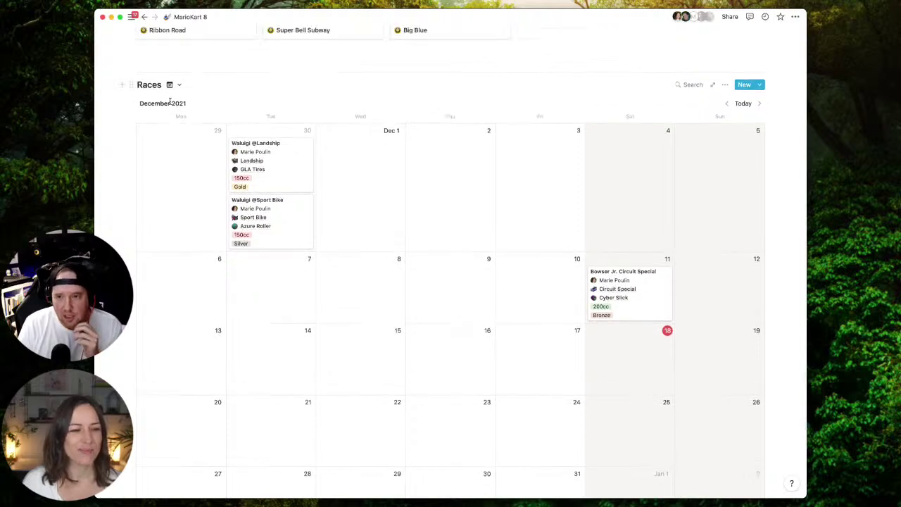
{"action": "left_click", "coordinate": [647, 290]}
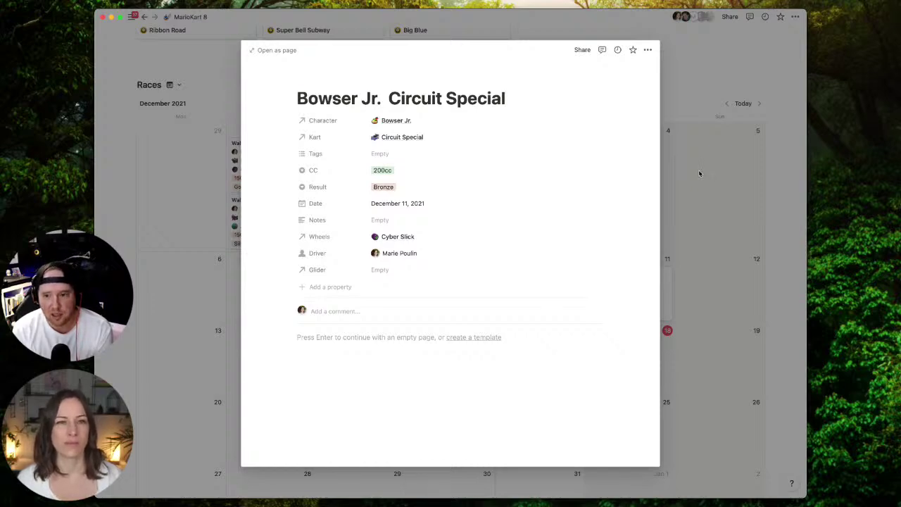
{"action": "left_click", "coordinate": [685, 131]}
Open Mr. Scooty from the Kart table under Plan your selection, review its stats, and close the page.
{"action": "scroll", "coordinate": [551, 196], "scroll_direction": "down", "scroll_amount": 4}
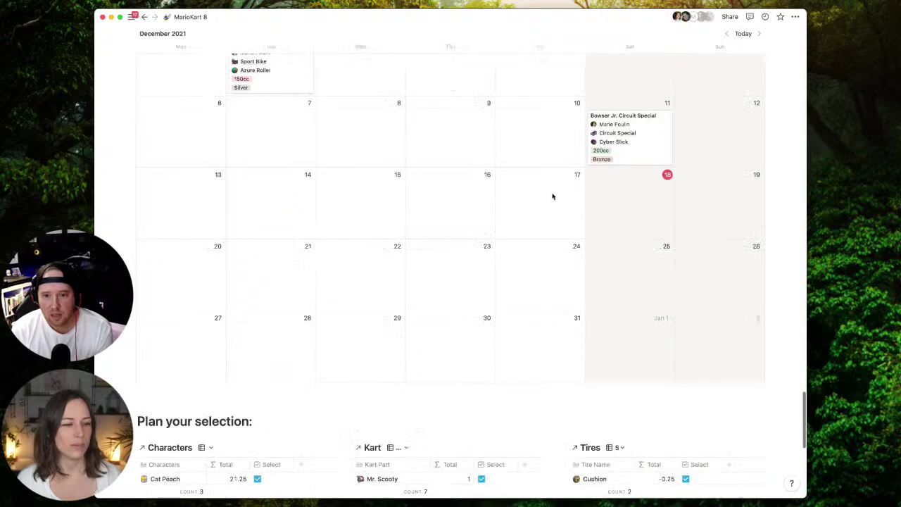
{"action": "scroll", "coordinate": [552, 196], "scroll_direction": "down", "scroll_amount": 4}
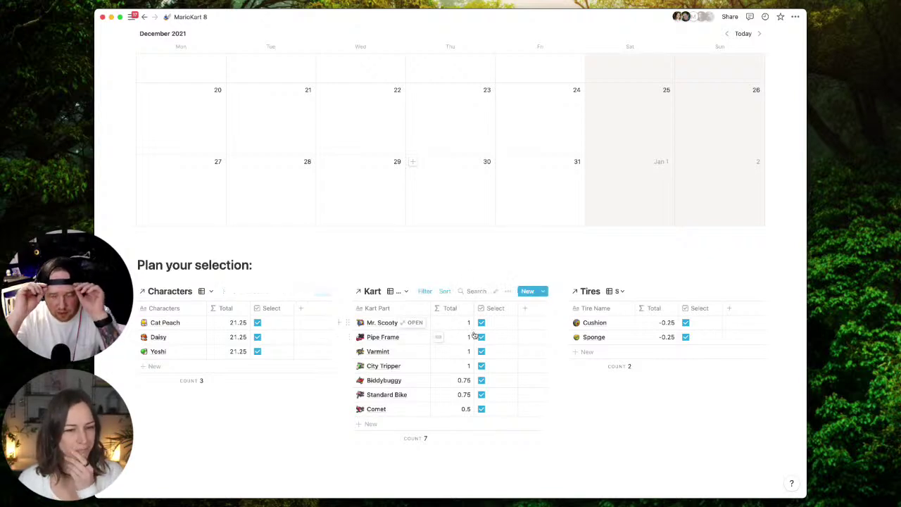
{"action": "scroll", "coordinate": [471, 335], "scroll_direction": "down", "scroll_amount": 1}
{"action": "scroll", "coordinate": [500, 316], "scroll_direction": "down", "scroll_amount": 3}
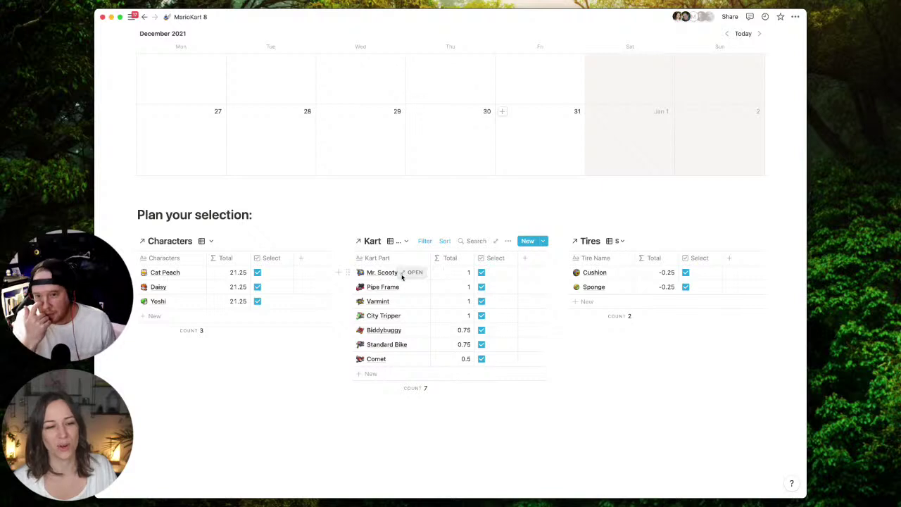
{"action": "left_click", "coordinate": [414, 272]}
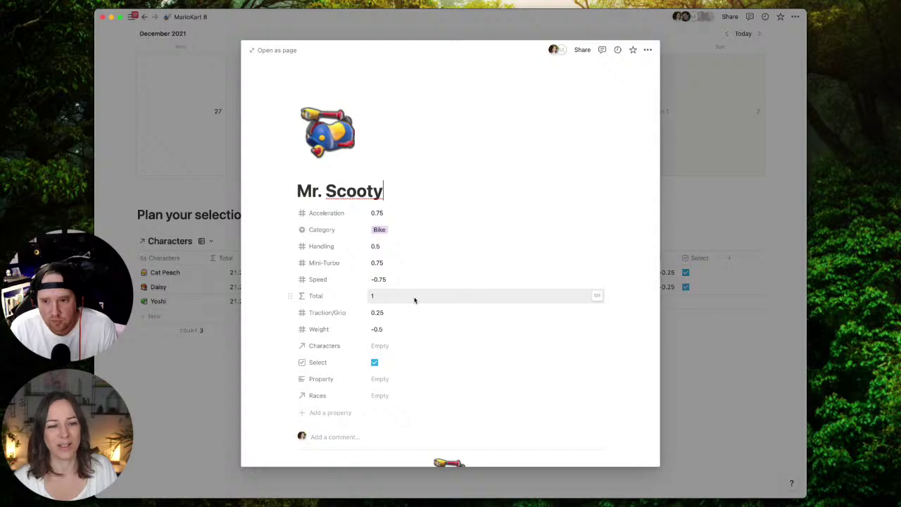
{"action": "left_click", "coordinate": [701, 341]}
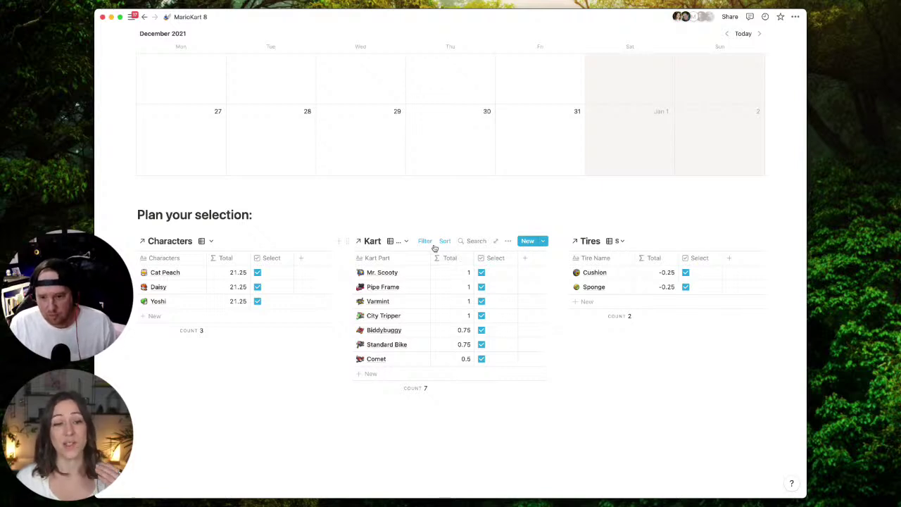
Add a table view named 200 to the Kart database under Plan your selection.
{"action": "left_click", "coordinate": [402, 242]}
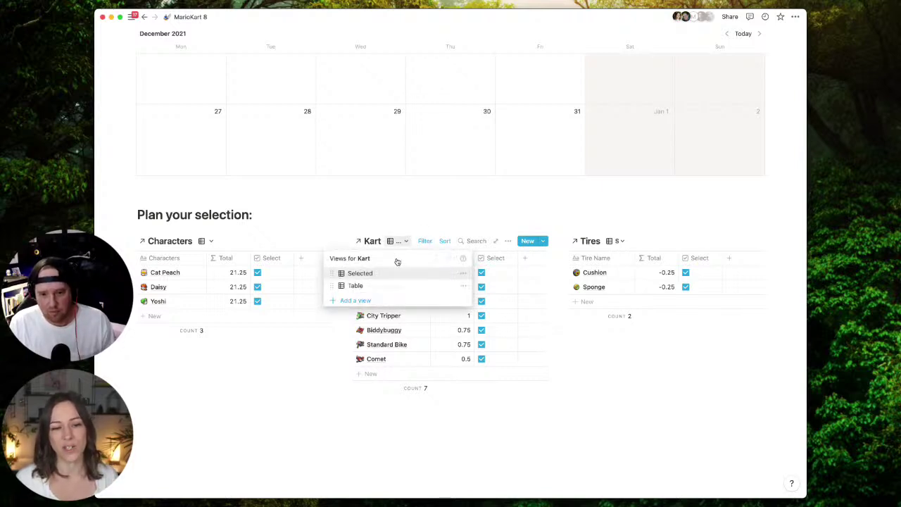
{"action": "left_click", "coordinate": [371, 301]}
{"action": "type", "text": "200"}
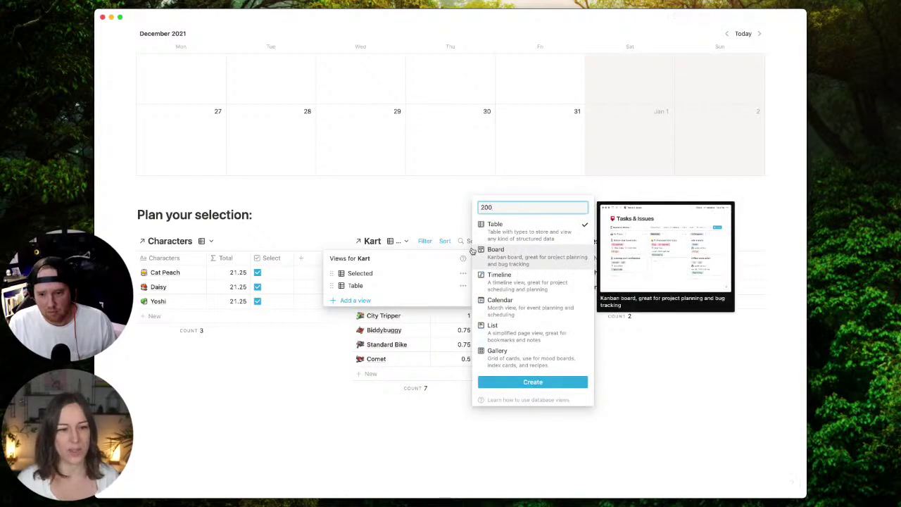
{"action": "left_click", "coordinate": [537, 381]}
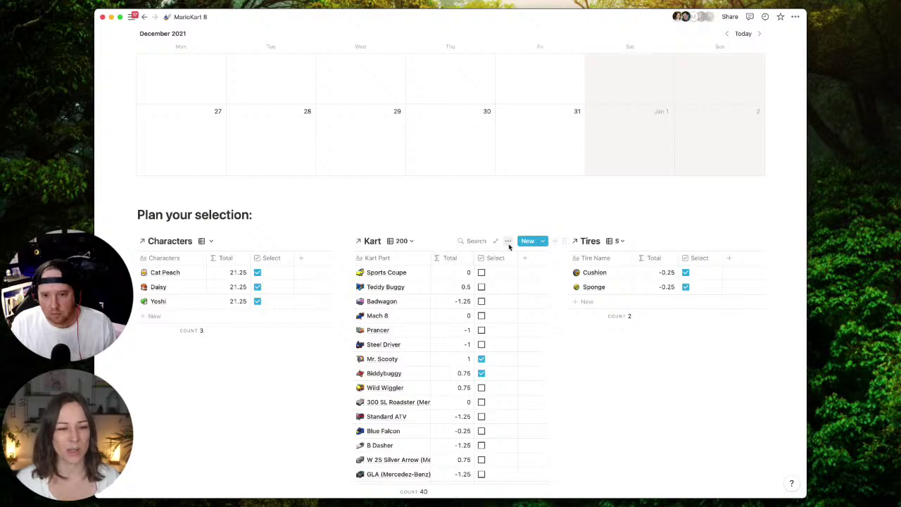
Widen the Kart column on the page and sort its 200 view by Kart Part in ascending order.
{"action": "left_click_drag", "start_coordinate": [557, 229], "coordinate": [608, 231]}
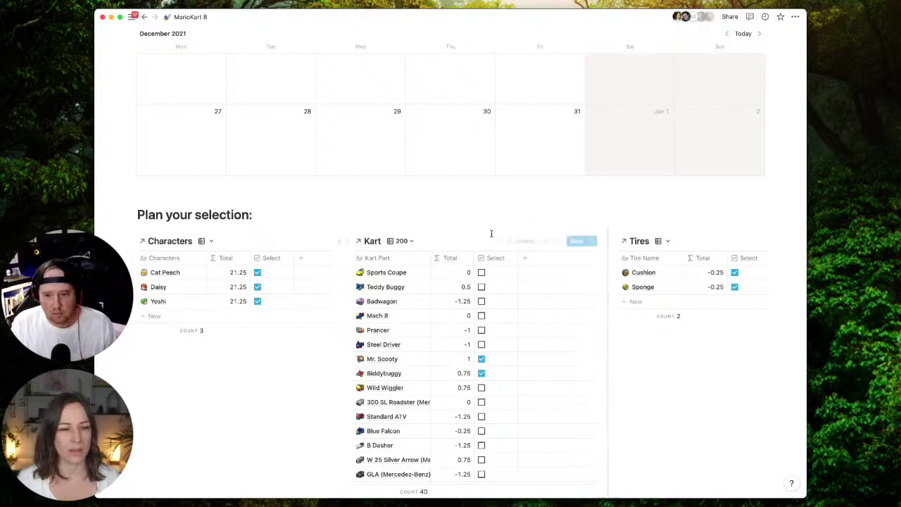
{"action": "left_click", "coordinate": [557, 243]}
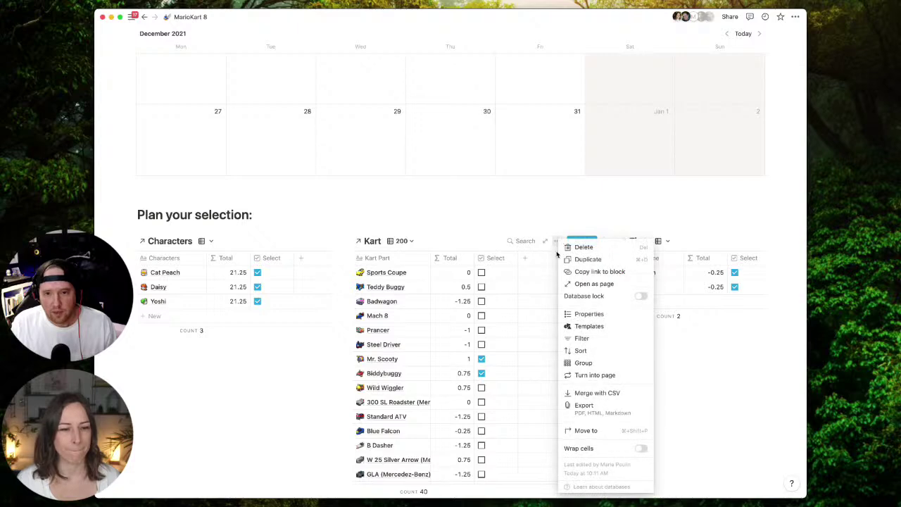
{"action": "left_click", "coordinate": [604, 349]}
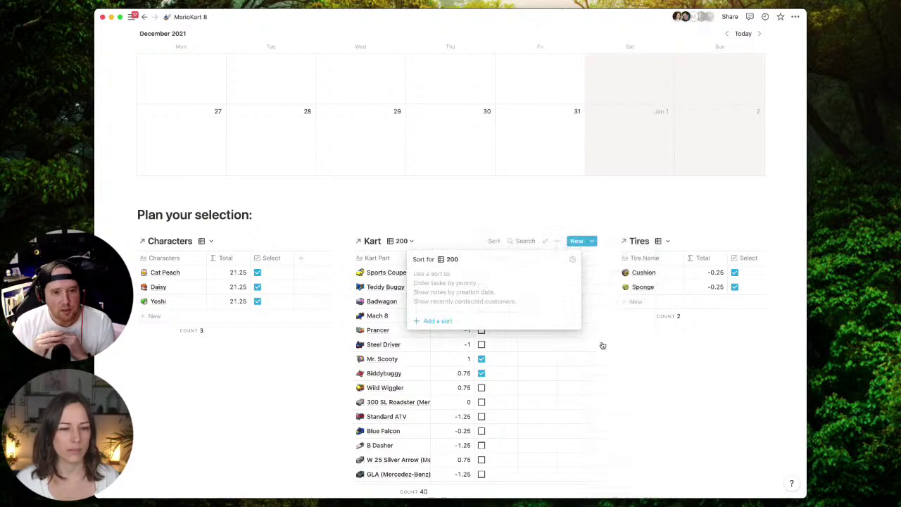
{"action": "left_click", "coordinate": [461, 323]}
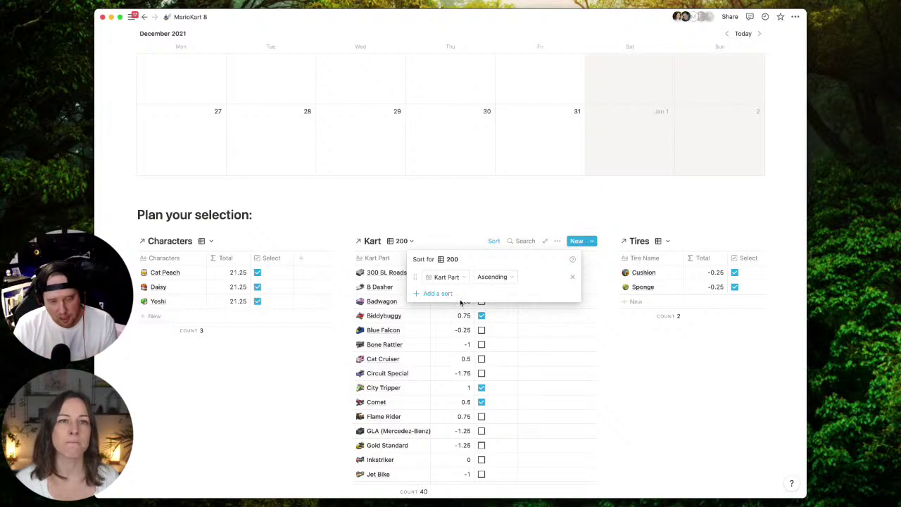
{"action": "left_click", "coordinate": [318, 215]}
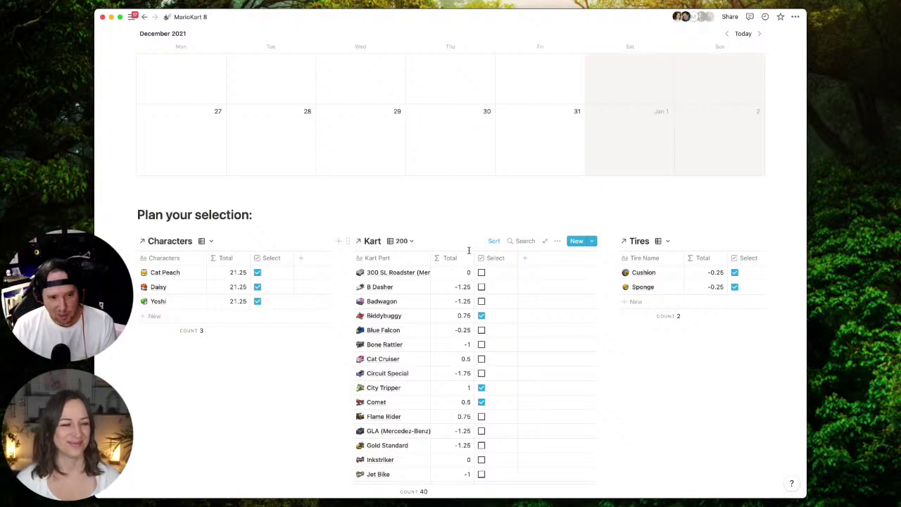
Switch the Characters table under Plan your selection to the view that lists every character.
{"action": "left_click", "coordinate": [211, 243]}
{"action": "left_click", "coordinate": [185, 286]}
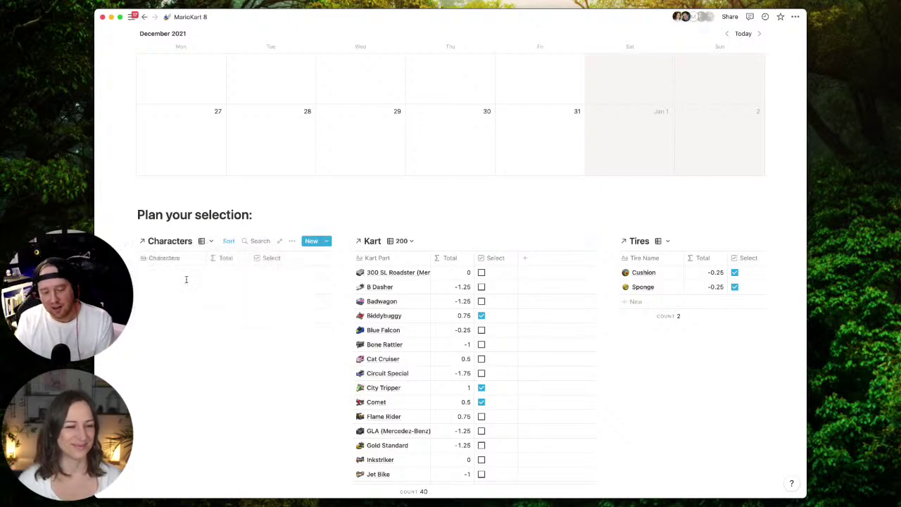
{"action": "scroll", "coordinate": [199, 300], "scroll_direction": "down", "scroll_amount": 3}
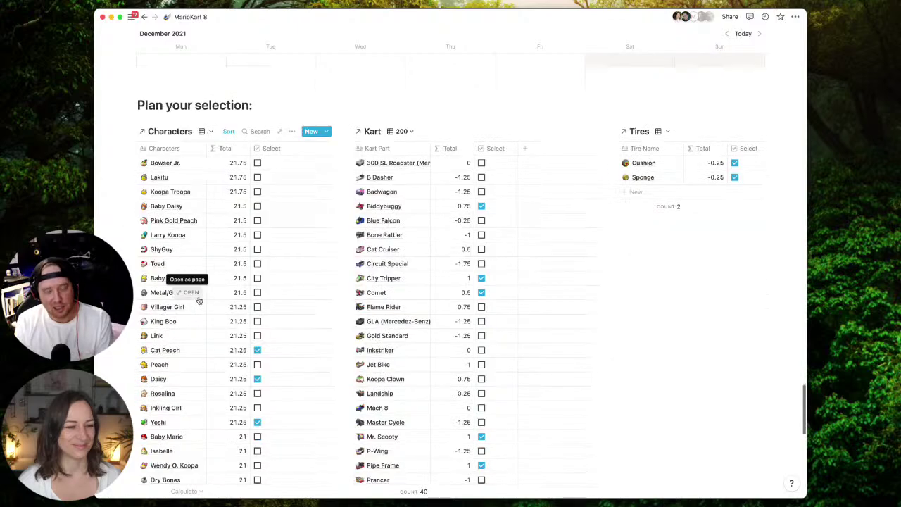
Open Link from the Characters table and add a text property named Notes to the page.
{"action": "left_click", "coordinate": [187, 321]}
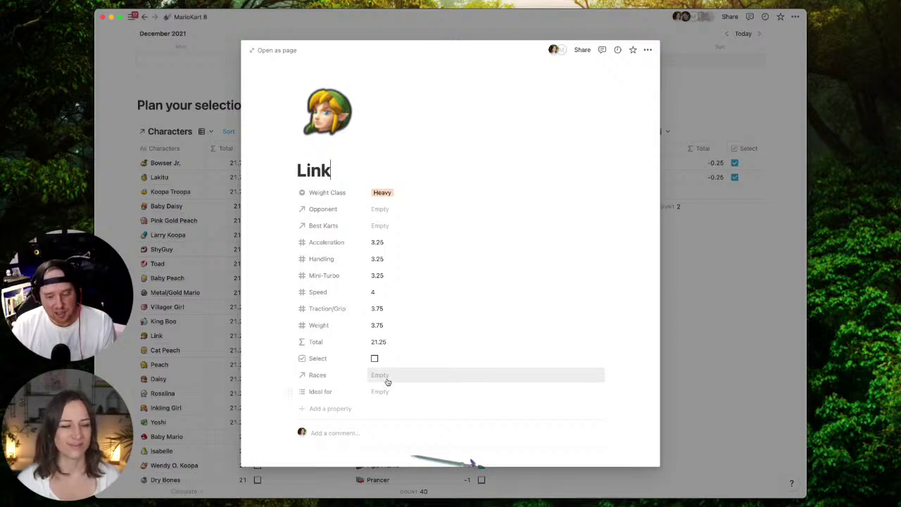
{"action": "scroll", "coordinate": [380, 380], "scroll_direction": "down", "scroll_amount": 2}
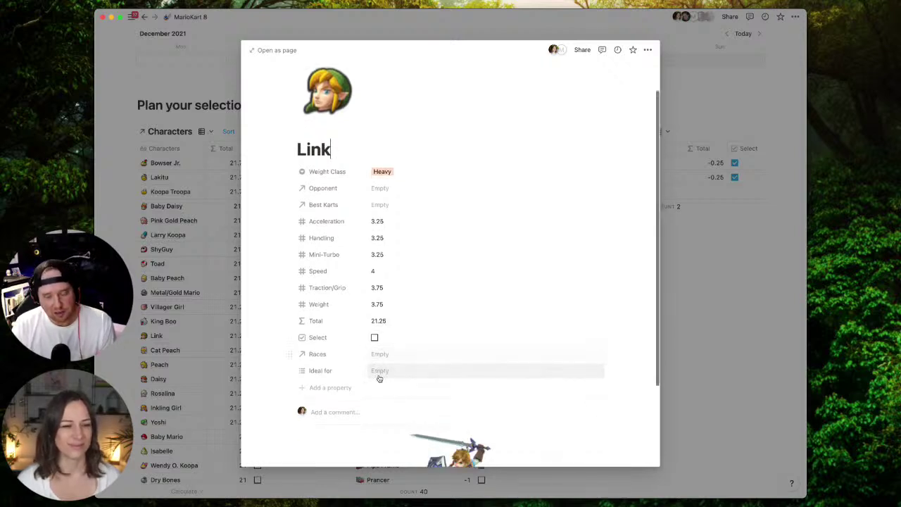
{"action": "left_click", "coordinate": [338, 362]}
{"action": "type", "text": "Notes"}
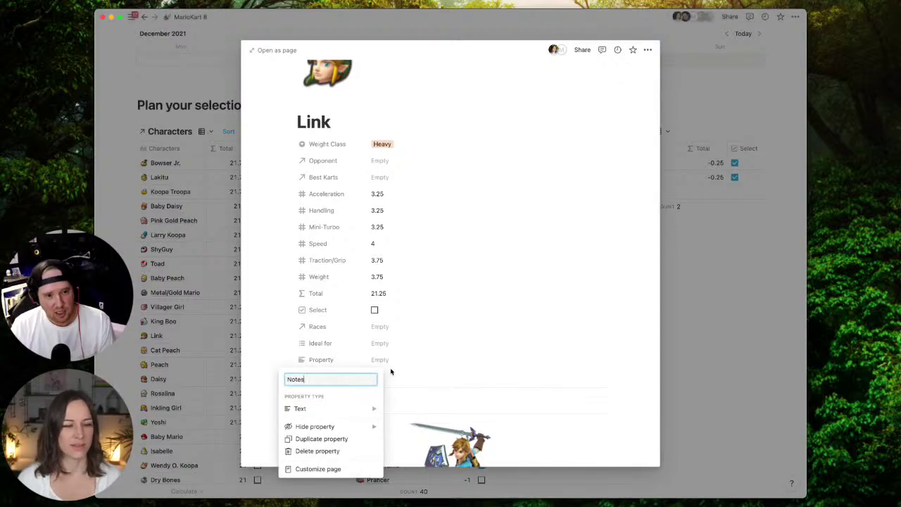
{"action": "key", "text": "Return"}
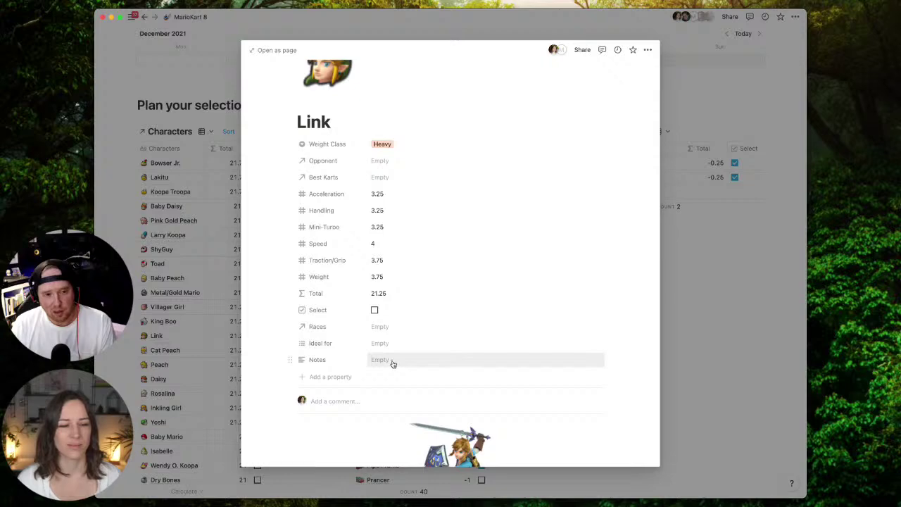
Set Link's Ideal for property to 150cc, 200cc and 100cc.
{"action": "left_click", "coordinate": [386, 332]}
{"action": "left_click", "coordinate": [333, 342]}
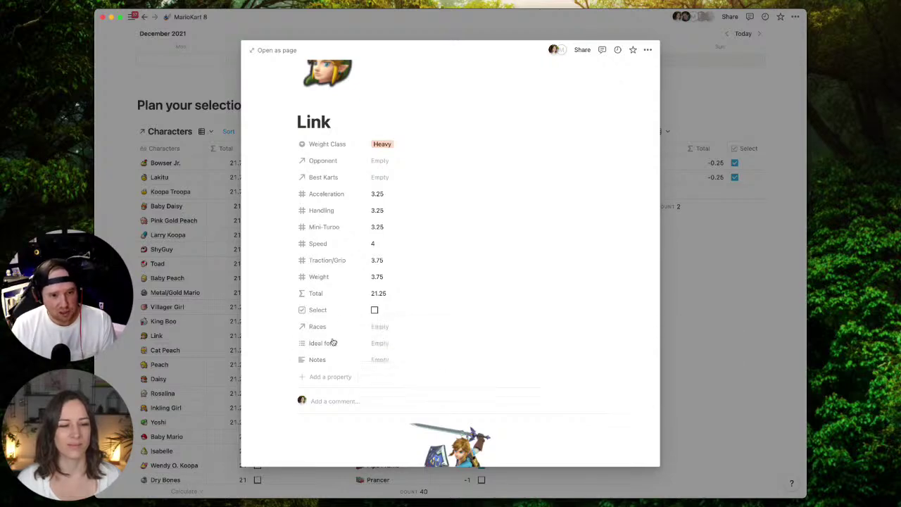
{"action": "left_click", "coordinate": [390, 349]}
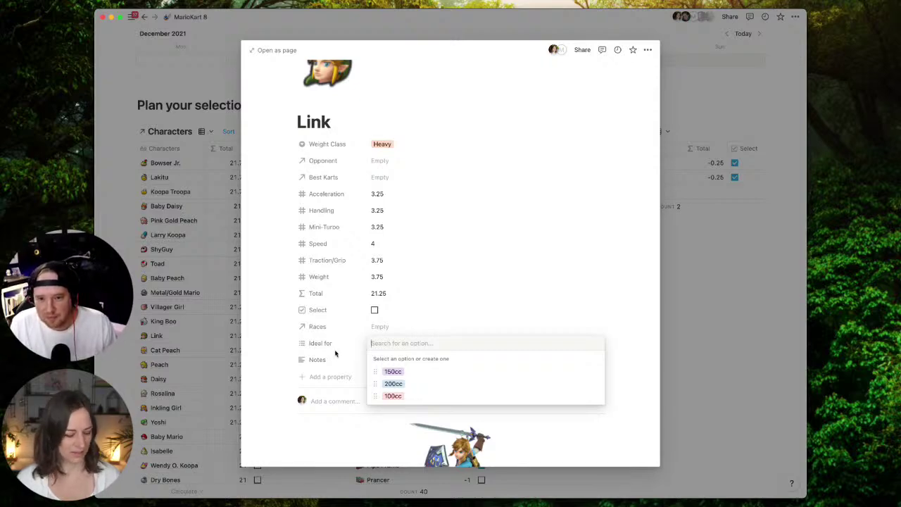
{"action": "left_click", "coordinate": [400, 371]}
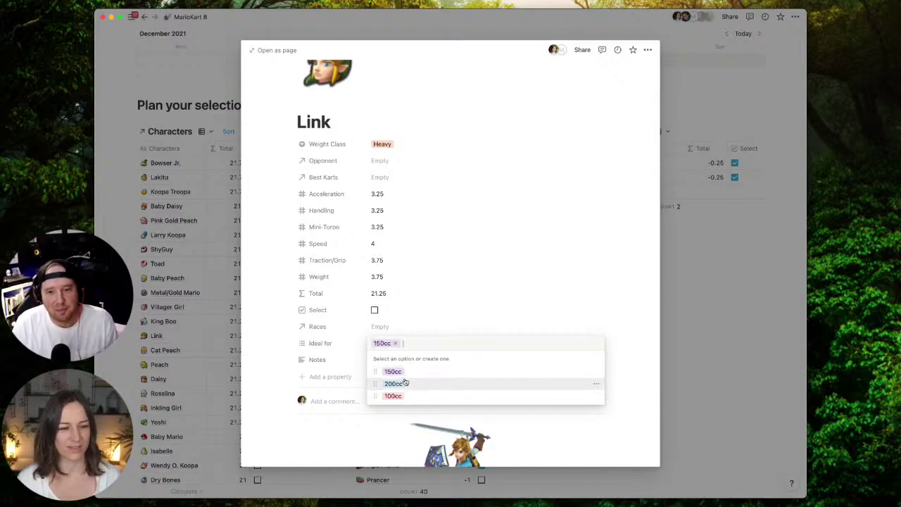
{"action": "left_click", "coordinate": [401, 384]}
{"action": "left_click", "coordinate": [397, 396]}
{"action": "left_click", "coordinate": [283, 338]}
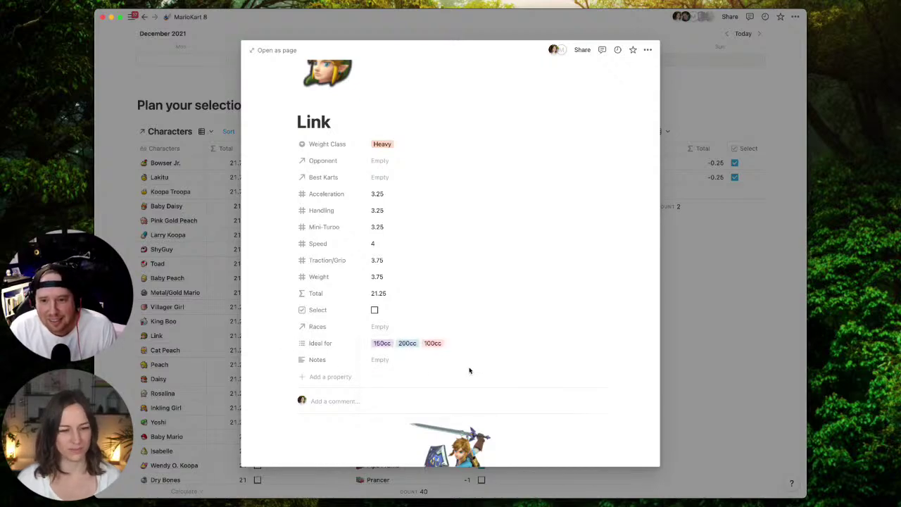
{"action": "left_click", "coordinate": [469, 365]}
Browse the karts available for Link's Best Karts relation and close the list without linking one.
{"action": "left_click", "coordinate": [388, 177]}
{"action": "left_click", "coordinate": [387, 178]}
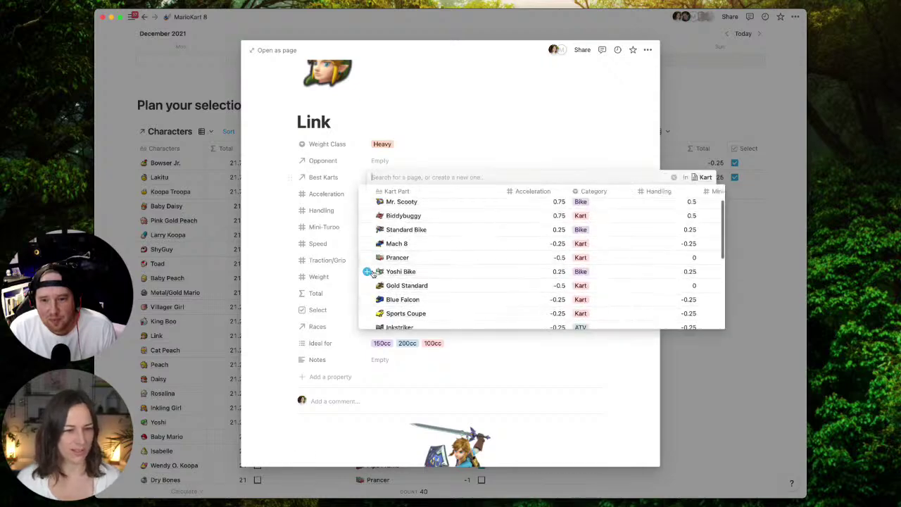
{"action": "scroll", "coordinate": [368, 270], "scroll_direction": "down", "scroll_amount": 3}
{"action": "scroll", "coordinate": [367, 269], "scroll_direction": "down", "scroll_amount": 5}
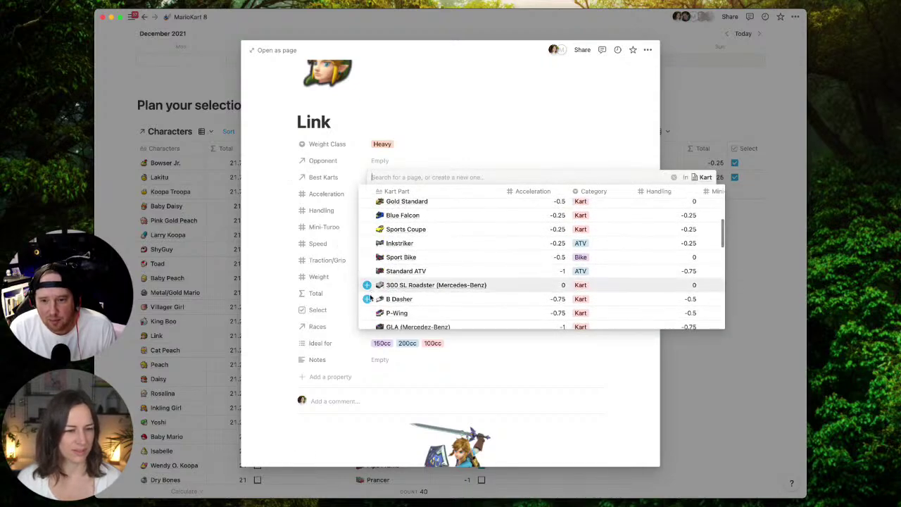
{"action": "scroll", "coordinate": [368, 295], "scroll_direction": "down", "scroll_amount": 5}
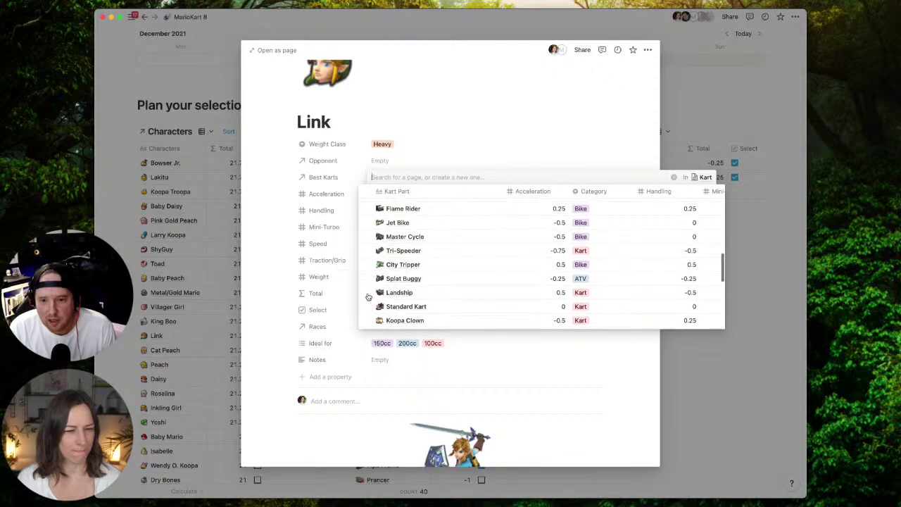
{"action": "scroll", "coordinate": [367, 294], "scroll_direction": "down", "scroll_amount": 1}
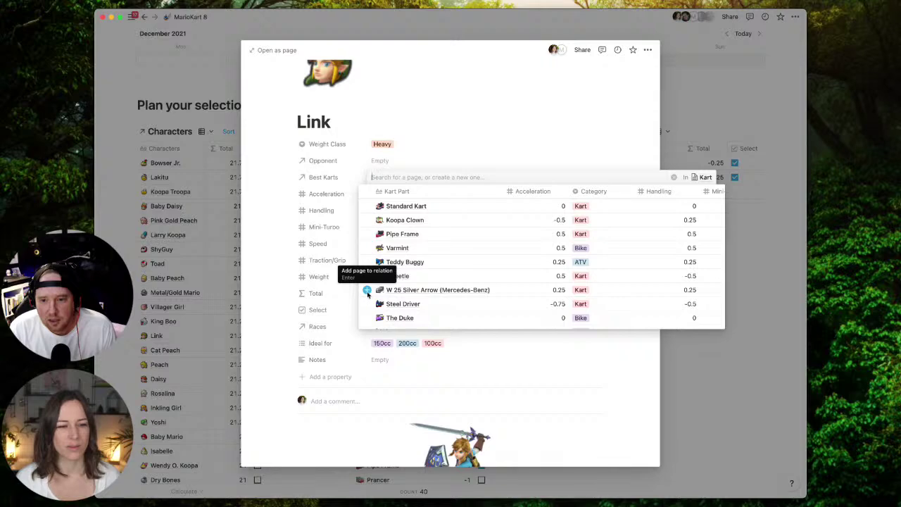
{"action": "left_click", "coordinate": [273, 291]}
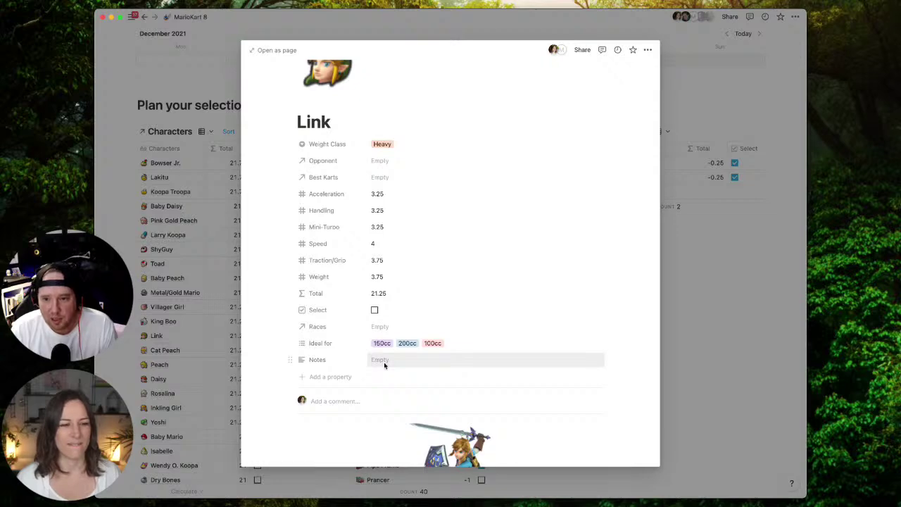
Review Link's page from its image back up to its properties, and close the page.
{"action": "scroll", "coordinate": [430, 355], "scroll_direction": "down", "scroll_amount": 3}
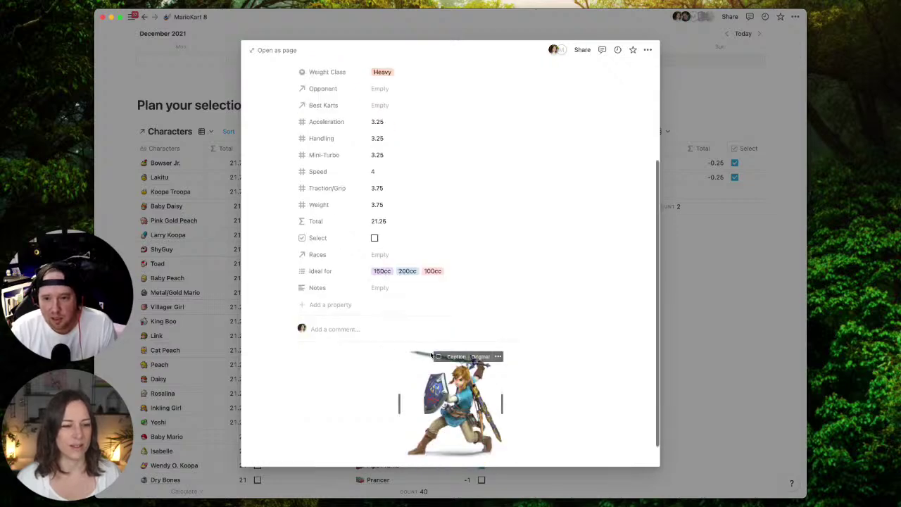
{"action": "scroll", "coordinate": [429, 356], "scroll_direction": "up", "scroll_amount": 2}
{"action": "scroll", "coordinate": [390, 160], "scroll_direction": "up", "scroll_amount": 2}
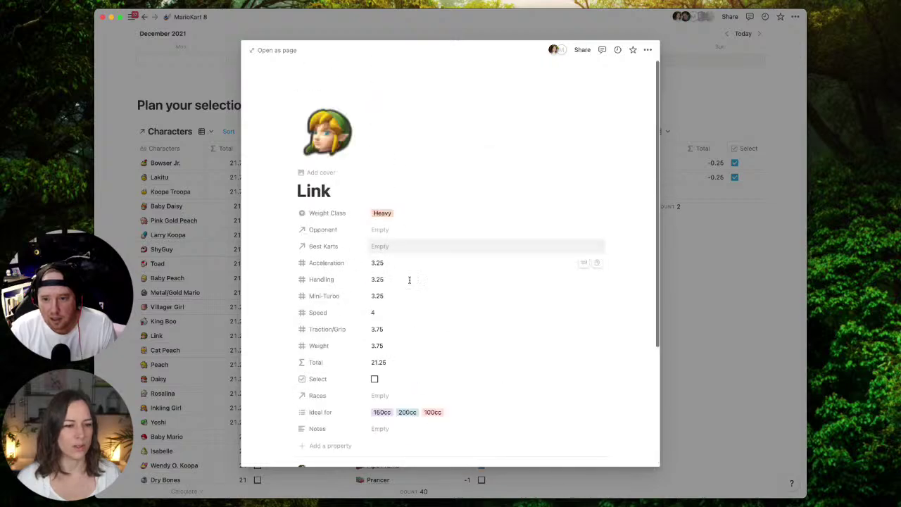
{"action": "left_click", "coordinate": [702, 345]}
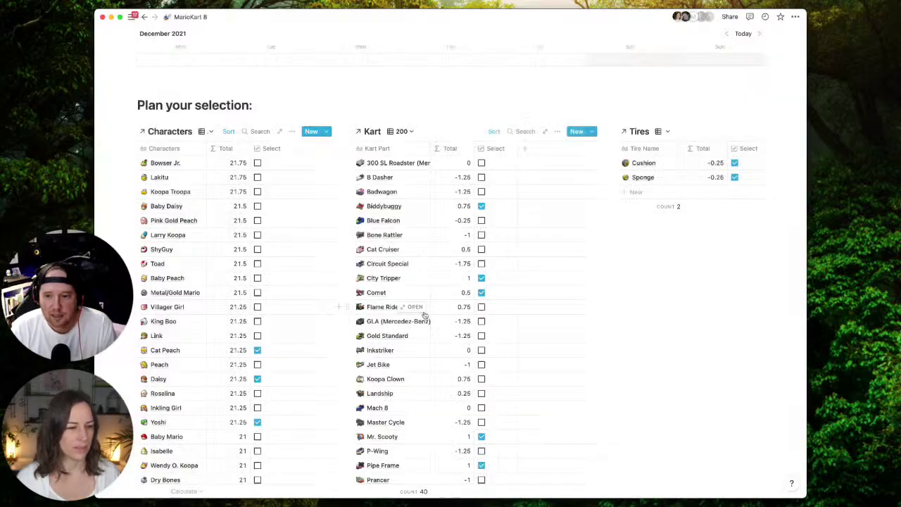
Open W 25 Silver Arrow (Mercedes-Benz) from the Kart table and enlarge the kart image in its page body.
{"action": "scroll", "coordinate": [420, 373], "scroll_direction": "down", "scroll_amount": 5}
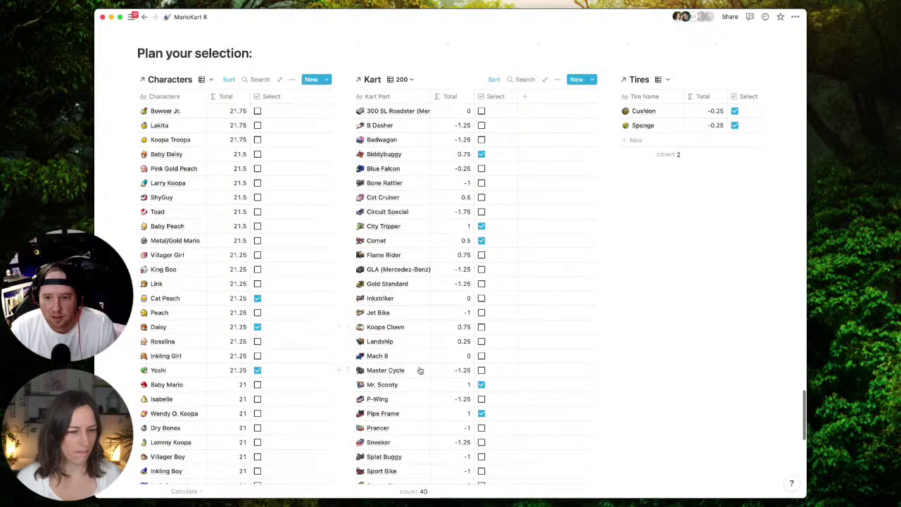
{"action": "scroll", "coordinate": [418, 369], "scroll_direction": "down", "scroll_amount": 3}
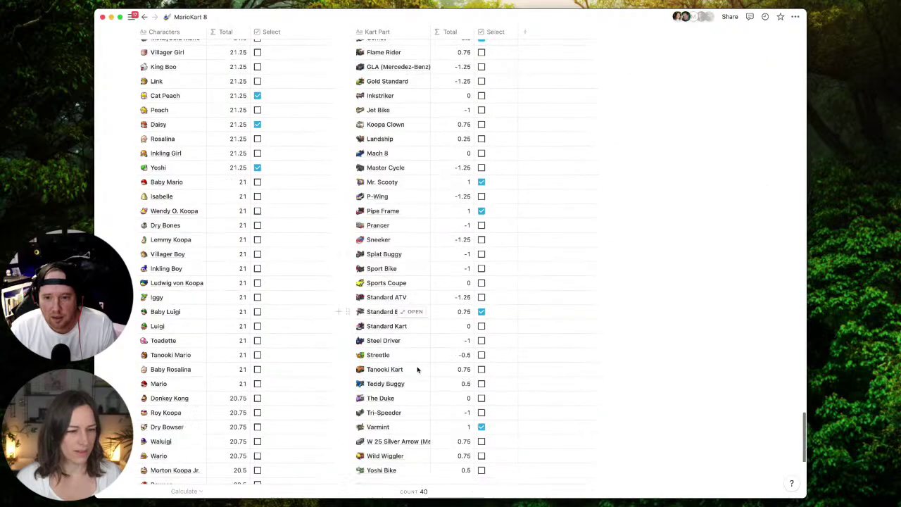
{"action": "left_click", "coordinate": [415, 394]}
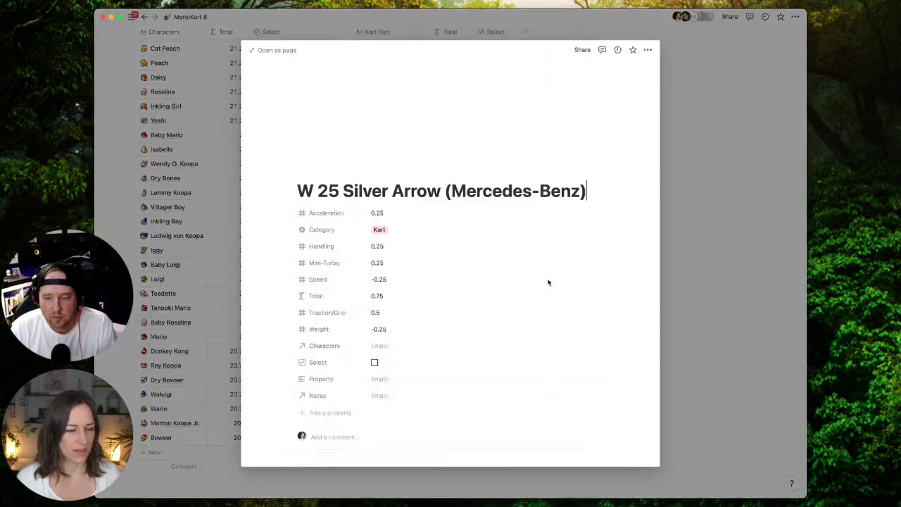
{"action": "scroll", "coordinate": [539, 278], "scroll_direction": "down", "scroll_amount": 3}
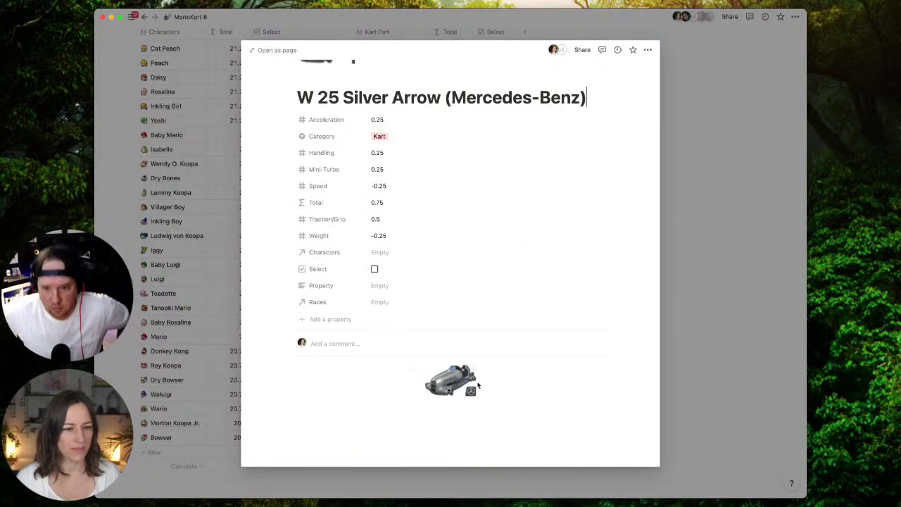
{"action": "left_click_drag", "start_coordinate": [479, 381], "coordinate": [549, 378]}
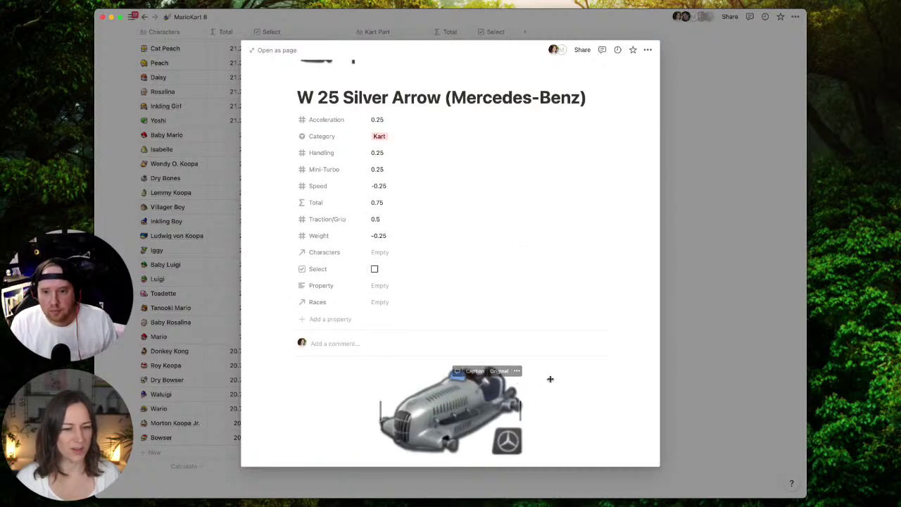
Review the W 25 Silver Arrow page with its properties and image, close it, and look over the Characters and Kart tables.
{"action": "scroll", "coordinate": [553, 300], "scroll_direction": "down", "scroll_amount": 1}
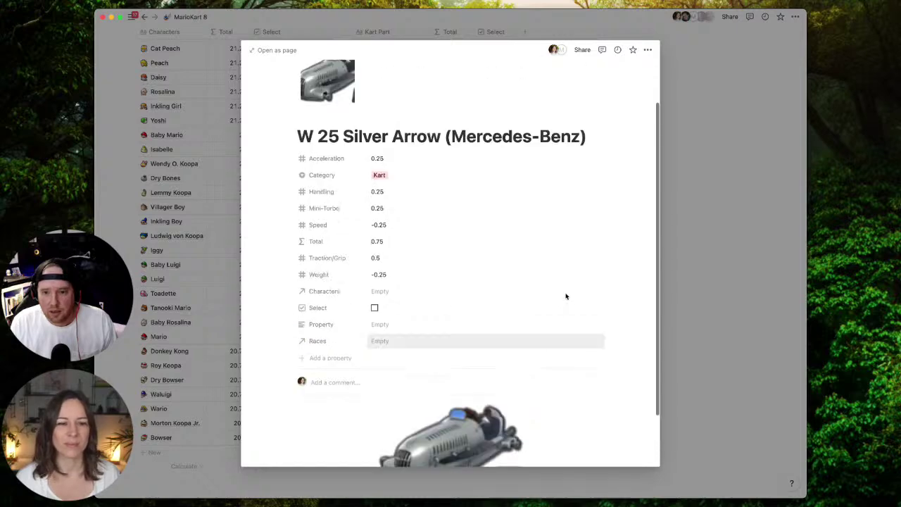
{"action": "scroll", "coordinate": [599, 288], "scroll_direction": "down", "scroll_amount": 2}
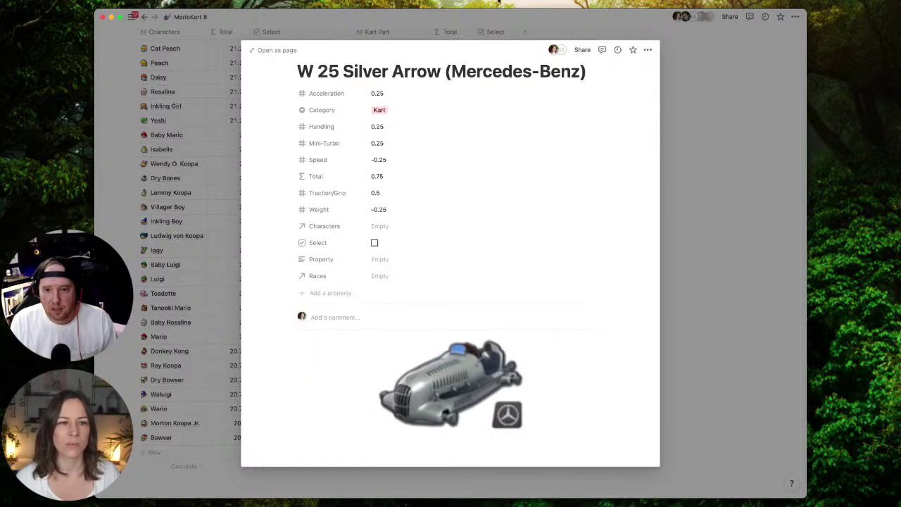
{"action": "left_click", "coordinate": [512, 17]}
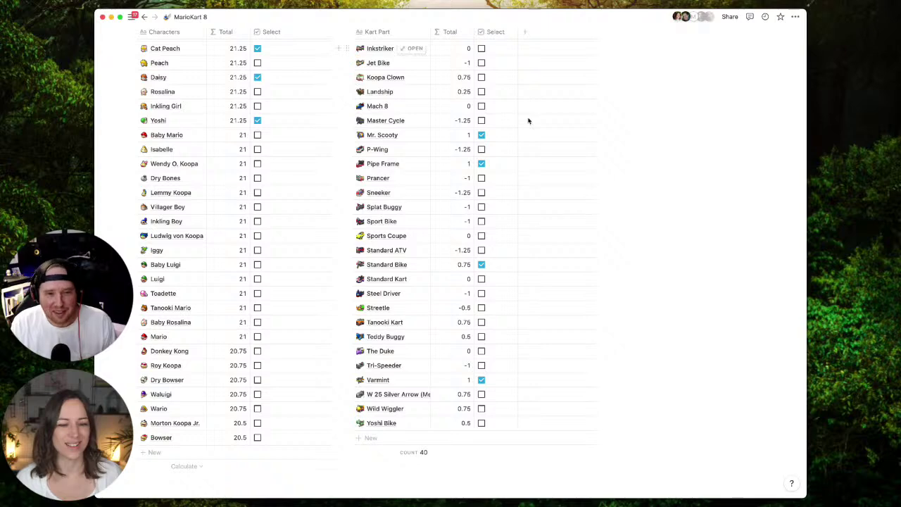
{"action": "scroll", "coordinate": [510, 184], "scroll_direction": "down", "scroll_amount": 2}
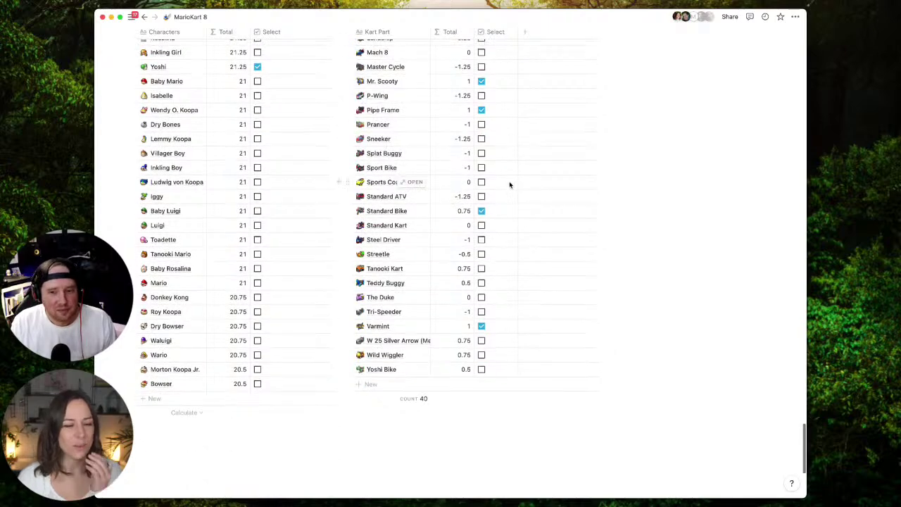
Add an empty line below the "Plan your selection:" heading, above the Characters, Kart and Tires tables.
{"action": "scroll", "coordinate": [508, 186], "scroll_direction": "up", "scroll_amount": 10}
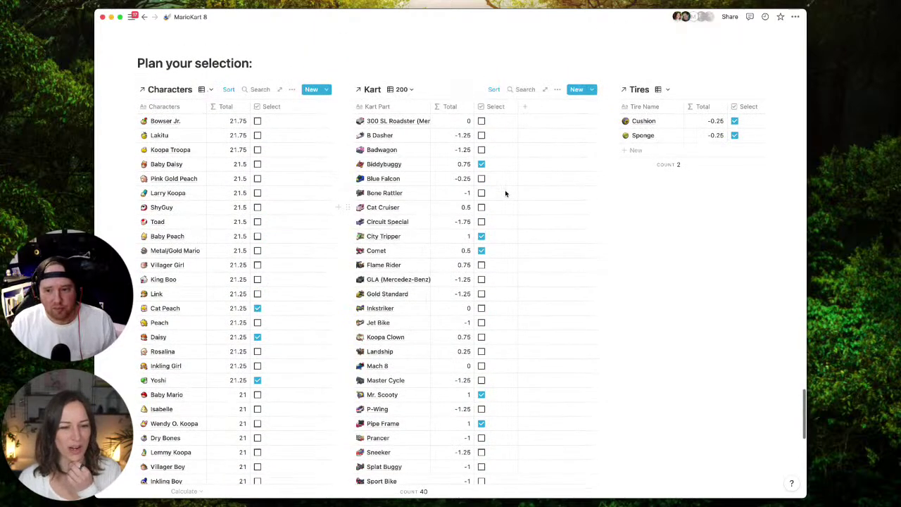
{"action": "scroll", "coordinate": [505, 192], "scroll_direction": "up", "scroll_amount": 2}
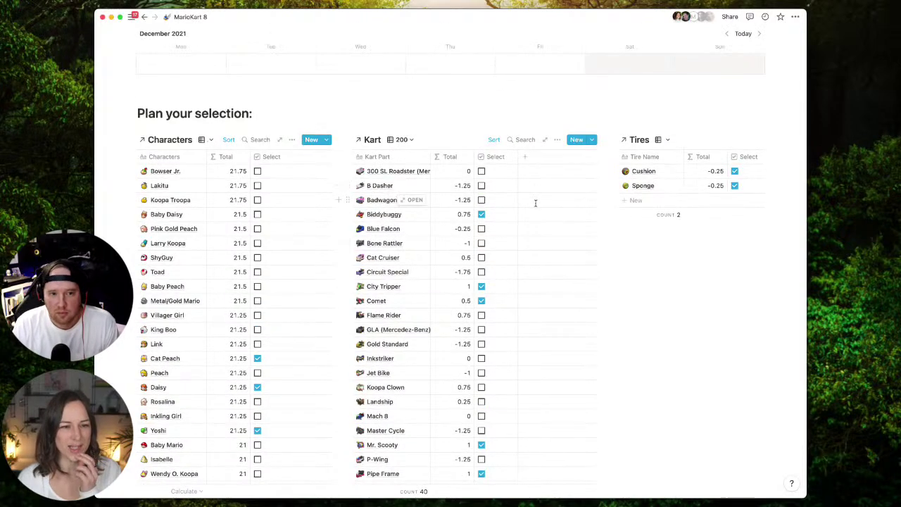
{"action": "left_click", "coordinate": [276, 117]}
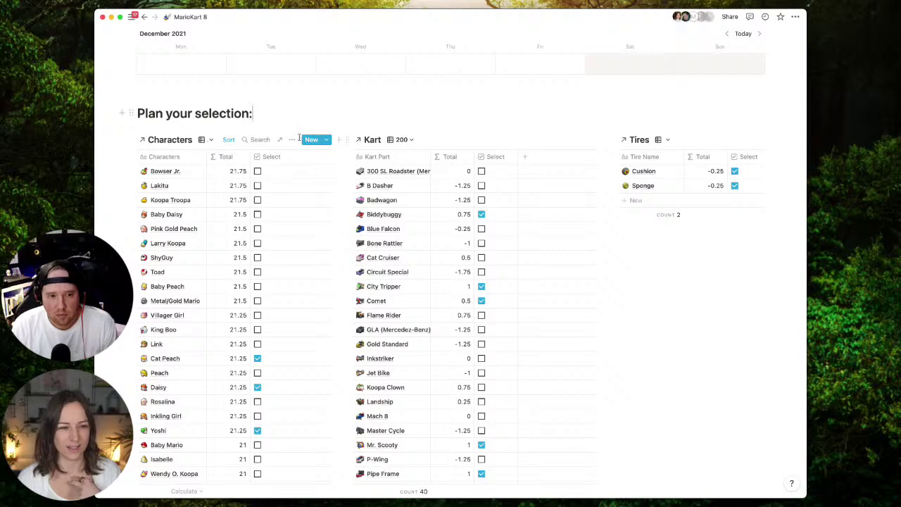
{"action": "key", "text": "Return"}
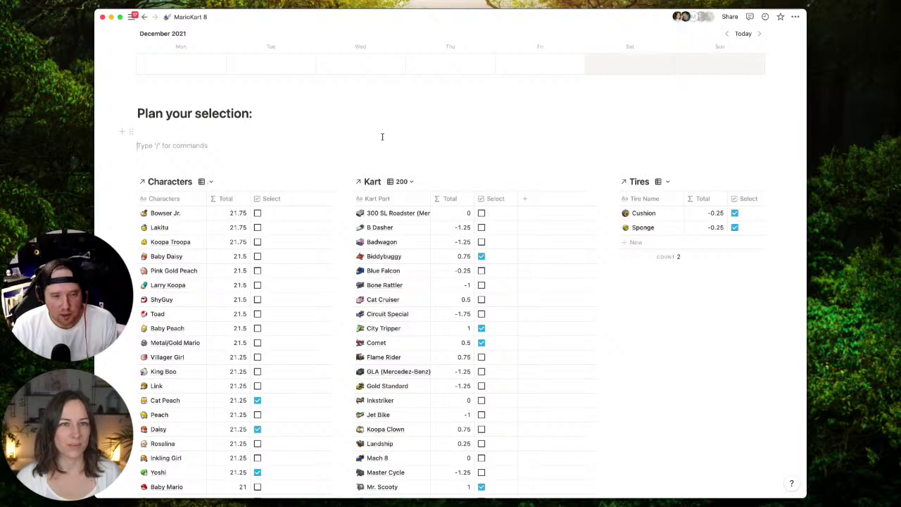
Add the text line "My Driving Dashboard" between the Table of contents toggle and the Characters heading, with a blank line above it.
{"action": "scroll", "coordinate": [389, 150], "scroll_direction": "down", "scroll_amount": 5}
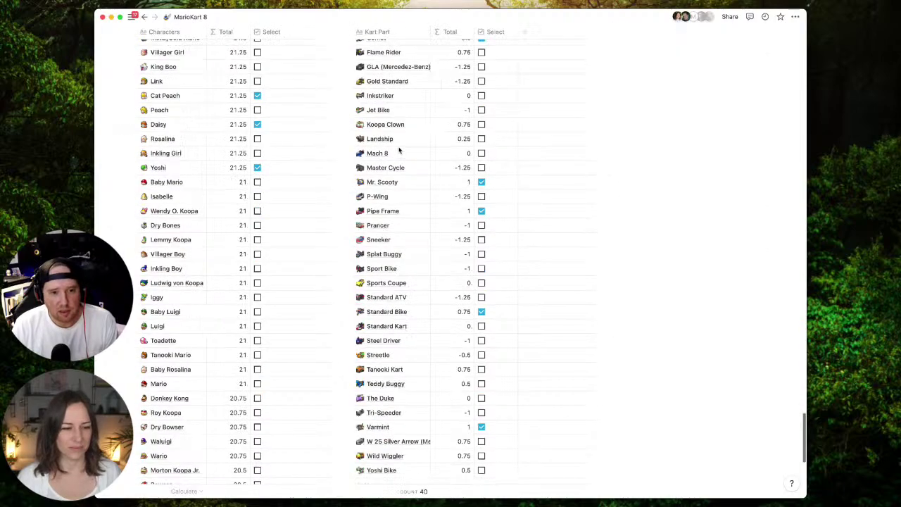
{"action": "scroll", "coordinate": [398, 150], "scroll_direction": "up", "scroll_amount": 10}
{"action": "scroll", "coordinate": [391, 219], "scroll_direction": "up", "scroll_amount": 20}
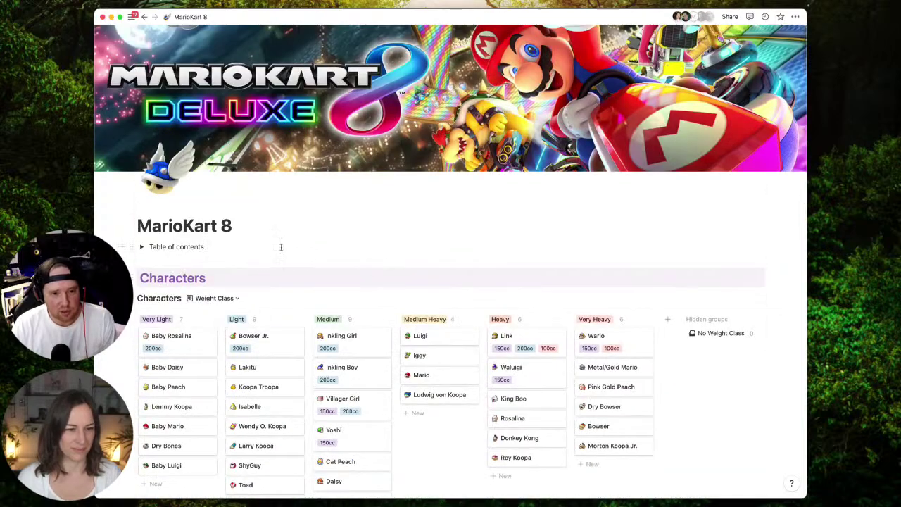
{"action": "key", "text": "Return"}
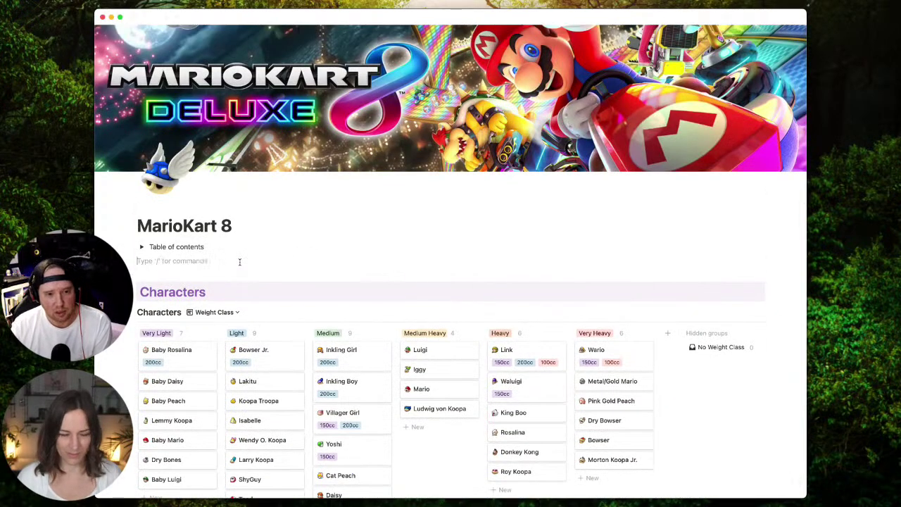
{"action": "key", "text": "Return"}
{"action": "type", "text": "My Drivi"}
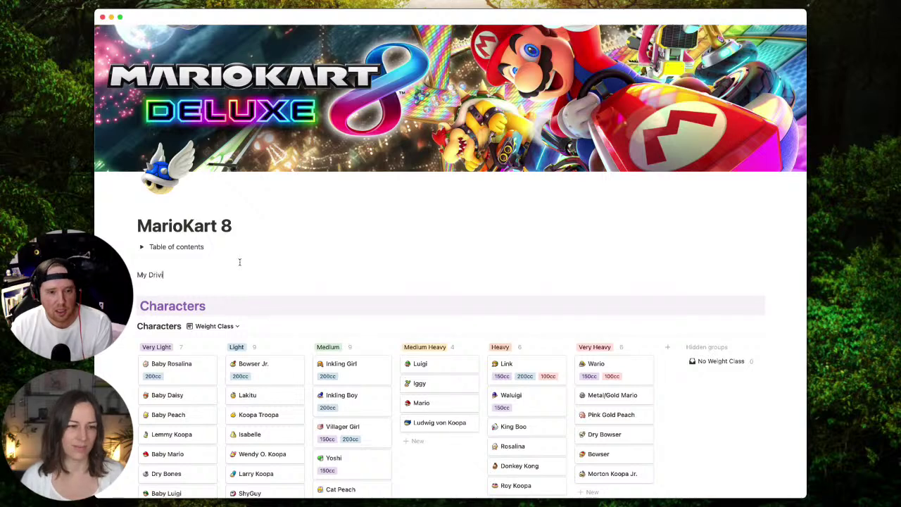
{"action": "type", "text": "ng Dashboard"}
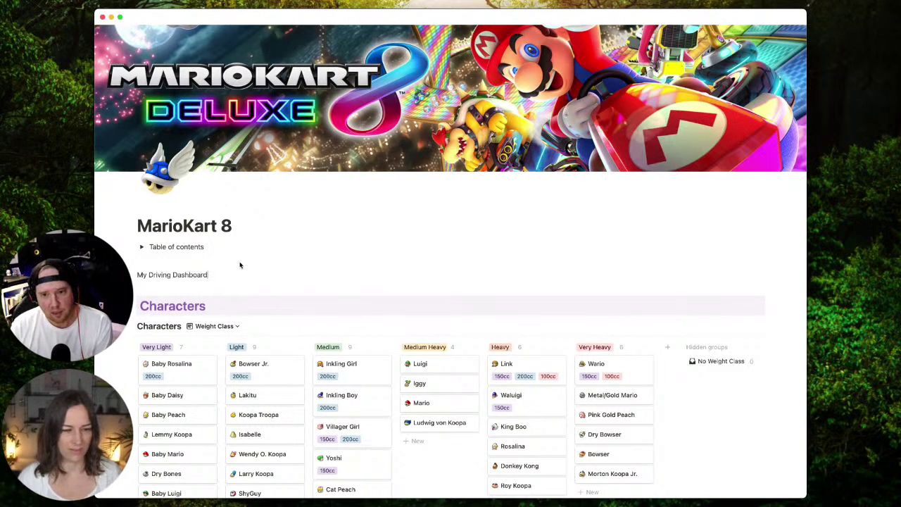
Turn the "My Driving Dashboard" line into a subpage.
{"action": "key", "text": "super+alt+8"}
{"action": "key", "text": "super+z"}
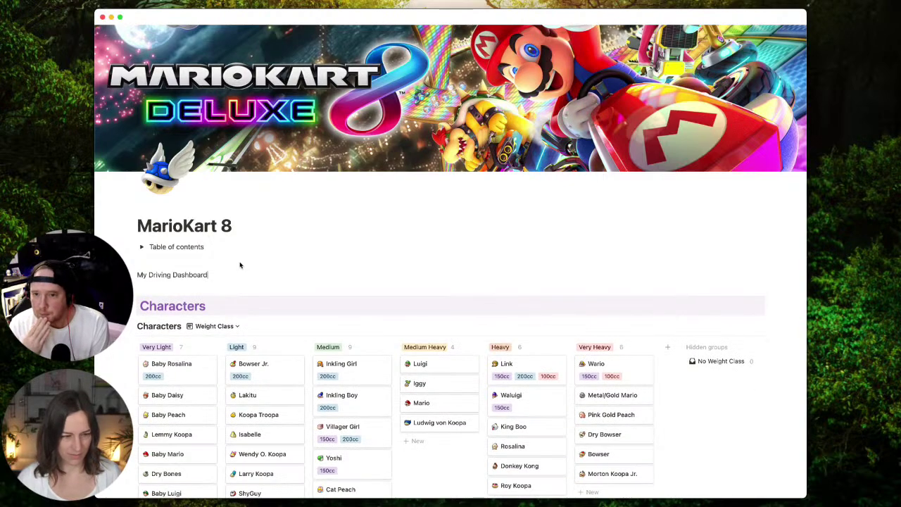
{"action": "key", "text": "super+alt+9"}
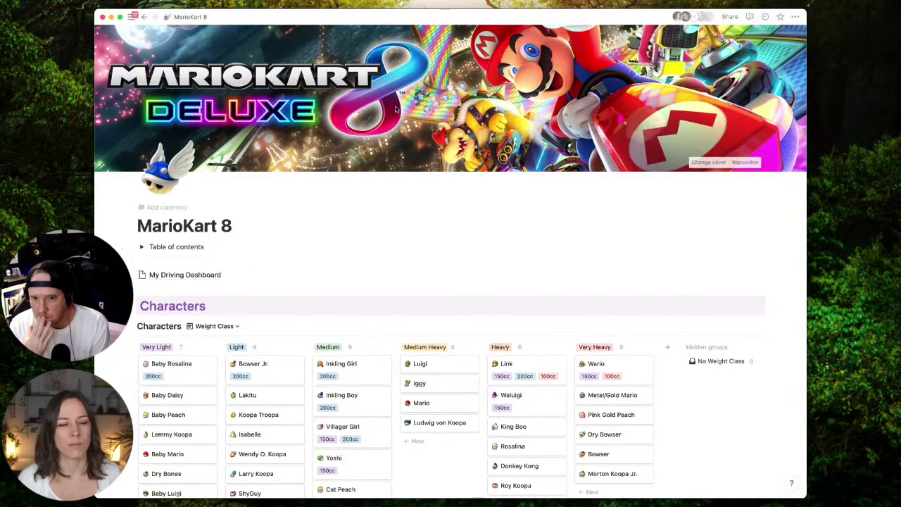
Open the My Driving Dashboard subpage and set it to full width.
{"action": "scroll", "coordinate": [352, 232], "scroll_direction": "down", "scroll_amount": 4}
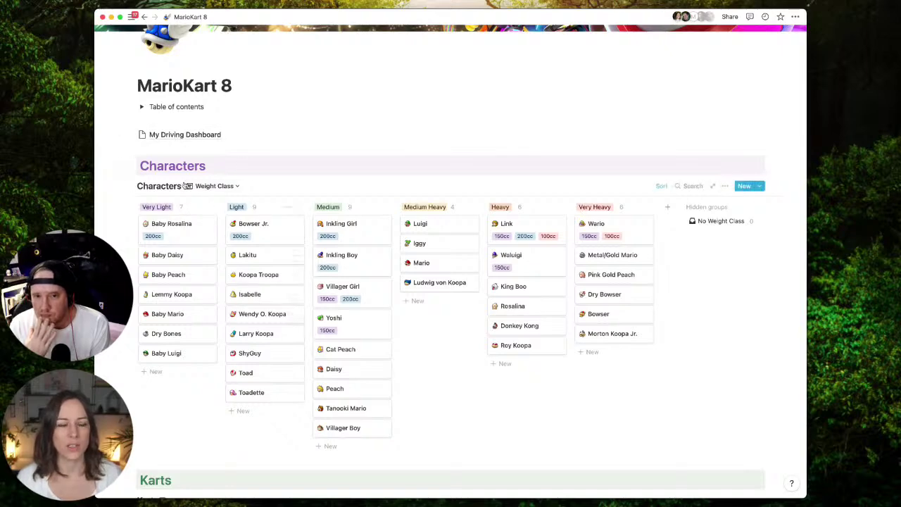
{"action": "left_click", "coordinate": [190, 137]}
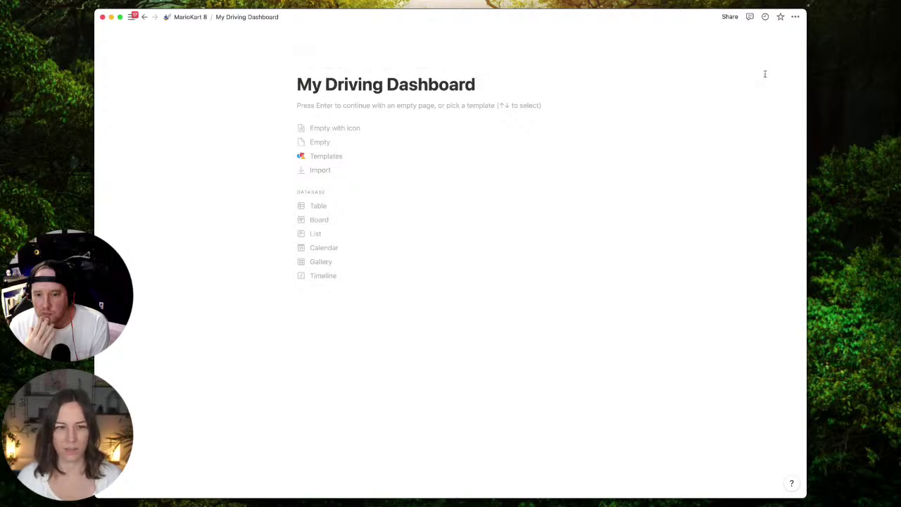
{"action": "left_click", "coordinate": [794, 16]}
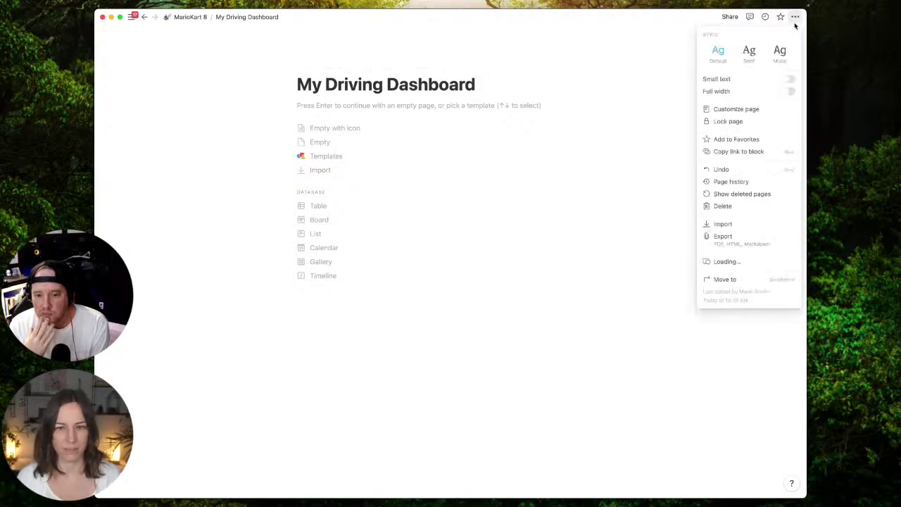
{"action": "left_click", "coordinate": [789, 93]}
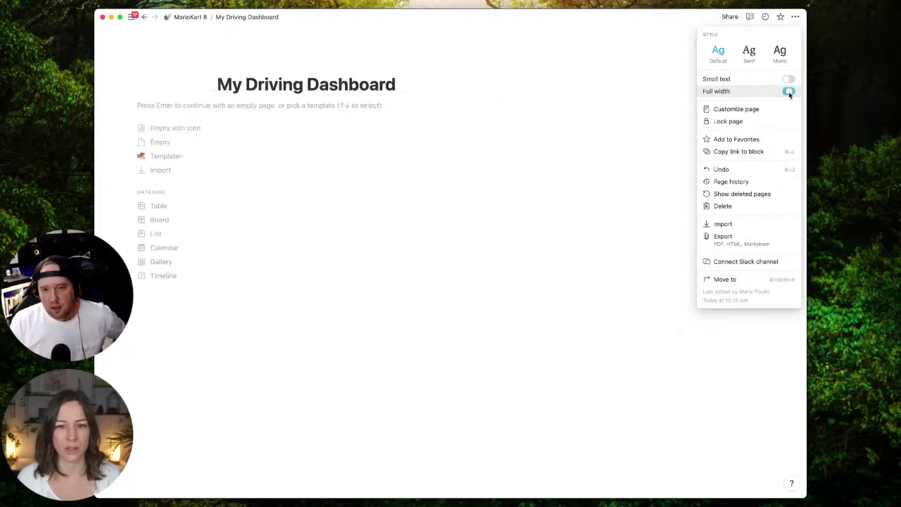
{"action": "left_click", "coordinate": [301, 104]}
Start the dashboard as an empty page and insert a linked database of Races below a blank line.
{"action": "left_click", "coordinate": [305, 102]}
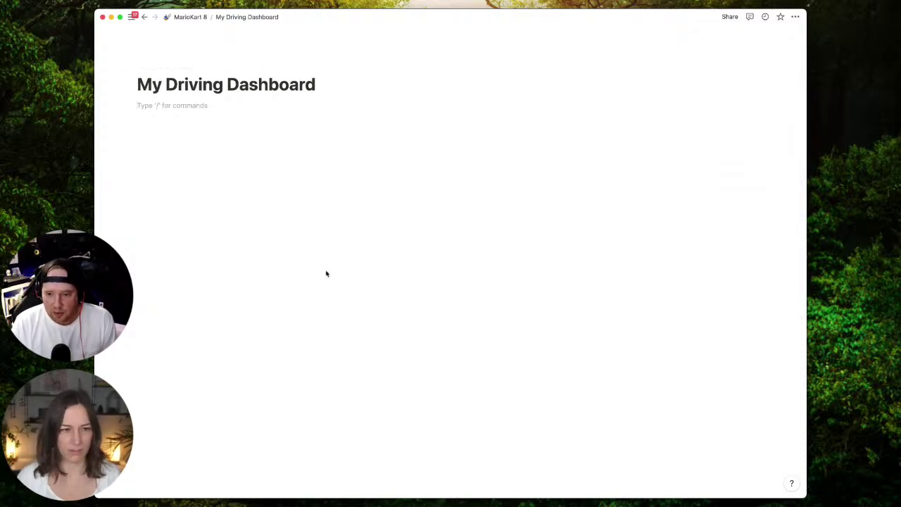
{"action": "key", "text": "Return"}
{"action": "type", "text": "/cr"}
{"action": "key", "text": "Return"}
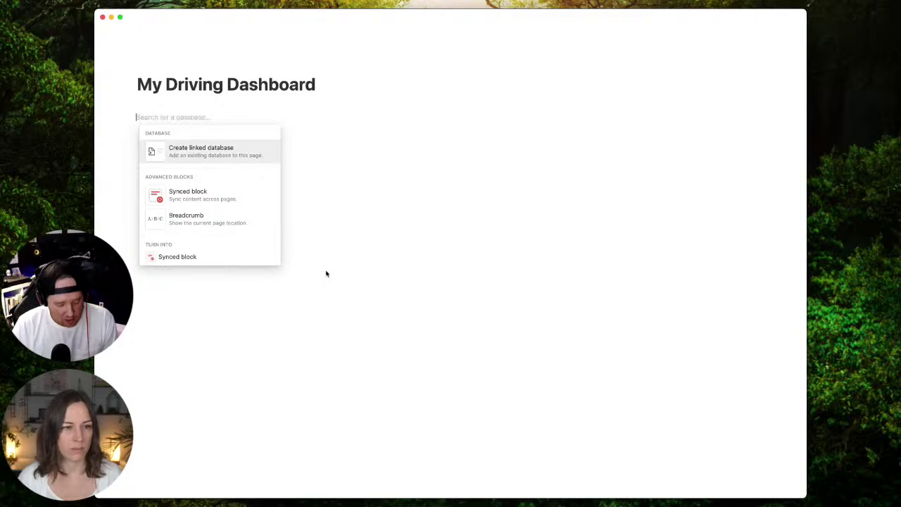
{"action": "type", "text": "races"}
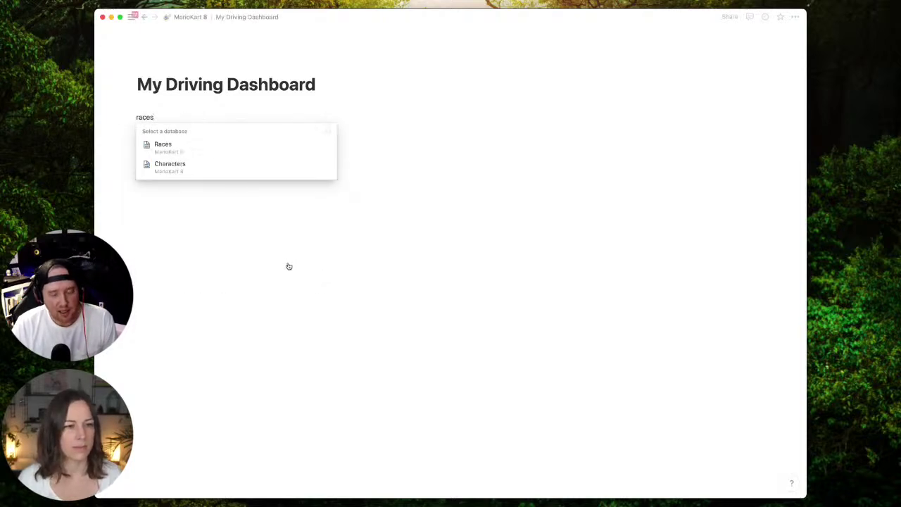
{"action": "left_click", "coordinate": [231, 151]}
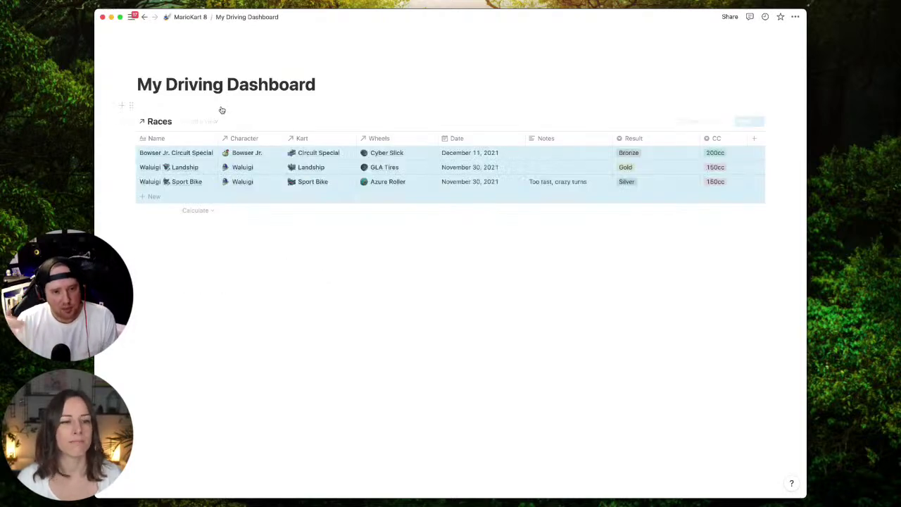
Add a Calendar view named "calendar" to the linked Races database.
{"action": "left_click", "coordinate": [201, 121]}
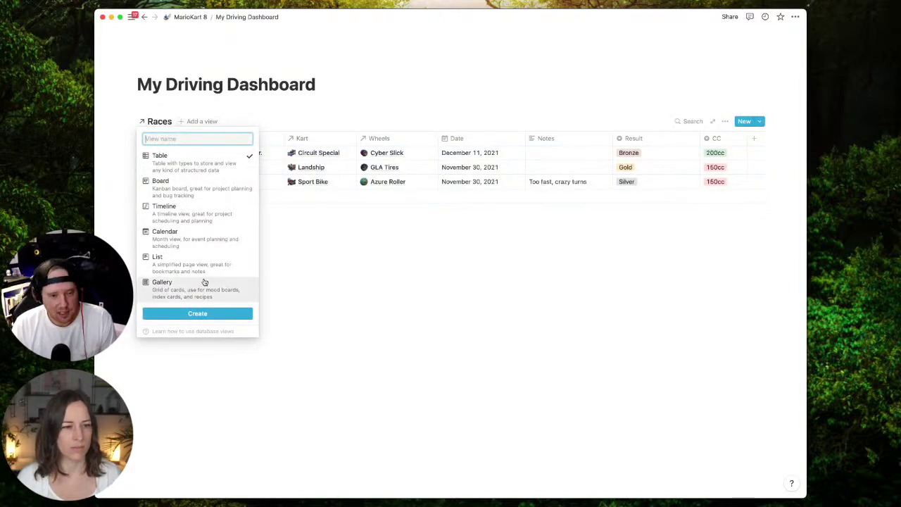
{"action": "left_click", "coordinate": [210, 240]}
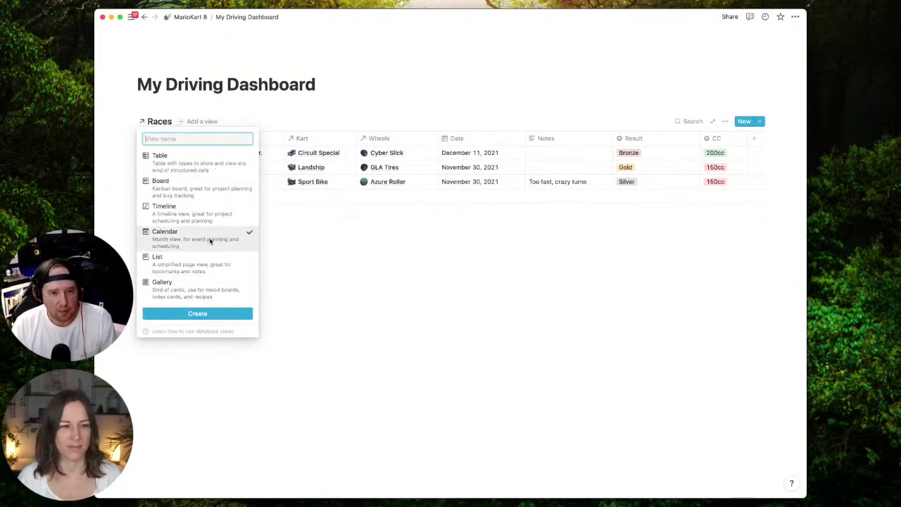
{"action": "type", "text": "calendar"}
{"action": "key", "text": "Return"}
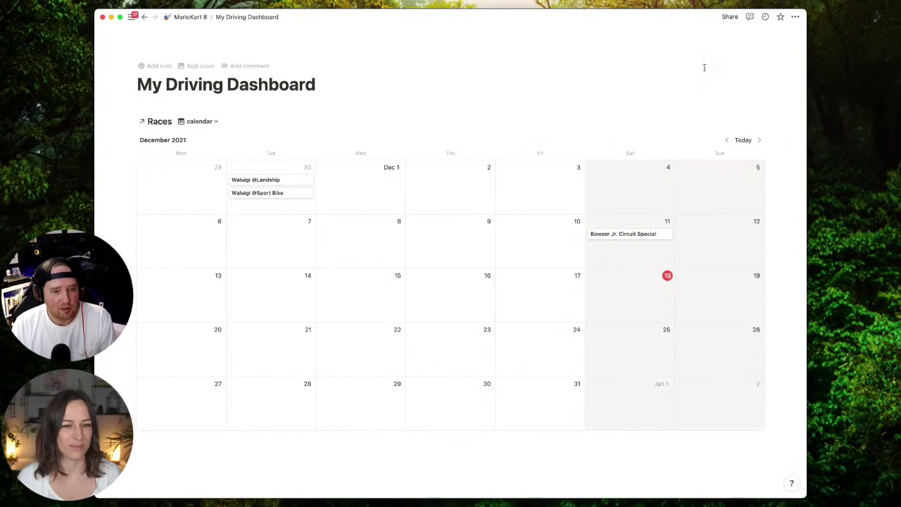
Show the CC, Character, Glider, Kart and Wheels properties on the cards of the Races calendar.
{"action": "left_click", "coordinate": [726, 121]}
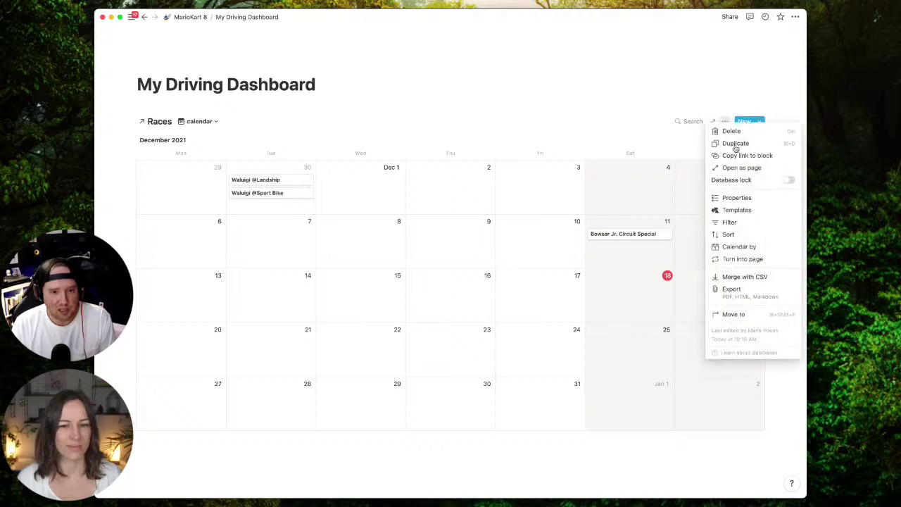
{"action": "left_click", "coordinate": [741, 198]}
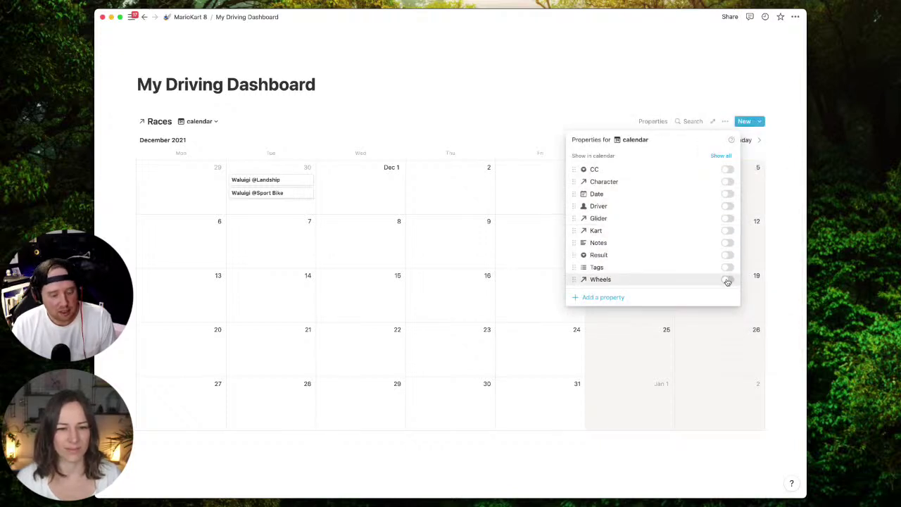
{"action": "left_click", "coordinate": [727, 279]}
{"action": "left_click", "coordinate": [727, 181]}
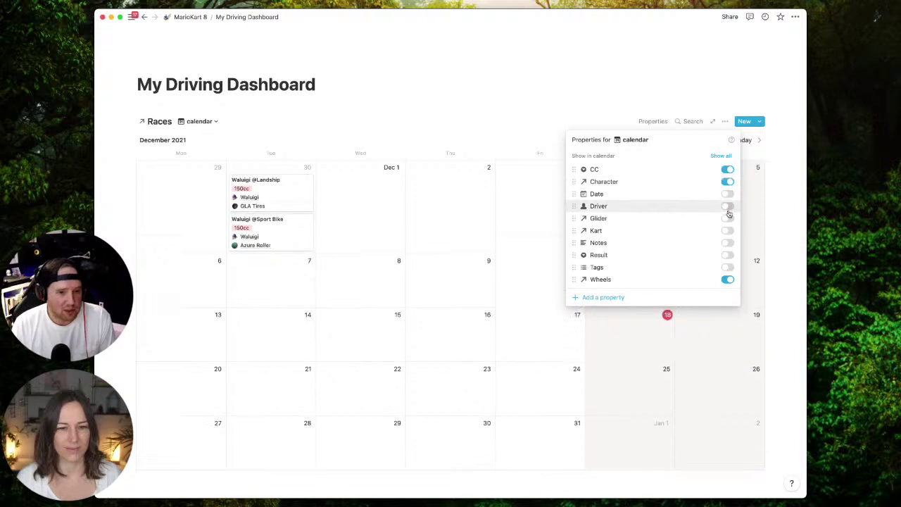
{"action": "left_click", "coordinate": [727, 218]}
{"action": "left_click", "coordinate": [727, 231]}
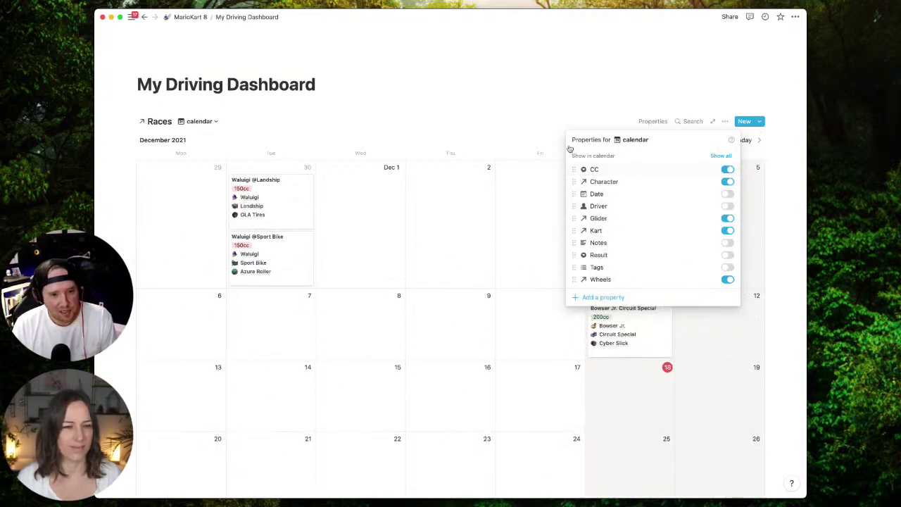
{"action": "left_click", "coordinate": [442, 134]}
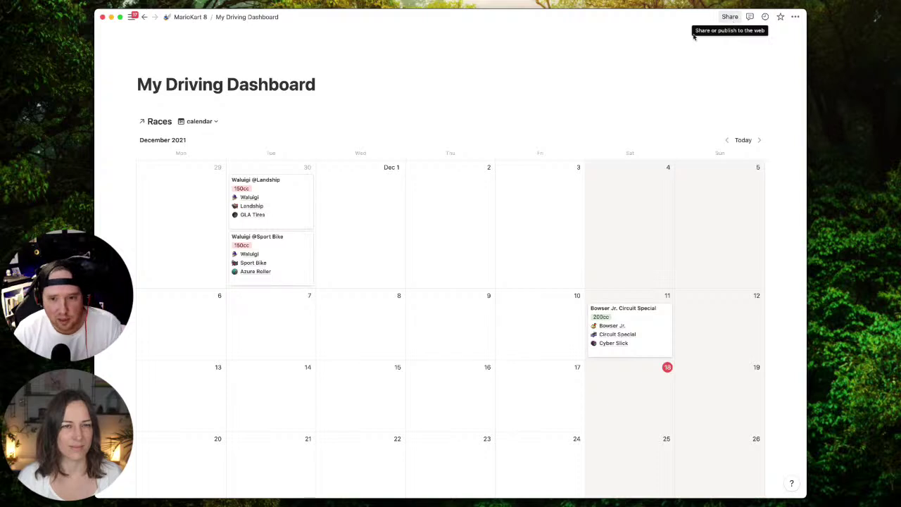
Give the My Driving Dashboard page a chequered flag emoji as its icon, found with the filter "flag".
{"action": "left_click", "coordinate": [150, 66]}
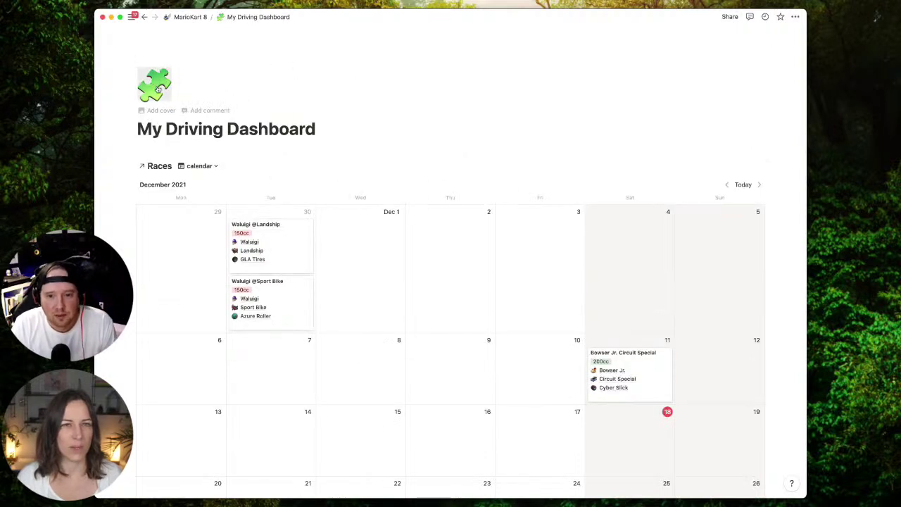
{"action": "left_click", "coordinate": [158, 86]}
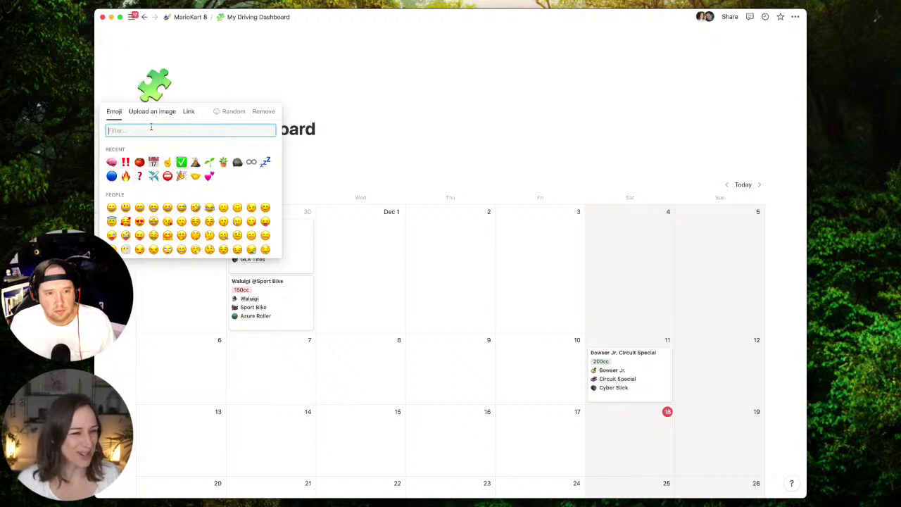
{"action": "type", "text": "flag"}
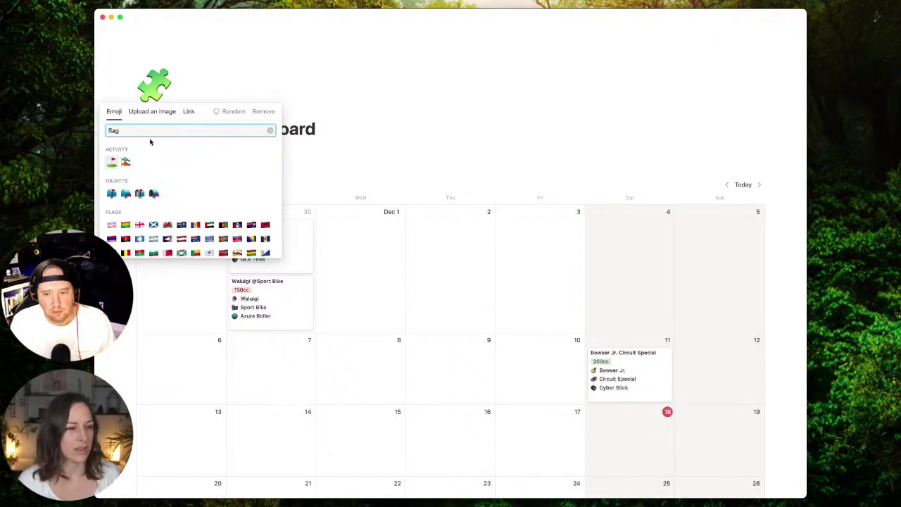
{"action": "scroll", "coordinate": [190, 211], "scroll_direction": "down", "scroll_amount": 5}
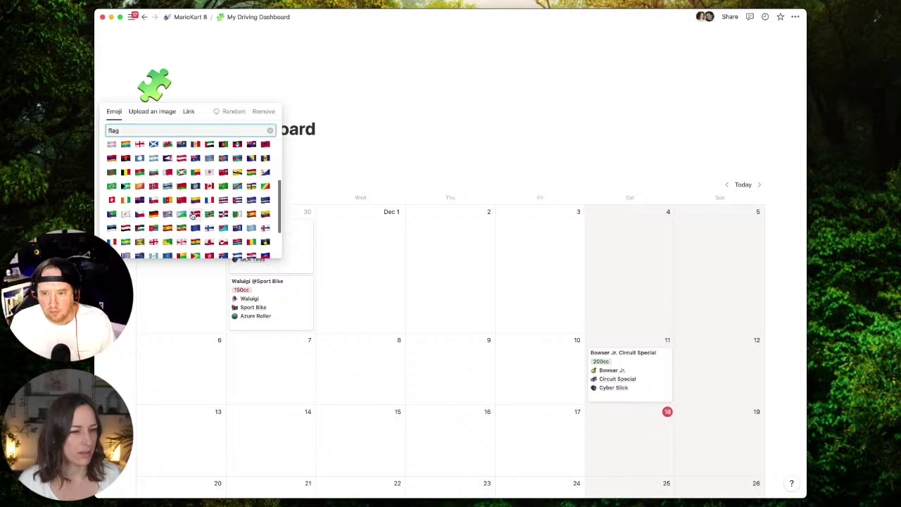
{"action": "scroll", "coordinate": [192, 216], "scroll_direction": "down", "scroll_amount": 5}
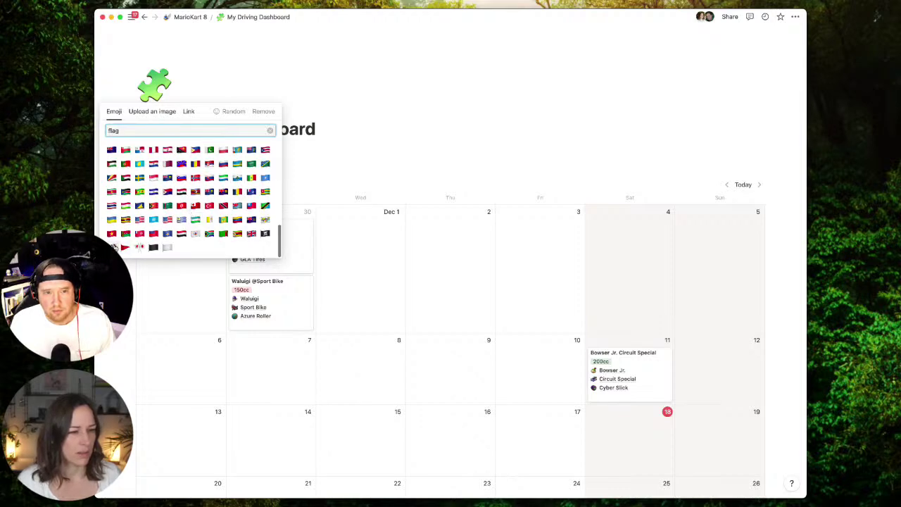
{"action": "left_click", "coordinate": [112, 247]}
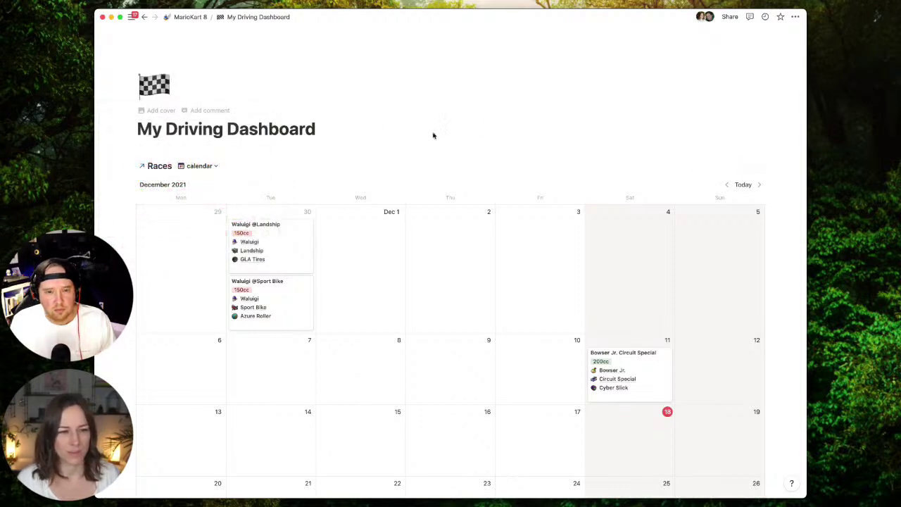
{"action": "scroll", "coordinate": [360, 154], "scroll_direction": "down", "scroll_amount": 4}
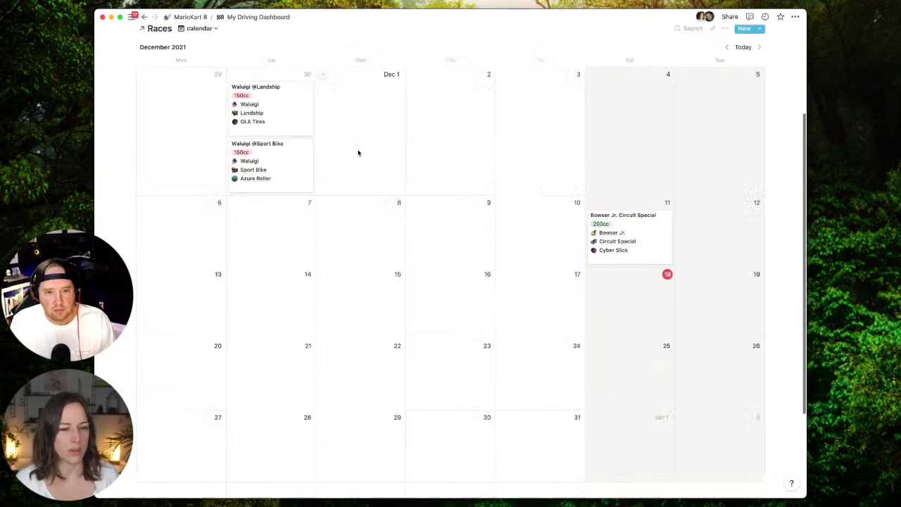
{"action": "scroll", "coordinate": [359, 153], "scroll_direction": "up", "scroll_amount": 2}
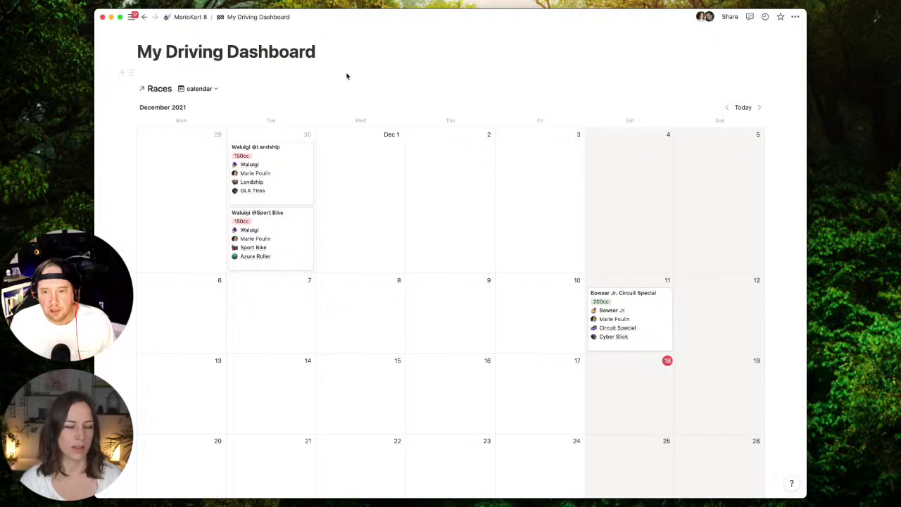
Open the Waluigi Sport Bike race from the Races calendar and check the type of its Driver property.
{"action": "left_click", "coordinate": [288, 232]}
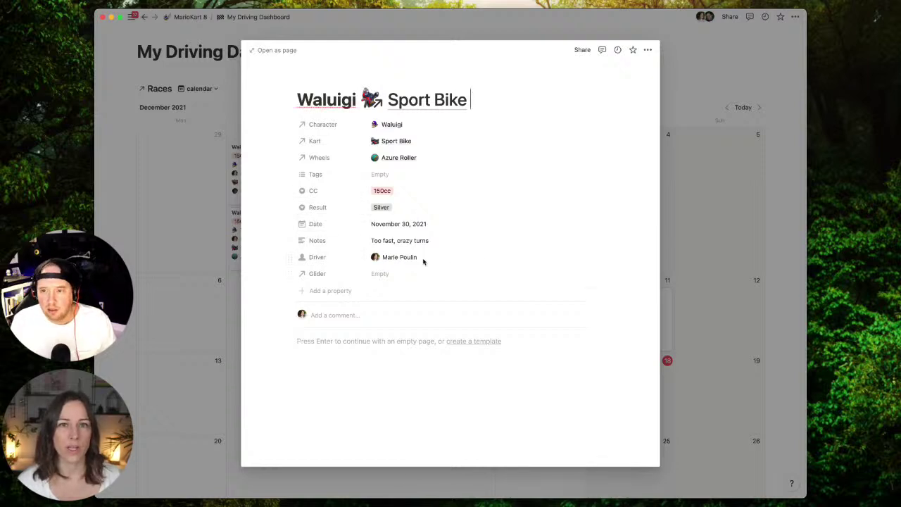
{"action": "left_click", "coordinate": [327, 257]}
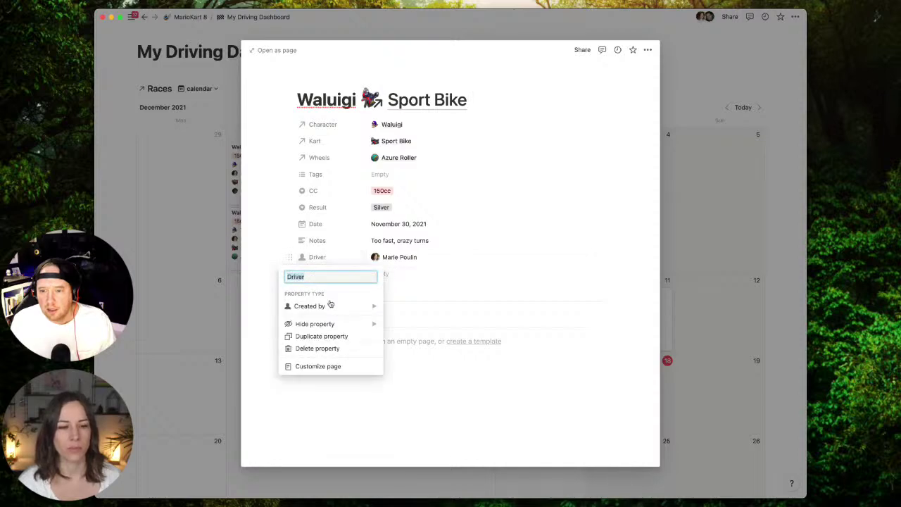
{"action": "mouse_move", "coordinate": [332, 310]}
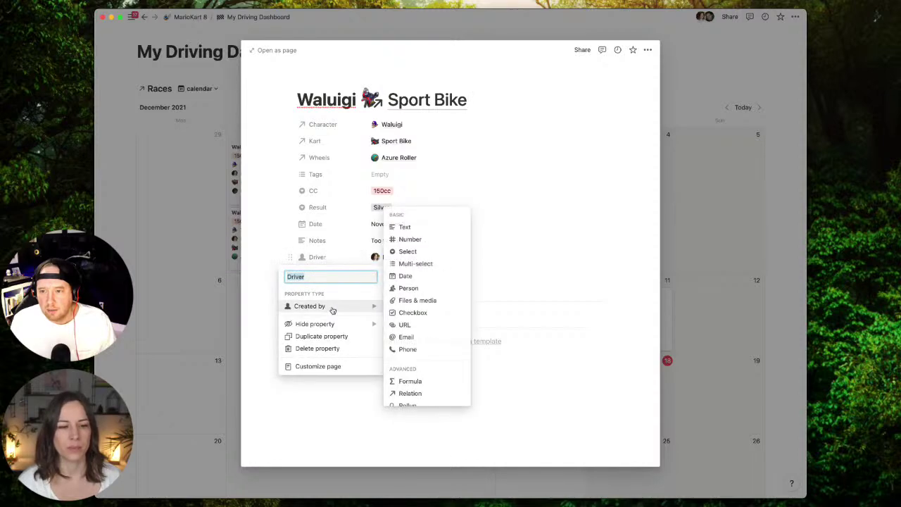
{"action": "left_click", "coordinate": [269, 234]}
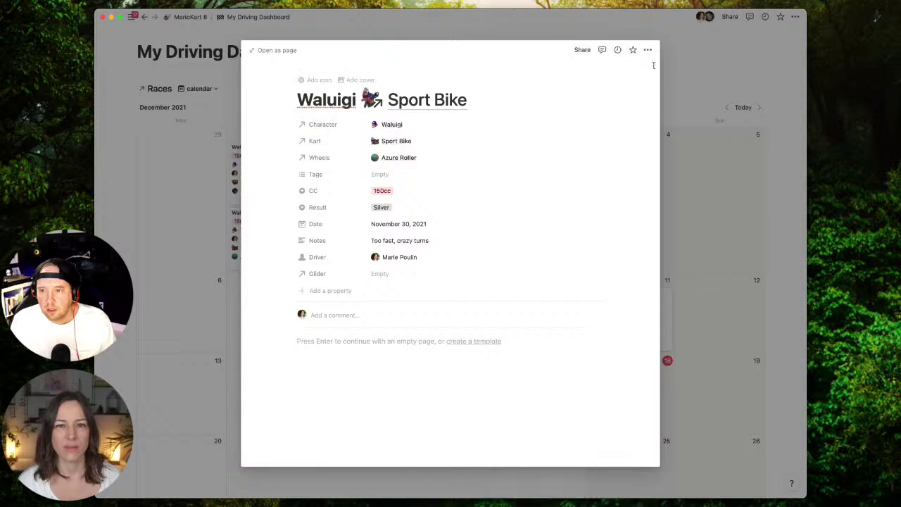
{"action": "left_click", "coordinate": [670, 20]}
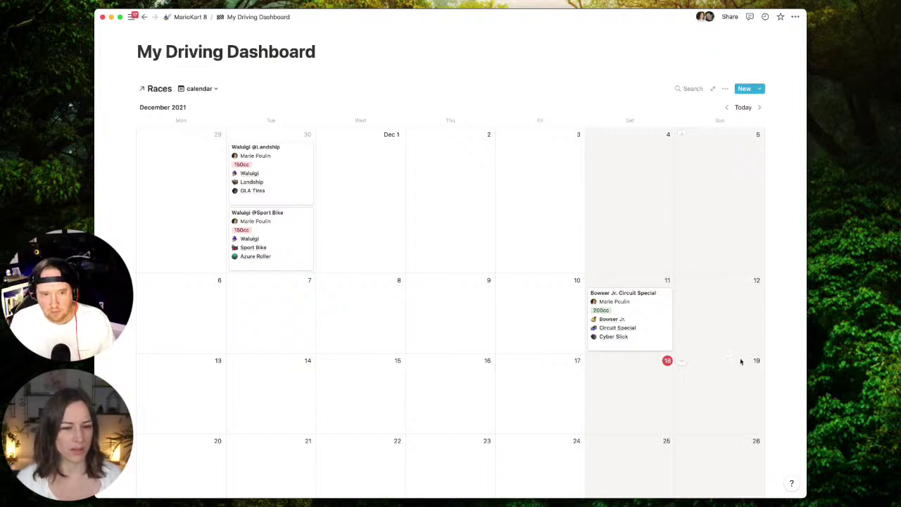
Look through the Races calendar down to the end of the dashboard page and check its available templates.
{"action": "scroll", "coordinate": [597, 280], "scroll_direction": "down", "scroll_amount": 1}
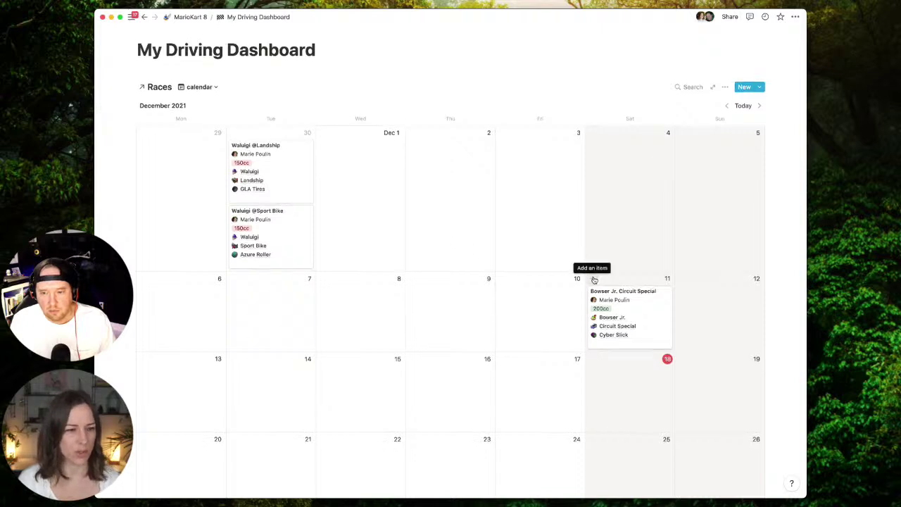
{"action": "scroll", "coordinate": [594, 280], "scroll_direction": "down", "scroll_amount": 2}
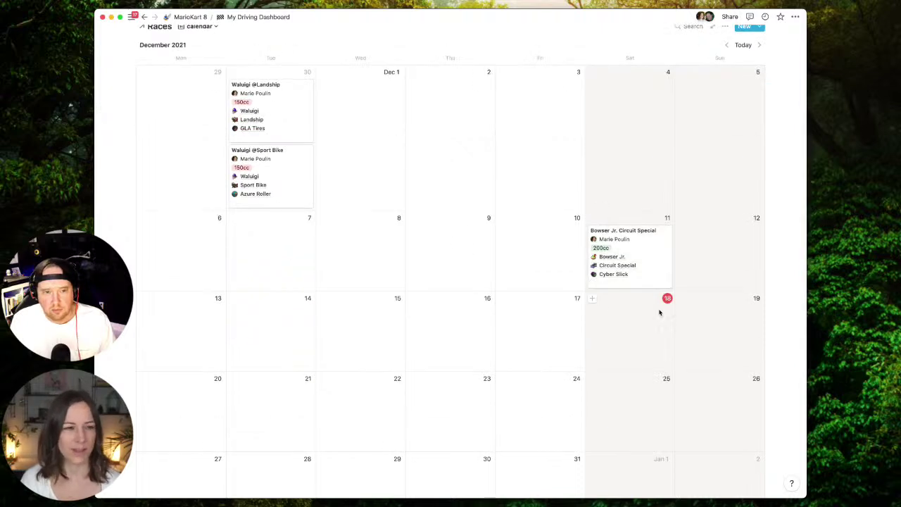
{"action": "scroll", "coordinate": [517, 330], "scroll_direction": "down", "scroll_amount": 5}
{"action": "left_click", "coordinate": [333, 380]}
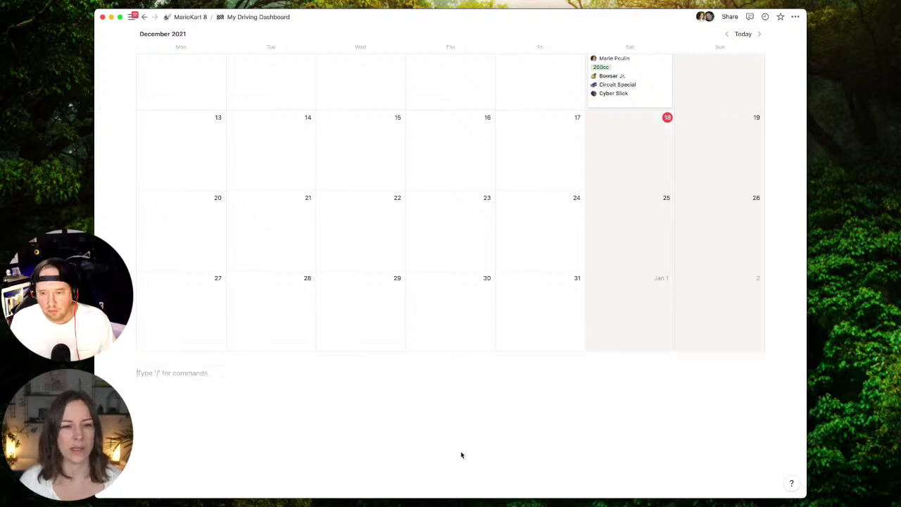
{"action": "scroll", "coordinate": [472, 446], "scroll_direction": "up", "scroll_amount": 8}
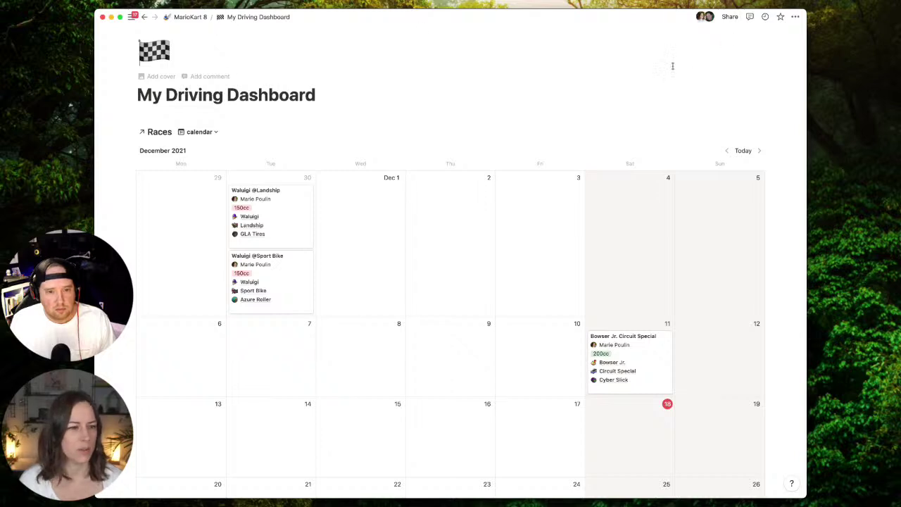
{"action": "scroll", "coordinate": [680, 88], "scroll_direction": "down", "scroll_amount": 1}
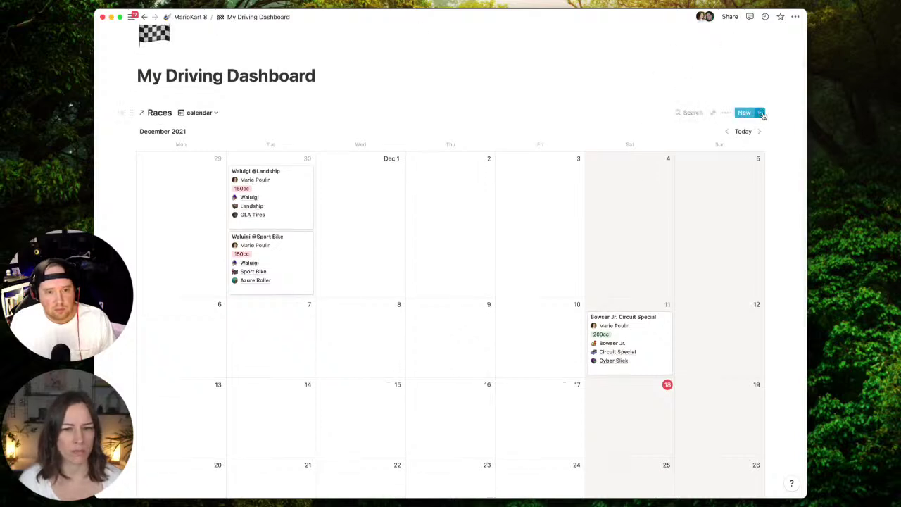
{"action": "left_click", "coordinate": [760, 113]}
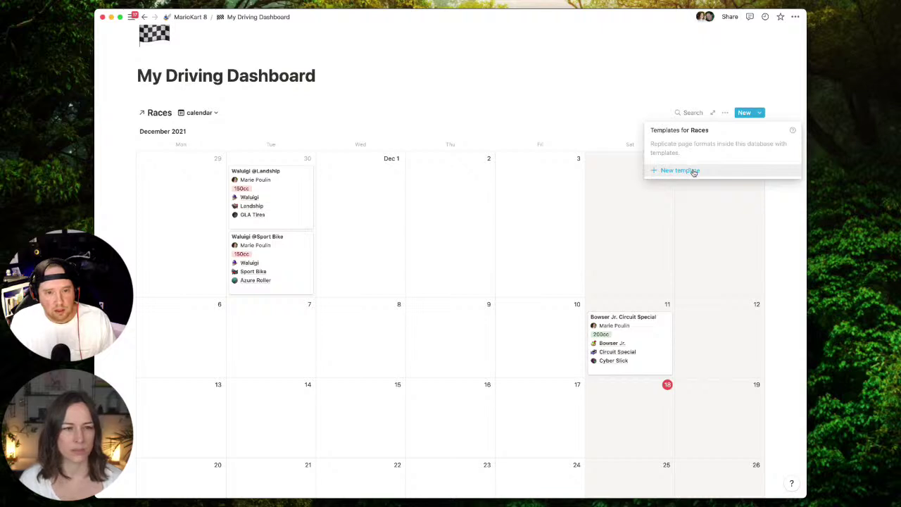
{"action": "left_click", "coordinate": [563, 125]}
Inspect the Glider and Tags fields of the Waluigi Sport Bike race and check which views the linked Races database has.
{"action": "left_click", "coordinate": [298, 272]}
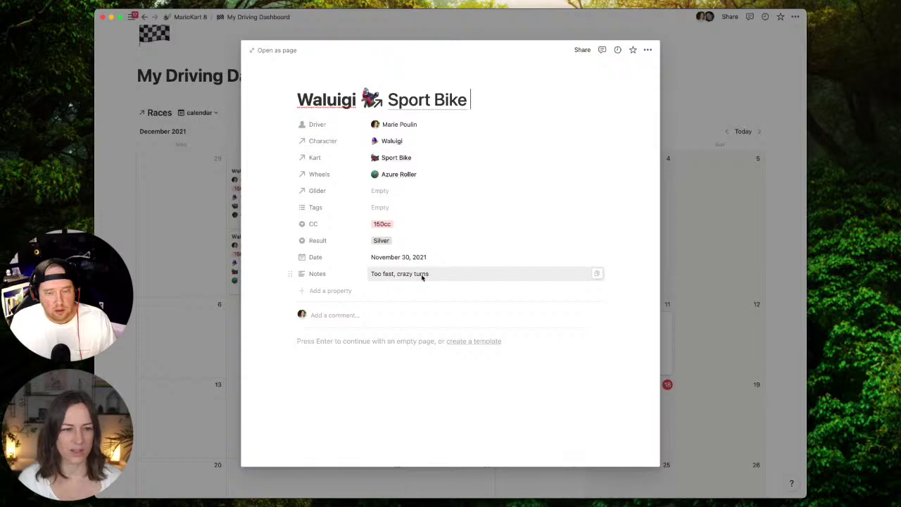
{"action": "left_click", "coordinate": [389, 193]}
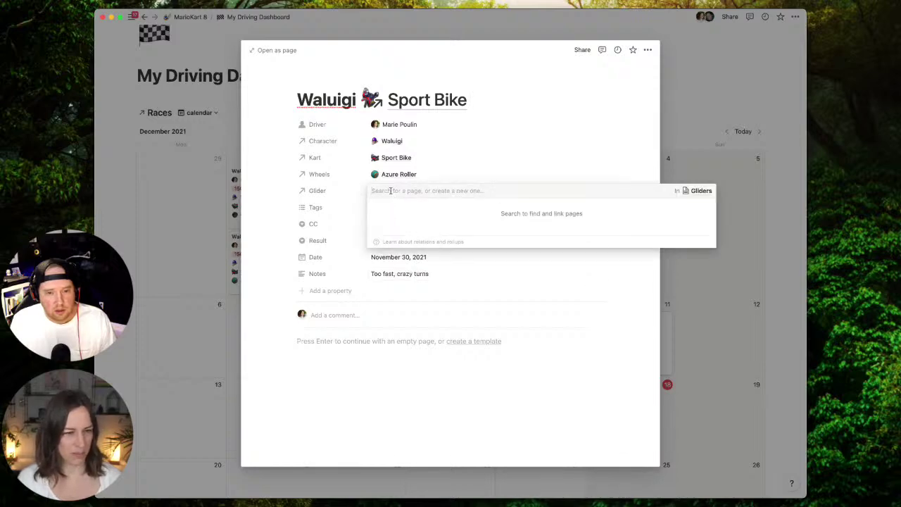
{"action": "left_click", "coordinate": [433, 211]}
{"action": "left_click", "coordinate": [434, 209]}
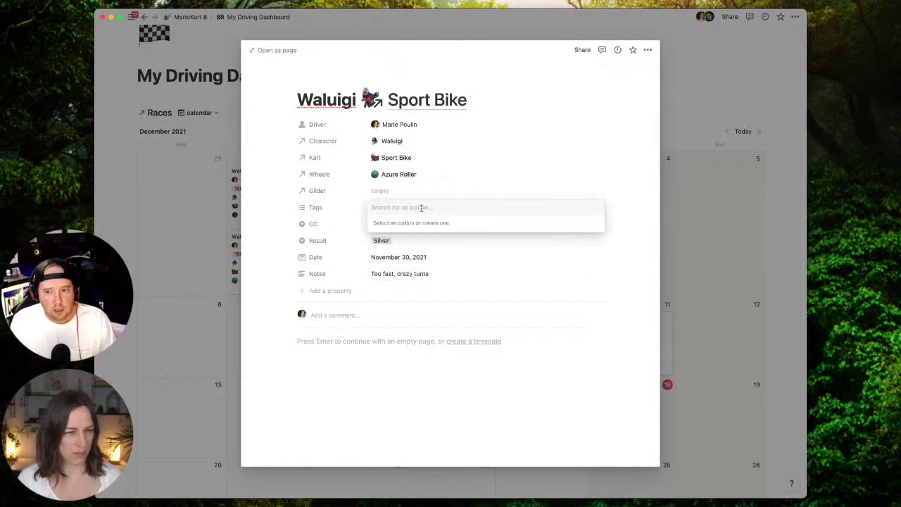
{"action": "left_click", "coordinate": [280, 226]}
{"action": "left_click", "coordinate": [676, 169]}
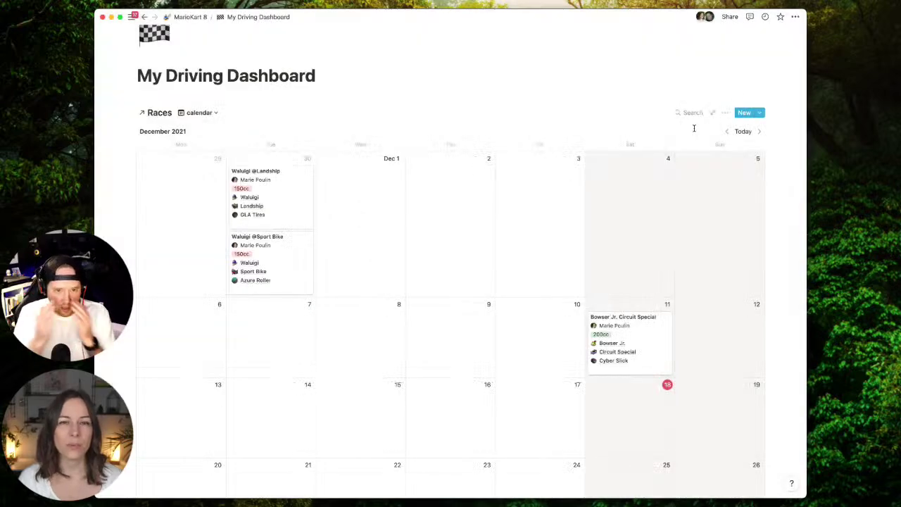
{"action": "left_click", "coordinate": [207, 113]}
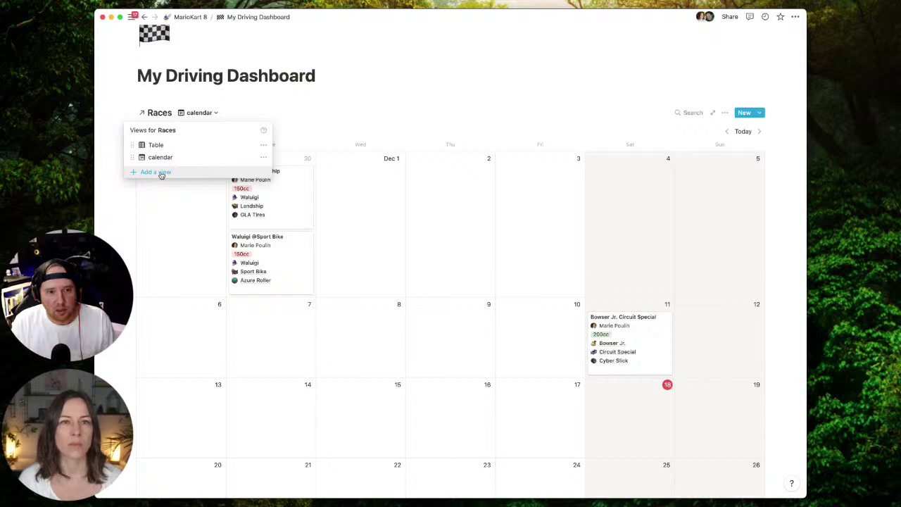
{"action": "left_click", "coordinate": [224, 105]}
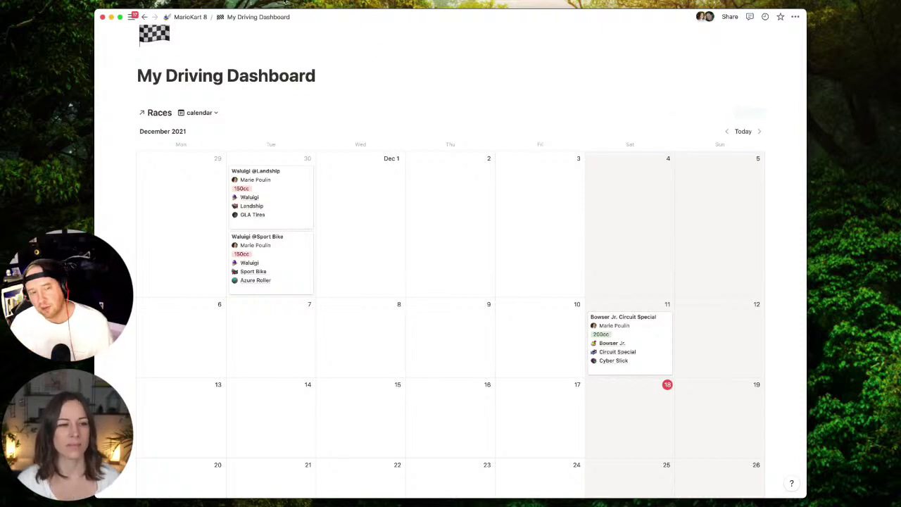
Return to the MarioKart 8 page and review its Kart, Tracks, Races and Cups sections.
{"action": "left_click", "coordinate": [195, 19]}
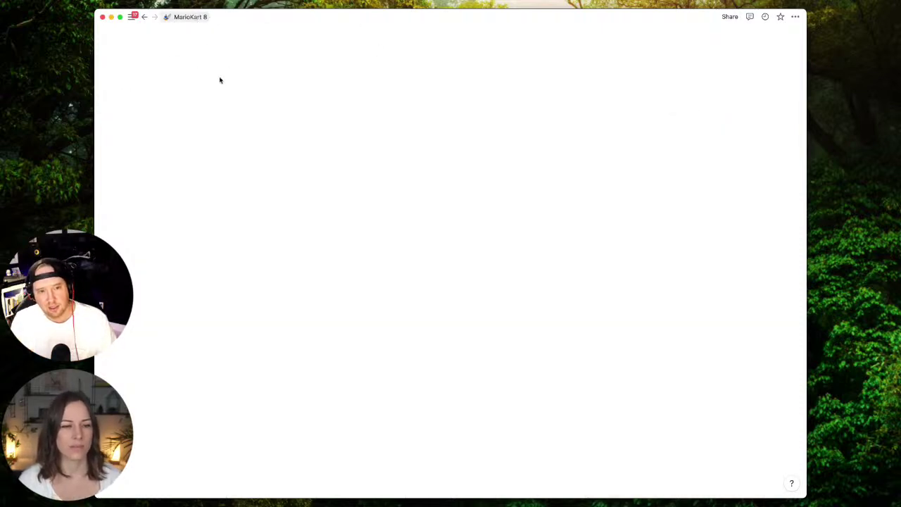
{"action": "scroll", "coordinate": [554, 252], "scroll_direction": "down", "scroll_amount": 10}
{"action": "scroll", "coordinate": [555, 253], "scroll_direction": "down", "scroll_amount": 20}
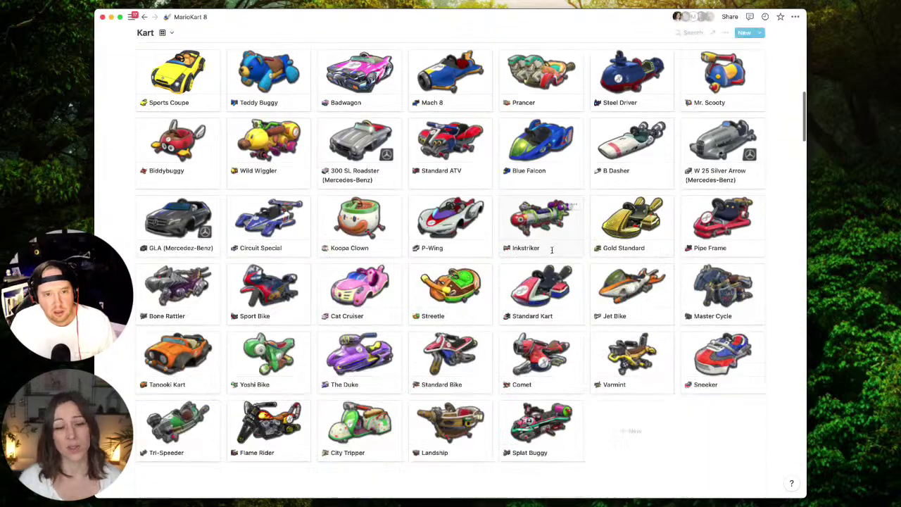
{"action": "scroll", "coordinate": [552, 249], "scroll_direction": "down", "scroll_amount": 15}
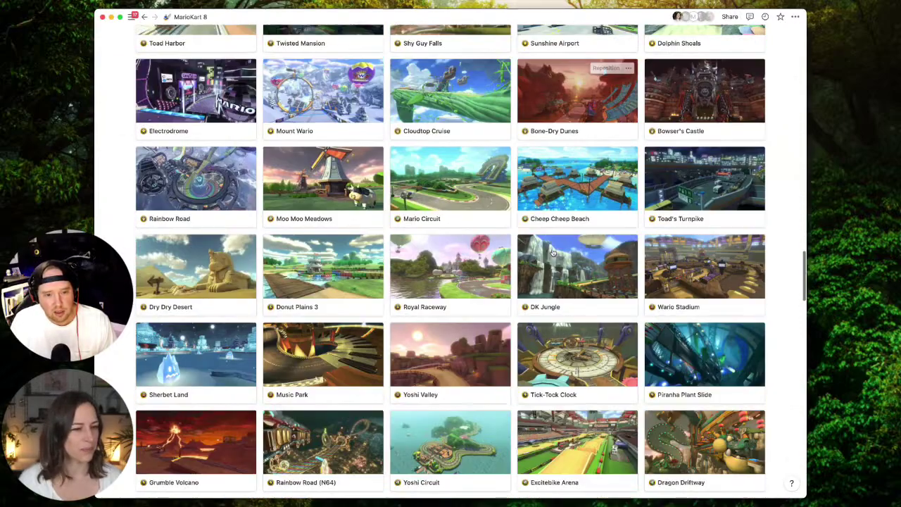
{"action": "scroll", "coordinate": [552, 252], "scroll_direction": "down", "scroll_amount": 4}
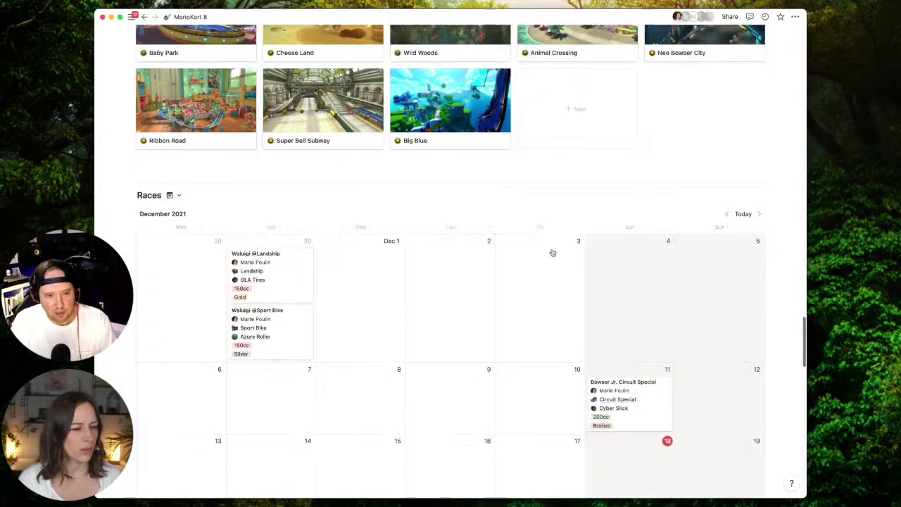
{"action": "scroll", "coordinate": [553, 252], "scroll_direction": "up", "scroll_amount": 15}
{"action": "scroll", "coordinate": [549, 252], "scroll_direction": "up", "scroll_amount": 3}
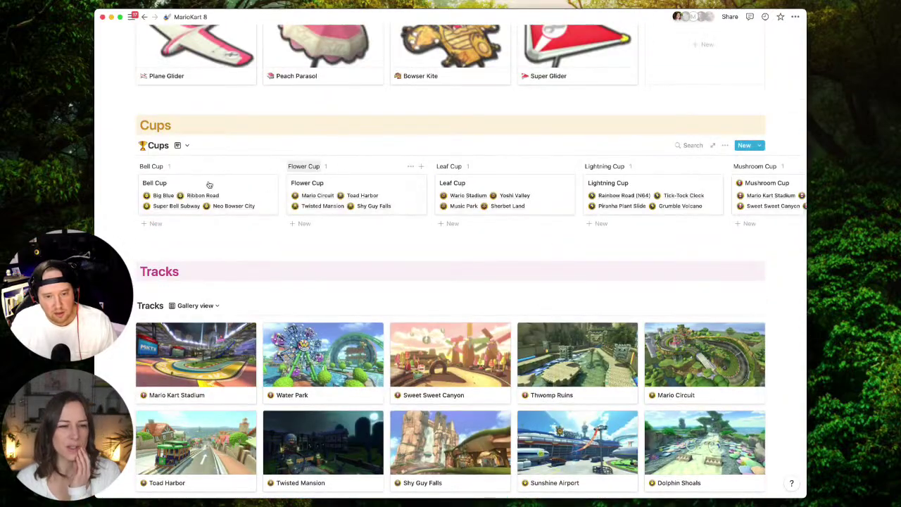
Open Leaf Cup from the Cups board and examine which races its Related to Races relation can link.
{"action": "left_click", "coordinate": [513, 185]}
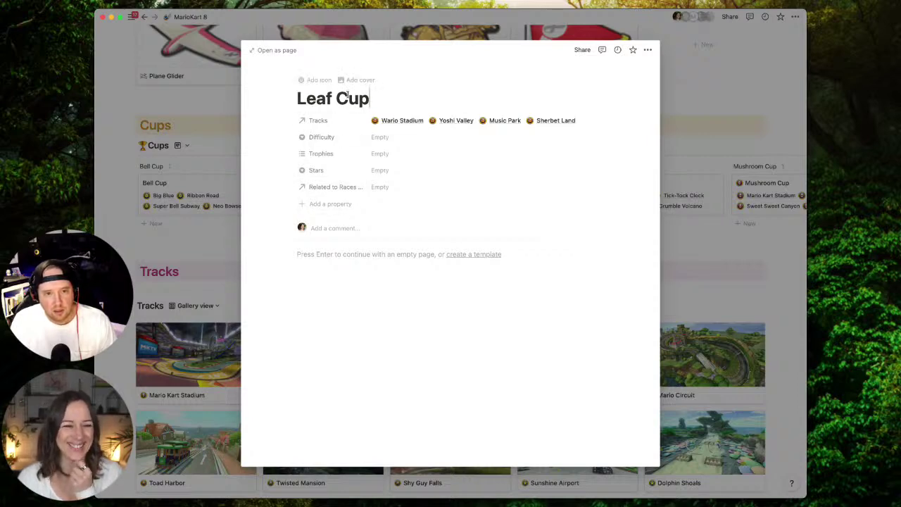
{"action": "left_click", "coordinate": [380, 187]}
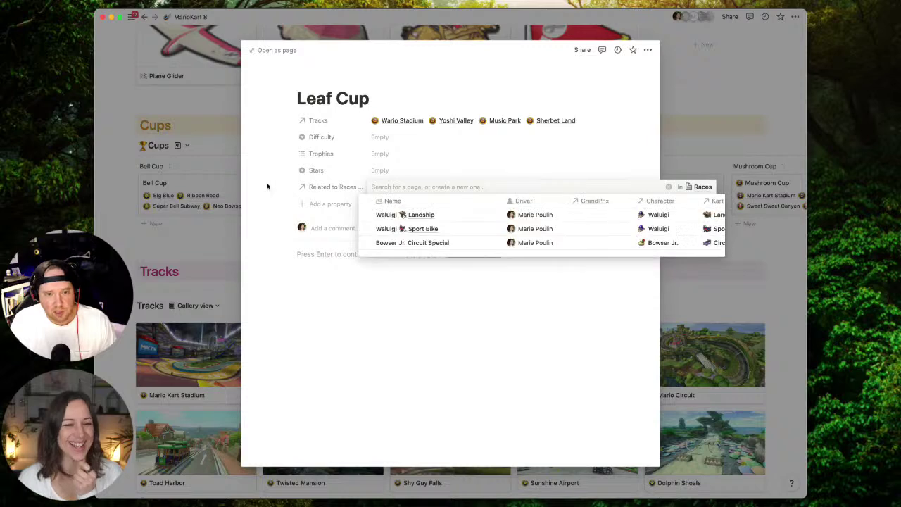
{"action": "key", "text": "Escape"}
{"action": "left_click", "coordinate": [693, 152]}
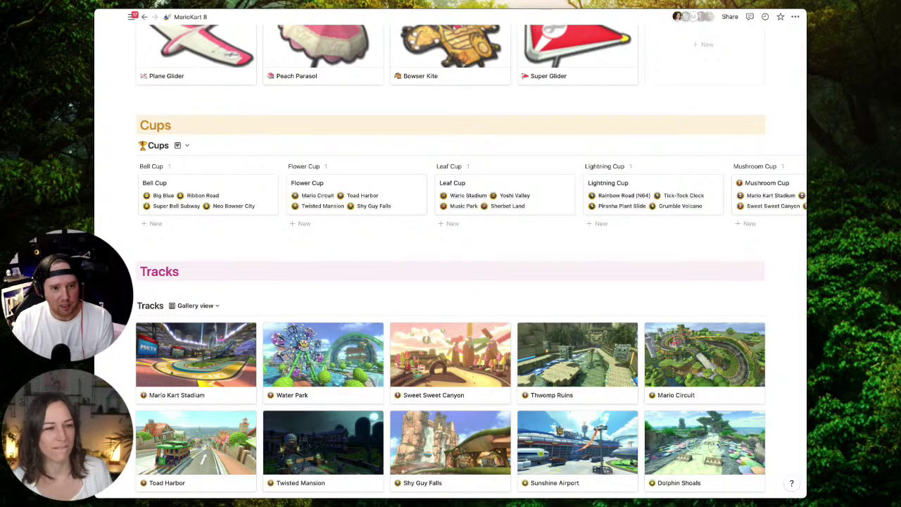
Set the Difficulty of Leaf Cup to Very Difficult in its page and close it.
{"action": "left_click", "coordinate": [531, 187]}
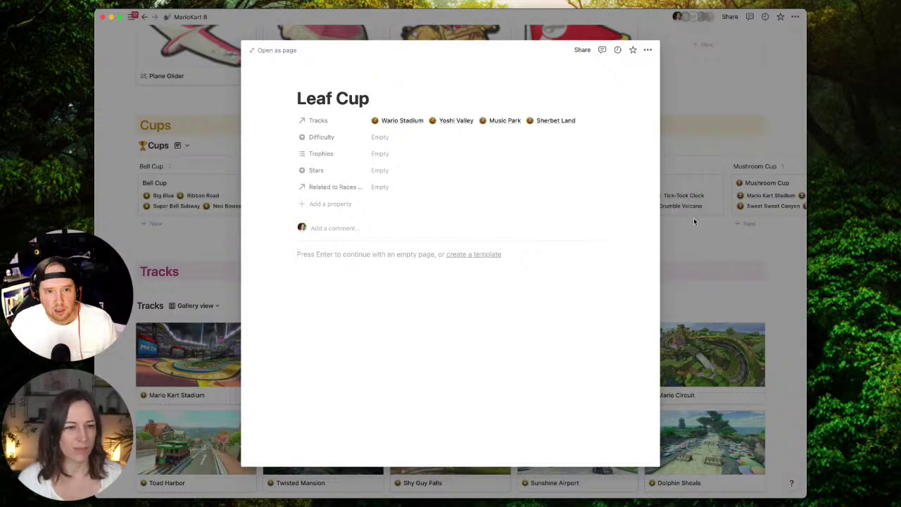
{"action": "left_click", "coordinate": [429, 140]}
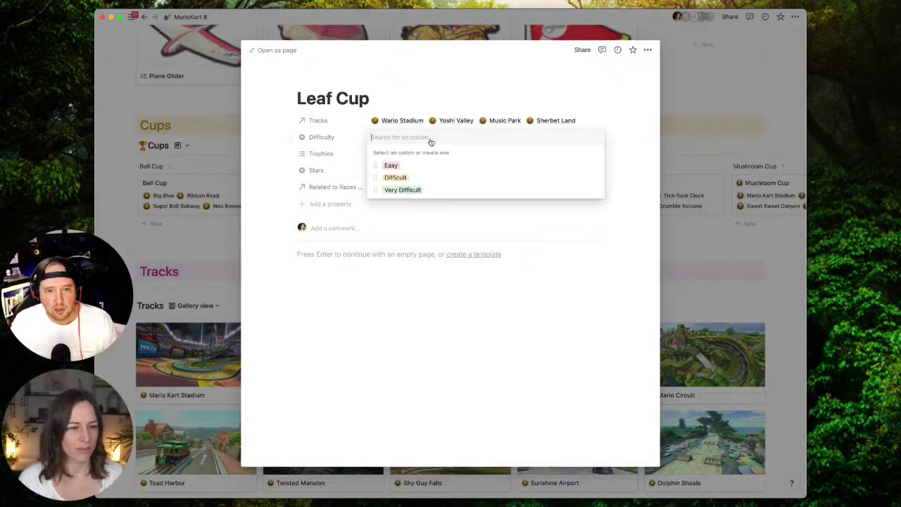
{"action": "left_click", "coordinate": [416, 187]}
{"action": "left_click", "coordinate": [698, 267]}
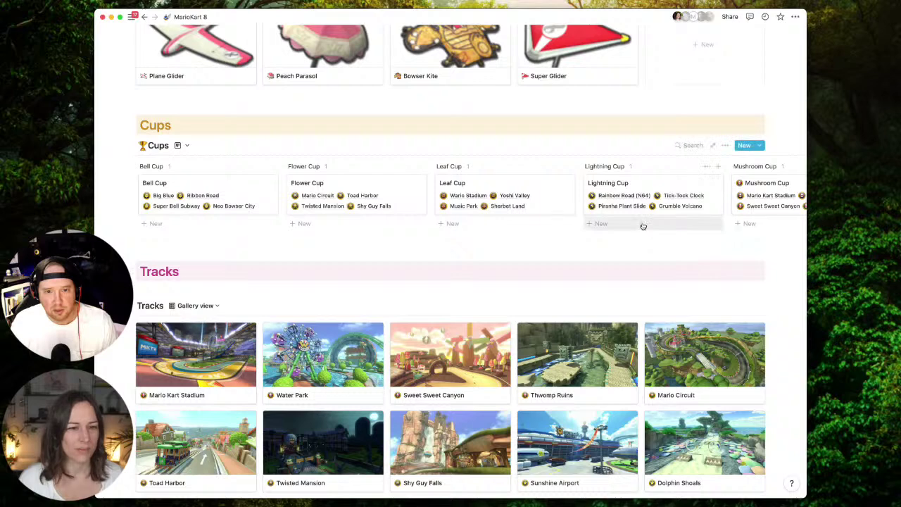
Show the Related to Races (GrandPrix) property on the cards of the Cups board.
{"action": "left_click", "coordinate": [725, 145]}
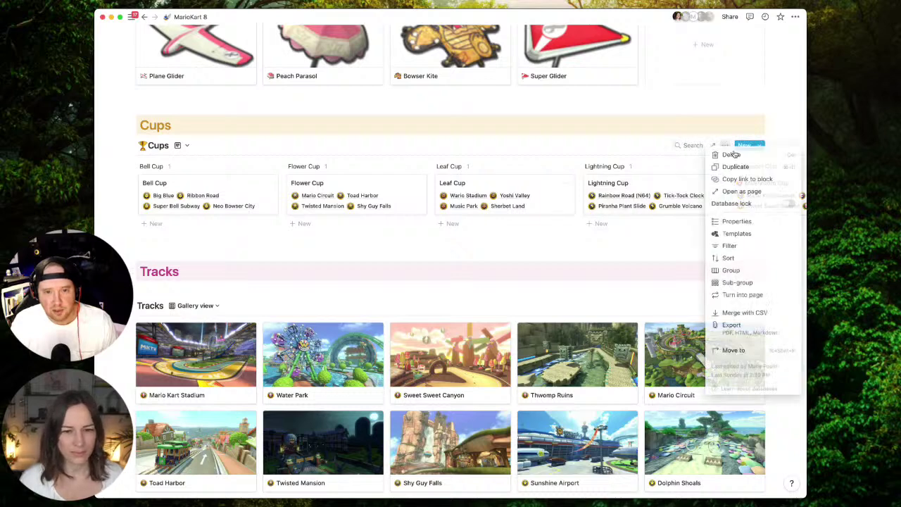
{"action": "left_click", "coordinate": [736, 222]}
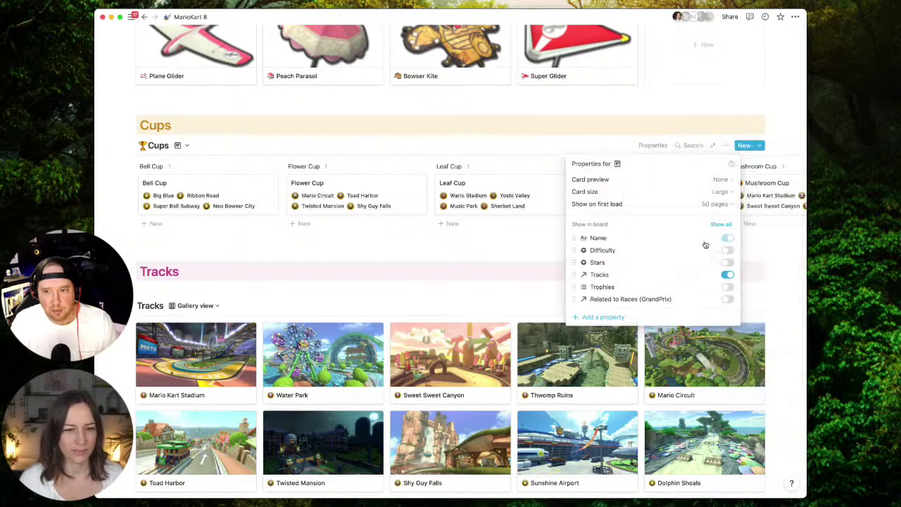
{"action": "left_click", "coordinate": [727, 299]}
{"action": "left_click", "coordinate": [728, 300]}
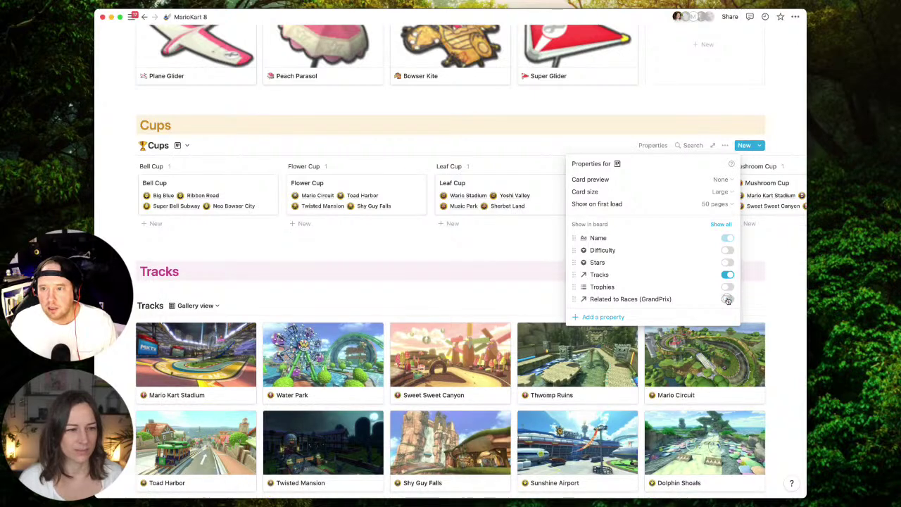
{"action": "left_click", "coordinate": [728, 300]}
{"action": "left_click", "coordinate": [764, 258]}
Check the race linked to Mushroom Cup in its page and go back to the My Driving Dashboard page.
{"action": "scroll", "coordinate": [718, 224], "scroll_direction": "right", "scroll_amount": 5}
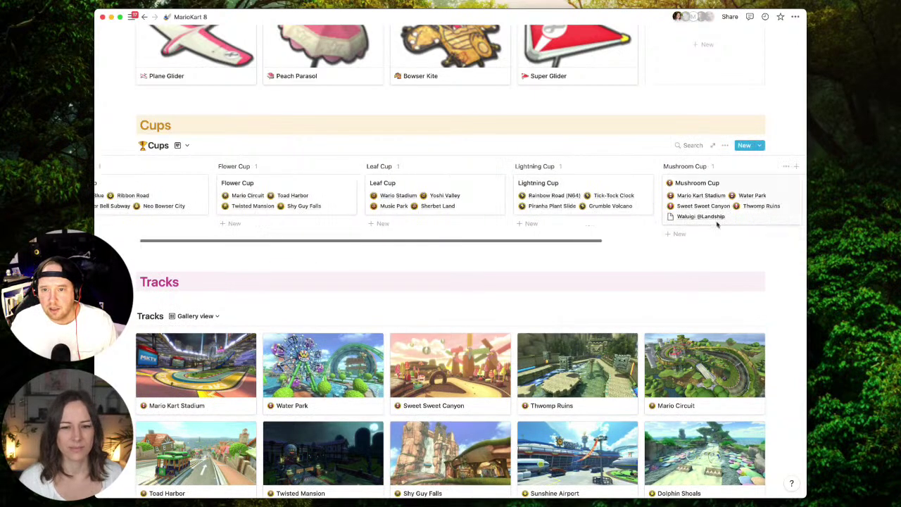
{"action": "left_click", "coordinate": [571, 183]}
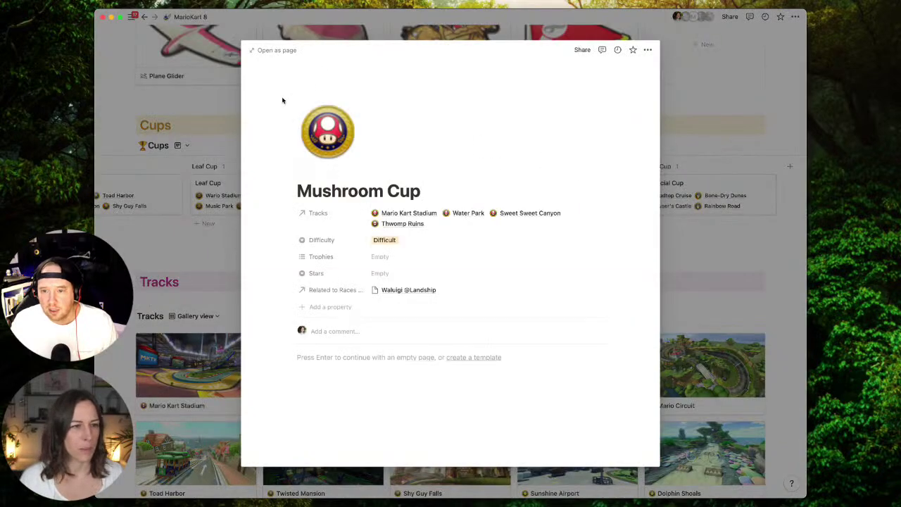
{"action": "key", "text": "Escape"}
{"action": "scroll", "coordinate": [281, 141], "scroll_direction": "up", "scroll_amount": 20}
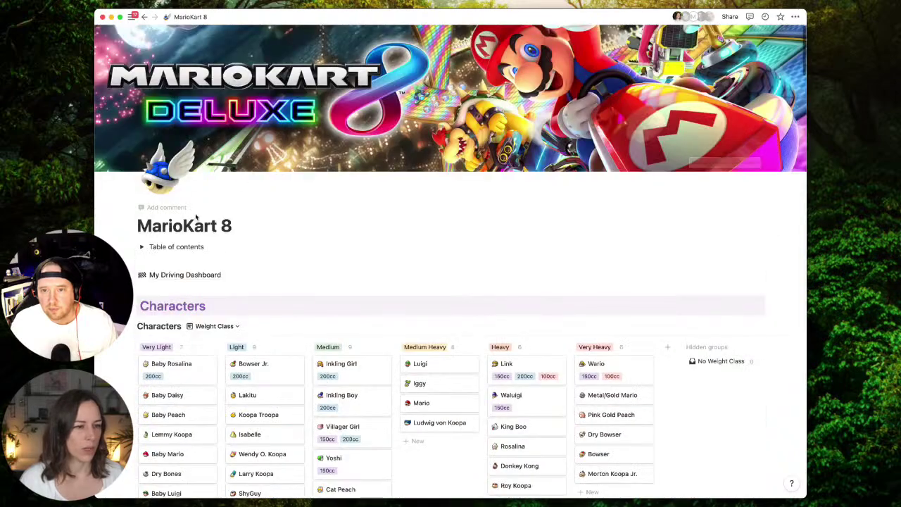
{"action": "left_click", "coordinate": [202, 277]}
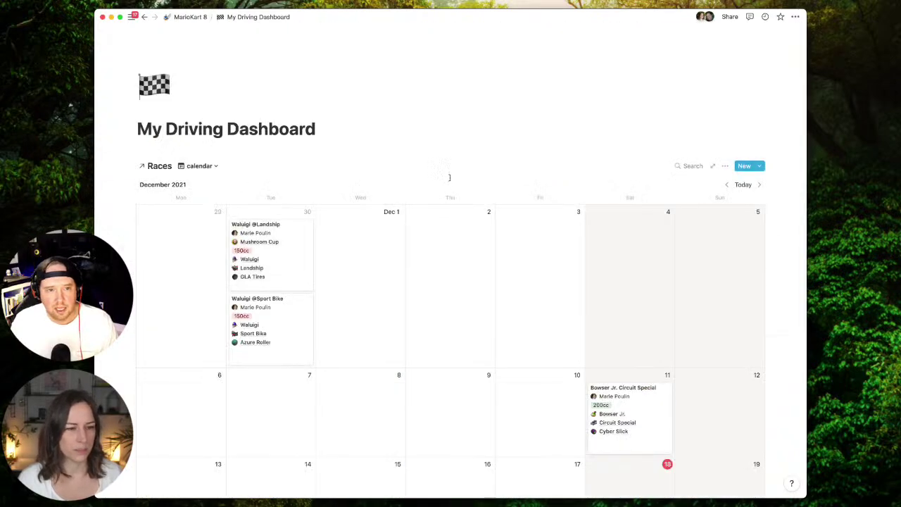
Examine the properties of the Bowser Jr. Circuit Special race from the Races calendar and close it.
{"action": "scroll", "coordinate": [454, 177], "scroll_direction": "down", "scroll_amount": 10}
{"action": "scroll", "coordinate": [465, 181], "scroll_direction": "up", "scroll_amount": 5}
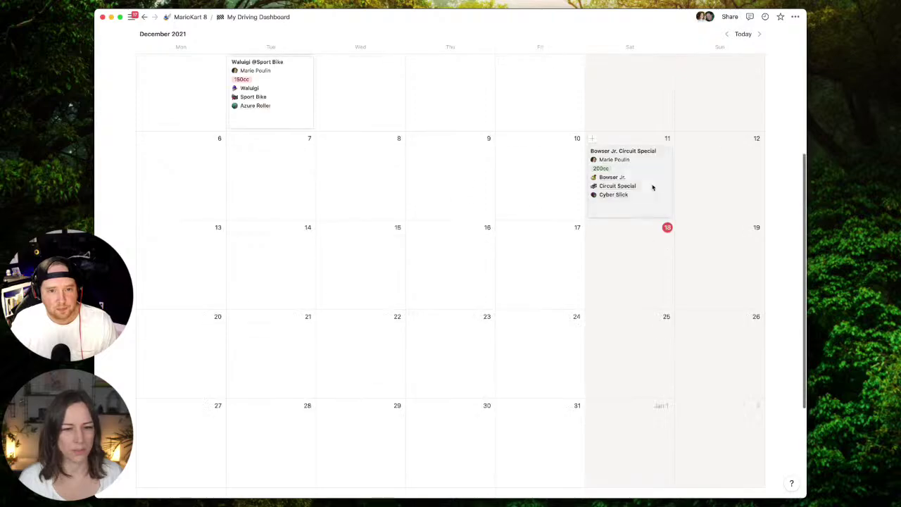
{"action": "left_click", "coordinate": [646, 186]}
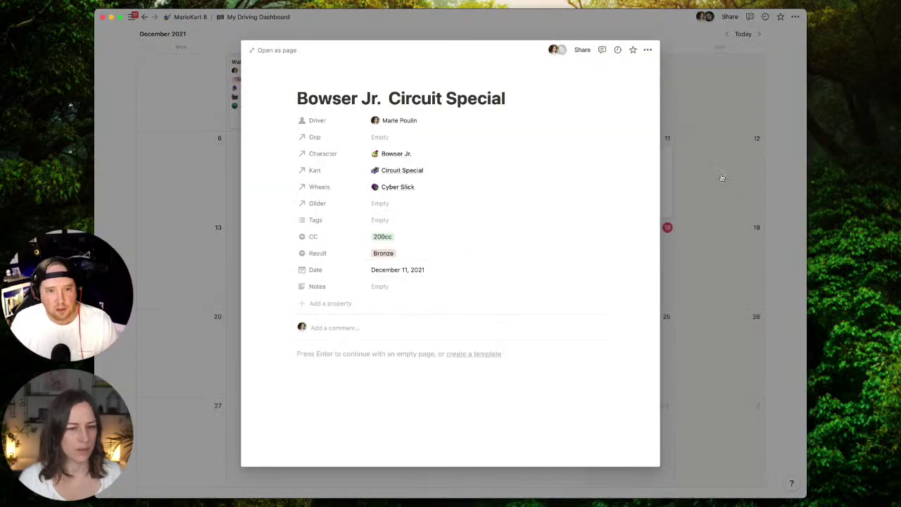
{"action": "key", "text": "Escape"}
{"action": "scroll", "coordinate": [468, 203], "scroll_direction": "up", "scroll_amount": 5}
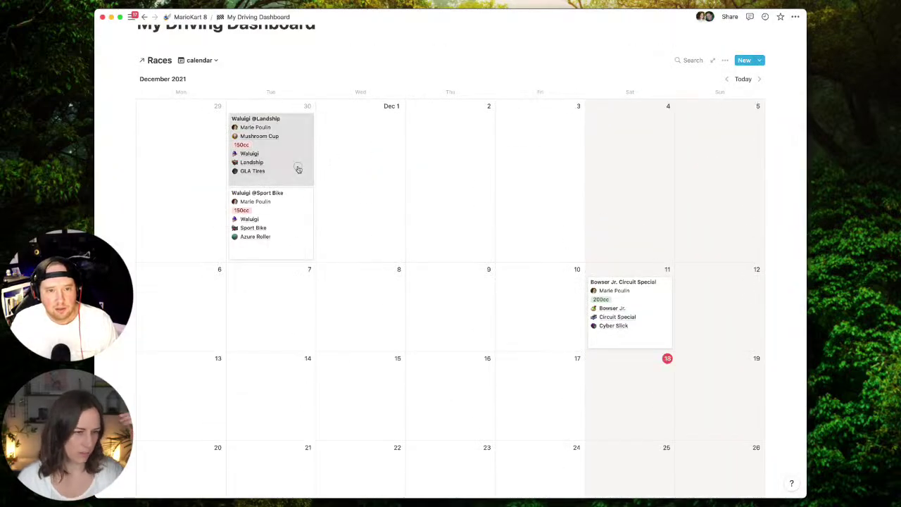
Examine the Waluigi Landship race's properties and the cup linked in its Cup relation, and return to the dashboard.
{"action": "left_click", "coordinate": [298, 171]}
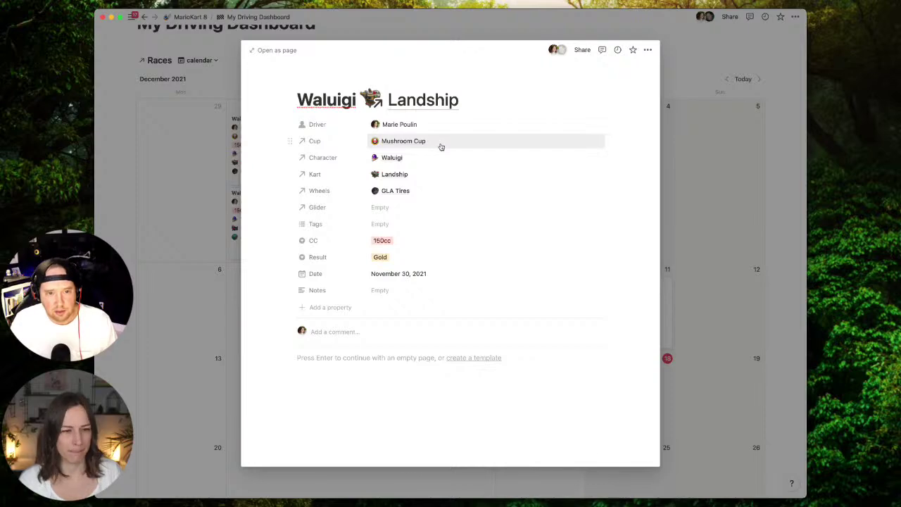
{"action": "left_click", "coordinate": [464, 144]}
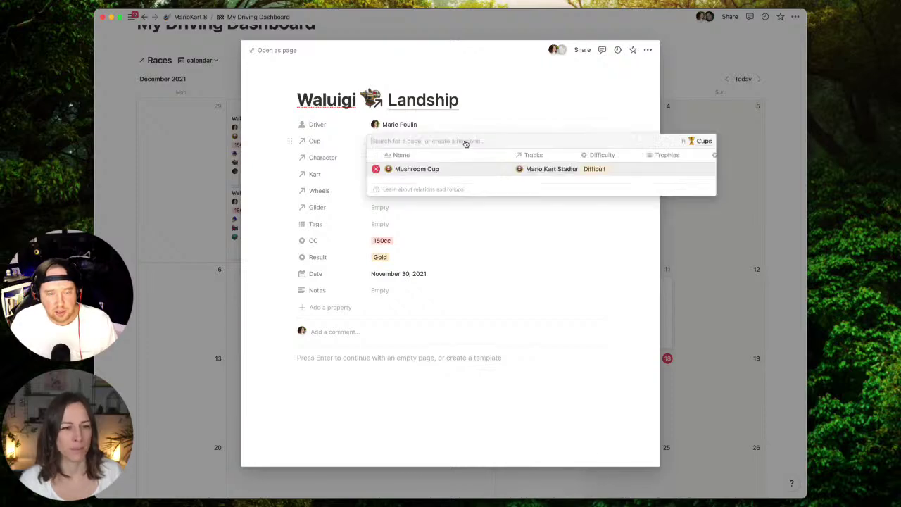
{"action": "left_click", "coordinate": [274, 147]}
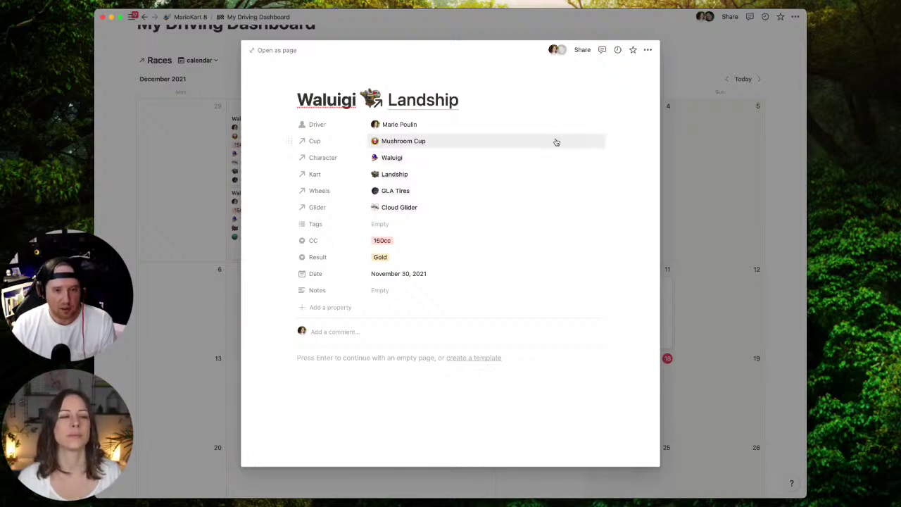
{"action": "left_click", "coordinate": [689, 76]}
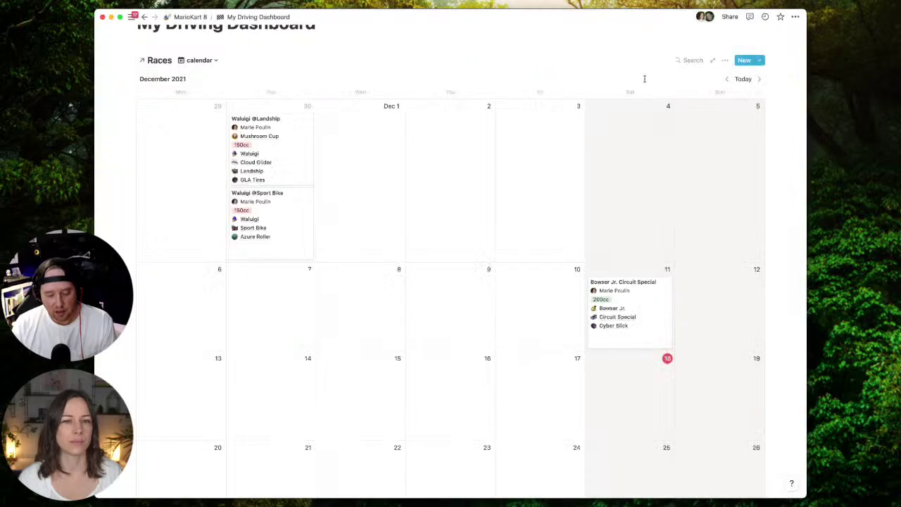
{"action": "scroll", "coordinate": [422, 112], "scroll_direction": "up", "scroll_amount": 3}
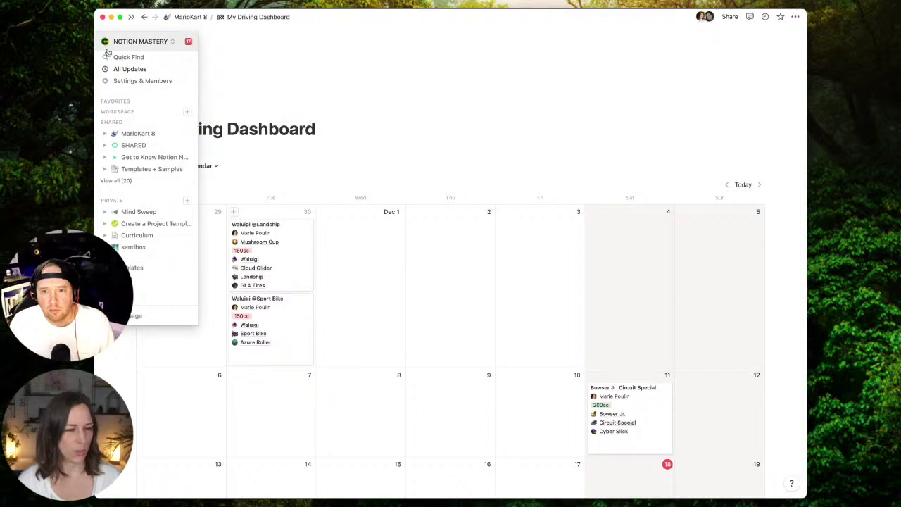
{"action": "left_click", "coordinate": [298, 279]}
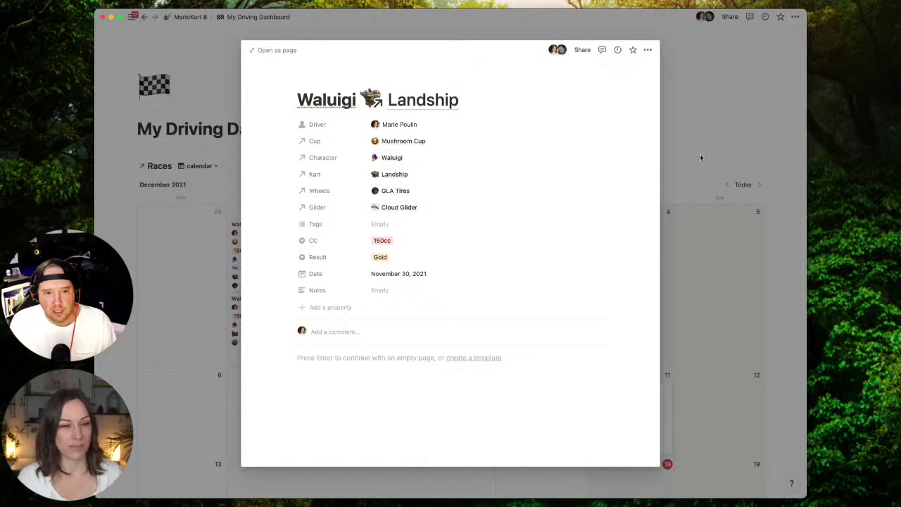
{"action": "key", "text": "Escape"}
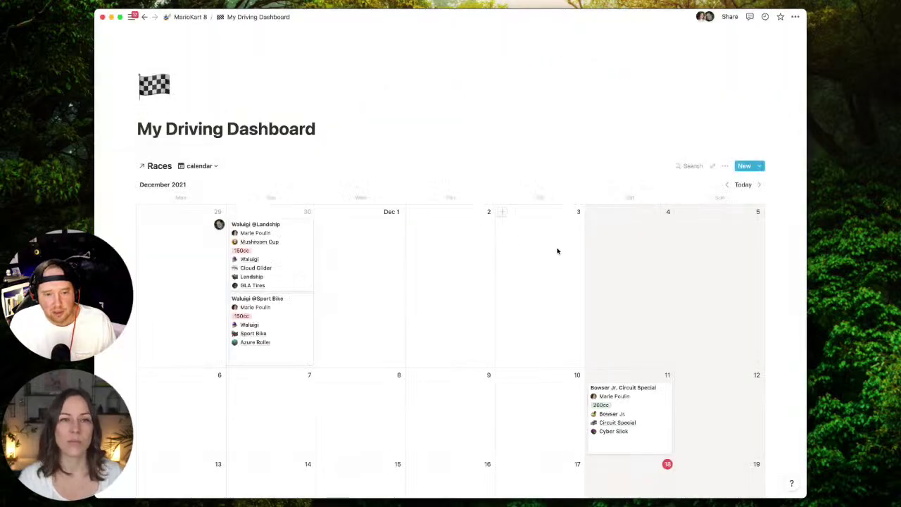
{"action": "left_click", "coordinate": [207, 166]}
{"action": "left_click", "coordinate": [164, 223]}
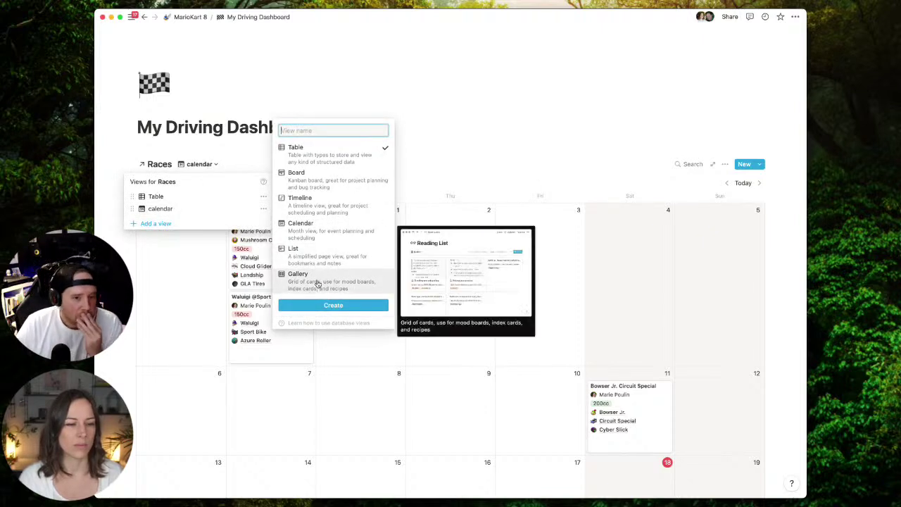
{"action": "left_click", "coordinate": [323, 183]}
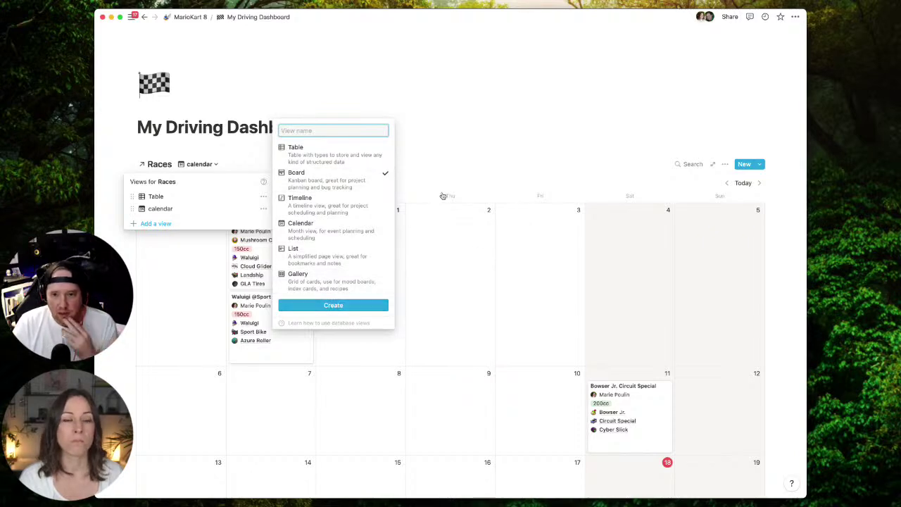
{"action": "left_click", "coordinate": [451, 172]}
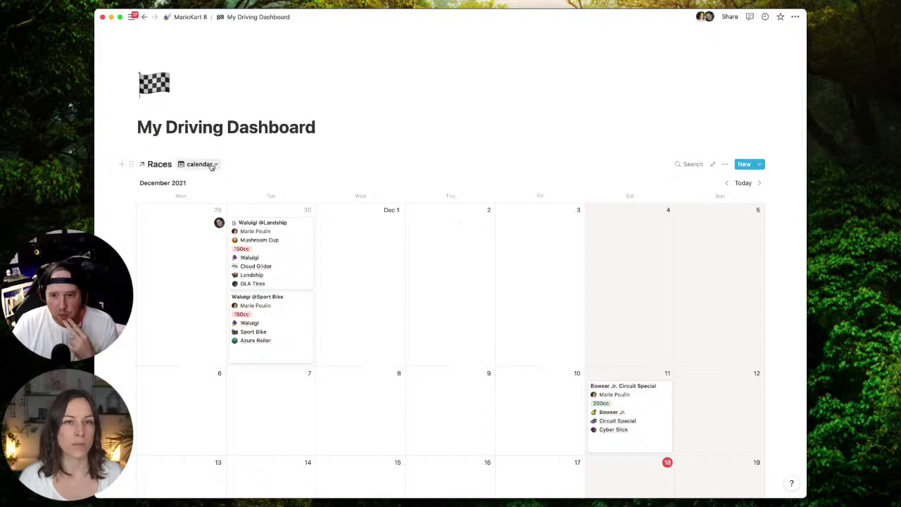
Review the property values of the Waluigi Sport Bike and Bowser Jr. Circuit Special races from the Races calendar.
{"action": "left_click", "coordinate": [275, 242]}
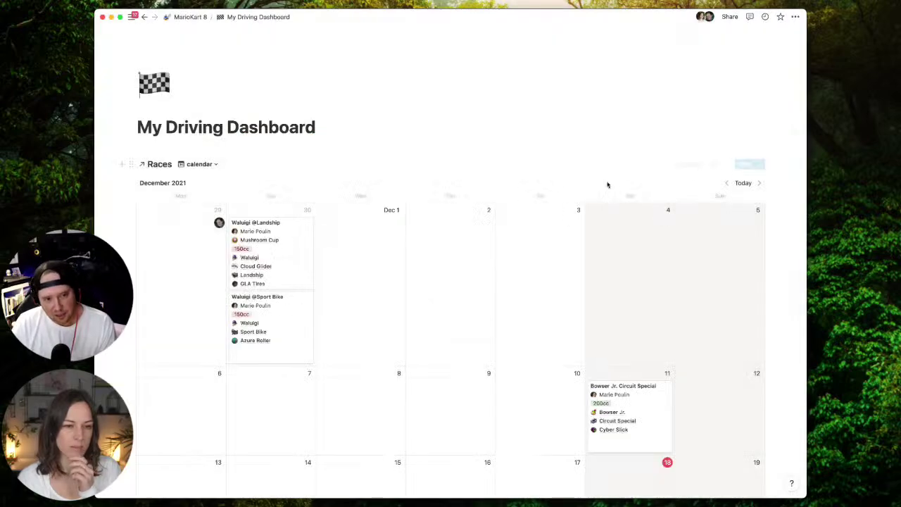
{"action": "left_click", "coordinate": [689, 174]}
{"action": "left_click", "coordinate": [292, 344]}
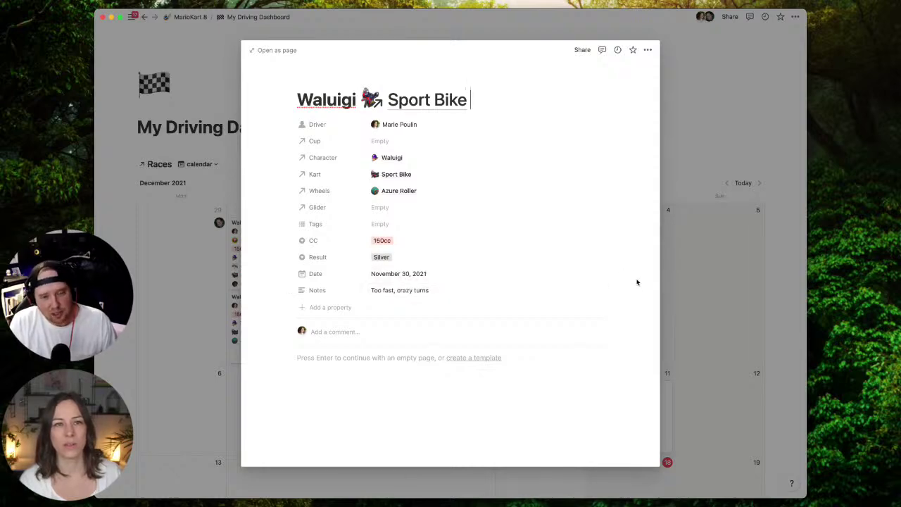
{"action": "left_click", "coordinate": [697, 255]}
{"action": "scroll", "coordinate": [607, 267], "scroll_direction": "down", "scroll_amount": 2}
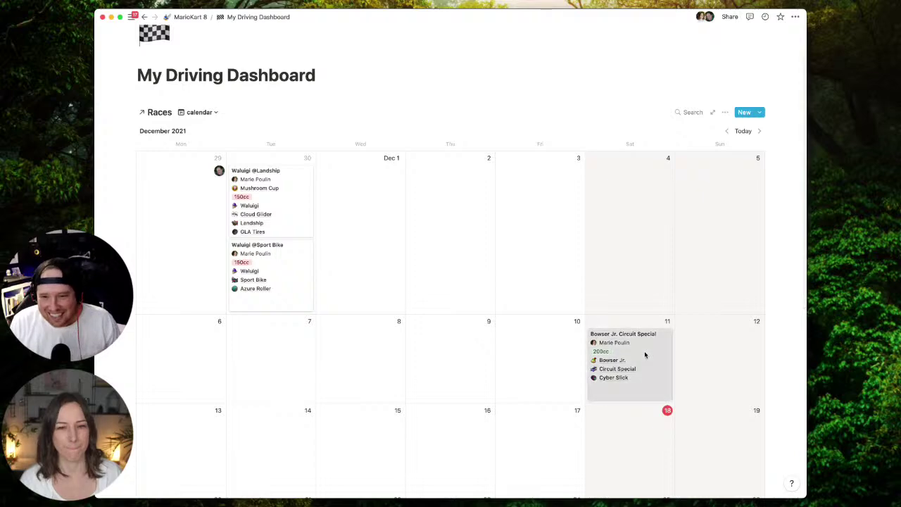
{"action": "left_click", "coordinate": [644, 355]}
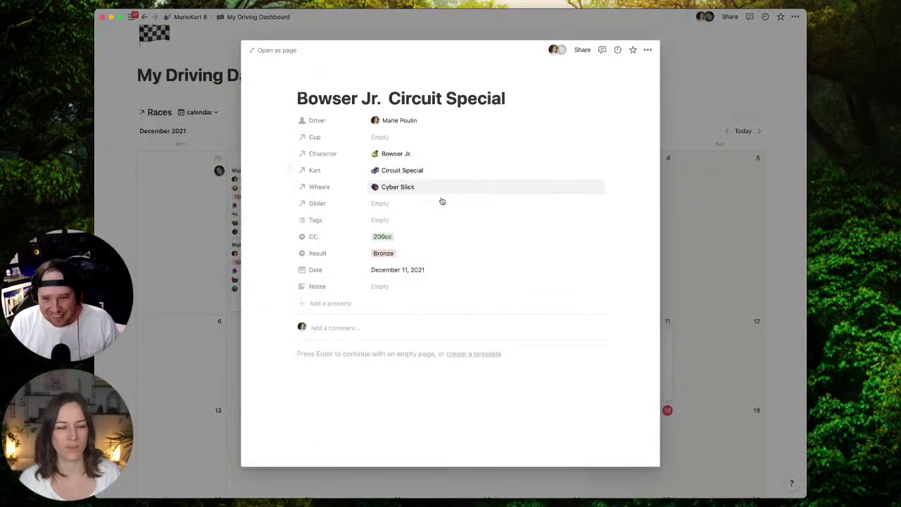
{"action": "left_click", "coordinate": [716, 213]}
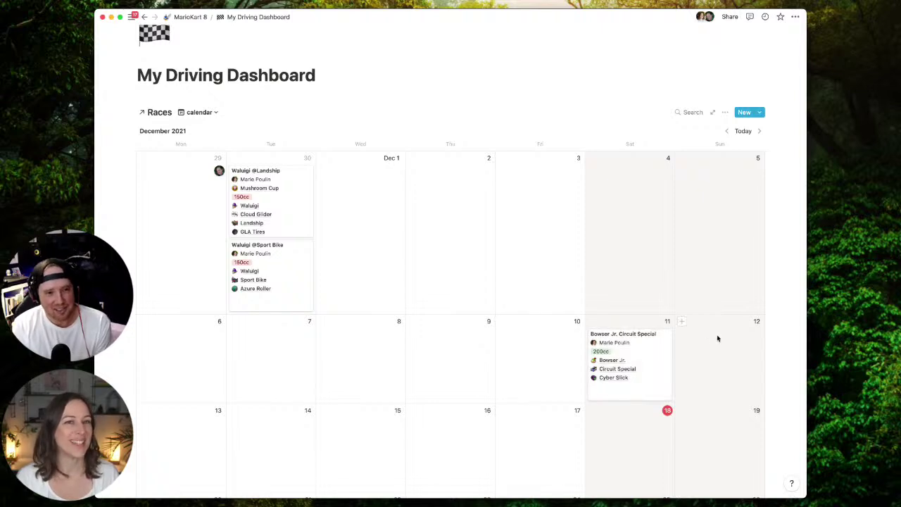
Create a Tags option about the co-host's whining in the Waluigi Sport Bike race, assign it, and close the race.
{"action": "scroll", "coordinate": [702, 314], "scroll_direction": "down", "scroll_amount": 2}
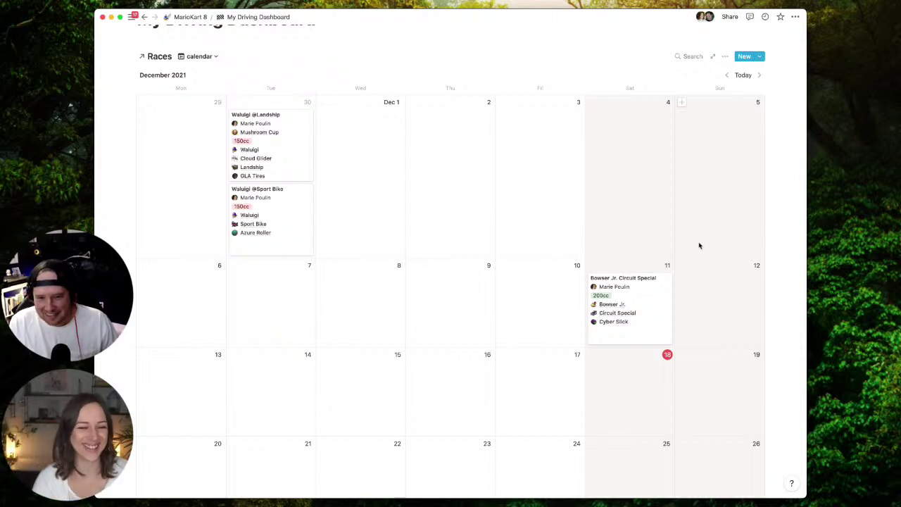
{"action": "scroll", "coordinate": [549, 226], "scroll_direction": "down", "scroll_amount": 1}
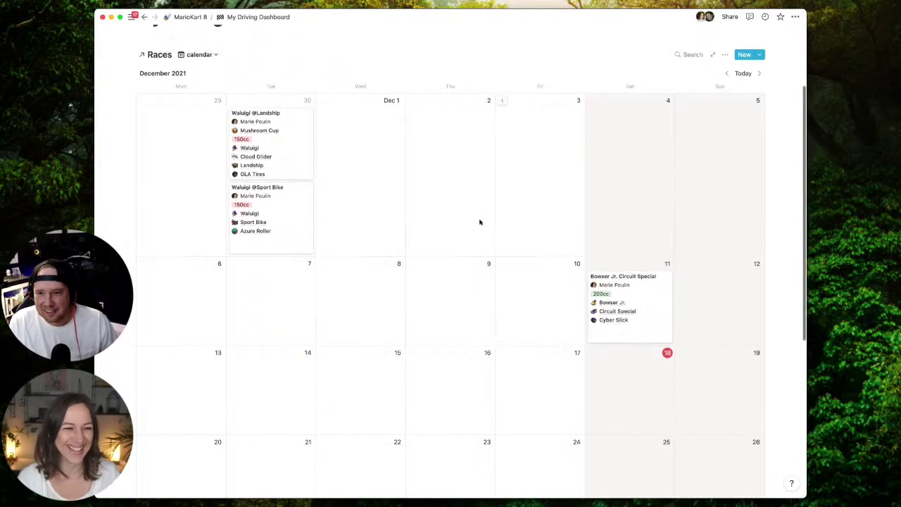
{"action": "left_click", "coordinate": [299, 210]}
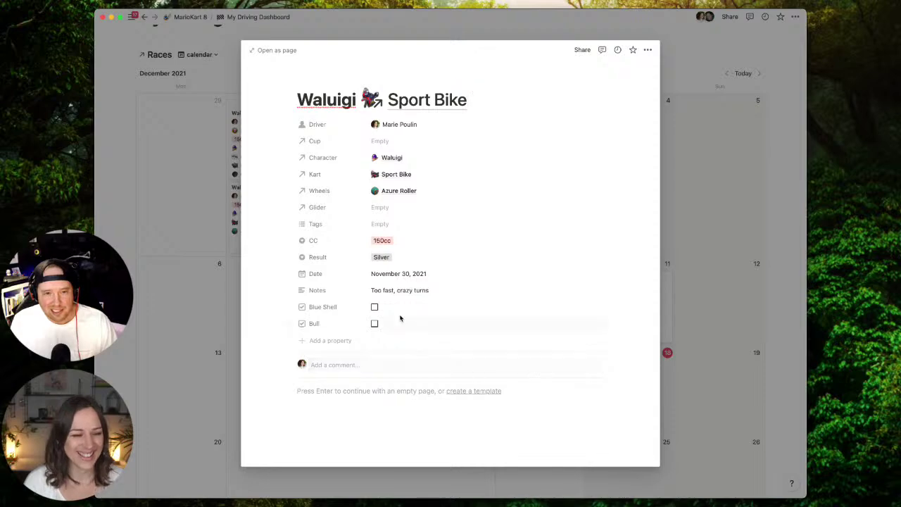
{"action": "left_click", "coordinate": [397, 224]}
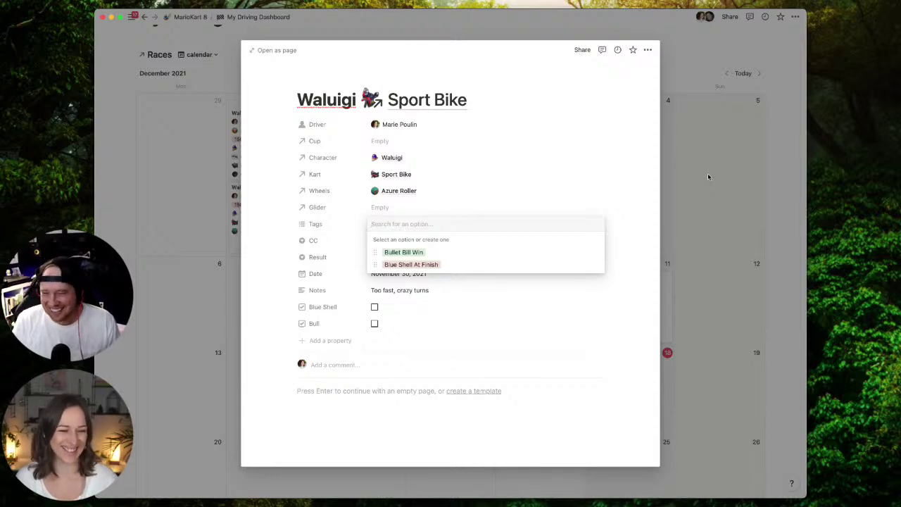
{"action": "left_click", "coordinate": [395, 207]}
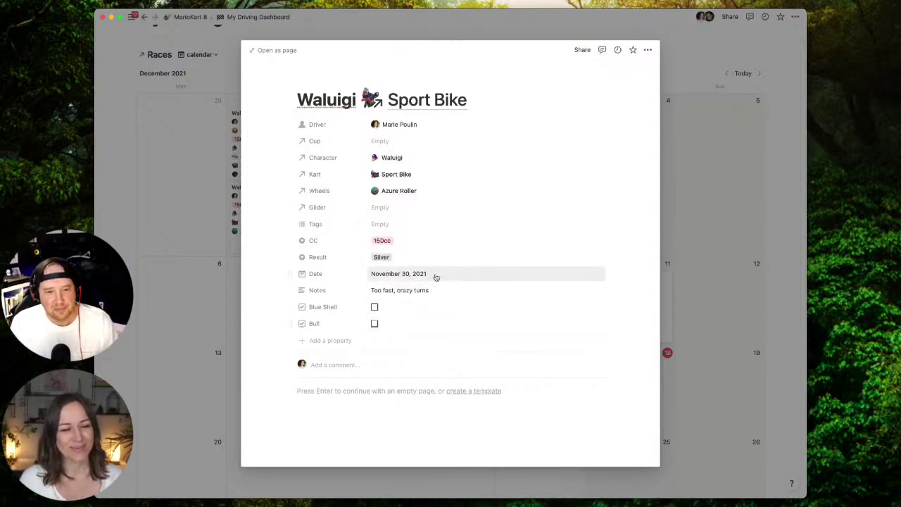
{"action": "left_click", "coordinate": [370, 224]}
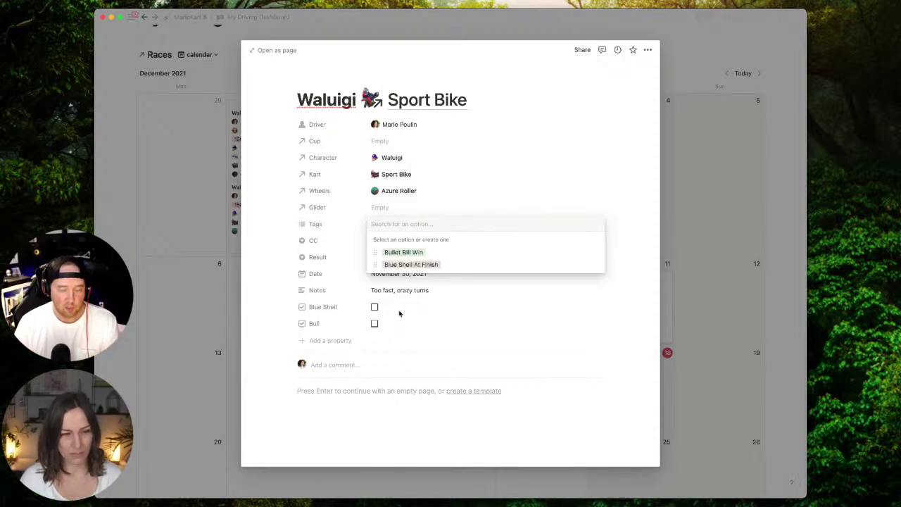
{"action": "type", "text": "Ben whining"}
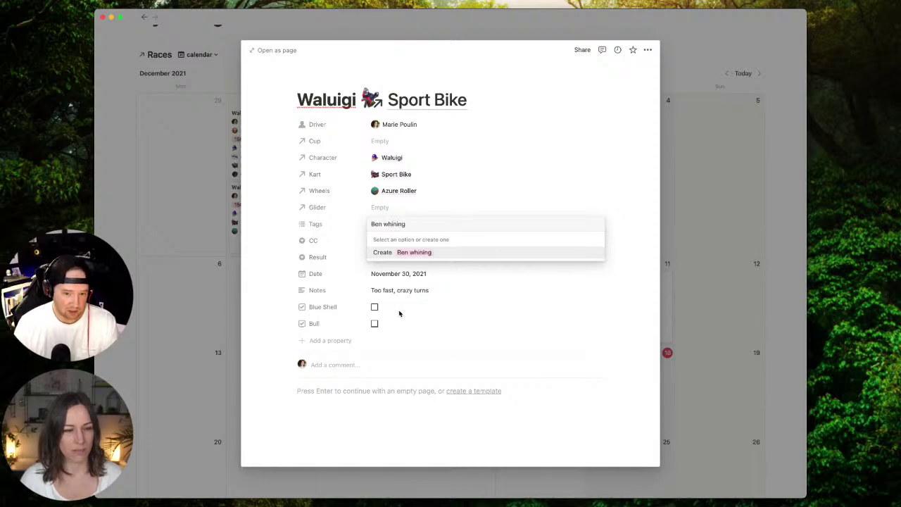
{"action": "left_click", "coordinate": [429, 253]}
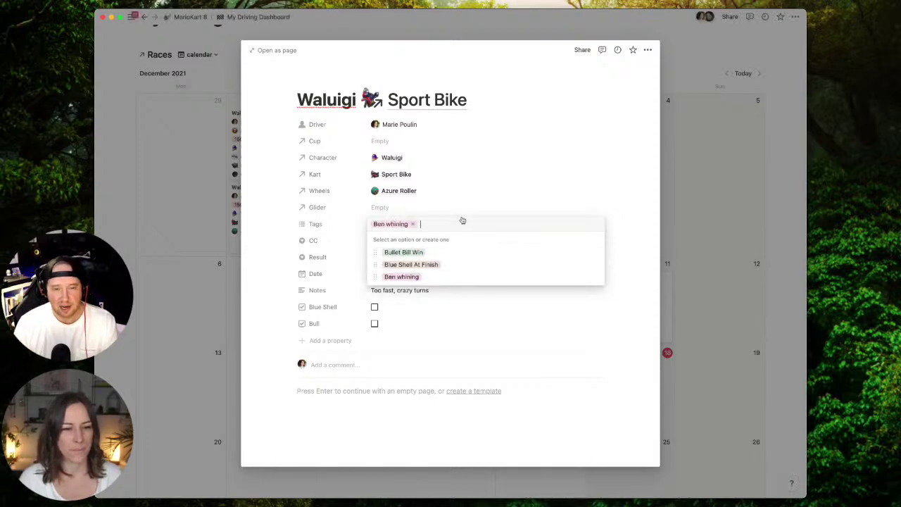
{"action": "left_click", "coordinate": [631, 188]}
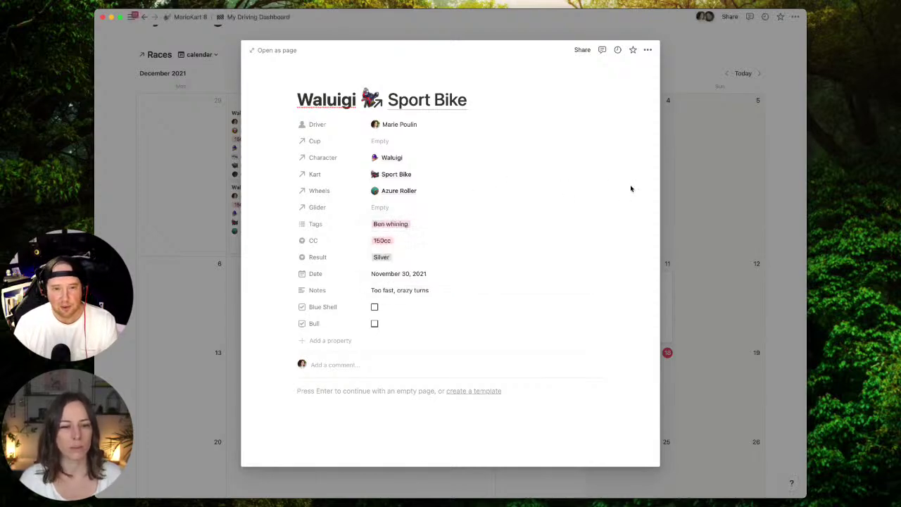
{"action": "left_click", "coordinate": [714, 232]}
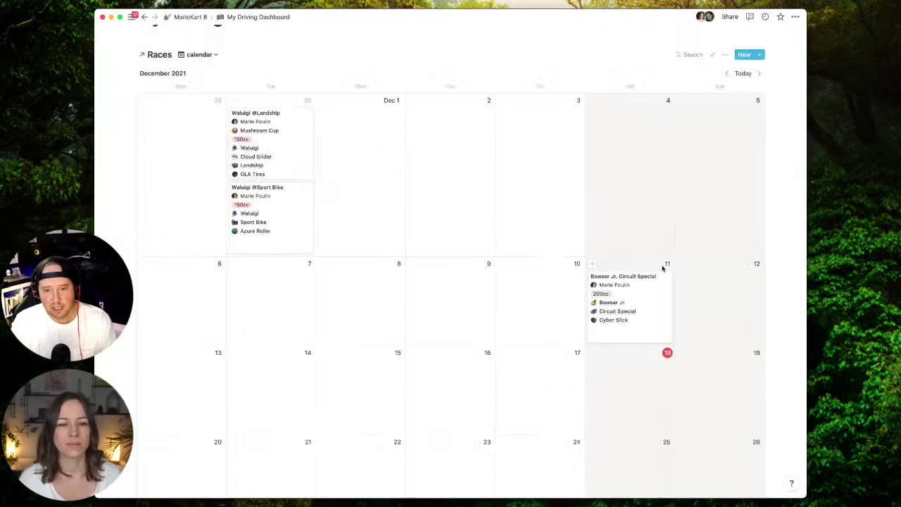
Assign the existing whining tag to the Bowser Jr. Circuit Special race.
{"action": "left_click", "coordinate": [650, 334]}
{"action": "left_click", "coordinate": [392, 220]}
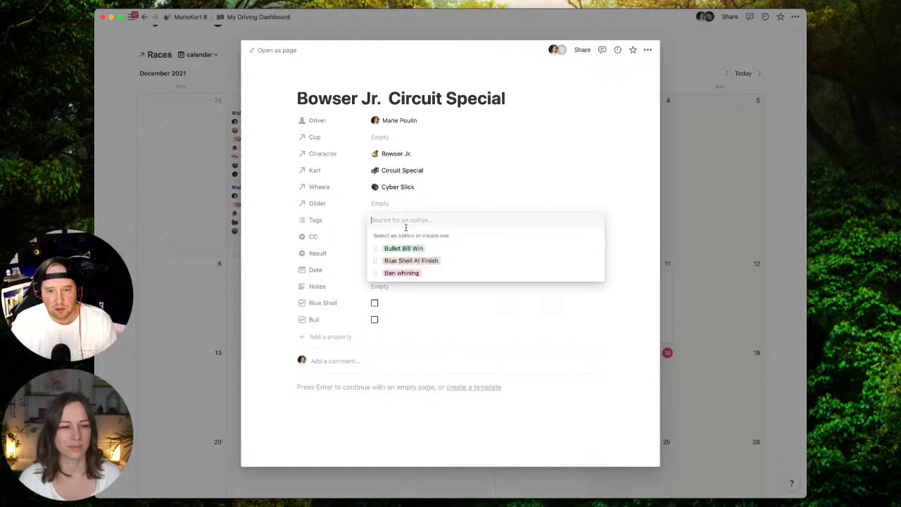
{"action": "left_click", "coordinate": [407, 273]}
{"action": "left_click", "coordinate": [662, 212]}
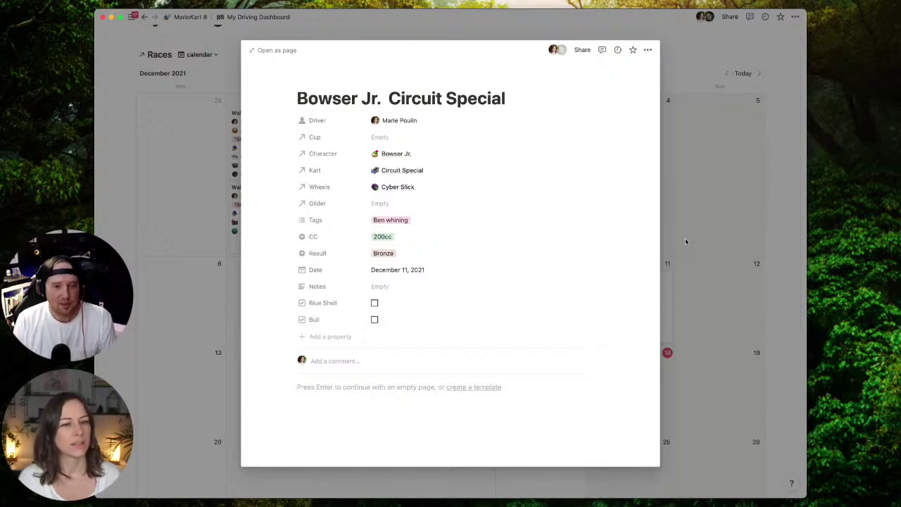
{"action": "left_click", "coordinate": [454, 229]}
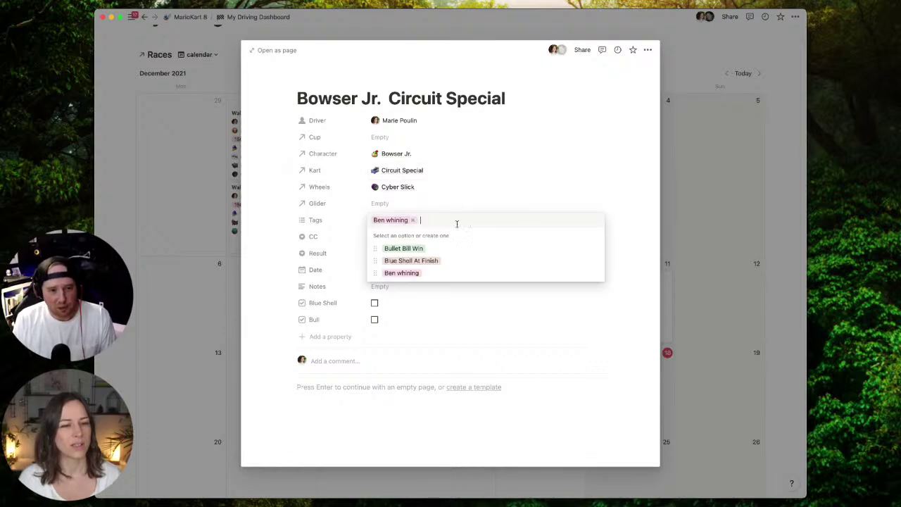
{"action": "left_click", "coordinate": [640, 205]}
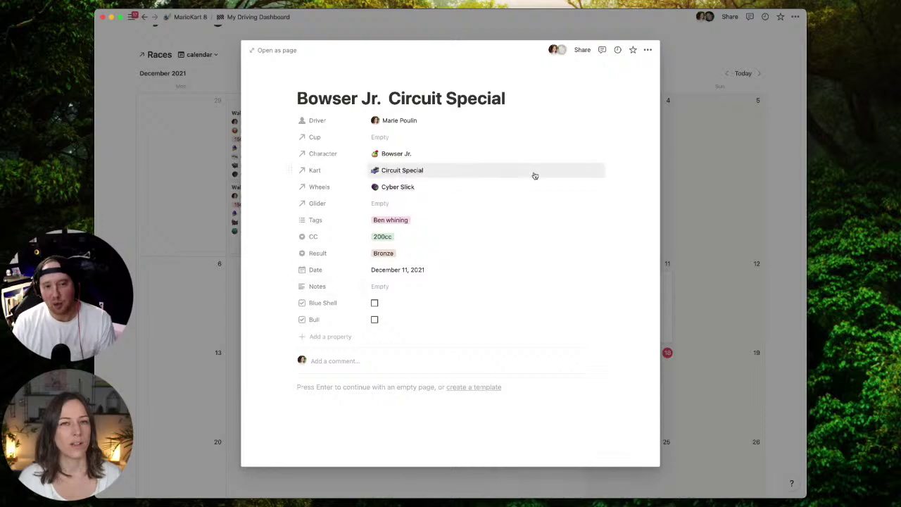
Move the Notes property below the Bull checkbox in the Bowser Jr. Circuit Special race page.
{"action": "left_click", "coordinate": [322, 223]}
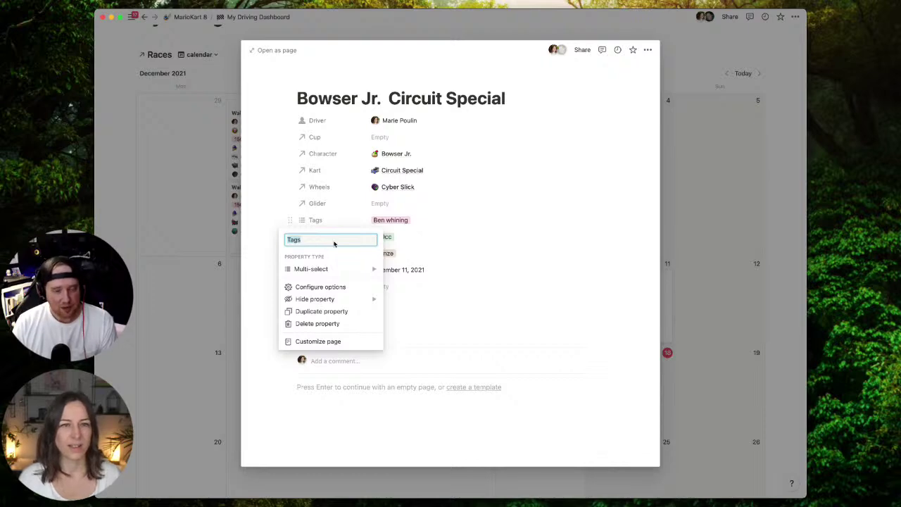
{"action": "left_click", "coordinate": [284, 222]}
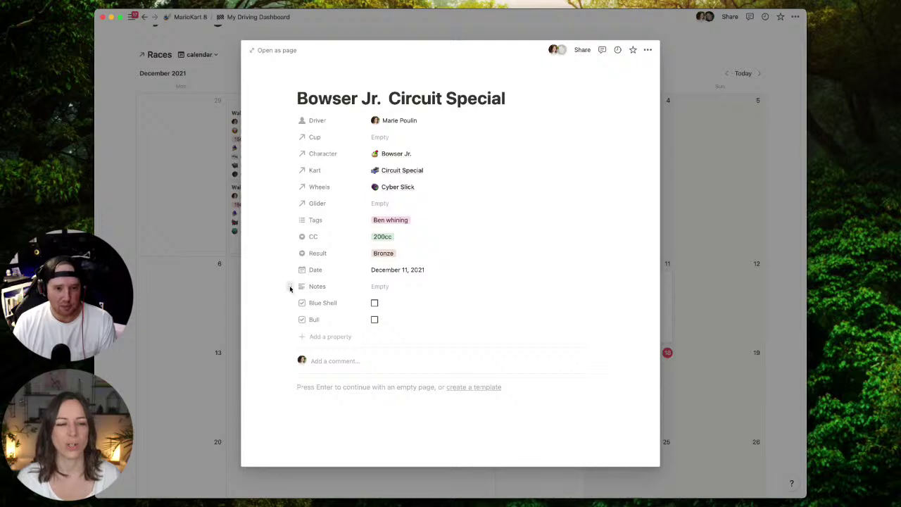
{"action": "left_click_drag", "start_coordinate": [295, 286], "coordinate": [297, 322]}
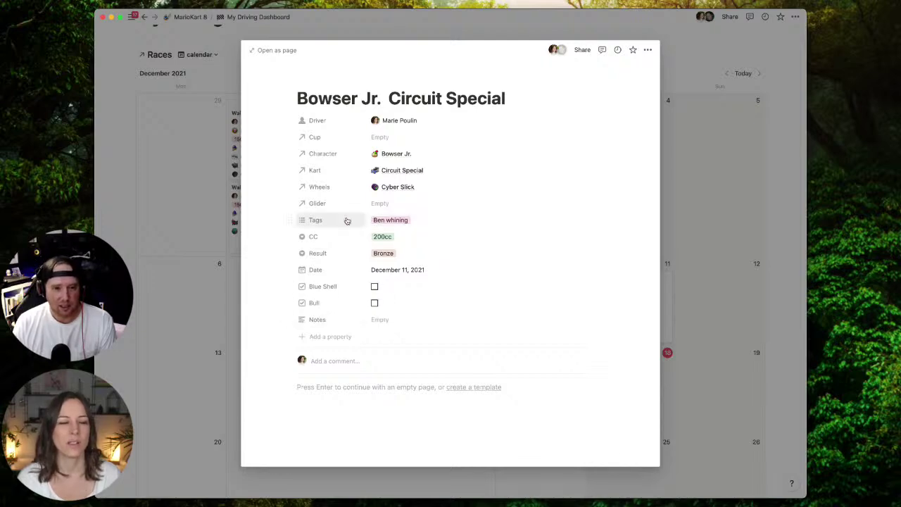
Add a multi-select property named driving notes to the Bowser Jr. Circuit Special race.
{"action": "left_click", "coordinate": [330, 337]}
{"action": "mouse_move", "coordinate": [335, 386]}
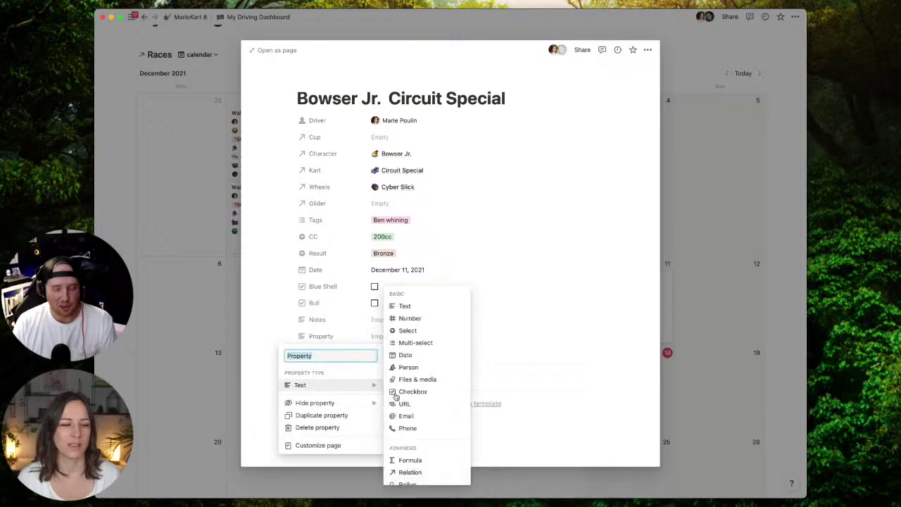
{"action": "left_click", "coordinate": [423, 343]}
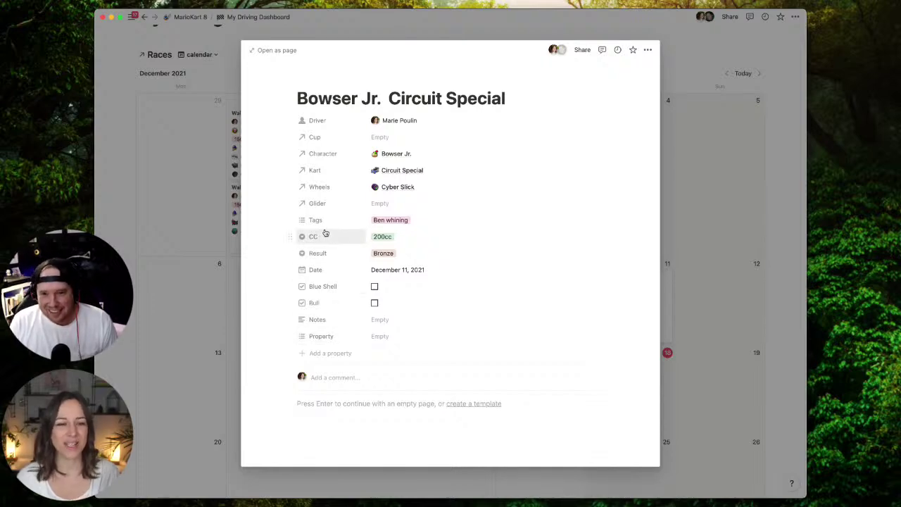
{"action": "left_click", "coordinate": [321, 337]}
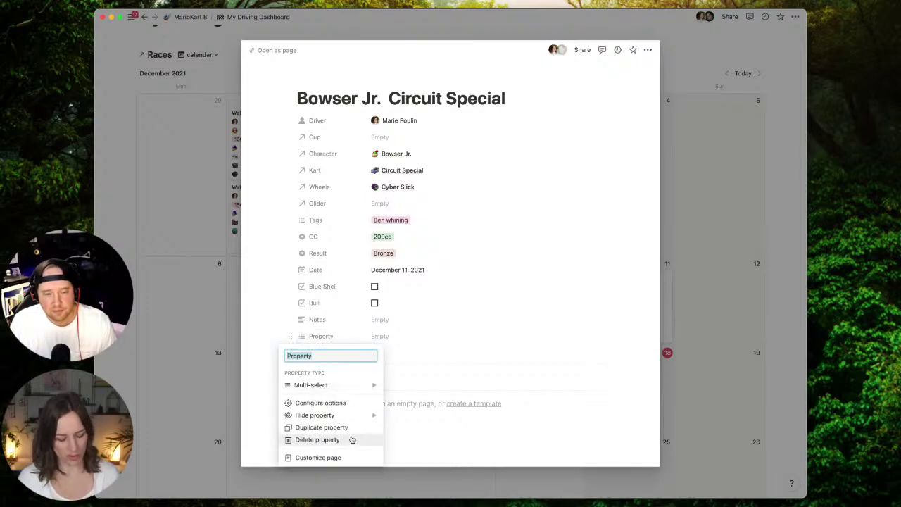
{"action": "type", "text": "driving notes"}
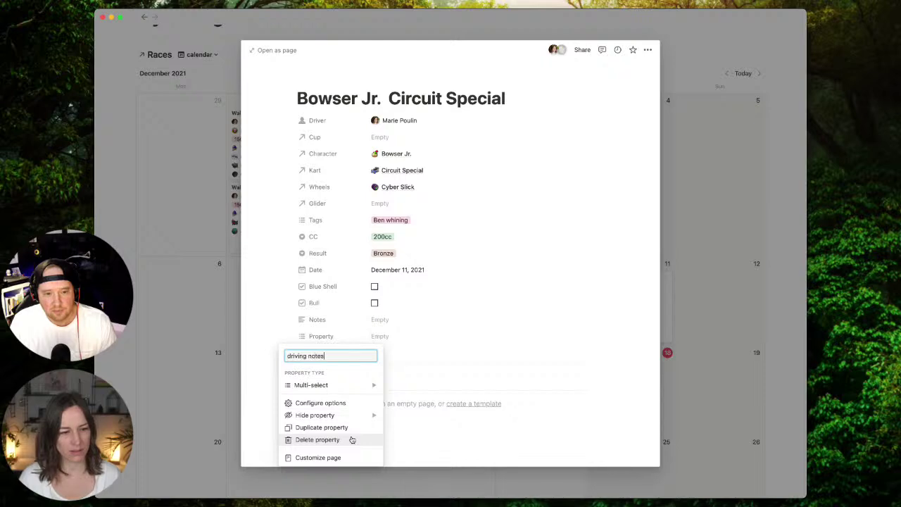
{"action": "key", "text": "Return"}
Create the option "got knocked around" in the driving notes property and assign it to the race.
{"action": "left_click", "coordinate": [383, 338]}
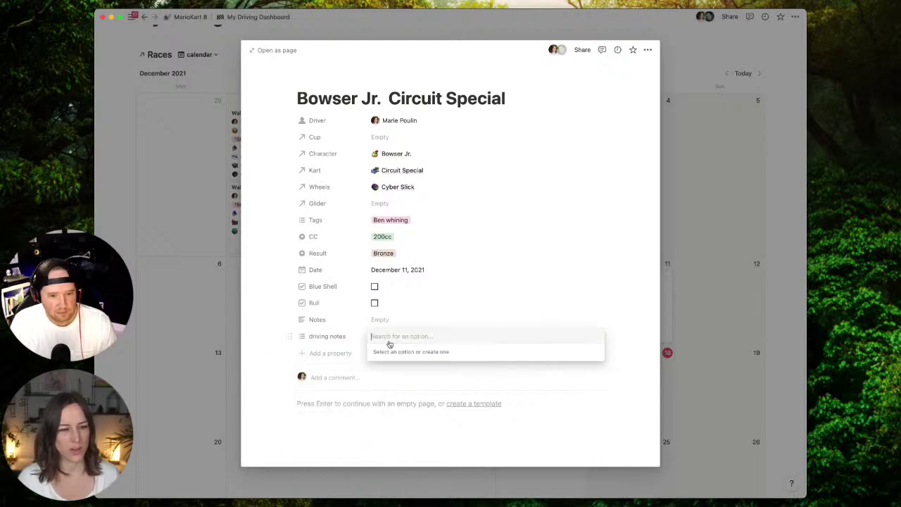
{"action": "type", "text": "got knocked"}
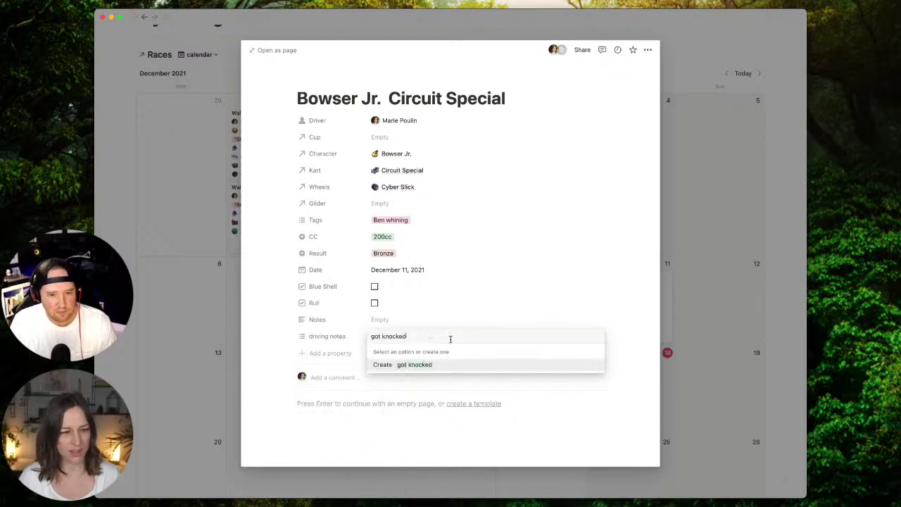
{"action": "type", "text": " around"}
{"action": "key", "text": "Return"}
{"action": "key", "text": "Escape"}
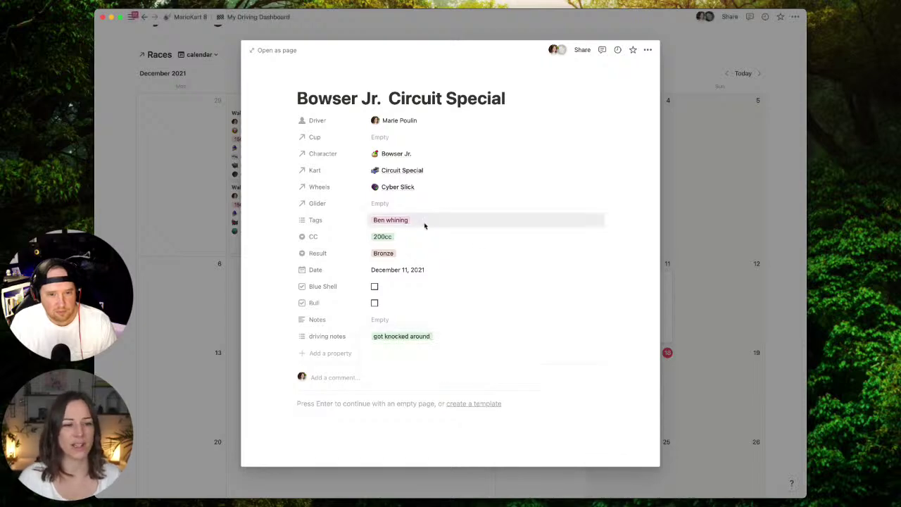
Review the available Tags options and the settings of the driving notes property.
{"action": "left_click", "coordinate": [427, 220]}
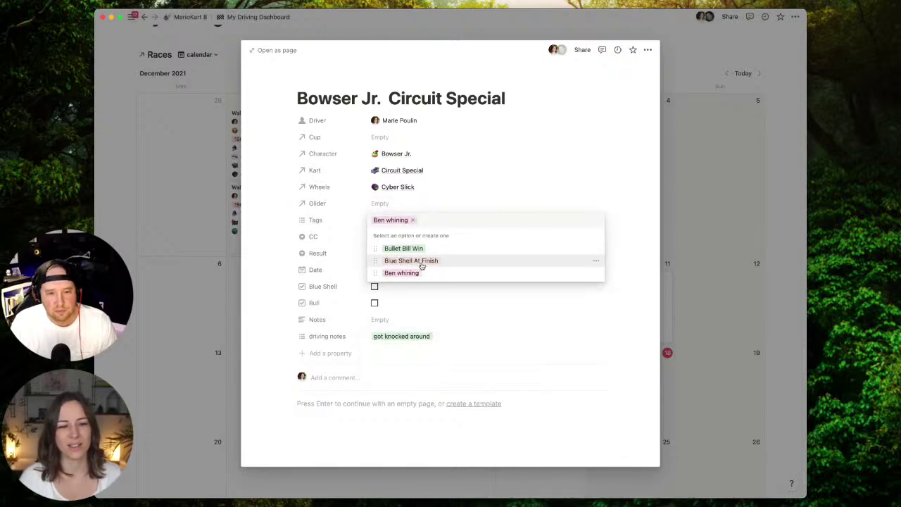
{"action": "left_click", "coordinate": [283, 234]}
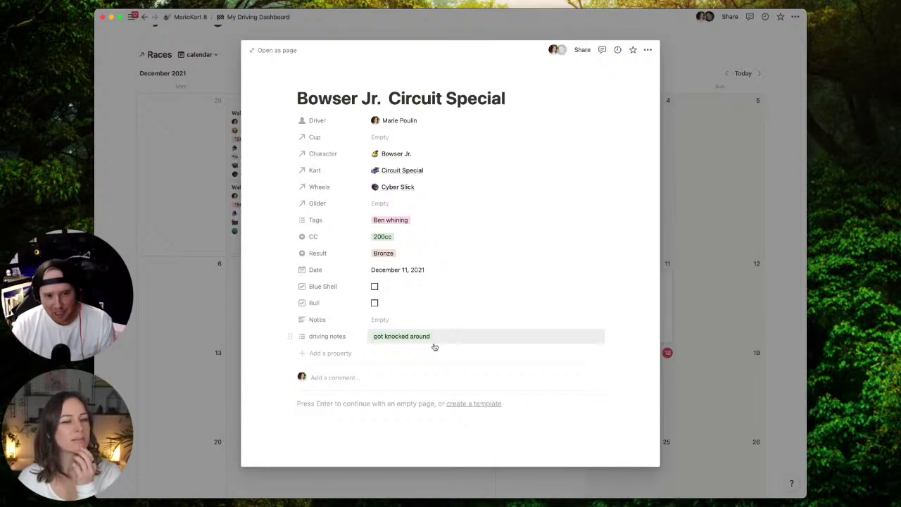
{"action": "left_click", "coordinate": [340, 343]}
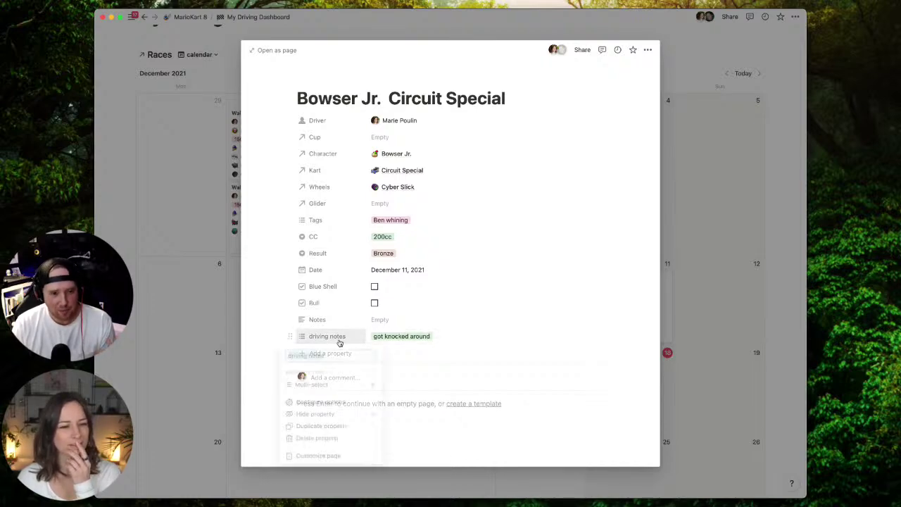
{"action": "left_click", "coordinate": [388, 268]}
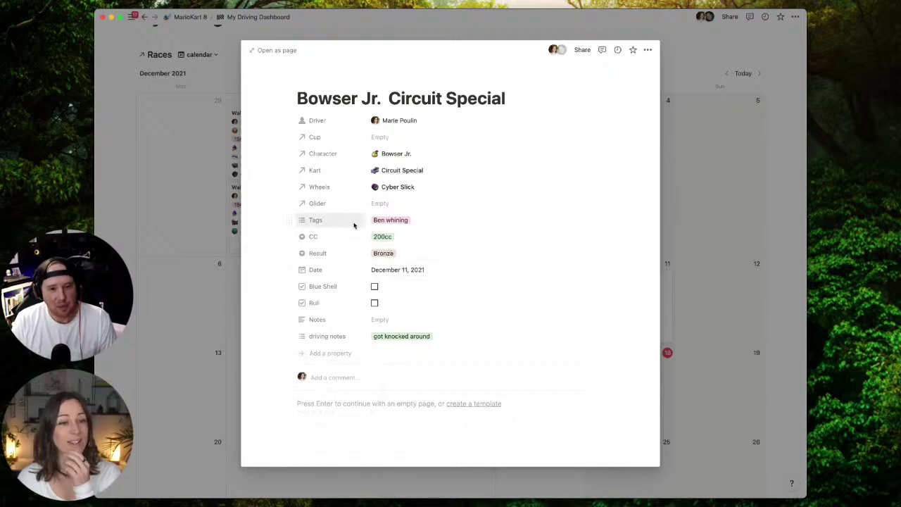
Rename the Tags property to Events and check its list of options.
{"action": "left_click", "coordinate": [323, 226]}
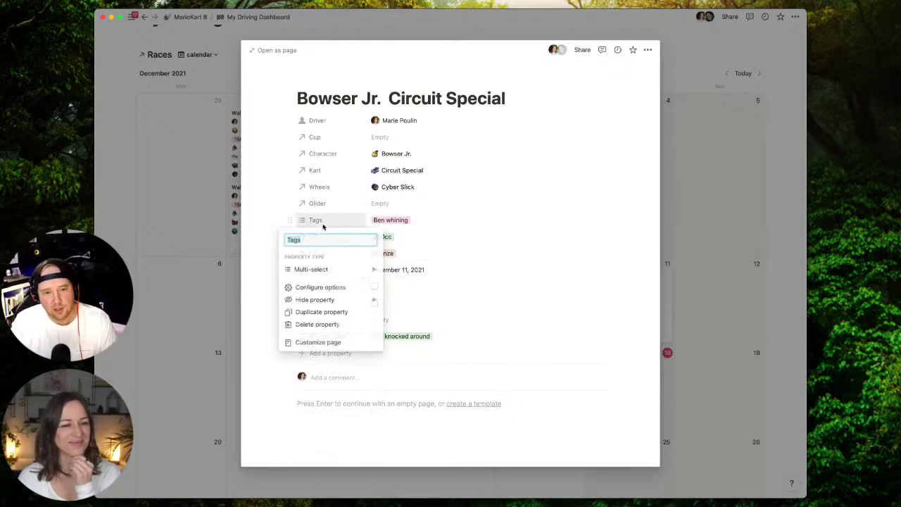
{"action": "left_click", "coordinate": [400, 224]}
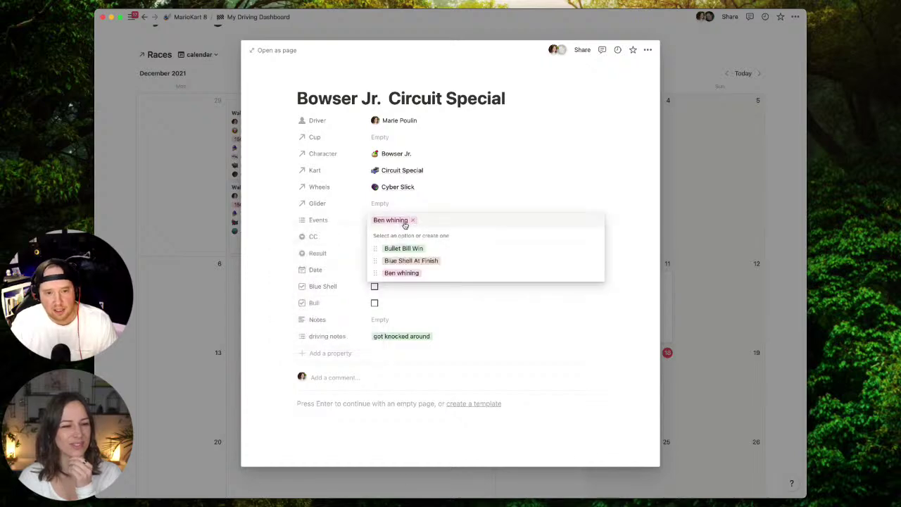
{"action": "left_click", "coordinate": [270, 228]}
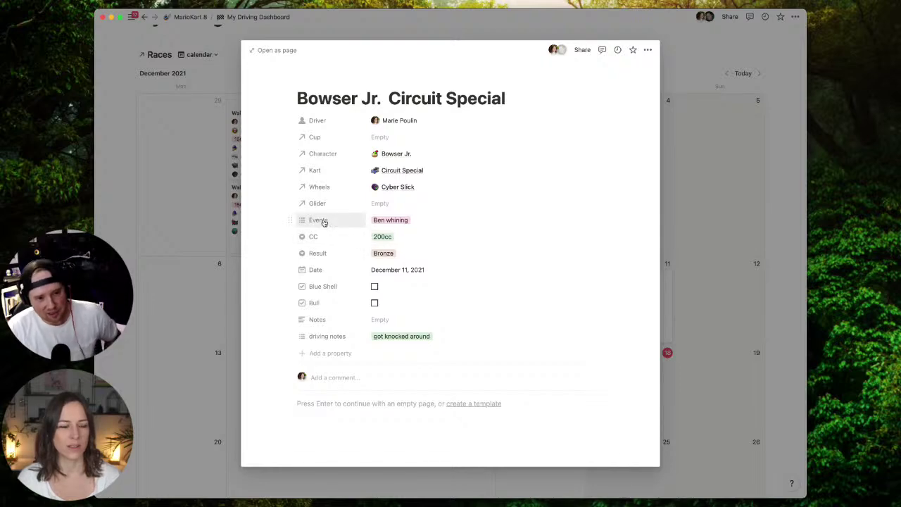
{"action": "left_click", "coordinate": [430, 223]}
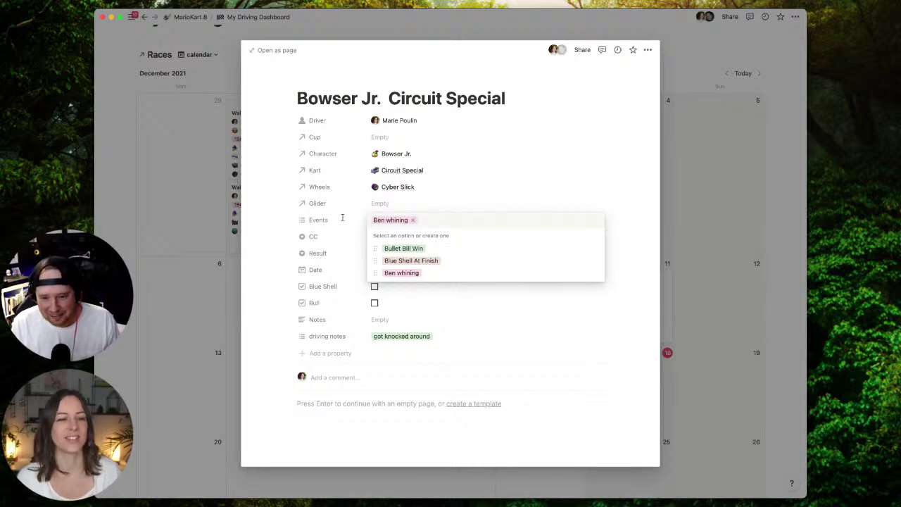
{"action": "left_click", "coordinate": [290, 233]}
Capitalize the driving notes property's name as Driving notes, check its options, and close the race page.
{"action": "left_click", "coordinate": [293, 336]}
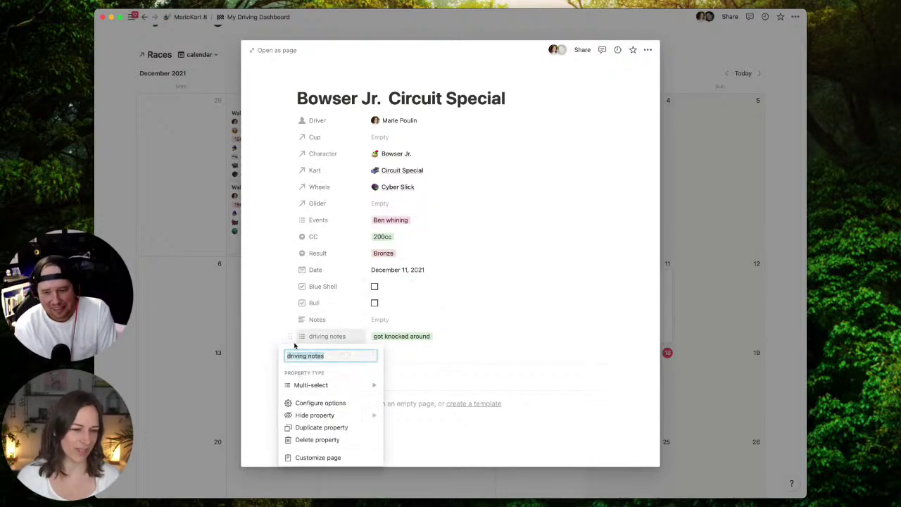
{"action": "left_click", "coordinate": [289, 355]}
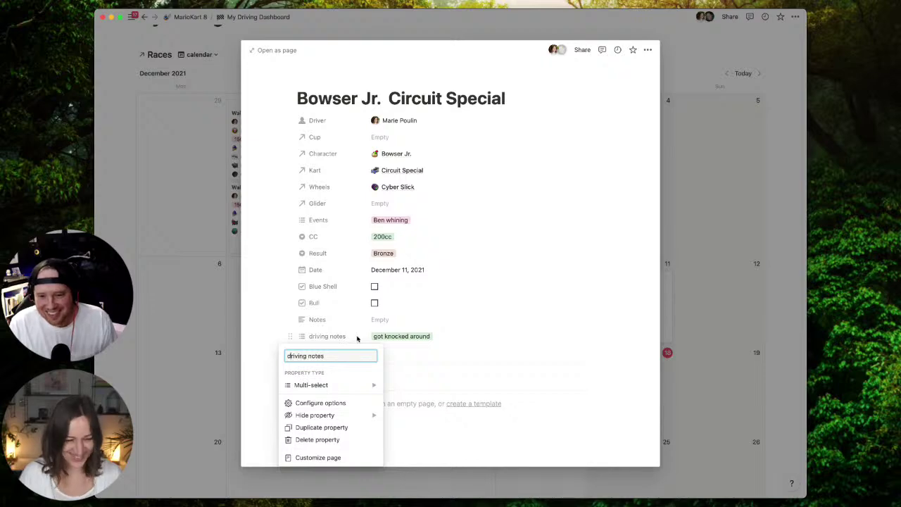
{"action": "key", "text": "BackSpace"}
{"action": "type", "text": "D"}
{"action": "left_click", "coordinate": [468, 339]}
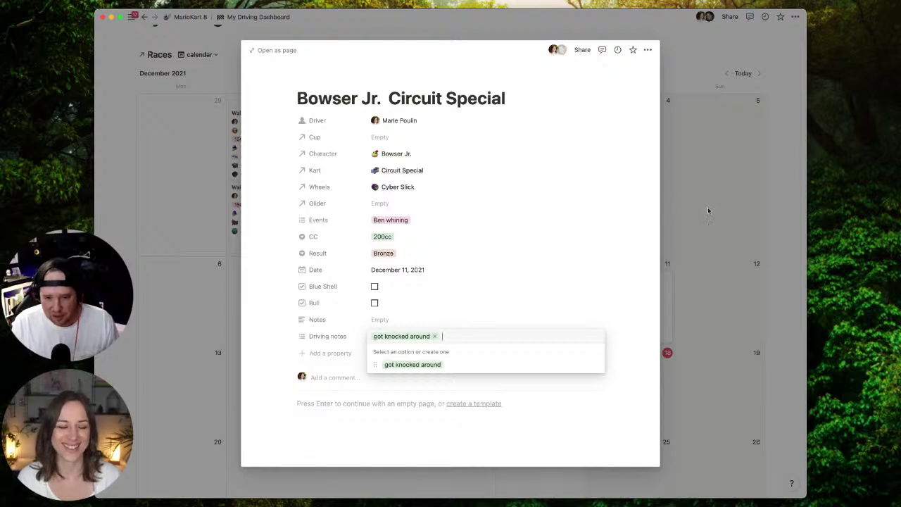
{"action": "left_click", "coordinate": [631, 349]}
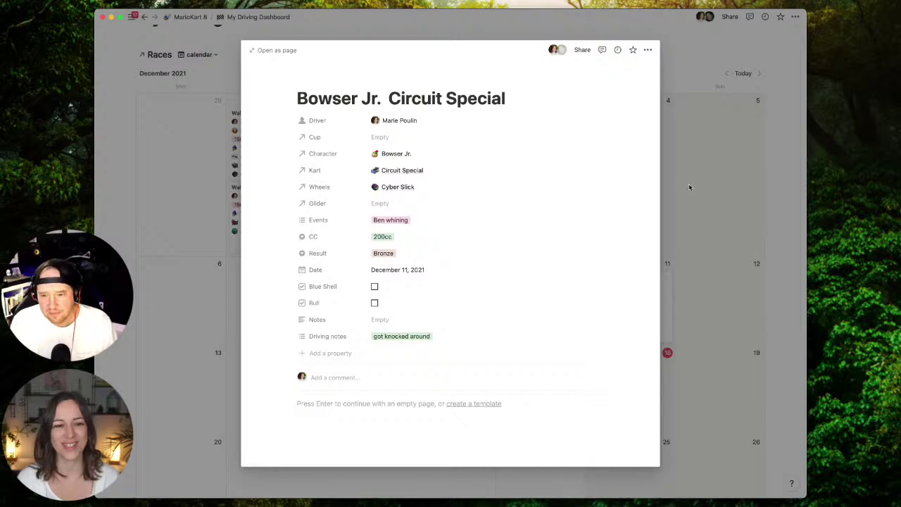
{"action": "left_click", "coordinate": [709, 234]}
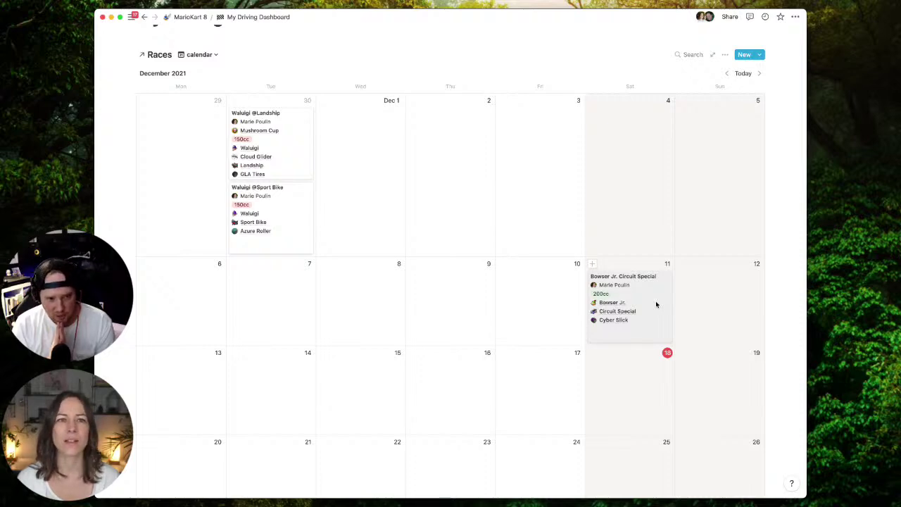
Look over the Races calendar on My Driving Dashboard and check the database's template options.
{"action": "scroll", "coordinate": [658, 258], "scroll_direction": "down", "scroll_amount": 5}
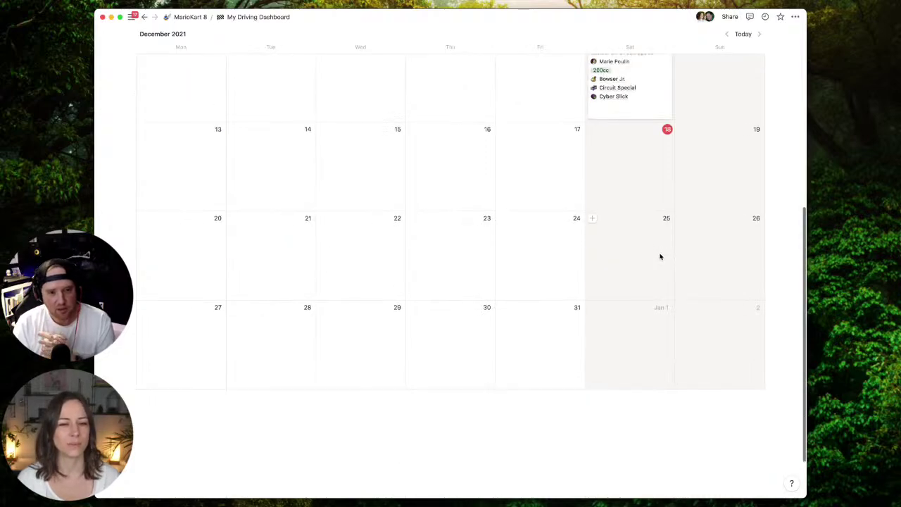
{"action": "scroll", "coordinate": [660, 257], "scroll_direction": "up", "scroll_amount": 6}
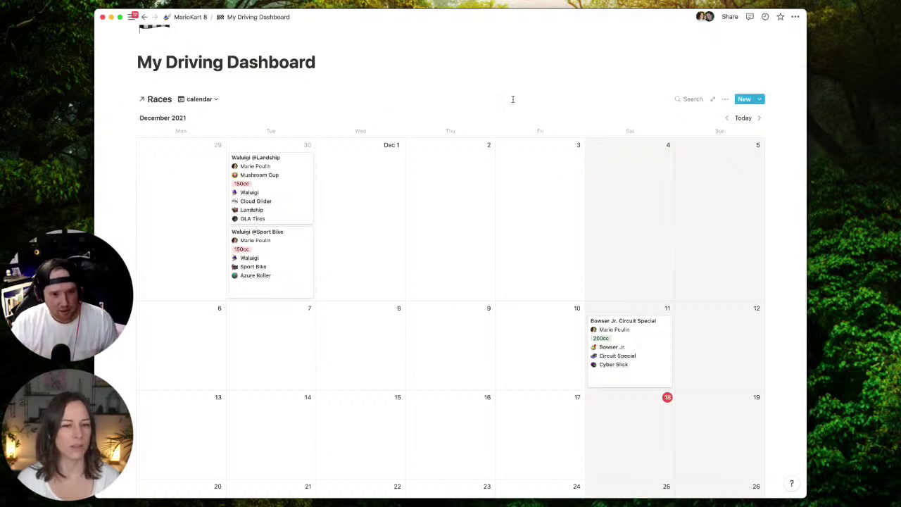
{"action": "left_click", "coordinate": [760, 100]}
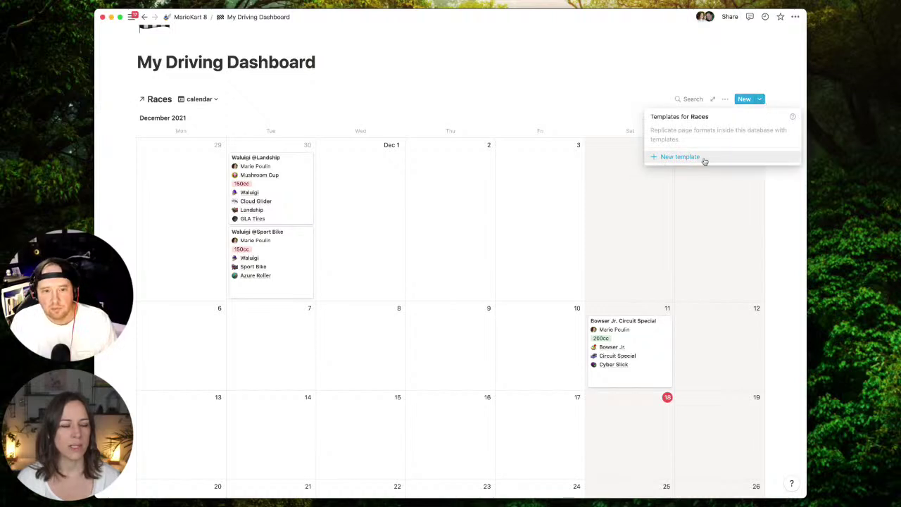
{"action": "left_click", "coordinate": [334, 63]}
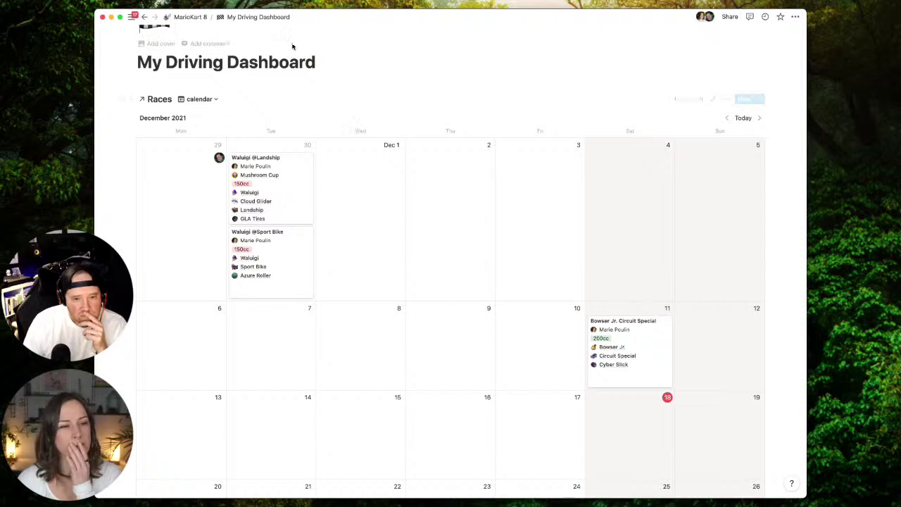
{"action": "scroll", "coordinate": [261, 283], "scroll_direction": "down", "scroll_amount": 7}
{"action": "left_click", "coordinate": [199, 439]}
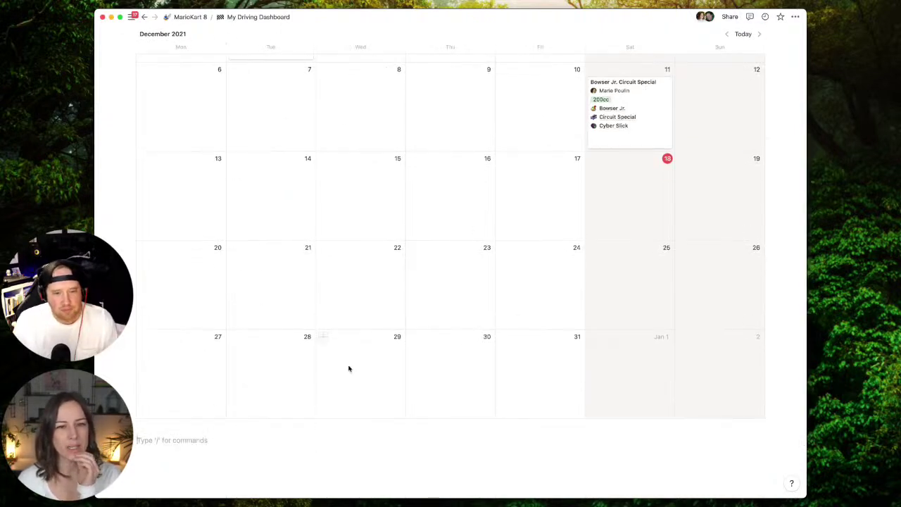
{"action": "scroll", "coordinate": [474, 310], "scroll_direction": "up", "scroll_amount": 3}
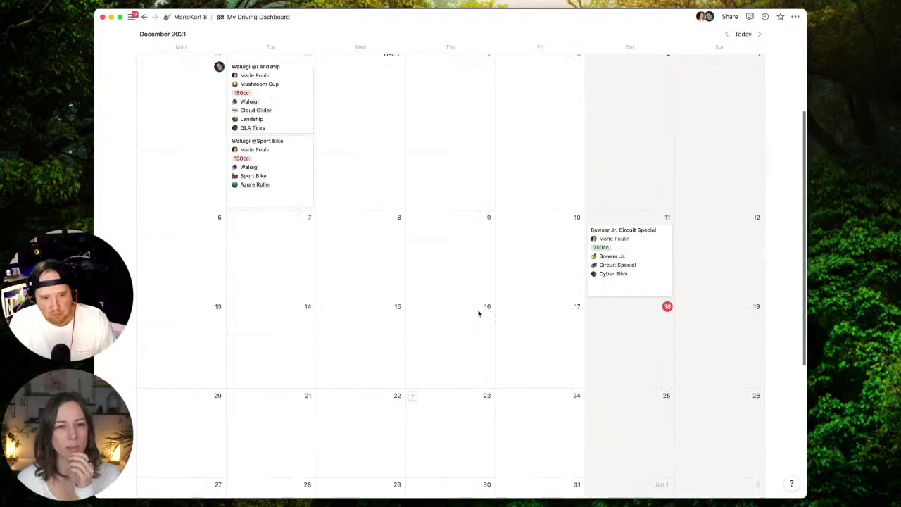
{"action": "scroll", "coordinate": [476, 303], "scroll_direction": "up", "scroll_amount": 1}
{"action": "scroll", "coordinate": [477, 308], "scroll_direction": "up", "scroll_amount": 1}
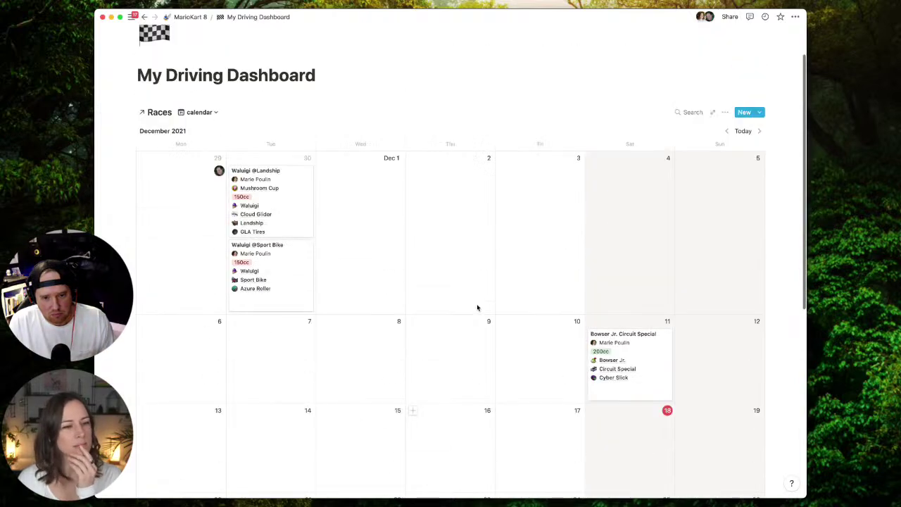
Add a text property named Competitor to the Bowser Jr. Circuit Special race and place it directly below Driver.
{"action": "left_click", "coordinate": [599, 394]}
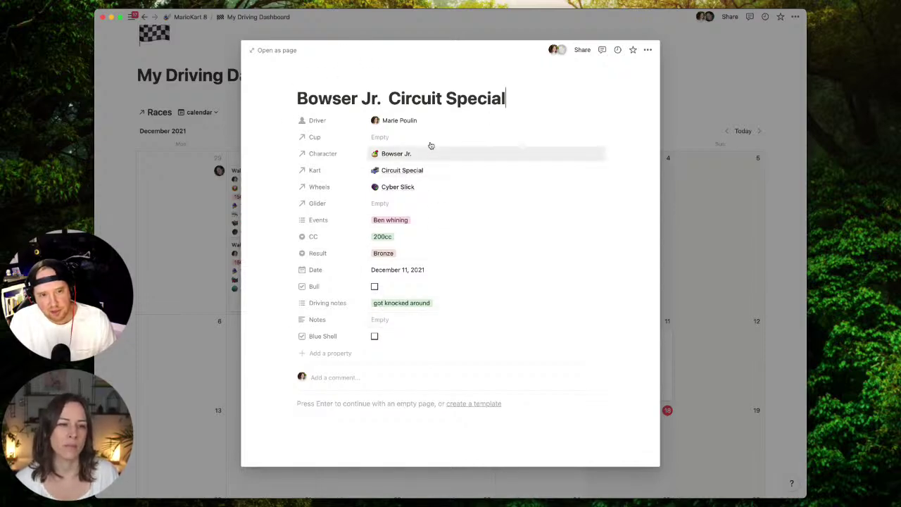
{"action": "left_click", "coordinate": [331, 354]}
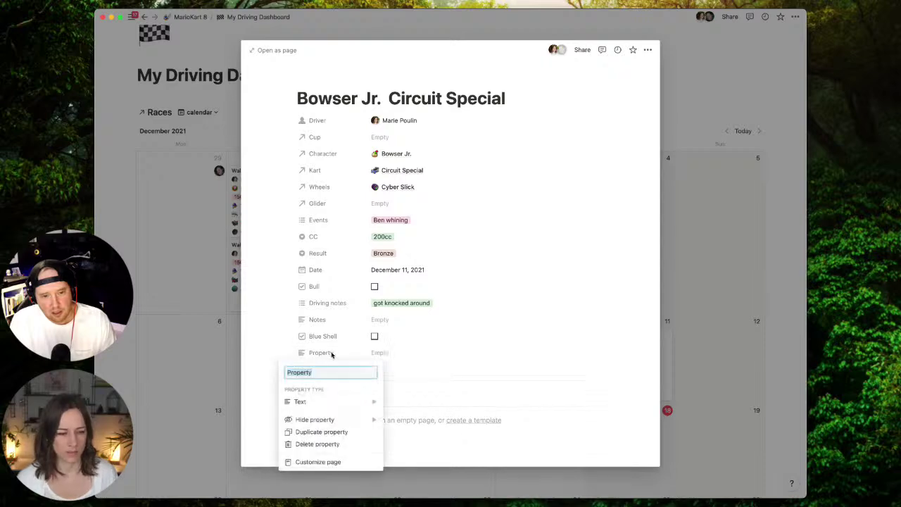
{"action": "type", "text": "Competito"}
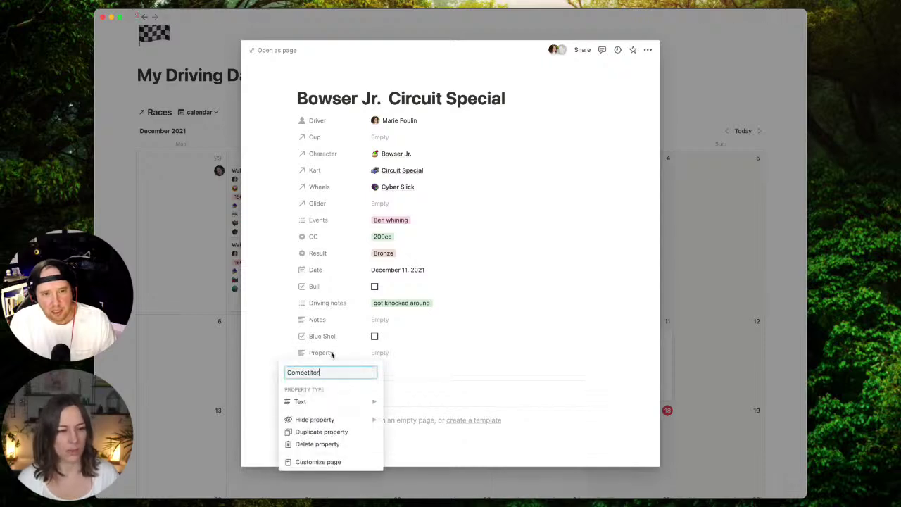
{"action": "key", "text": "Return"}
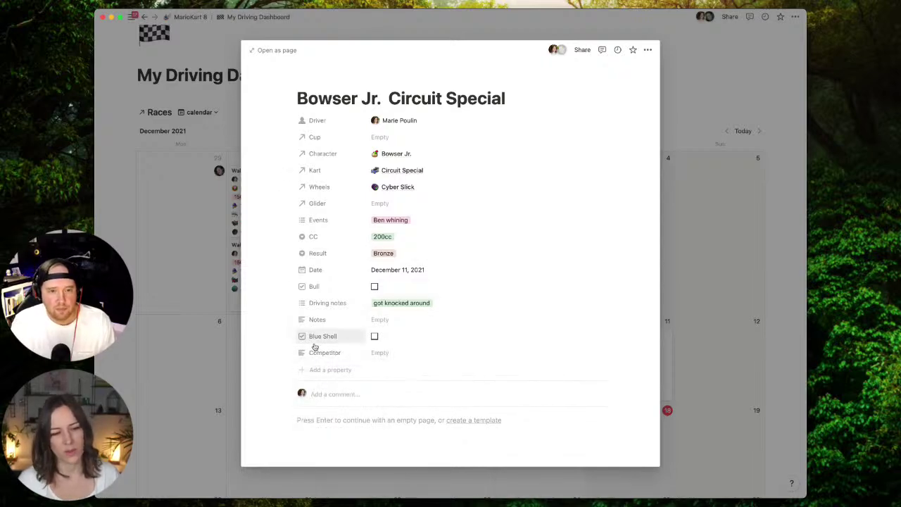
{"action": "left_click_drag", "start_coordinate": [315, 352], "coordinate": [313, 139]}
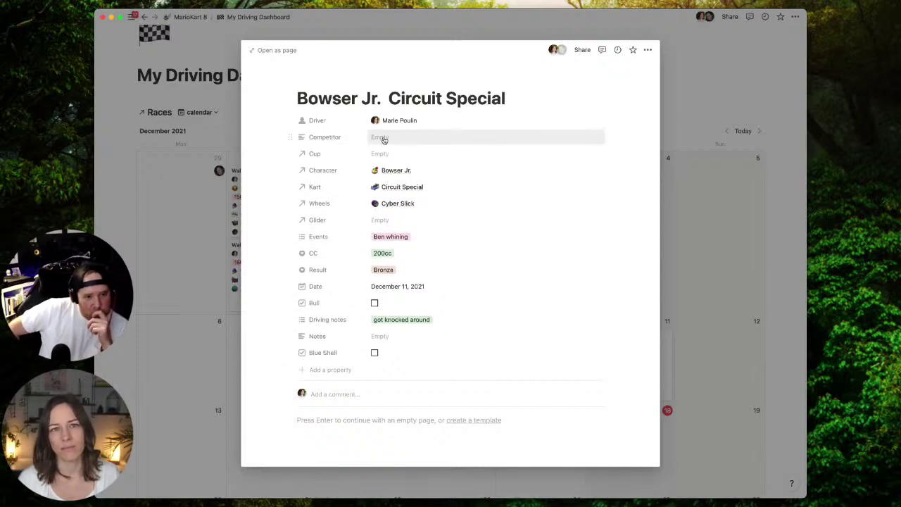
Inspect the Competitor property's value field and its property type settings.
{"action": "left_click", "coordinate": [346, 137]}
{"action": "left_click", "coordinate": [365, 137]}
{"action": "left_click", "coordinate": [383, 138]}
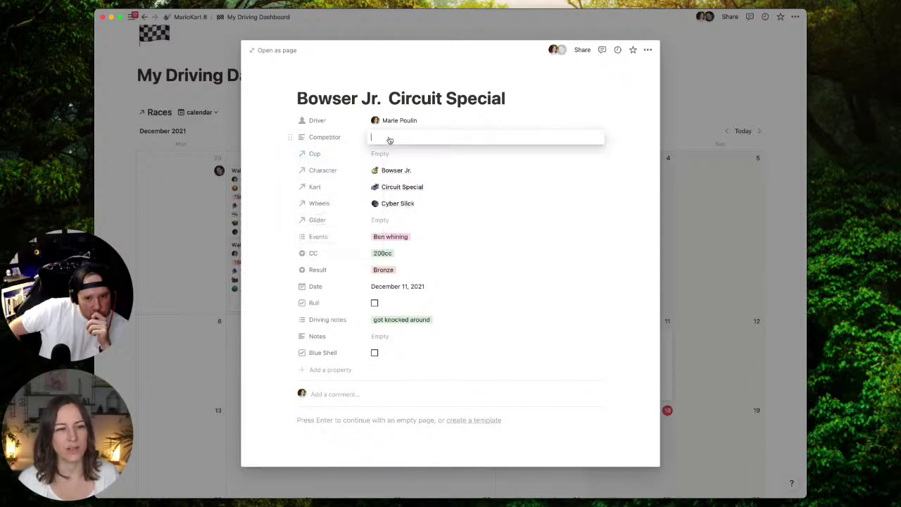
{"action": "left_click", "coordinate": [289, 141]}
{"action": "left_click", "coordinate": [316, 138]}
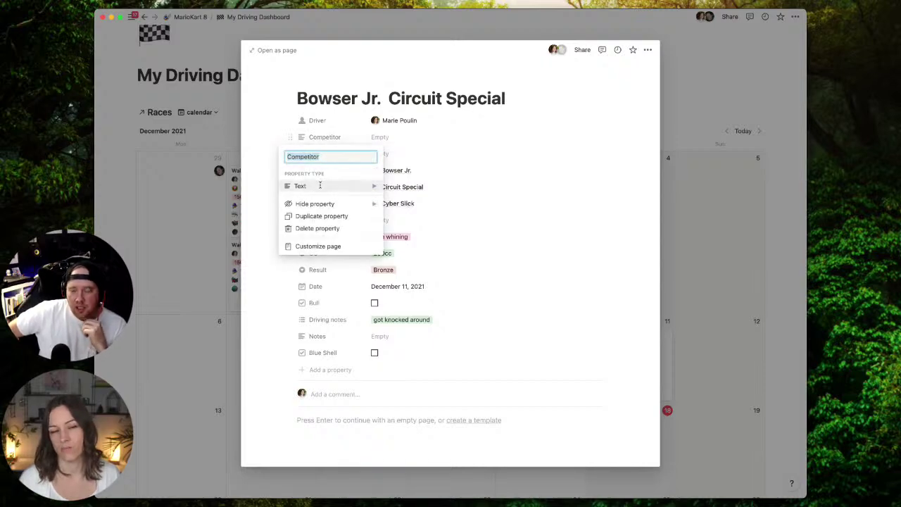
{"action": "left_click", "coordinate": [266, 191]}
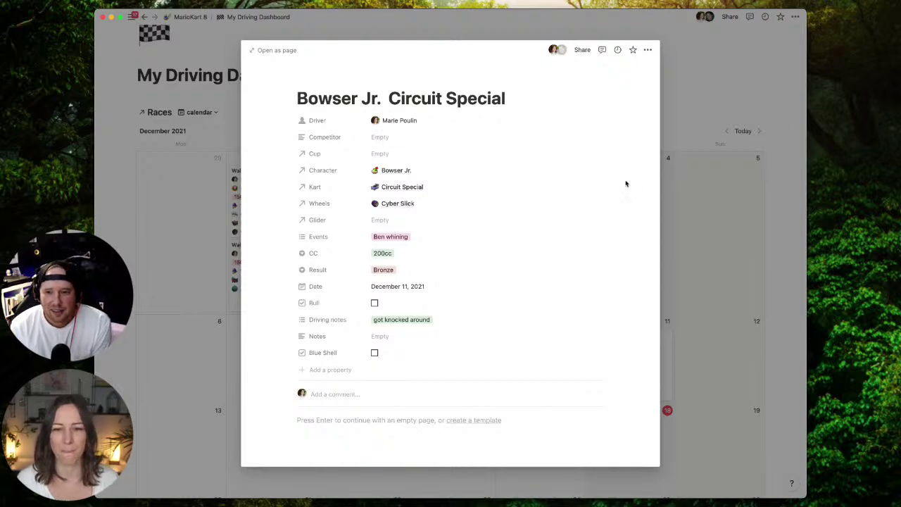
Close the Bowser Jr. Circuit Special race and go to the parent MarioKart 8 page.
{"action": "scroll", "coordinate": [545, 193], "scroll_direction": "down", "scroll_amount": 1}
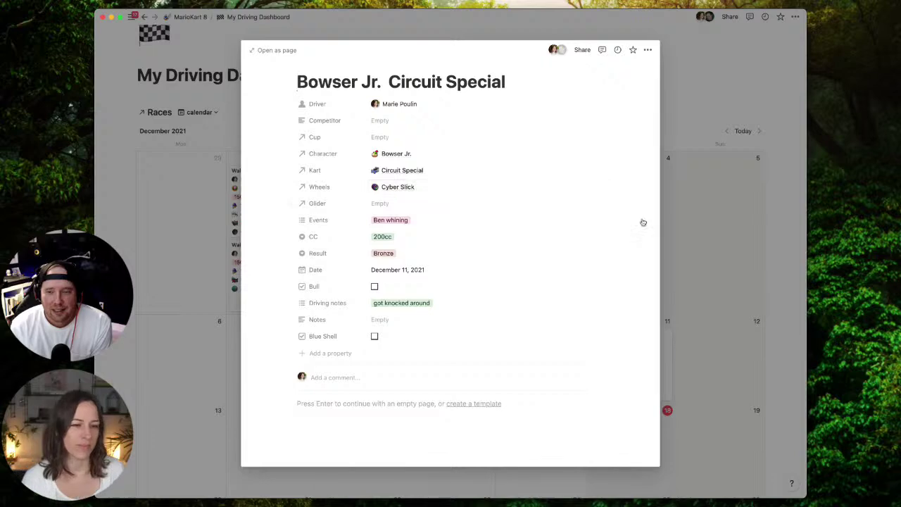
{"action": "left_click", "coordinate": [674, 202]}
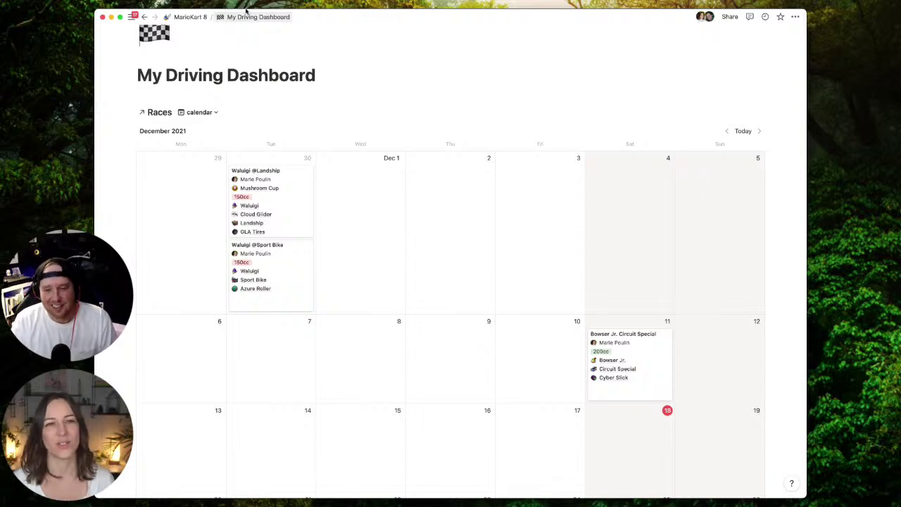
{"action": "left_click", "coordinate": [192, 17]}
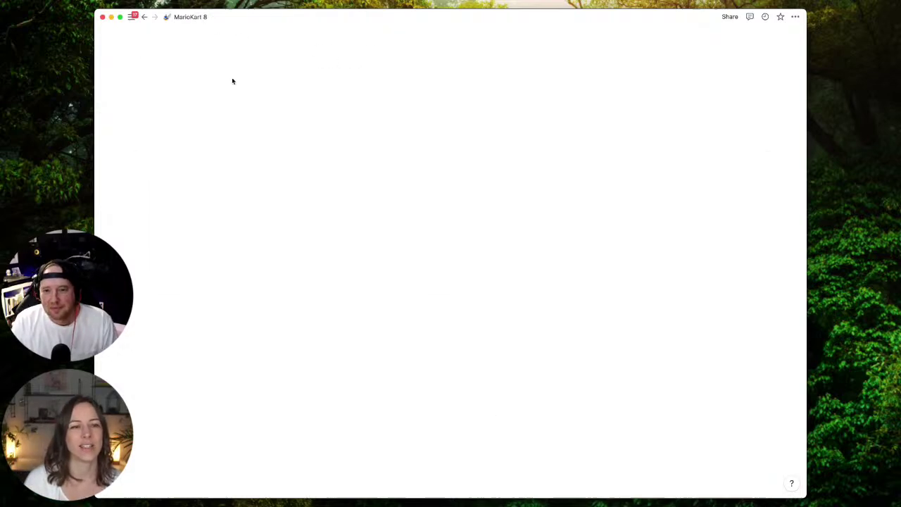
Switch the Kart database in the Karts section to the Handling versus Speed view.
{"action": "scroll", "coordinate": [581, 250], "scroll_direction": "down", "scroll_amount": 3}
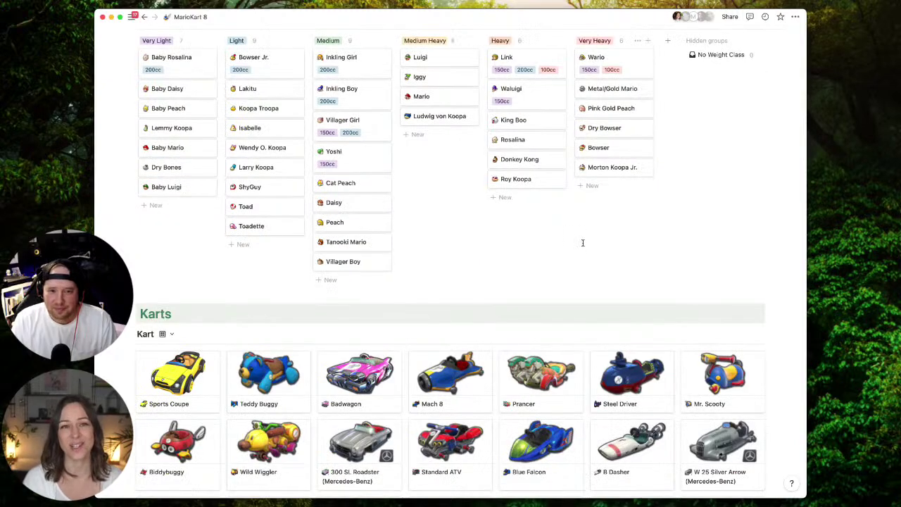
{"action": "scroll", "coordinate": [583, 240], "scroll_direction": "down", "scroll_amount": 3}
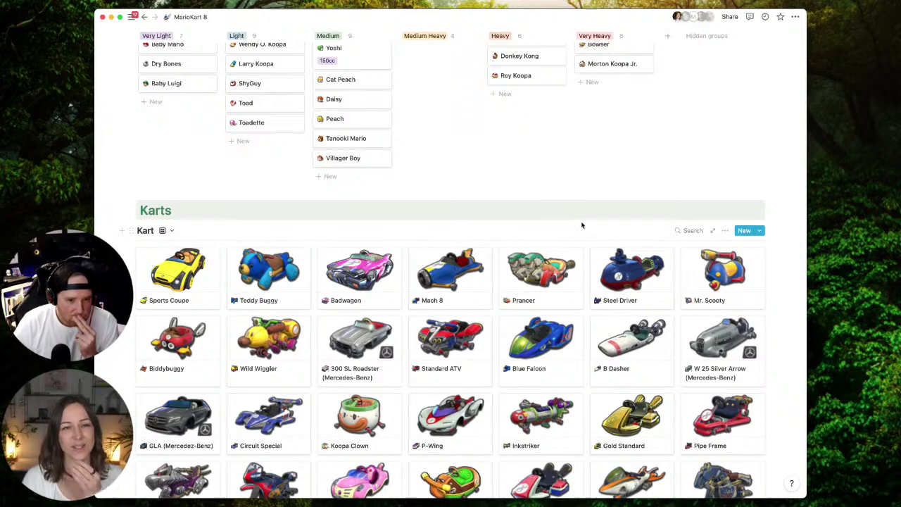
{"action": "scroll", "coordinate": [582, 226], "scroll_direction": "down", "scroll_amount": 1}
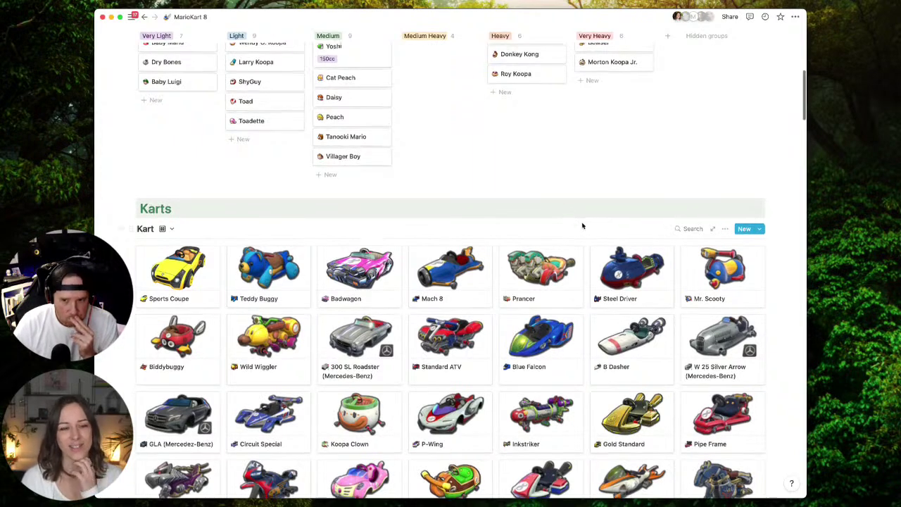
{"action": "left_click", "coordinate": [165, 228]}
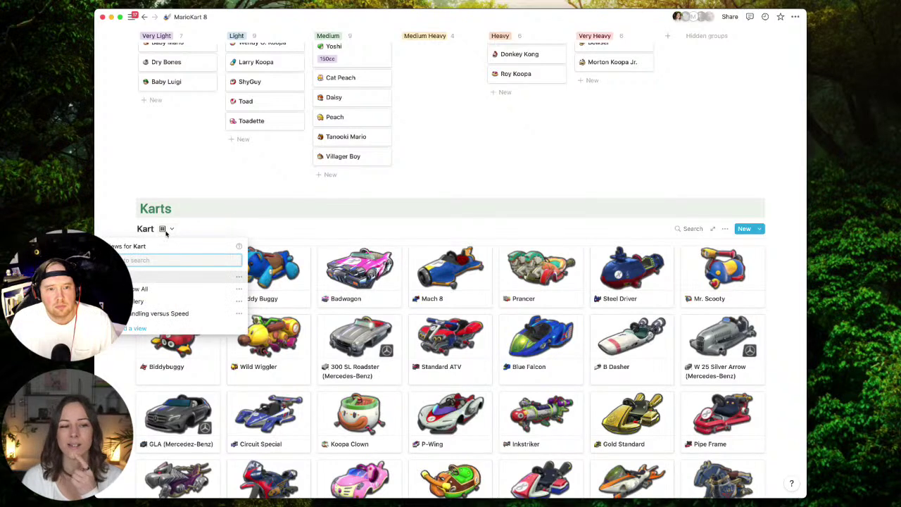
{"action": "left_click", "coordinate": [159, 313]}
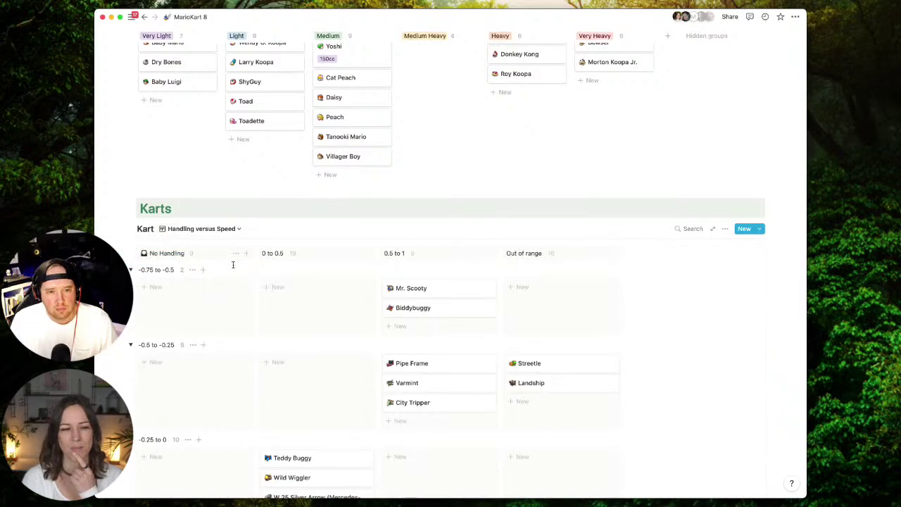
Check the Kart database's list of views and its database options.
{"action": "left_click", "coordinate": [230, 230]}
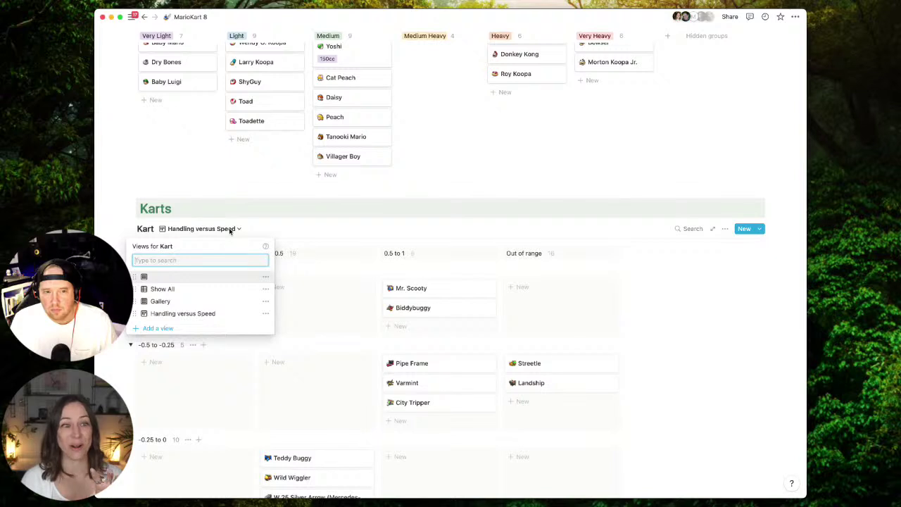
{"action": "left_click", "coordinate": [279, 233]}
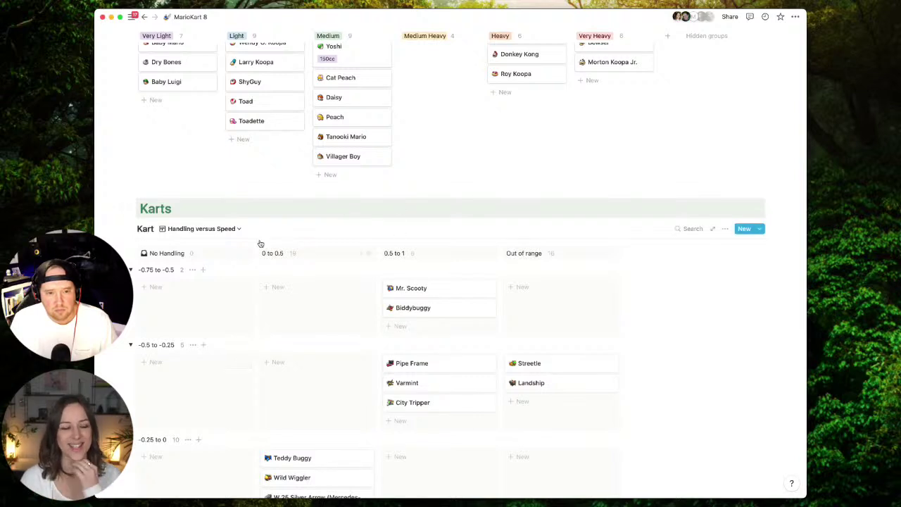
{"action": "left_click", "coordinate": [725, 228]}
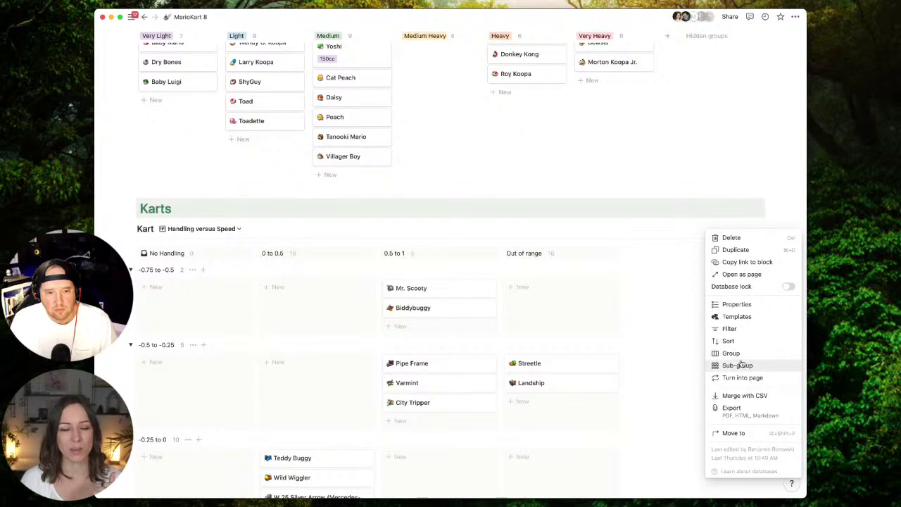
{"action": "left_click", "coordinate": [430, 227]}
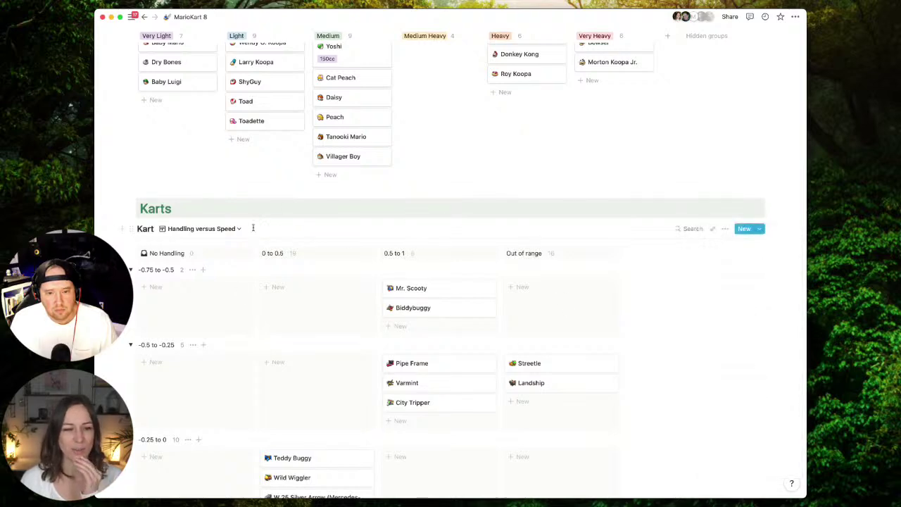
Show the Acceleration, Handling and Related to Races (Glider) properties on the cards of the Gliders gallery.
{"action": "scroll", "coordinate": [373, 236], "scroll_direction": "down", "scroll_amount": 10}
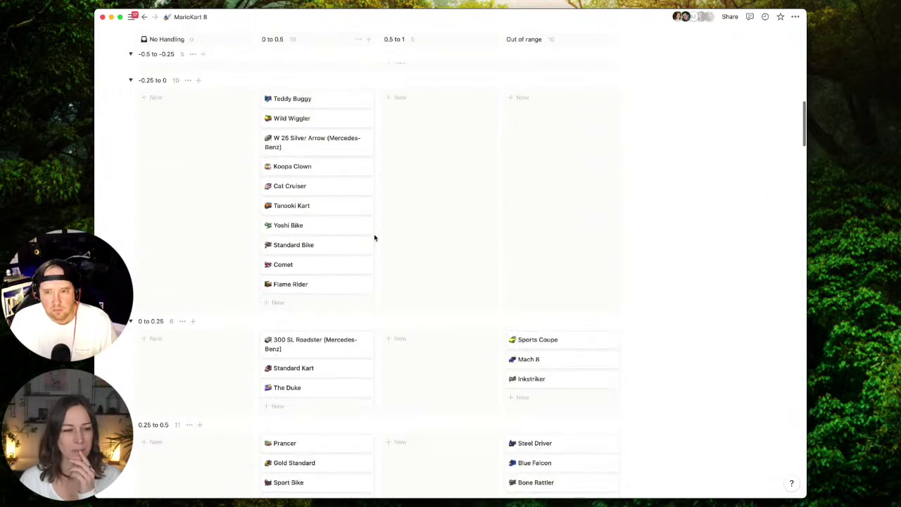
{"action": "scroll", "coordinate": [374, 236], "scroll_direction": "down", "scroll_amount": 10}
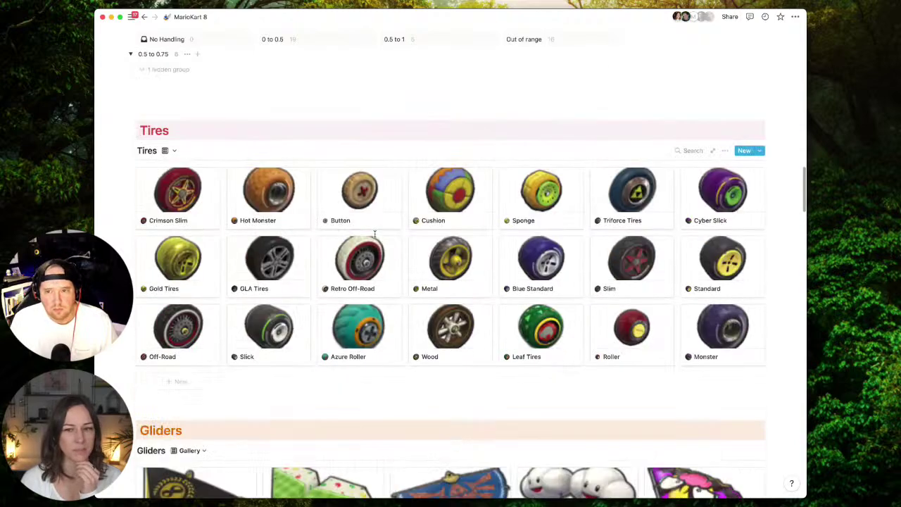
{"action": "scroll", "coordinate": [373, 232], "scroll_direction": "down", "scroll_amount": 8}
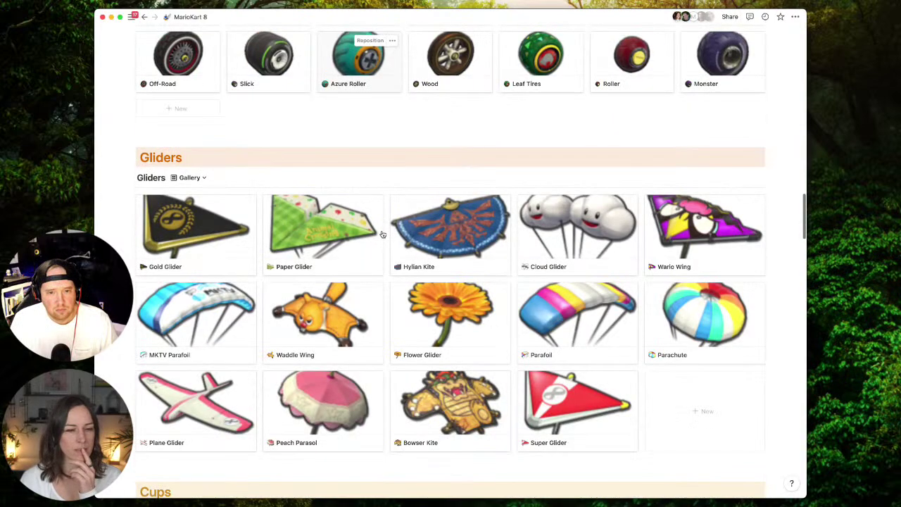
{"action": "left_click", "coordinate": [724, 177]}
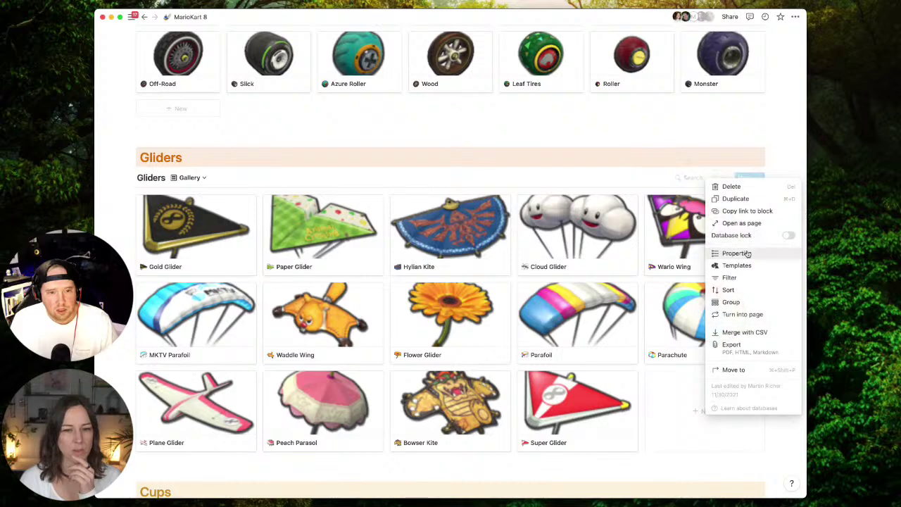
{"action": "left_click", "coordinate": [736, 252]}
{"action": "left_click", "coordinate": [727, 294]}
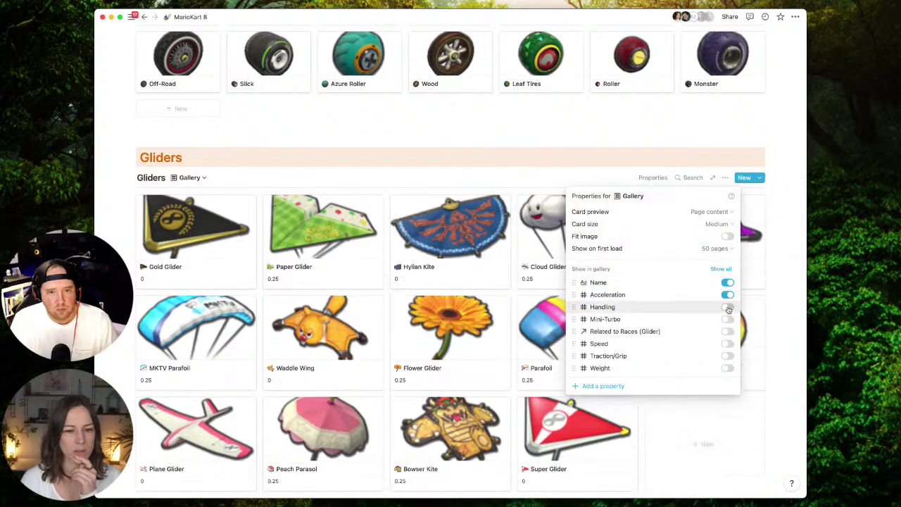
{"action": "left_click", "coordinate": [727, 308]}
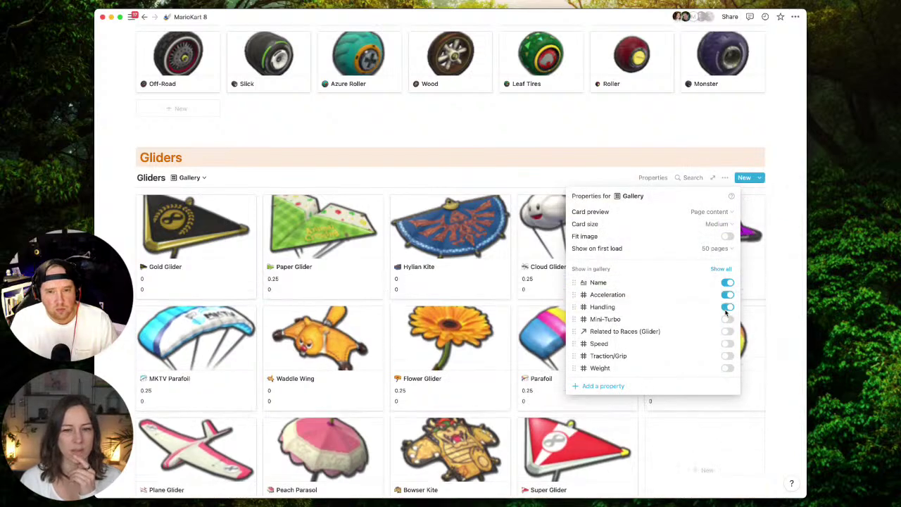
{"action": "left_click", "coordinate": [726, 332]}
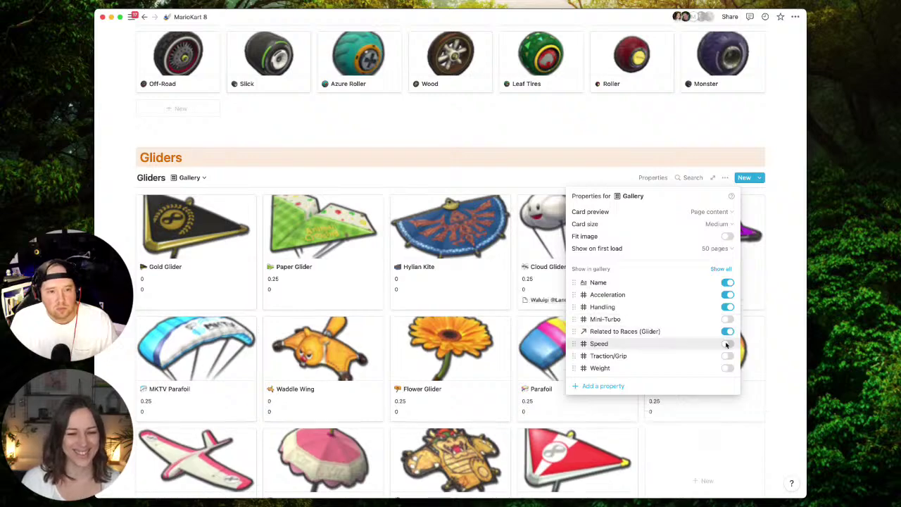
{"action": "left_click", "coordinate": [768, 299]}
Open Mushroom Cup in the Cups board and rename its Related to Races (GrandPrix) relation property to Races.
{"action": "scroll", "coordinate": [769, 288], "scroll_direction": "down", "scroll_amount": 5}
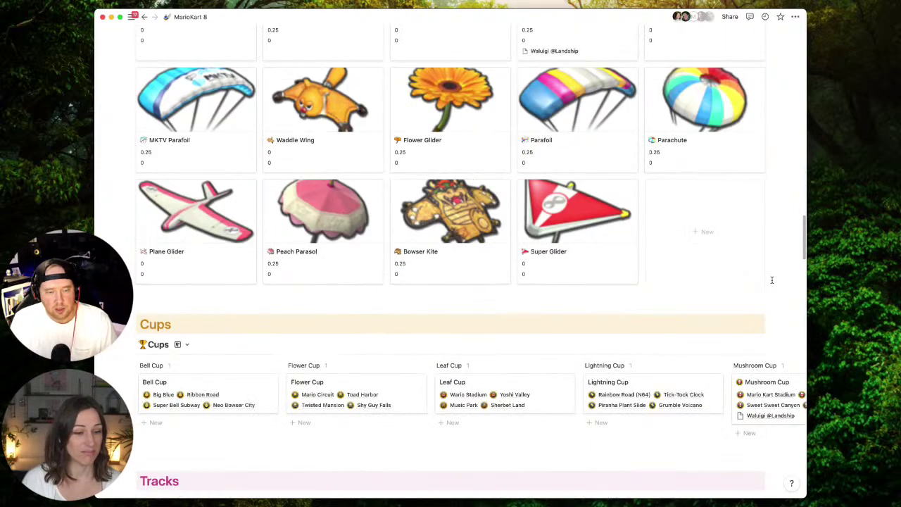
{"action": "scroll", "coordinate": [771, 281], "scroll_direction": "down", "scroll_amount": 4}
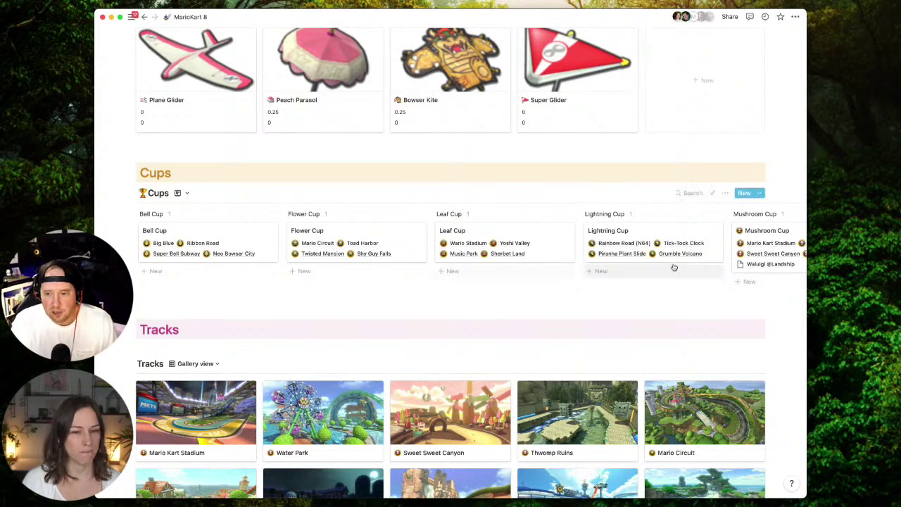
{"action": "left_click", "coordinate": [765, 233]}
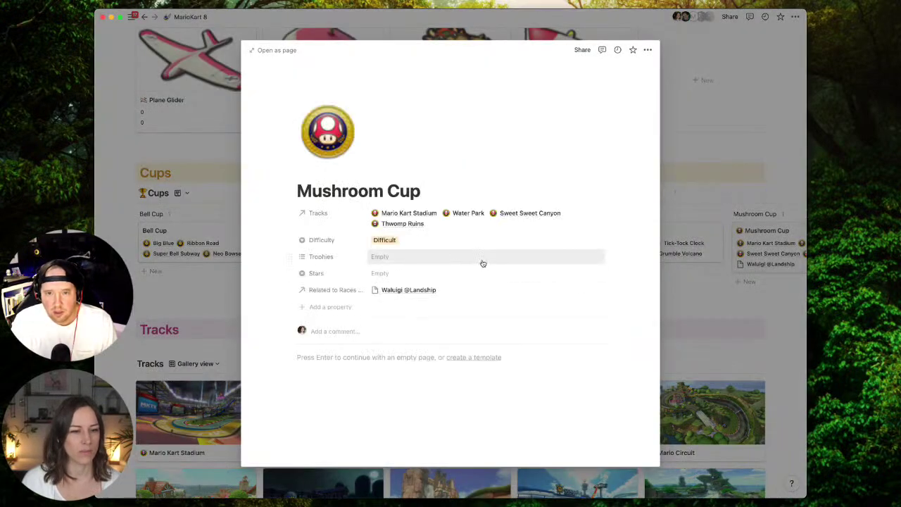
{"action": "left_click", "coordinate": [357, 296]}
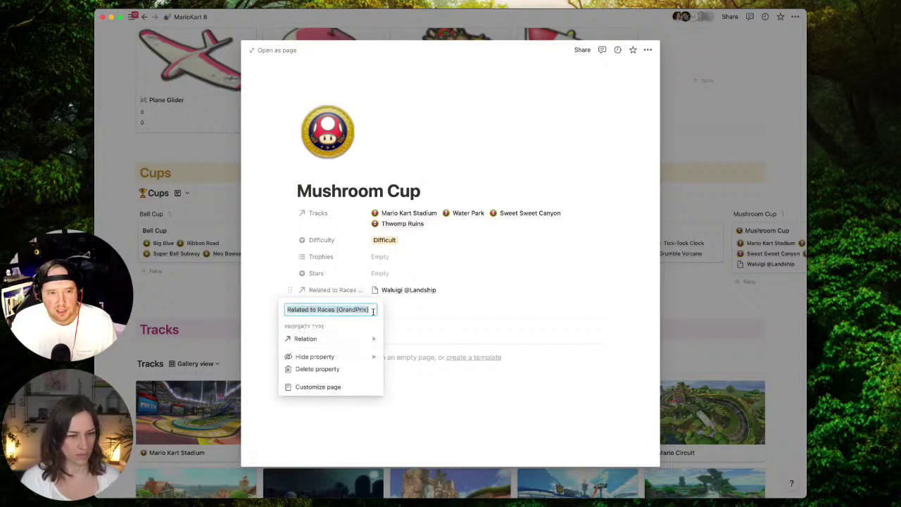
{"action": "type", "text": "R"}
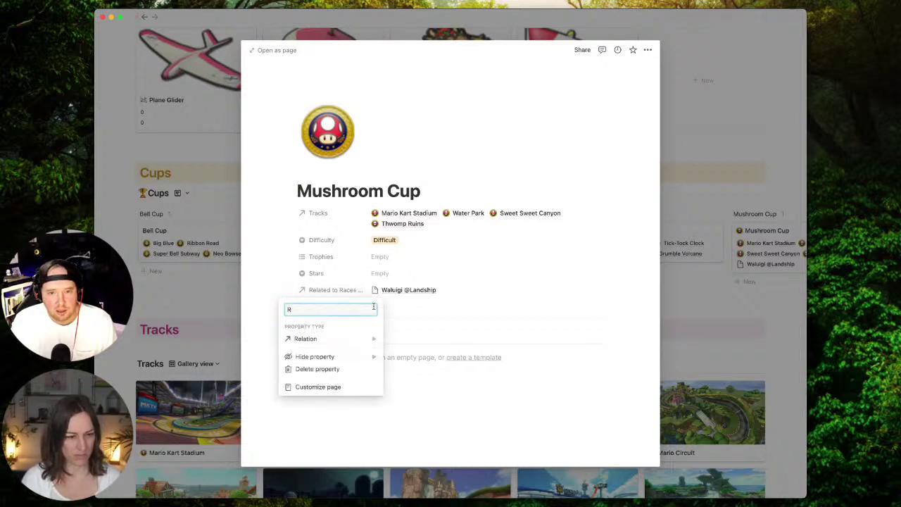
{"action": "type", "text": "aces"}
{"action": "key", "text": "Return"}
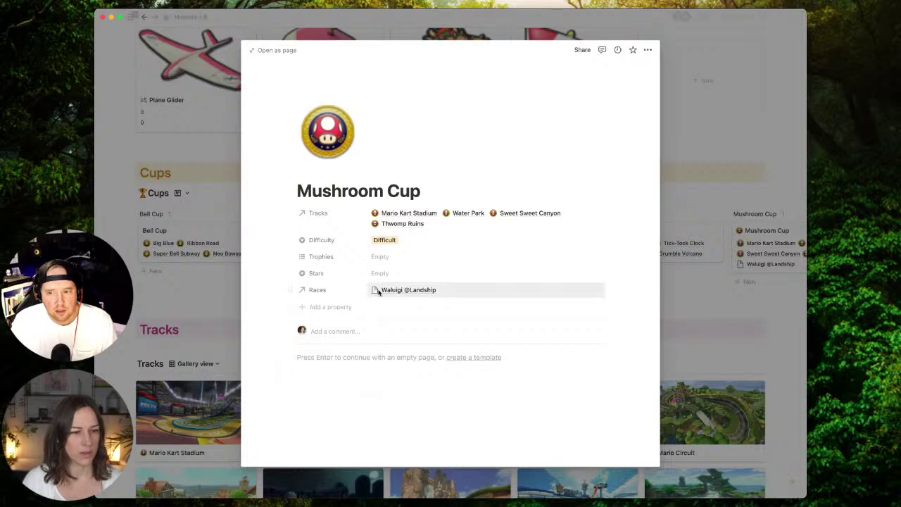
Check the options of the Mushroom Cup's Trophies property and close the cup's page.
{"action": "left_click", "coordinate": [402, 260]}
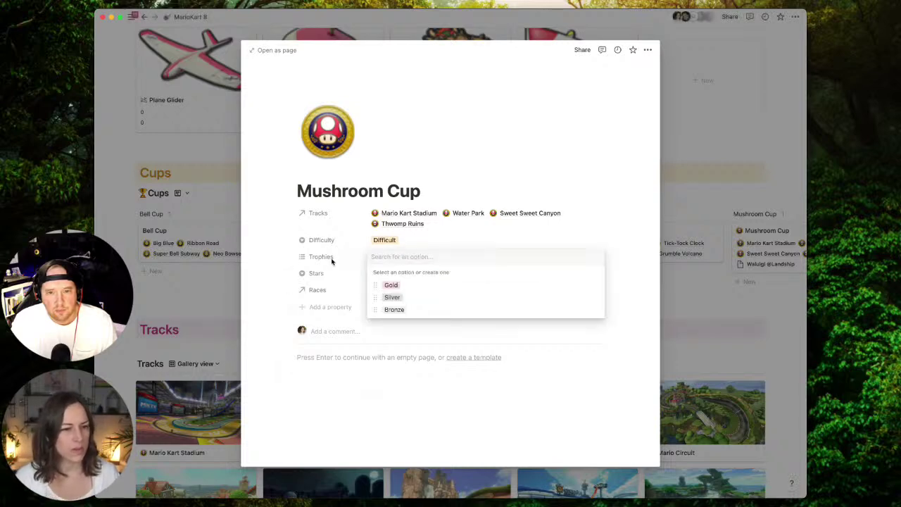
{"action": "left_click", "coordinate": [292, 259]}
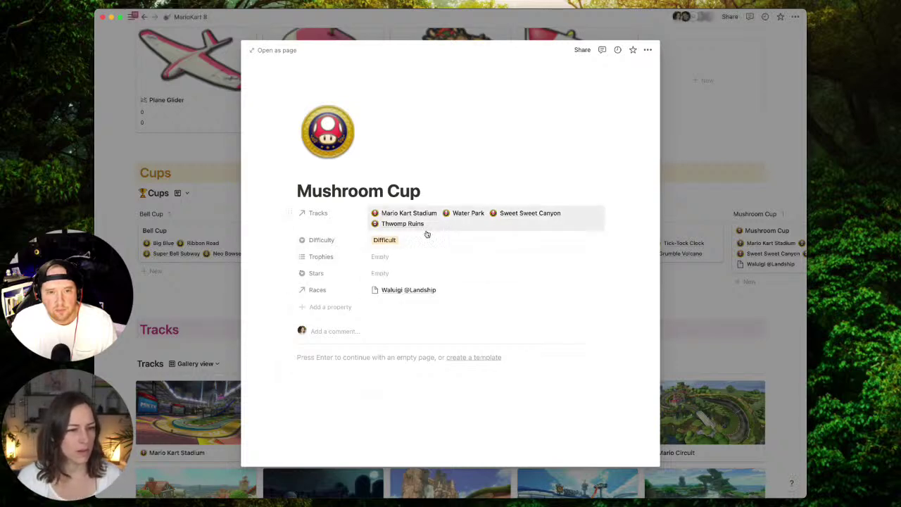
{"action": "left_click", "coordinate": [691, 279]}
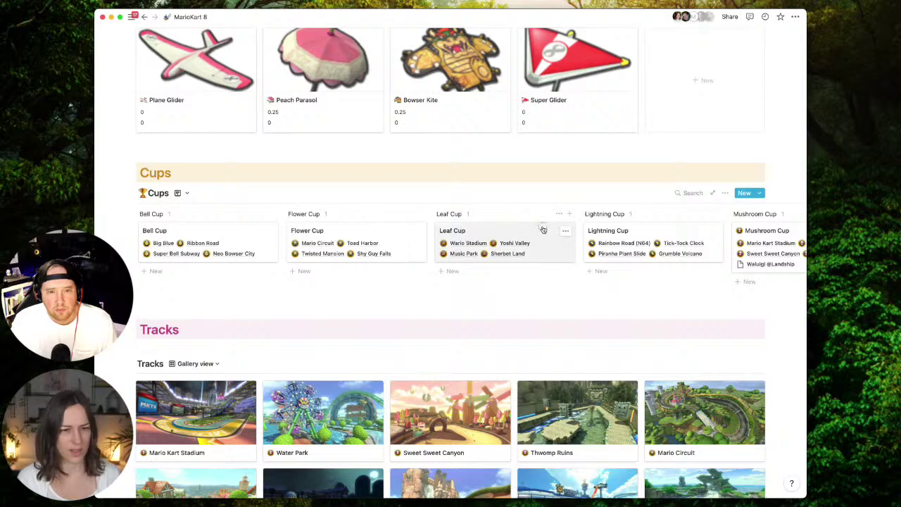
Inspect the Leaf Cup page's properties and look across the whole Cups board, including its hidden groups.
{"action": "left_click", "coordinate": [543, 230]}
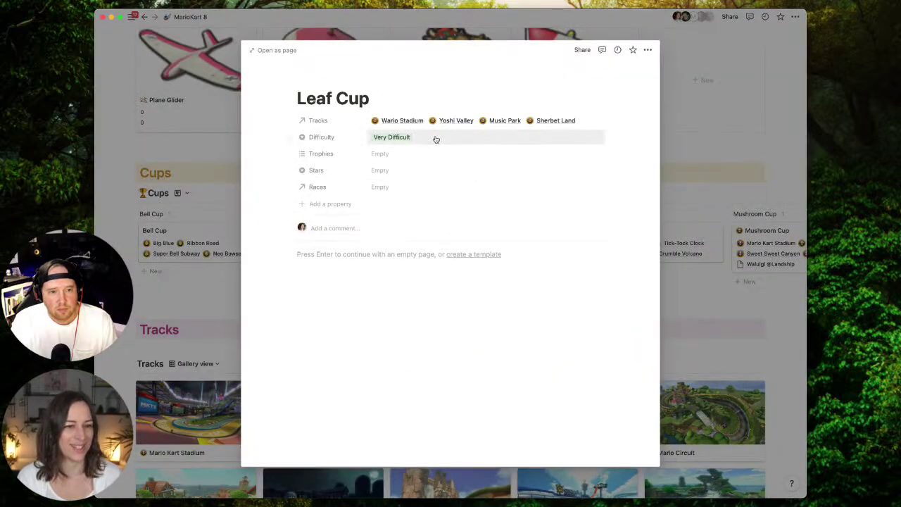
{"action": "left_click", "coordinate": [762, 197]}
{"action": "scroll", "coordinate": [693, 237], "scroll_direction": "right", "scroll_amount": 5}
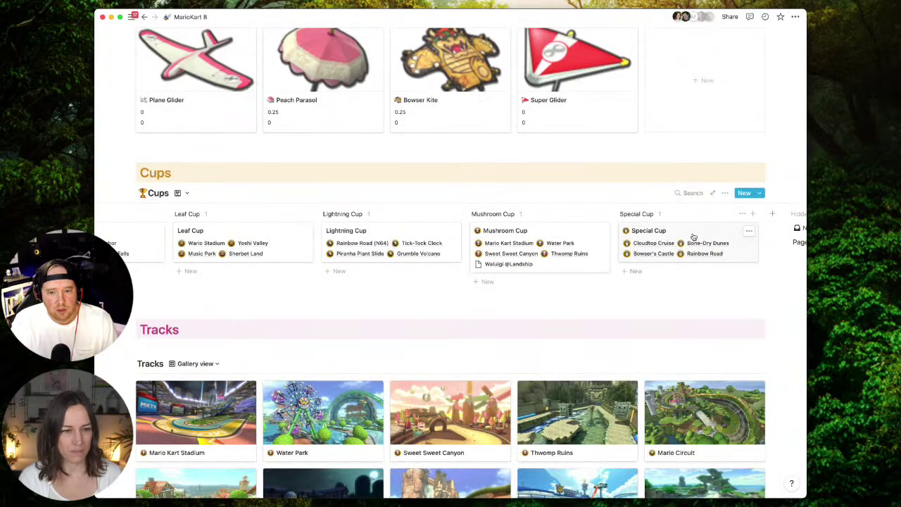
{"action": "scroll", "coordinate": [693, 239], "scroll_direction": "right", "scroll_amount": 4}
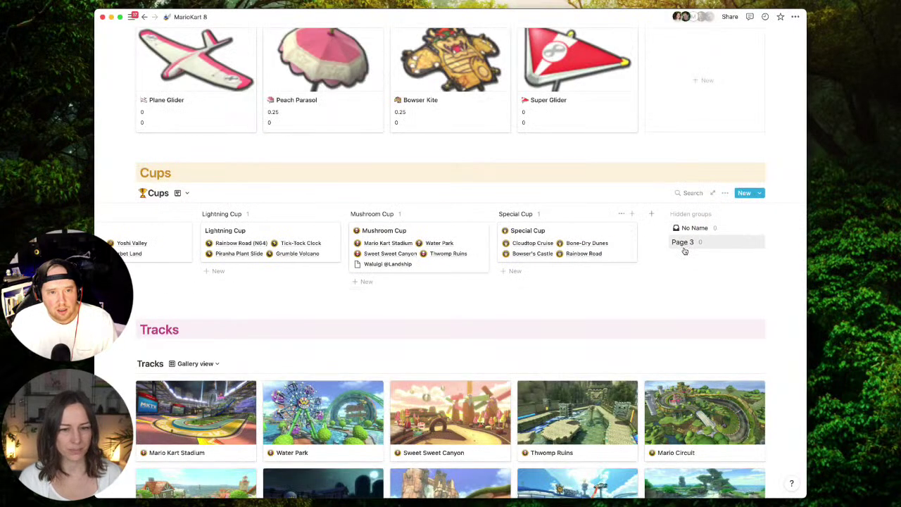
{"action": "scroll", "coordinate": [676, 242], "scroll_direction": "left", "scroll_amount": 10}
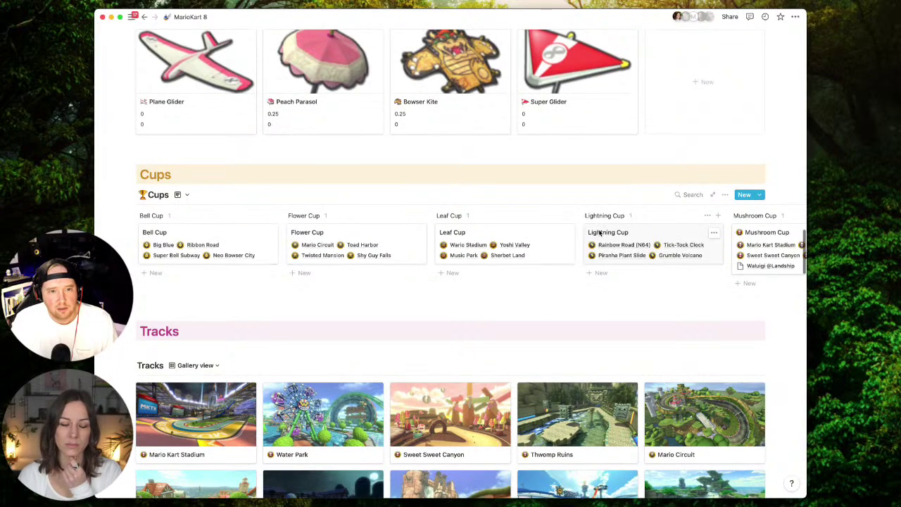
Inspect the Sweet Sweet Canyon track's properties and look through the rest of the Tracks gallery down to the Races calendar.
{"action": "scroll", "coordinate": [600, 232], "scroll_direction": "down", "scroll_amount": 3}
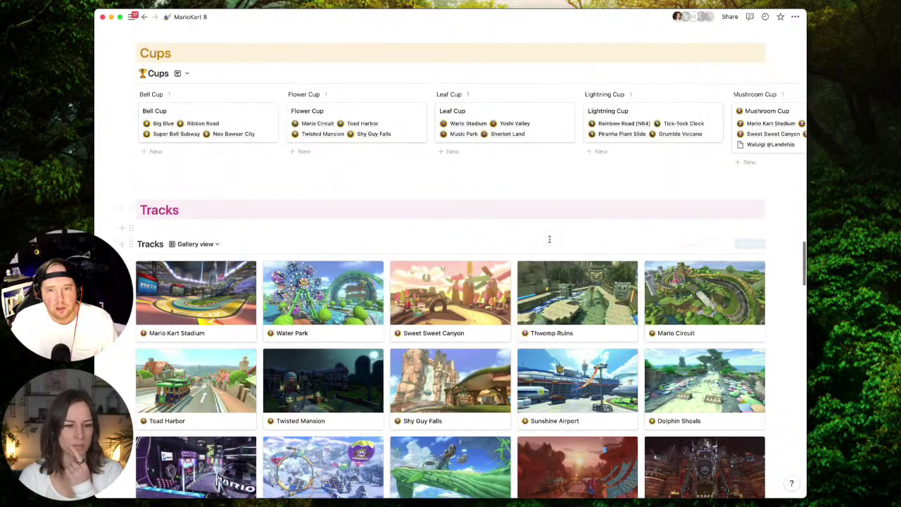
{"action": "left_click", "coordinate": [461, 293]}
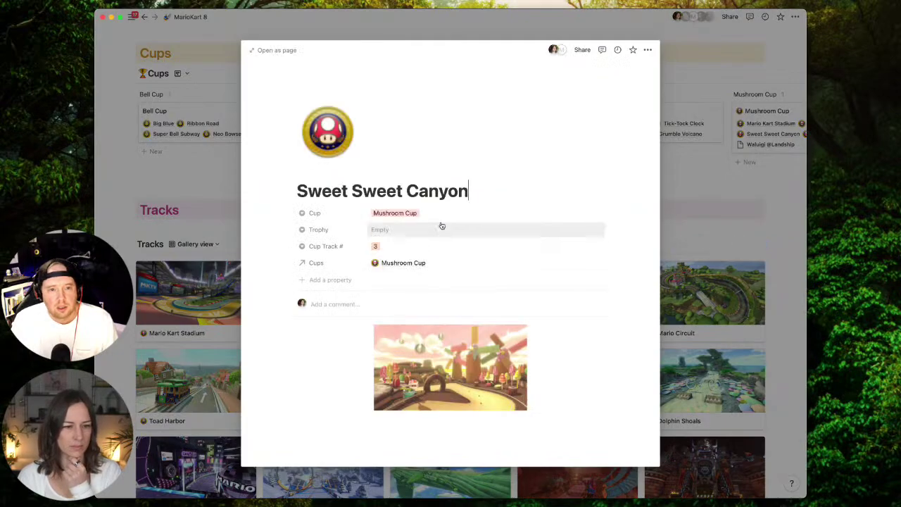
{"action": "left_click", "coordinate": [725, 240]}
{"action": "scroll", "coordinate": [704, 239], "scroll_direction": "down", "scroll_amount": 15}
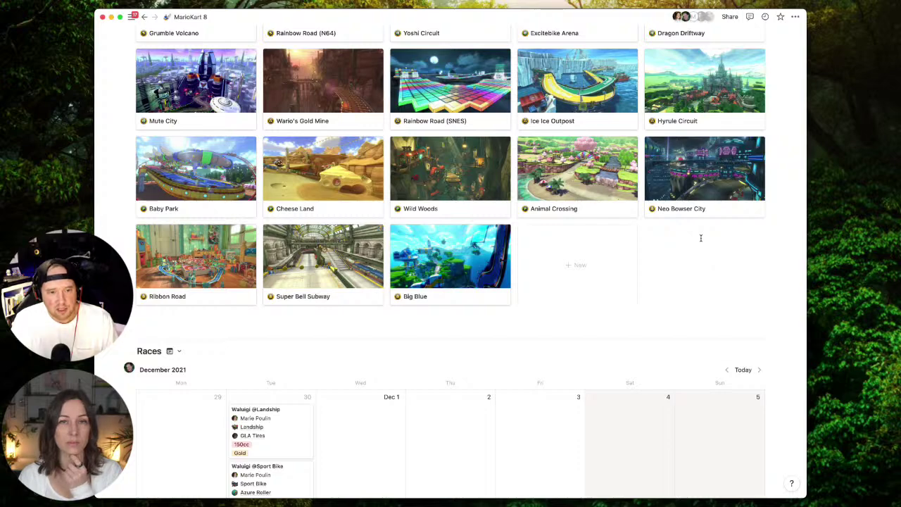
Look over the Races calendar for December 2021 down to the Plan your selection section and back to its title.
{"action": "scroll", "coordinate": [700, 239], "scroll_direction": "down", "scroll_amount": 7}
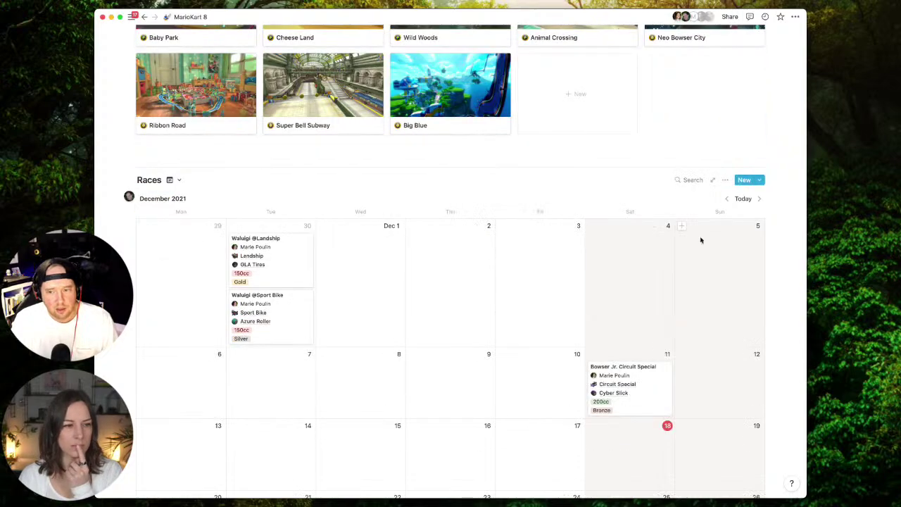
{"action": "scroll", "coordinate": [700, 240], "scroll_direction": "down", "scroll_amount": 6}
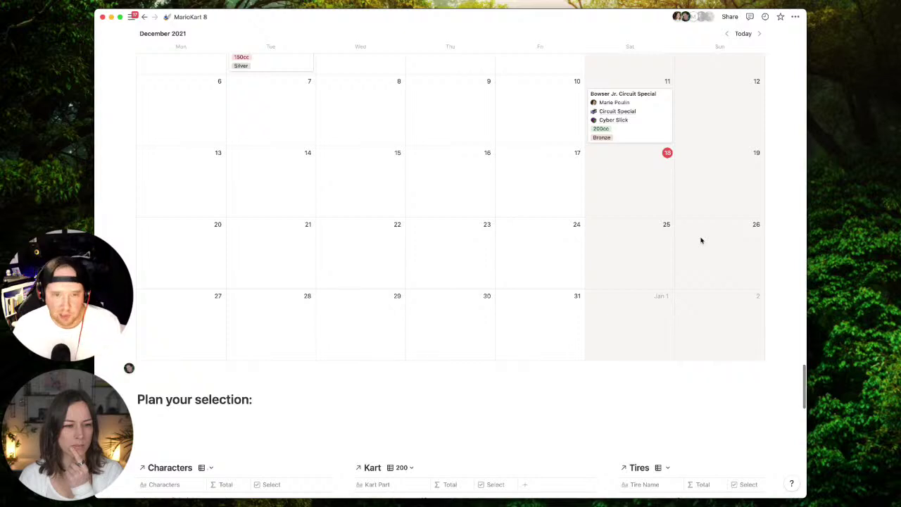
{"action": "scroll", "coordinate": [701, 240], "scroll_direction": "up", "scroll_amount": 1}
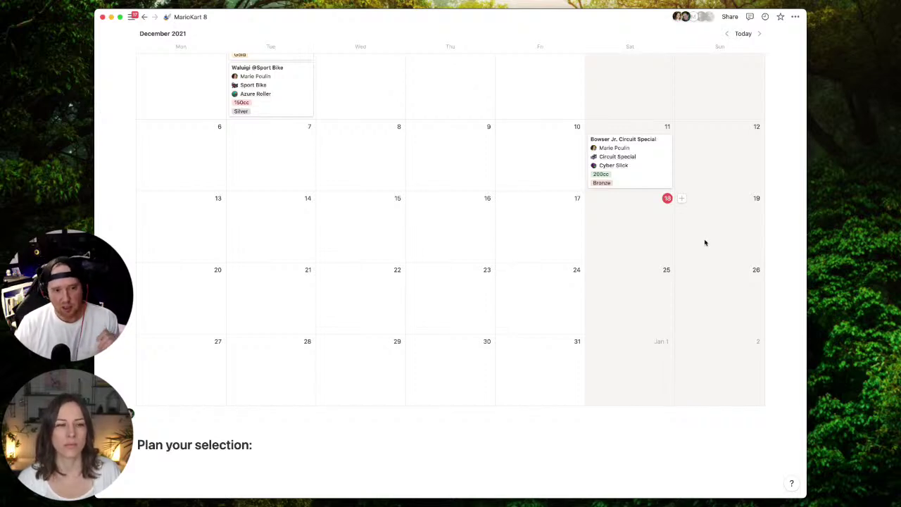
{"action": "scroll", "coordinate": [704, 245], "scroll_direction": "up", "scroll_amount": 5}
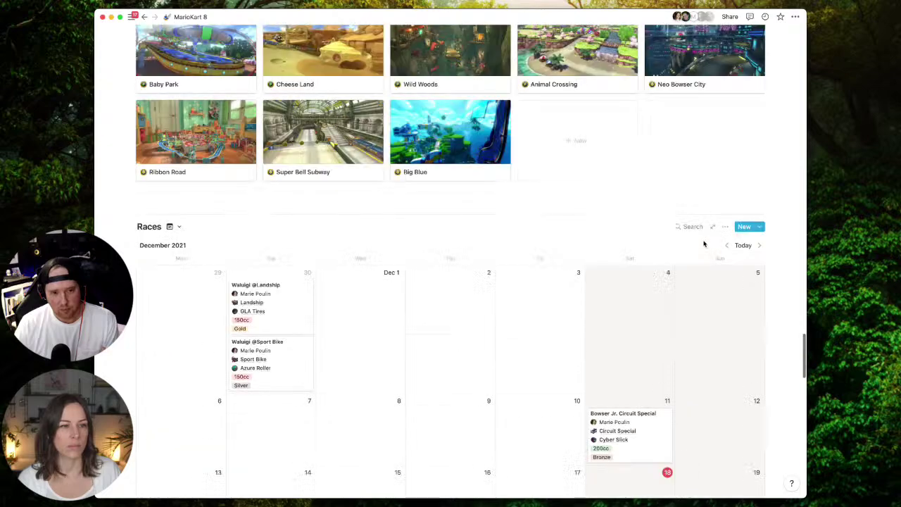
{"action": "double_click", "coordinate": [153, 227]}
{"action": "left_click", "coordinate": [159, 226]}
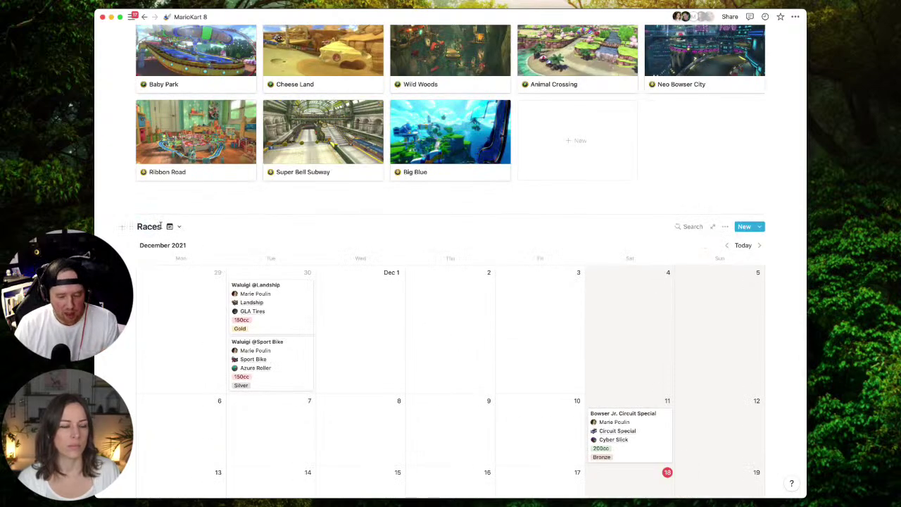
{"action": "left_click_drag", "start_coordinate": [161, 226], "coordinate": [139, 225]}
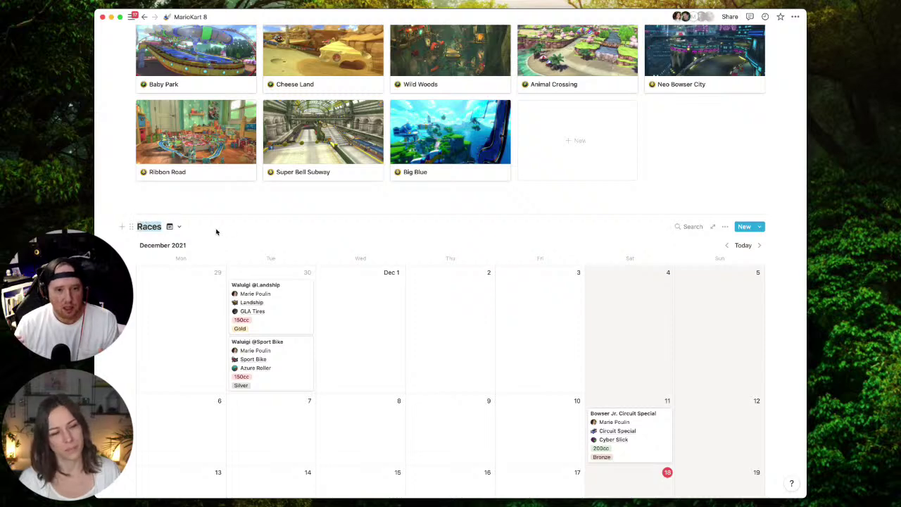
{"action": "left_click", "coordinate": [269, 206]}
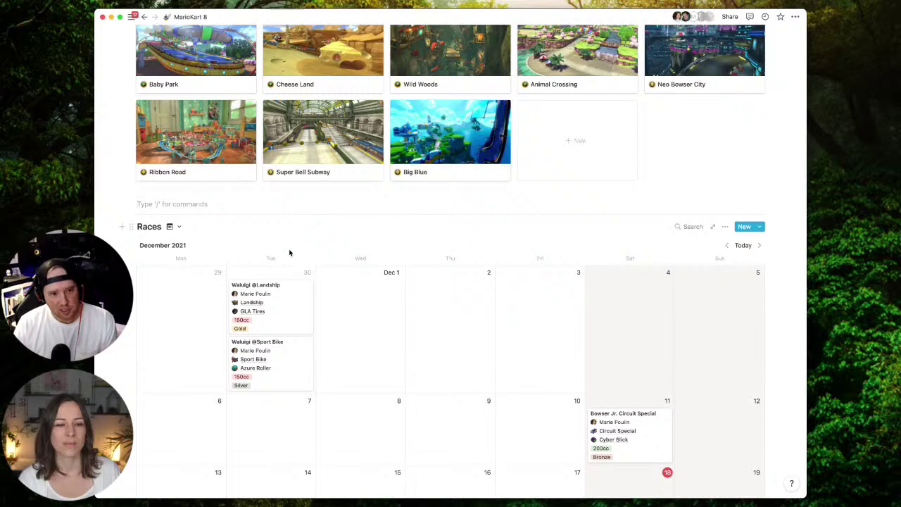
Review the properties of the Bowser Jr. Circuit Special race in the Races calendar and close its page.
{"action": "scroll", "coordinate": [294, 256], "scroll_direction": "down", "scroll_amount": 1}
{"action": "scroll", "coordinate": [295, 256], "scroll_direction": "down", "scroll_amount": 1}
{"action": "left_click", "coordinate": [656, 445]}
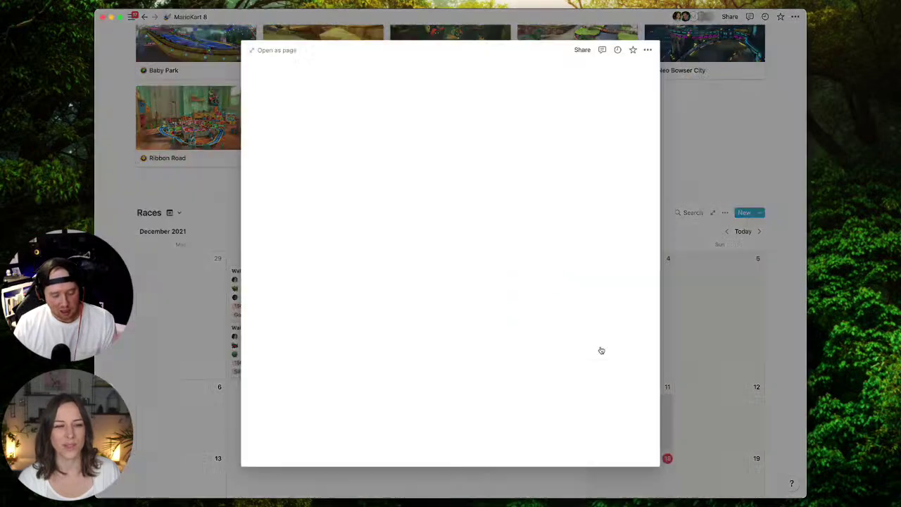
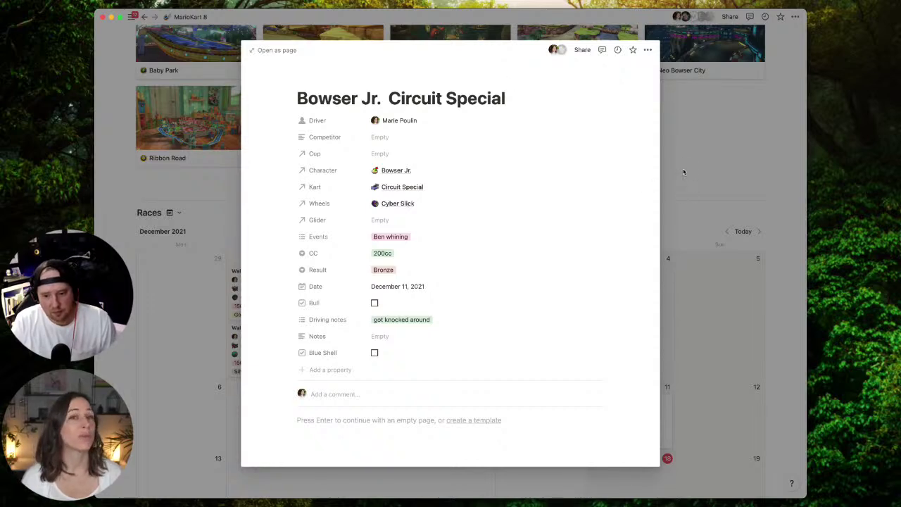
{"action": "left_click", "coordinate": [719, 164]}
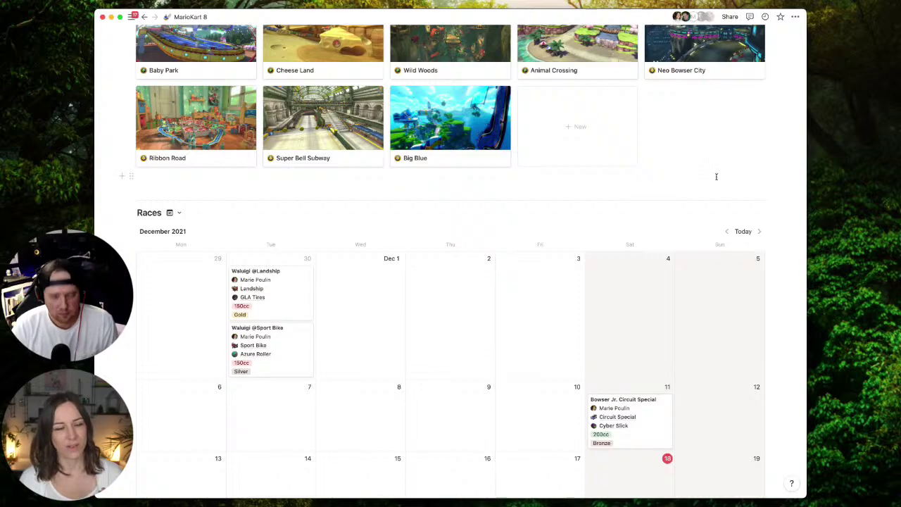
Look through the selection tables below the Races calendar and check the Bowser Jr. Circuit Special page again.
{"action": "scroll", "coordinate": [716, 177], "scroll_direction": "down", "scroll_amount": 15}
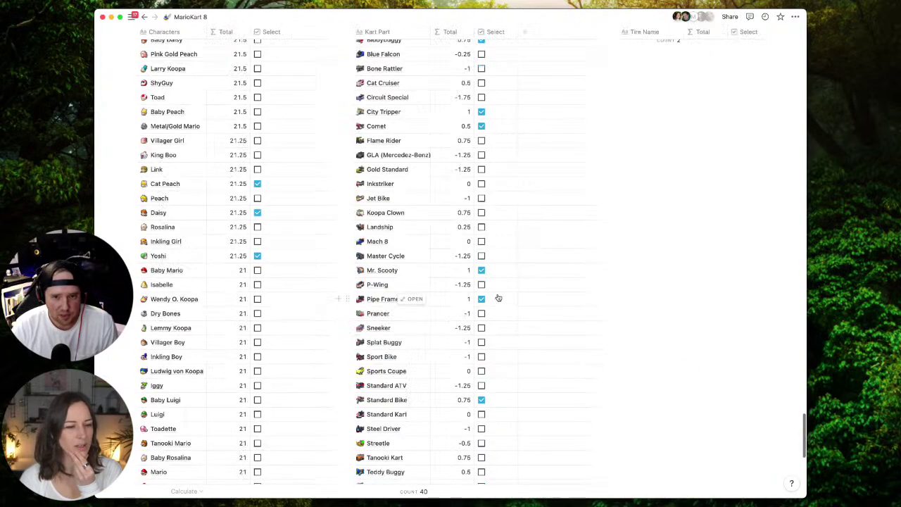
{"action": "scroll", "coordinate": [500, 294], "scroll_direction": "up", "scroll_amount": 15}
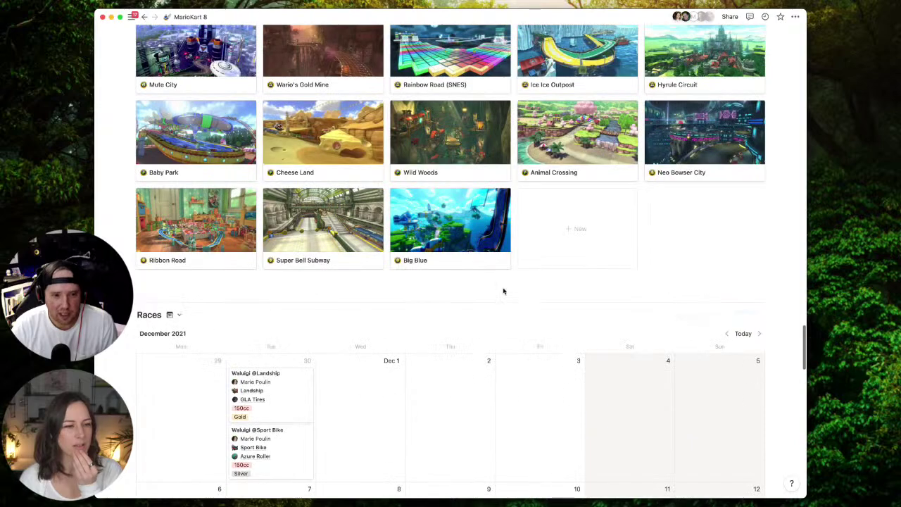
{"action": "scroll", "coordinate": [503, 289], "scroll_direction": "down", "scroll_amount": 2}
{"action": "scroll", "coordinate": [517, 283], "scroll_direction": "down", "scroll_amount": 4}
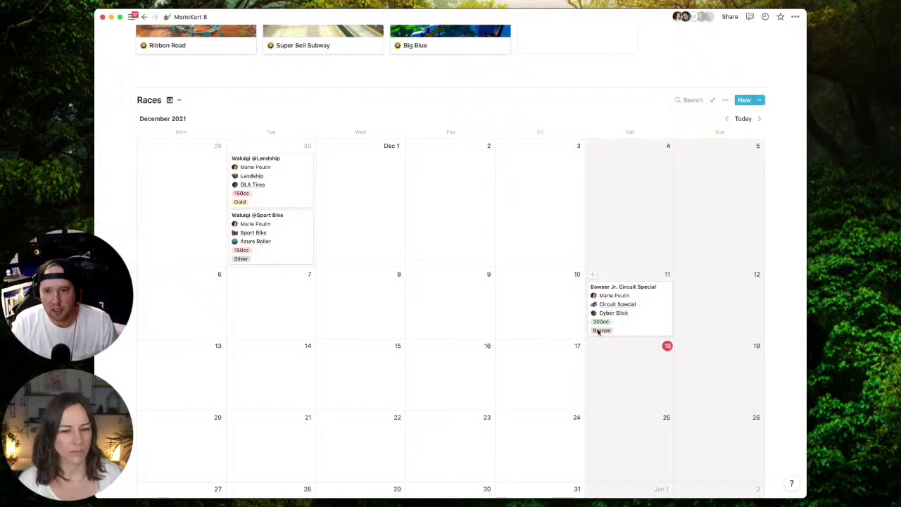
{"action": "left_click", "coordinate": [644, 331]}
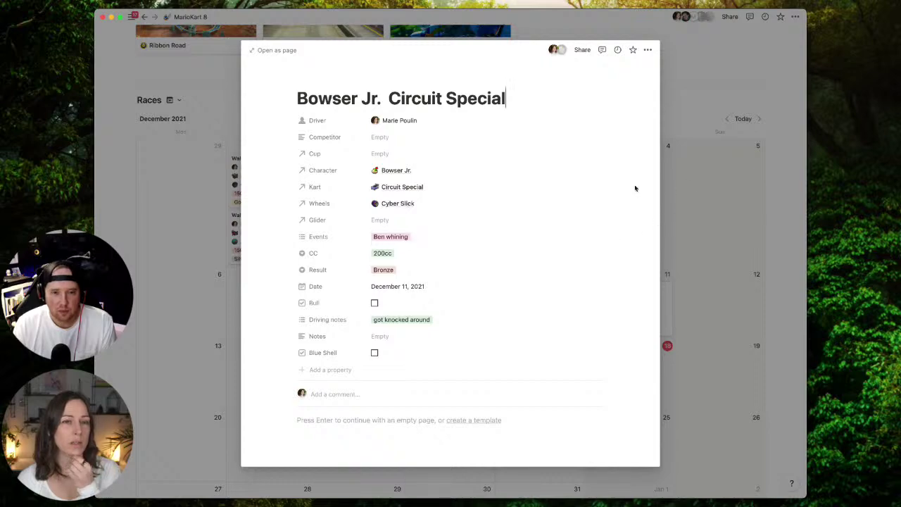
{"action": "key", "text": "Escape"}
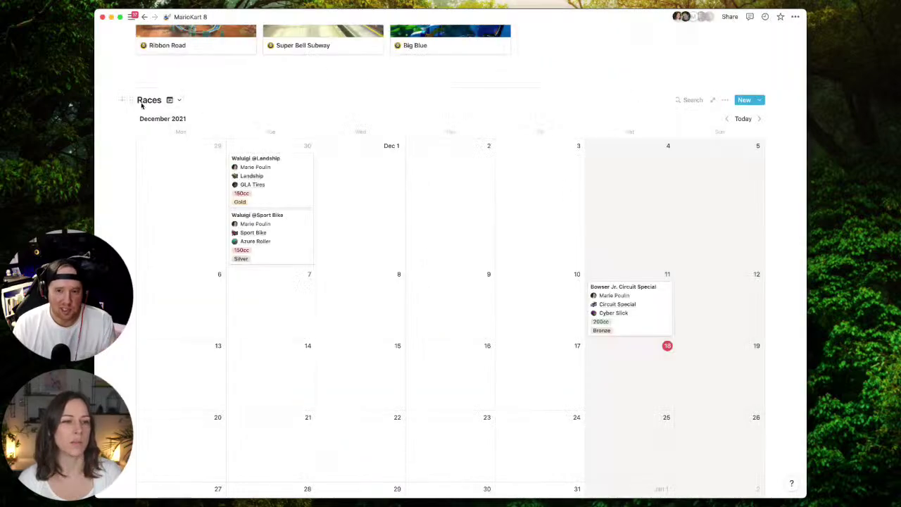
Add empty lines between the Tracks gallery and the Races calendar and move the divider above them.
{"action": "left_click", "coordinate": [159, 79]}
{"action": "key", "text": "Return"}
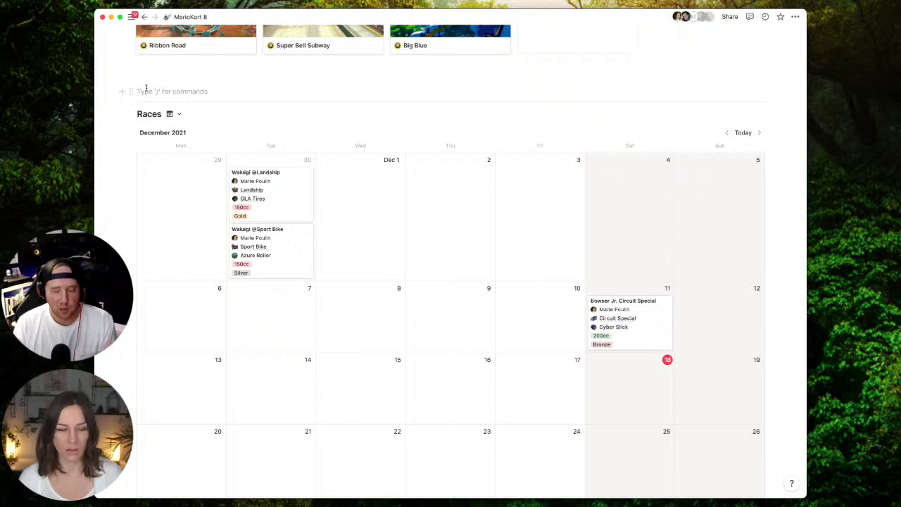
{"action": "key", "text": "Return"}
{"action": "key", "text": "Return"}
{"action": "key", "text": "Up"}
{"action": "key", "text": "Up"}
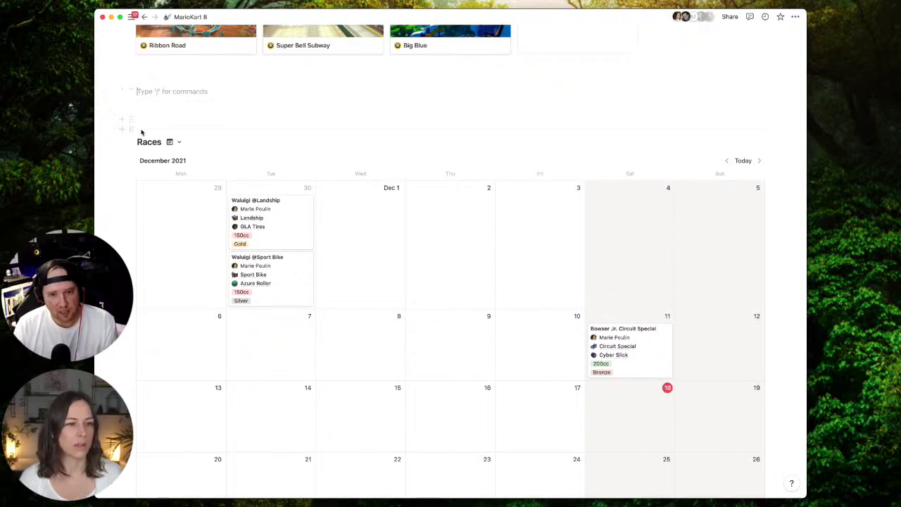
{"action": "left_click_drag", "start_coordinate": [133, 130], "coordinate": [151, 119]}
Rename the existing Races database to Configurations.
{"action": "double_click", "coordinate": [148, 140]}
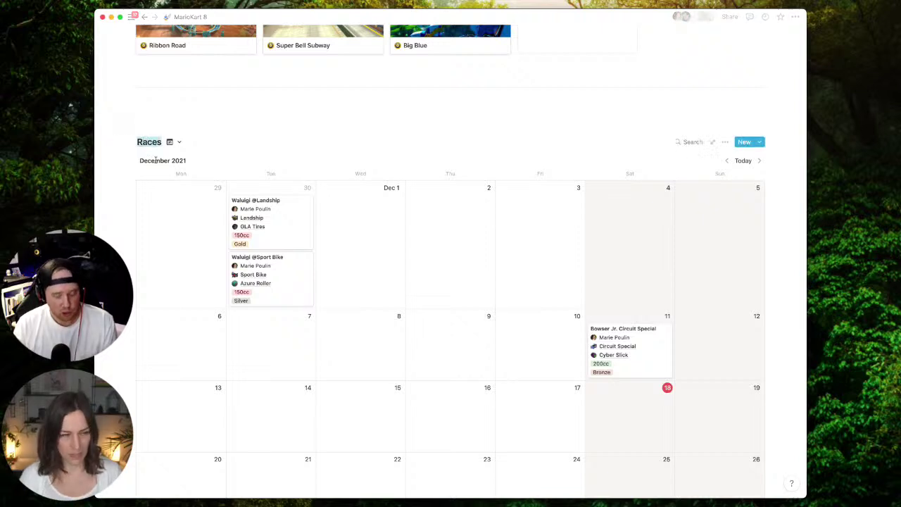
{"action": "type", "text": "Confi"}
{"action": "type", "text": "gurations"}
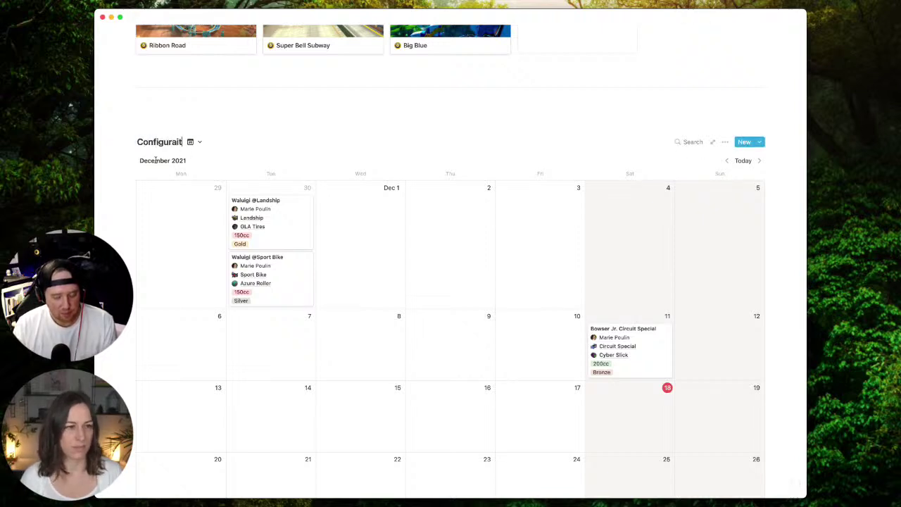
{"action": "key", "text": "BackSpace"}
{"action": "key", "text": "BackSpace"}
{"action": "key", "text": "BackSpace"}
{"action": "key", "text": "BackSpace"}
{"action": "key", "text": "BackSpace"}
{"action": "type", "text": "tions"}
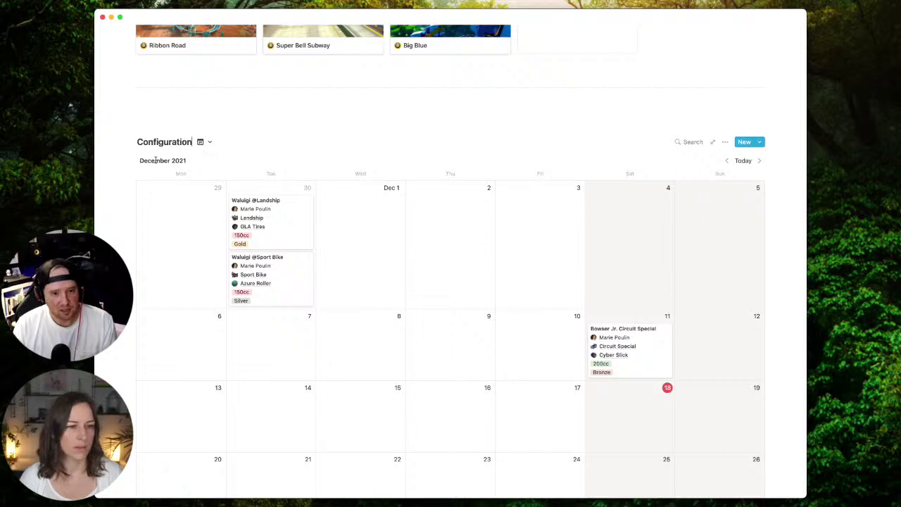
Add an empty line above the Configurations calendar, then check the Bowser Jr. Circuit Special page's properties and close it.
{"action": "left_click", "coordinate": [186, 115]}
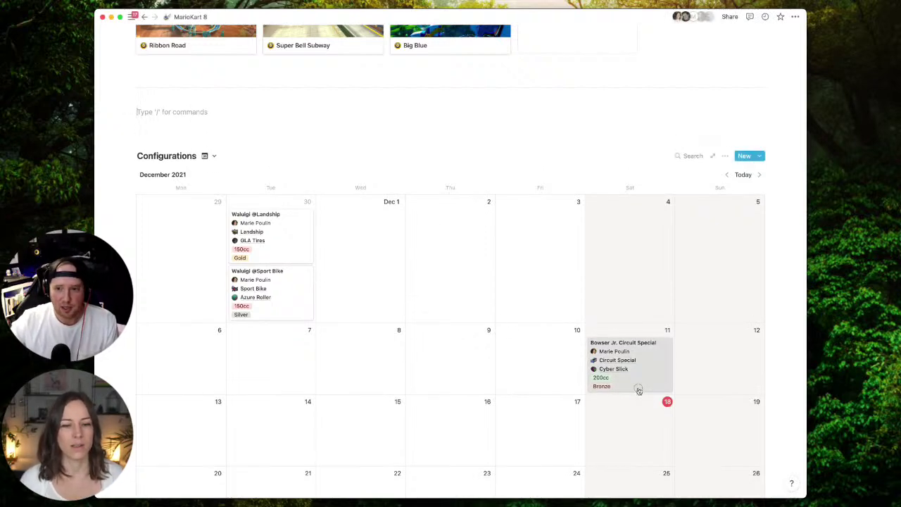
{"action": "left_click", "coordinate": [638, 390]}
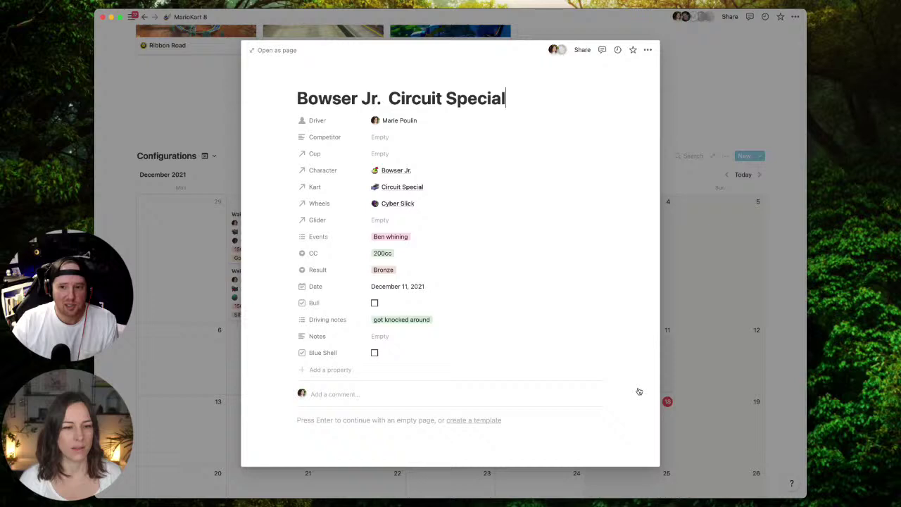
{"action": "left_click", "coordinate": [680, 159]}
Insert a new inline calendar database above Configurations and title it Races.
{"action": "left_click", "coordinate": [236, 110]}
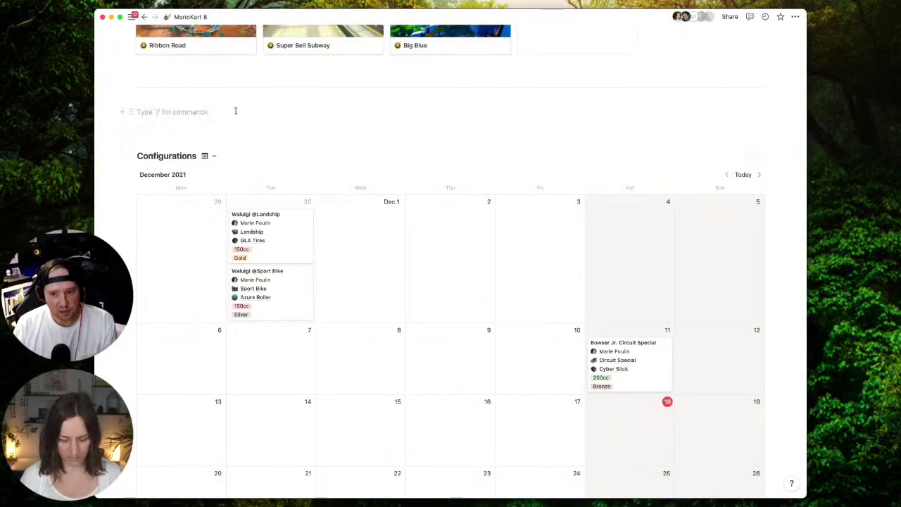
{"action": "type", "text": "/cal"}
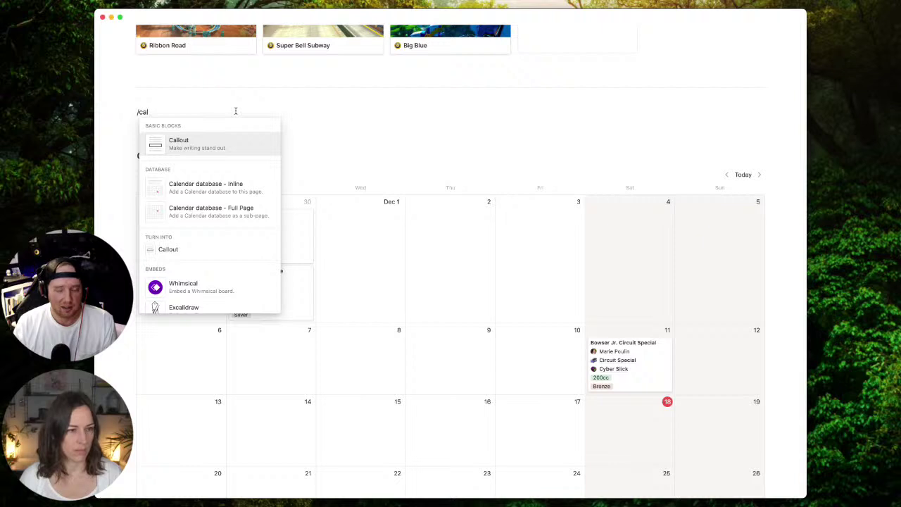
{"action": "type", "text": "end"}
{"action": "key", "text": "Return"}
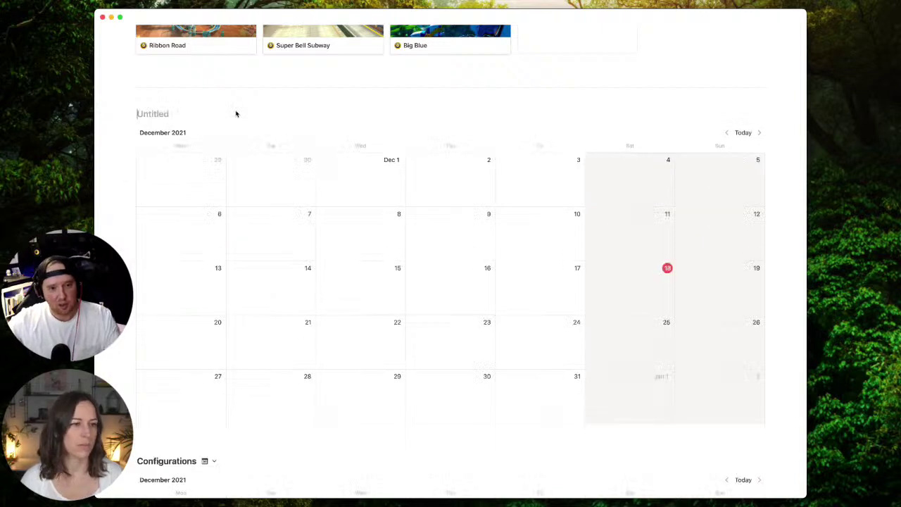
{"action": "type", "text": "Races"}
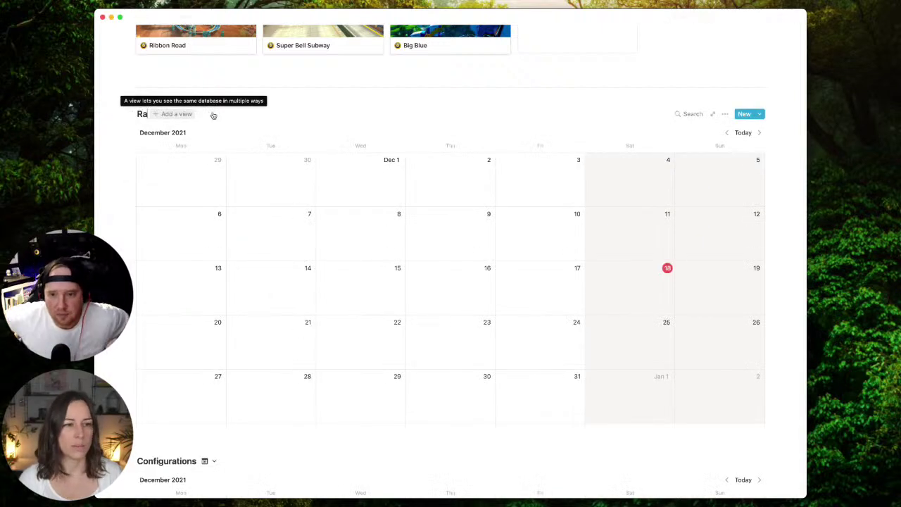
Add an entry named Race today on December 18 in the new Races calendar.
{"action": "scroll", "coordinate": [281, 210], "scroll_direction": "down", "scroll_amount": 2}
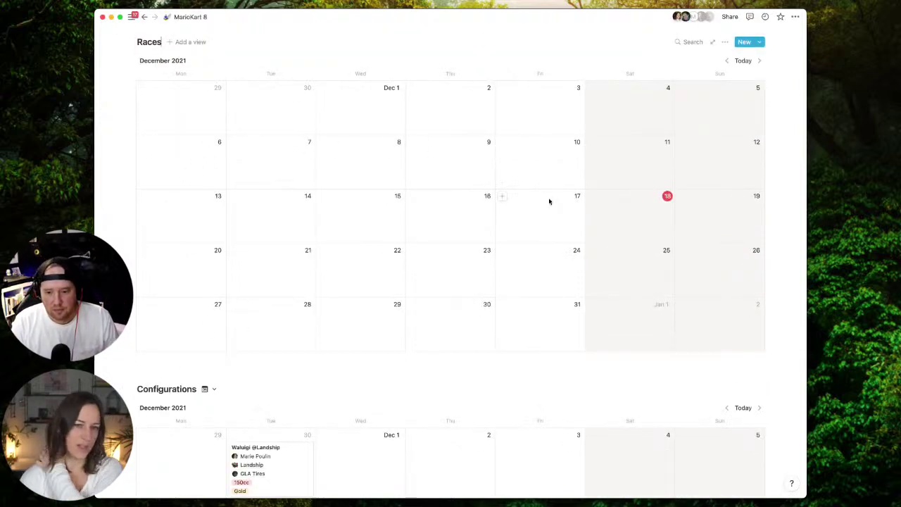
{"action": "scroll", "coordinate": [436, 316], "scroll_direction": "down", "scroll_amount": 2}
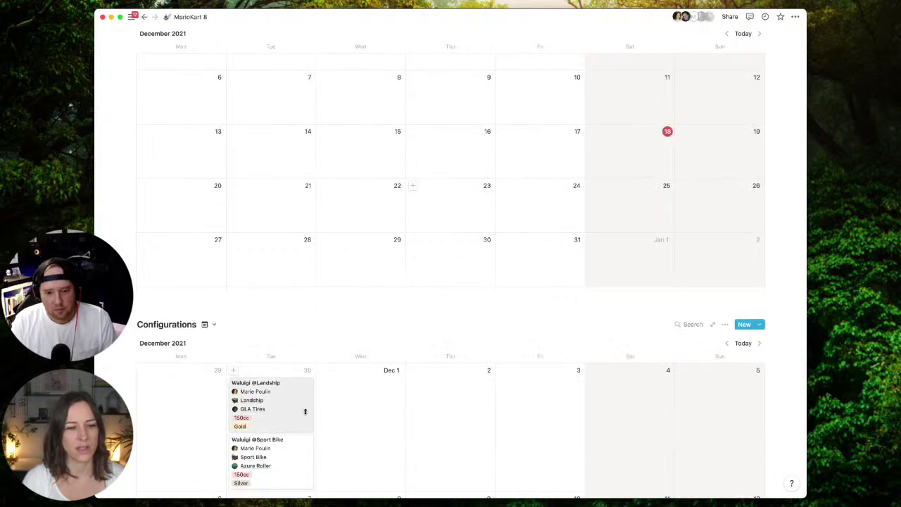
{"action": "scroll", "coordinate": [625, 172], "scroll_direction": "up", "scroll_amount": 1}
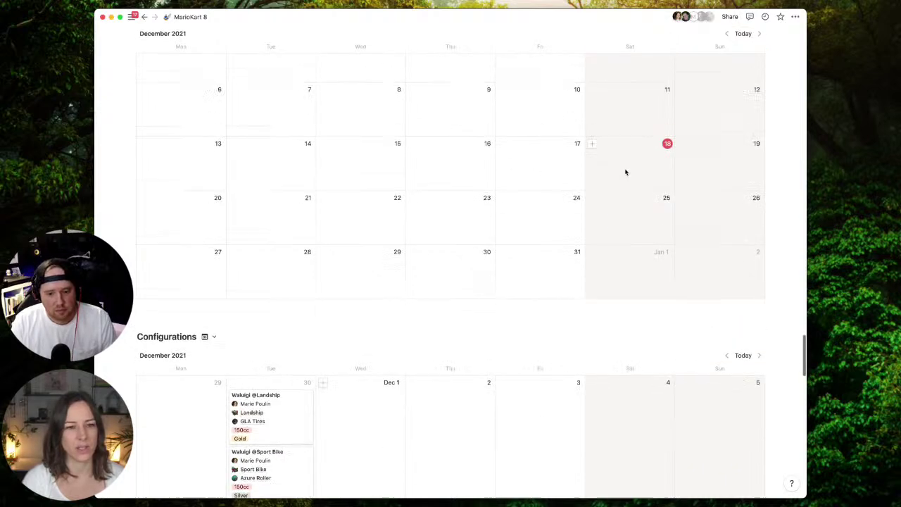
{"action": "left_click", "coordinate": [591, 144]}
{"action": "type", "text": "Race today"}
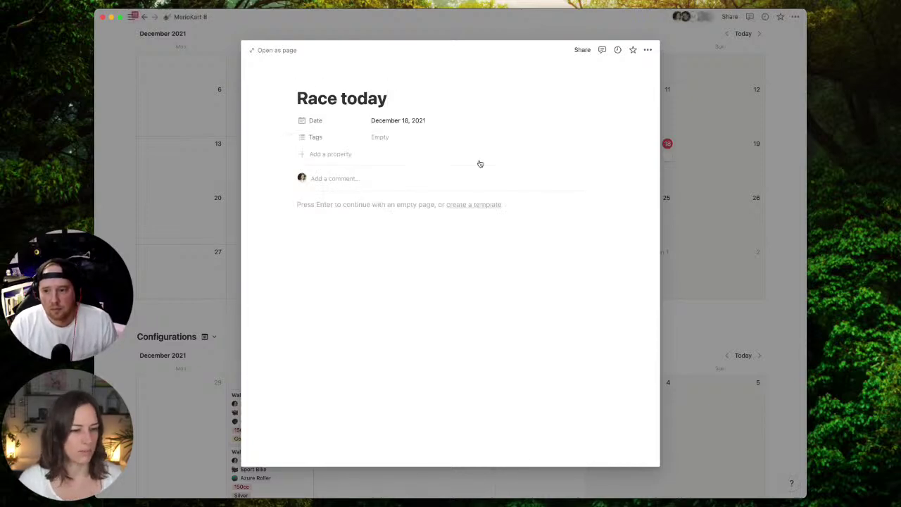
Add a relation property named Configuration to the Race today page, linked to the Configurations database.
{"action": "left_click", "coordinate": [343, 153]}
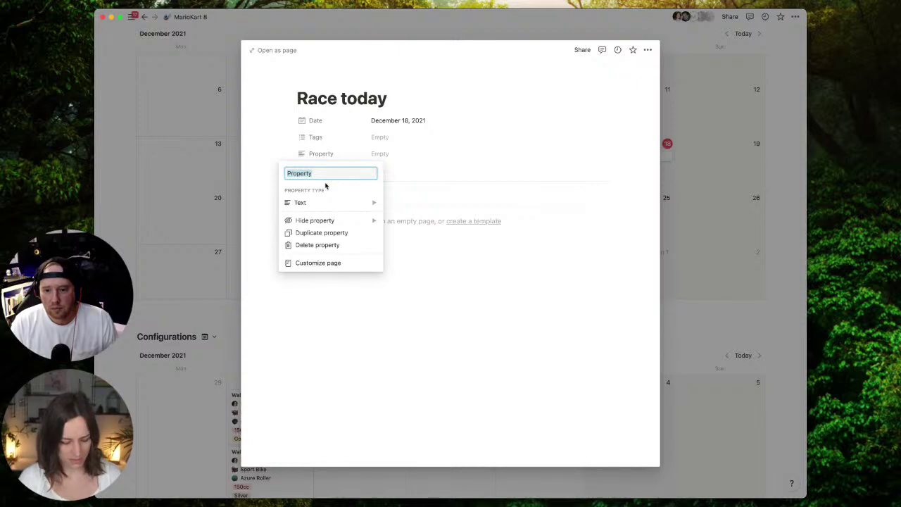
{"action": "type", "text": "Configuration"}
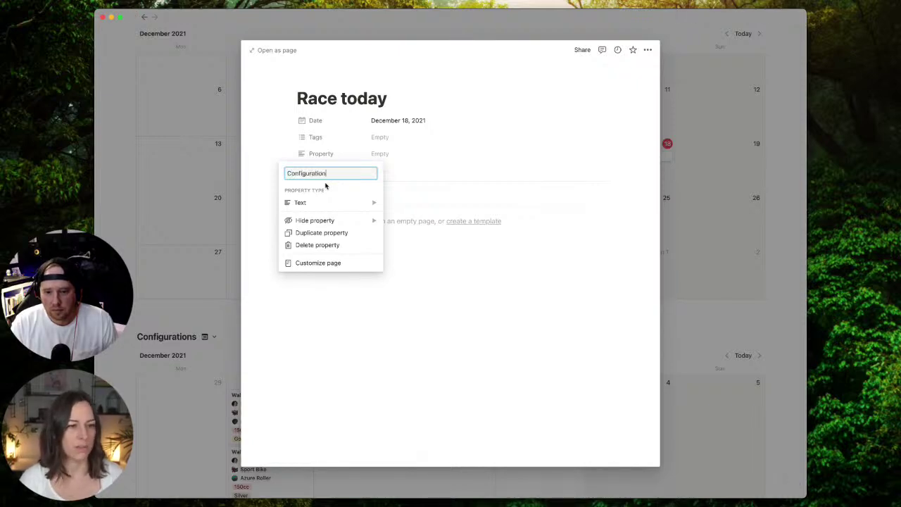
{"action": "mouse_move", "coordinate": [350, 206]}
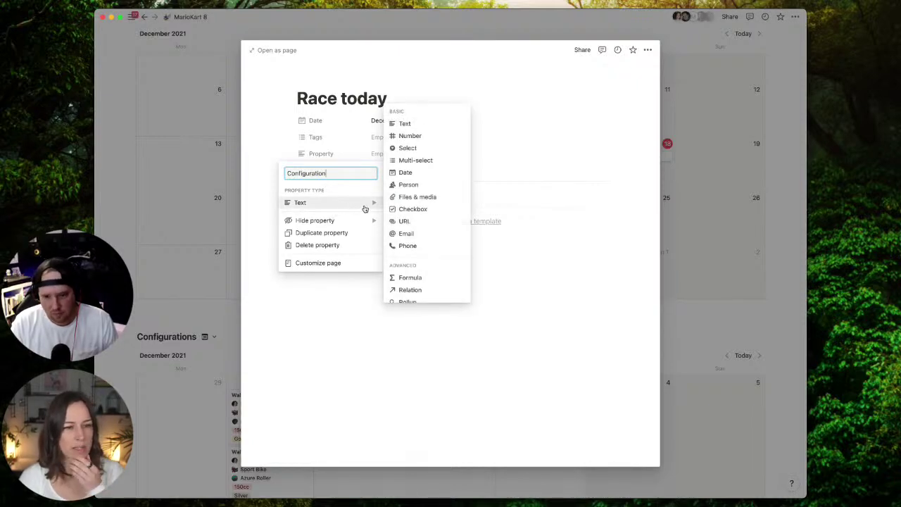
{"action": "left_click", "coordinate": [409, 290]}
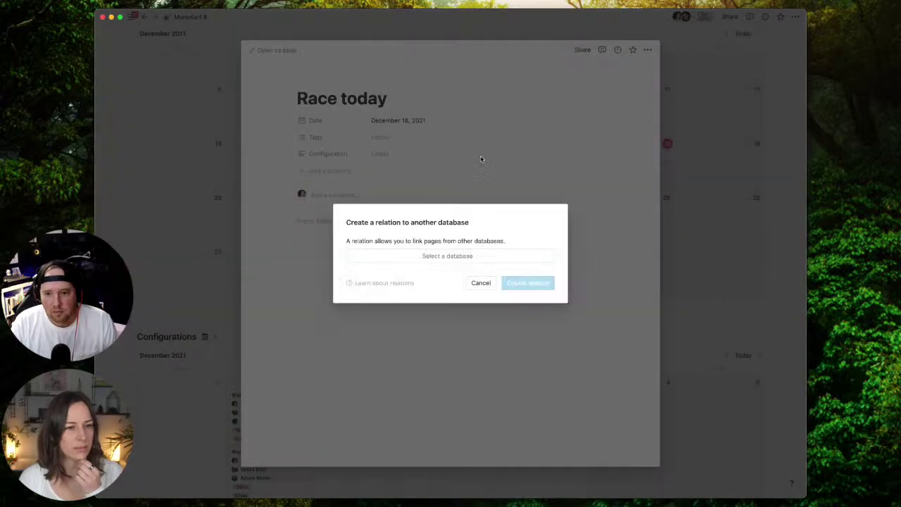
{"action": "left_click", "coordinate": [452, 257]}
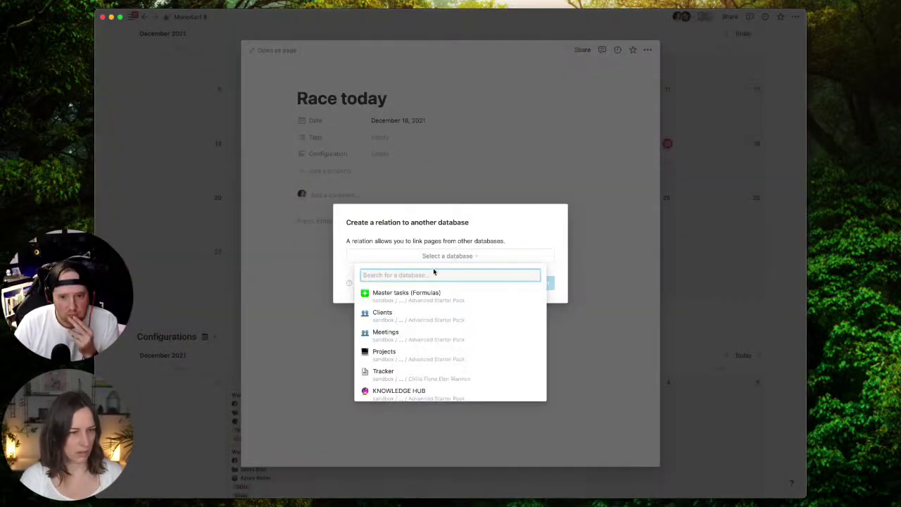
{"action": "type", "text": "conf"}
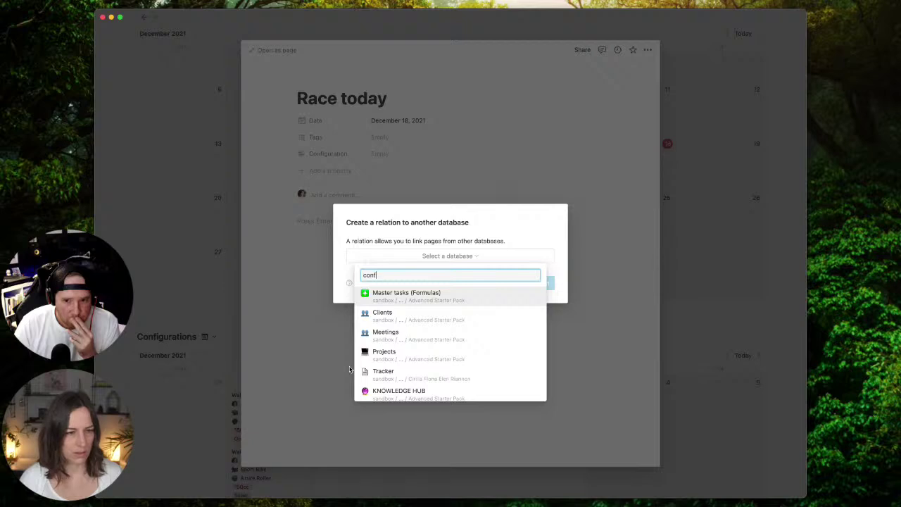
{"action": "type", "text": "ig"}
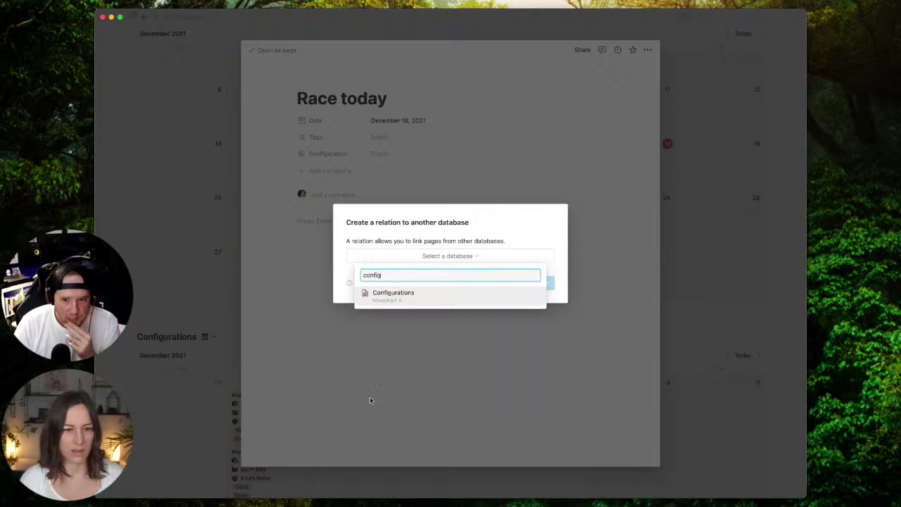
{"action": "left_click", "coordinate": [461, 296]}
{"action": "left_click", "coordinate": [528, 283]}
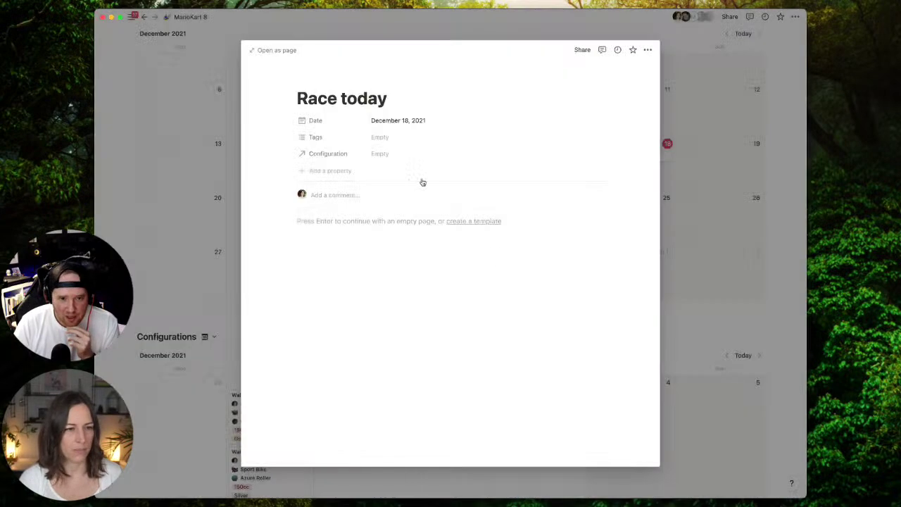
{"action": "left_click", "coordinate": [399, 155]}
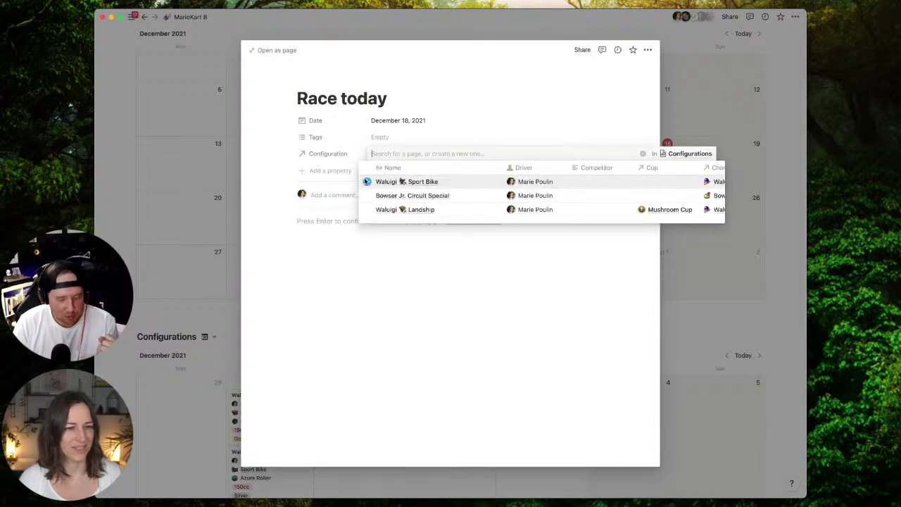
{"action": "left_click", "coordinate": [367, 209]}
{"action": "left_click", "coordinate": [682, 145]}
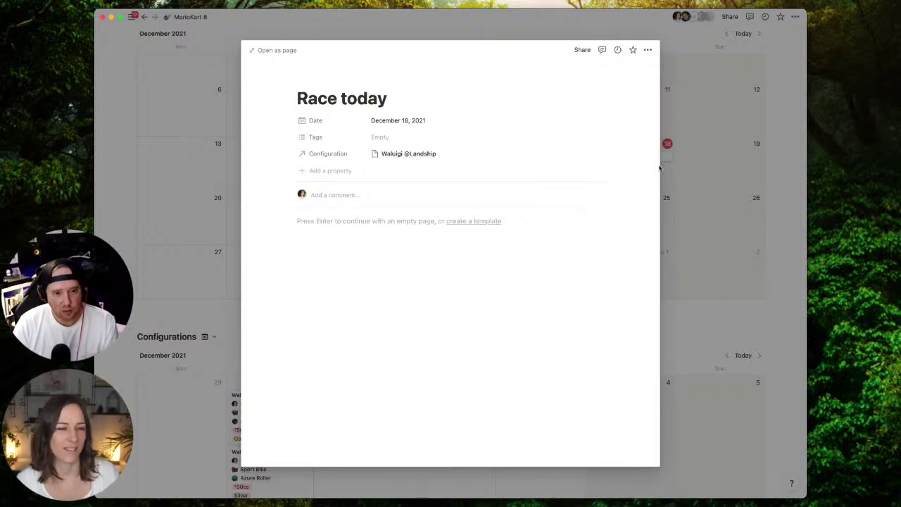
{"action": "left_click", "coordinate": [687, 186]}
Insert an inline calendar database between Races and Configurations and title it Grand Prix.
{"action": "scroll", "coordinate": [701, 70], "scroll_direction": "up", "scroll_amount": 2}
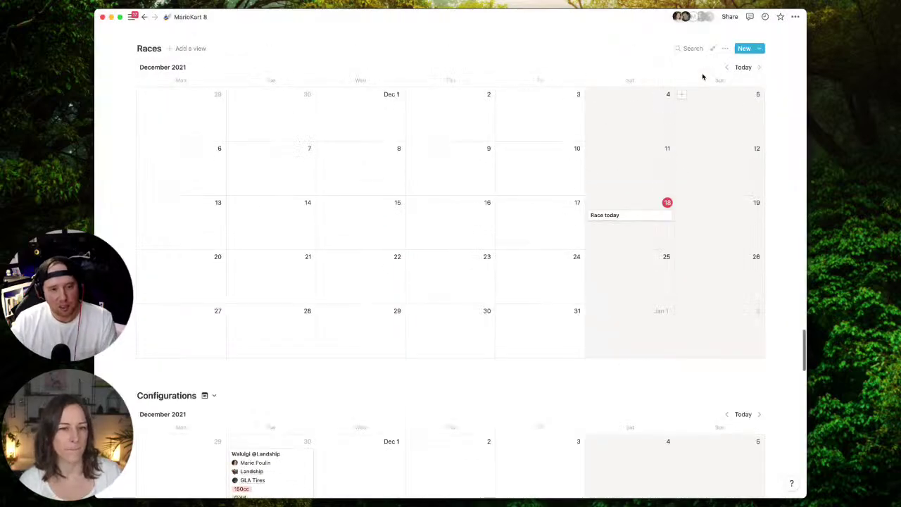
{"action": "scroll", "coordinate": [627, 214], "scroll_direction": "up", "scroll_amount": 1}
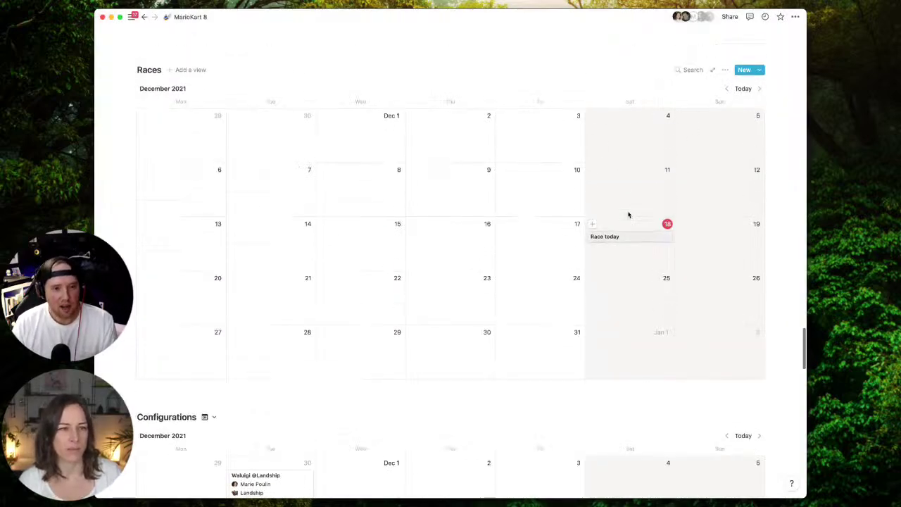
{"action": "left_click", "coordinate": [167, 395]}
{"action": "key", "text": "Return"}
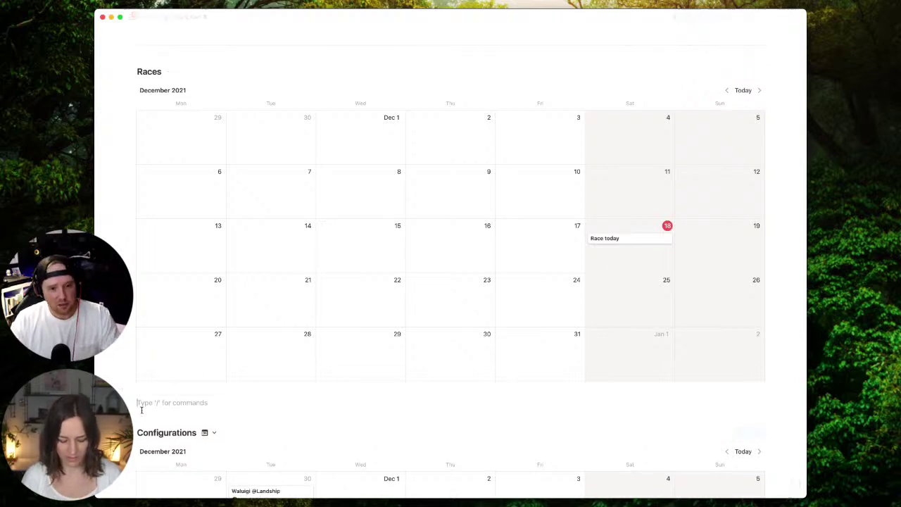
{"action": "type", "text": "/"}
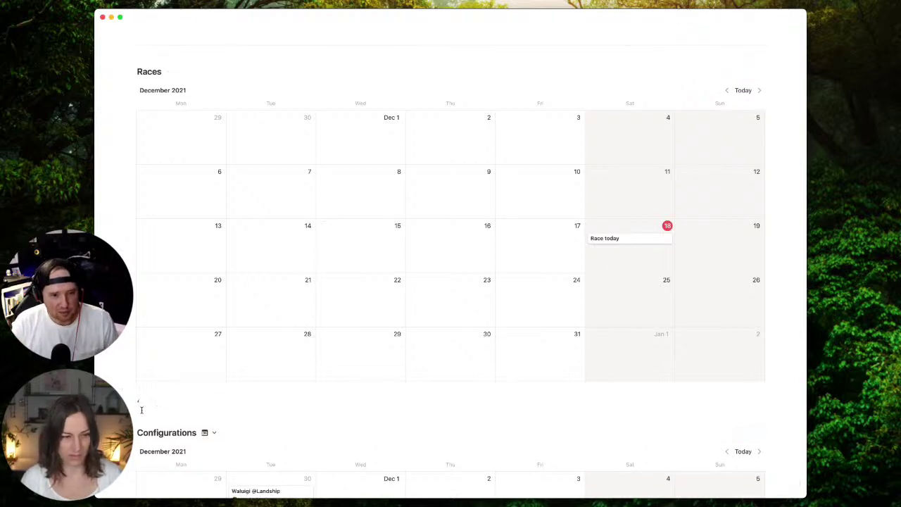
{"action": "key", "text": "BackSpace"}
{"action": "type", "text": "/calen"}
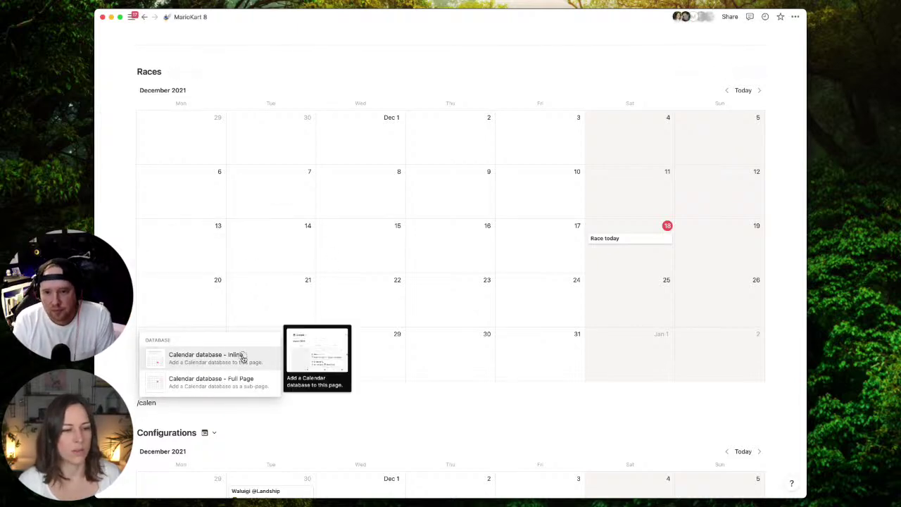
{"action": "left_click", "coordinate": [189, 356]}
{"action": "type", "text": "G"}
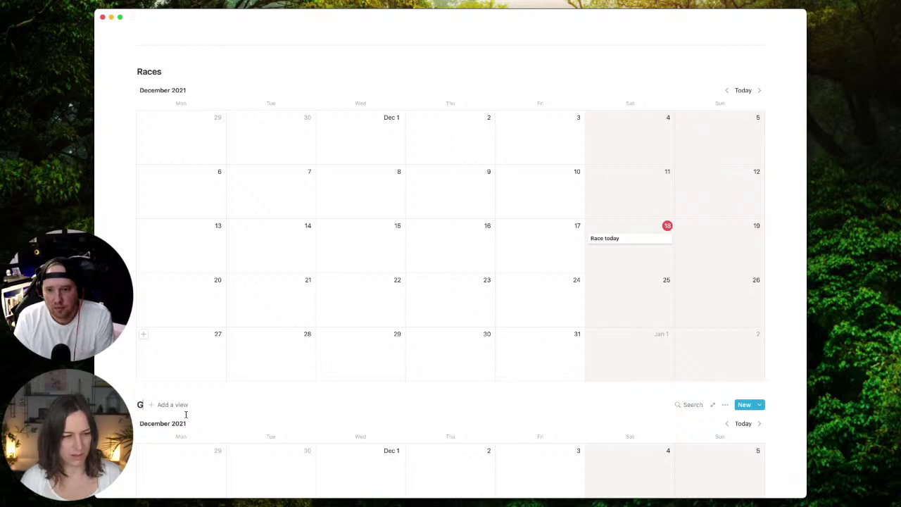
{"action": "type", "text": "rand Prix"}
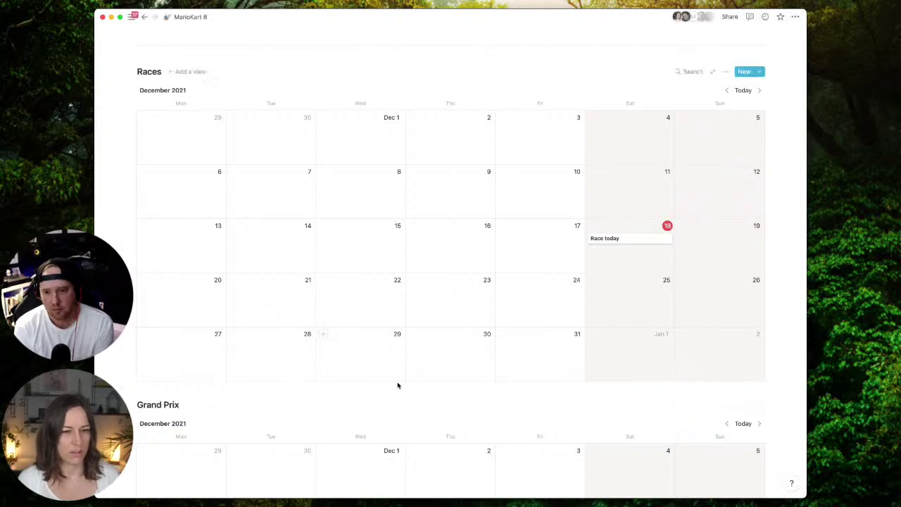
Add a table view to the Races database, leaving the view name blank.
{"action": "scroll", "coordinate": [398, 382], "scroll_direction": "down", "scroll_amount": 3}
{"action": "scroll", "coordinate": [478, 324], "scroll_direction": "up", "scroll_amount": 3}
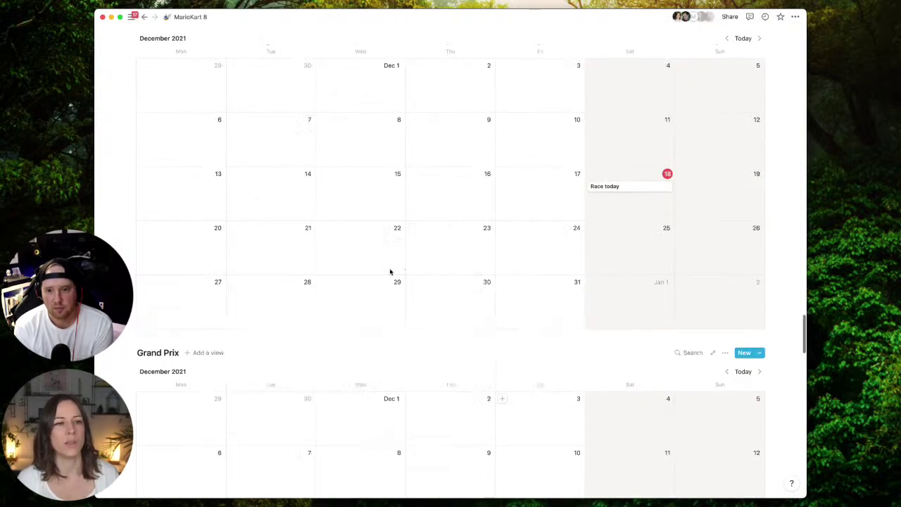
{"action": "left_click", "coordinate": [189, 83]}
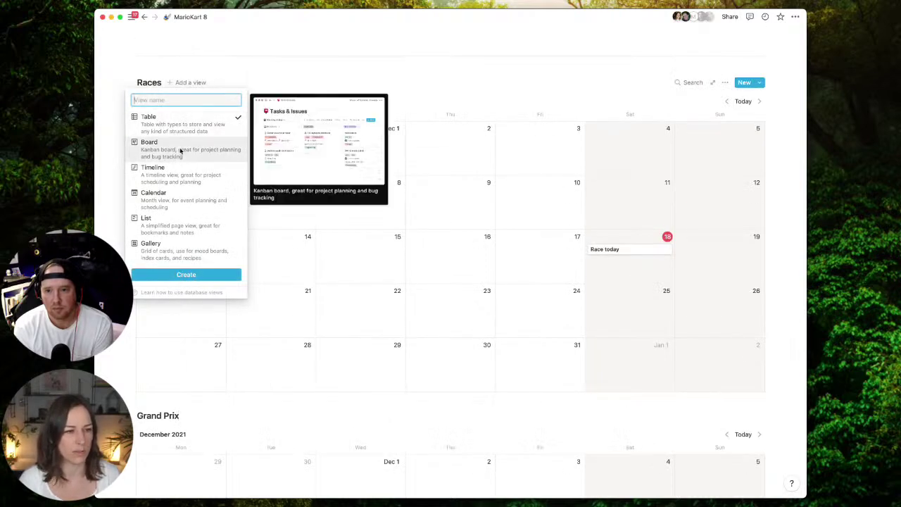
{"action": "key", "text": "Return"}
Create a new entry on December 18 in the Grand Prix calendar.
{"action": "scroll", "coordinate": [380, 138], "scroll_direction": "down", "scroll_amount": 5}
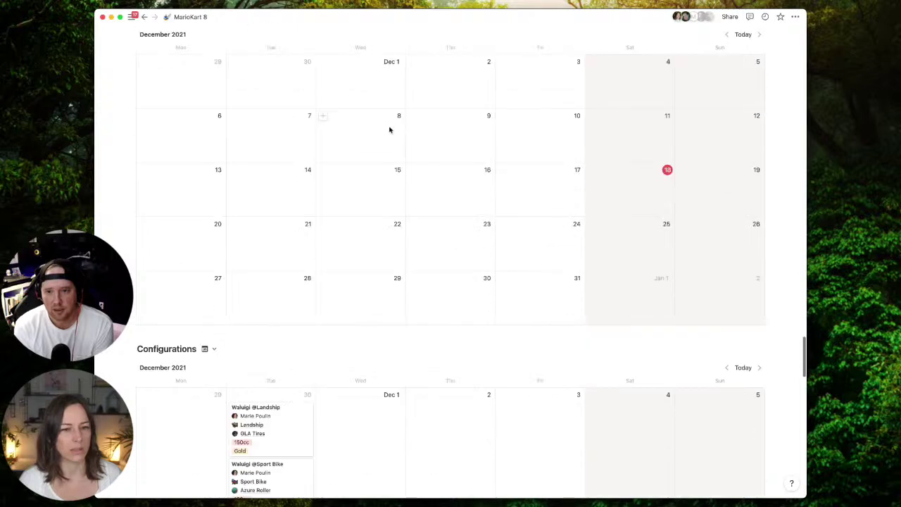
{"action": "scroll", "coordinate": [478, 133], "scroll_direction": "up", "scroll_amount": 2}
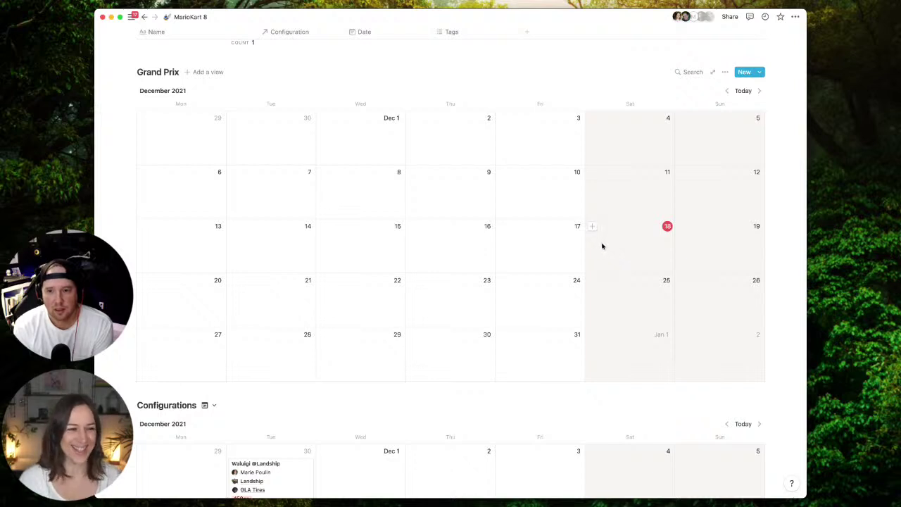
{"action": "scroll", "coordinate": [601, 240], "scroll_direction": "down", "scroll_amount": 1}
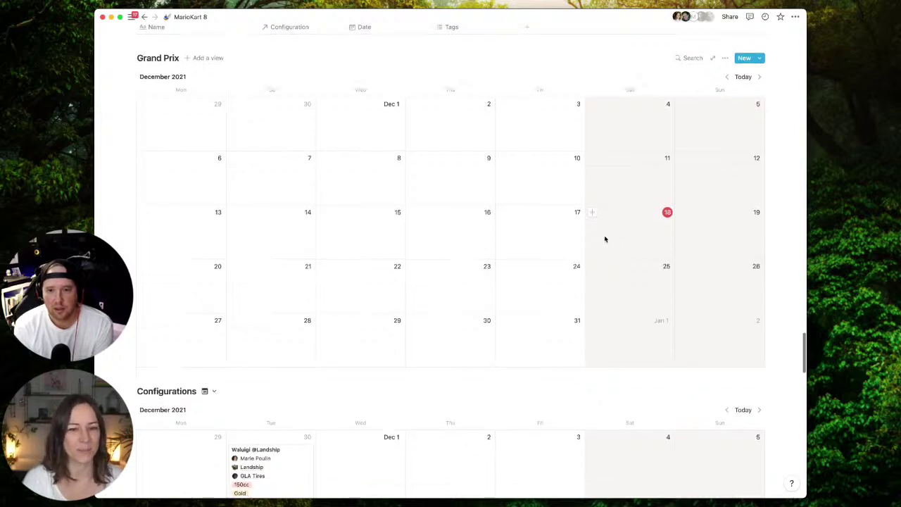
{"action": "left_click", "coordinate": [591, 214]}
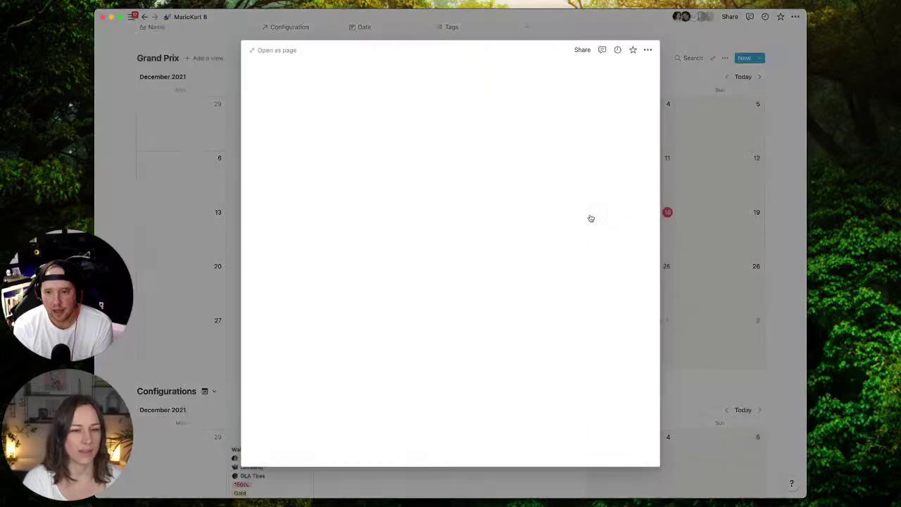
Add a relation property to the new Grand Prix entry, linked to the Races database.
{"action": "left_click", "coordinate": [317, 154]}
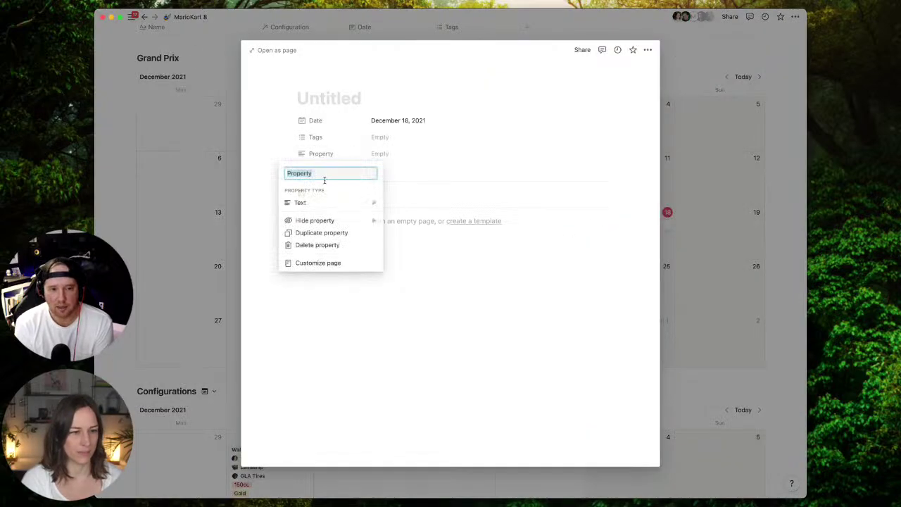
{"action": "left_click", "coordinate": [324, 200]}
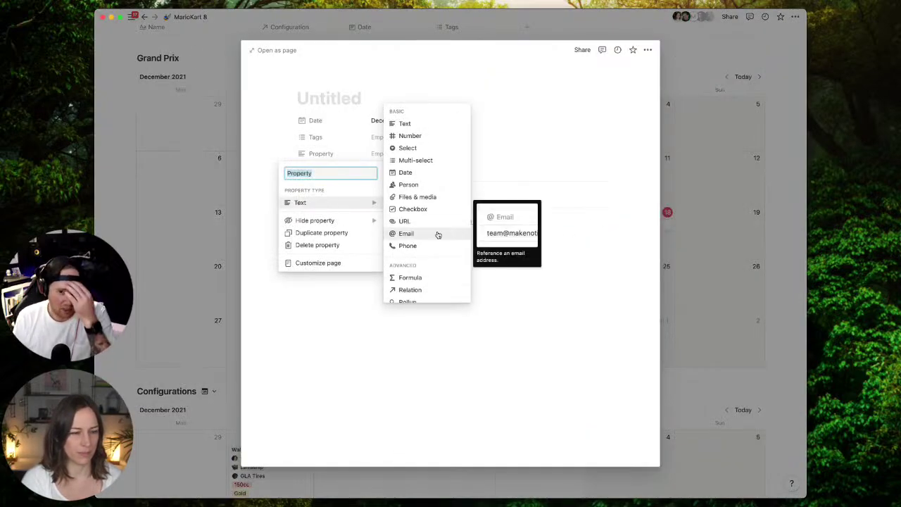
{"action": "left_click", "coordinate": [412, 289]}
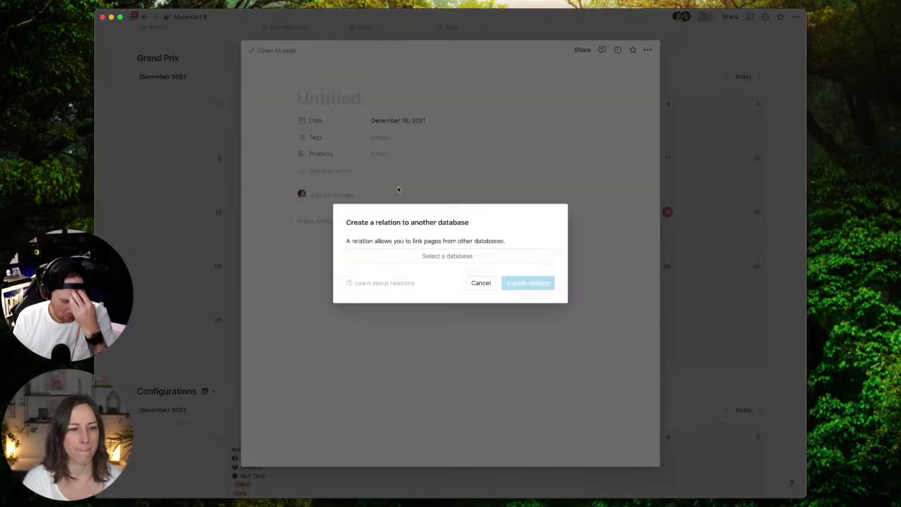
{"action": "left_click", "coordinate": [440, 256]}
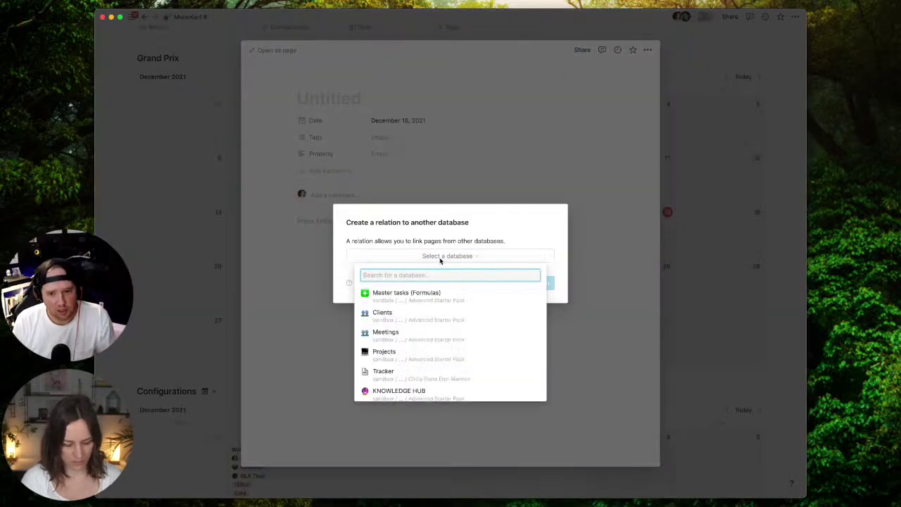
{"action": "type", "text": "g"}
{"action": "key", "text": "BackSpace"}
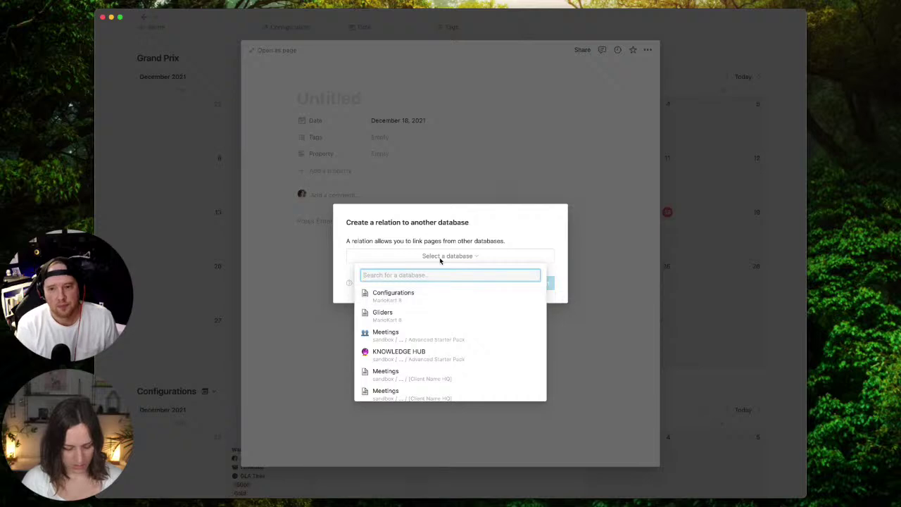
{"action": "type", "text": "race"}
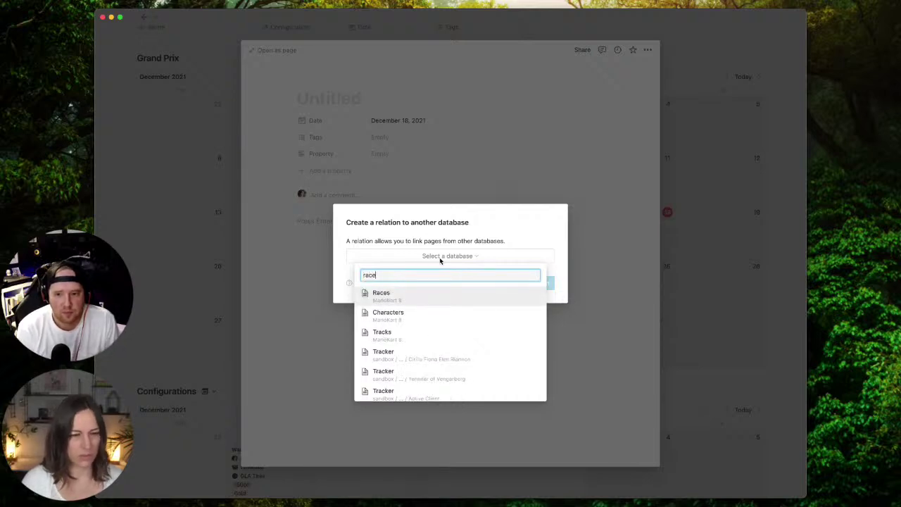
{"action": "left_click", "coordinate": [436, 298]}
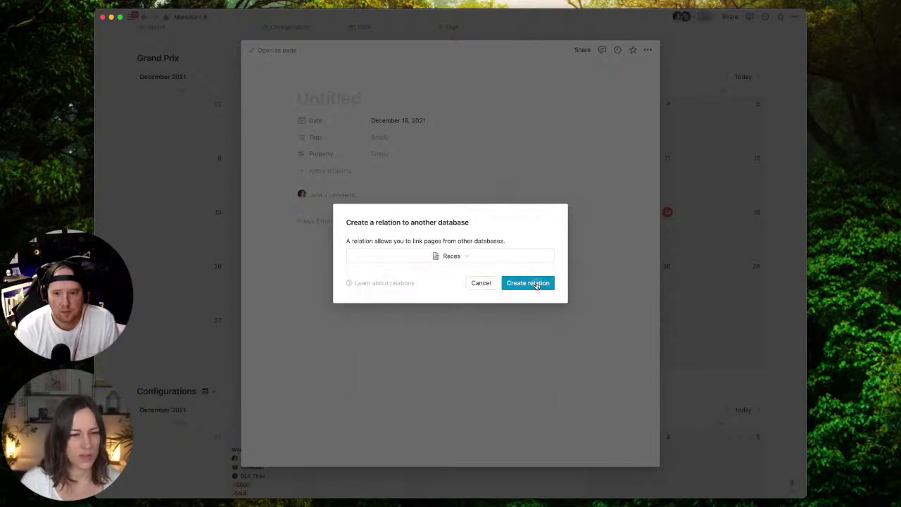
{"action": "left_click", "coordinate": [527, 283]}
Rename the Grand Prix entry's new relation property to Races.
{"action": "left_click", "coordinate": [381, 155]}
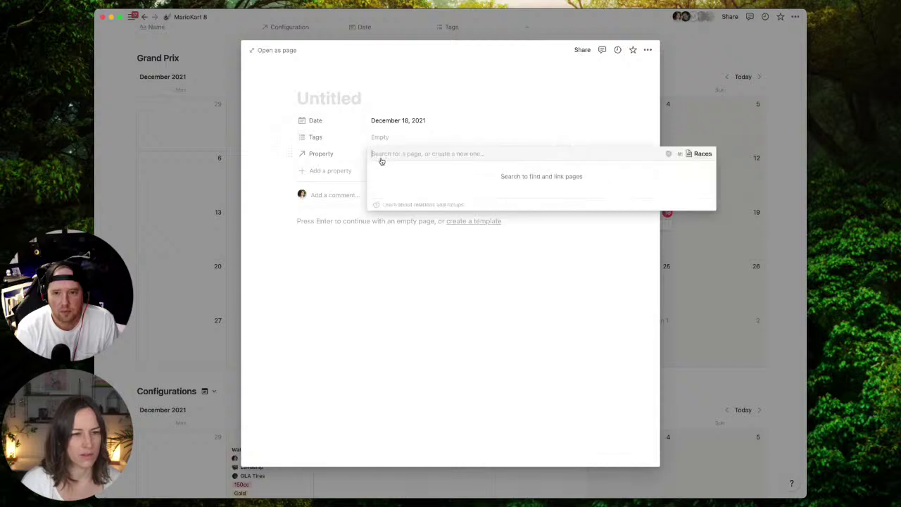
{"action": "left_click", "coordinate": [341, 156]}
{"action": "left_click", "coordinate": [334, 155]}
{"action": "type", "text": "Ra"}
{"action": "mouse_move", "coordinate": [312, 223]}
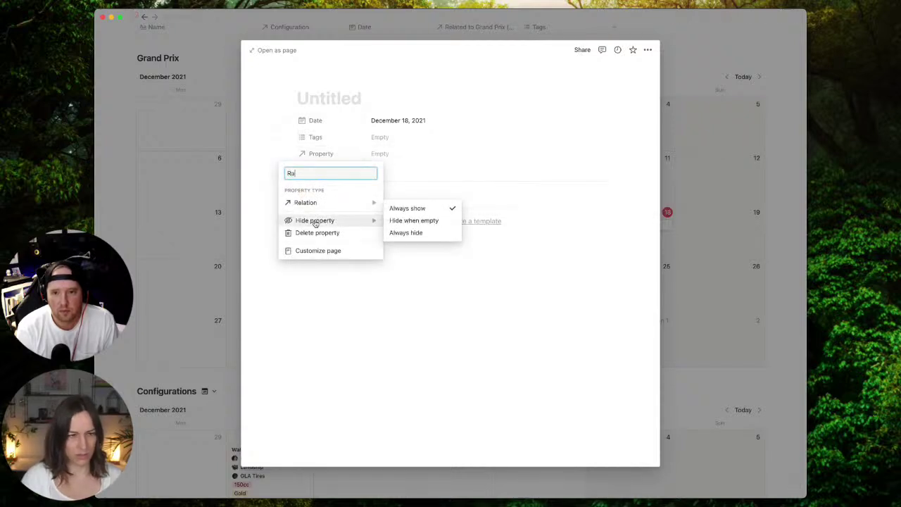
{"action": "key", "text": "Return"}
Title the new Grand Prix entry "200cc Banana Cup".
{"action": "left_click", "coordinate": [344, 100]}
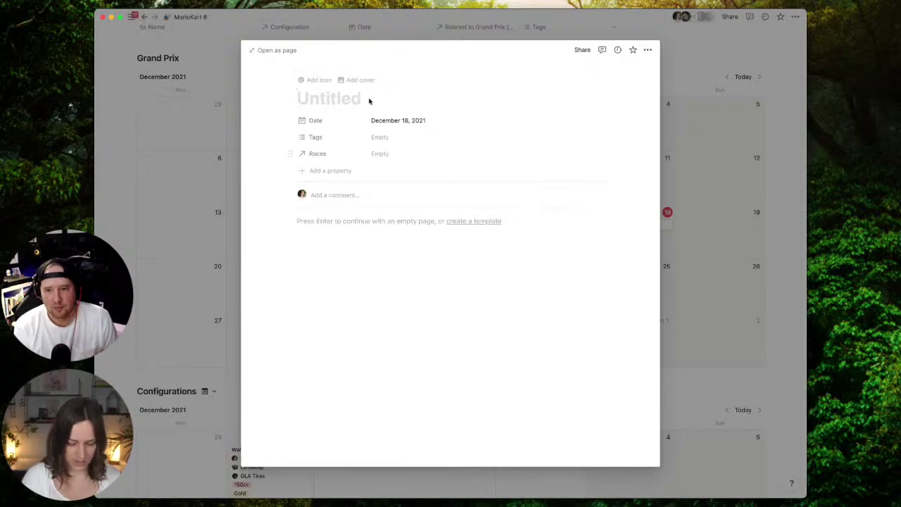
{"action": "type", "text": "200cc "}
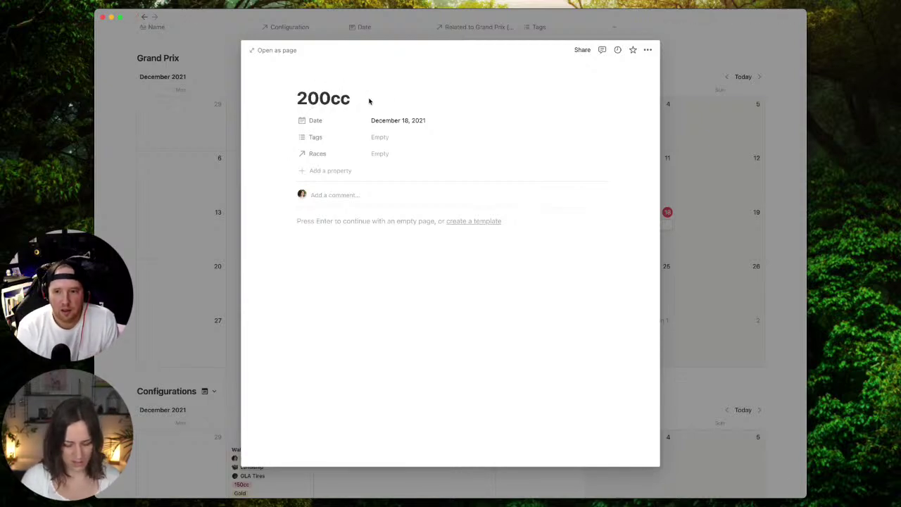
{"action": "type", "text": "Banane"}
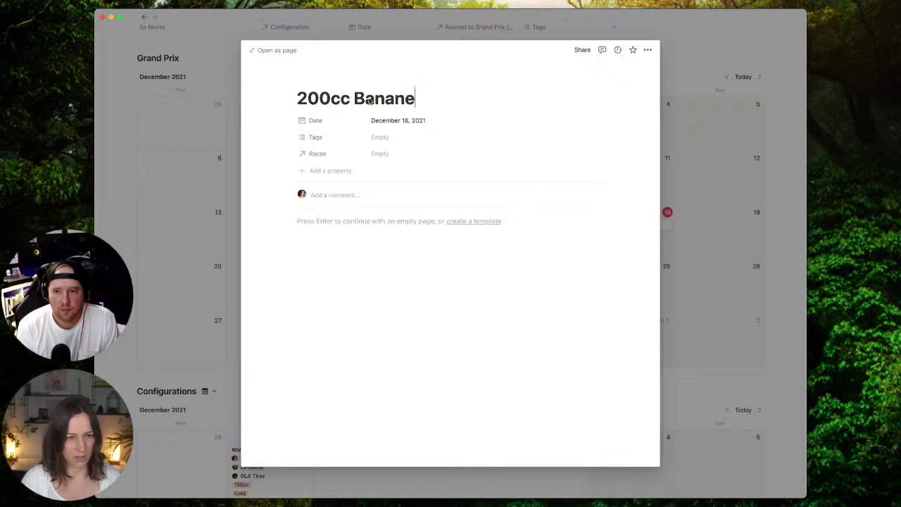
{"action": "key", "text": "BackSpace"}
{"action": "type", "text": "a Cup"}
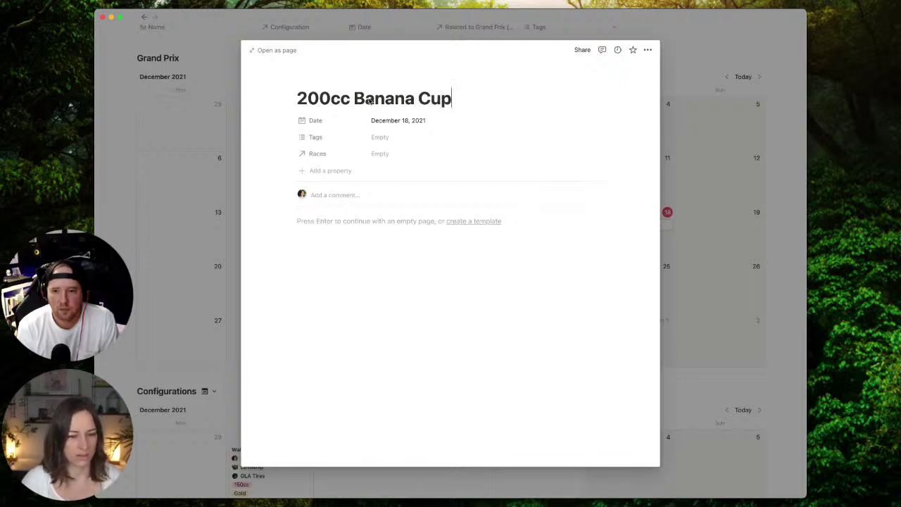
Try to replace "Banana Cup" in the entry's title with a mention of a banana cup page.
{"action": "key", "text": "alt+shift+Left"}
{"action": "key", "text": "alt+shift+Left"}
{"action": "type", "text": "@"}
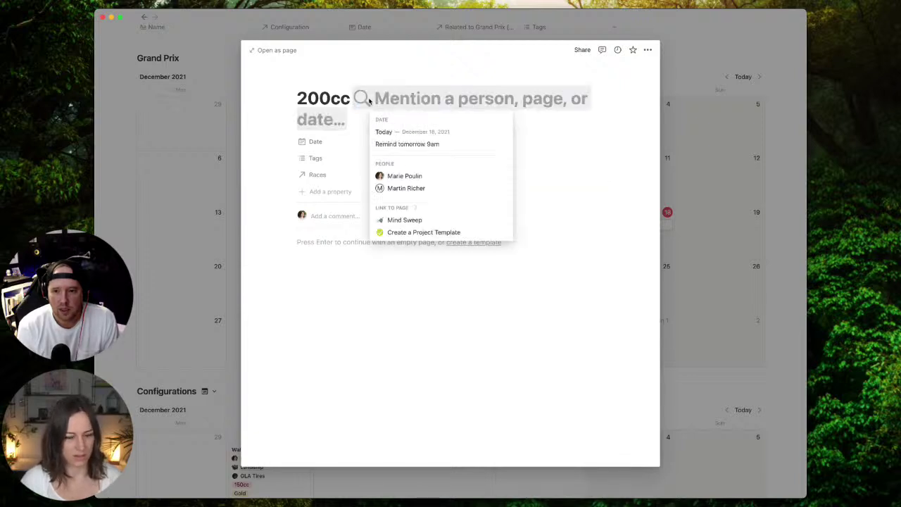
{"action": "type", "text": "banana cu"}
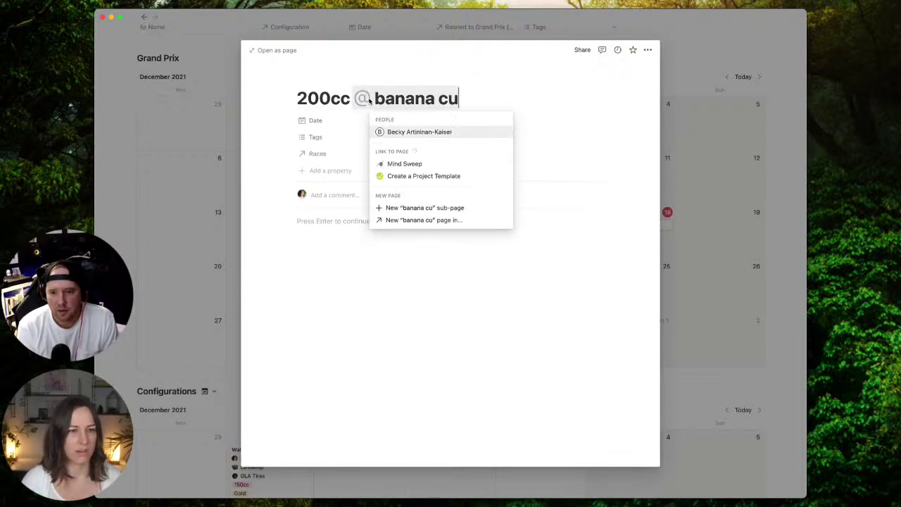
{"action": "type", "text": "p"}
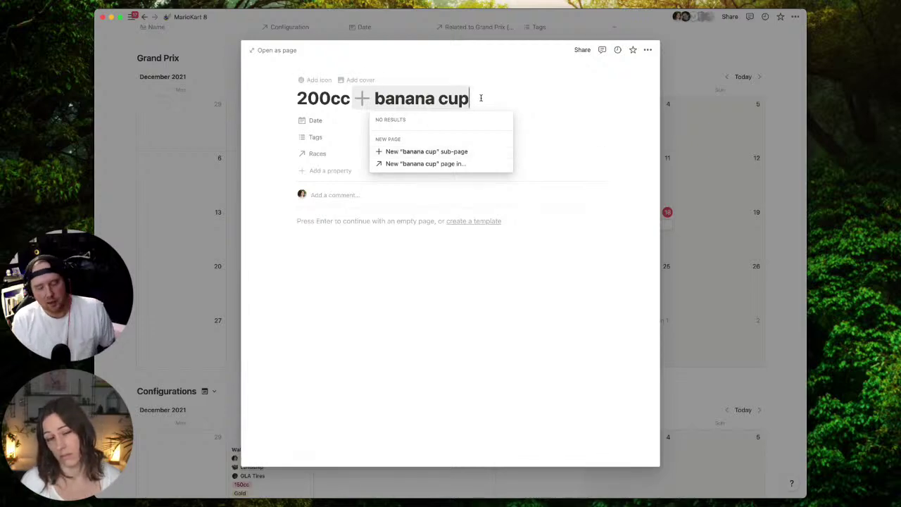
{"action": "key", "text": "BackSpace"}
{"action": "key", "text": "BackSpace"}
{"action": "key", "text": "BackSpace"}
{"action": "key", "text": "BackSpace"}
{"action": "key", "text": "BackSpace"}
{"action": "key", "text": "BackSpace"}
{"action": "key", "text": "BackSpace"}
{"action": "key", "text": "BackSpace"}
{"action": "key", "text": "BackSpace"}
{"action": "key", "text": "BackSpace"}
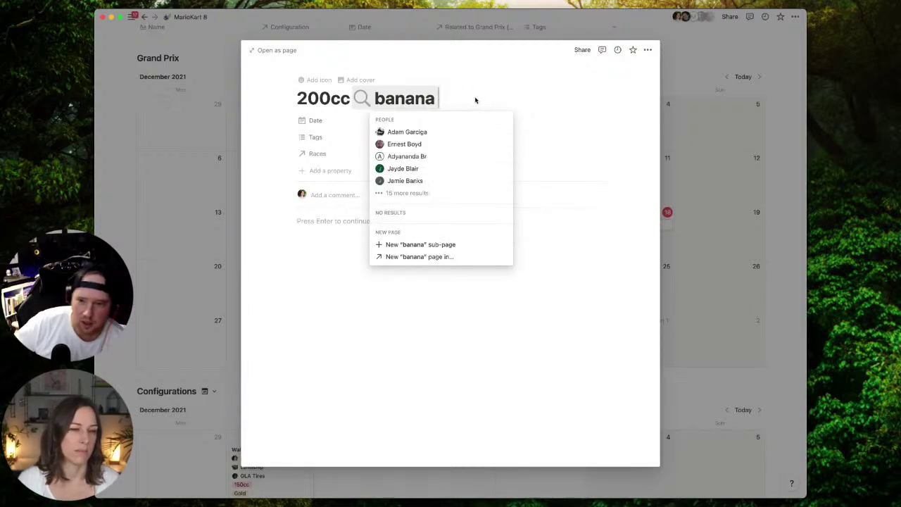
{"action": "key", "text": "Escape"}
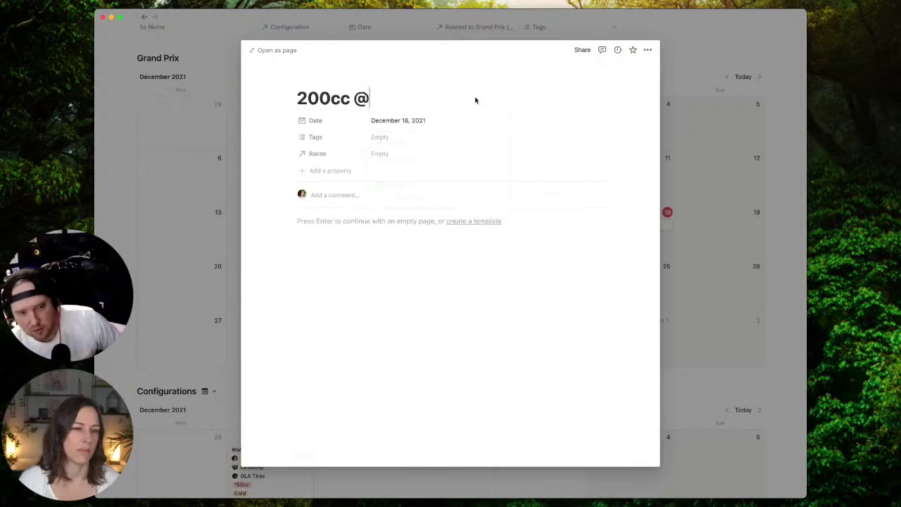
Complete the Grand Prix entry's title as "200cc Circuit".
{"action": "key", "text": "BackSpace"}
{"action": "type", "text": "C"}
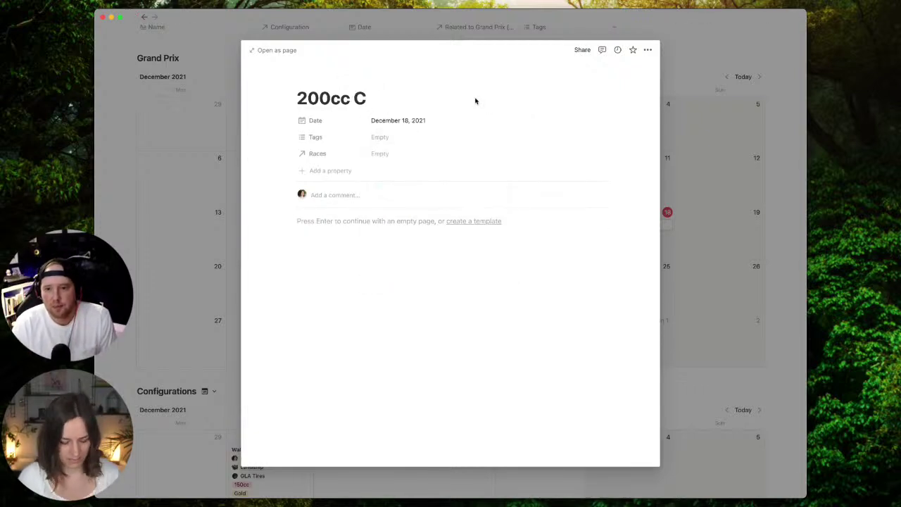
{"action": "type", "text": "ircuit"}
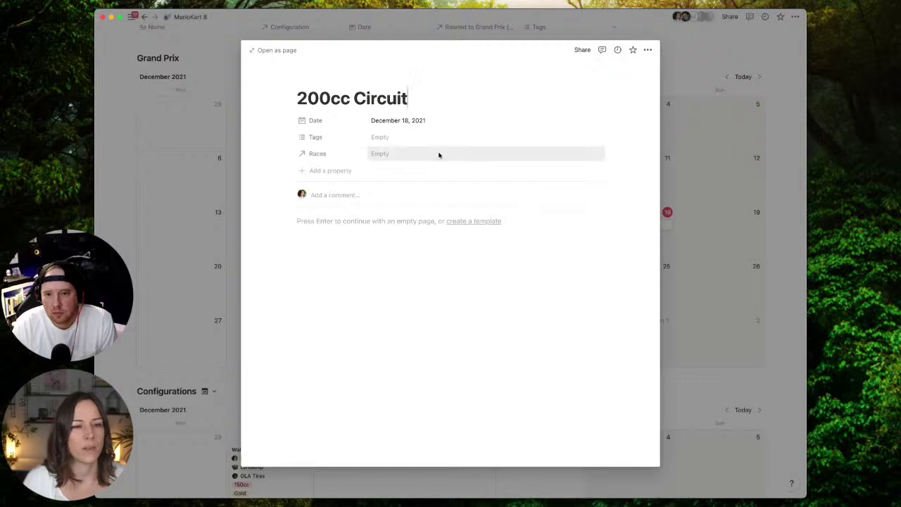
Link the Race today entry in the 200cc Circuit entry's Races relation and close the entry.
{"action": "left_click", "coordinate": [439, 154]}
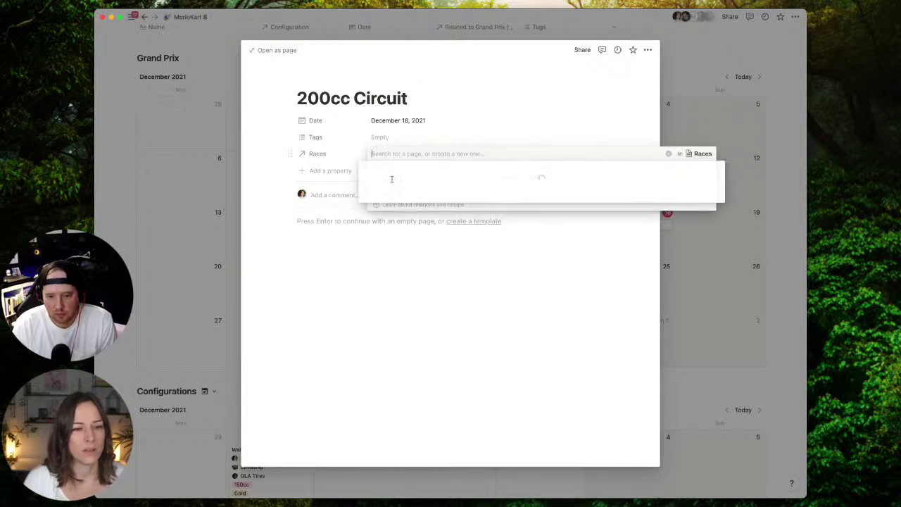
{"action": "left_click", "coordinate": [375, 256]}
{"action": "left_click", "coordinate": [659, 229]}
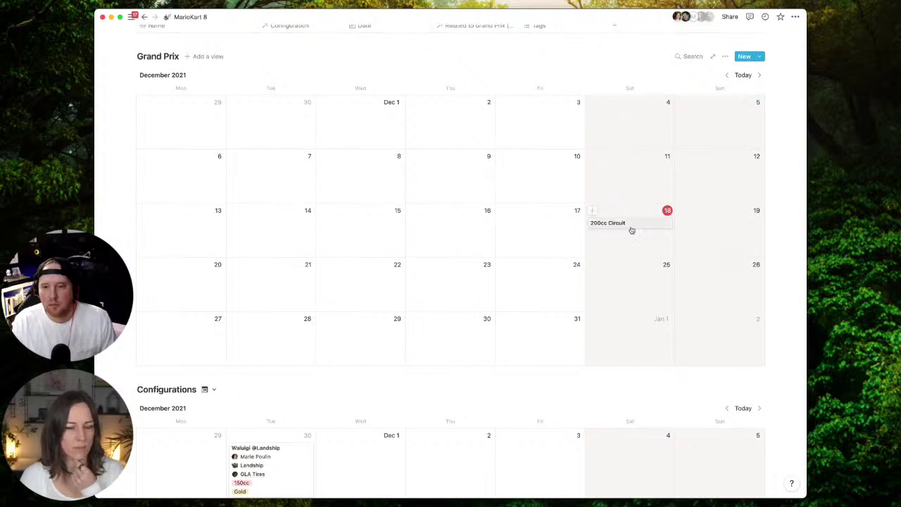
Rename the Grand Prix relation property in the Race today entry to "Grand Prix" and close the entry.
{"action": "scroll", "coordinate": [593, 214], "scroll_direction": "down", "scroll_amount": 1}
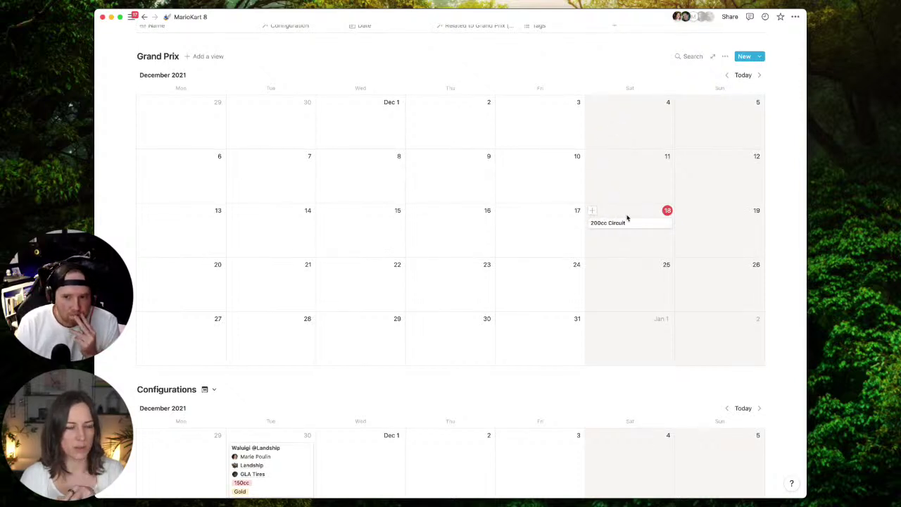
{"action": "scroll", "coordinate": [627, 228], "scroll_direction": "up", "scroll_amount": 5}
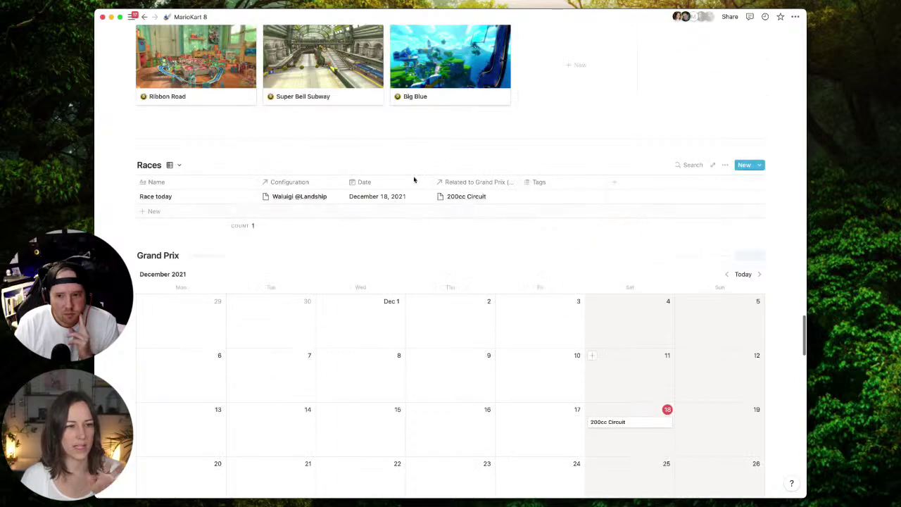
{"action": "scroll", "coordinate": [518, 231], "scroll_direction": "down", "scroll_amount": 3}
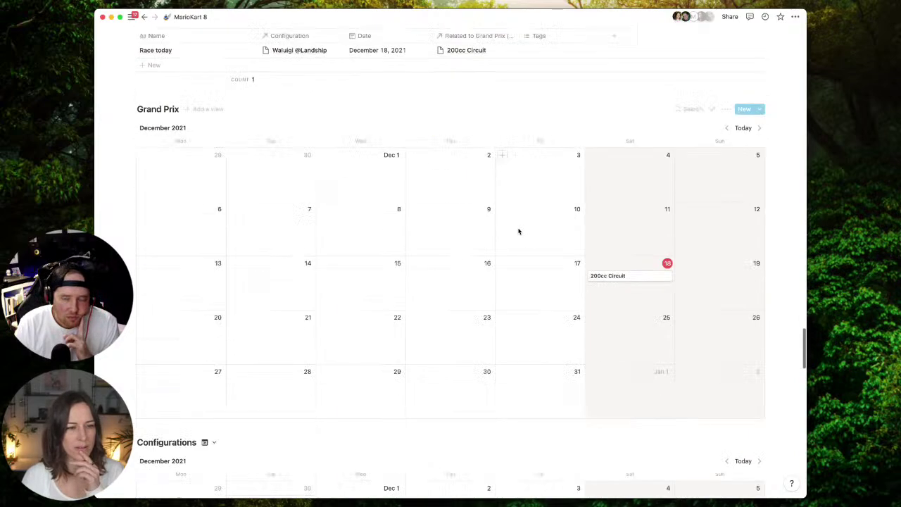
{"action": "scroll", "coordinate": [520, 229], "scroll_direction": "up", "scroll_amount": 2}
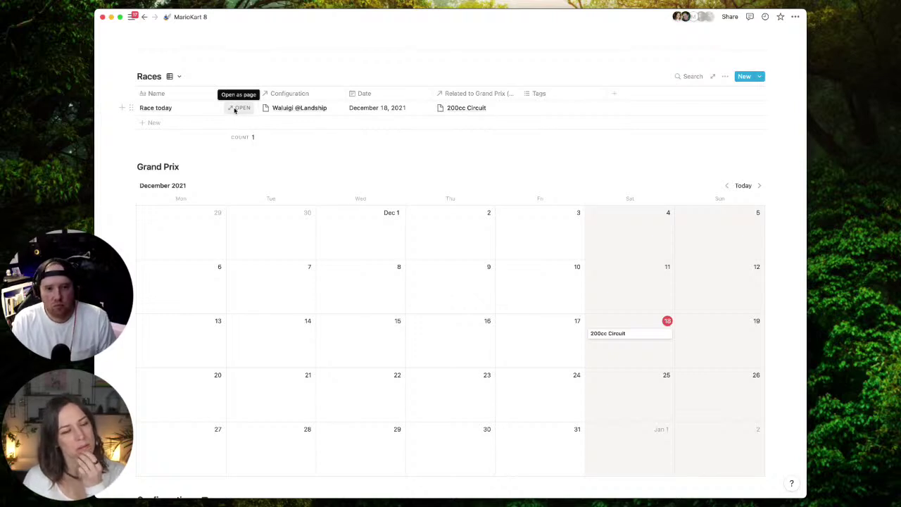
{"action": "left_click", "coordinate": [236, 109]}
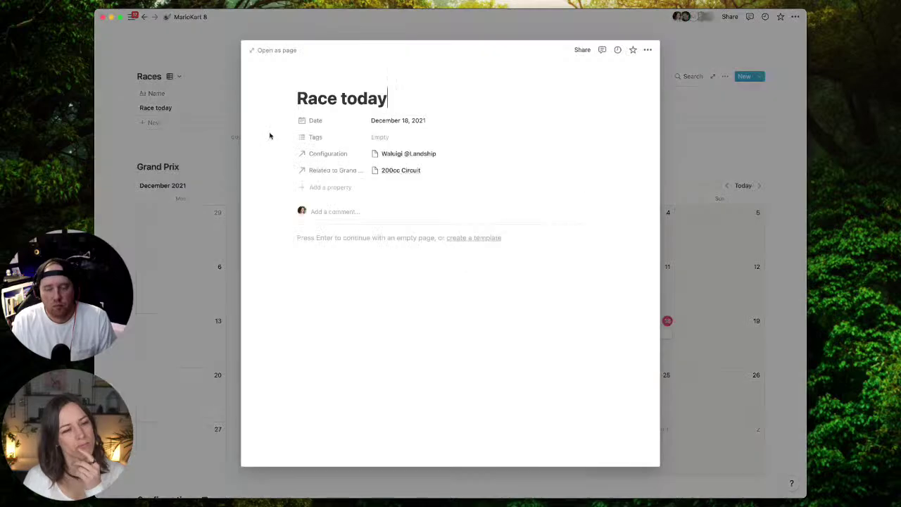
{"action": "left_click", "coordinate": [351, 173]}
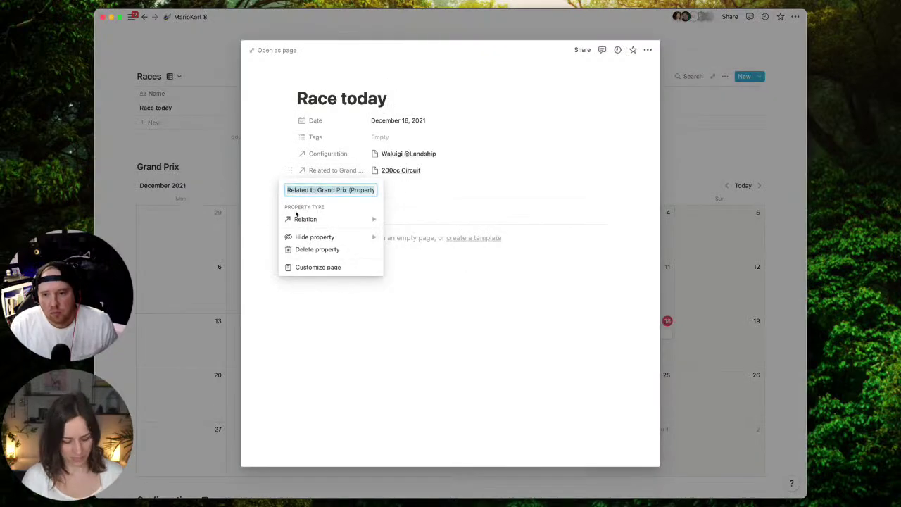
{"action": "type", "text": "F"}
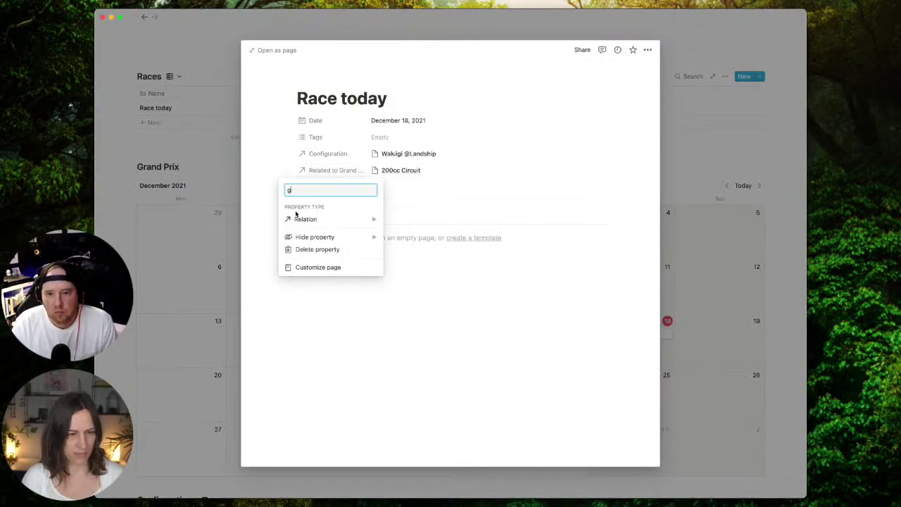
{"action": "key", "text": "BackSpace"}
{"action": "key", "text": "BackSpace"}
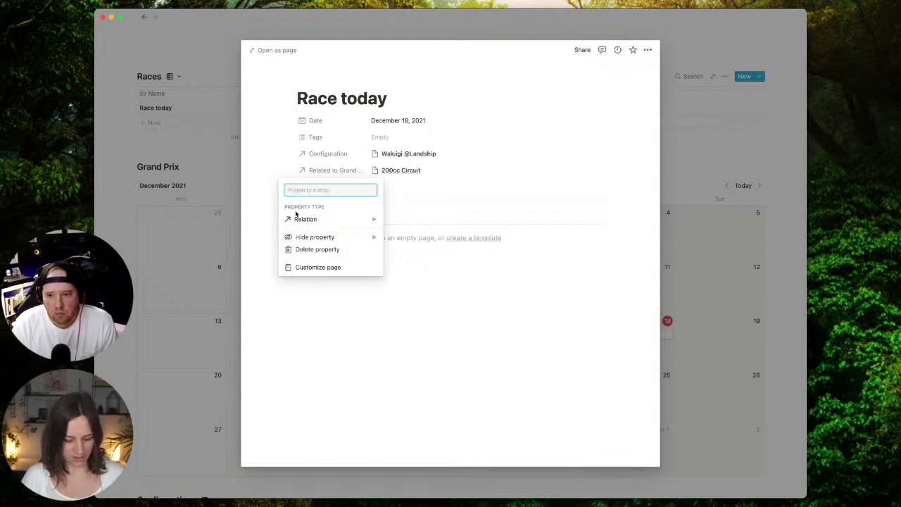
{"action": "type", "text": "Grand Prix"}
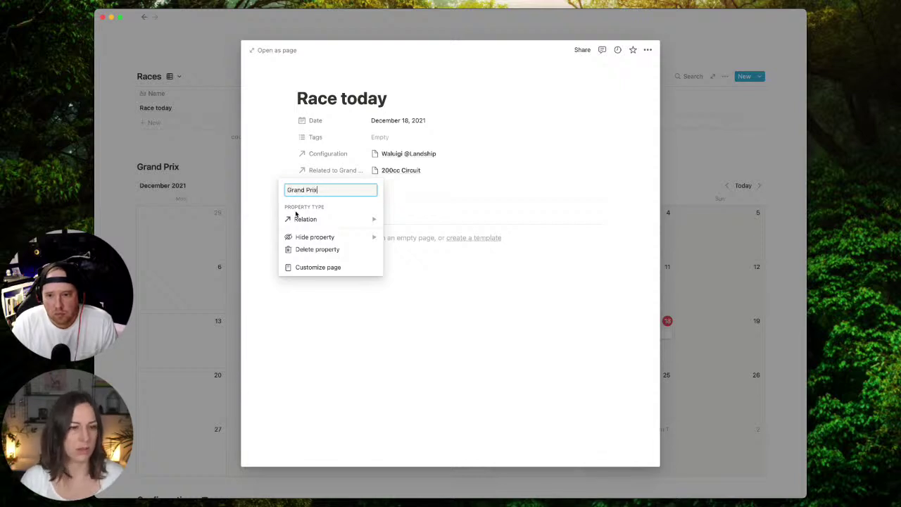
{"action": "left_click", "coordinate": [426, 302]}
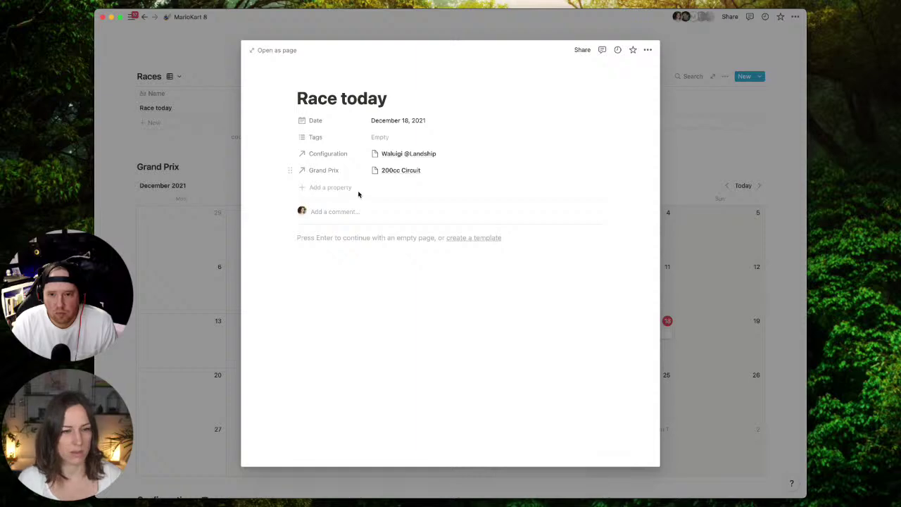
{"action": "left_click", "coordinate": [682, 89]}
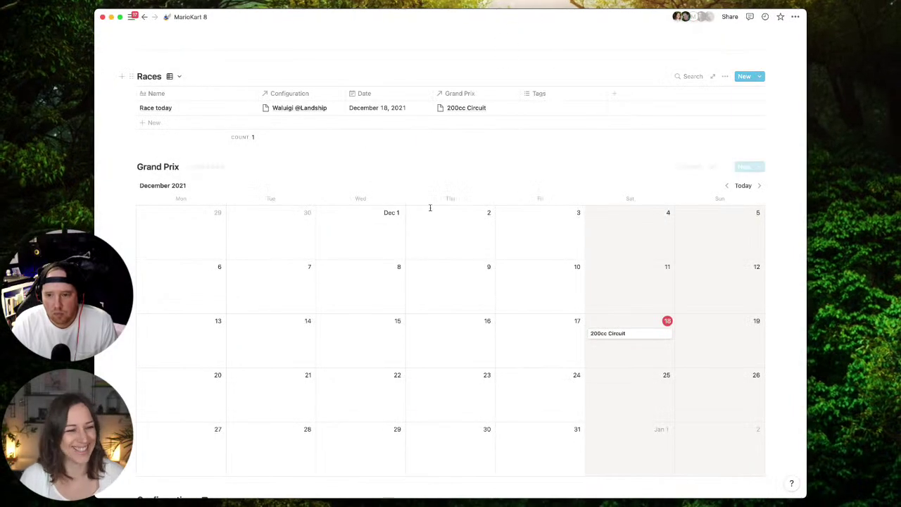
Show the Races and Tags properties on the Grand Prix calendar's entries.
{"action": "left_click", "coordinate": [725, 167]}
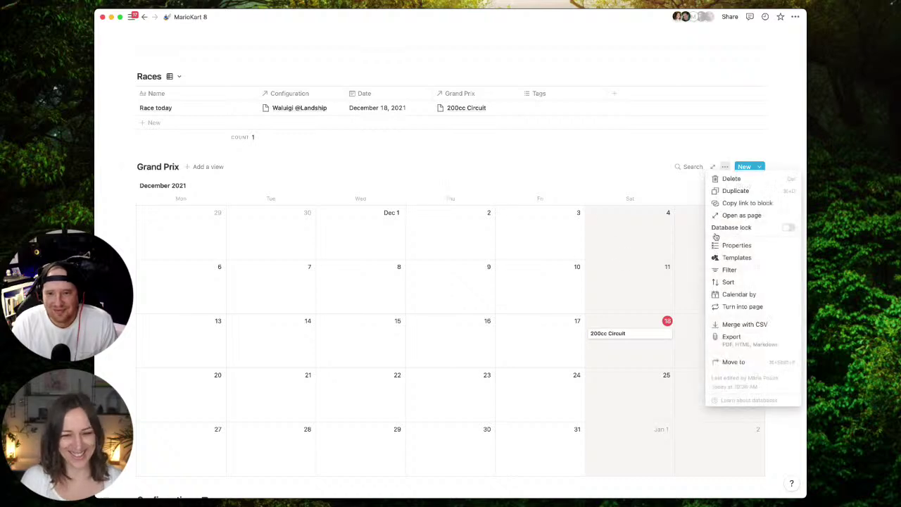
{"action": "left_click", "coordinate": [733, 244]}
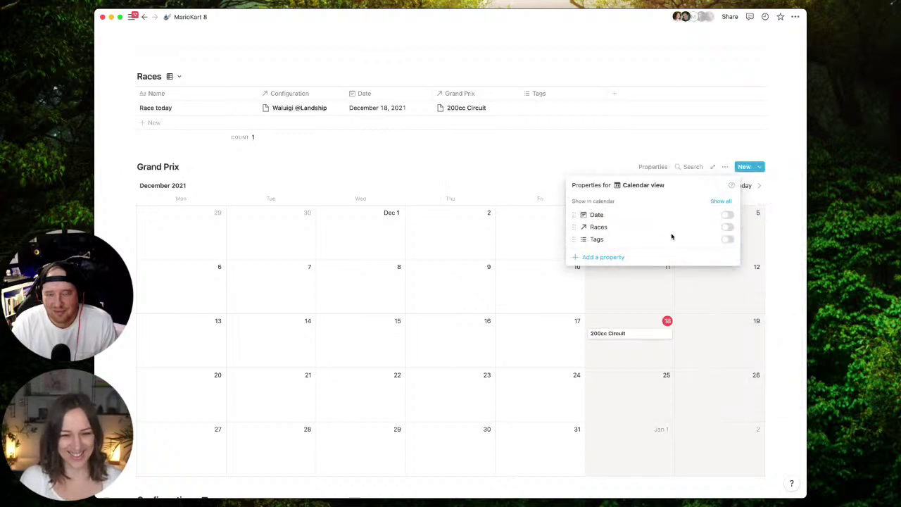
{"action": "left_click", "coordinate": [726, 227]}
{"action": "left_click", "coordinate": [727, 240]}
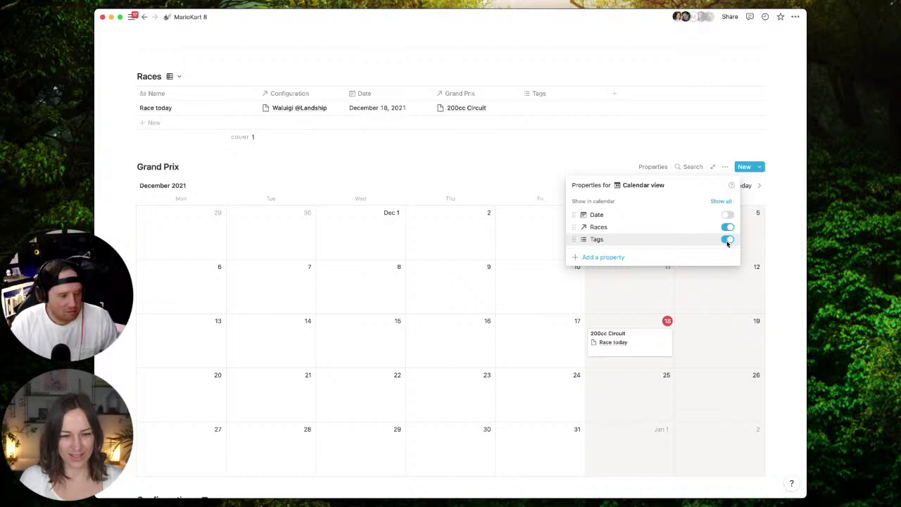
{"action": "left_click", "coordinate": [690, 298]}
Review the properties of the Bowser Jr. Circuit Special entry in the Configurations calendar, and close it.
{"action": "scroll", "coordinate": [690, 300], "scroll_direction": "down", "scroll_amount": 5}
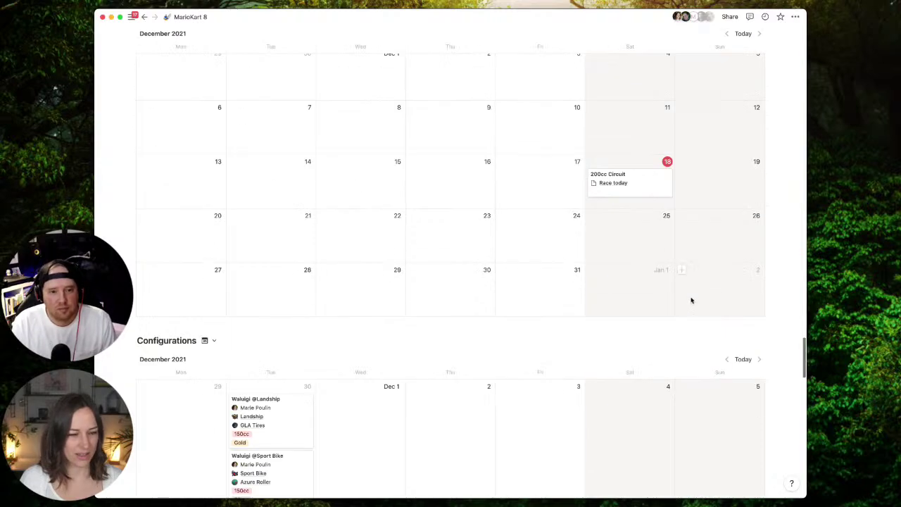
{"action": "scroll", "coordinate": [690, 299], "scroll_direction": "down", "scroll_amount": 2}
{"action": "left_click", "coordinate": [655, 338]}
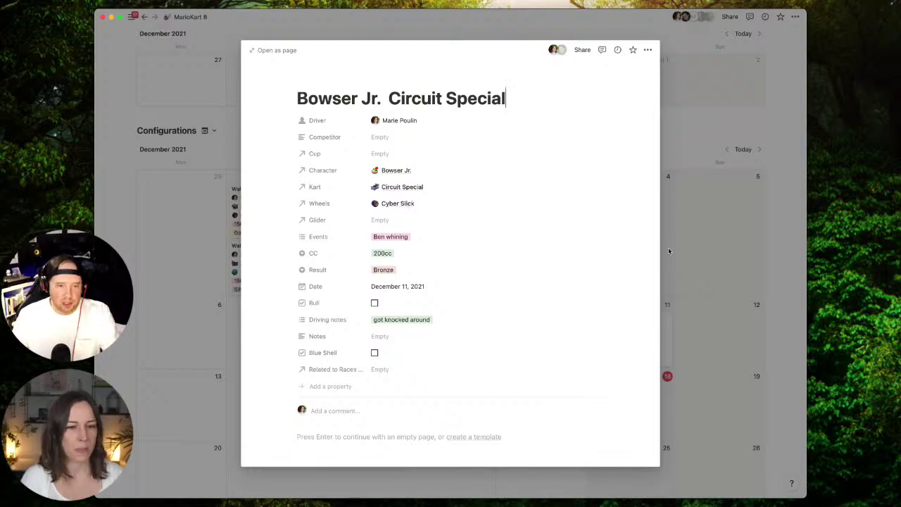
{"action": "left_click", "coordinate": [662, 198]}
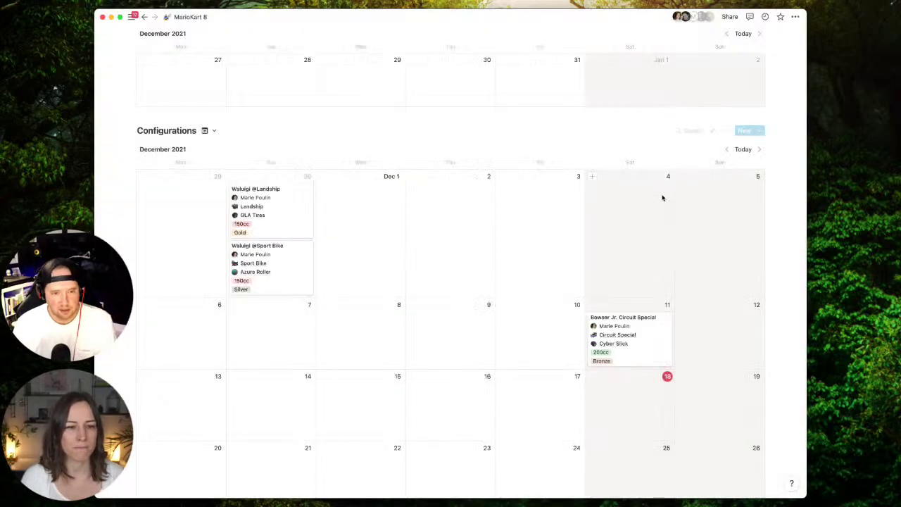
Add a new text property with the default name to the 200cc Circuit entry in the Grand Prix calendar.
{"action": "scroll", "coordinate": [463, 209], "scroll_direction": "up", "scroll_amount": 5}
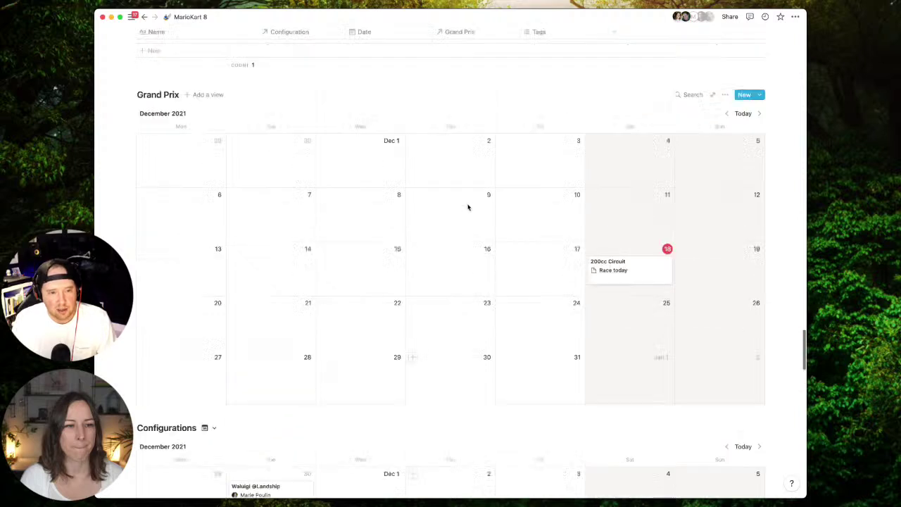
{"action": "scroll", "coordinate": [653, 276], "scroll_direction": "down", "scroll_amount": 2}
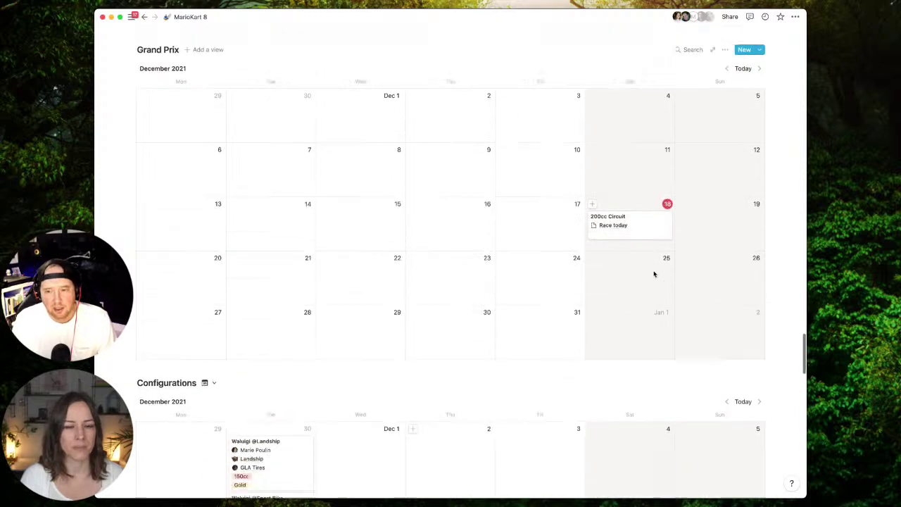
{"action": "left_click", "coordinate": [643, 227]}
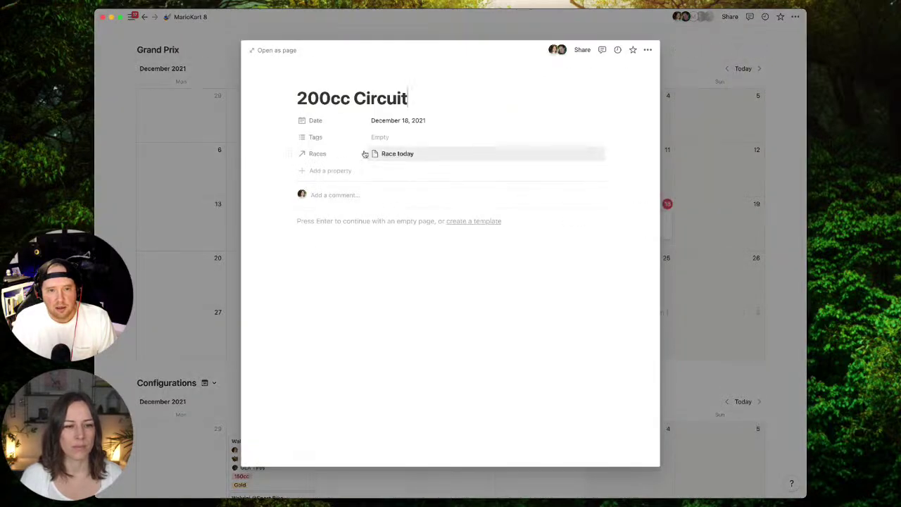
{"action": "left_click", "coordinate": [343, 173]}
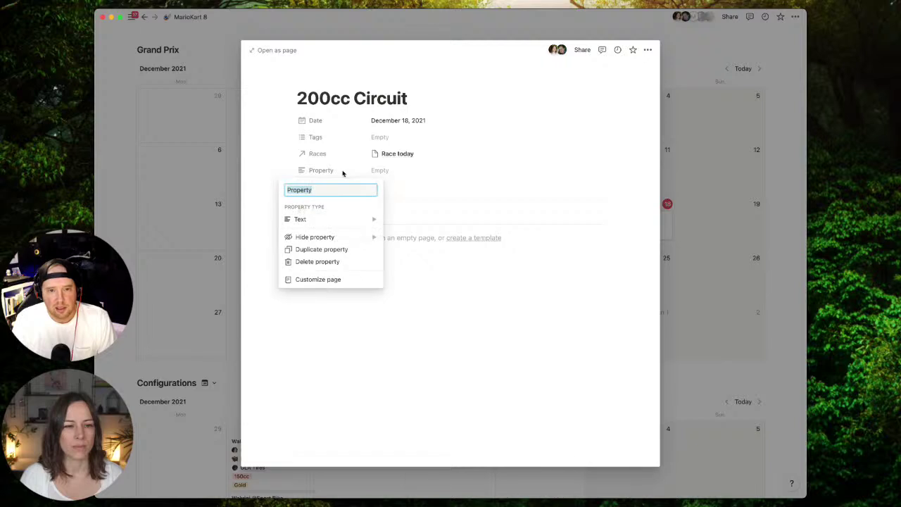
{"action": "left_click", "coordinate": [436, 271]}
Open the Race today entry from the 200cc Circuit entry's Races relation and select its title text.
{"action": "left_click", "coordinate": [393, 161]}
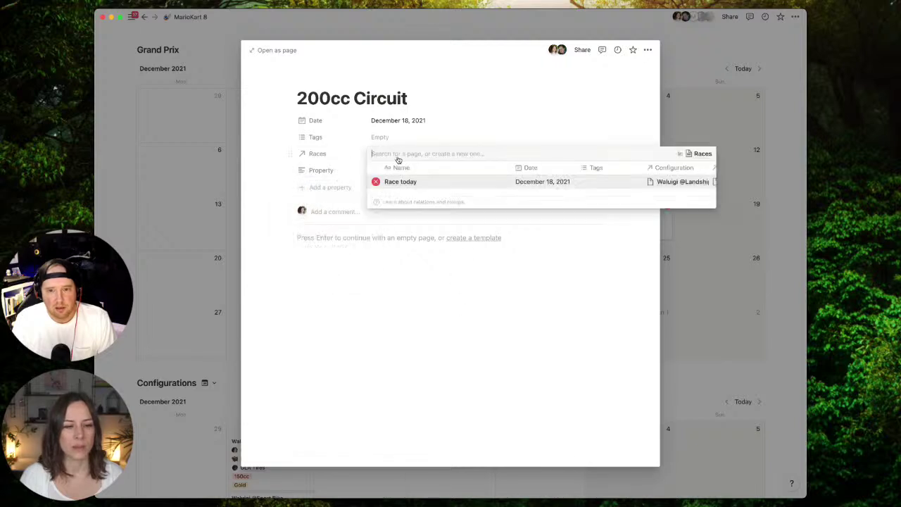
{"action": "left_click", "coordinate": [395, 182]}
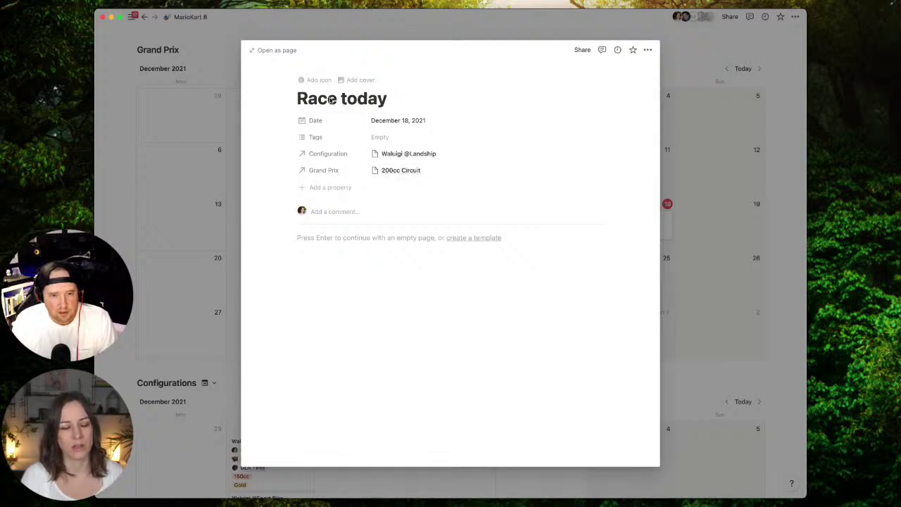
{"action": "triple_click", "coordinate": [333, 100]}
{"action": "left_click", "coordinate": [414, 102]}
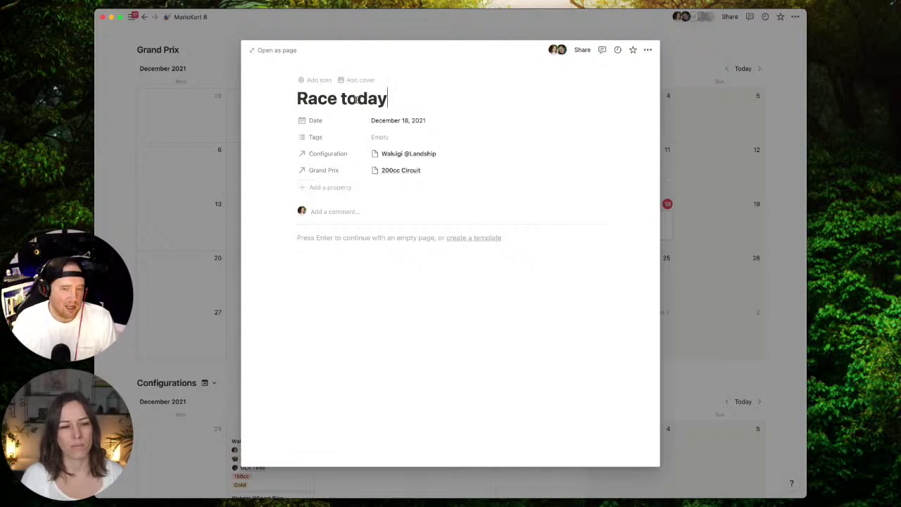
{"action": "key", "text": "alt+shift+Left"}
{"action": "key", "text": "alt+shift+Left"}
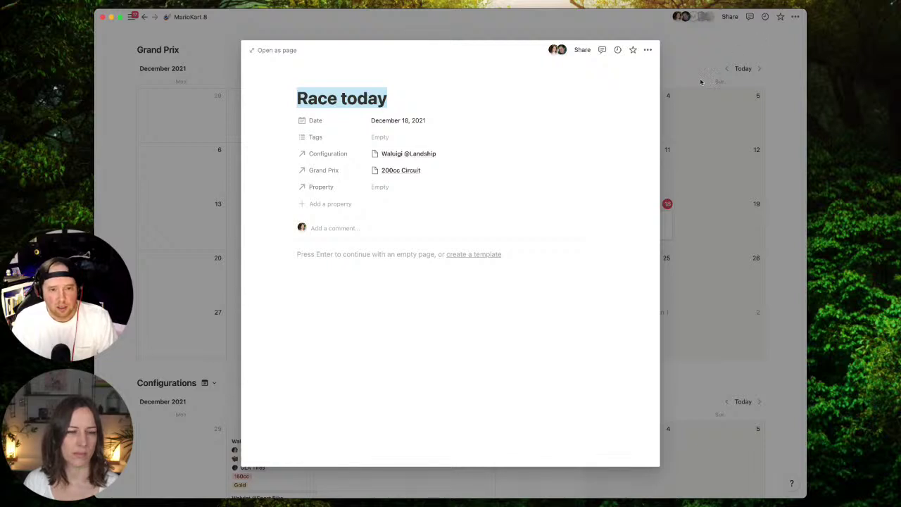
Link the Sweet Sweet Canyon track in the Race today entry's unnamed relation property.
{"action": "left_click", "coordinate": [386, 188]}
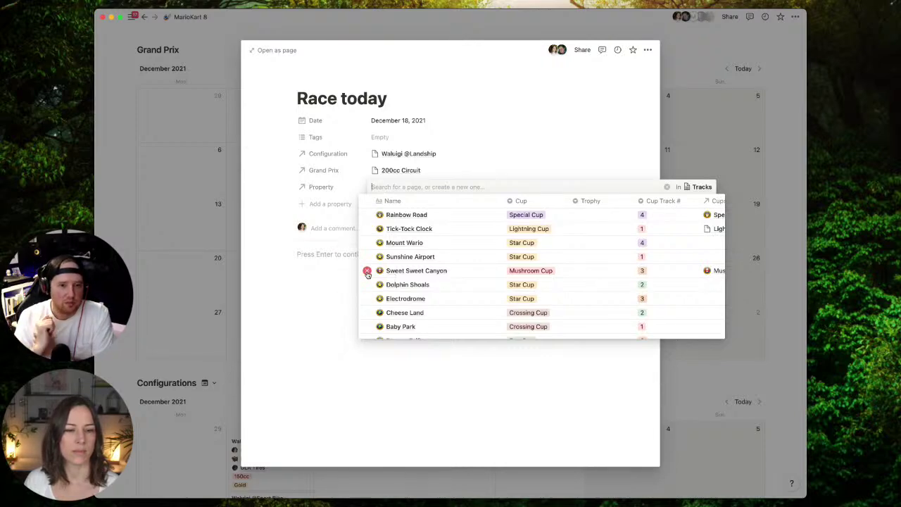
{"action": "left_click", "coordinate": [367, 272]}
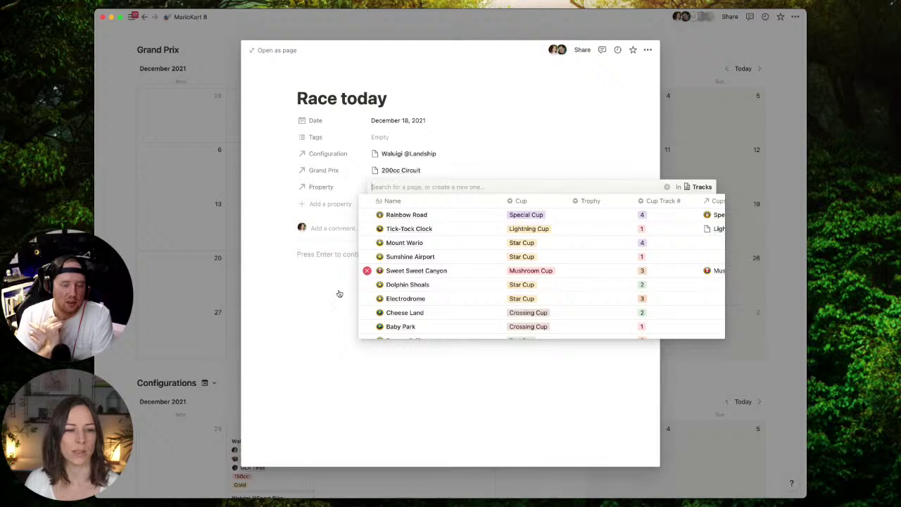
{"action": "left_click", "coordinate": [319, 306]}
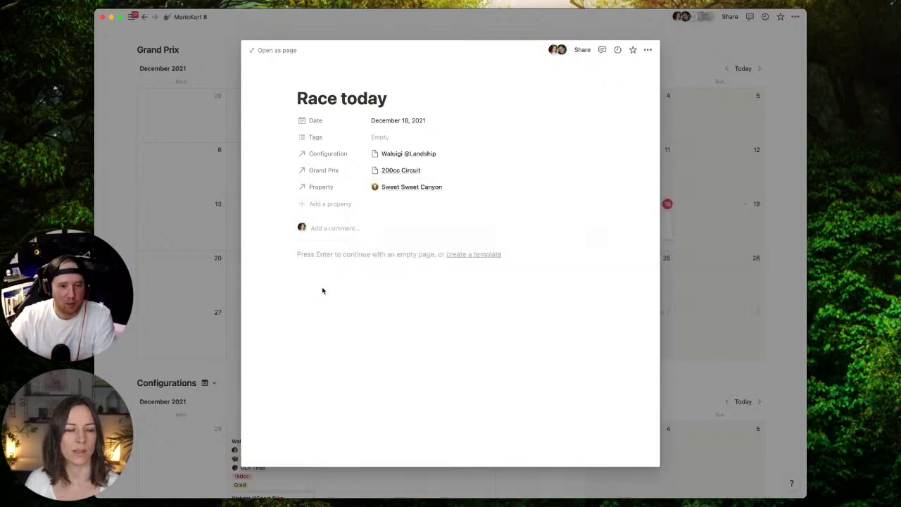
Rename the relation property holding Sweet Sweet Canyon to "Cup".
{"action": "left_click", "coordinate": [330, 187]}
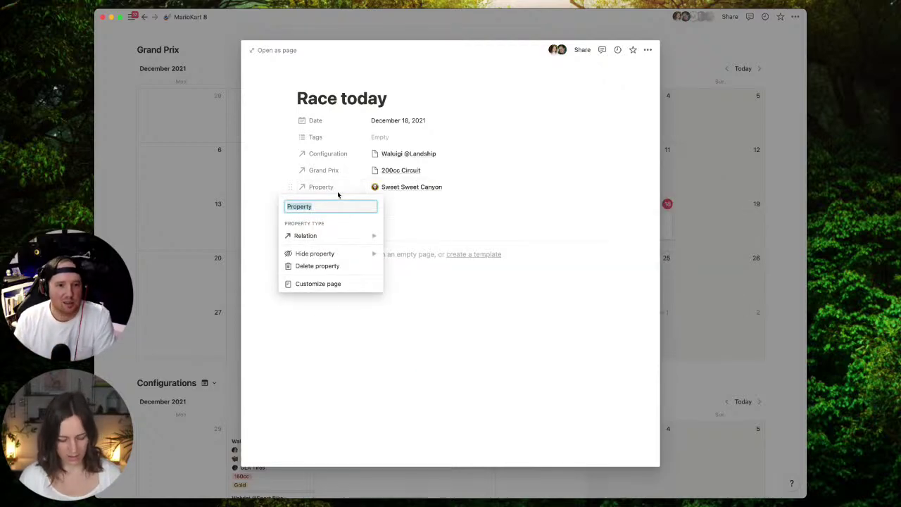
{"action": "type", "text": "Cup"}
{"action": "key", "text": "Return"}
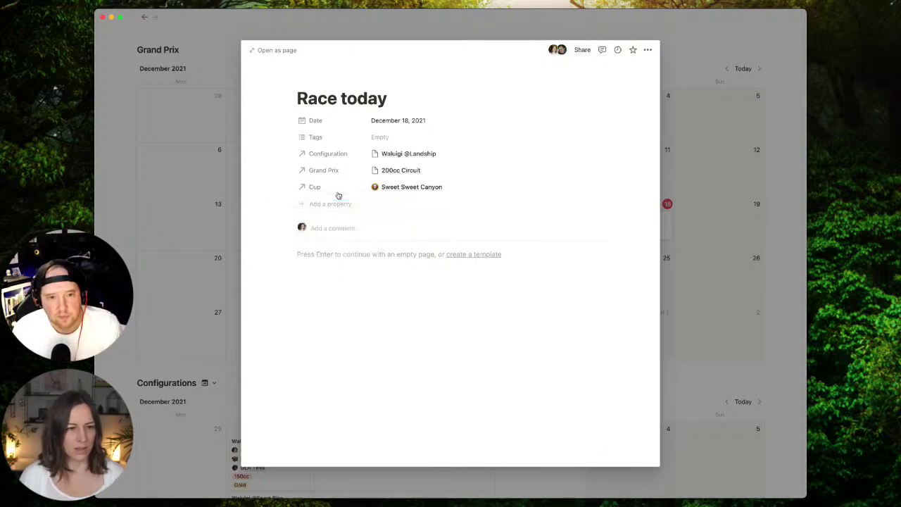
Add another text property with the default name to the Race today entry.
{"action": "left_click", "coordinate": [338, 203]}
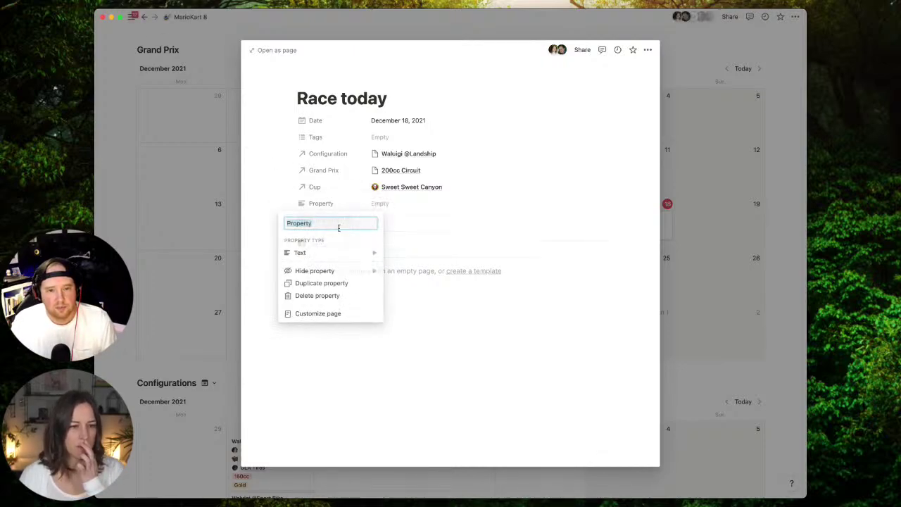
{"action": "mouse_move", "coordinate": [342, 257]}
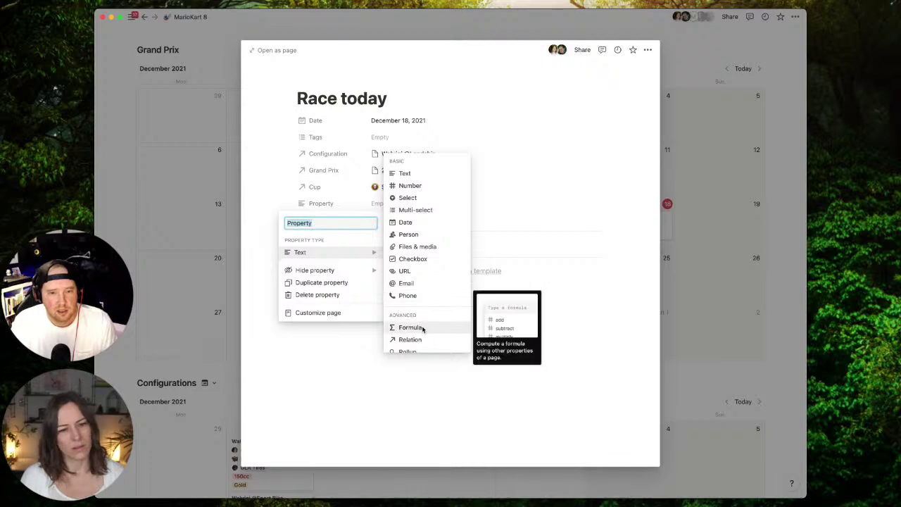
{"action": "left_click", "coordinate": [352, 378]}
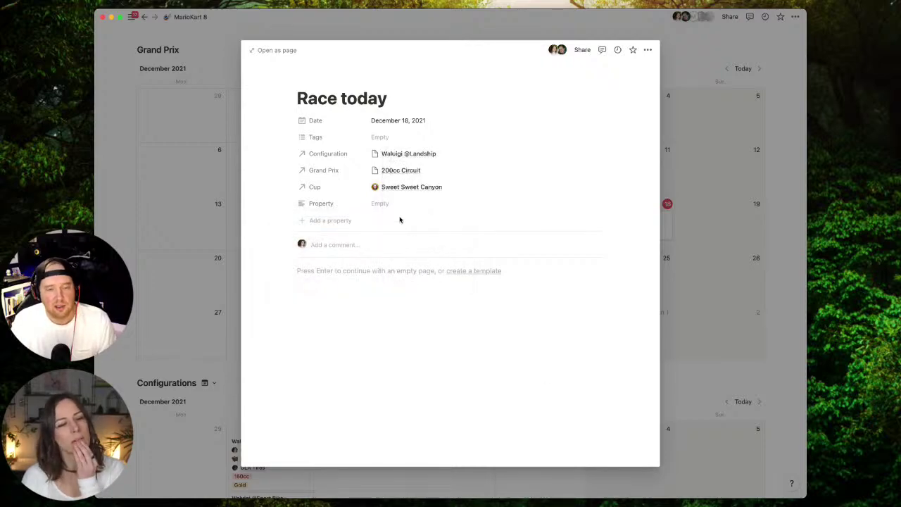
Rename the Cup relation property to "Track", check its linked track and close the Race today entry.
{"action": "left_click", "coordinate": [442, 186]}
{"action": "left_click", "coordinate": [328, 190]}
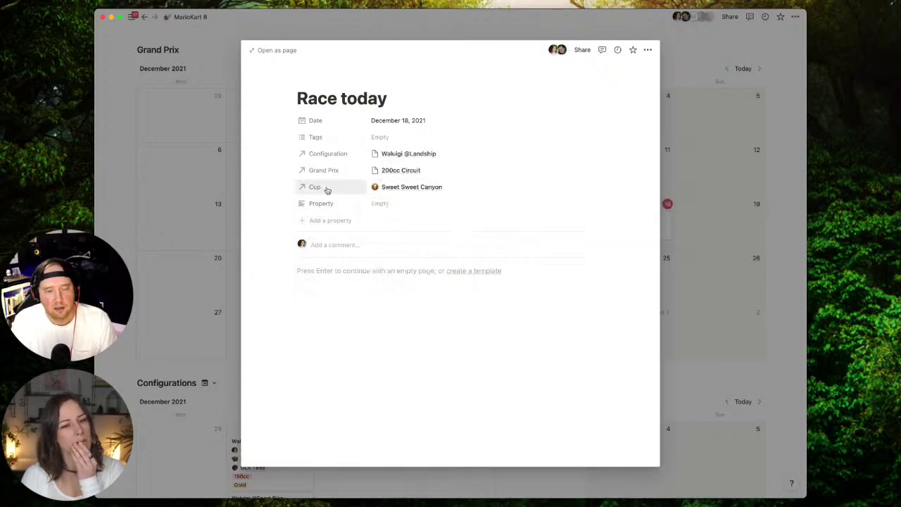
{"action": "left_click", "coordinate": [326, 190]}
{"action": "type", "text": "Track"}
{"action": "key", "text": "Return"}
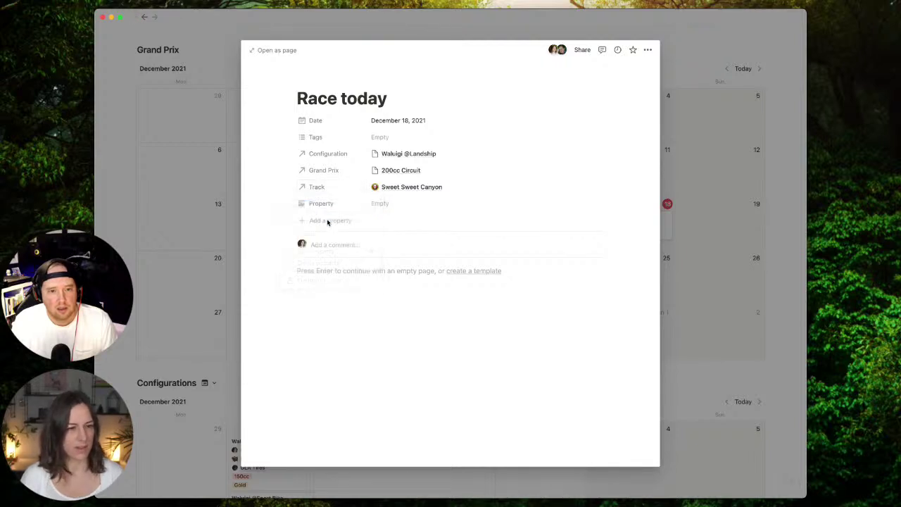
{"action": "left_click", "coordinate": [479, 187]}
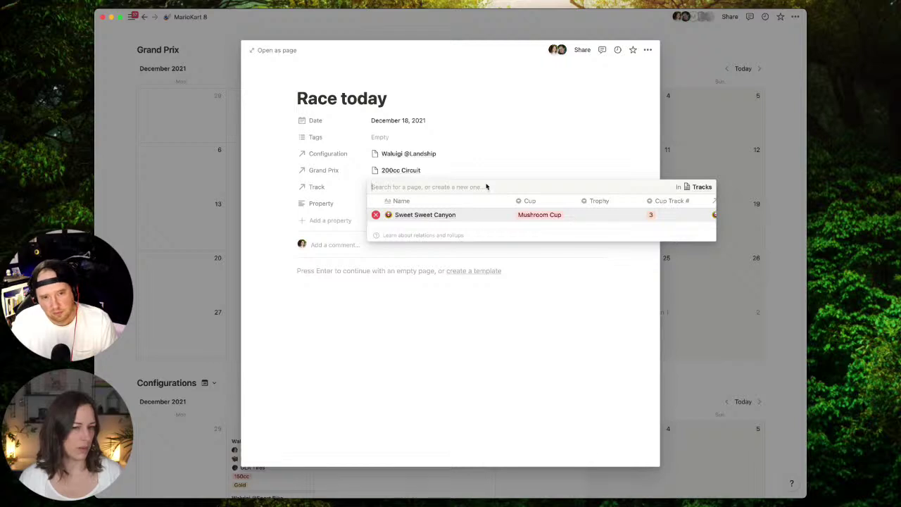
{"action": "left_click", "coordinate": [419, 308]}
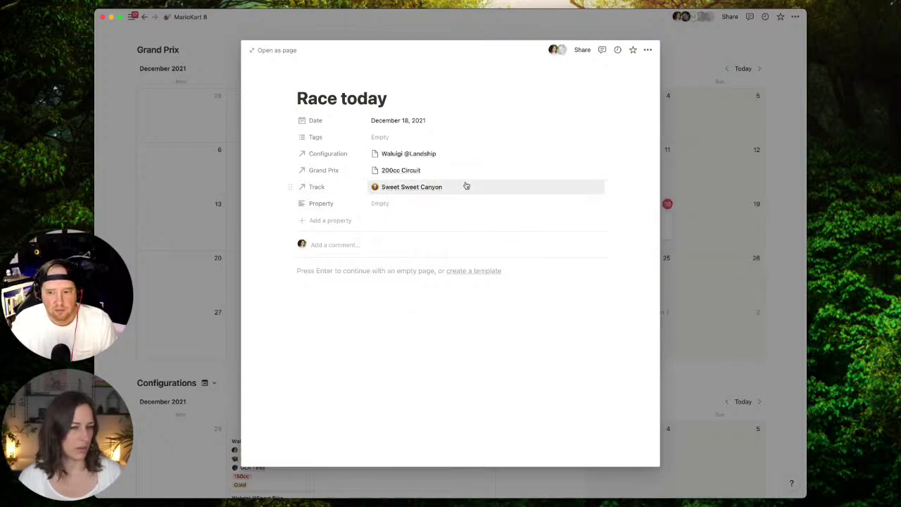
{"action": "left_click", "coordinate": [688, 247]}
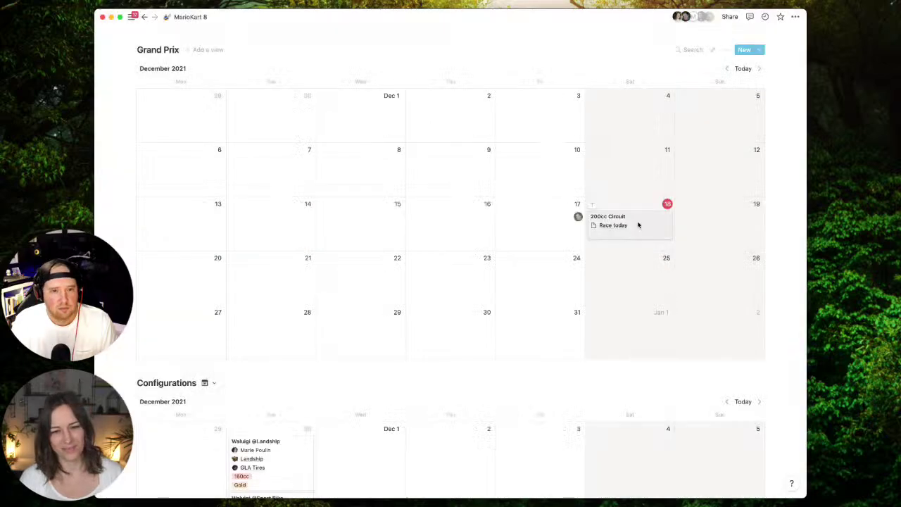
Review the options of the unnamed text property in the 200cc Circuit entry and close the entry.
{"action": "left_click", "coordinate": [650, 227]}
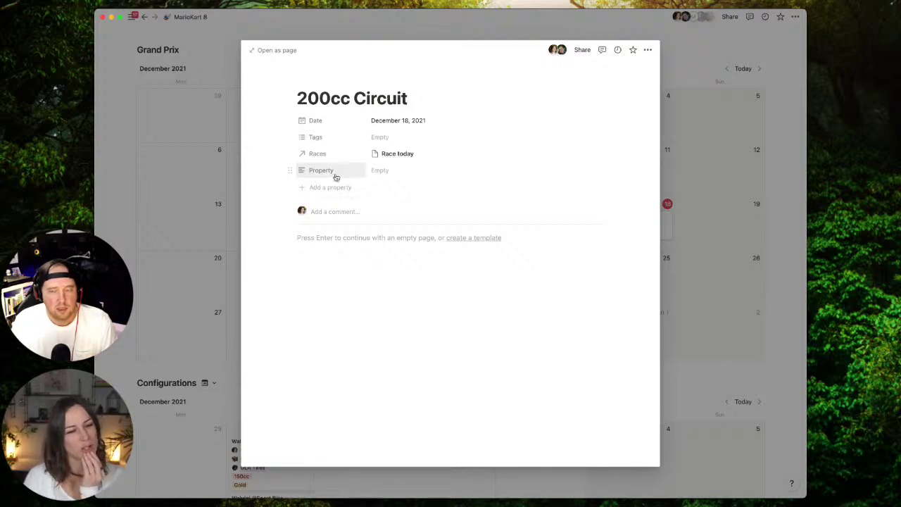
{"action": "left_click", "coordinate": [331, 172]}
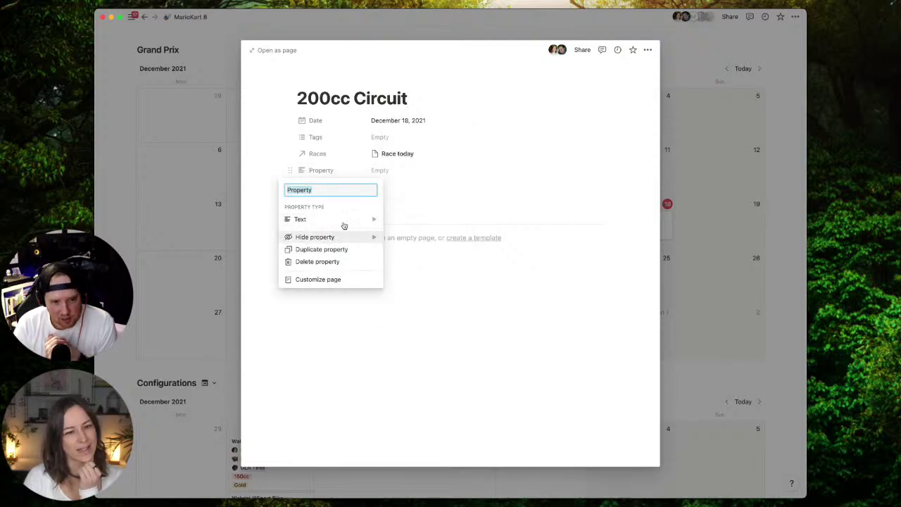
{"action": "mouse_move", "coordinate": [340, 223]}
{"action": "left_click", "coordinate": [333, 375]}
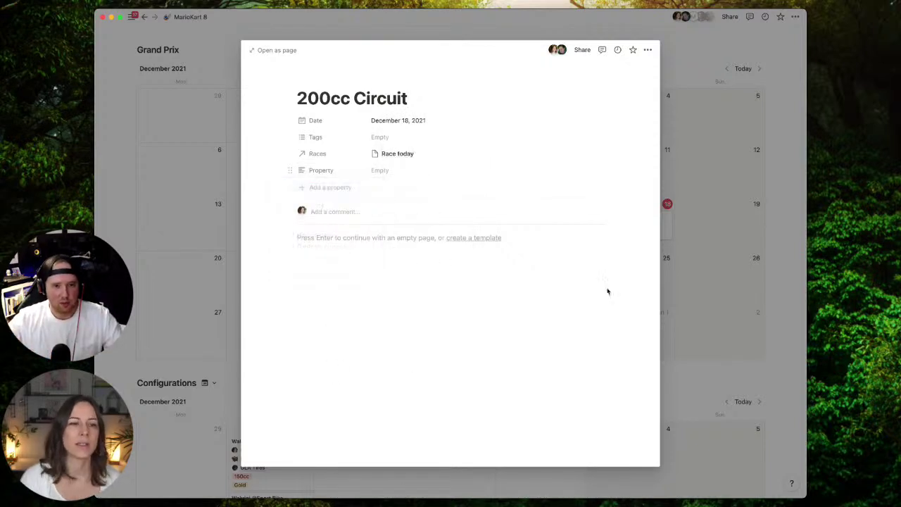
{"action": "key", "text": "Escape"}
Move the Races database below the Grand Prix calendar, just above Configurations.
{"action": "scroll", "coordinate": [291, 200], "scroll_direction": "up", "scroll_amount": 5}
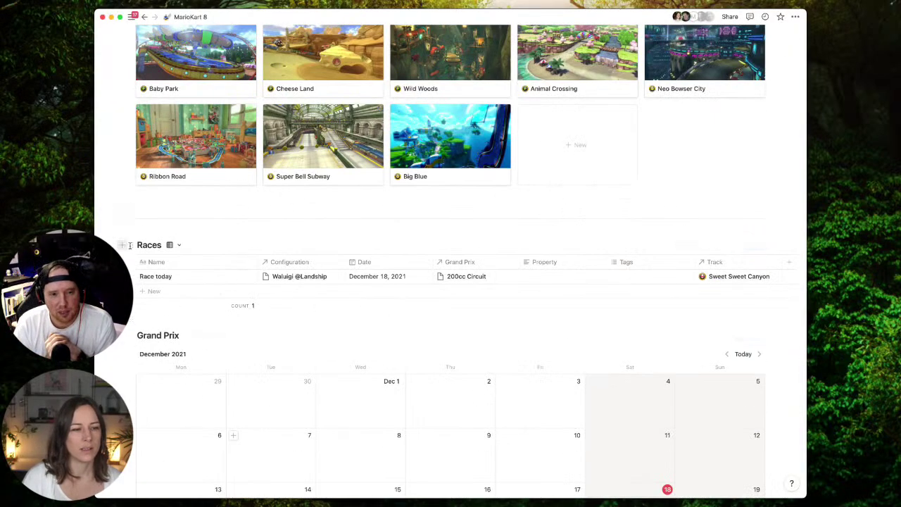
{"action": "left_click_drag", "start_coordinate": [131, 245], "coordinate": [147, 442]}
{"action": "scroll", "coordinate": [312, 167], "scroll_direction": "down", "scroll_amount": 3}
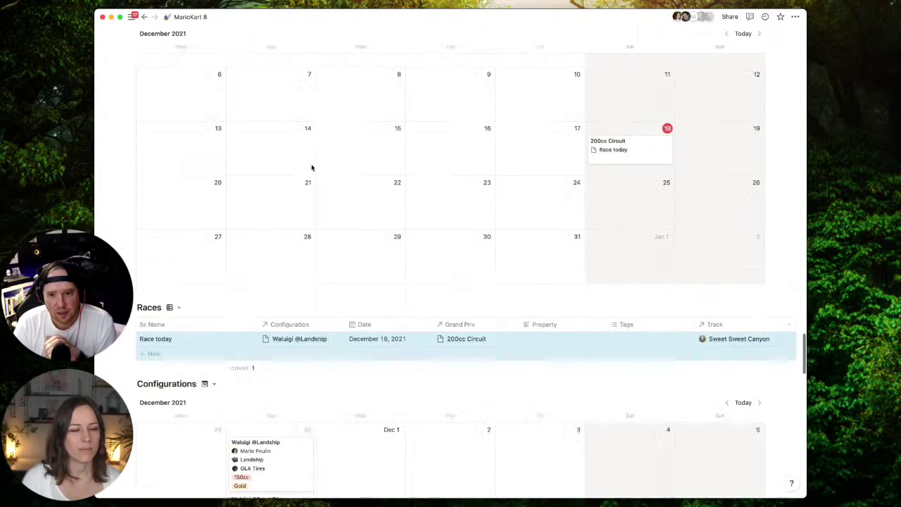
{"action": "scroll", "coordinate": [342, 187], "scroll_direction": "up", "scroll_amount": 1}
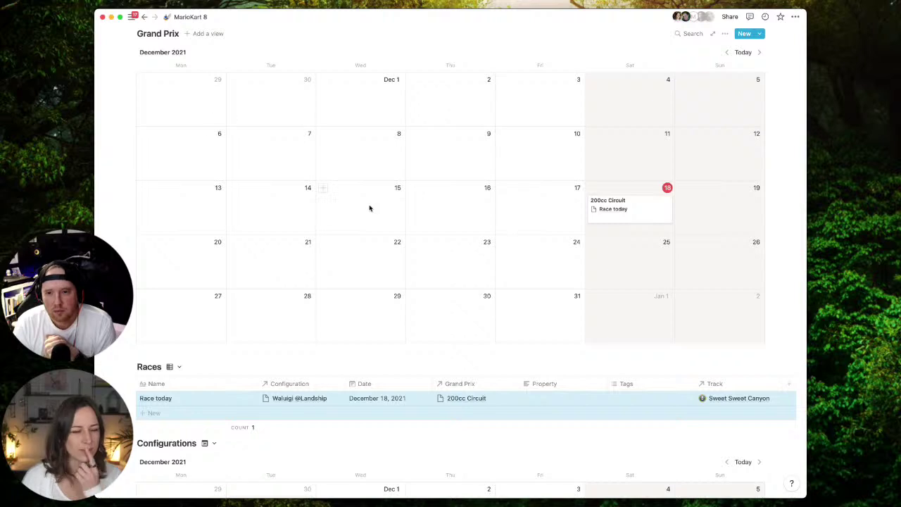
Insert a linked view of the Cups database in the body of the 200cc Circuit entry.
{"action": "left_click", "coordinate": [633, 219]}
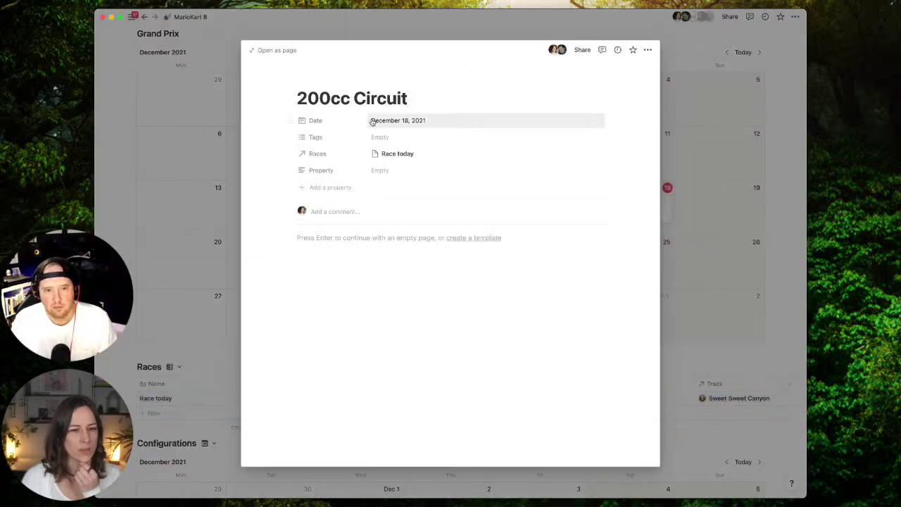
{"action": "left_click", "coordinate": [428, 155]}
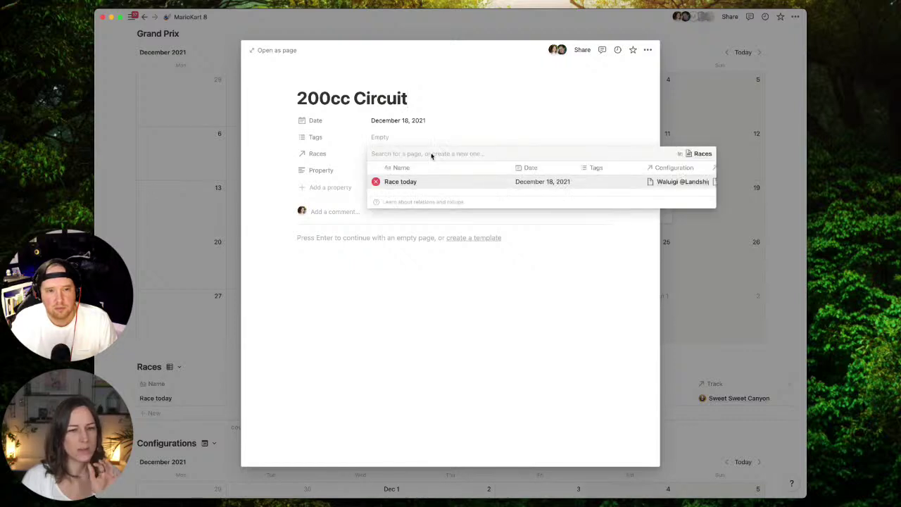
{"action": "left_click", "coordinate": [387, 322]}
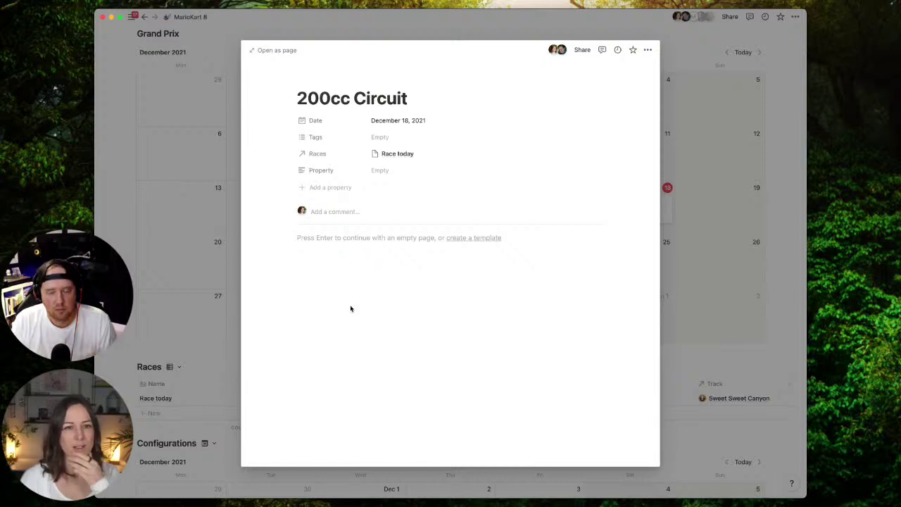
{"action": "left_click", "coordinate": [379, 267]}
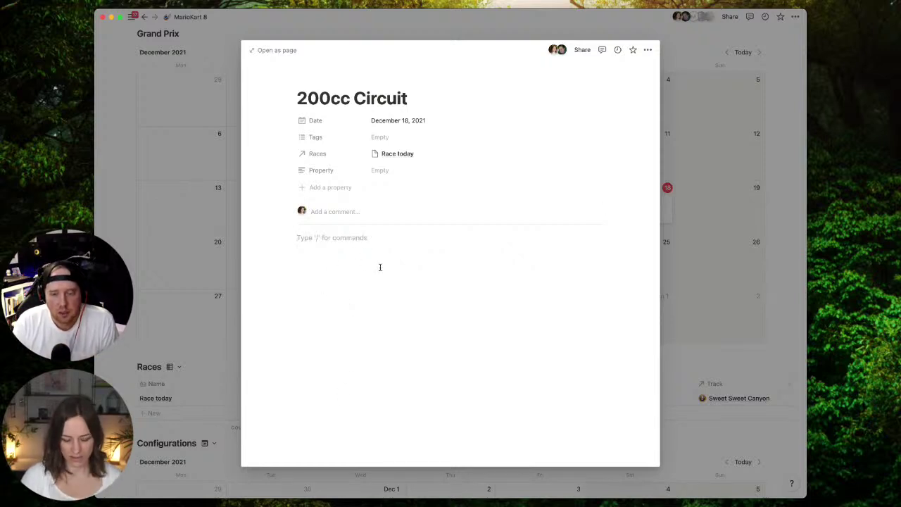
{"action": "type", "text": "/"}
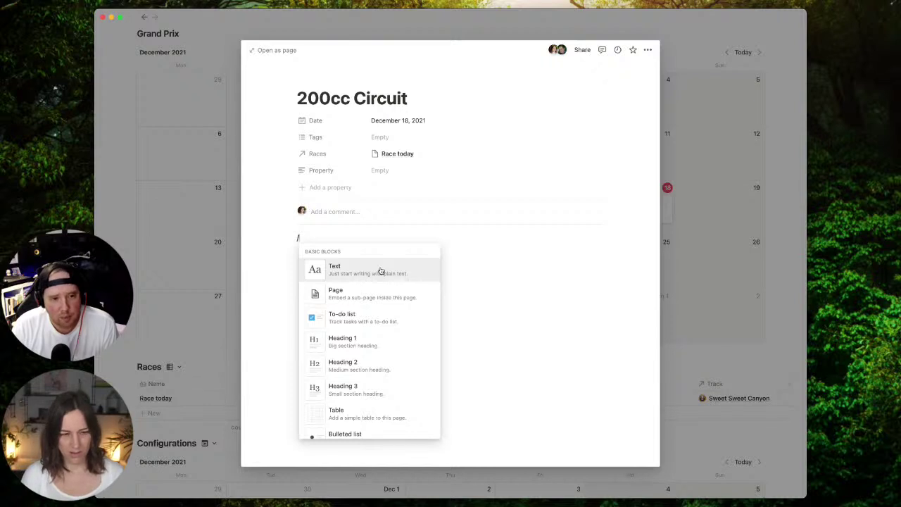
{"action": "key", "text": "BackSpace"}
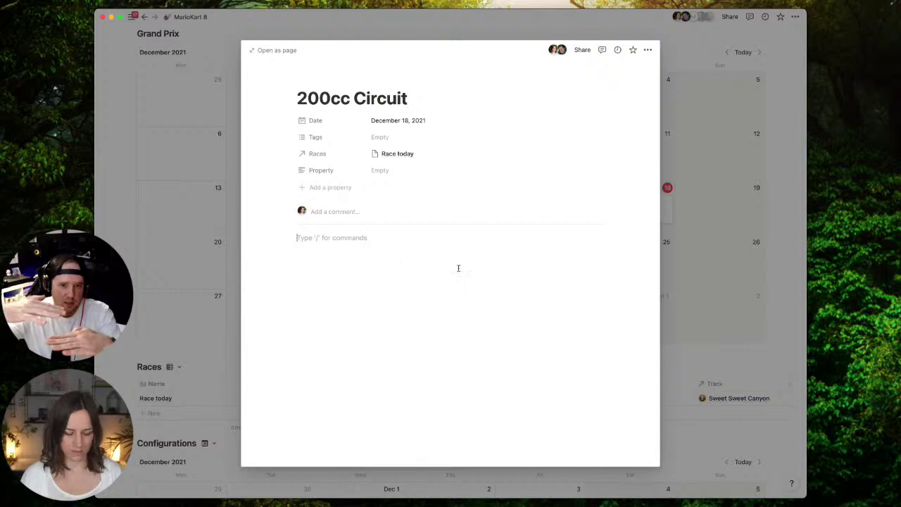
{"action": "type", "text": "/linked"}
{"action": "key", "text": "Return"}
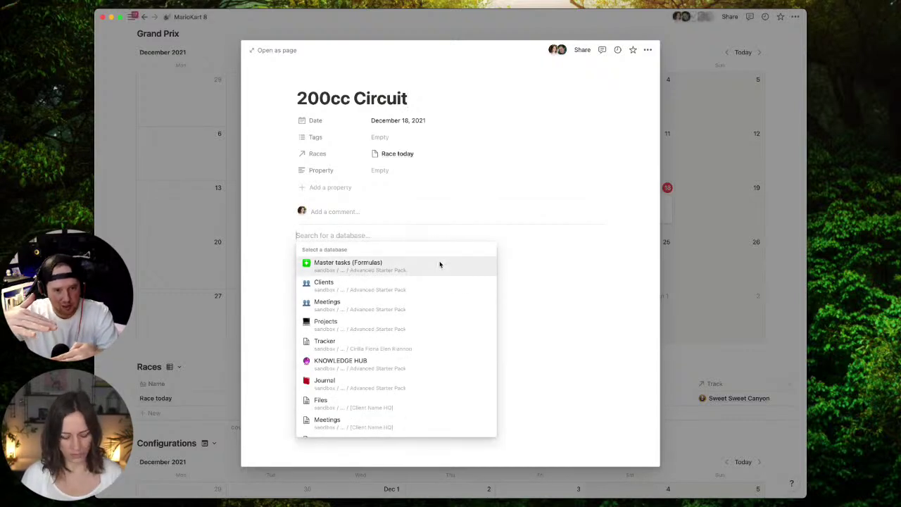
{"action": "type", "text": "cup"}
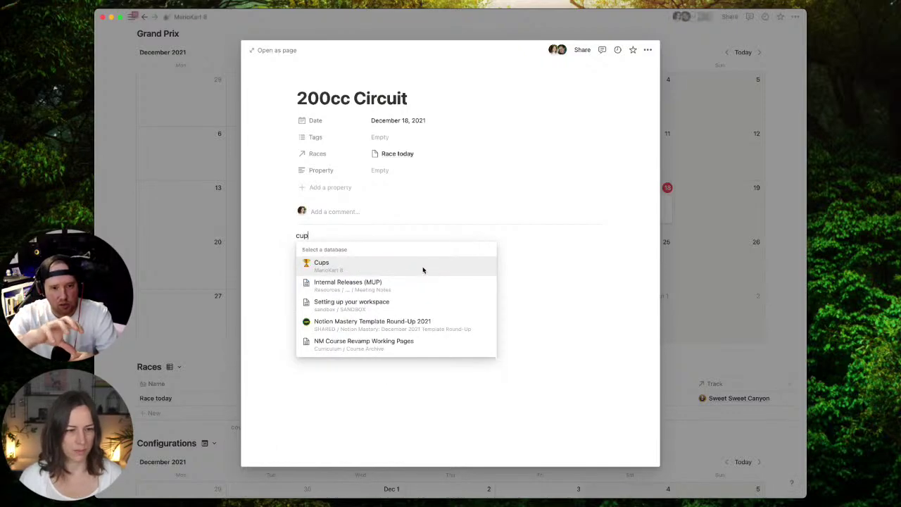
{"action": "left_click", "coordinate": [423, 270]}
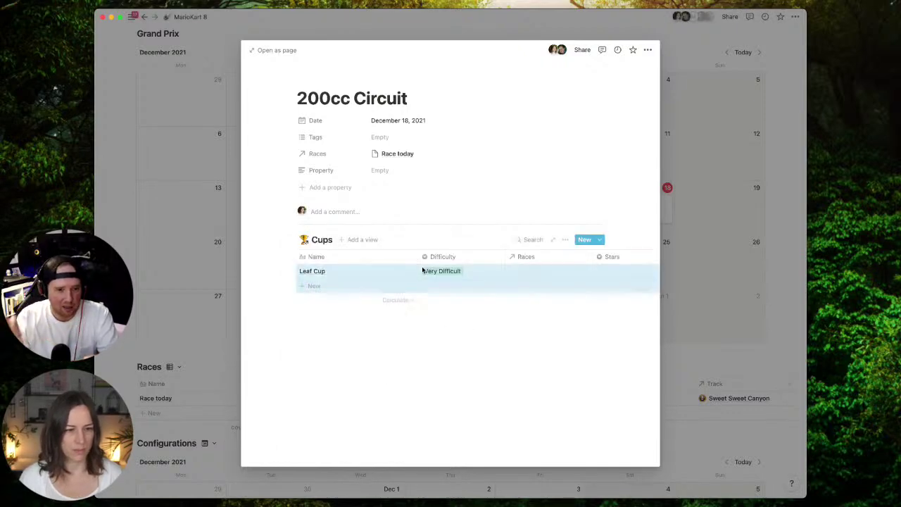
Add another table view to the linked Cups database and open the database's options.
{"action": "left_click", "coordinate": [358, 239]}
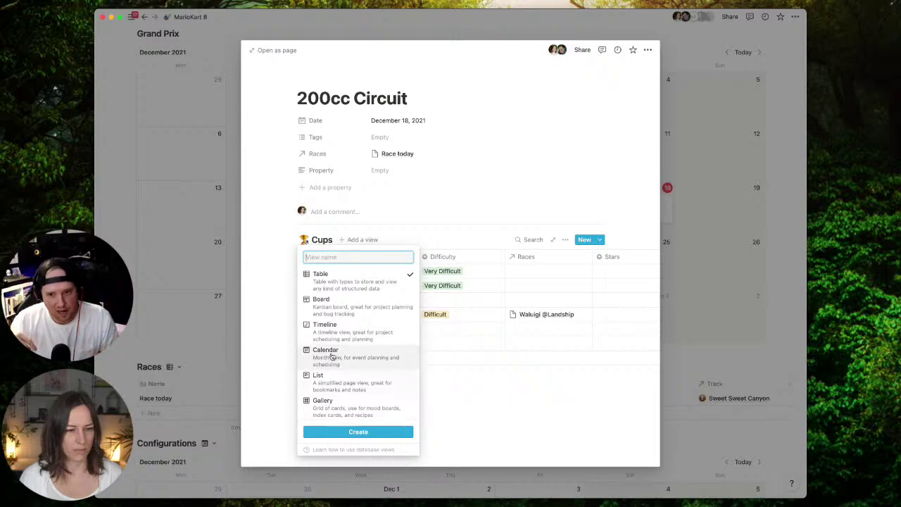
{"action": "mouse_move", "coordinate": [330, 356]}
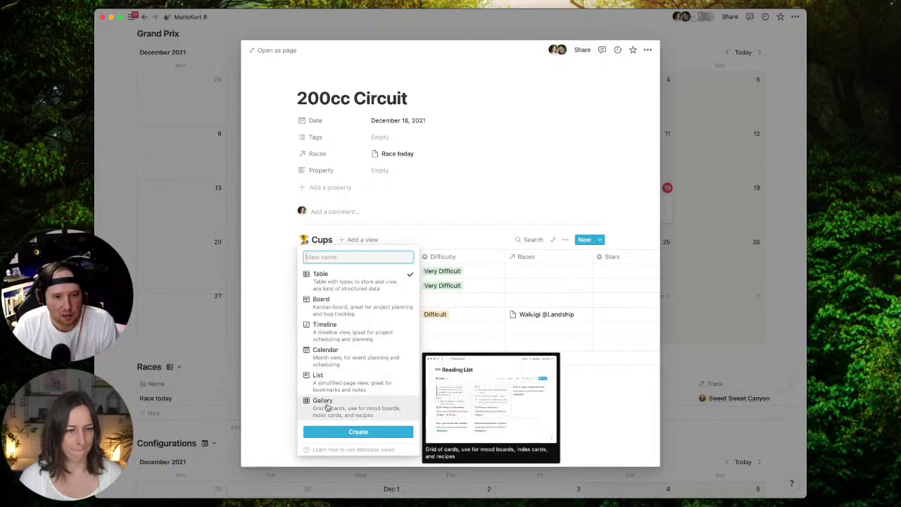
{"action": "left_click", "coordinate": [330, 430]}
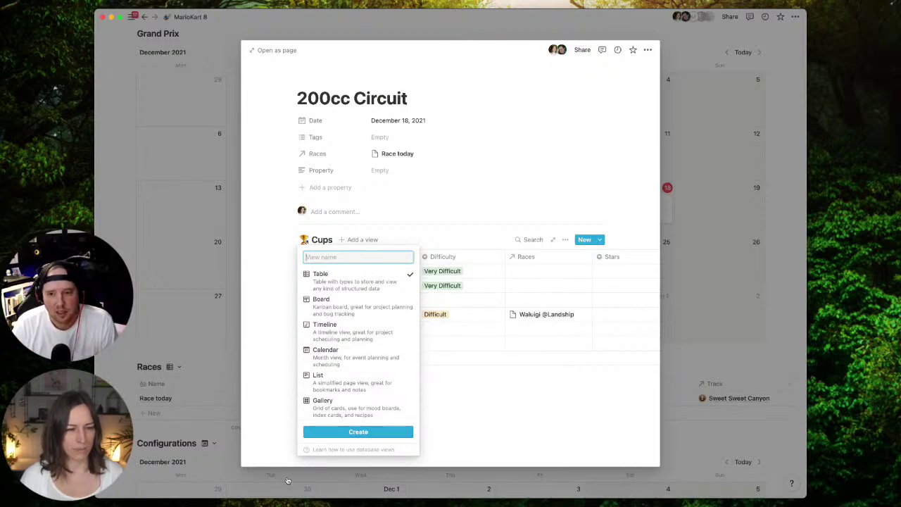
{"action": "left_click", "coordinate": [565, 240]}
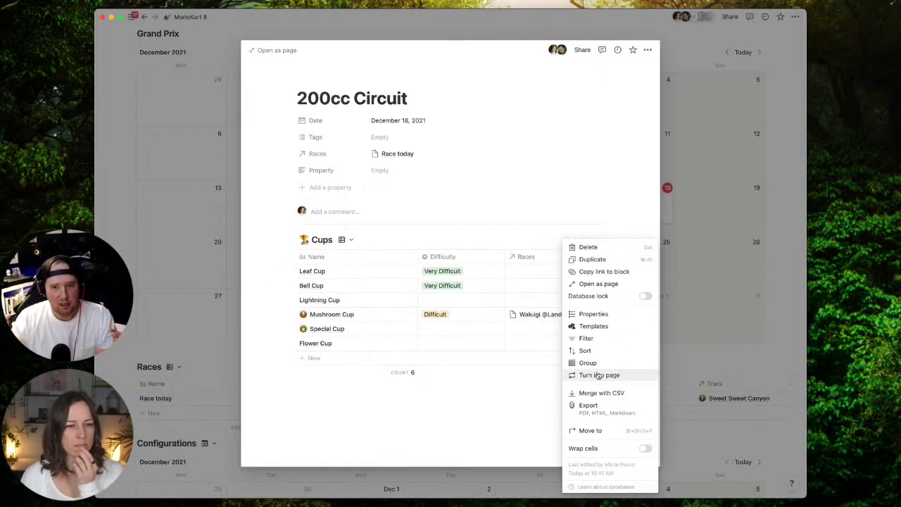
Delete the Cups database view from the 200cc Circuit page and close that page.
{"action": "left_click", "coordinate": [452, 403]}
{"action": "left_click", "coordinate": [290, 241]}
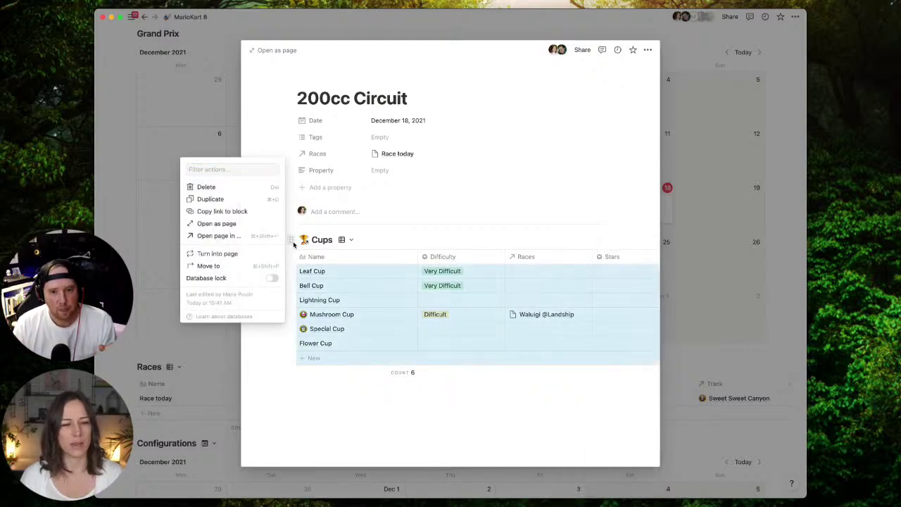
{"action": "key", "text": "BackSpace"}
{"action": "left_click", "coordinate": [705, 351]}
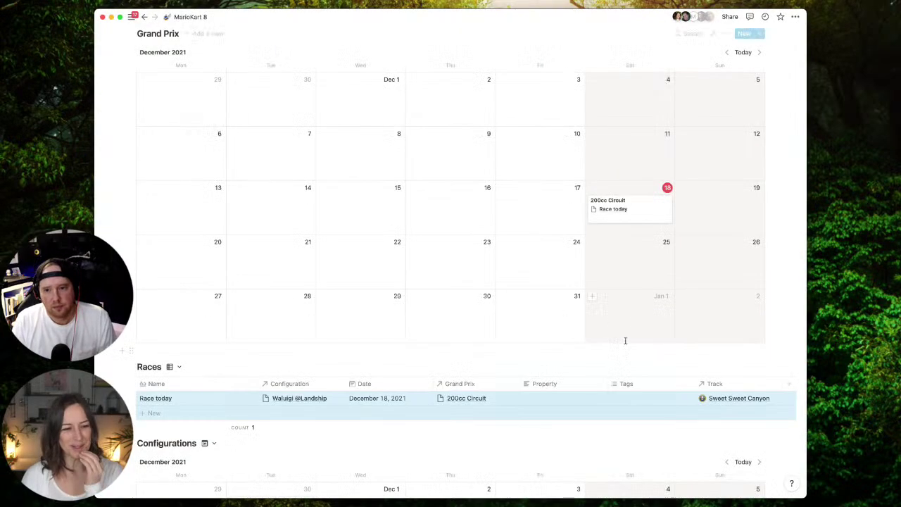
Rename the Grand Prix calendar database to "Cup Results".
{"action": "scroll", "coordinate": [620, 337], "scroll_direction": "up", "scroll_amount": 6}
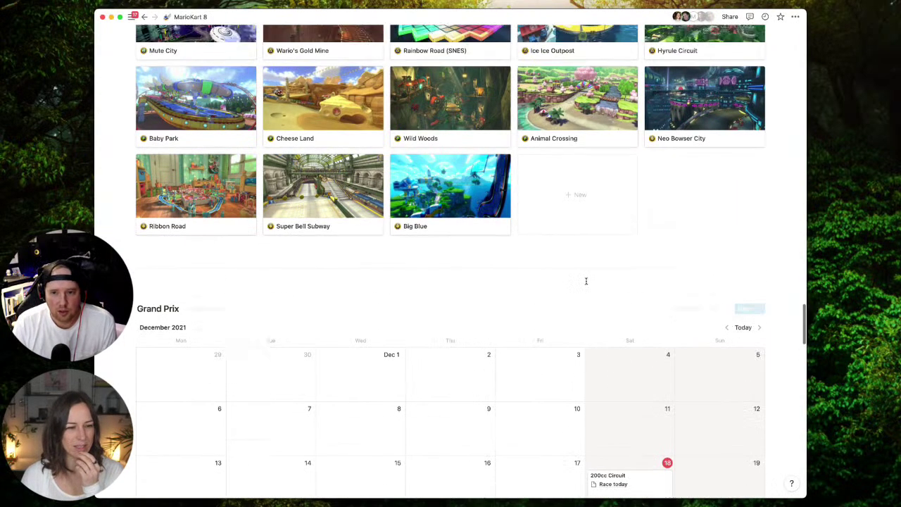
{"action": "scroll", "coordinate": [585, 282], "scroll_direction": "down", "scroll_amount": 5}
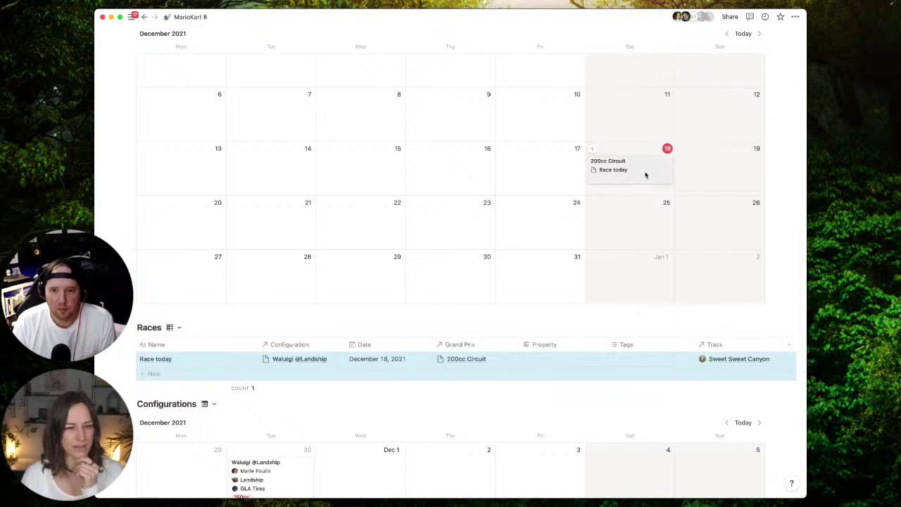
{"action": "left_click", "coordinate": [774, 178]}
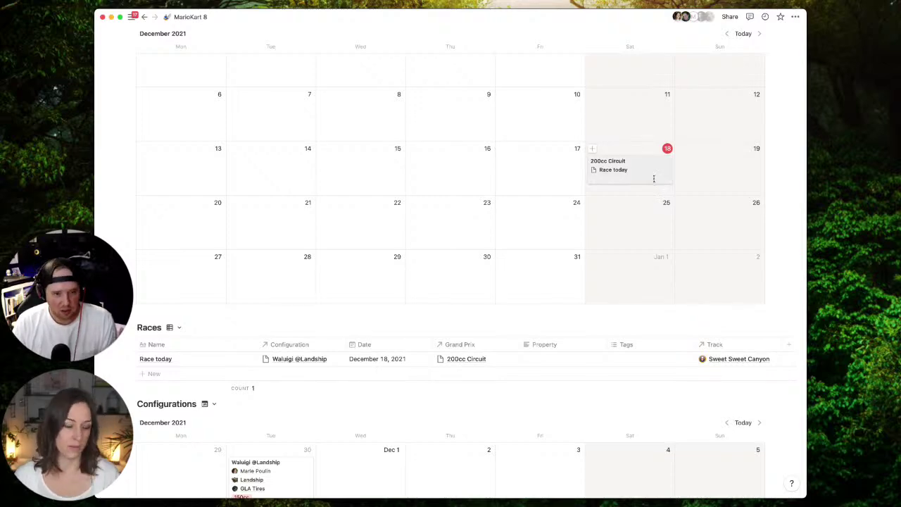
{"action": "scroll", "coordinate": [655, 178], "scroll_direction": "up", "scroll_amount": 3}
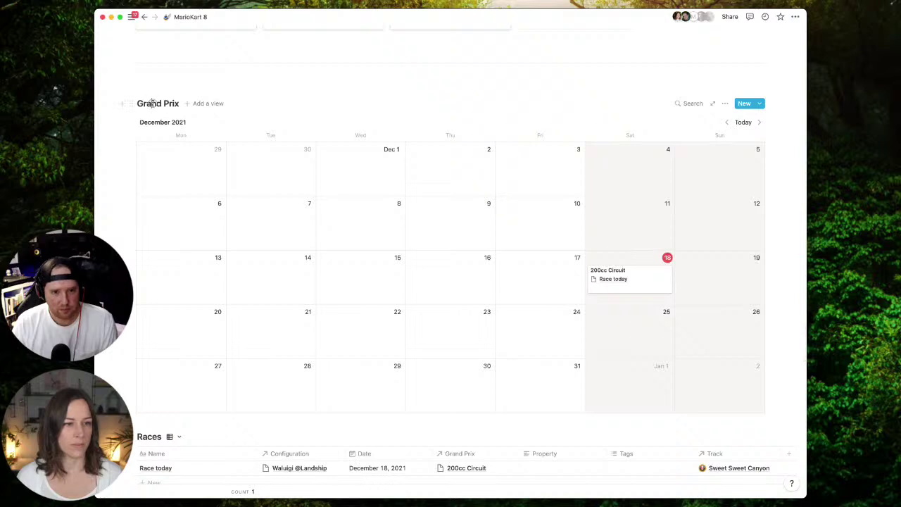
{"action": "triple_click", "coordinate": [152, 103]}
{"action": "type", "text": "Cup"}
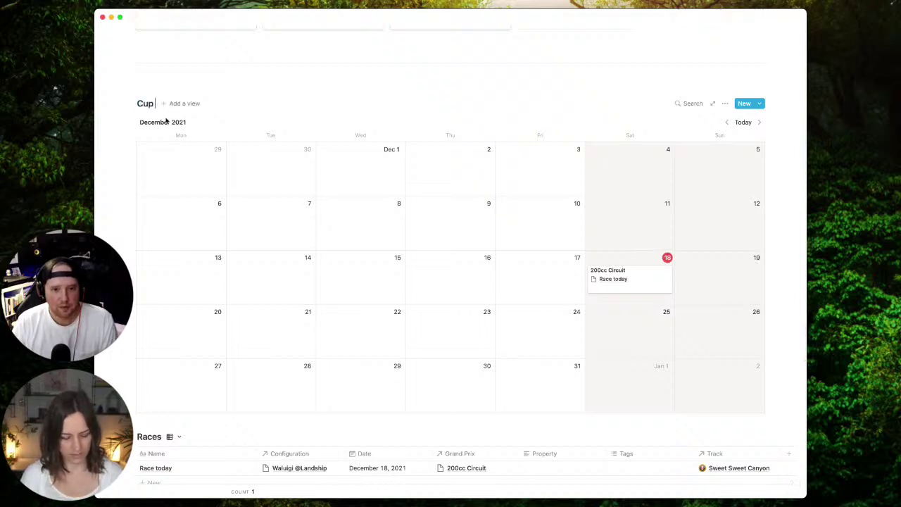
{"action": "type", "text": " Results"}
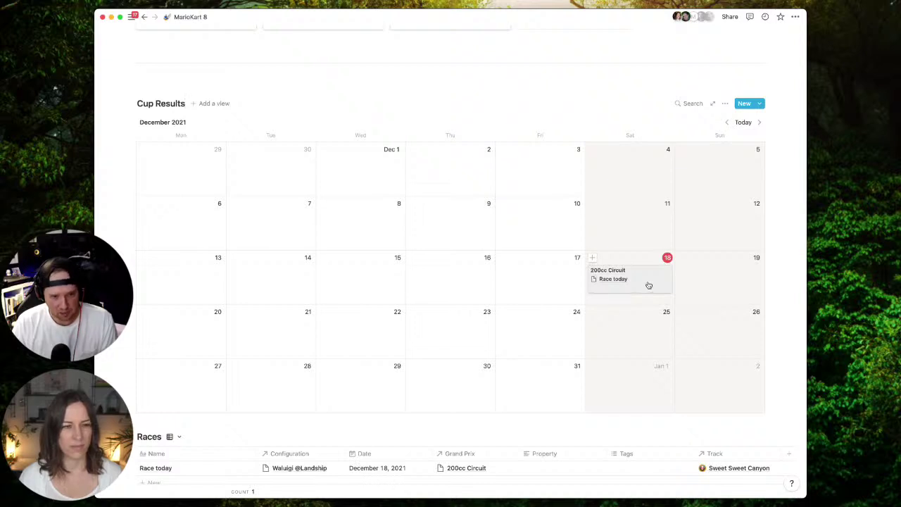
Rename the Races table below the calendar to "Race Results".
{"action": "scroll", "coordinate": [149, 450], "scroll_direction": "down", "scroll_amount": 1}
{"action": "double_click", "coordinate": [156, 434]}
{"action": "type", "text": "Race Res"}
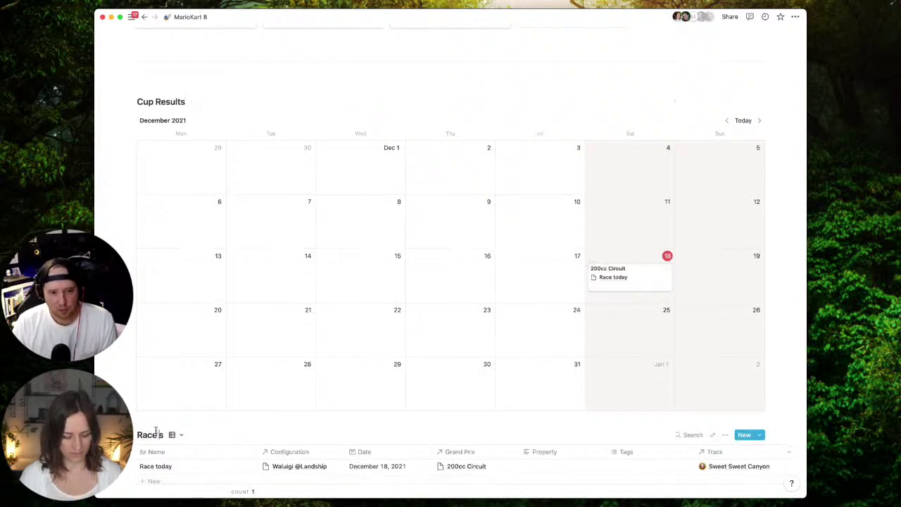
{"action": "type", "text": "ults"}
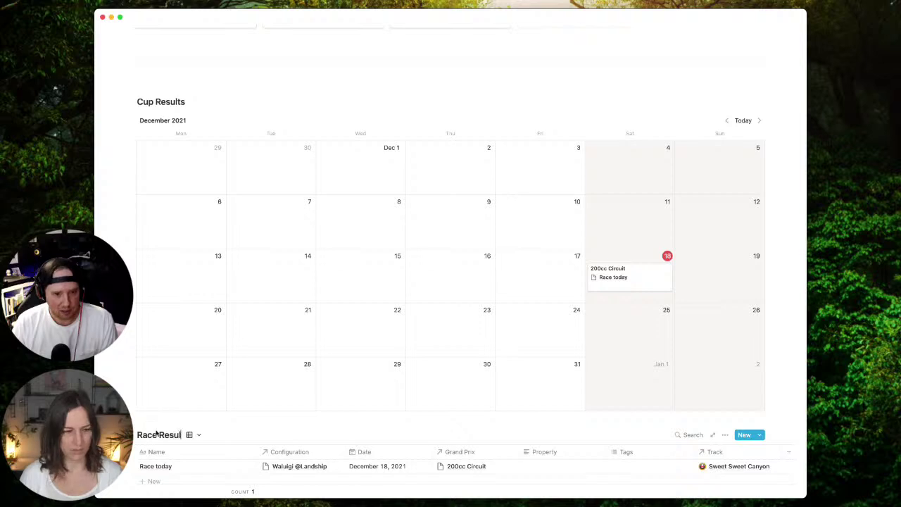
{"action": "left_click", "coordinate": [303, 92]}
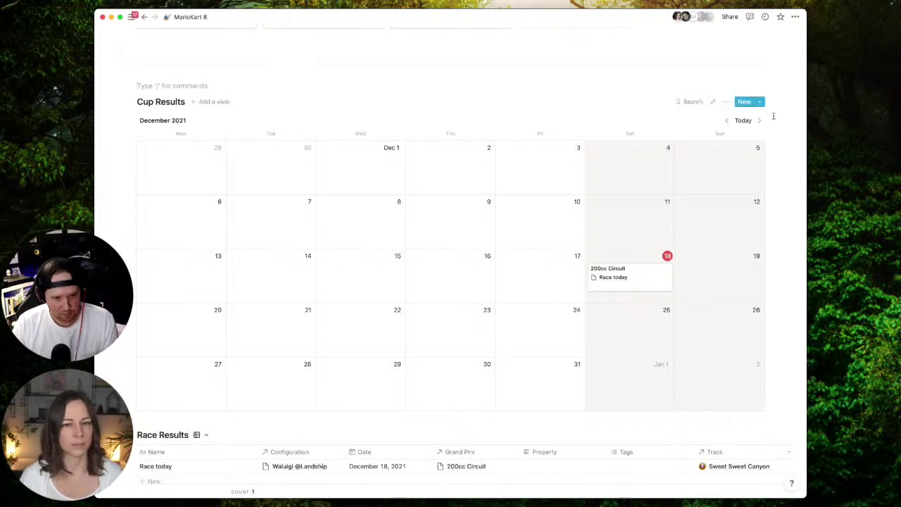
Create a new template in the Cup Results database and title it "Mushroom Cup".
{"action": "left_click", "coordinate": [758, 101]}
{"action": "left_click", "coordinate": [701, 160]}
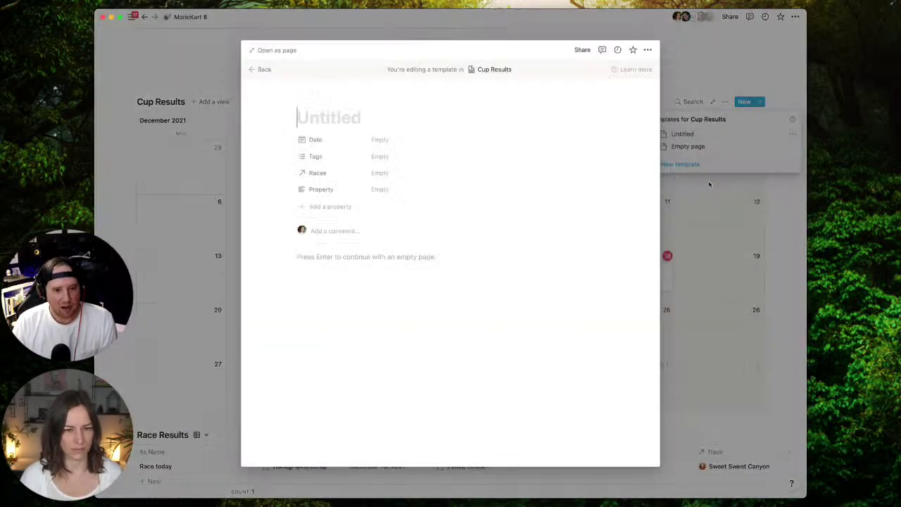
{"action": "type", "text": "Mushroom Cup"}
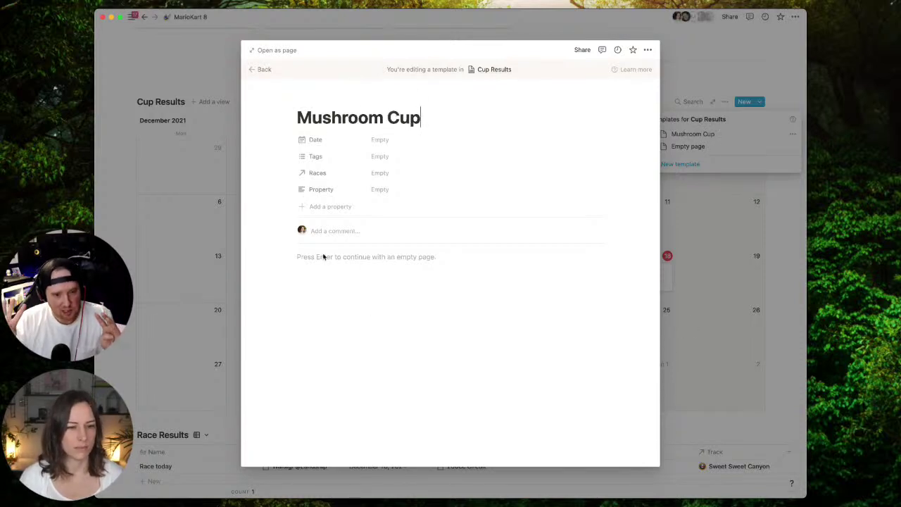
Insert a linked view of the Race Results database in the template body, with an empty line above it.
{"action": "key", "text": "Return"}
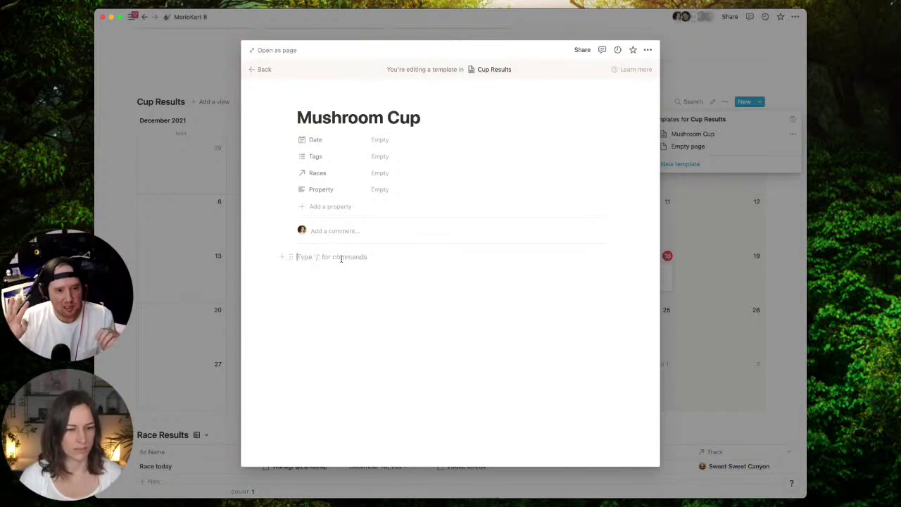
{"action": "type", "text": "/linked"}
{"action": "key", "text": "Return"}
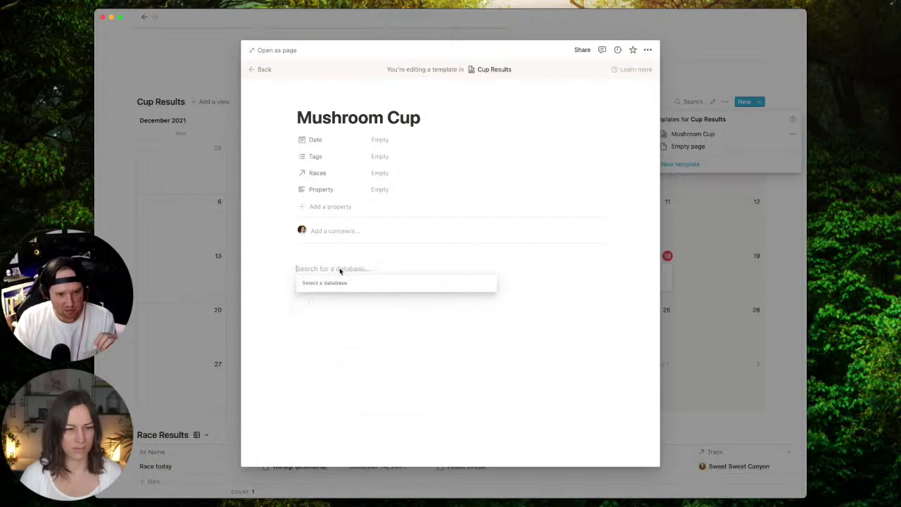
{"action": "type", "text": "ra"}
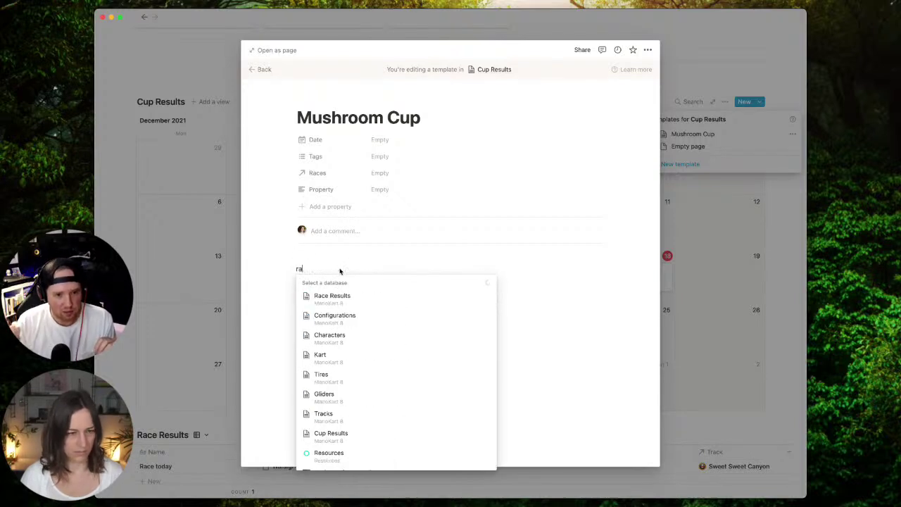
{"action": "type", "text": "ce res"}
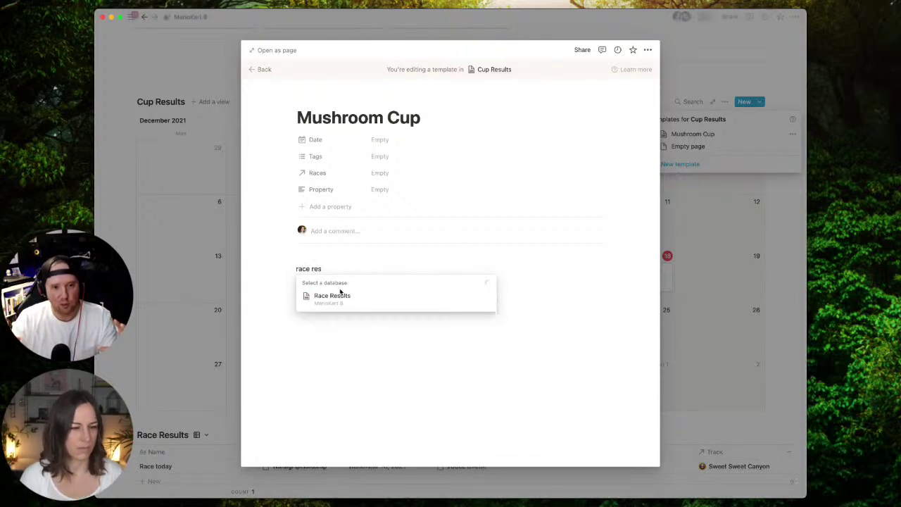
{"action": "left_click", "coordinate": [343, 297]}
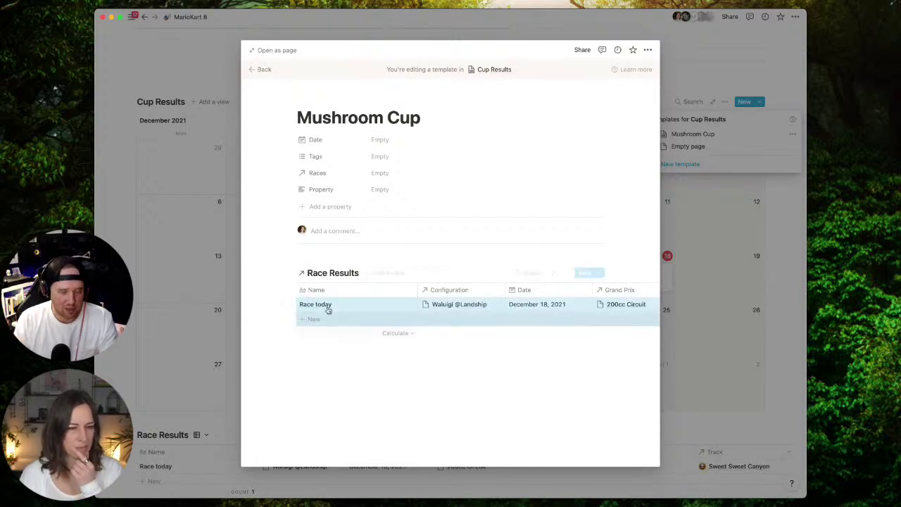
{"action": "left_click", "coordinate": [314, 257]}
{"action": "key", "text": "Return"}
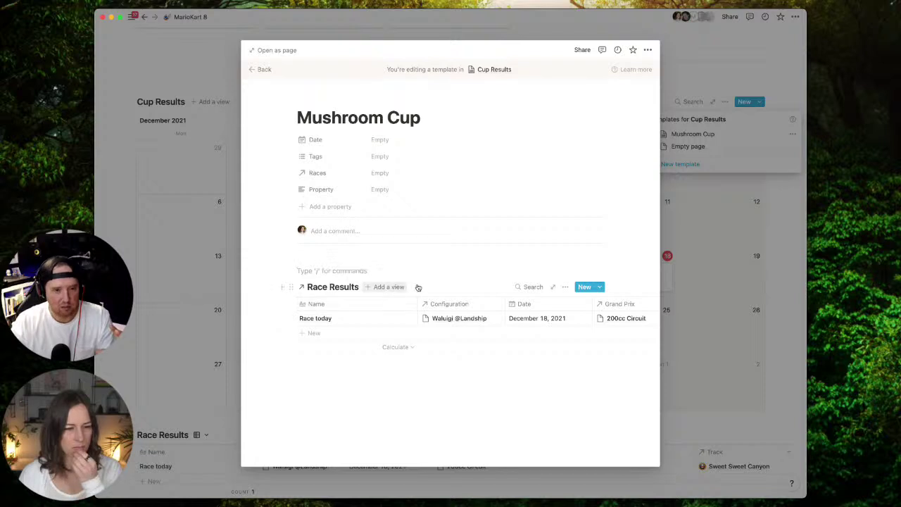
Filter the linked Race Results table to entries whose Grand Prix contains the Mushroom Cup template.
{"action": "left_click", "coordinate": [566, 286]}
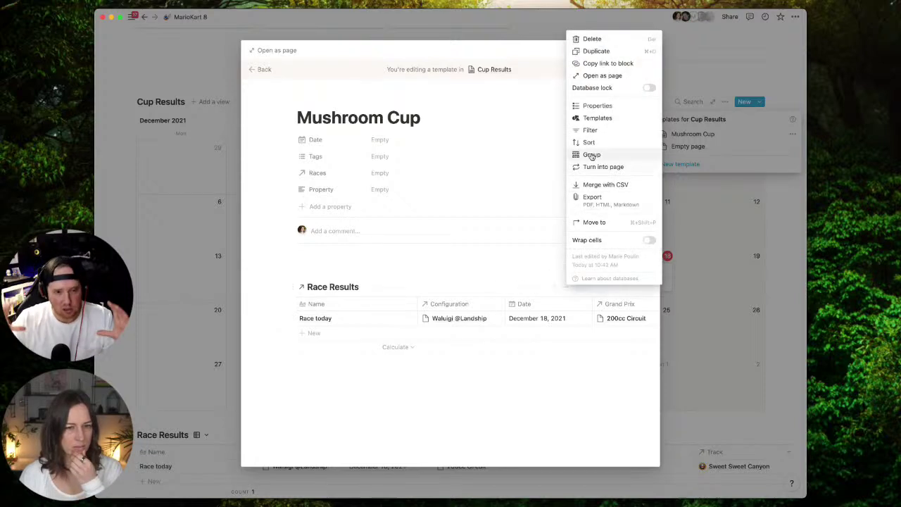
{"action": "left_click", "coordinate": [604, 132]}
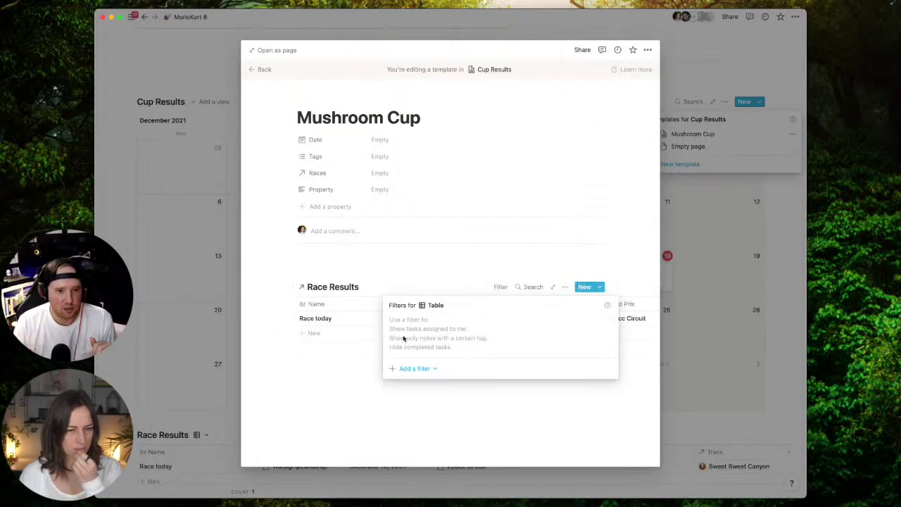
{"action": "left_click", "coordinate": [413, 368]}
{"action": "left_click", "coordinate": [413, 383]}
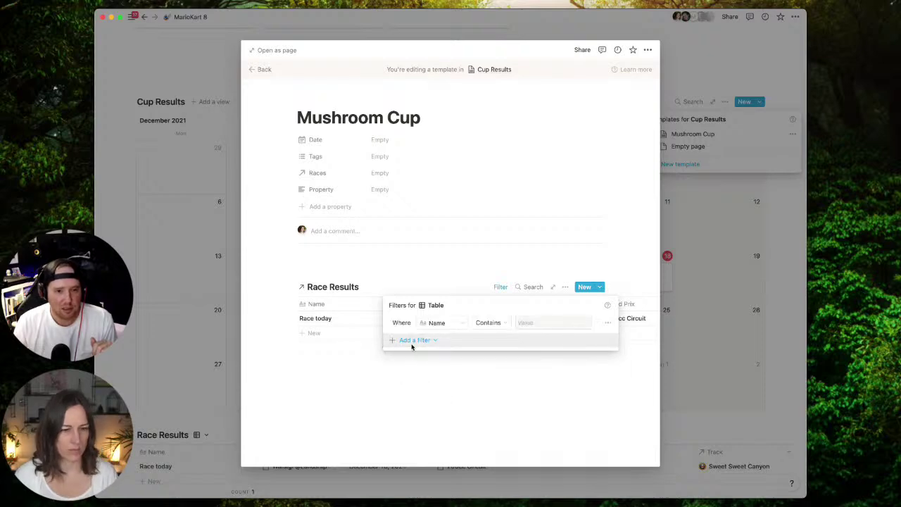
{"action": "left_click", "coordinate": [462, 323]}
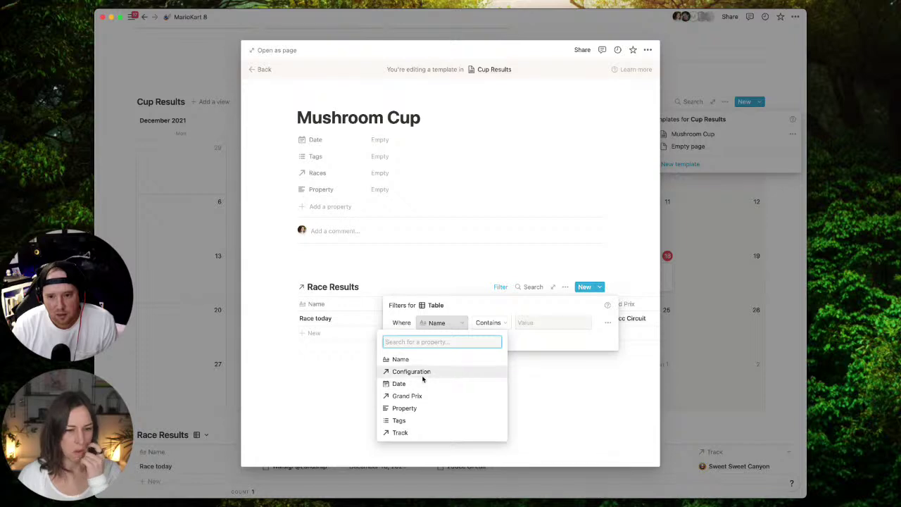
{"action": "left_click", "coordinate": [408, 396]}
{"action": "left_click", "coordinate": [536, 322]}
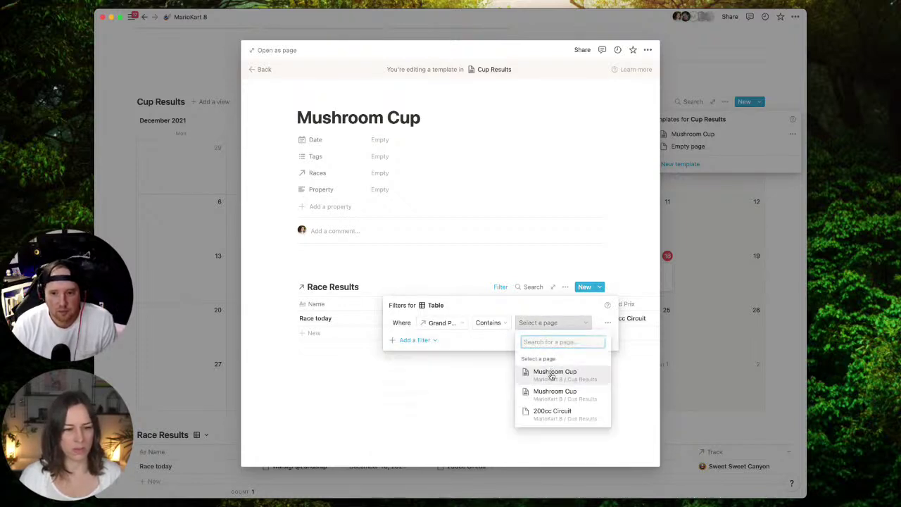
{"action": "left_click", "coordinate": [552, 373]}
{"action": "left_click", "coordinate": [502, 388]}
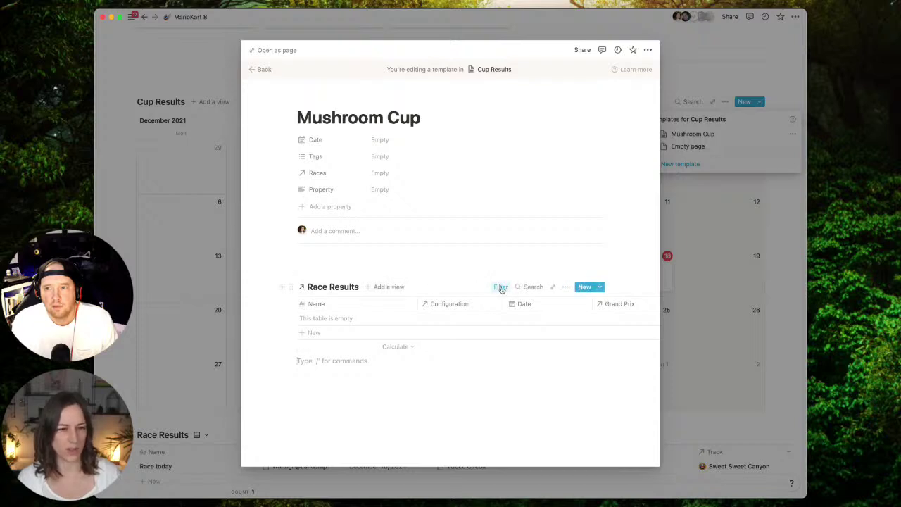
{"action": "left_click", "coordinate": [500, 289]}
{"action": "left_click", "coordinate": [432, 288]}
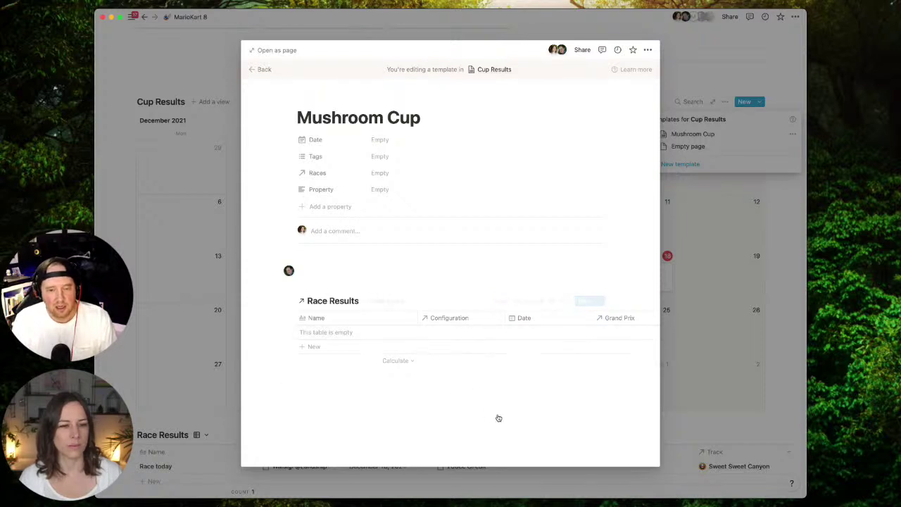
Check which tracks are linked in the Tags relation of the template's Races table.
{"action": "left_click", "coordinate": [402, 412]}
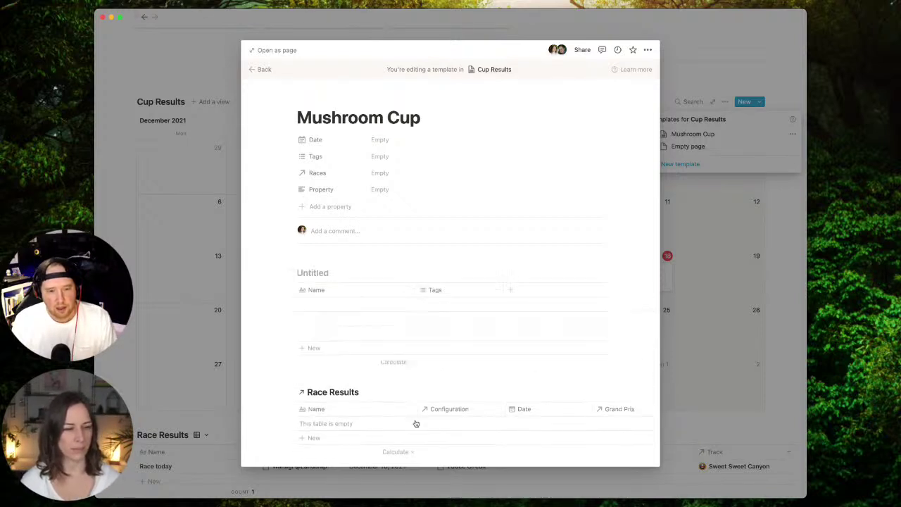
{"action": "scroll", "coordinate": [443, 324], "scroll_direction": "down", "scroll_amount": 2}
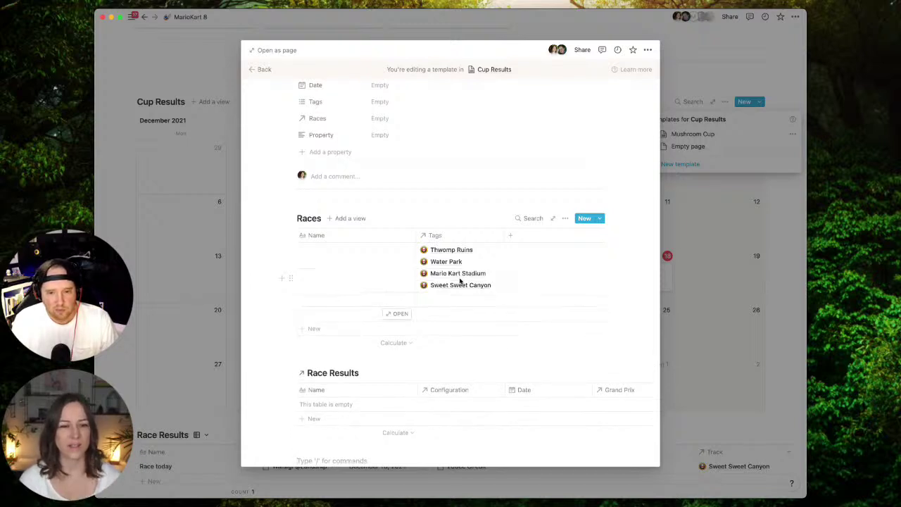
{"action": "left_click", "coordinate": [495, 260]}
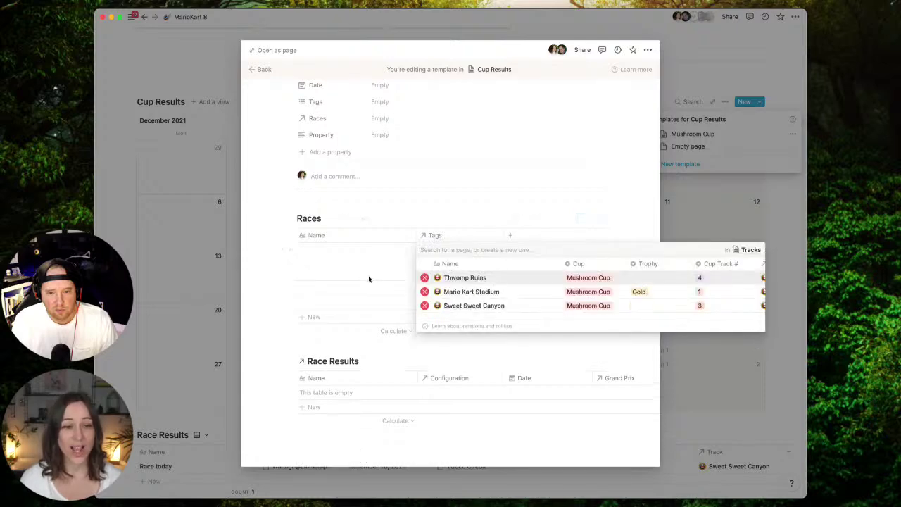
{"action": "left_click", "coordinate": [366, 208]}
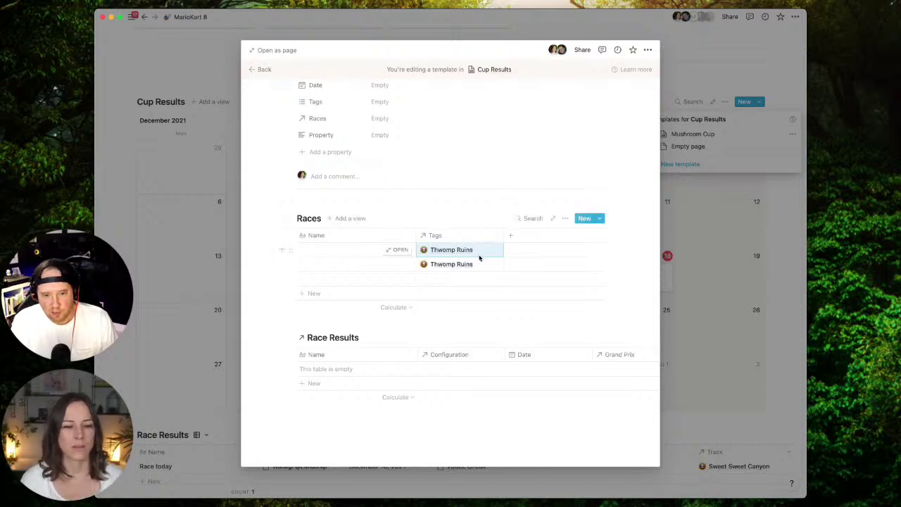
Open the Tracks database from the Thwomp Ruins relation, view the Water Park track's properties, and return to the Mushroom Cup template.
{"action": "left_click", "coordinate": [479, 257]}
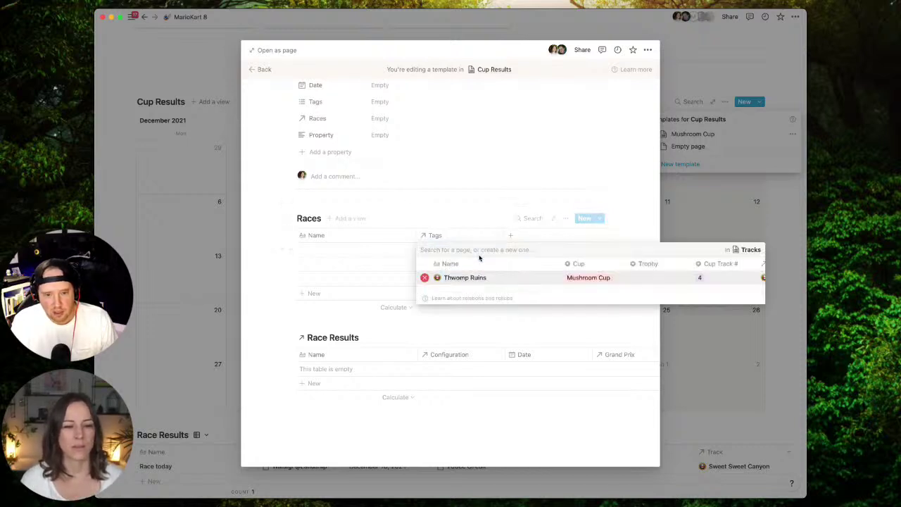
{"action": "left_click", "coordinate": [751, 250]}
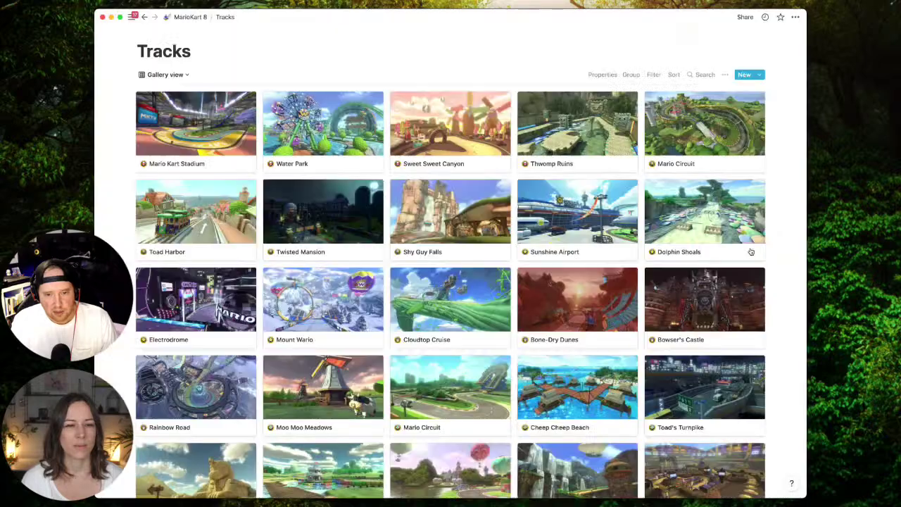
{"action": "left_click", "coordinate": [378, 163]}
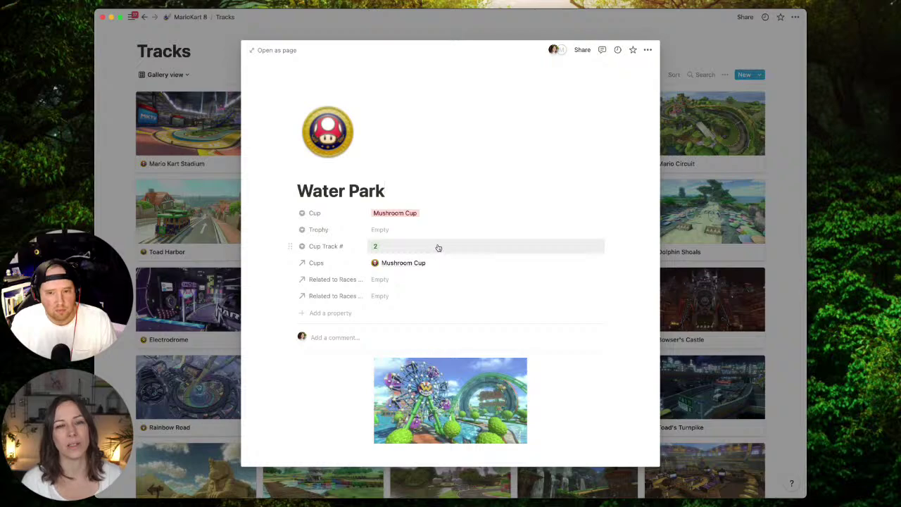
{"action": "left_click", "coordinate": [318, 34]}
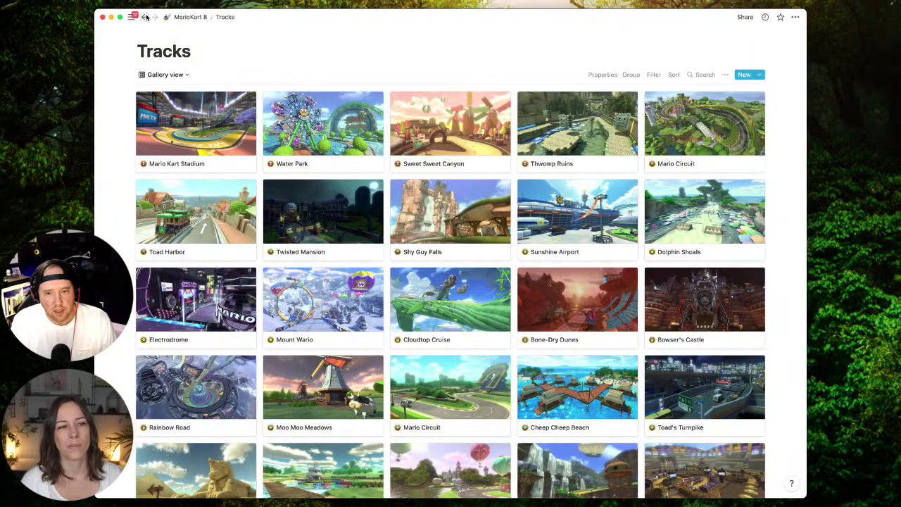
{"action": "left_click", "coordinate": [145, 18]}
{"action": "left_click", "coordinate": [145, 18]}
{"action": "left_click", "coordinate": [145, 18]}
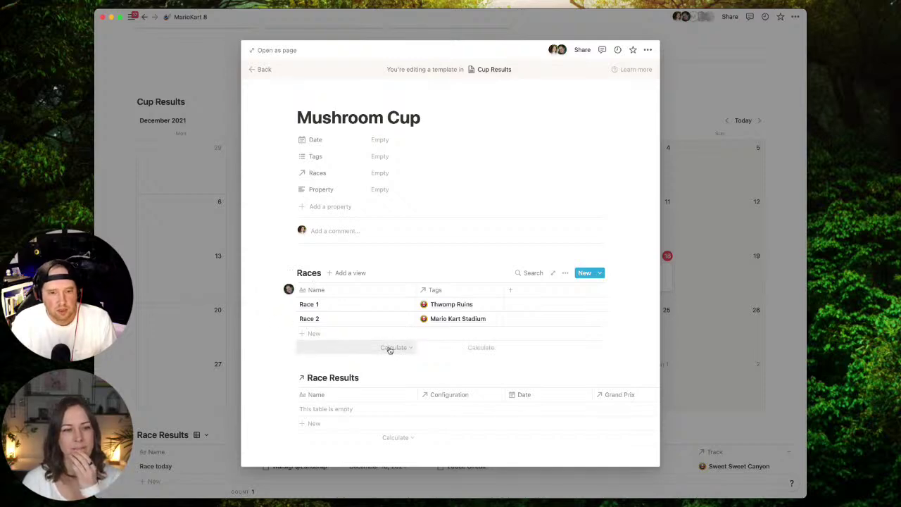
Remove the Races table from the template and write the text line "Thwomp Ruins" above the linked Race Results table.
{"action": "left_click", "coordinate": [398, 177]}
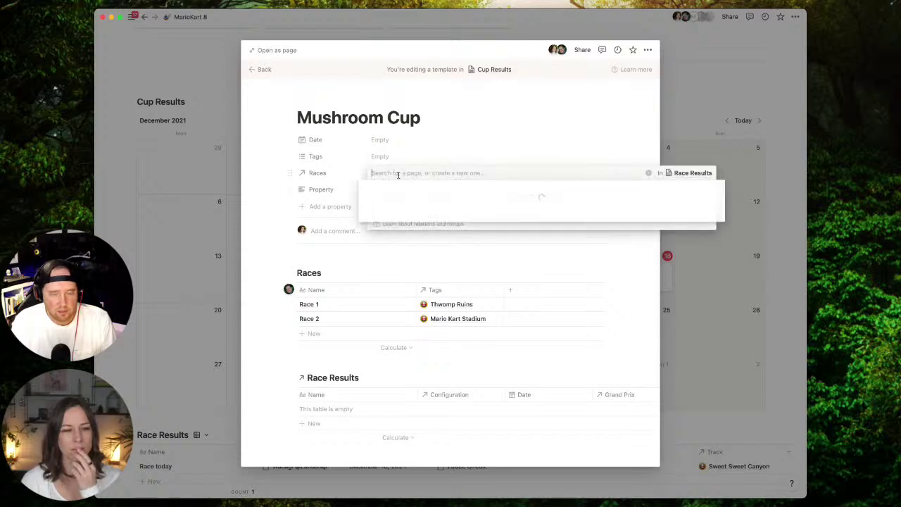
{"action": "key", "text": "Escape"}
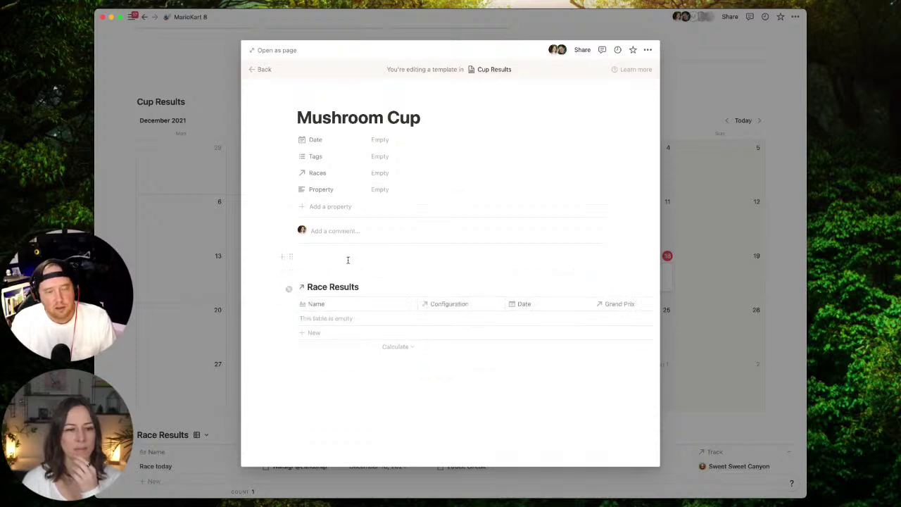
{"action": "left_click", "coordinate": [335, 257]}
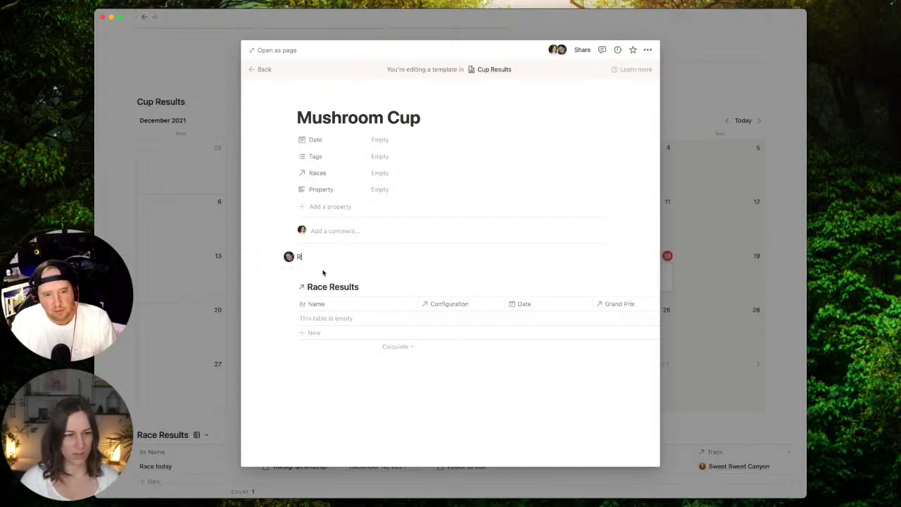
{"action": "type", "text": "Th"}
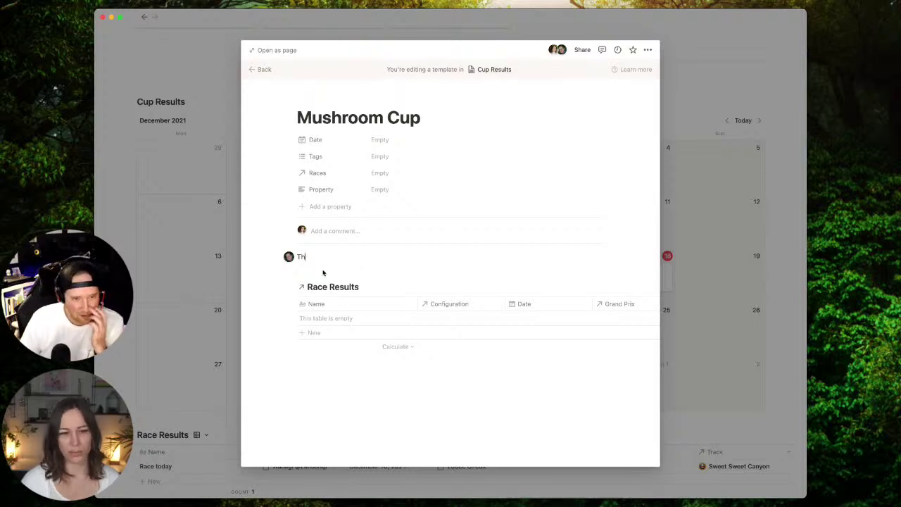
{"action": "type", "text": "womp Ruins"}
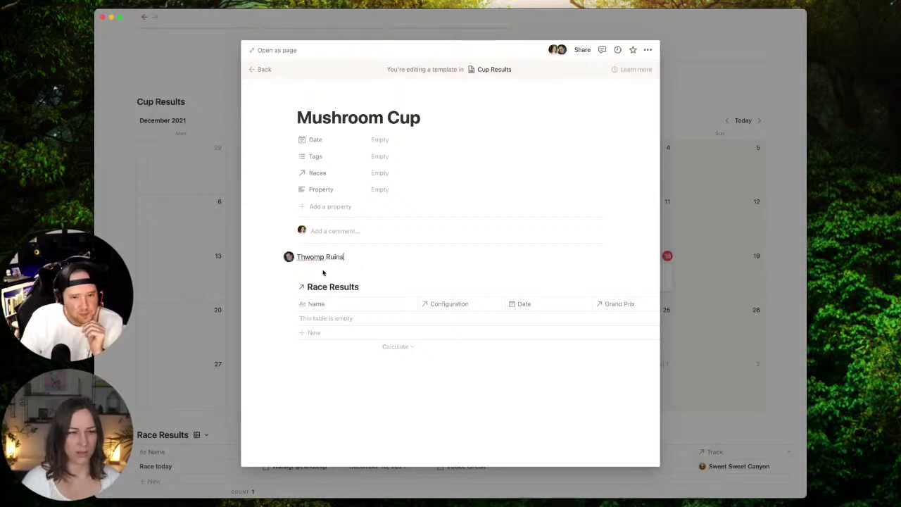
{"action": "key", "text": "Return"}
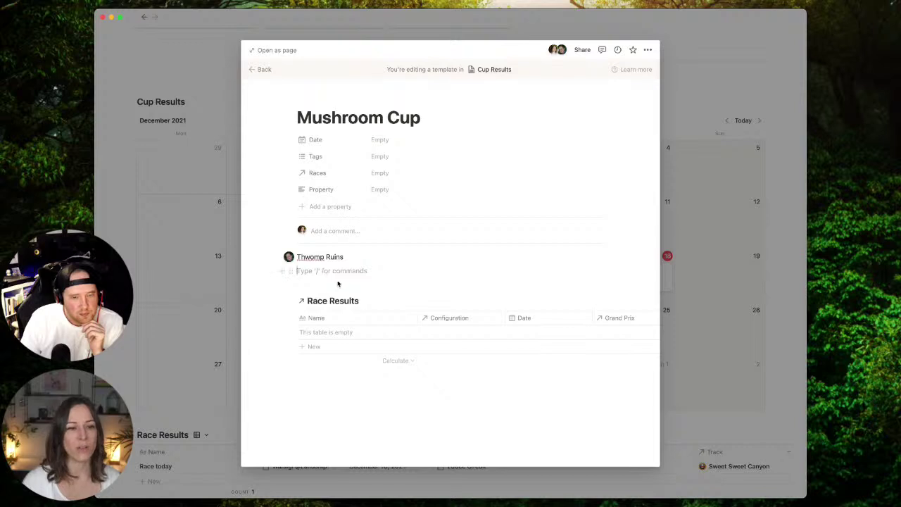
{"action": "key", "text": "BackSpace"}
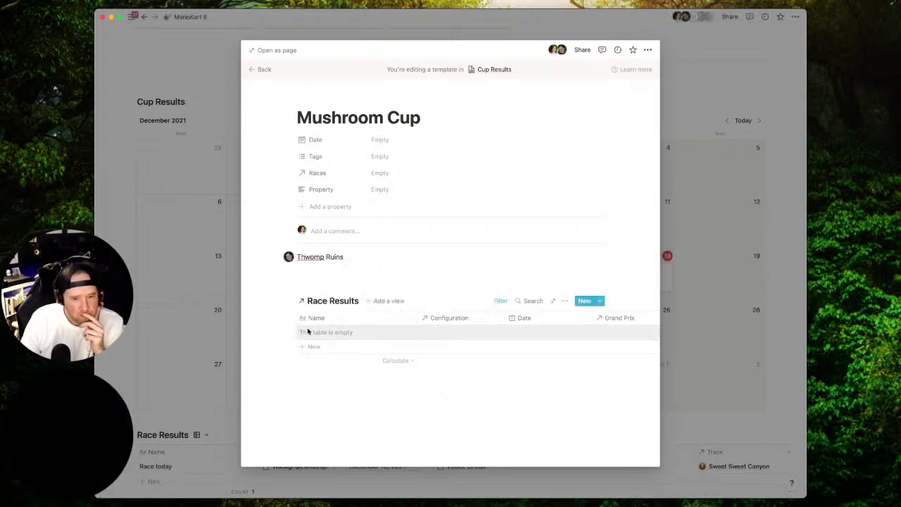
{"action": "left_click", "coordinate": [356, 268]}
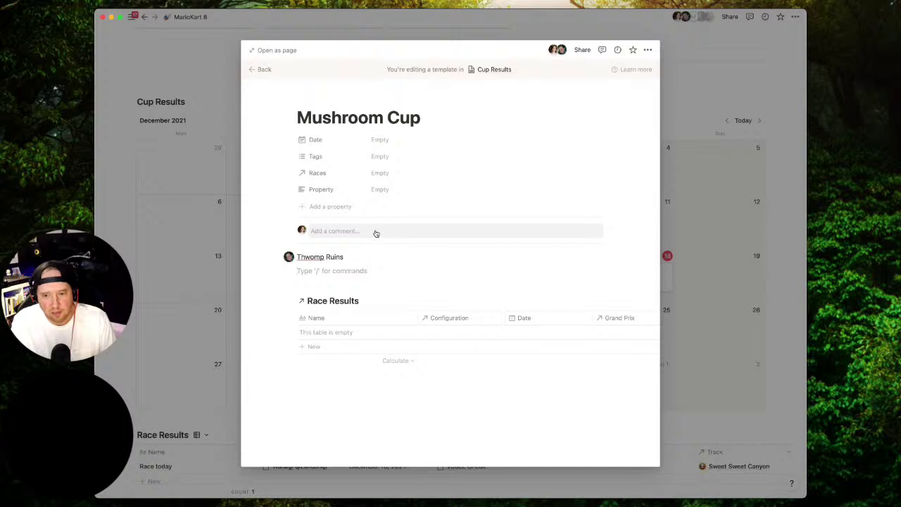
Check the Grand Prix filter of the linked Race Results table and the pages available for the template's Races relation.
{"action": "mouse_move", "coordinate": [446, 307]}
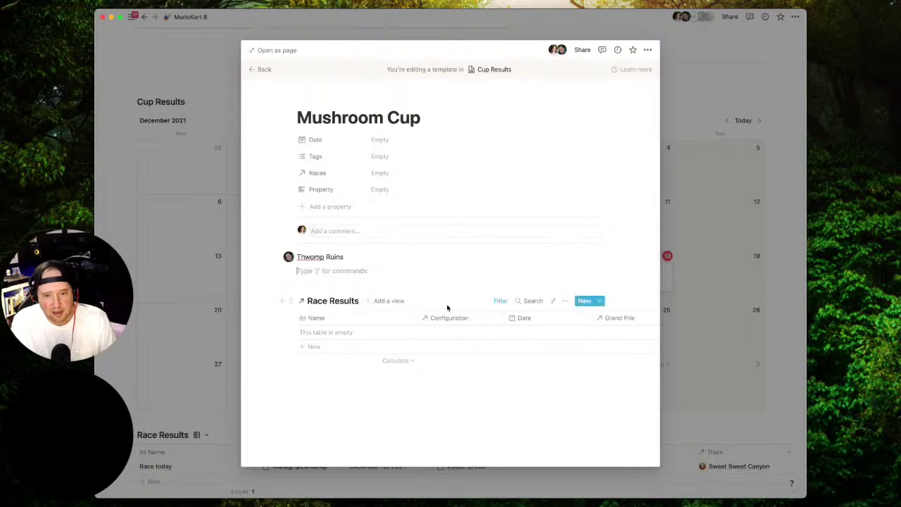
{"action": "left_click", "coordinate": [503, 301]}
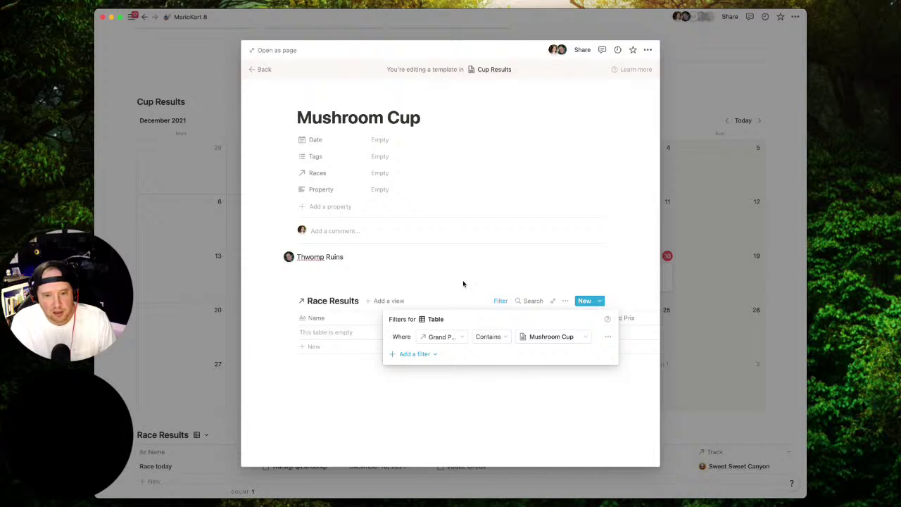
{"action": "left_click", "coordinate": [463, 282]}
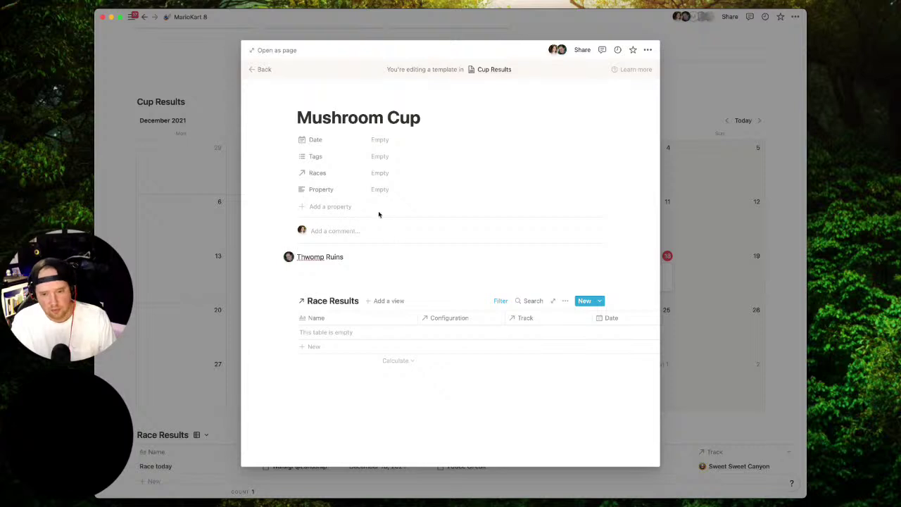
{"action": "left_click", "coordinate": [381, 174]}
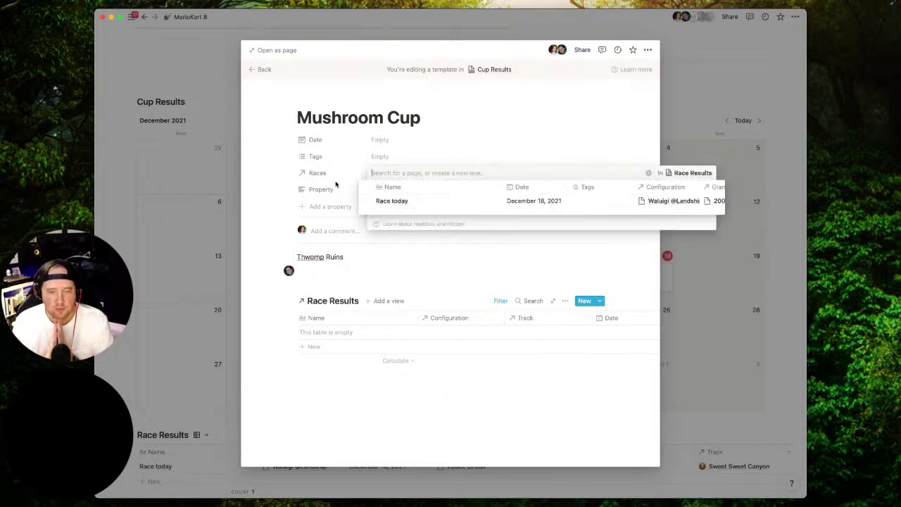
{"action": "left_click", "coordinate": [347, 277]}
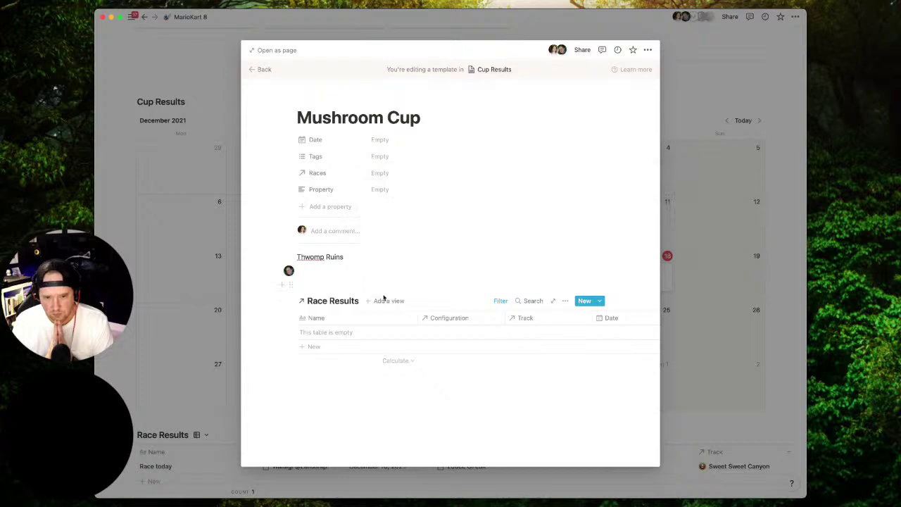
{"action": "left_click", "coordinate": [501, 300]}
{"action": "key", "text": "Escape"}
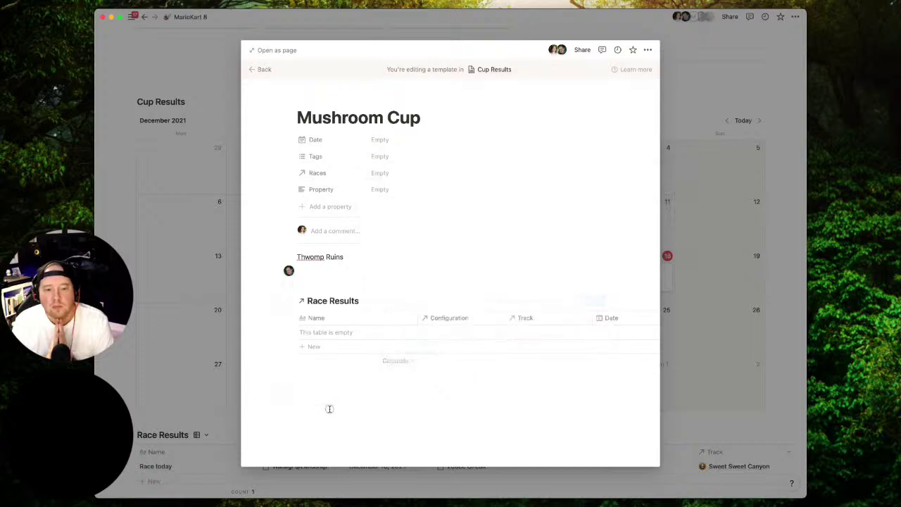
Insert a linked view of the MarioKart 8 Tracks database below the Race Results table.
{"action": "left_click", "coordinate": [323, 409]}
{"action": "type", "text": "/linked"}
{"action": "key", "text": "Return"}
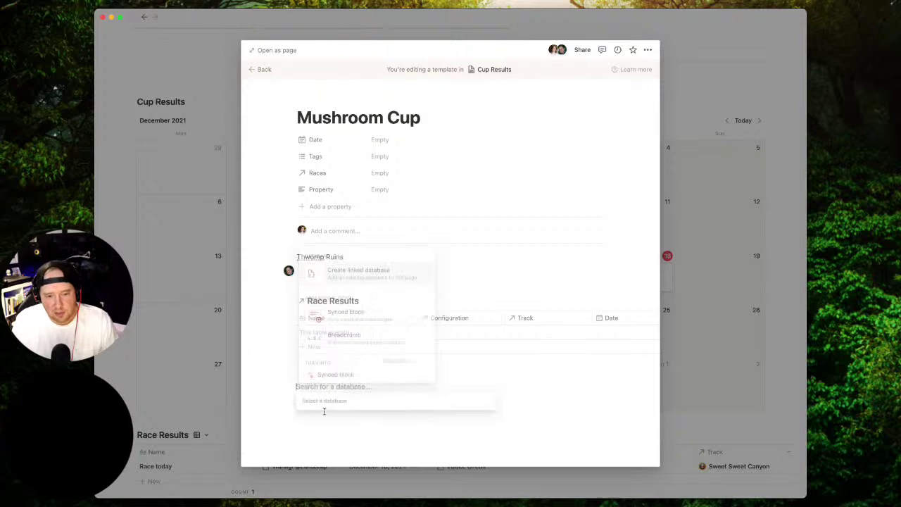
{"action": "type", "text": "tracks"}
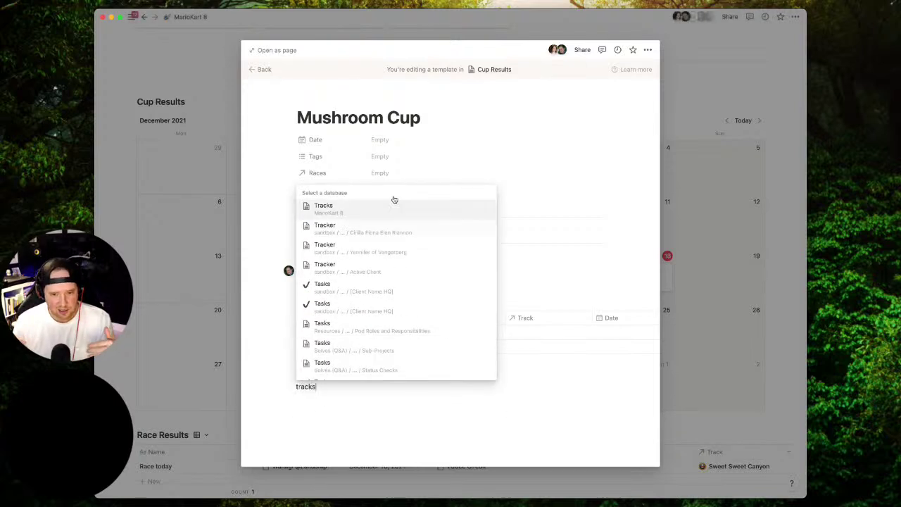
{"action": "left_click", "coordinate": [376, 208]}
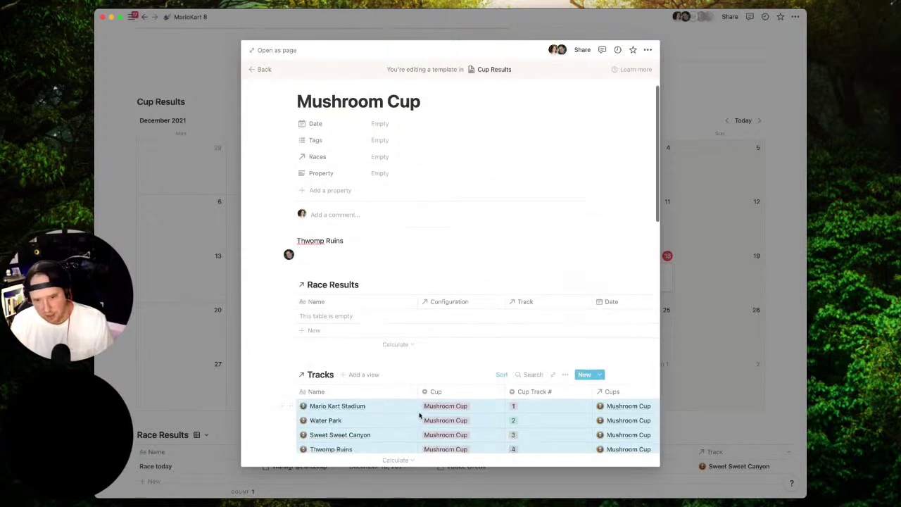
Filter the linked Tracks table to entries whose Cups relation contains Mushroom Cup.
{"action": "scroll", "coordinate": [406, 359], "scroll_direction": "down", "scroll_amount": 3}
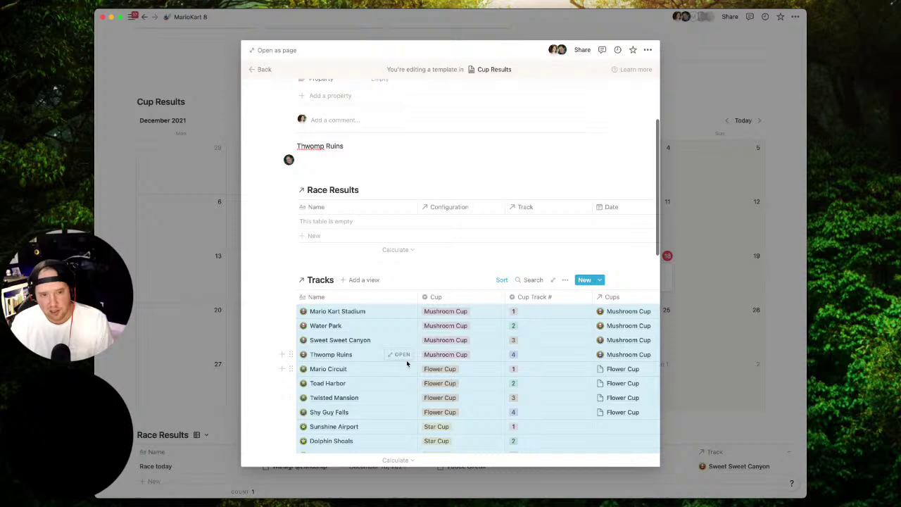
{"action": "left_click", "coordinate": [563, 273]}
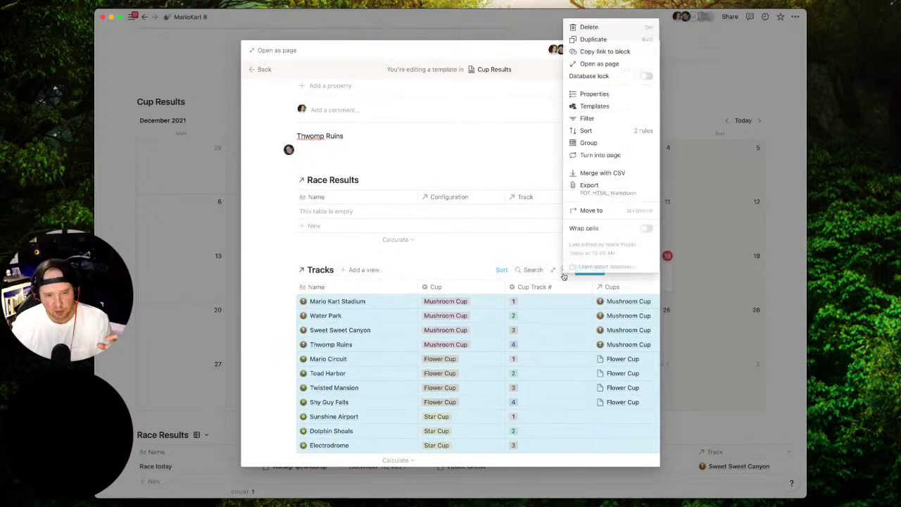
{"action": "left_click", "coordinate": [599, 125]}
{"action": "left_click", "coordinate": [418, 350]}
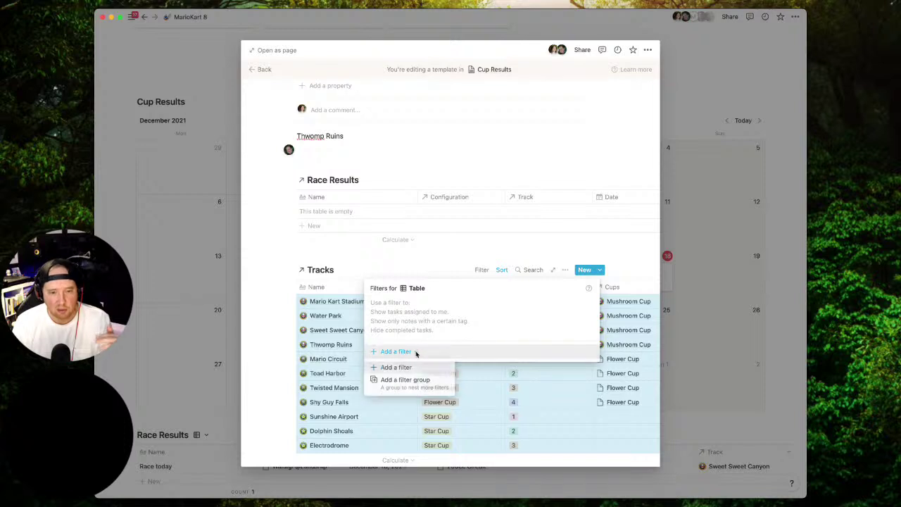
{"action": "left_click", "coordinate": [420, 368]}
{"action": "left_click", "coordinate": [429, 306]}
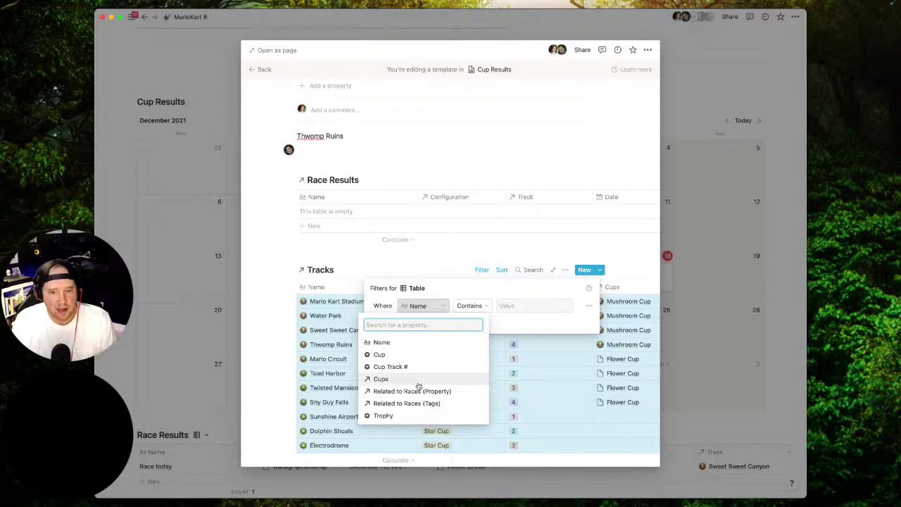
{"action": "left_click", "coordinate": [420, 383]}
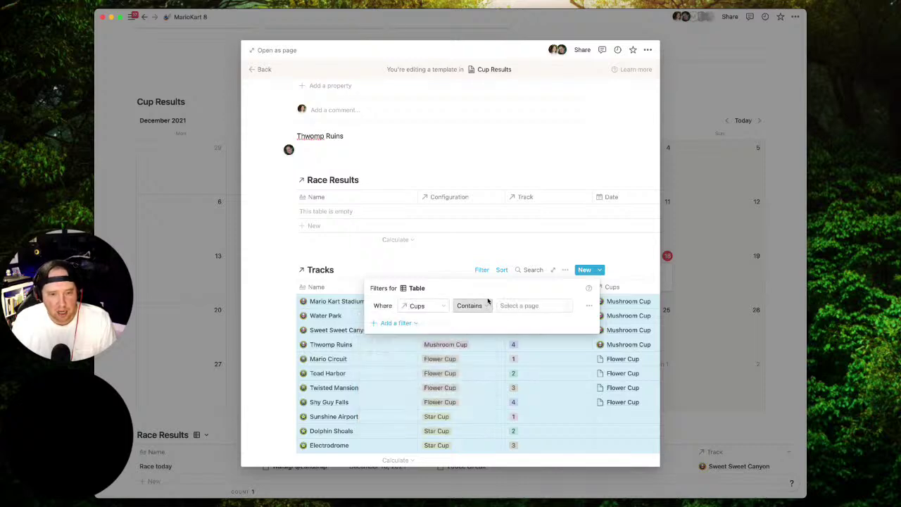
{"action": "left_click", "coordinate": [512, 305]}
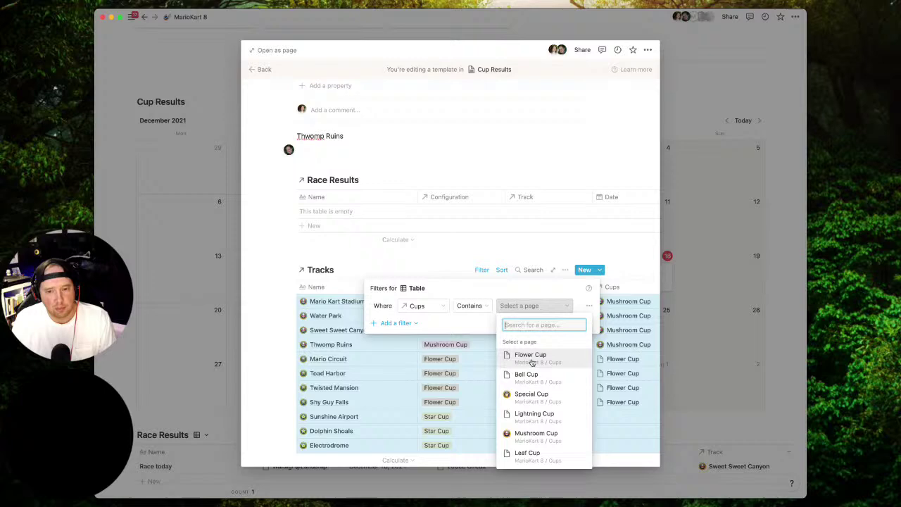
{"action": "left_click", "coordinate": [536, 433]}
{"action": "left_click", "coordinate": [326, 308]}
{"action": "left_click", "coordinate": [326, 308]}
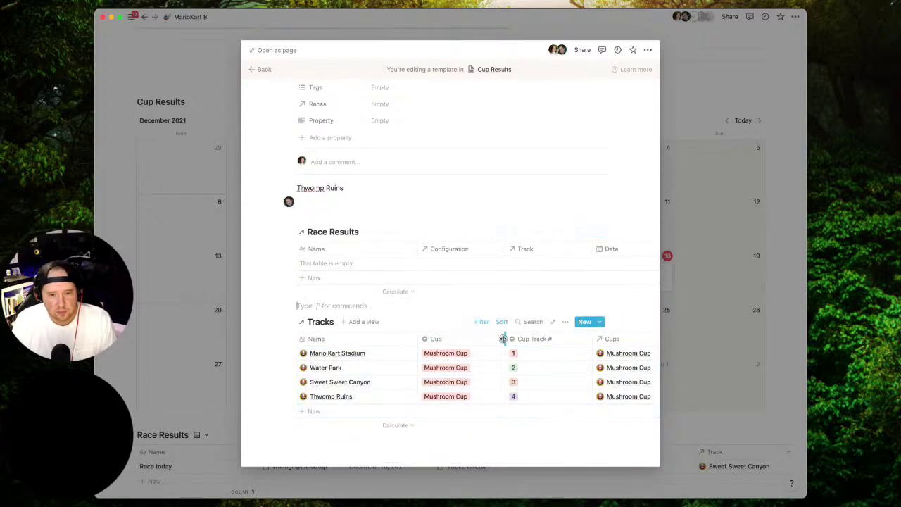
Narrow the Name, Cup and Cup Track # columns of the linked Tracks table and hide its Cups column.
{"action": "left_click_drag", "start_coordinate": [503, 340], "coordinate": [387, 339]}
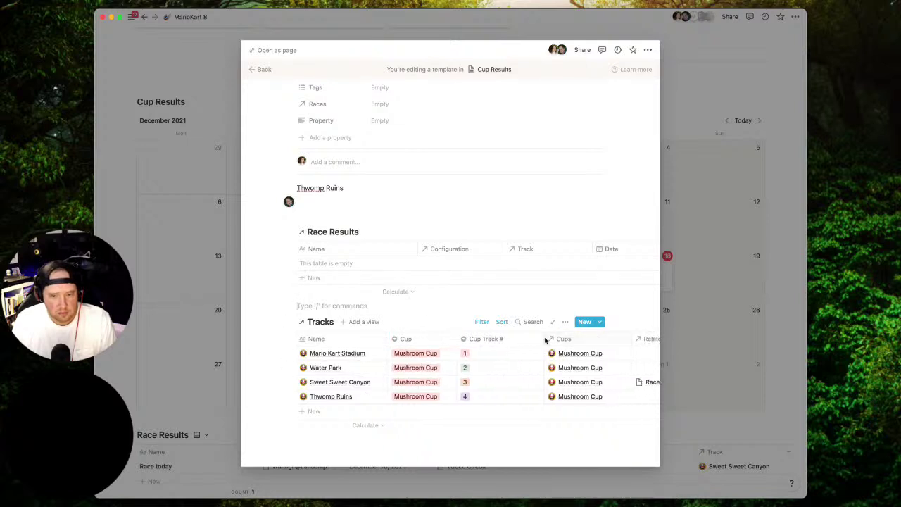
{"action": "left_click_drag", "start_coordinate": [547, 339], "coordinate": [463, 338]}
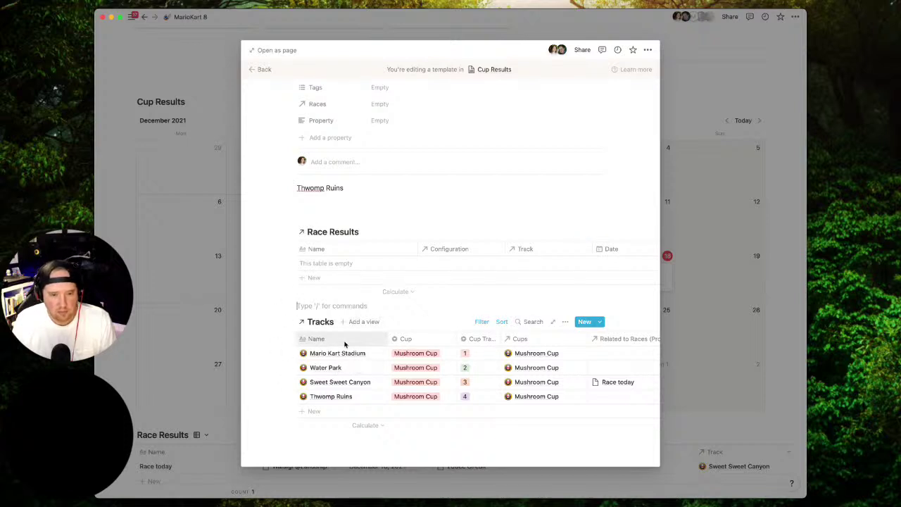
{"action": "scroll", "coordinate": [370, 211], "scroll_direction": "up", "scroll_amount": 2}
{"action": "scroll", "coordinate": [370, 211], "scroll_direction": "down", "scroll_amount": 2}
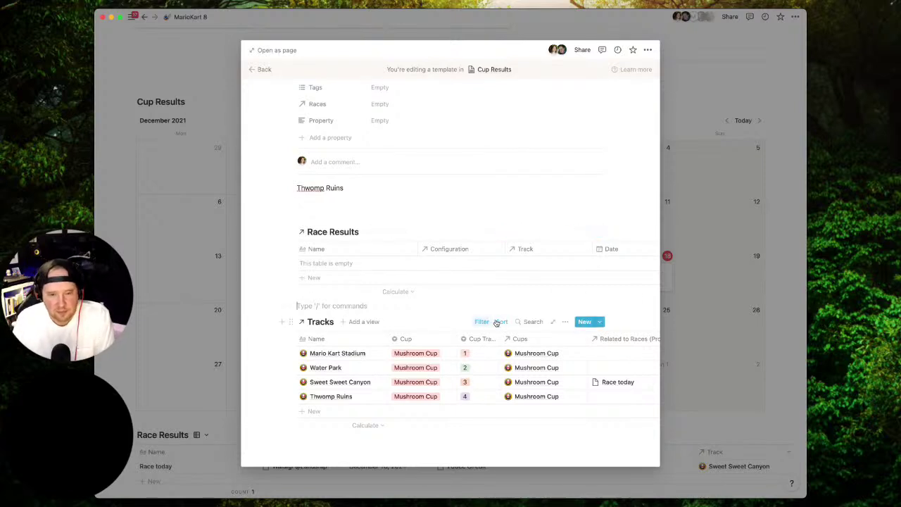
{"action": "left_click", "coordinate": [560, 339]}
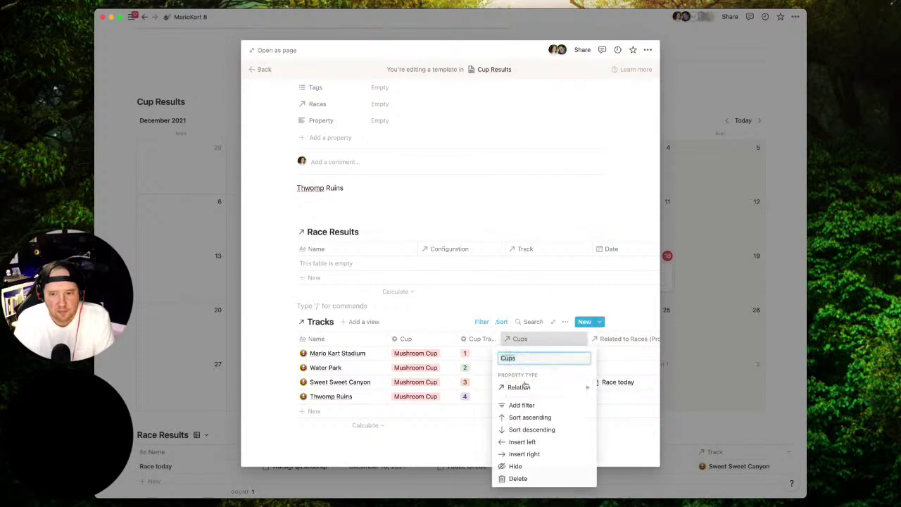
{"action": "left_click", "coordinate": [515, 466]}
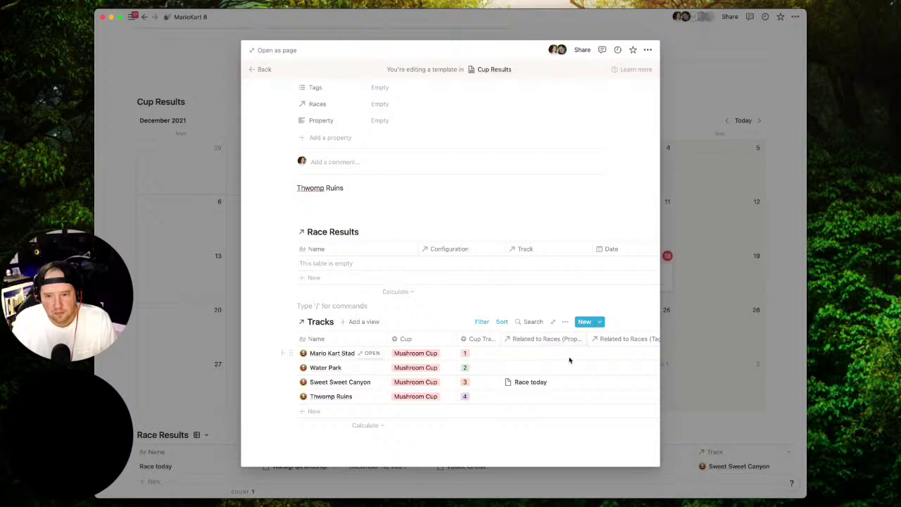
Check which Race Results pages can be linked in the Water Park track's Related to Races (Property) cell.
{"action": "left_click", "coordinate": [531, 371]}
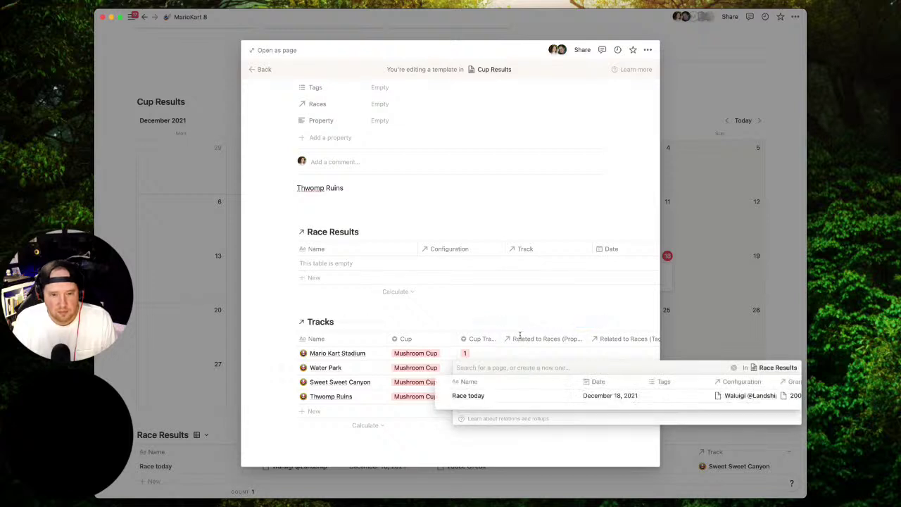
{"action": "key", "text": "Escape"}
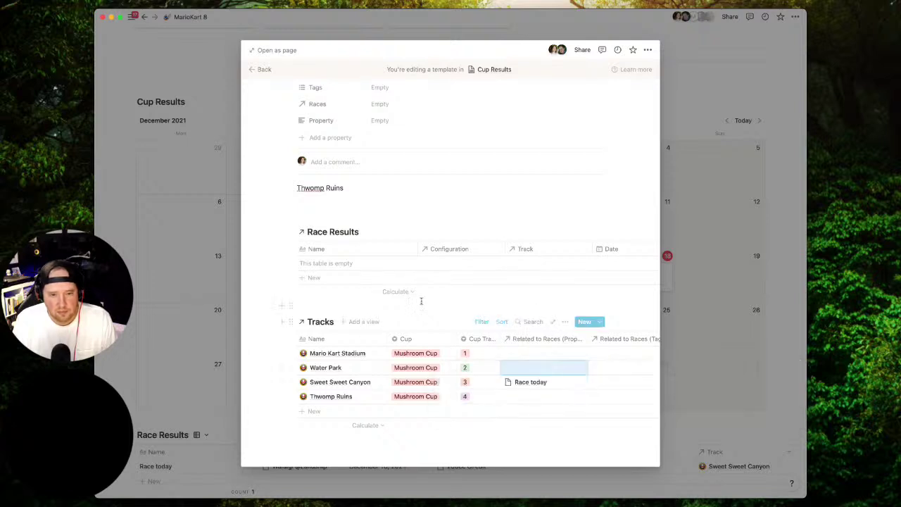
{"action": "left_click", "coordinate": [539, 368]}
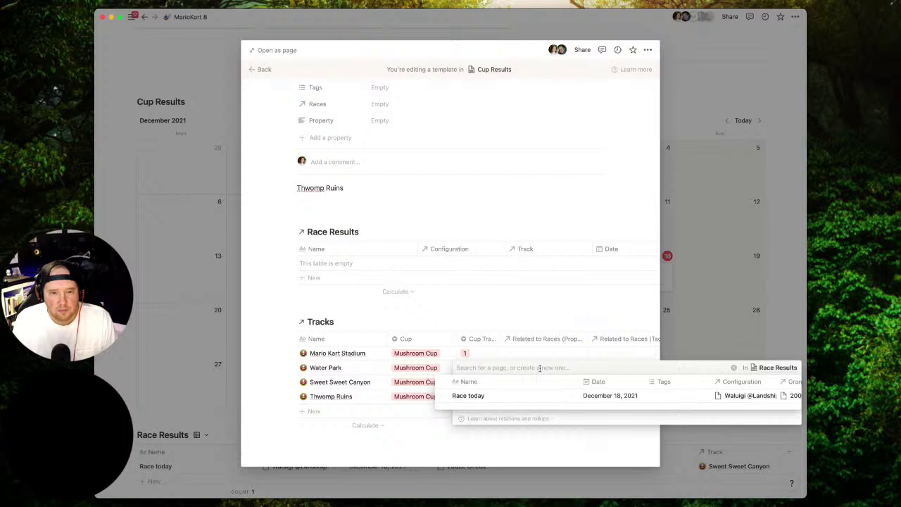
{"action": "key", "text": "Escape"}
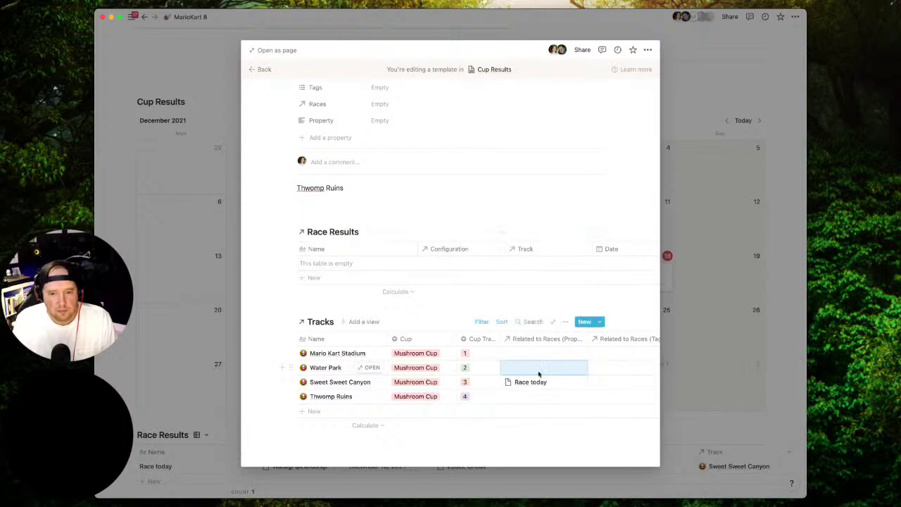
Delete the Thwomp Ruins text line and move the linked Tracks table above the Race Results table.
{"action": "left_click", "coordinate": [290, 188]}
{"action": "key", "text": "Delete"}
{"action": "left_click_drag", "start_coordinate": [290, 322], "coordinate": [302, 202]}
{"action": "left_click", "coordinate": [319, 332]}
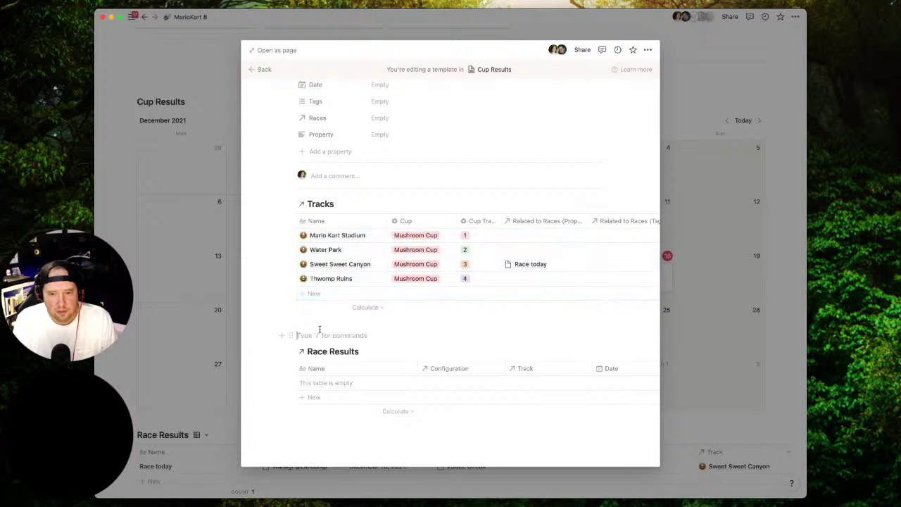
{"action": "scroll", "coordinate": [437, 301], "scroll_direction": "up", "scroll_amount": 2}
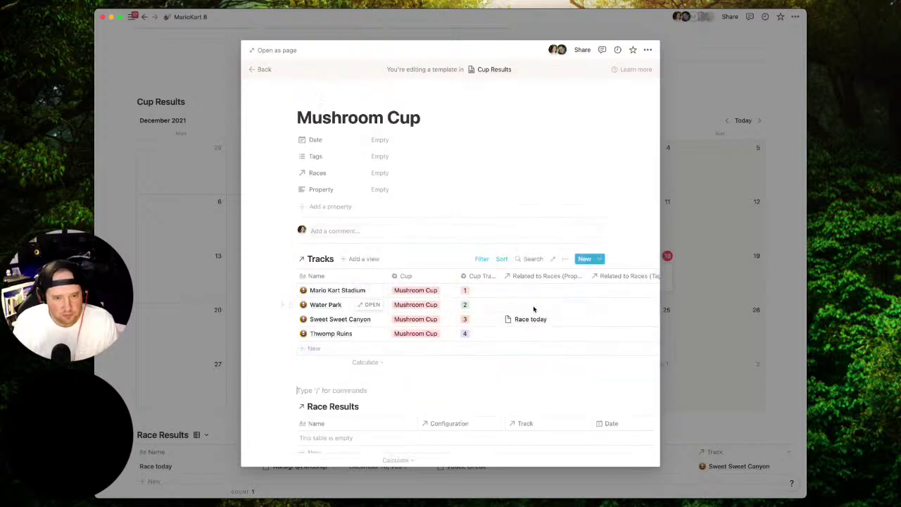
Hide the Cup column of the linked Tracks table and widen its Related to Races (Property) column.
{"action": "left_click", "coordinate": [483, 276]}
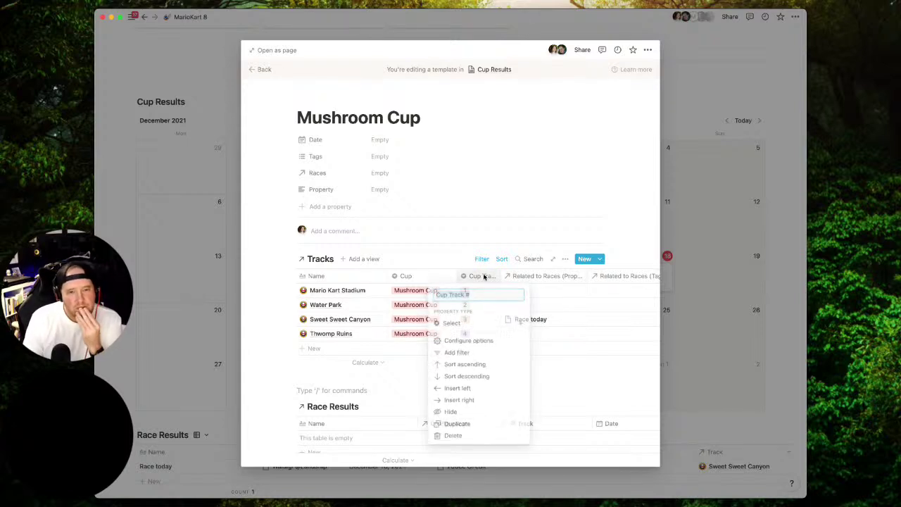
{"action": "left_click", "coordinate": [485, 276]}
{"action": "left_click", "coordinate": [422, 276]}
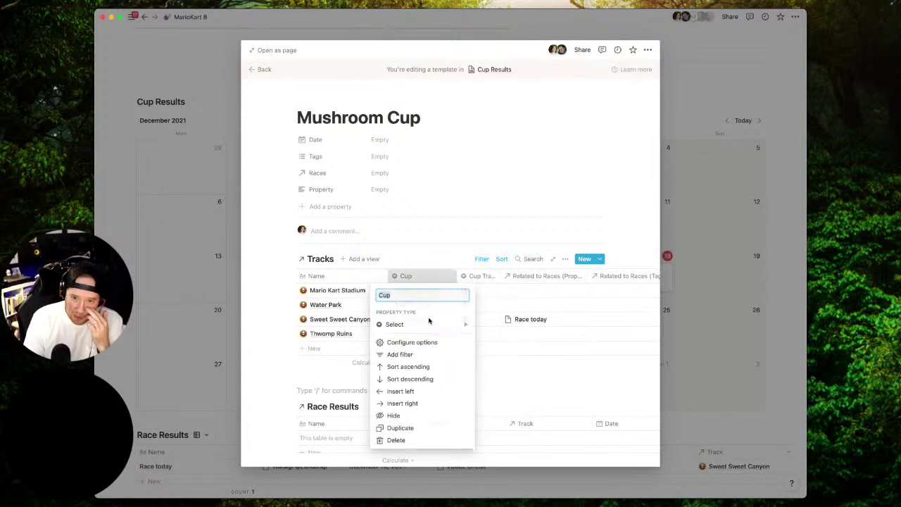
{"action": "key", "text": "Escape"}
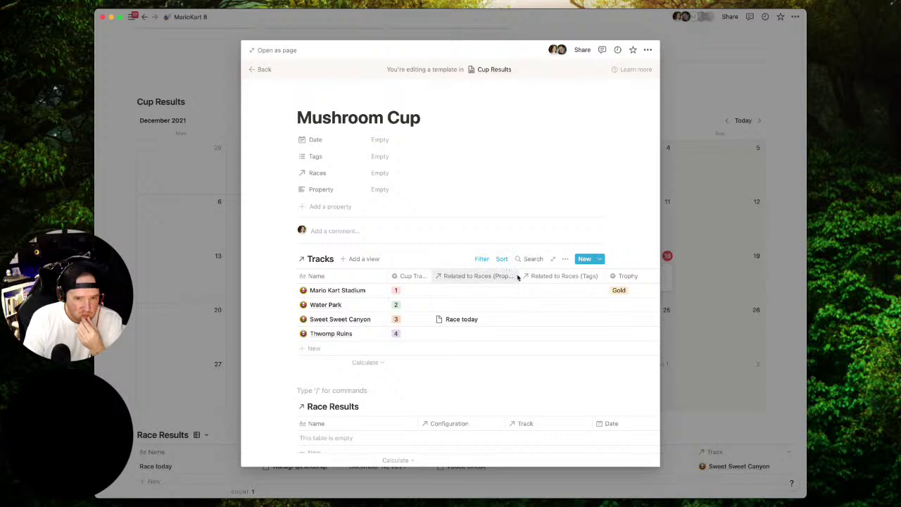
{"action": "left_click_drag", "start_coordinate": [518, 275], "coordinate": [556, 275]}
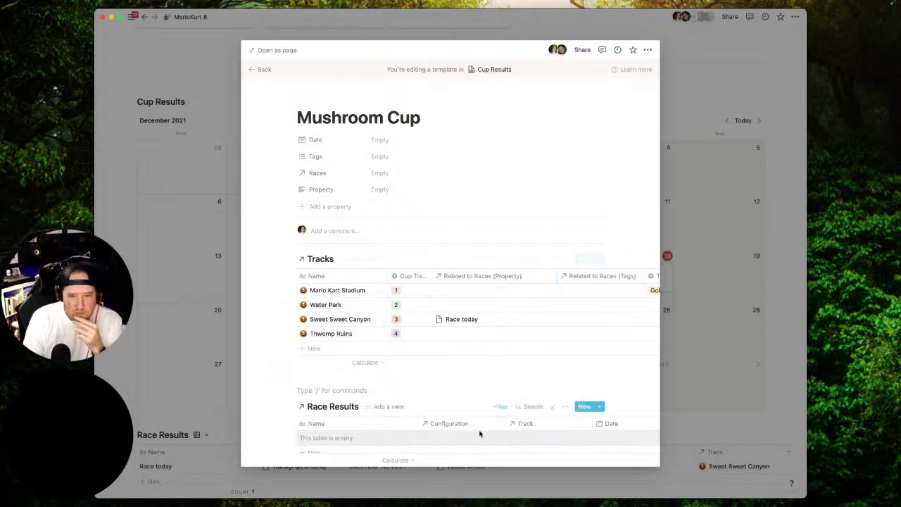
Insert a blank line between the linked Tracks table and the Race Results table.
{"action": "left_click", "coordinate": [362, 390]}
{"action": "key", "text": "Return"}
{"action": "left_click", "coordinate": [361, 390]}
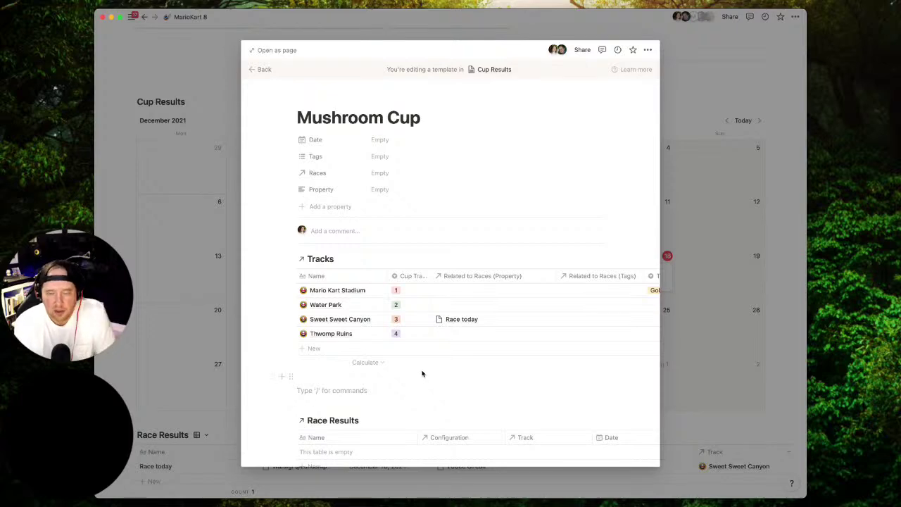
{"action": "scroll", "coordinate": [421, 372], "scroll_direction": "down", "scroll_amount": 2}
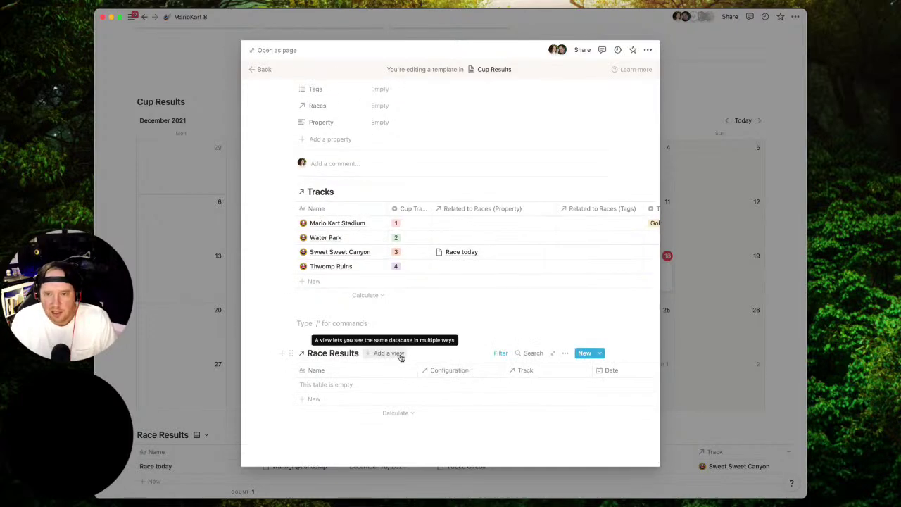
{"action": "left_click", "coordinate": [623, 227]}
{"action": "key", "text": "Escape"}
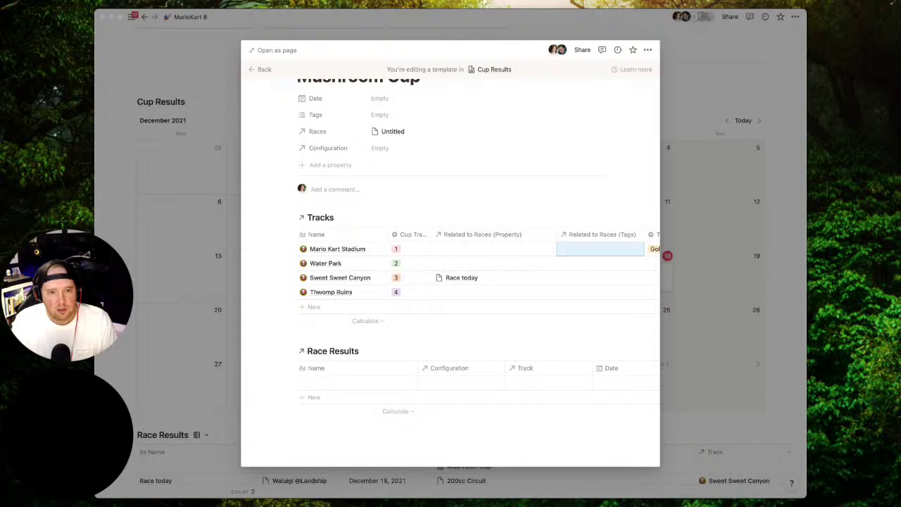
Close the template page and reopen the Mushroom Cup template of Cup Results for editing.
{"action": "scroll", "coordinate": [432, 227], "scroll_direction": "up", "scroll_amount": 2}
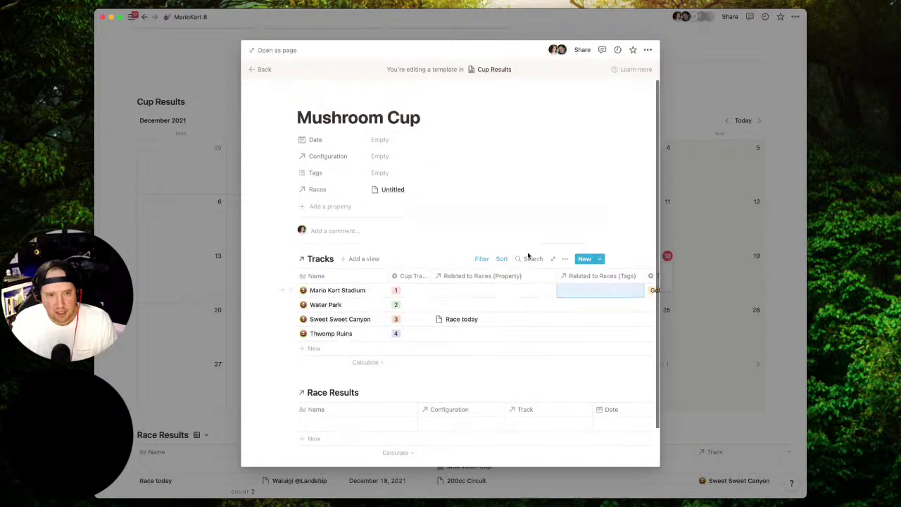
{"action": "left_click", "coordinate": [753, 111]}
{"action": "left_click", "coordinate": [760, 104]}
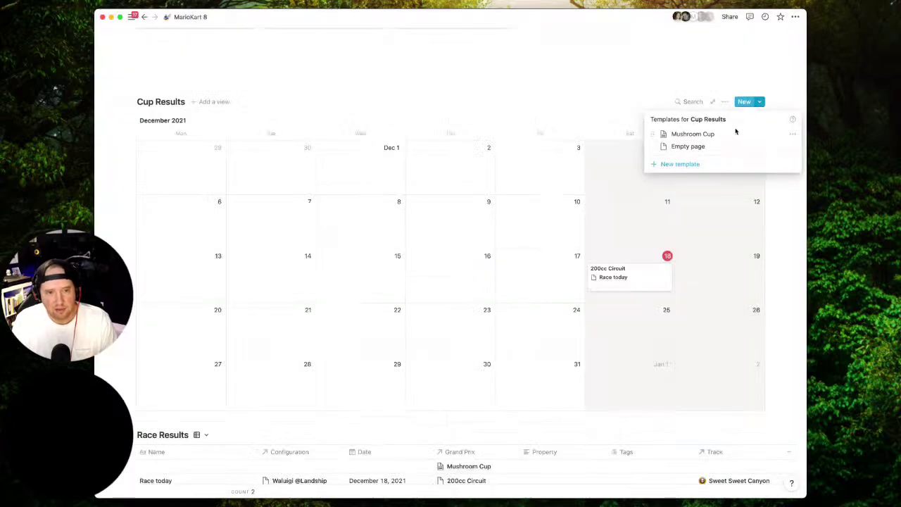
{"action": "left_click", "coordinate": [791, 135]}
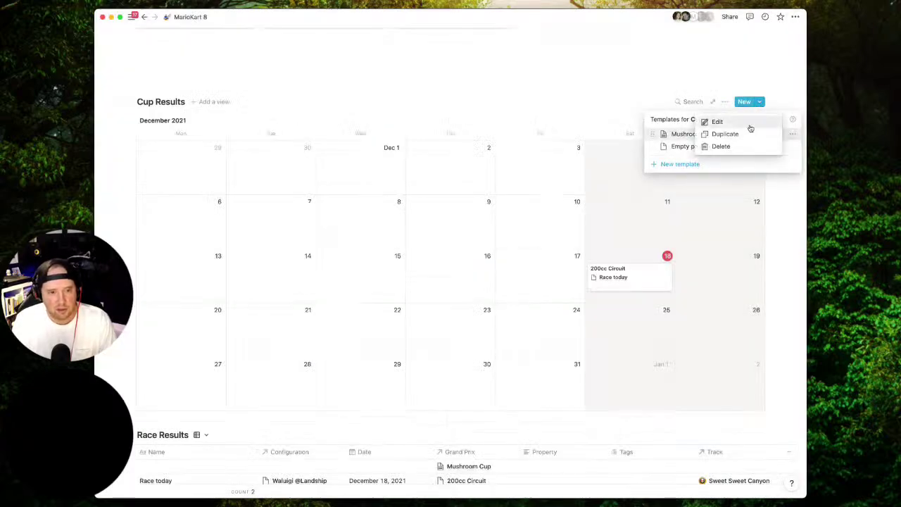
{"action": "left_click", "coordinate": [716, 125]}
{"action": "scroll", "coordinate": [439, 218], "scroll_direction": "down", "scroll_amount": 1}
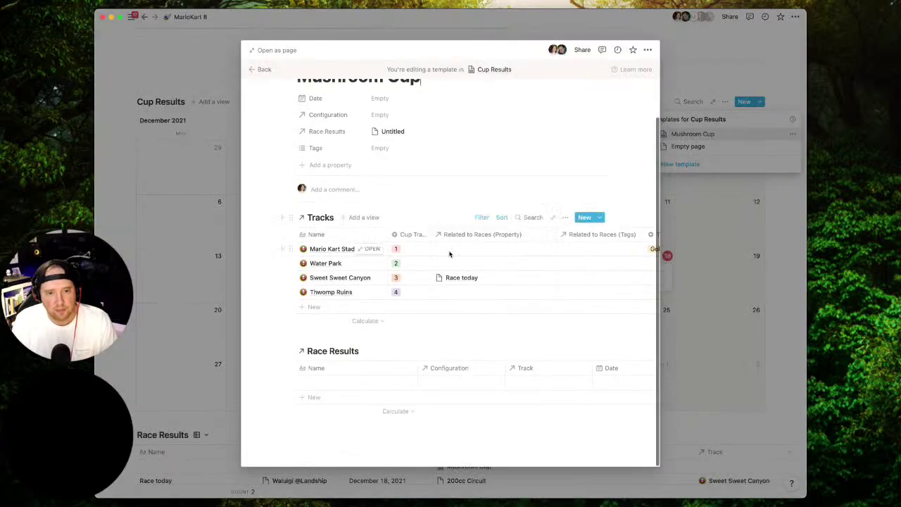
{"action": "scroll", "coordinate": [449, 253], "scroll_direction": "up", "scroll_amount": 1}
{"action": "scroll", "coordinate": [451, 249], "scroll_direction": "down", "scroll_amount": 1}
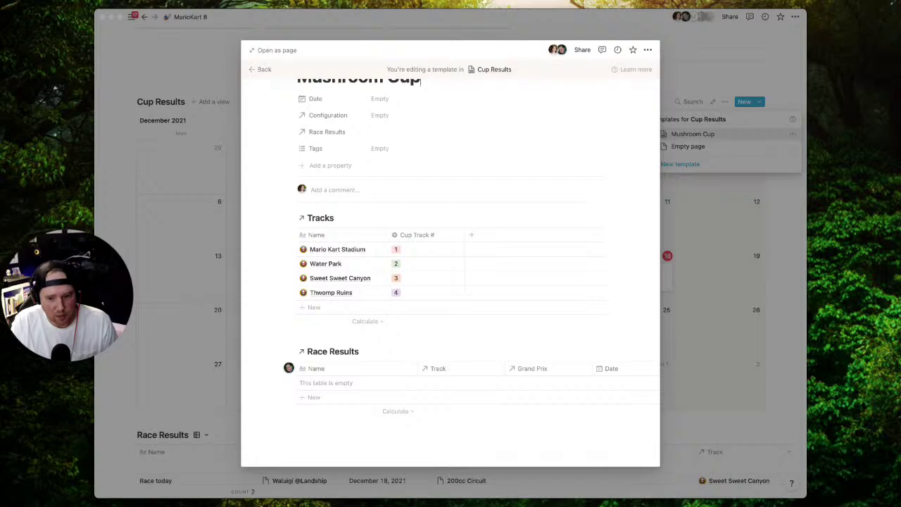
{"action": "left_click", "coordinate": [477, 24]}
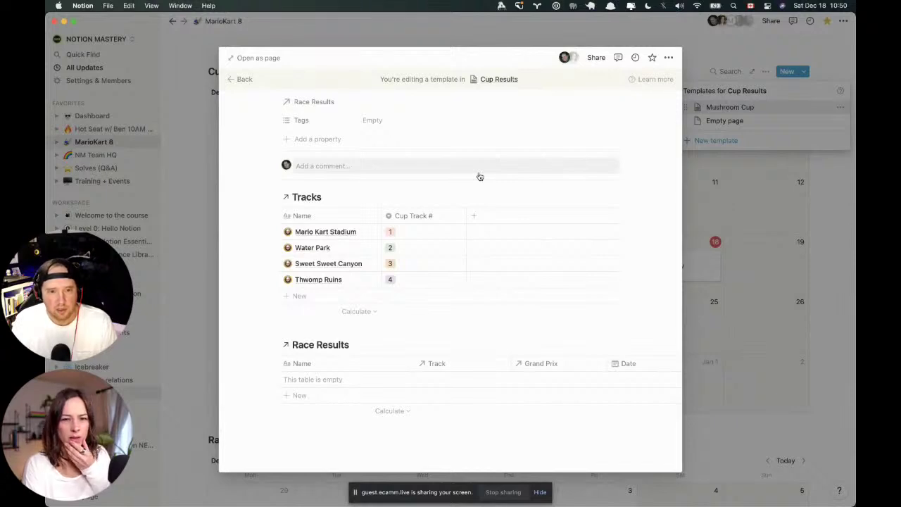
{"action": "scroll", "coordinate": [422, 205], "scroll_direction": "up", "scroll_amount": 3}
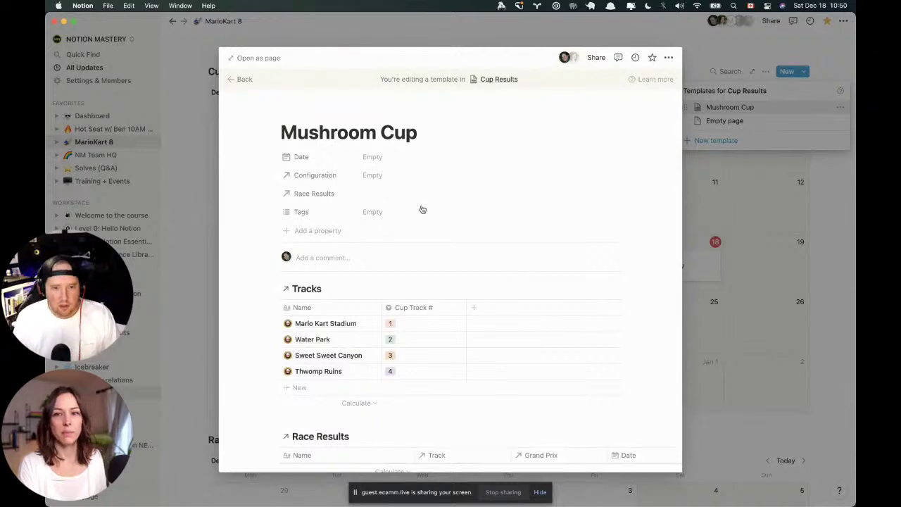
{"action": "key", "text": "super+Tab"}
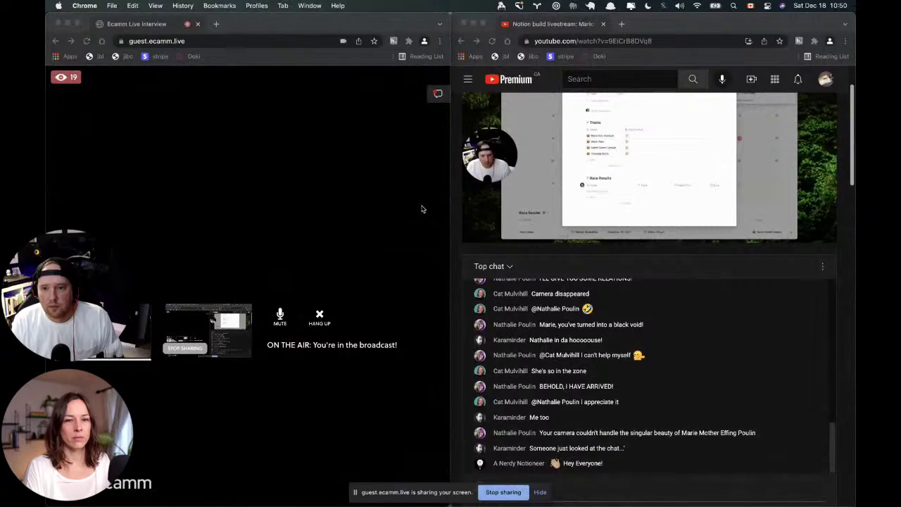
{"action": "key", "text": "super+Tab"}
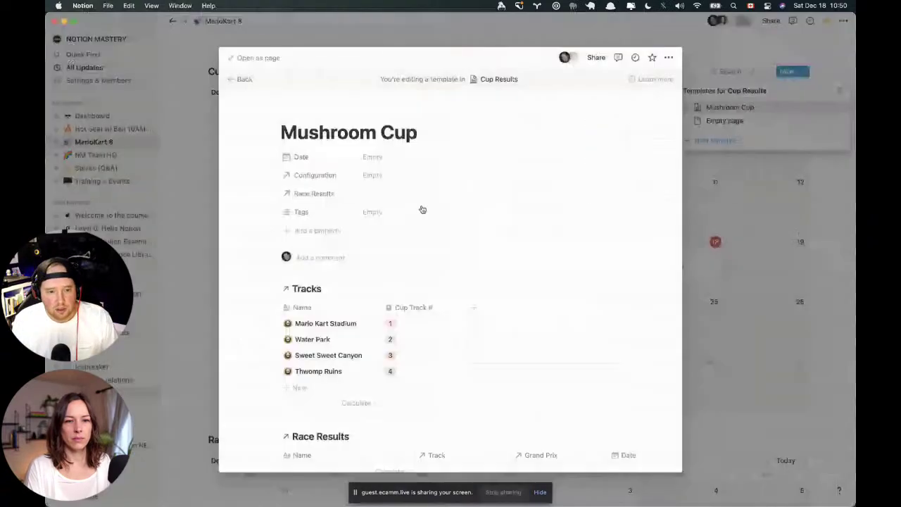
{"action": "scroll", "coordinate": [347, 215], "scroll_direction": "down", "scroll_amount": 3}
{"action": "scroll", "coordinate": [347, 215], "scroll_direction": "up", "scroll_amount": 3}
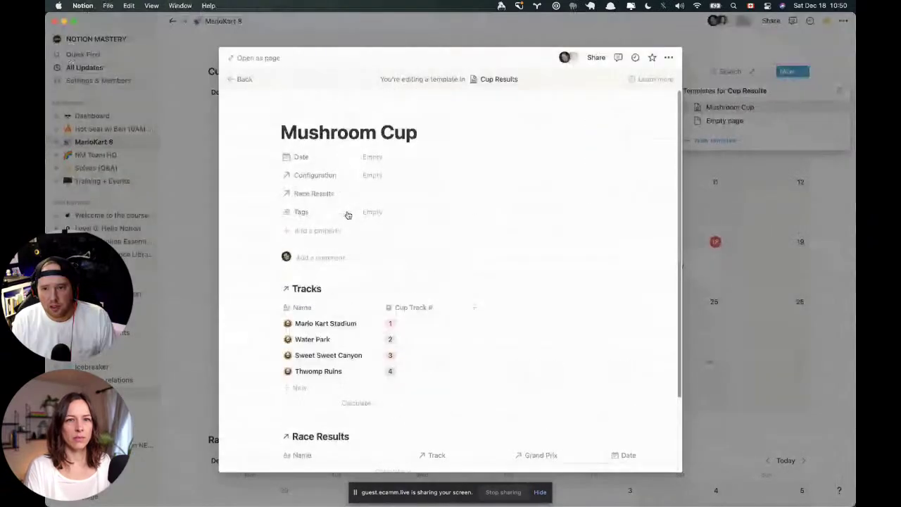
{"action": "key", "text": "super+Tab"}
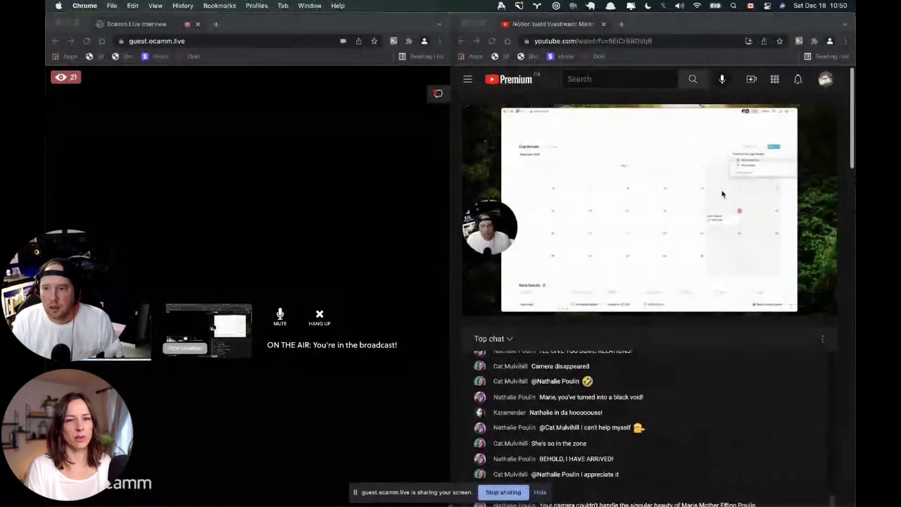
{"action": "key", "text": "super+Tab"}
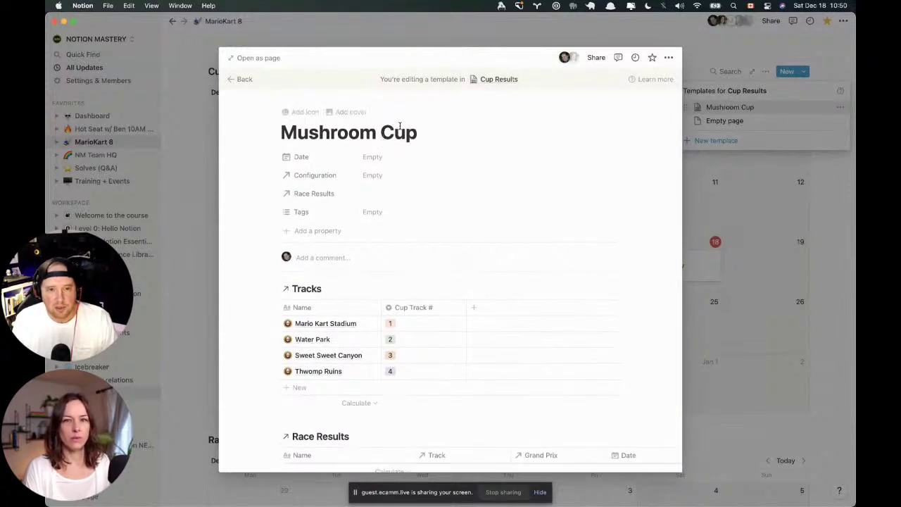
Check the filter conditions of the linked Tracks and Race Results tables in the template.
{"action": "scroll", "coordinate": [398, 131], "scroll_direction": "down", "scroll_amount": 2}
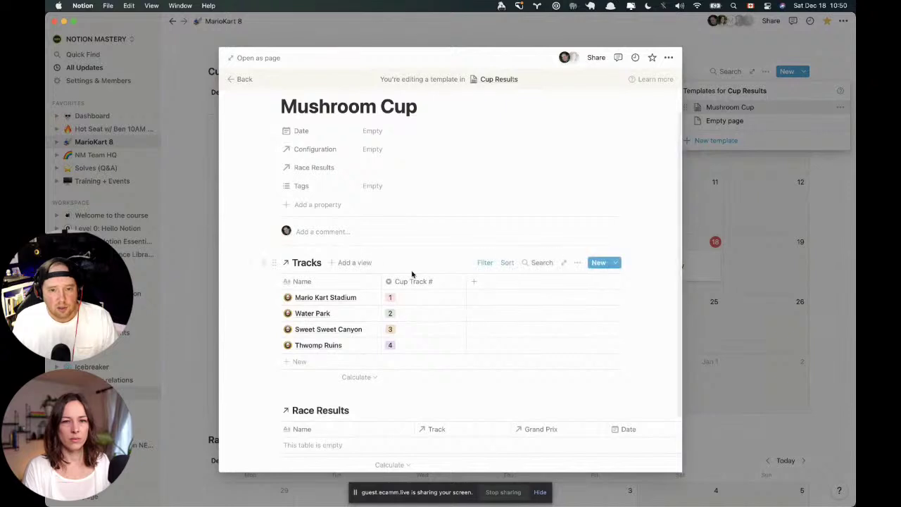
{"action": "left_click", "coordinate": [485, 263]}
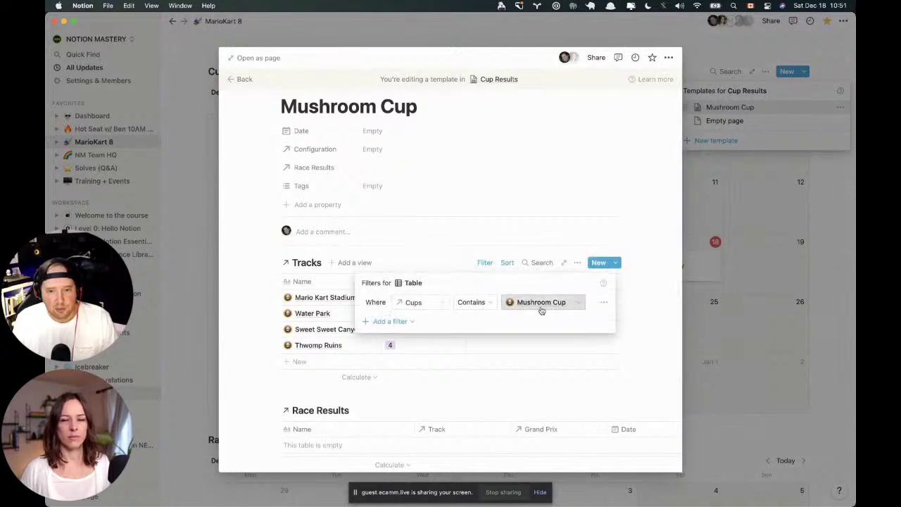
{"action": "left_click", "coordinate": [413, 262]}
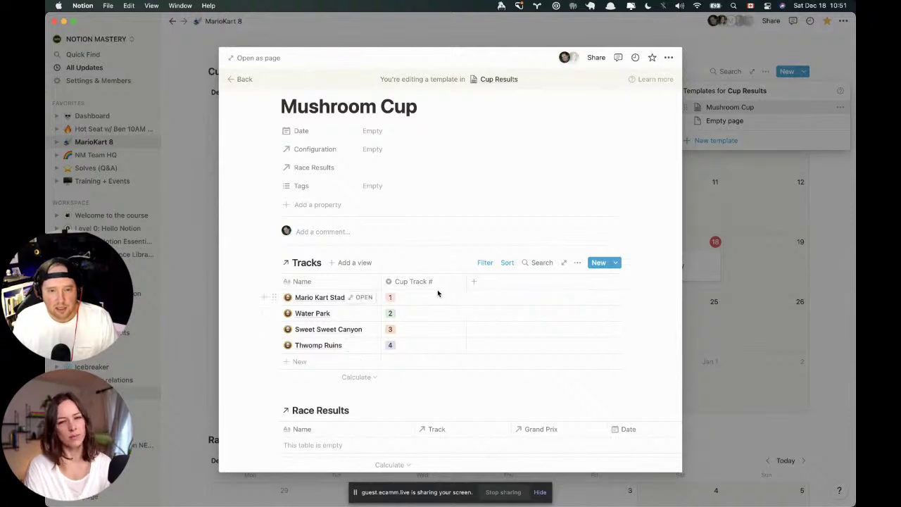
{"action": "scroll", "coordinate": [437, 293], "scroll_direction": "down", "scroll_amount": 3}
{"action": "scroll", "coordinate": [438, 293], "scroll_direction": "down", "scroll_amount": 1}
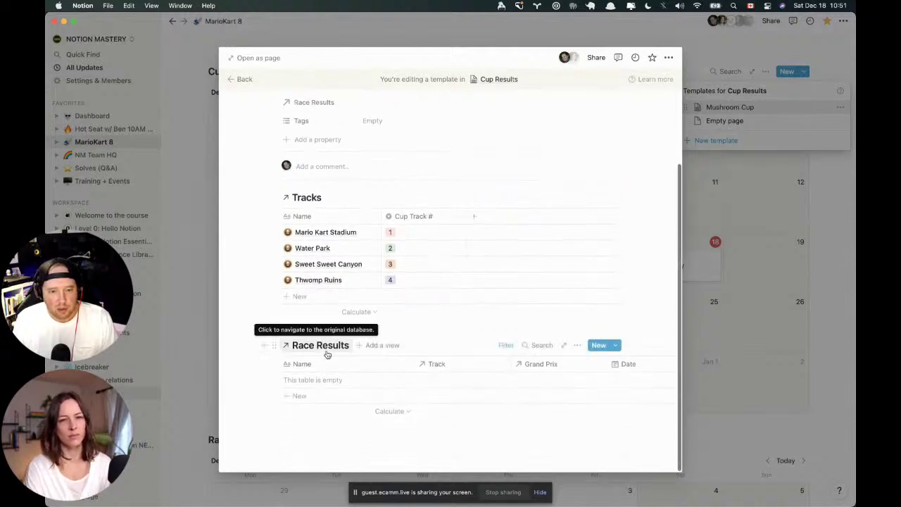
{"action": "left_click", "coordinate": [504, 345]}
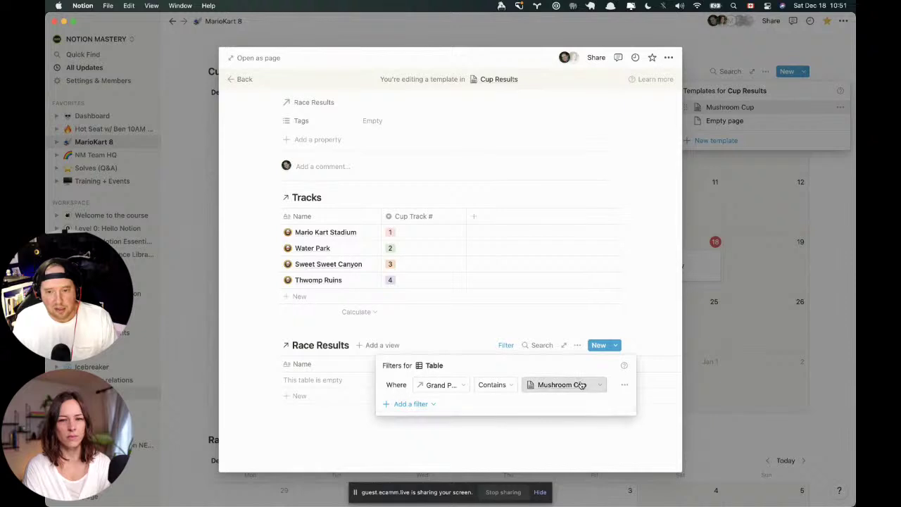
{"action": "left_click", "coordinate": [451, 336]}
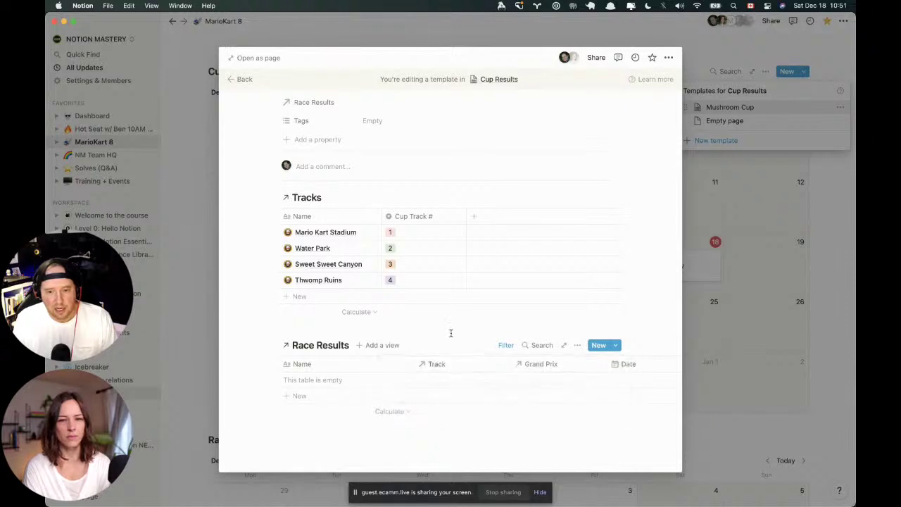
Add an untitled entry to the Race Results table and rename its Grand Prix column to Cup.
{"action": "left_click", "coordinate": [423, 387]}
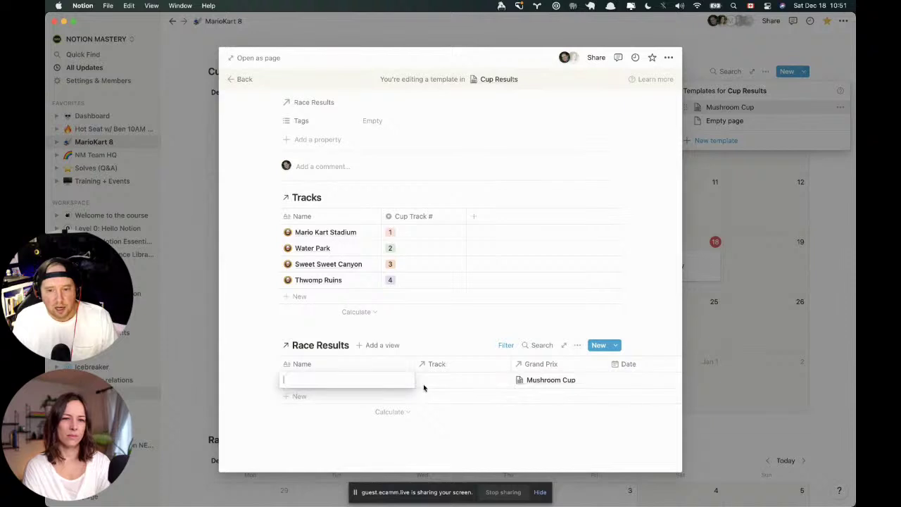
{"action": "left_click", "coordinate": [537, 364]}
{"action": "type", "text": "Cup"}
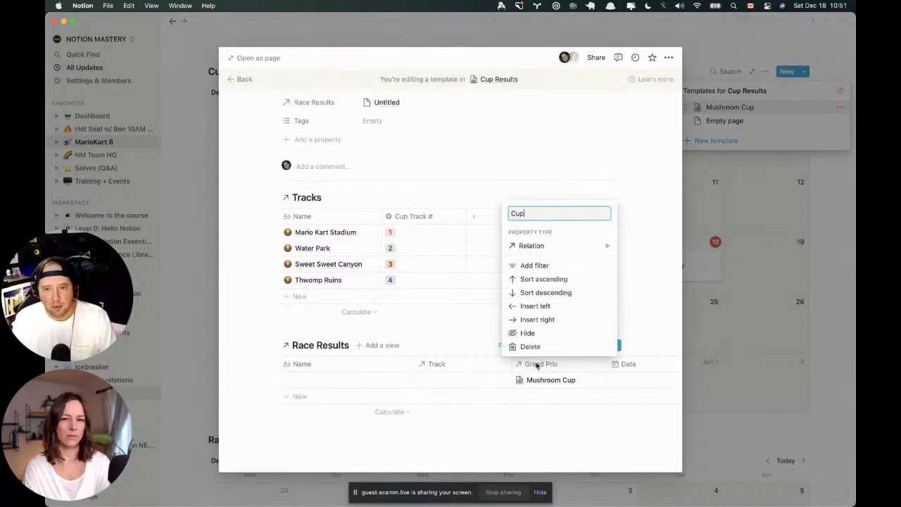
{"action": "key", "text": "Return"}
Review the template's Race Results property and the columns and filter of its Race Results table.
{"action": "scroll", "coordinate": [493, 287], "scroll_direction": "up", "scroll_amount": 3}
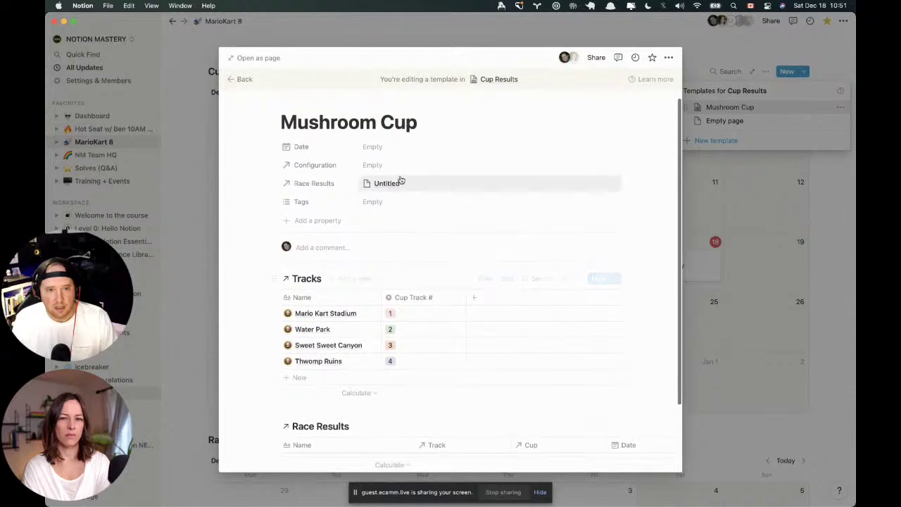
{"action": "scroll", "coordinate": [446, 316], "scroll_direction": "down", "scroll_amount": 1}
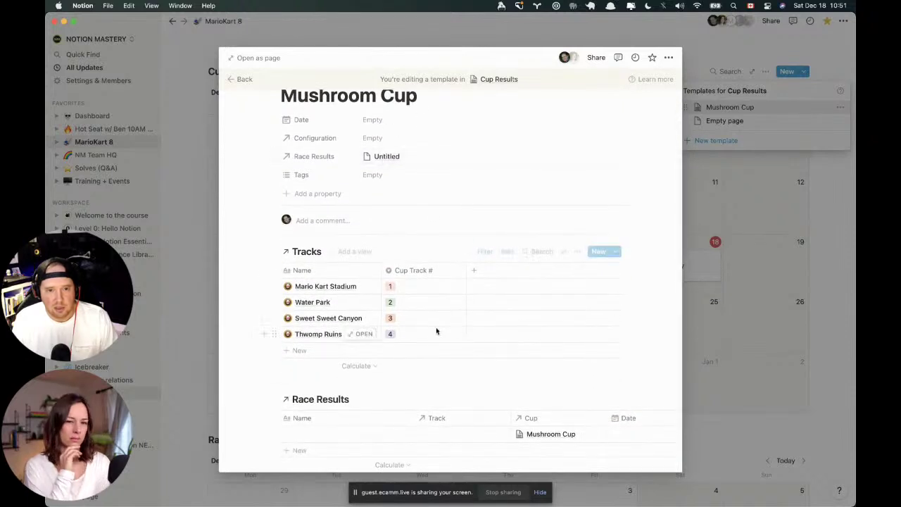
{"action": "scroll", "coordinate": [436, 331], "scroll_direction": "down", "scroll_amount": 2}
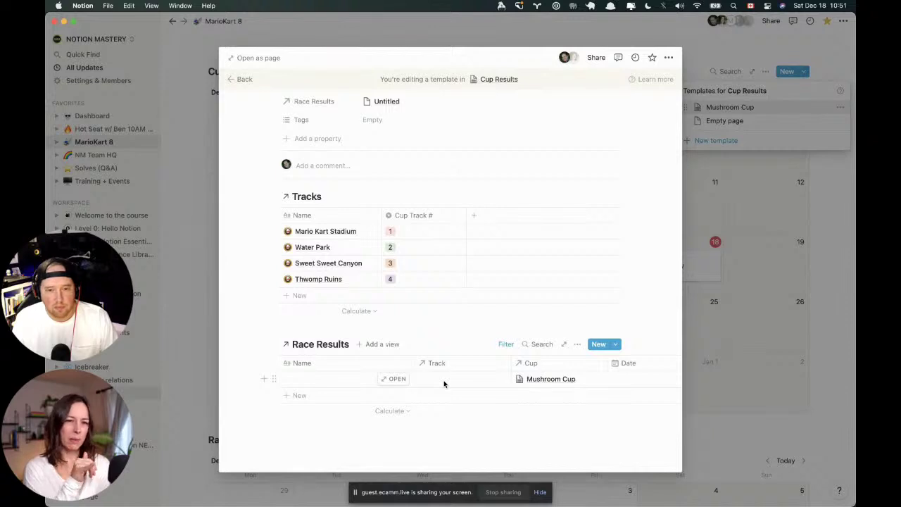
{"action": "scroll", "coordinate": [444, 384], "scroll_direction": "right", "scroll_amount": 5}
{"action": "scroll", "coordinate": [444, 383], "scroll_direction": "left", "scroll_amount": 5}
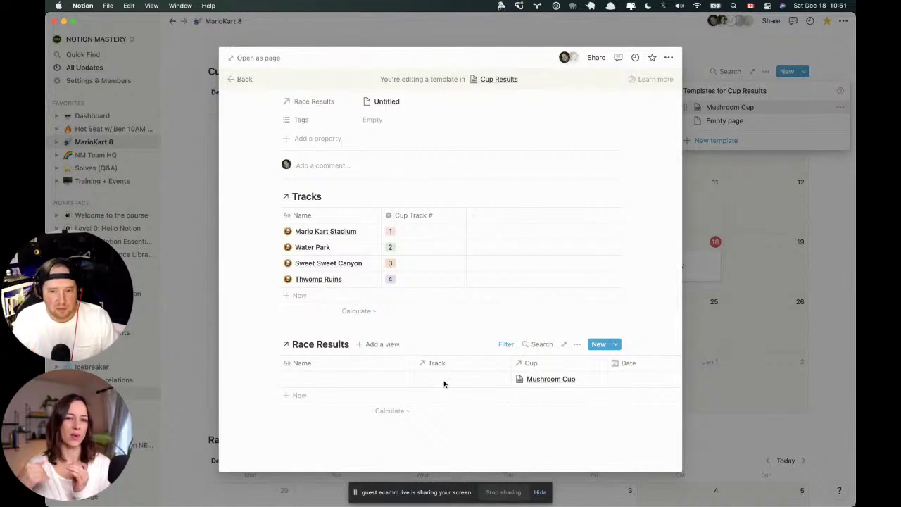
{"action": "left_click", "coordinate": [499, 346]}
{"action": "left_click", "coordinate": [466, 340]}
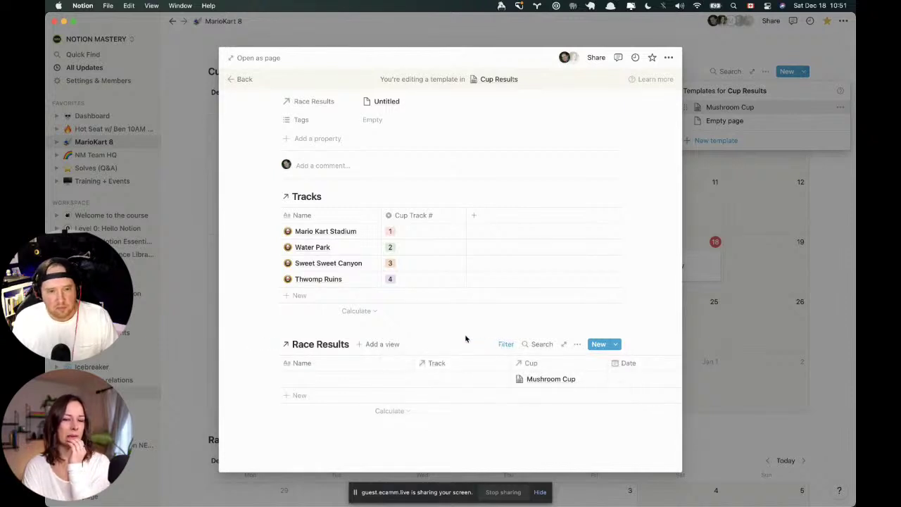
Convert the Cup column of the template's Race Results table from a relation to a rollup.
{"action": "left_click", "coordinate": [528, 363]}
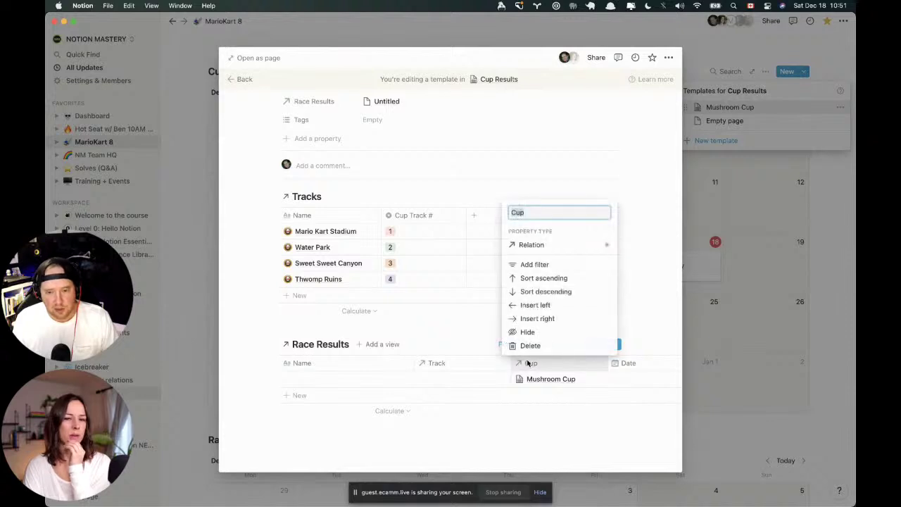
{"action": "left_click", "coordinate": [475, 364]}
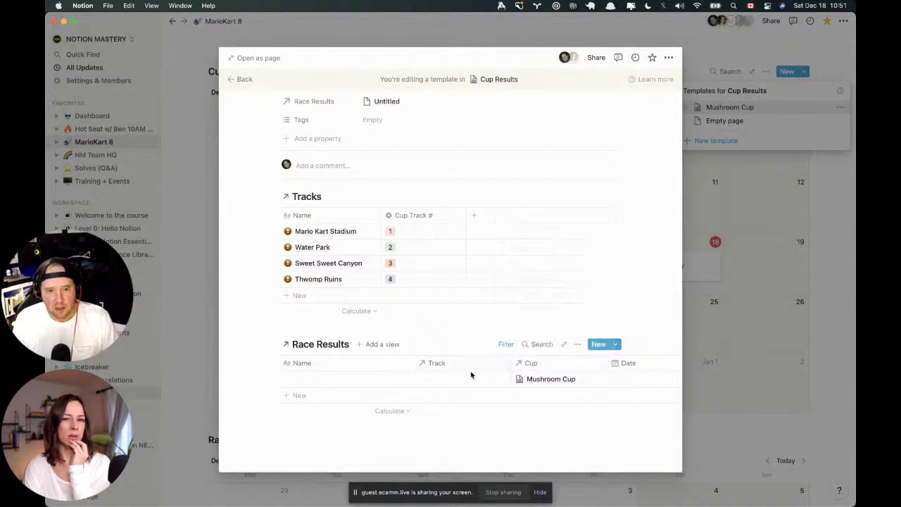
{"action": "left_click", "coordinate": [527, 363]}
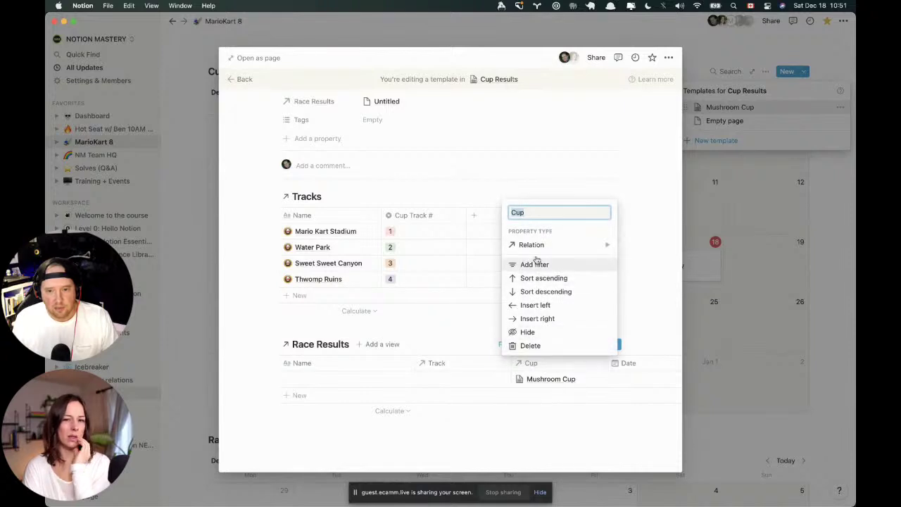
{"action": "mouse_move", "coordinate": [528, 244]}
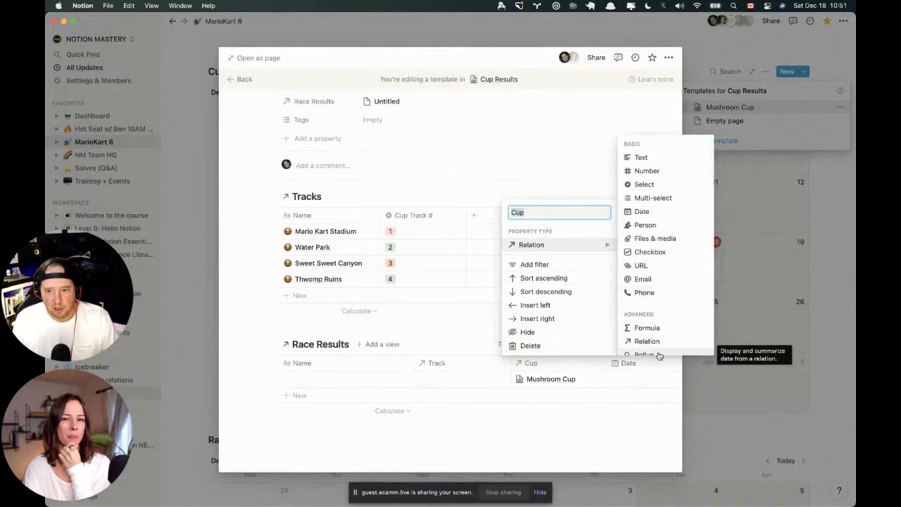
{"action": "left_click", "coordinate": [634, 354]}
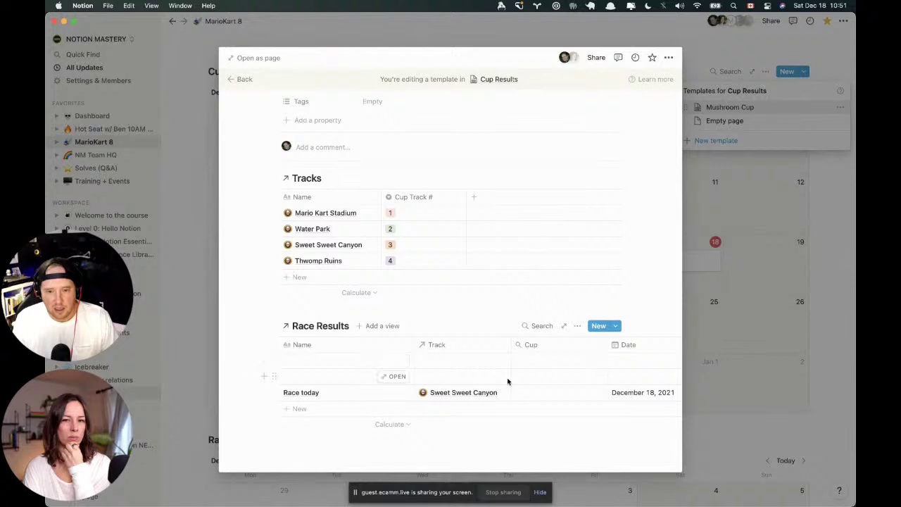
Configure the Cup rollup to show the original Cups property through the Track relation.
{"action": "left_click", "coordinate": [556, 345]}
{"action": "left_click", "coordinate": [571, 364]}
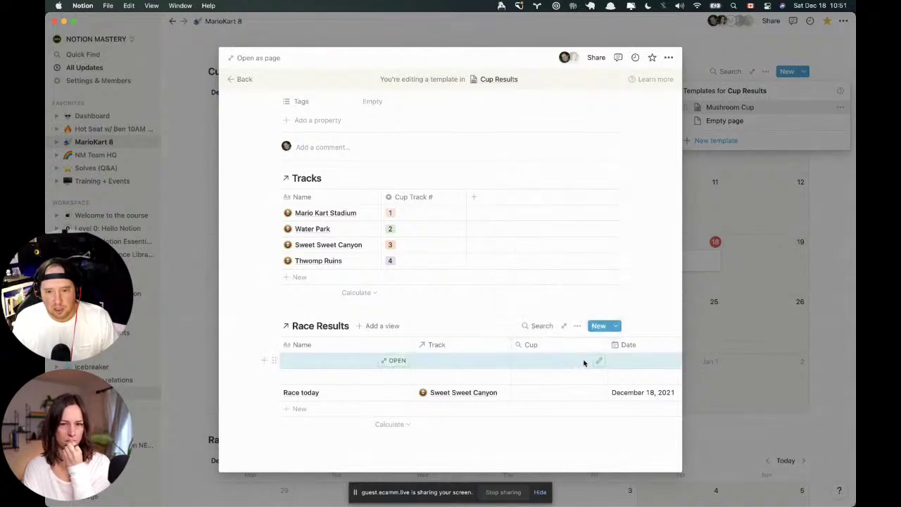
{"action": "left_click", "coordinate": [597, 362]}
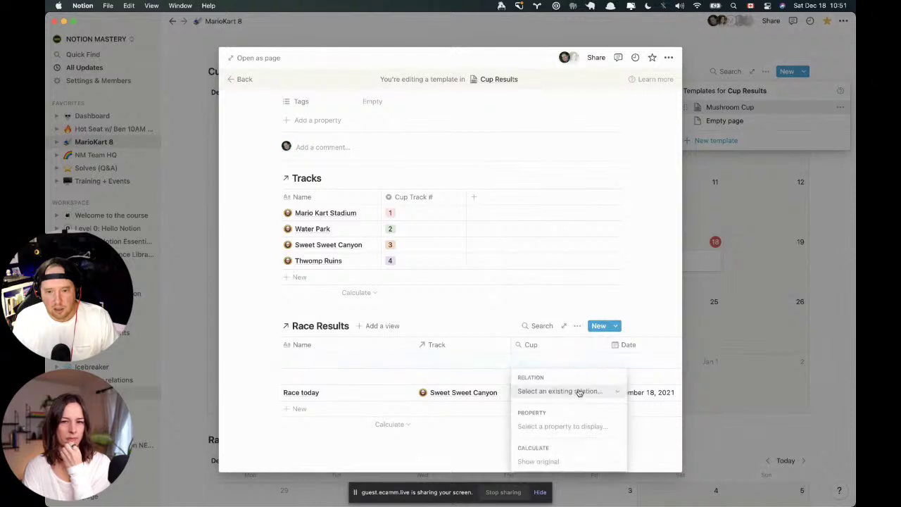
{"action": "left_click", "coordinate": [579, 391]}
{"action": "left_click", "coordinate": [573, 430]}
{"action": "left_click", "coordinate": [560, 426]}
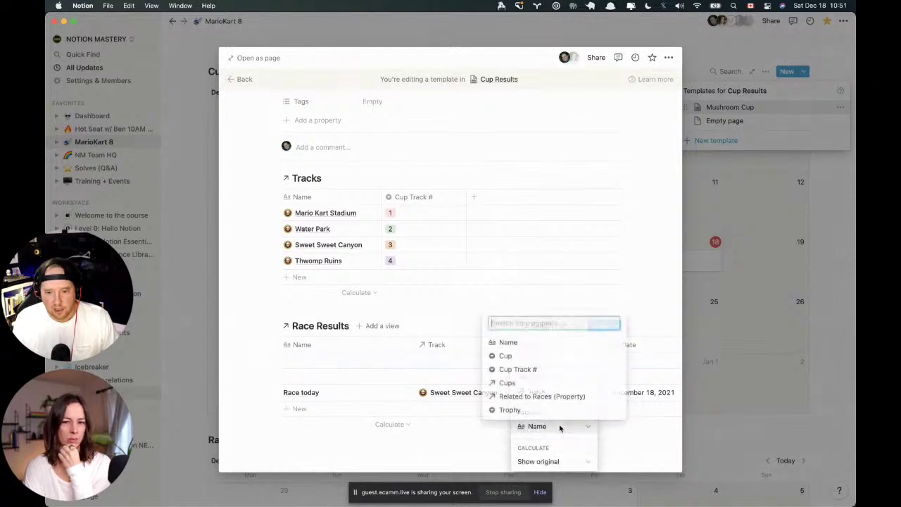
{"action": "left_click", "coordinate": [540, 386]}
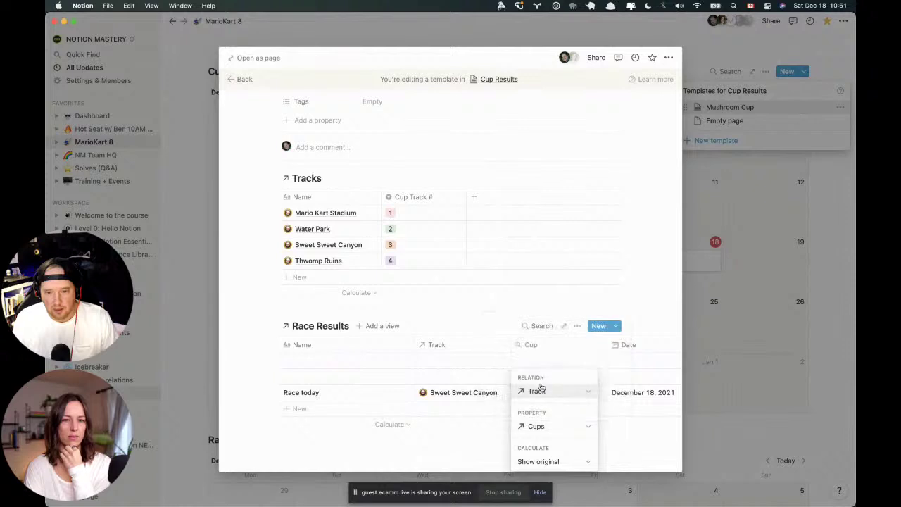
{"action": "left_click", "coordinate": [492, 454]}
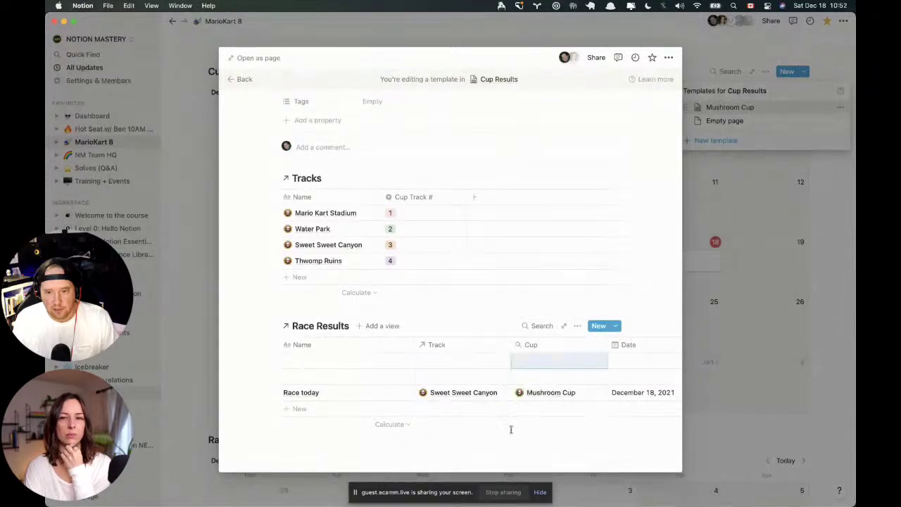
Filter the Race Results table to rows where any Cup contains Mushroom Cup, and narrow its Name column.
{"action": "left_click", "coordinate": [577, 325]}
{"action": "left_click", "coordinate": [610, 175]}
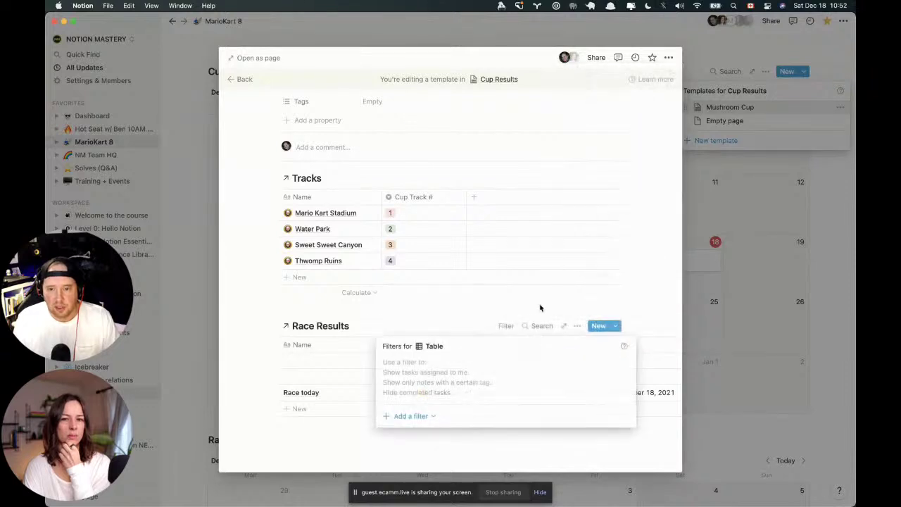
{"action": "left_click", "coordinate": [424, 416]}
{"action": "left_click", "coordinate": [428, 434]}
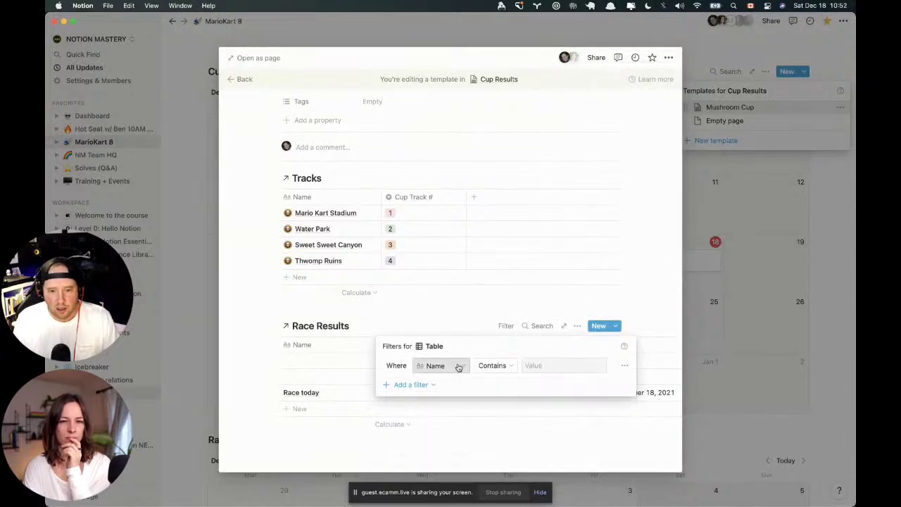
{"action": "left_click", "coordinate": [458, 366]}
{"action": "left_click", "coordinate": [432, 424]}
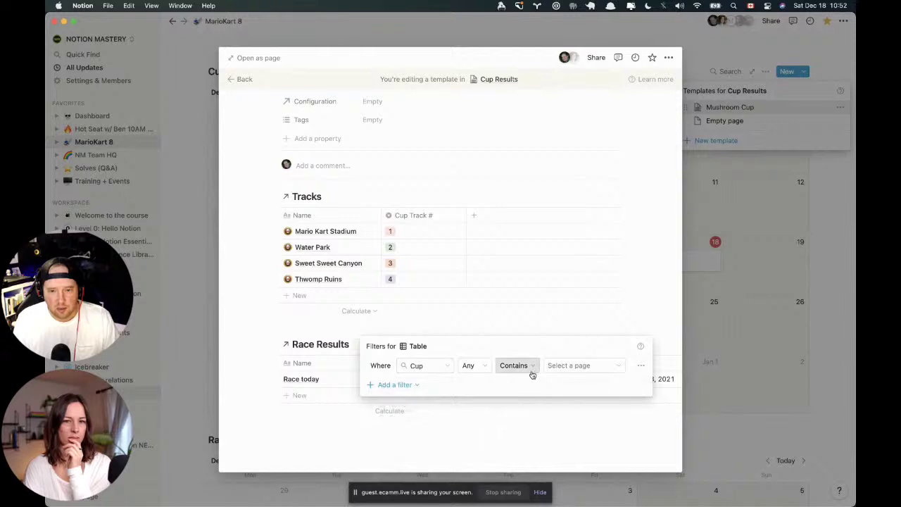
{"action": "left_click", "coordinate": [560, 367]}
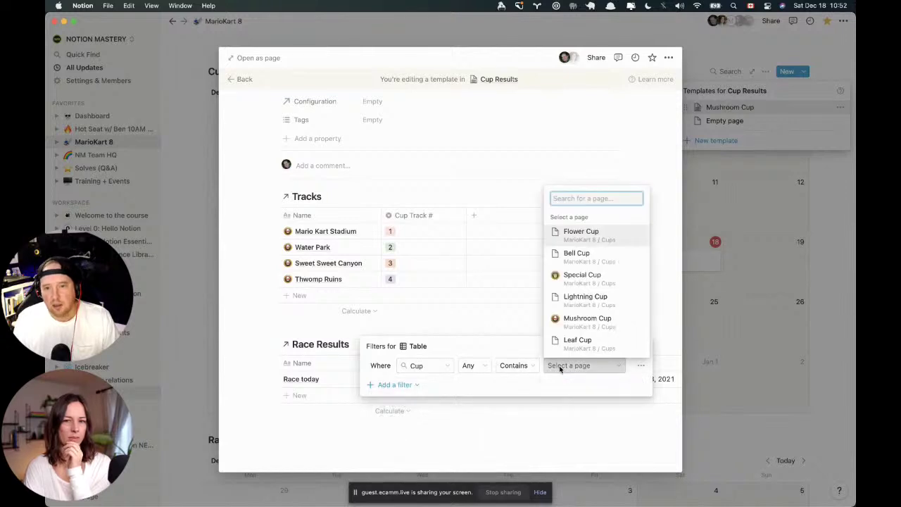
{"action": "left_click", "coordinate": [587, 320]}
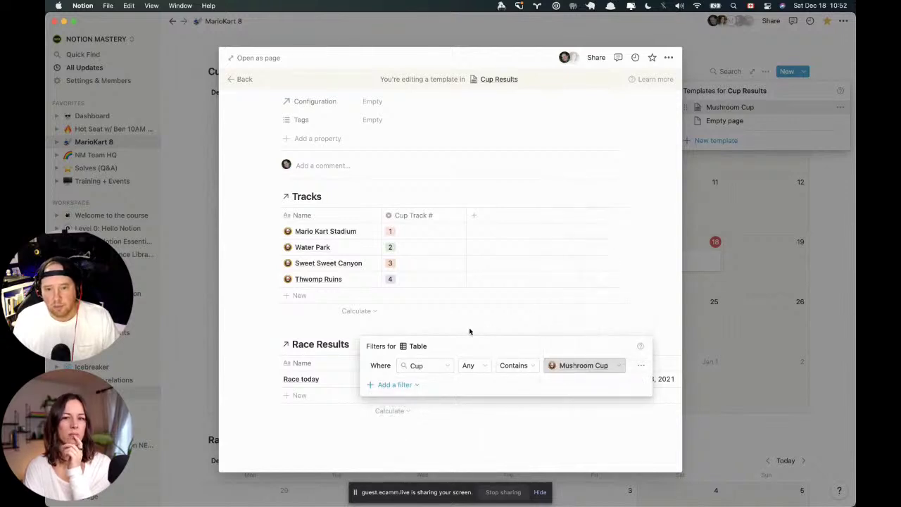
{"action": "left_click", "coordinate": [456, 332]}
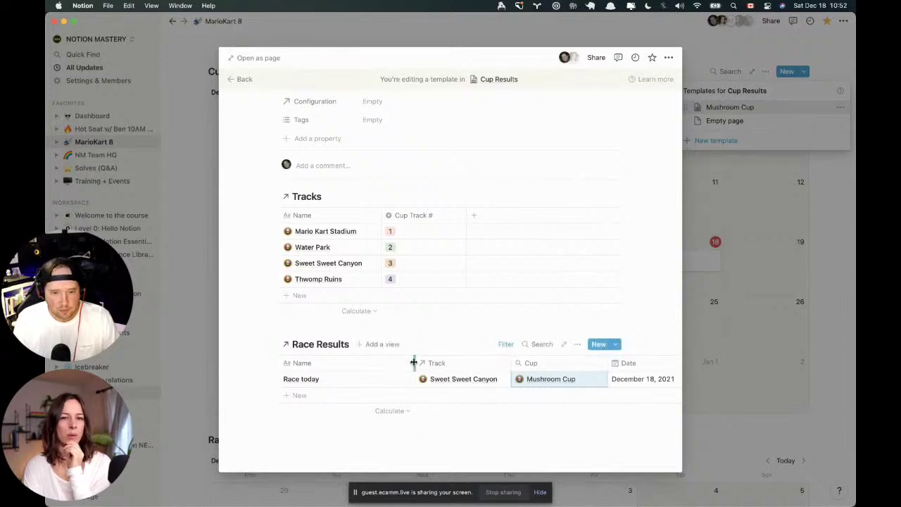
{"action": "left_click_drag", "start_coordinate": [414, 364], "coordinate": [340, 364]}
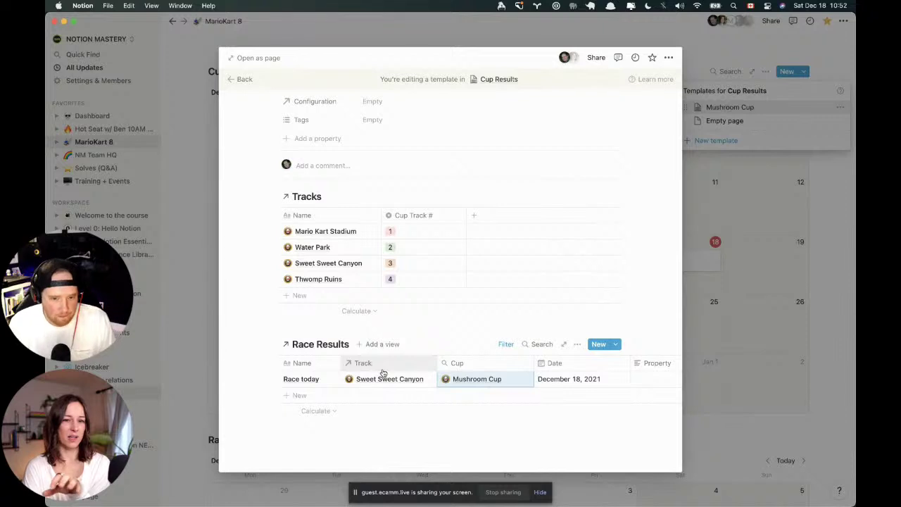
Undo the Race Results table's column-width, filter and rollup changes to restore the Cup relation.
{"action": "scroll", "coordinate": [480, 363], "scroll_direction": "up", "scroll_amount": 2}
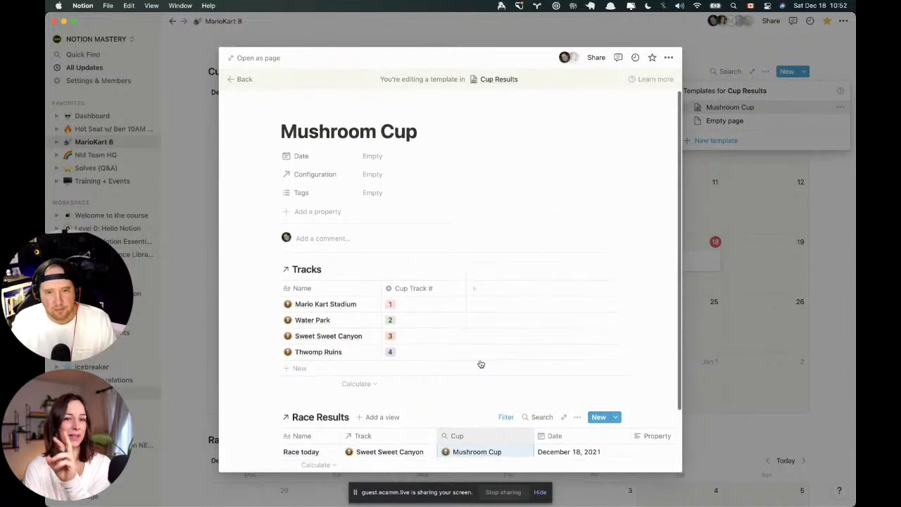
{"action": "scroll", "coordinate": [479, 363], "scroll_direction": "down", "scroll_amount": 2}
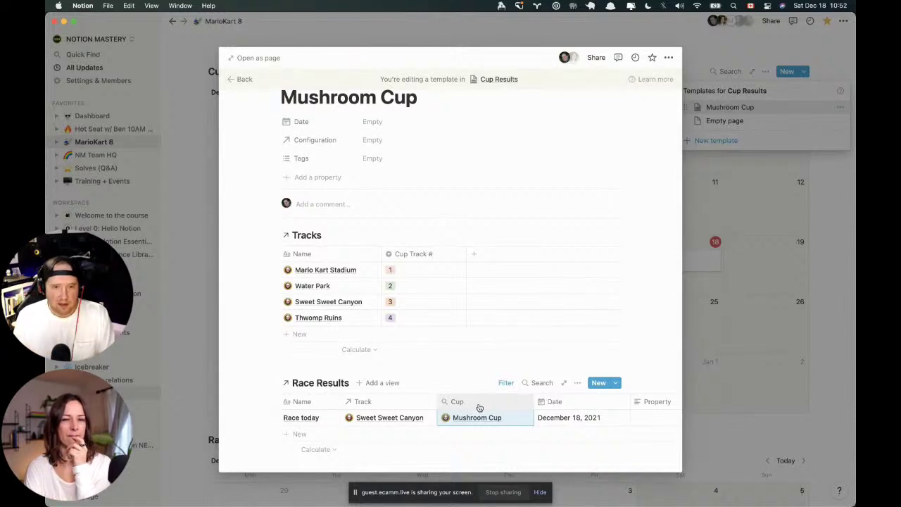
{"action": "scroll", "coordinate": [478, 408], "scroll_direction": "up", "scroll_amount": 1}
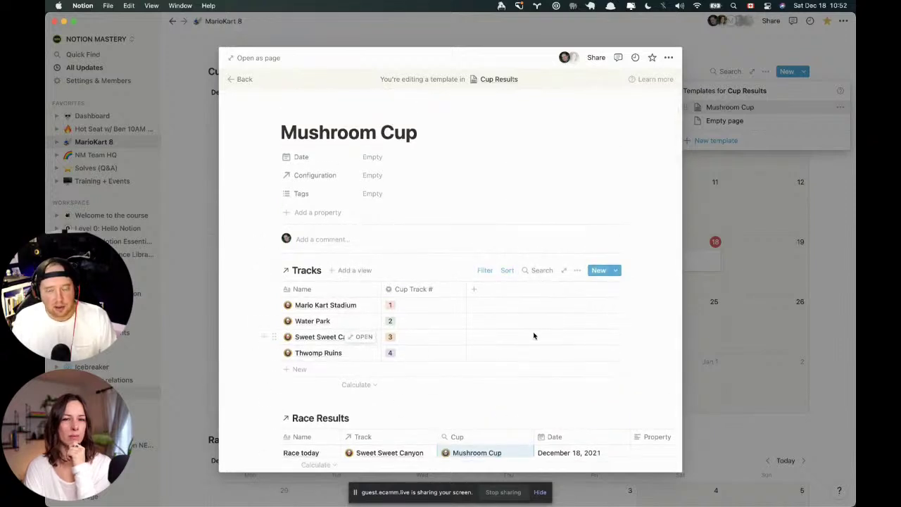
{"action": "scroll", "coordinate": [533, 336], "scroll_direction": "down", "scroll_amount": 3}
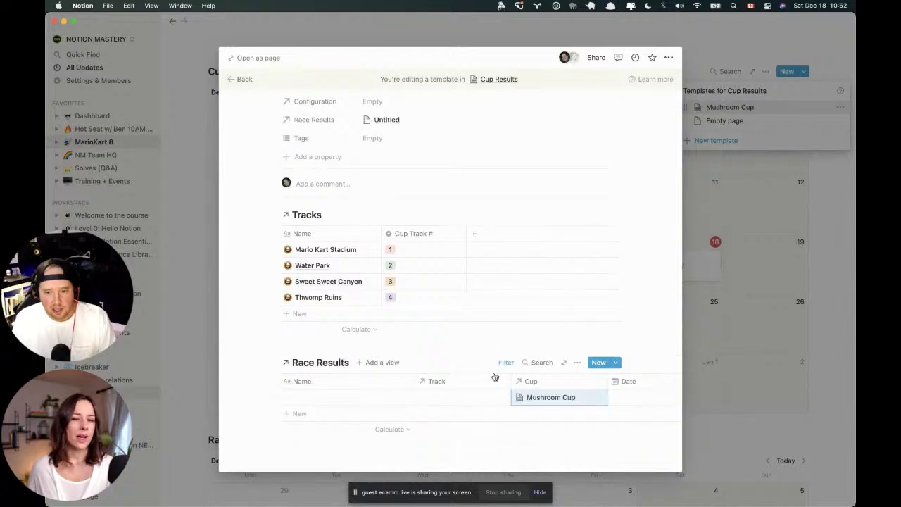
Rename the Cup relation column of the Race Results table to Cup Result and check the table's filter.
{"action": "left_click", "coordinate": [545, 381]}
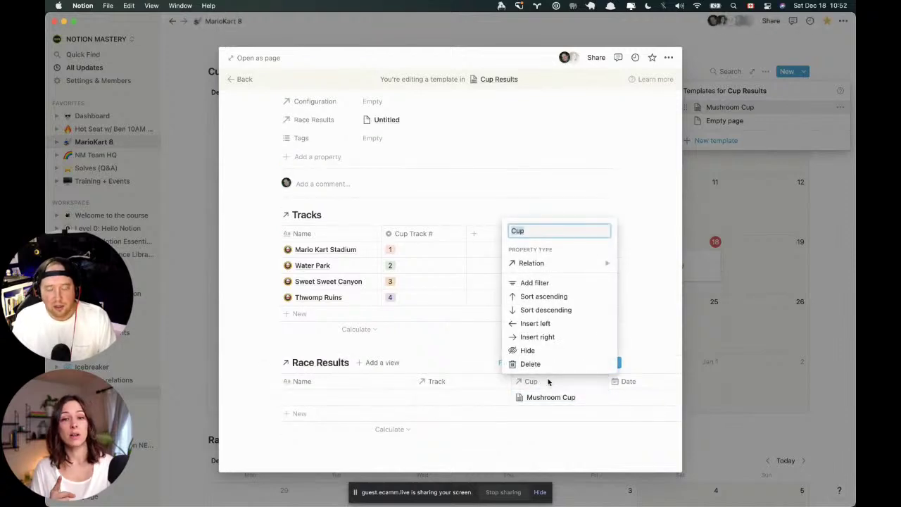
{"action": "key", "text": "Right"}
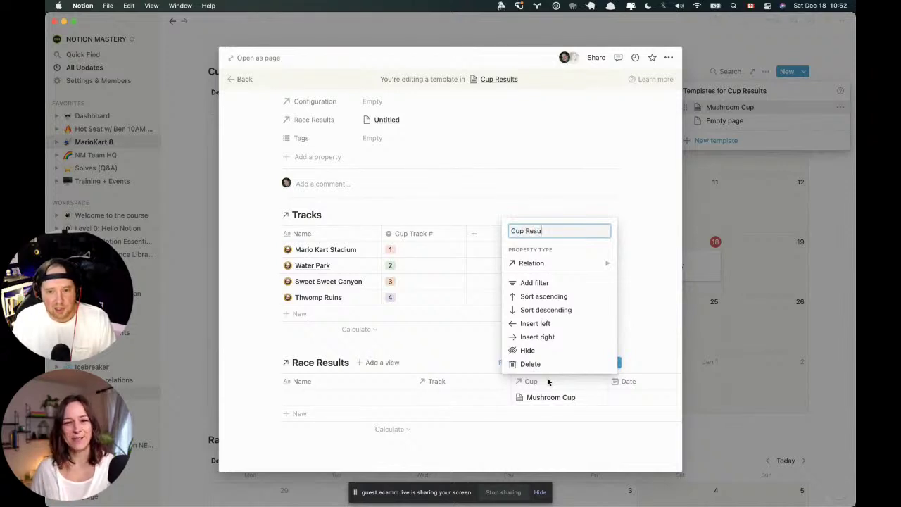
{"action": "key", "text": "Return"}
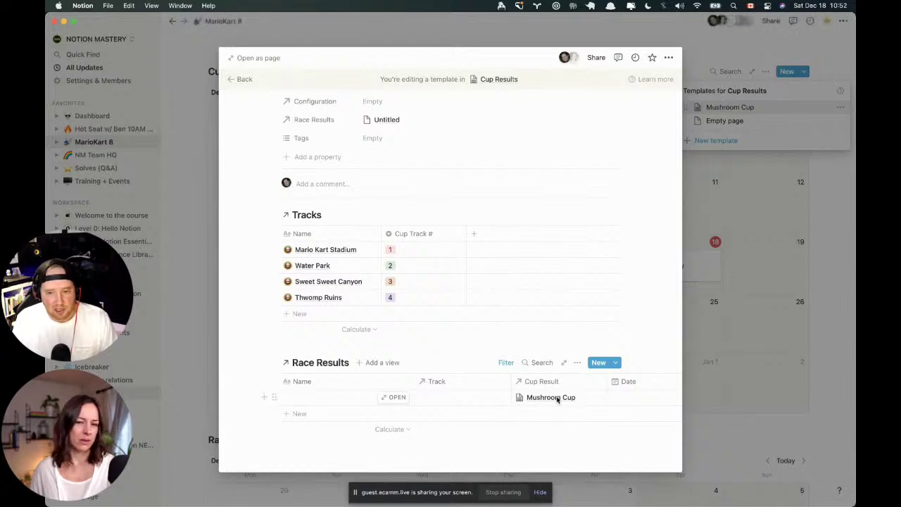
{"action": "scroll", "coordinate": [563, 399], "scroll_direction": "right", "scroll_amount": 3}
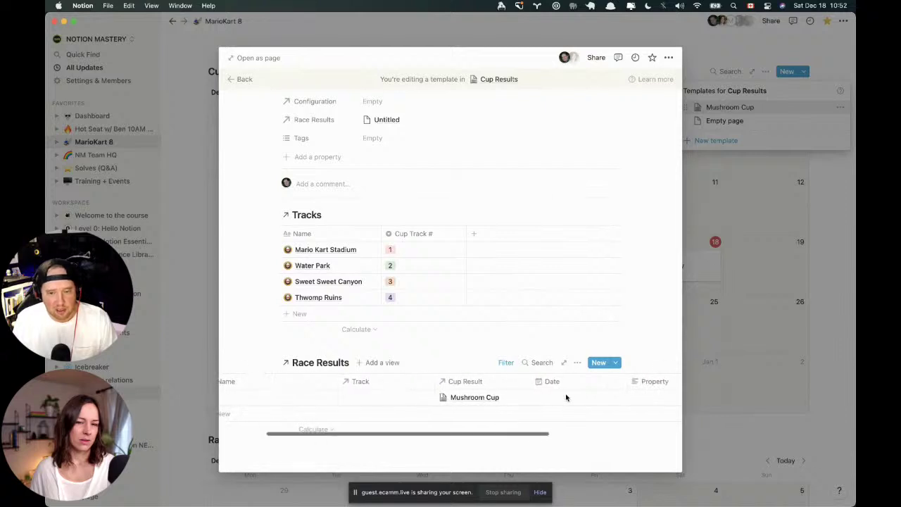
{"action": "scroll", "coordinate": [566, 399], "scroll_direction": "left", "scroll_amount": 3}
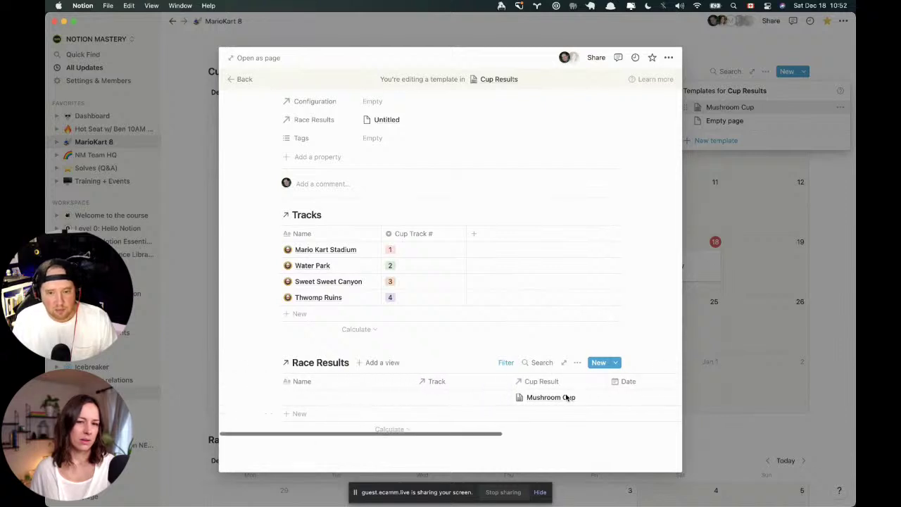
{"action": "left_click", "coordinate": [504, 363]}
{"action": "left_click", "coordinate": [491, 348]}
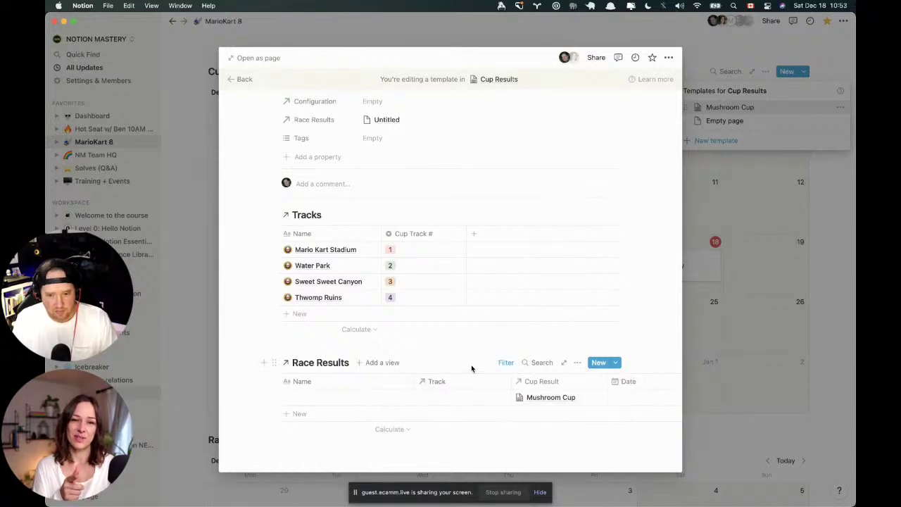
Name the template's untitled Race Results entry Mario Kart Stadium.
{"action": "scroll", "coordinate": [470, 365], "scroll_direction": "up", "scroll_amount": 3}
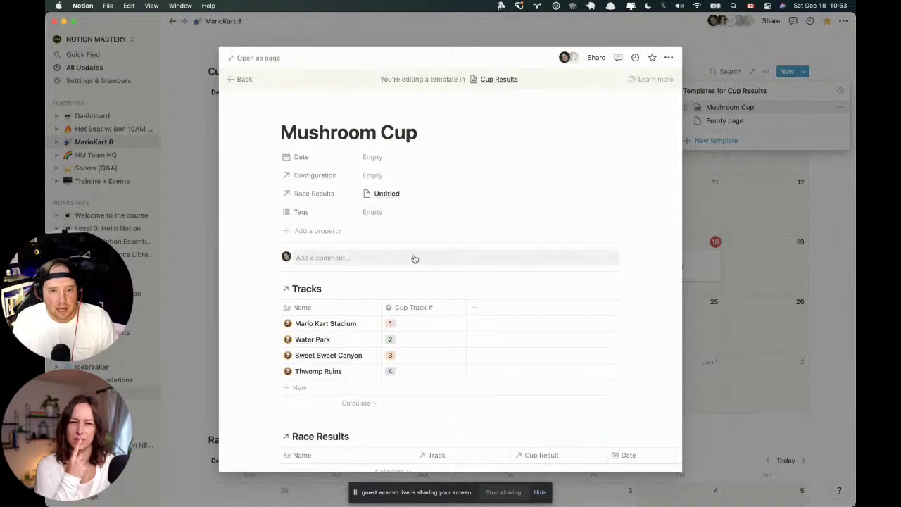
{"action": "scroll", "coordinate": [414, 259], "scroll_direction": "down", "scroll_amount": 1}
{"action": "scroll", "coordinate": [394, 310], "scroll_direction": "down", "scroll_amount": 3}
{"action": "left_click", "coordinate": [360, 378]}
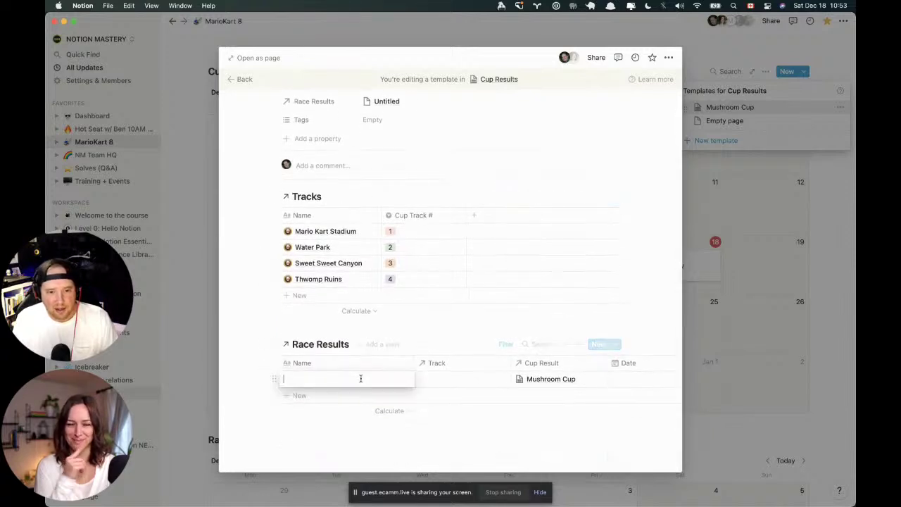
{"action": "type", "text": "Mark"}
{"action": "type", "text": "o"}
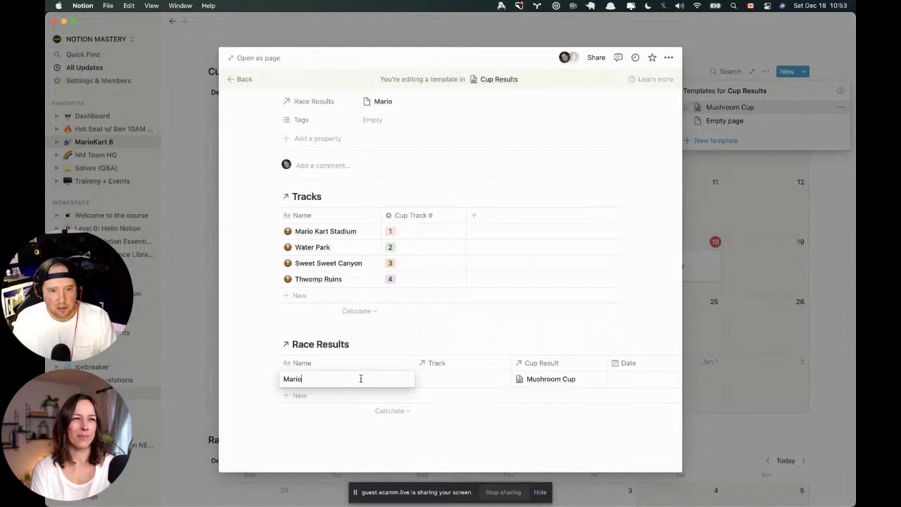
{"action": "type", "text": " Kart s"}
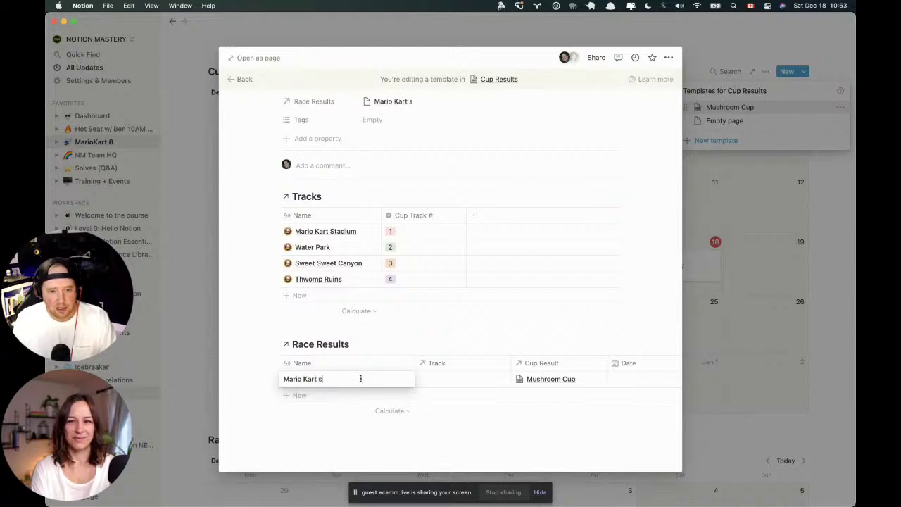
{"action": "type", "text": "tu"}
{"action": "key", "text": "BackSpace"}
{"action": "key", "text": "BackSpace"}
{"action": "key", "text": "BackSpace"}
{"action": "type", "text": "Sat"}
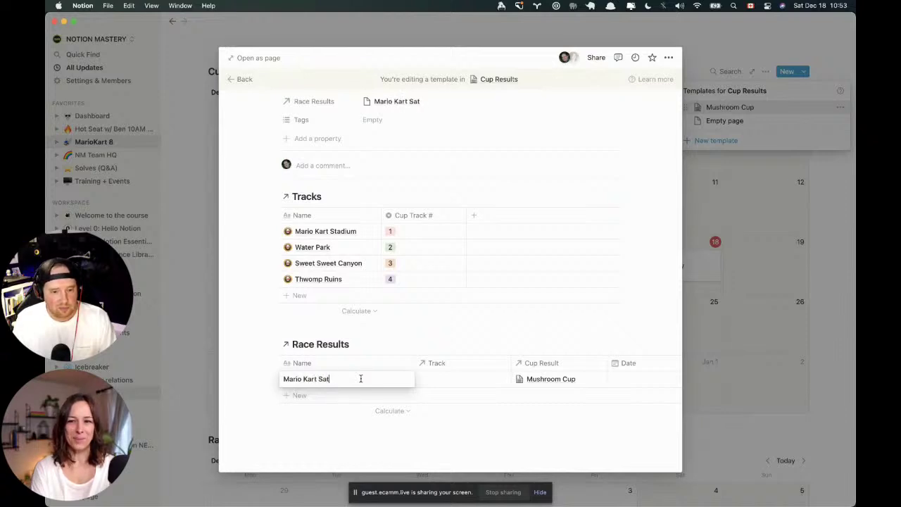
{"action": "type", "text": "uadi"}
{"action": "key", "text": "BackSpace"}
{"action": "key", "text": "BackSpace"}
{"action": "key", "text": "BackSpace"}
{"action": "key", "text": "BackSpace"}
{"action": "type", "text": "ad"}
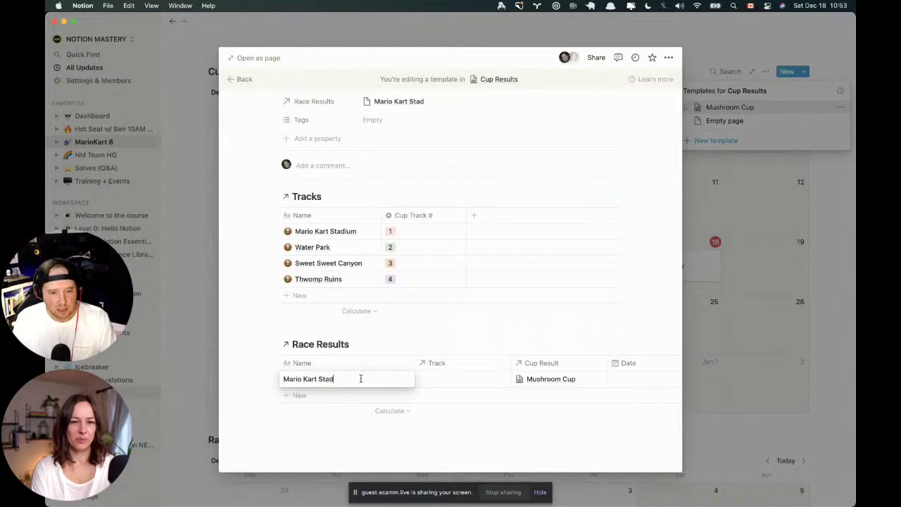
{"action": "type", "text": "ium"}
{"action": "left_click", "coordinate": [427, 384]}
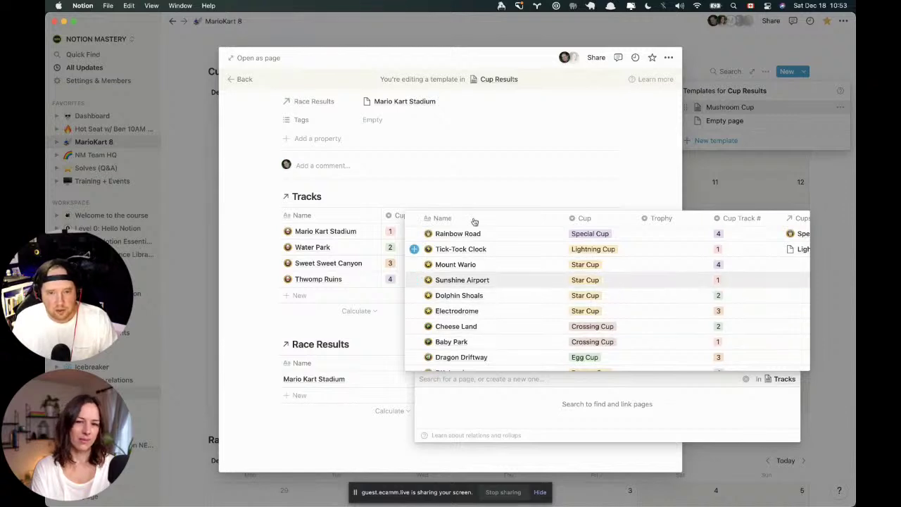
{"action": "type", "text": "m"}
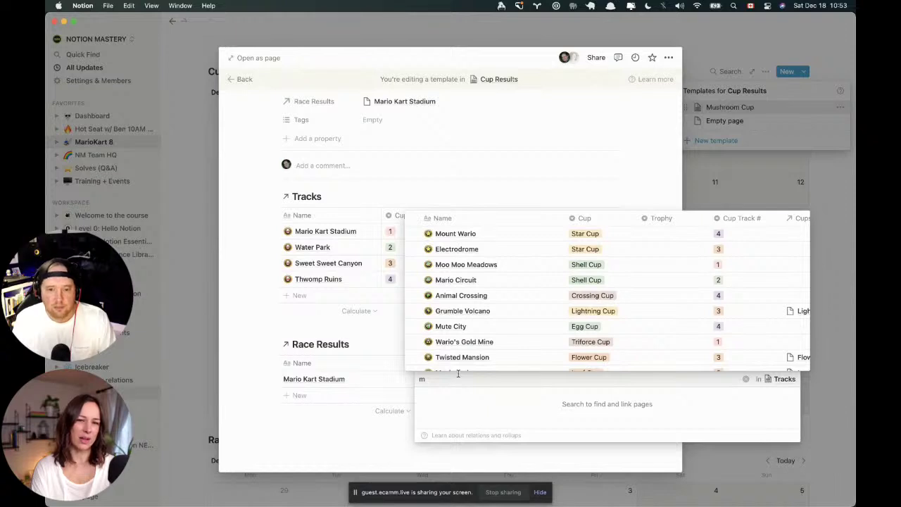
{"action": "left_click", "coordinate": [382, 340]}
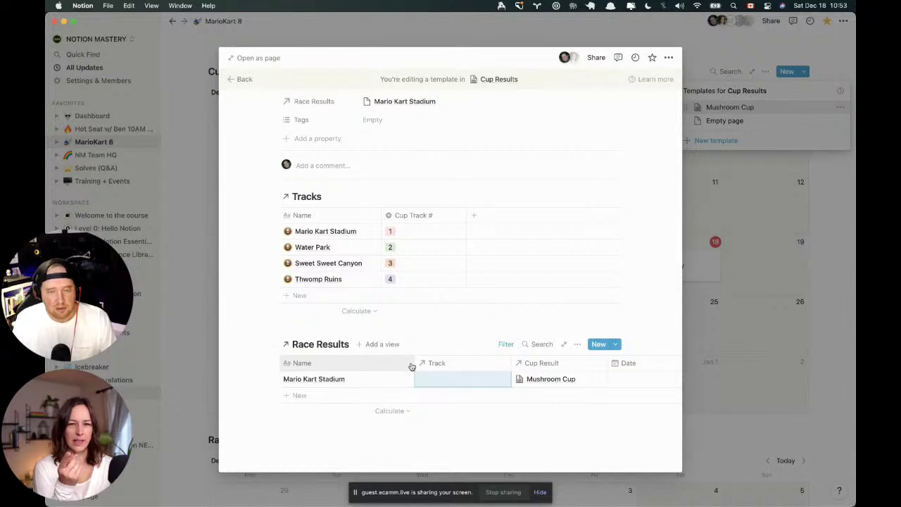
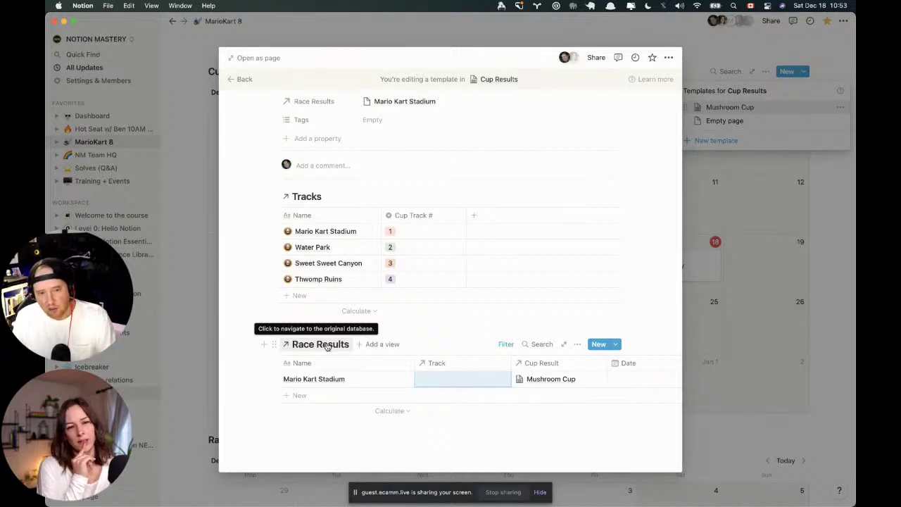
Open the original Race Results database and check the properties of the December 18 Race today entry.
{"action": "left_click", "coordinate": [327, 346]}
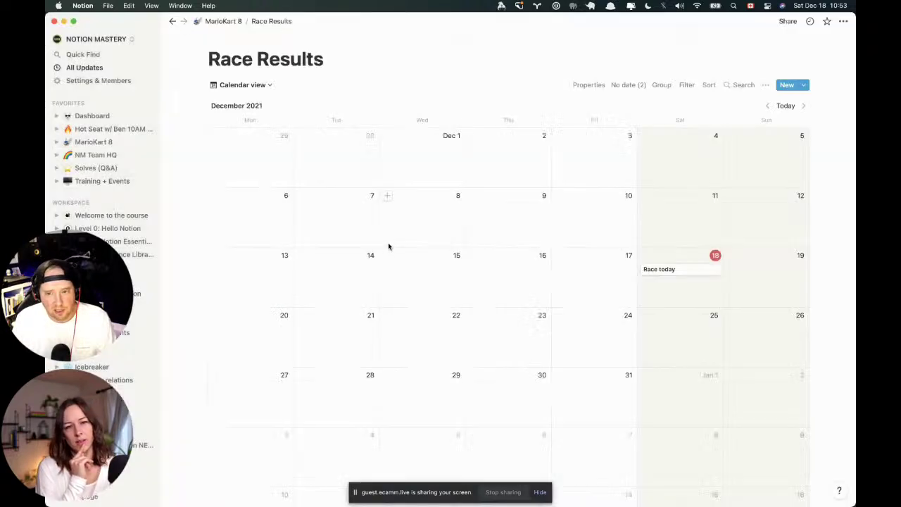
{"action": "left_click", "coordinate": [696, 271]}
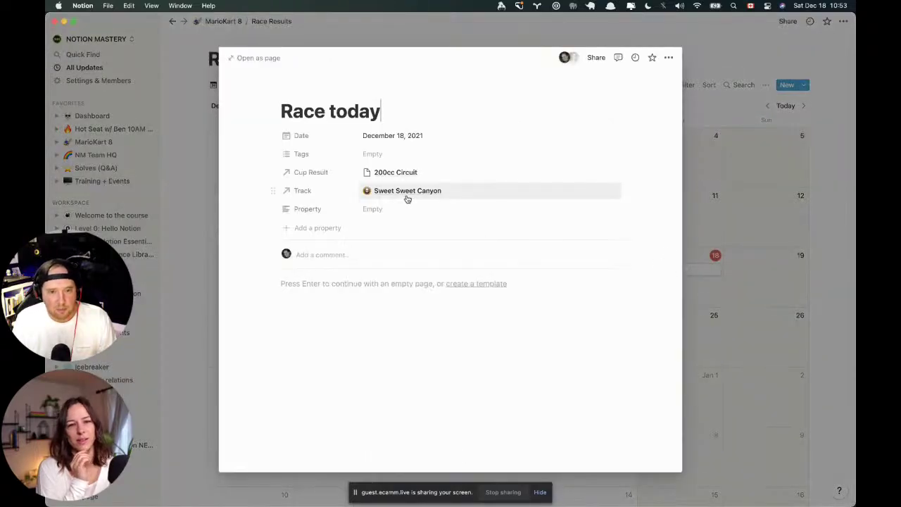
{"action": "left_click", "coordinate": [758, 203]}
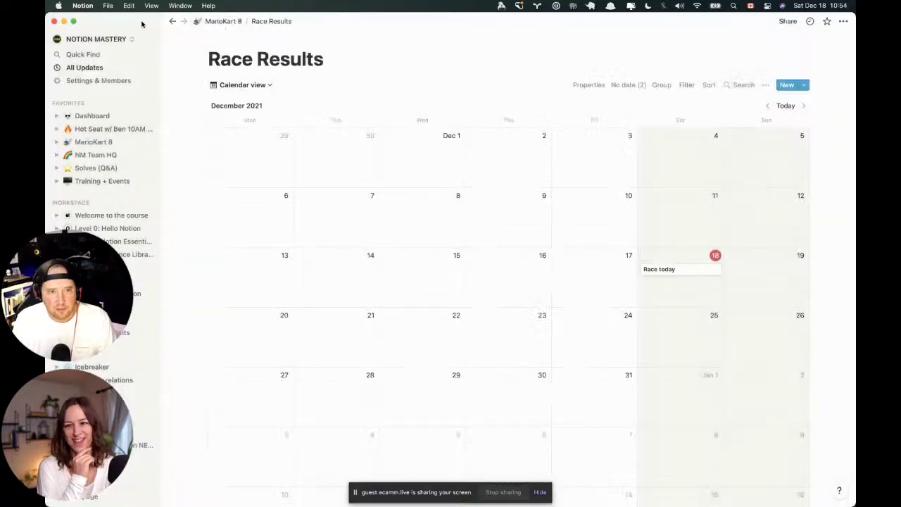
Return from the Race Results database to the Mushroom Cup template of Cup Results.
{"action": "left_click", "coordinate": [171, 23]}
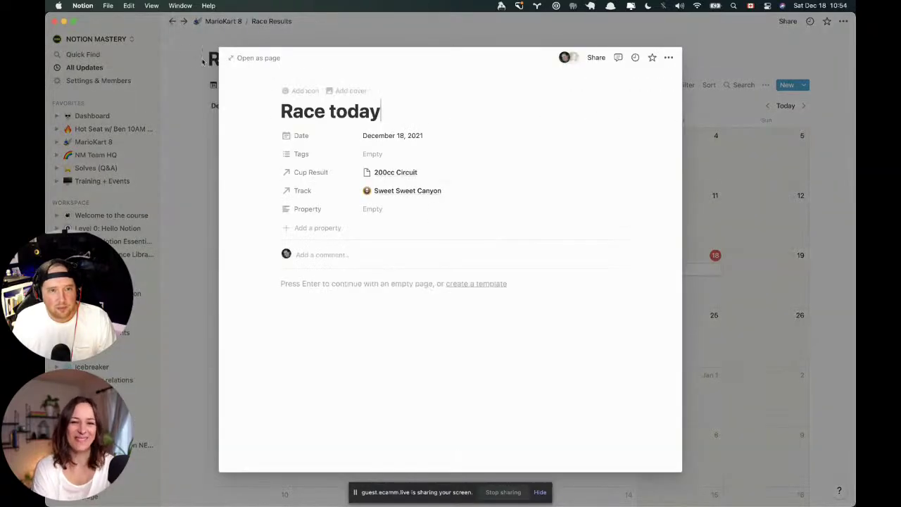
{"action": "left_click", "coordinate": [172, 24]}
{"action": "left_click", "coordinate": [173, 25]}
{"action": "left_click", "coordinate": [173, 26]}
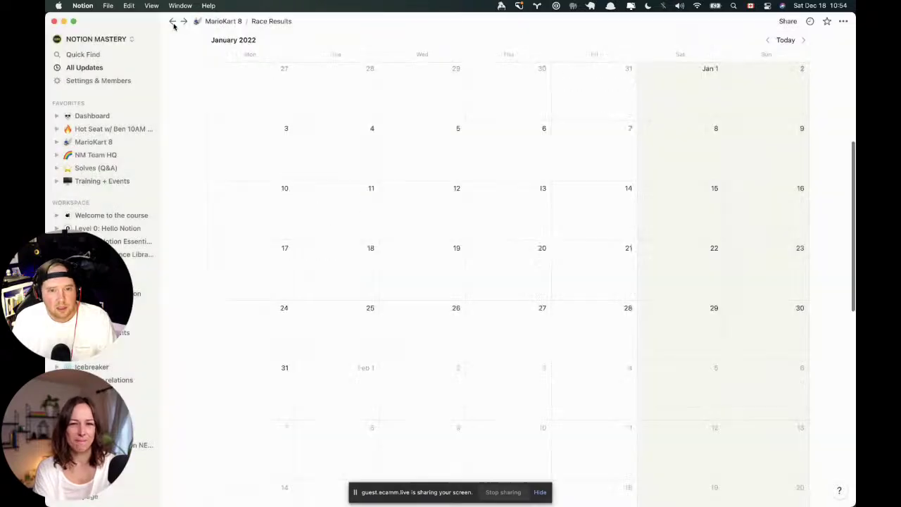
{"action": "left_click", "coordinate": [174, 26]}
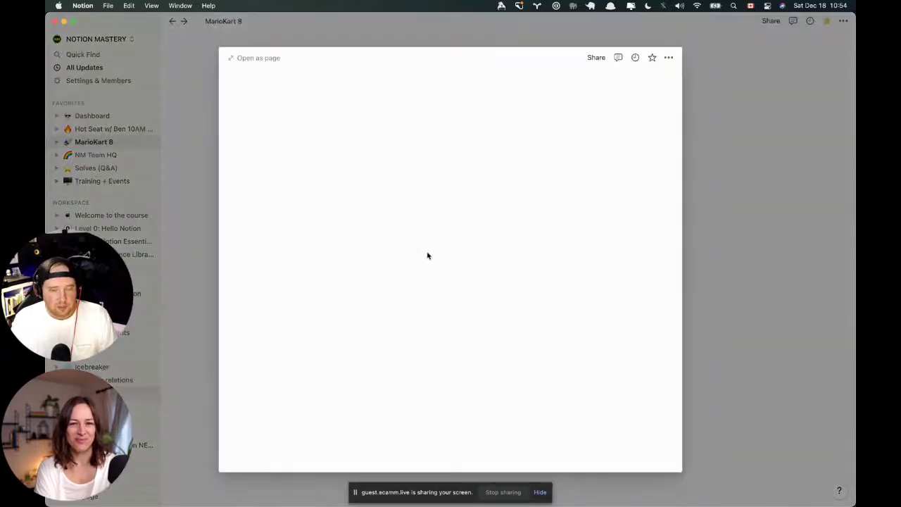
{"action": "left_click", "coordinate": [407, 274]}
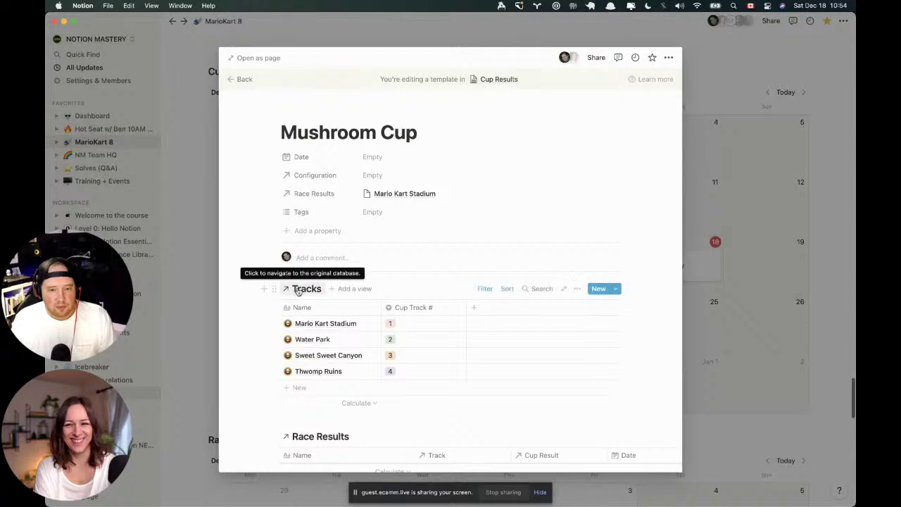
Open the original Tracks database and examine the Mario Kart Stadium page's properties, including its Related to Races relation.
{"action": "left_click", "coordinate": [303, 289]}
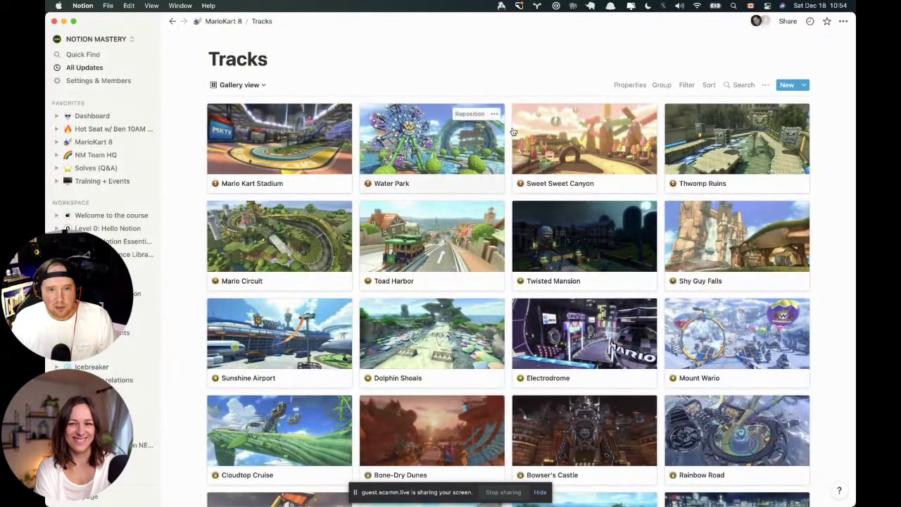
{"action": "left_click", "coordinate": [317, 157]}
{"action": "scroll", "coordinate": [420, 174], "scroll_direction": "down", "scroll_amount": 1}
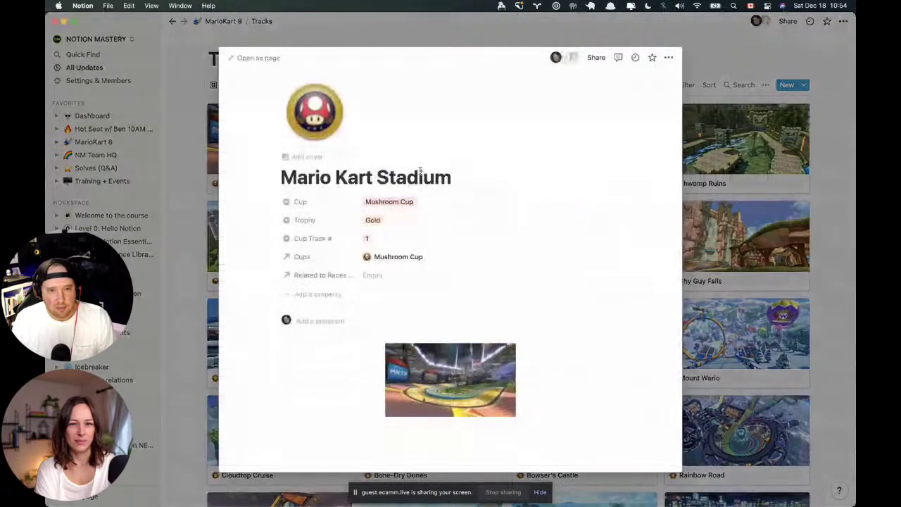
{"action": "scroll", "coordinate": [420, 174], "scroll_direction": "up", "scroll_amount": 1}
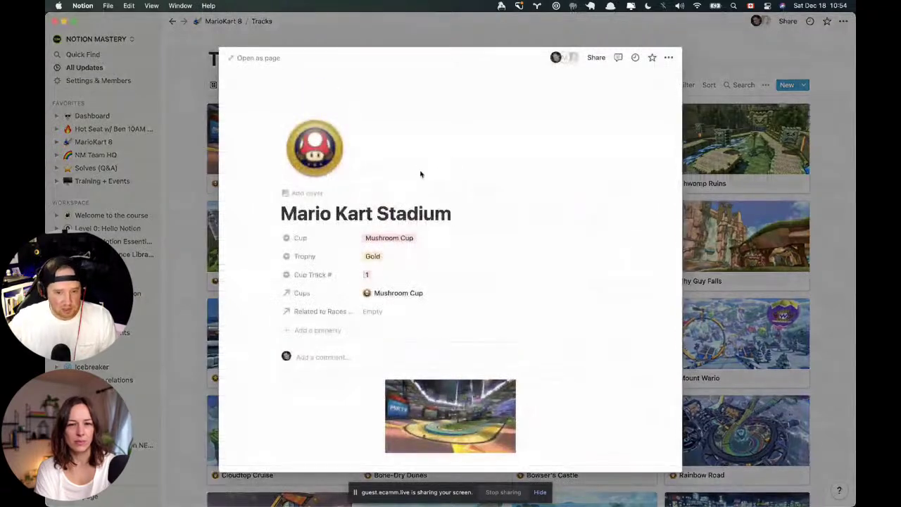
{"action": "left_click", "coordinate": [338, 310]}
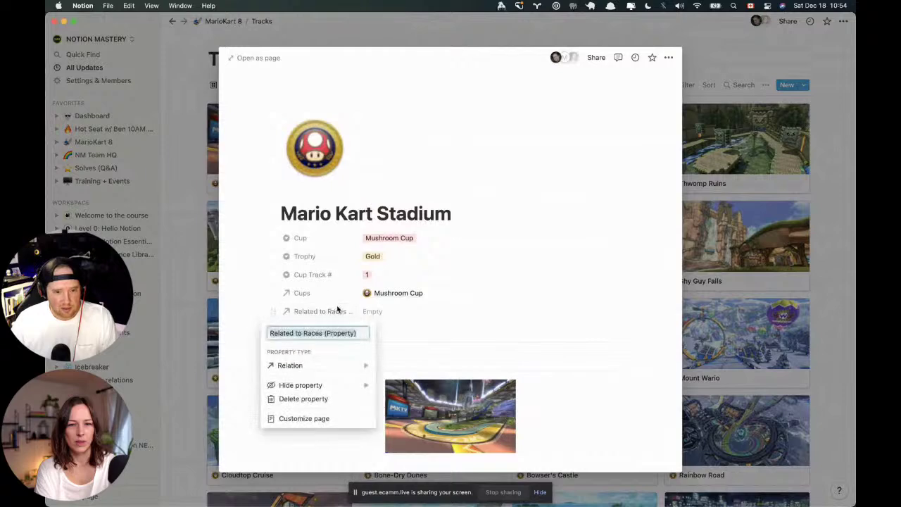
{"action": "left_click", "coordinate": [378, 319]}
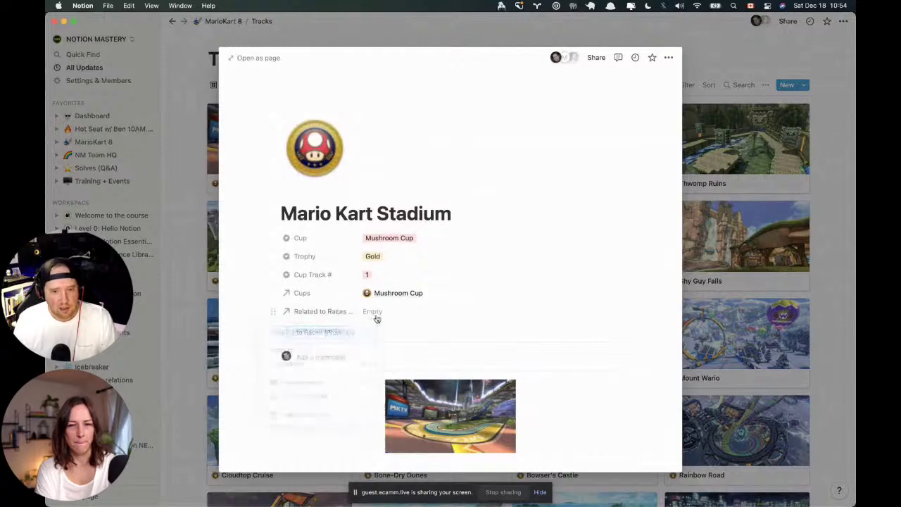
{"action": "left_click", "coordinate": [409, 32]}
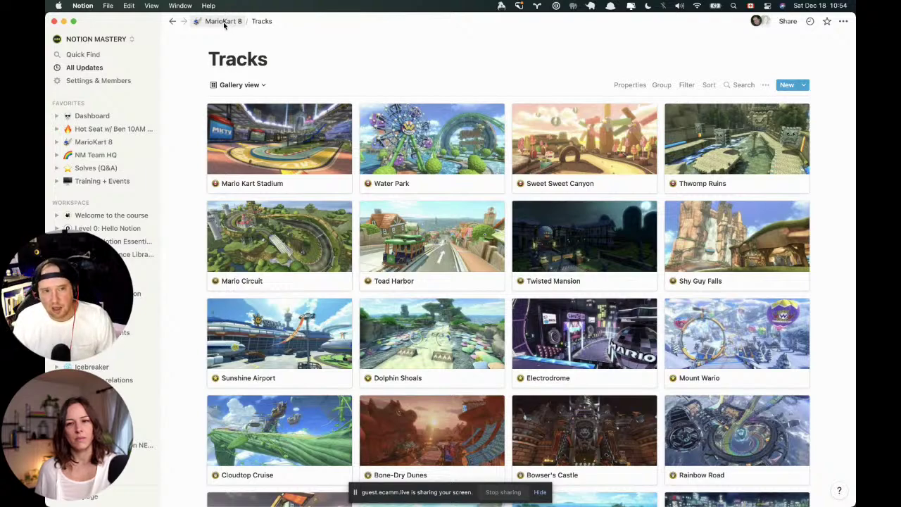
Go back to the MarioKart 8 page and check Mario Kart Stadium's properties from the Tracks gallery there.
{"action": "left_click", "coordinate": [223, 22]}
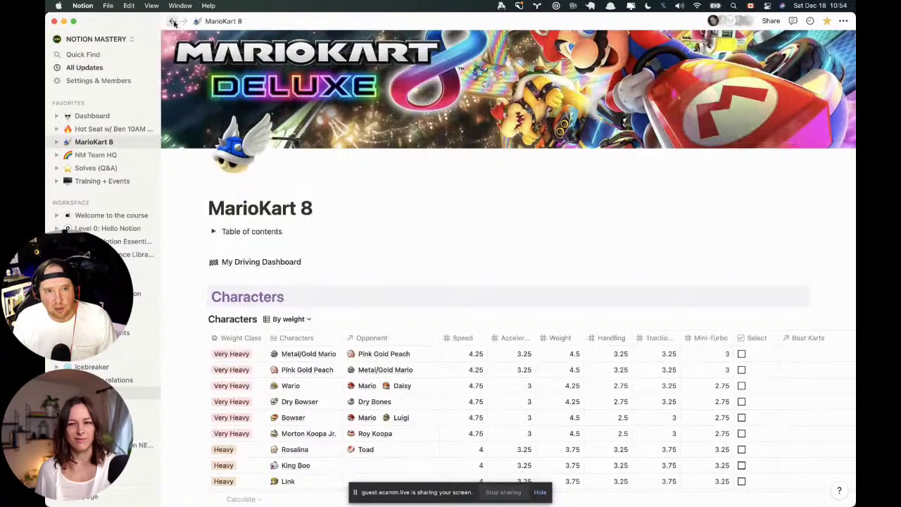
{"action": "left_click", "coordinate": [173, 22]}
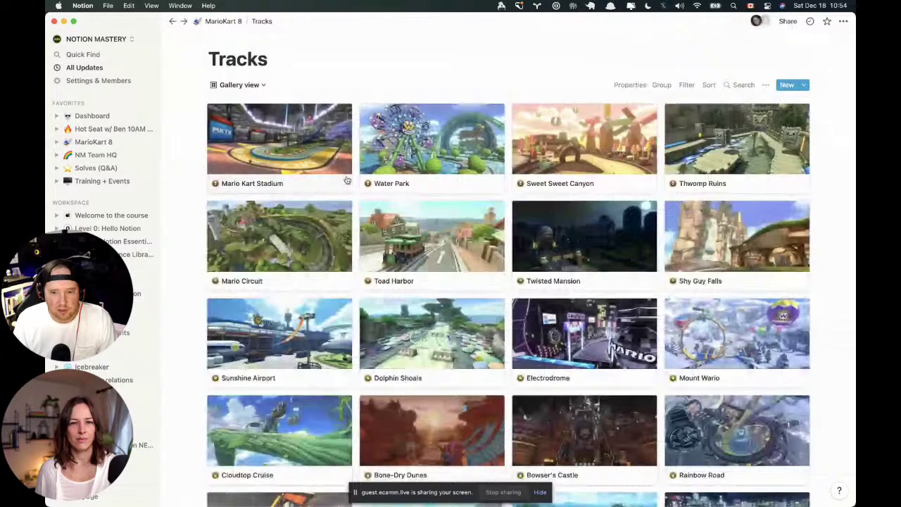
{"action": "scroll", "coordinate": [317, 141], "scroll_direction": "down", "scroll_amount": 2}
{"action": "scroll", "coordinate": [267, 77], "scroll_direction": "up", "scroll_amount": 2}
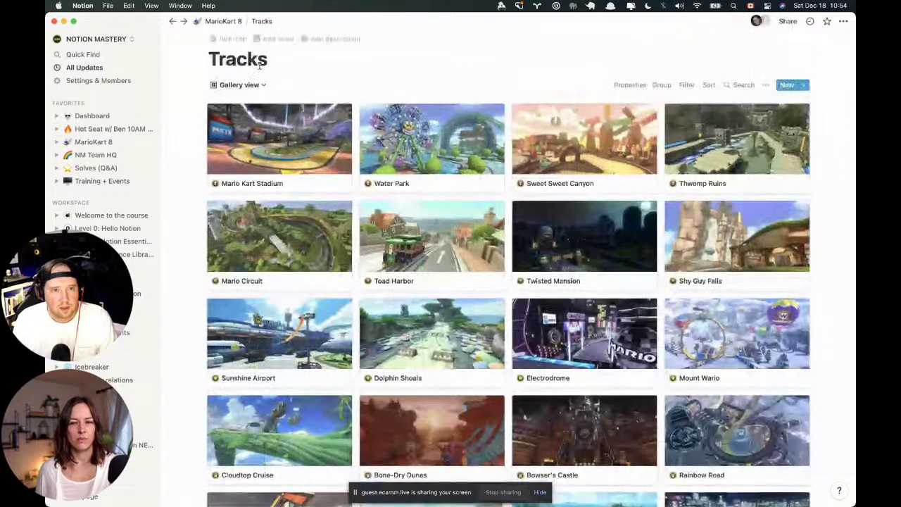
{"action": "key", "text": "super+bracketleft"}
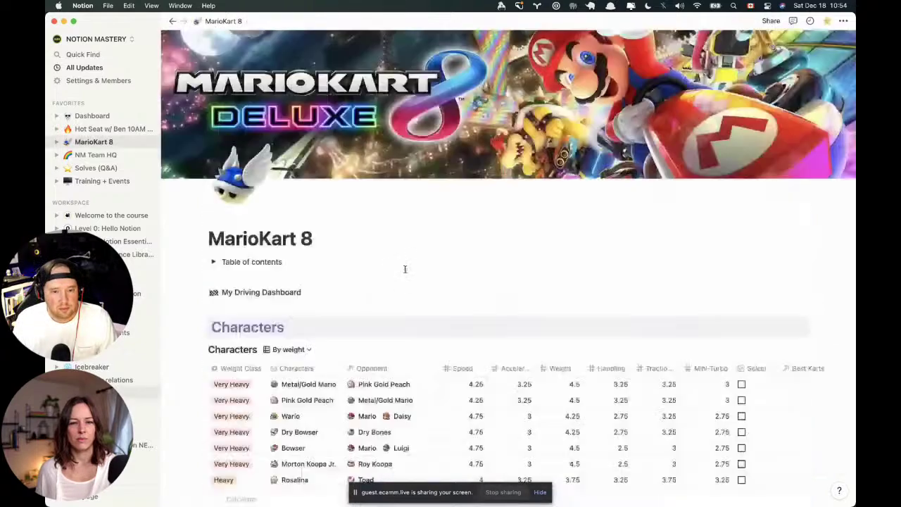
{"action": "scroll", "coordinate": [422, 295], "scroll_direction": "down", "scroll_amount": 10}
{"action": "scroll", "coordinate": [440, 320], "scroll_direction": "down", "scroll_amount": 10}
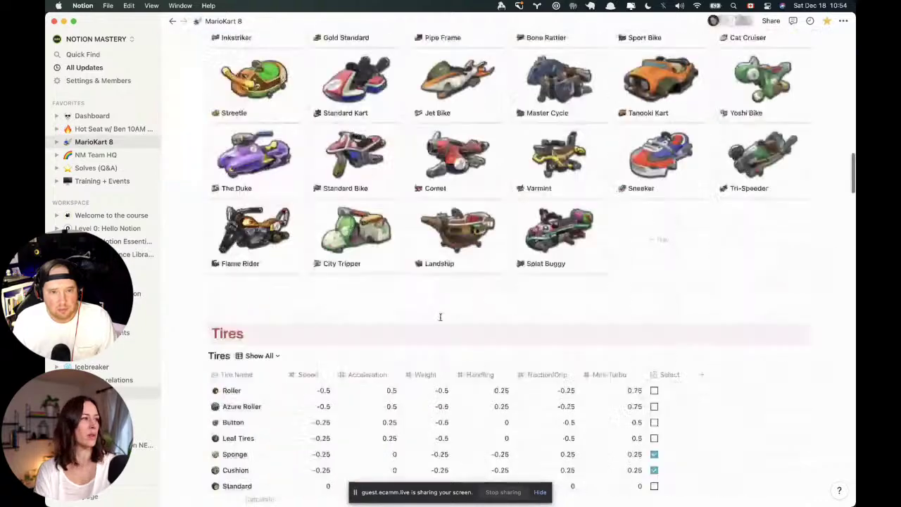
{"action": "scroll", "coordinate": [440, 317], "scroll_direction": "down", "scroll_amount": 10}
{"action": "scroll", "coordinate": [440, 320], "scroll_direction": "down", "scroll_amount": 10}
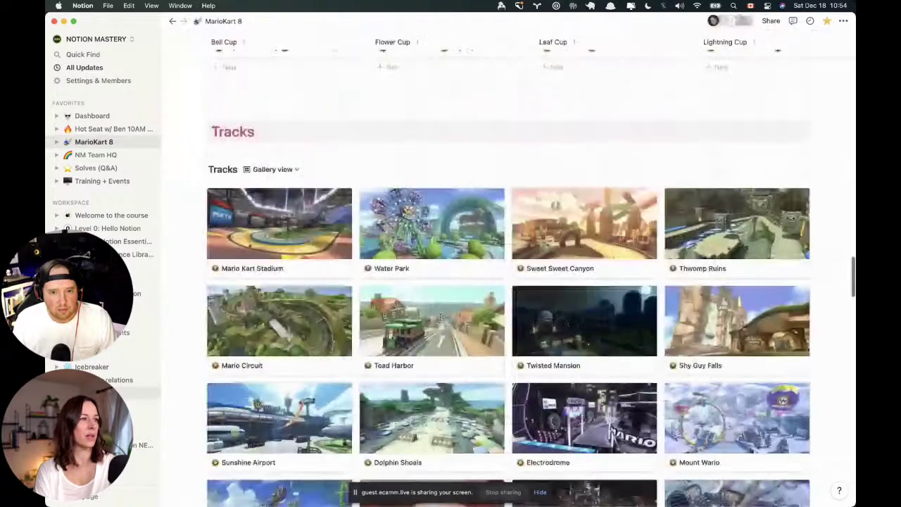
{"action": "scroll", "coordinate": [440, 318], "scroll_direction": "down", "scroll_amount": 2}
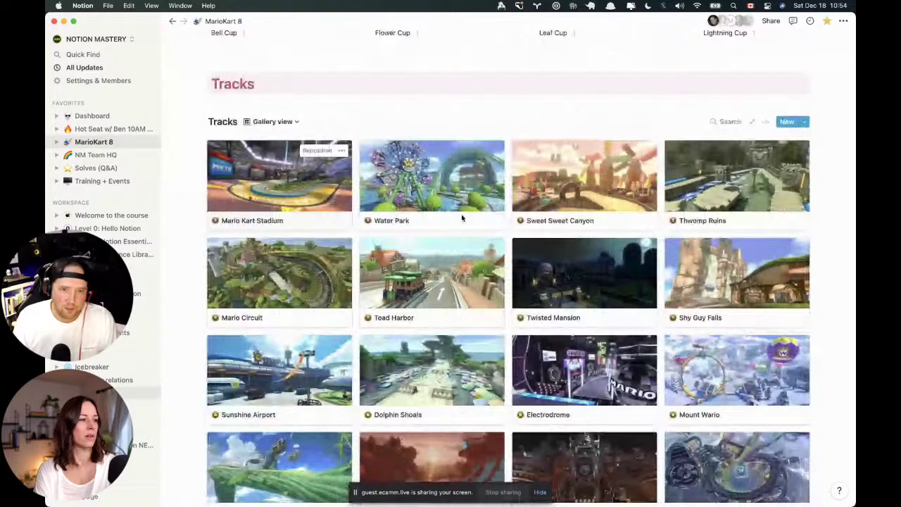
{"action": "left_click", "coordinate": [279, 179]}
{"action": "scroll", "coordinate": [505, 229], "scroll_direction": "down", "scroll_amount": 1}
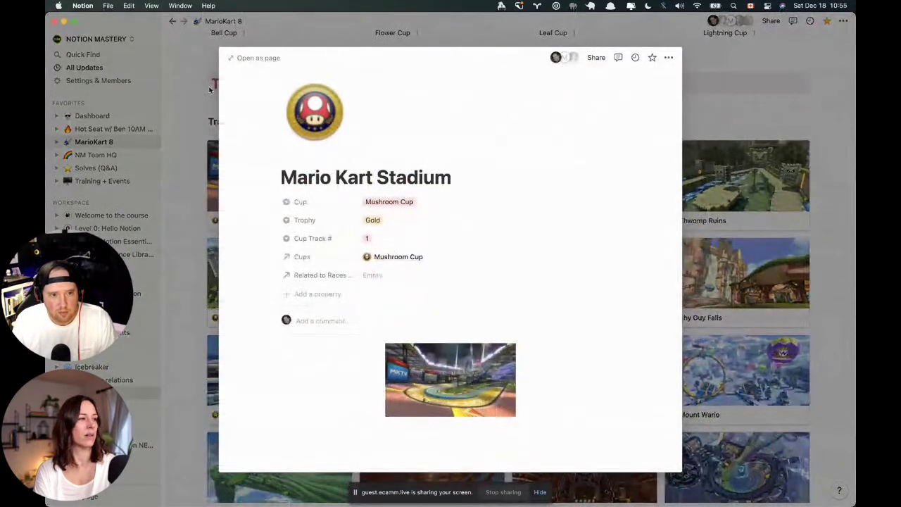
{"action": "key", "text": "Escape"}
Review the Cup Results and Race Results calendars on the MarioKart 8 page, including the 200cc Circuit entry's properties.
{"action": "scroll", "coordinate": [237, 179], "scroll_direction": "down", "scroll_amount": 10}
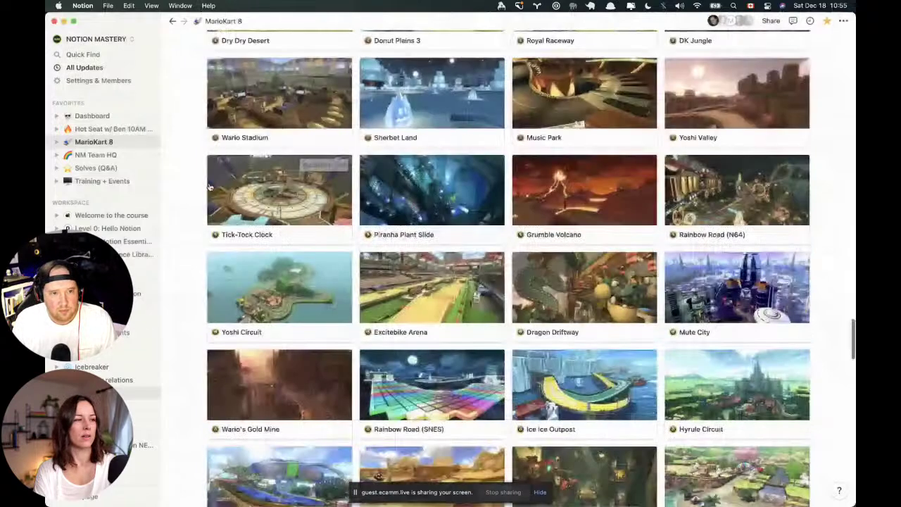
{"action": "scroll", "coordinate": [209, 185], "scroll_direction": "down", "scroll_amount": 10}
{"action": "scroll", "coordinate": [209, 185], "scroll_direction": "up", "scroll_amount": 1}
{"action": "scroll", "coordinate": [209, 185], "scroll_direction": "down", "scroll_amount": 1}
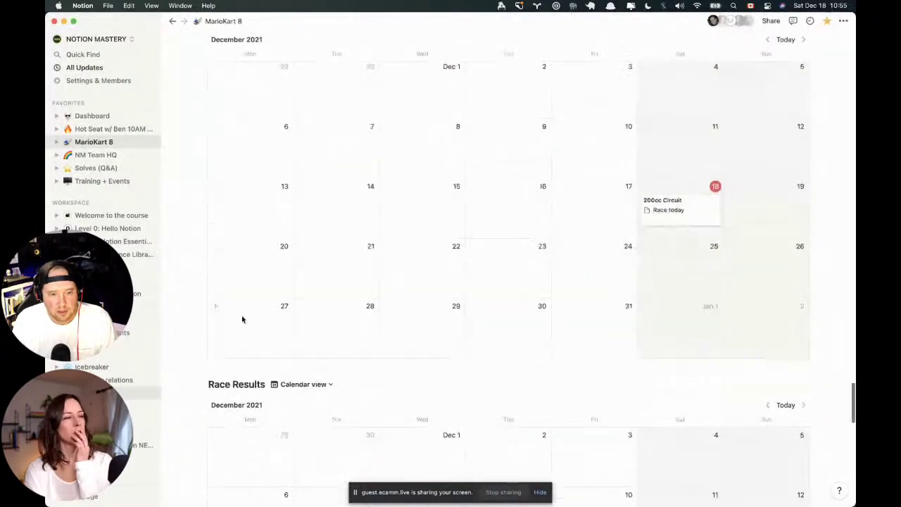
{"action": "scroll", "coordinate": [242, 320], "scroll_direction": "up", "scroll_amount": 1}
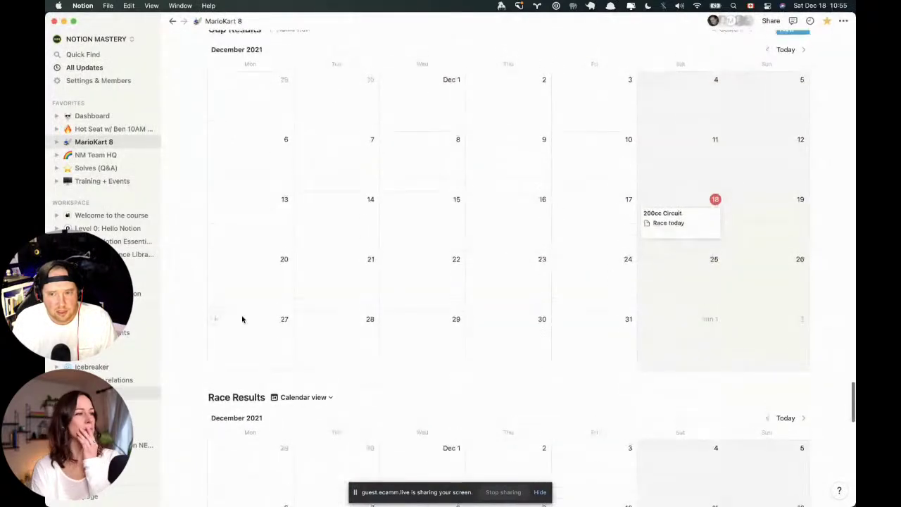
{"action": "left_click", "coordinate": [670, 228]}
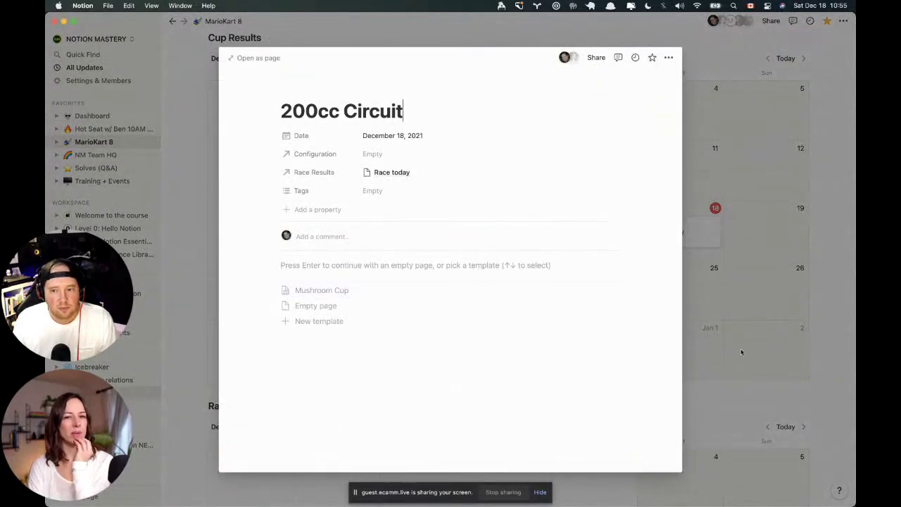
{"action": "left_click", "coordinate": [745, 377]}
{"action": "scroll", "coordinate": [749, 391], "scroll_direction": "down", "scroll_amount": 3}
{"action": "scroll", "coordinate": [749, 391], "scroll_direction": "down", "scroll_amount": 4}
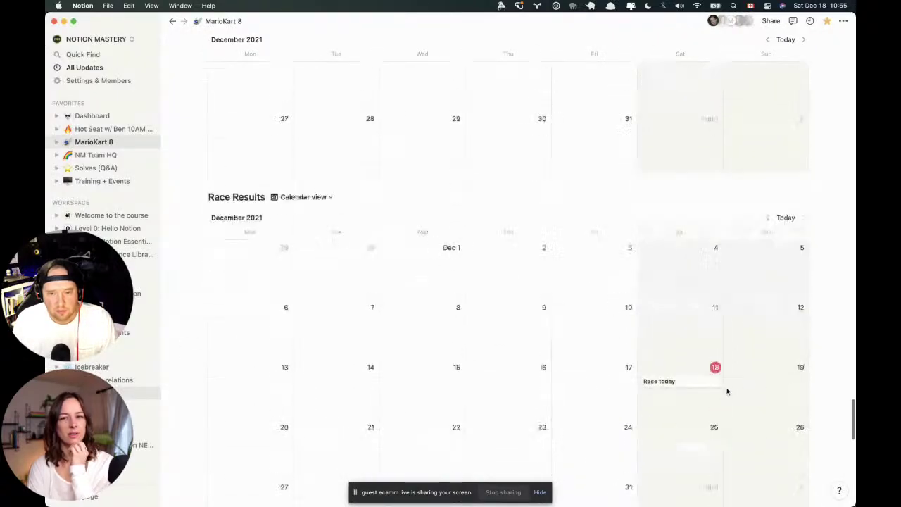
{"action": "scroll", "coordinate": [694, 386], "scroll_direction": "up", "scroll_amount": 2}
{"action": "scroll", "coordinate": [694, 388], "scroll_direction": "up", "scroll_amount": 3}
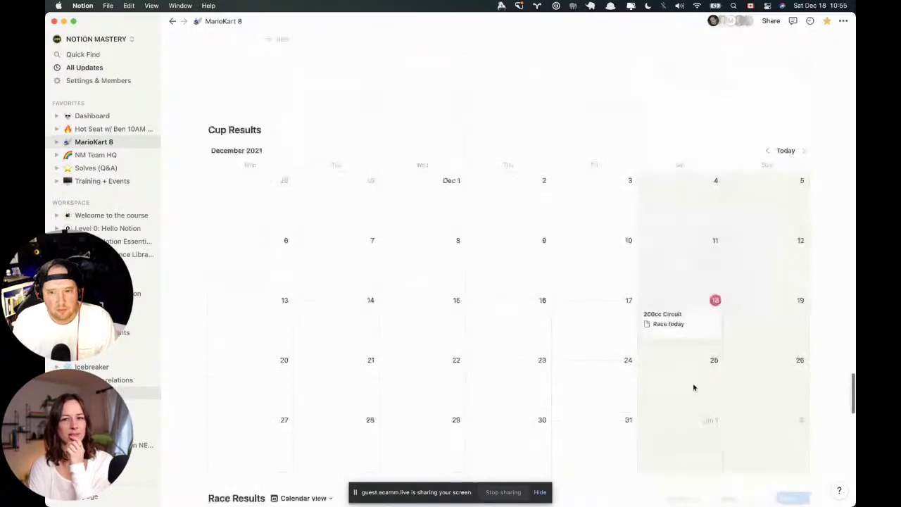
Add a relation property named Cup to the 200cc Circuit entry, linked to the Cups database, and place it above Tags.
{"action": "left_click", "coordinate": [692, 321]}
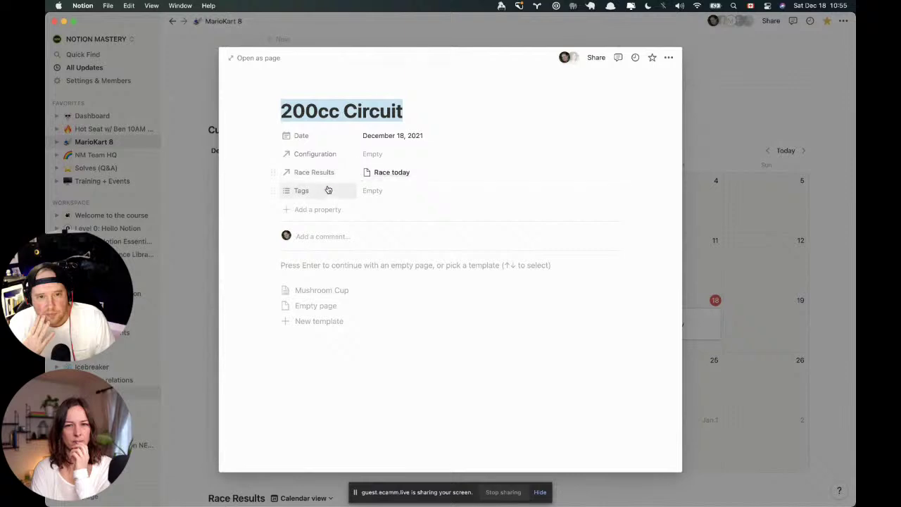
{"action": "left_click", "coordinate": [325, 209]}
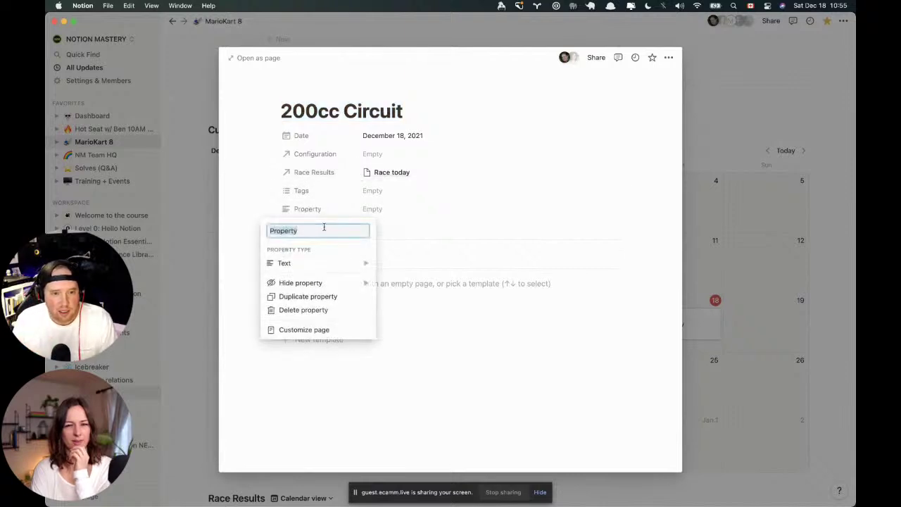
{"action": "type", "text": "Cup"}
{"action": "mouse_move", "coordinate": [326, 263]}
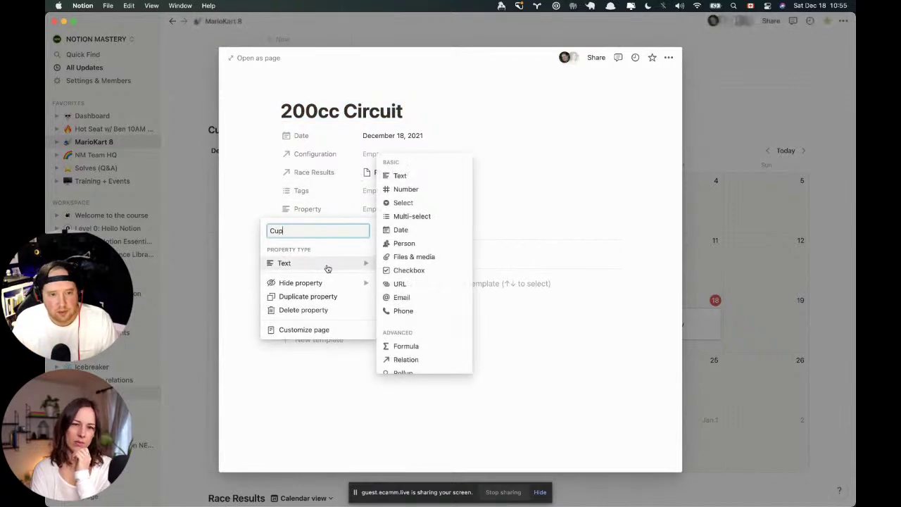
{"action": "left_click", "coordinate": [422, 361]}
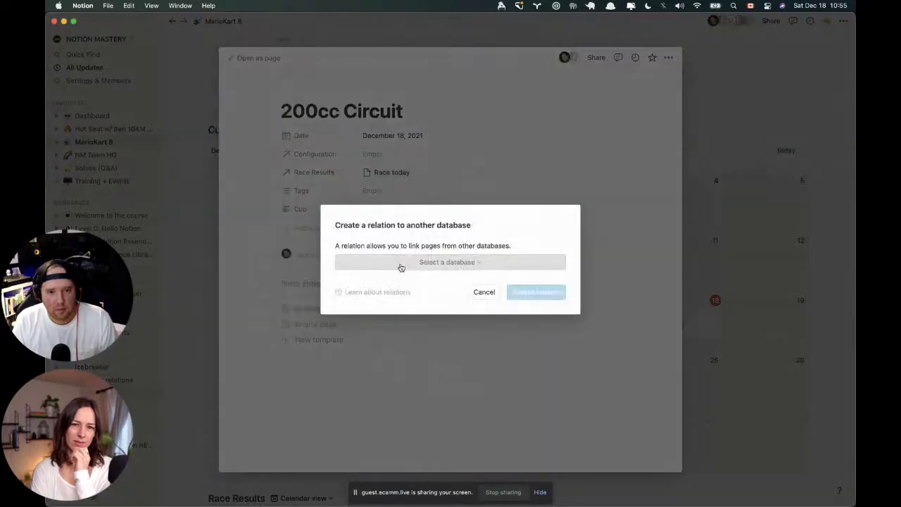
{"action": "left_click", "coordinate": [407, 262]}
{"action": "type", "text": "Cups"}
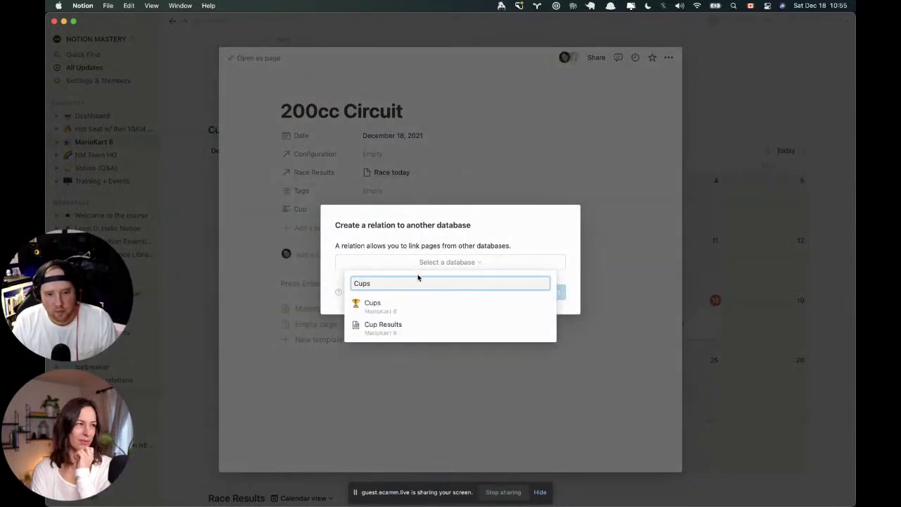
{"action": "left_click", "coordinate": [419, 303]}
{"action": "left_click", "coordinate": [535, 291]}
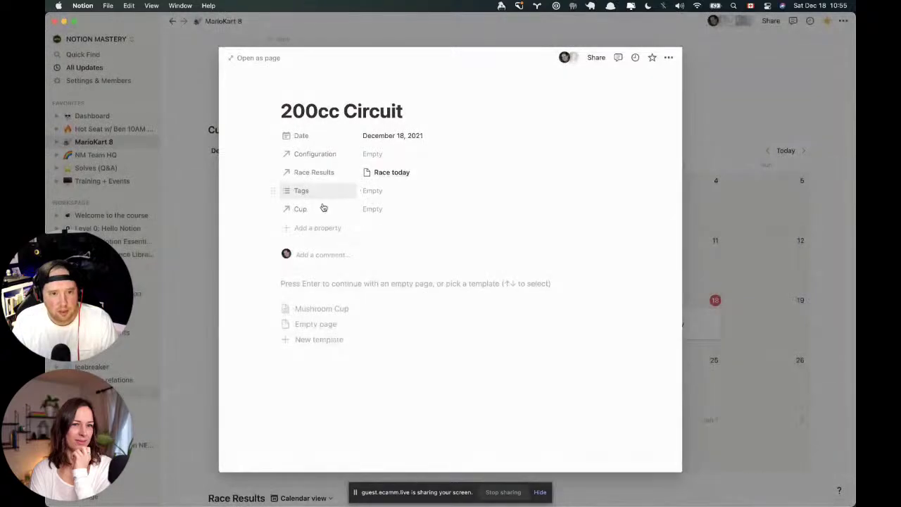
{"action": "left_click_drag", "start_coordinate": [273, 209], "coordinate": [274, 188]}
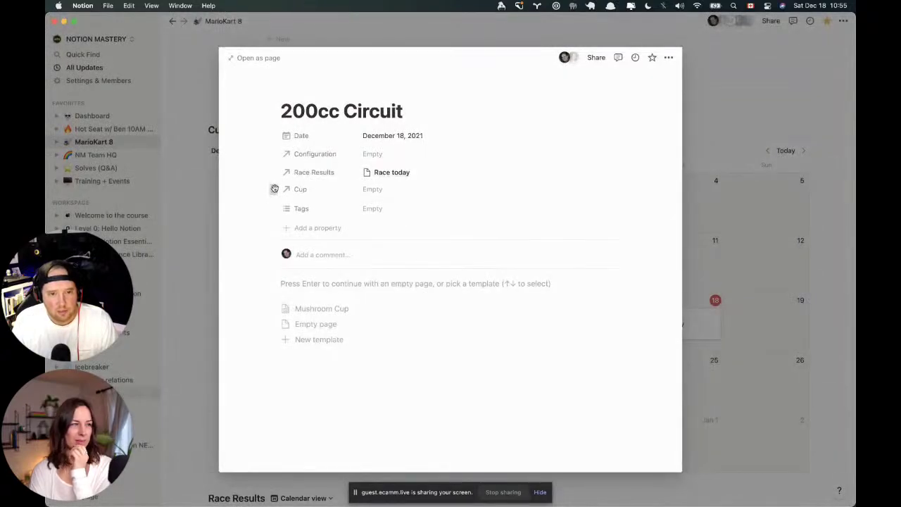
Relate the 200cc Circuit entry to the Mushroom Cup through its Cup property.
{"action": "left_click", "coordinate": [379, 193]}
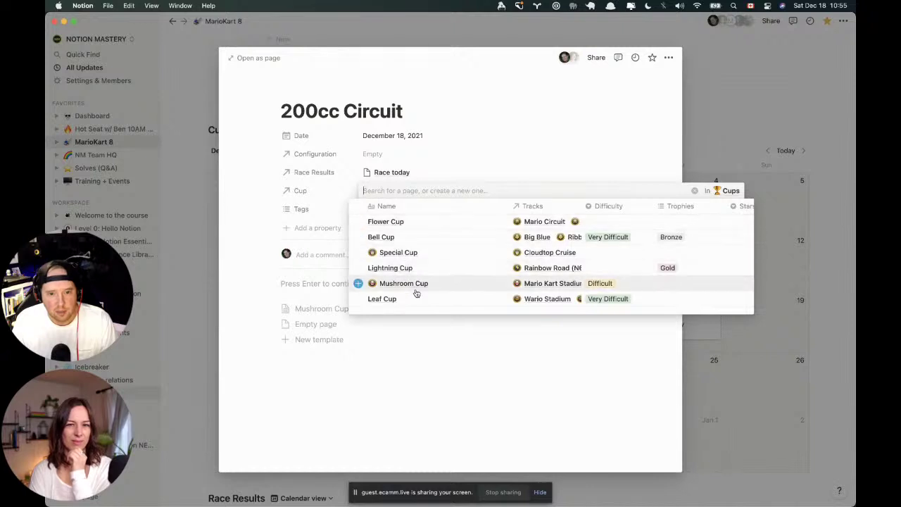
{"action": "left_click", "coordinate": [408, 284]}
{"action": "left_click", "coordinate": [304, 238]}
Check the properties of the related Race today entry and return to 200cc Circuit.
{"action": "left_click", "coordinate": [386, 179]}
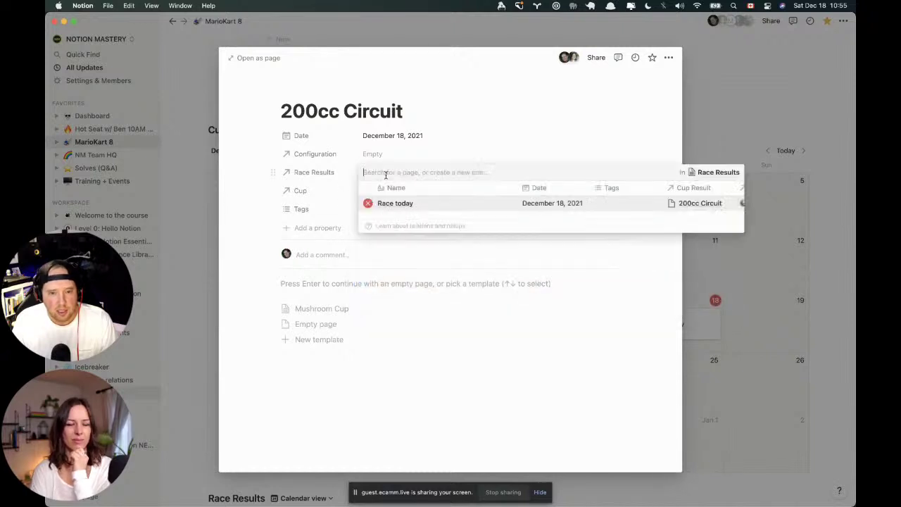
{"action": "left_click", "coordinate": [420, 203]}
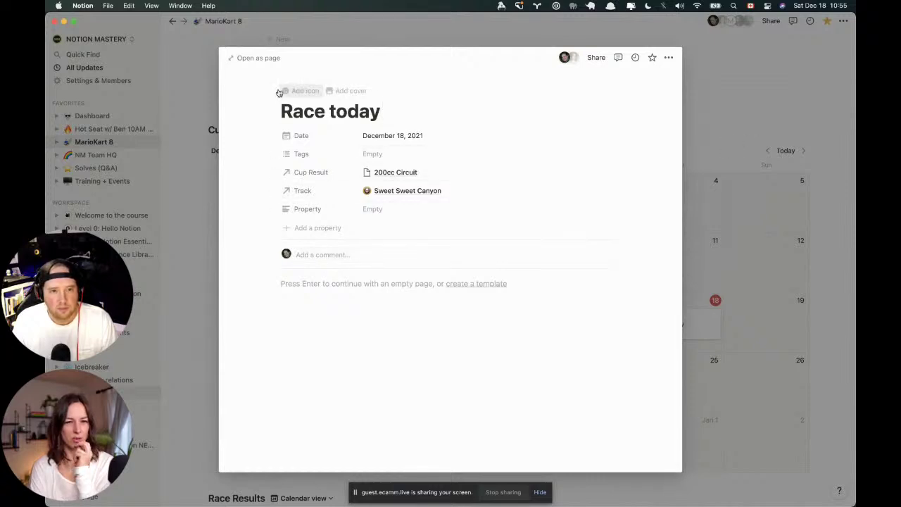
{"action": "key", "text": "super+bracketleft"}
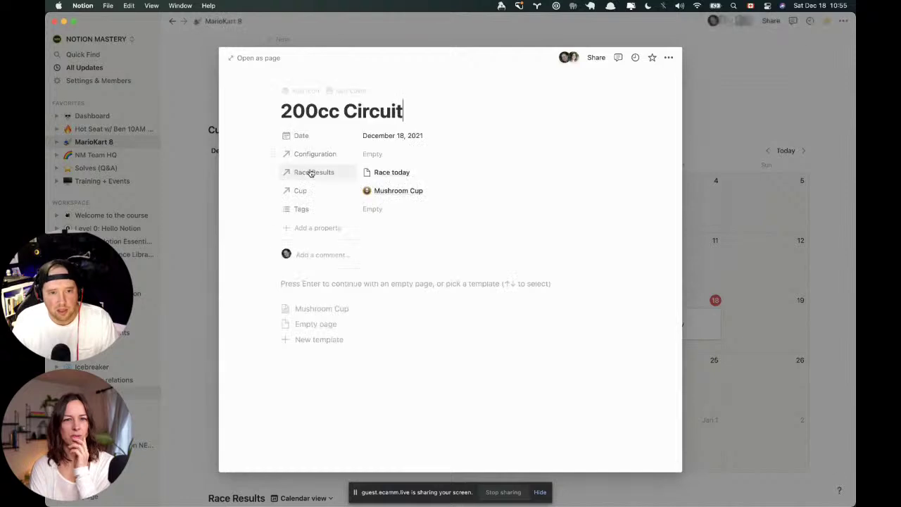
Set the 200cc Circuit entry's Configuration to Waluigi Sport Bike and review that configuration's fields in the relation list.
{"action": "left_click", "coordinate": [393, 157]}
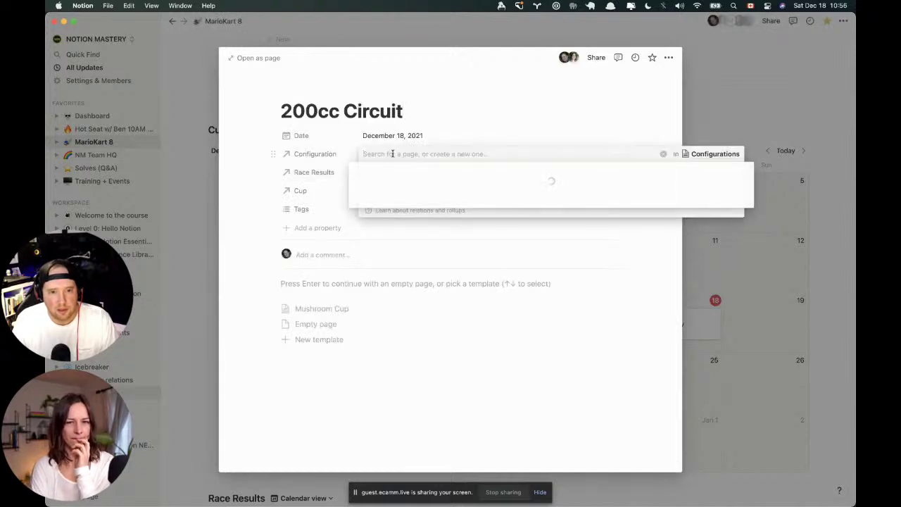
{"action": "left_click", "coordinate": [401, 187]}
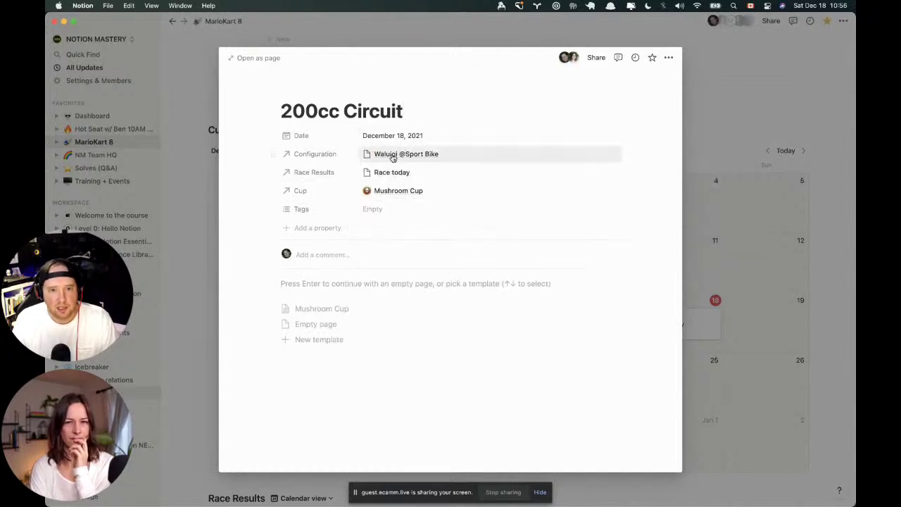
{"action": "left_click", "coordinate": [438, 155]}
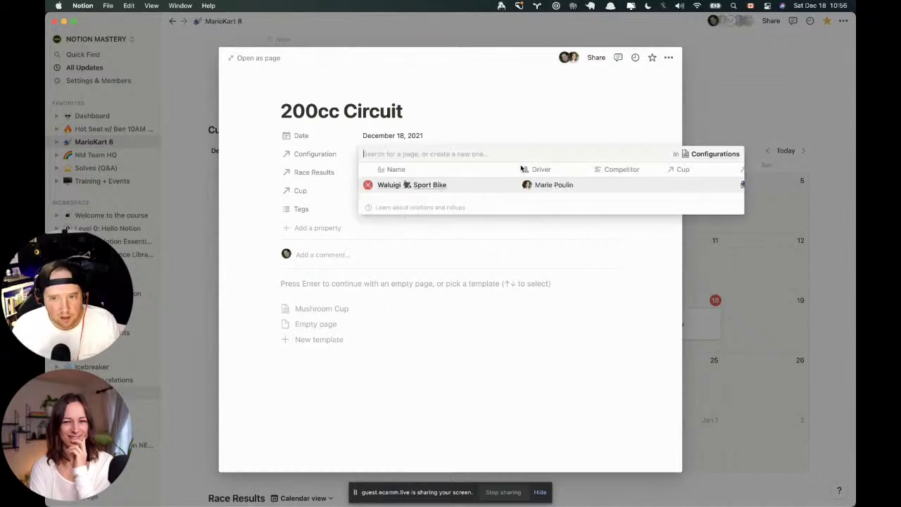
{"action": "scroll", "coordinate": [589, 180], "scroll_direction": "right", "scroll_amount": 10}
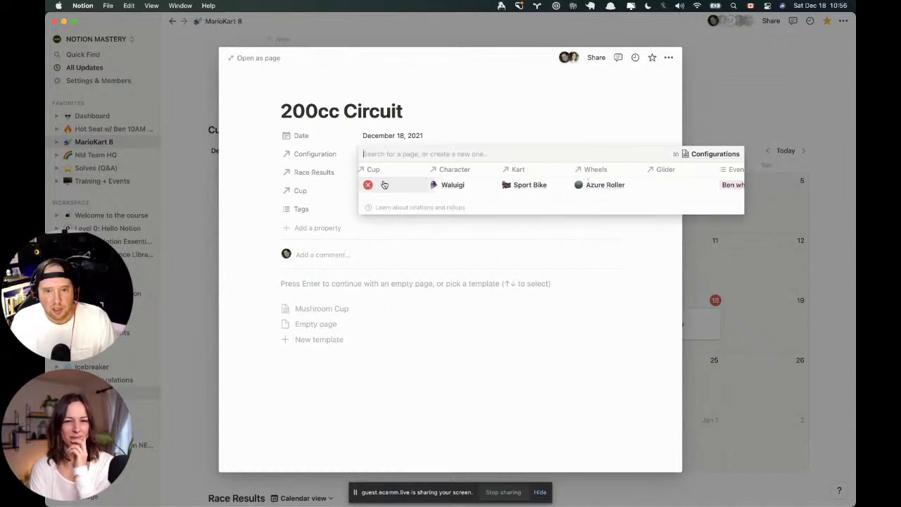
{"action": "scroll", "coordinate": [525, 184], "scroll_direction": "right", "scroll_amount": 10}
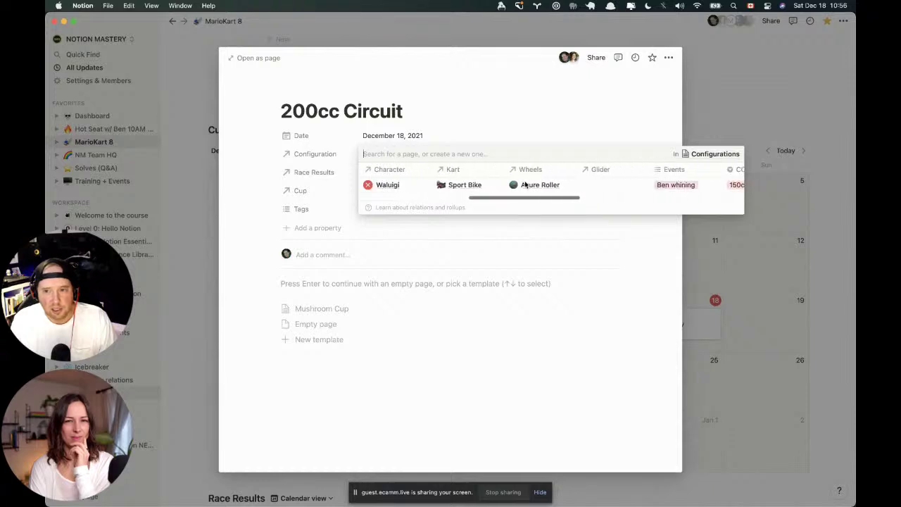
{"action": "scroll", "coordinate": [524, 184], "scroll_direction": "right", "scroll_amount": 5}
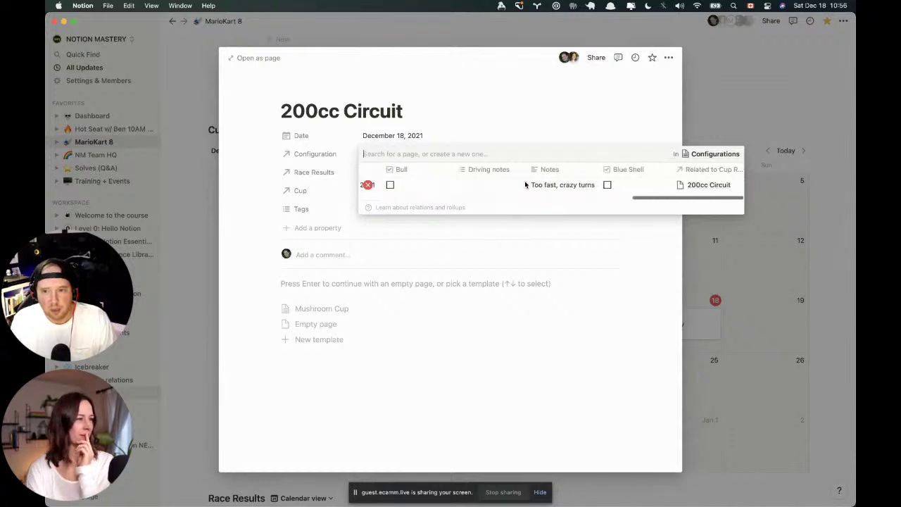
{"action": "left_click", "coordinate": [640, 120]}
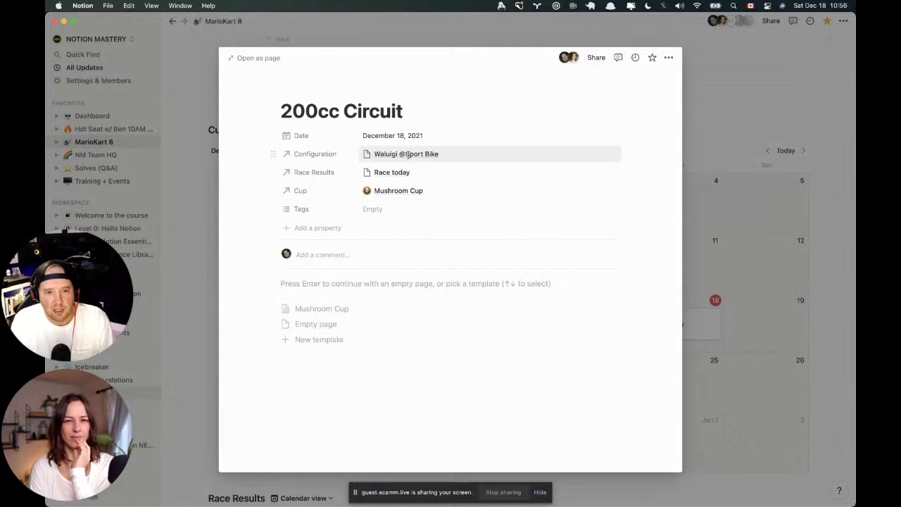
Open the Waluigi Sport Bike configuration and delete its Cup relation property.
{"action": "left_click", "coordinate": [407, 155]}
{"action": "left_click", "coordinate": [400, 186]}
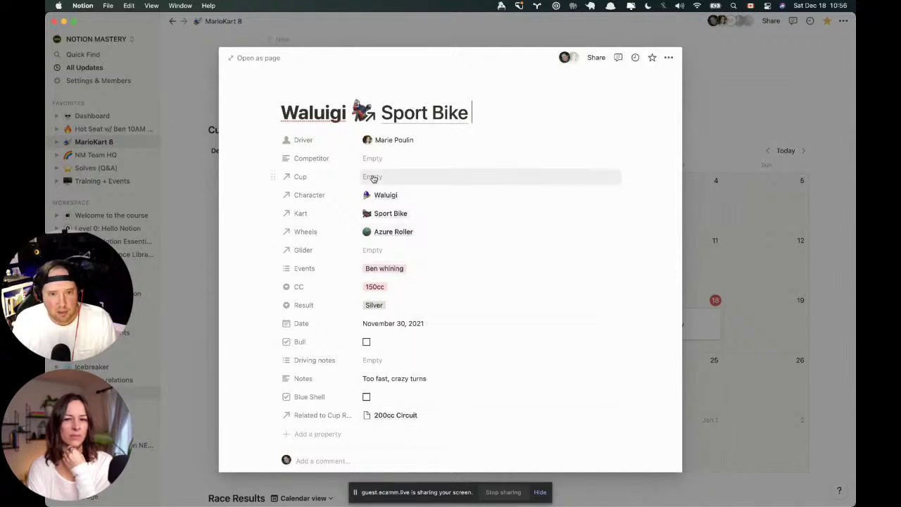
{"action": "left_click", "coordinate": [276, 177]}
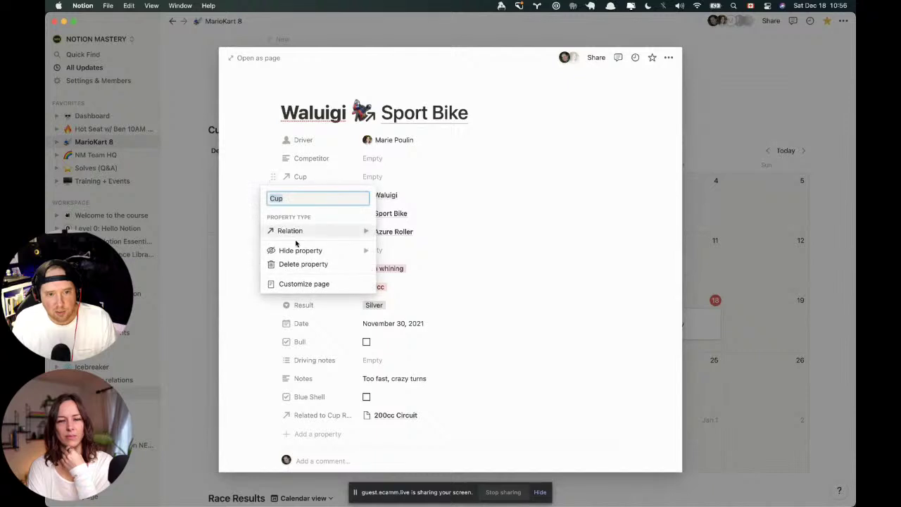
{"action": "left_click", "coordinate": [303, 264]}
{"action": "left_click", "coordinate": [419, 264]}
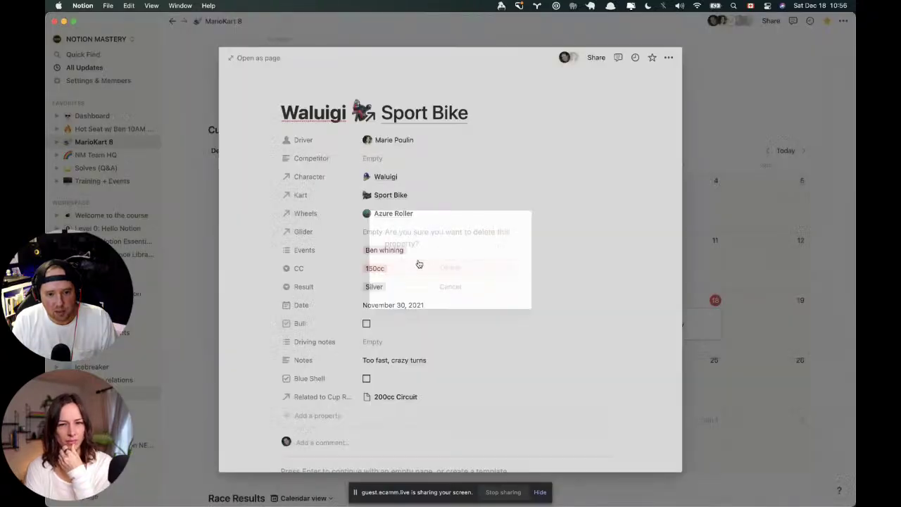
Rename the configuration's Related to Cup Results relation as Cup Results, place it below Glider, and close the page.
{"action": "left_click", "coordinate": [332, 399]}
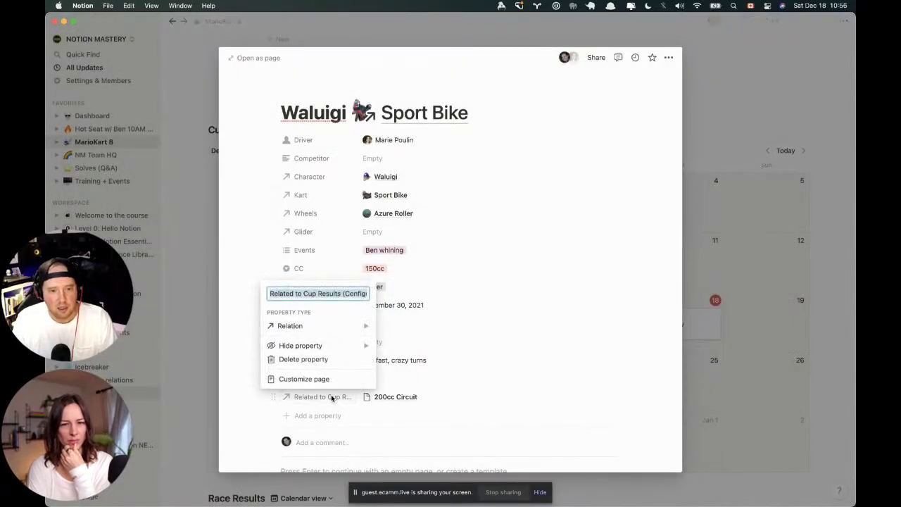
{"action": "type", "text": "Cup Results"}
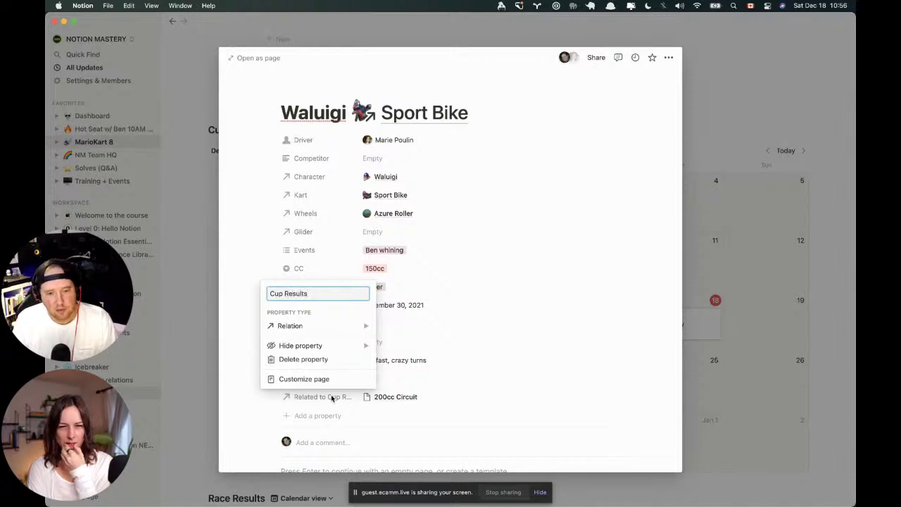
{"action": "key", "text": "Return"}
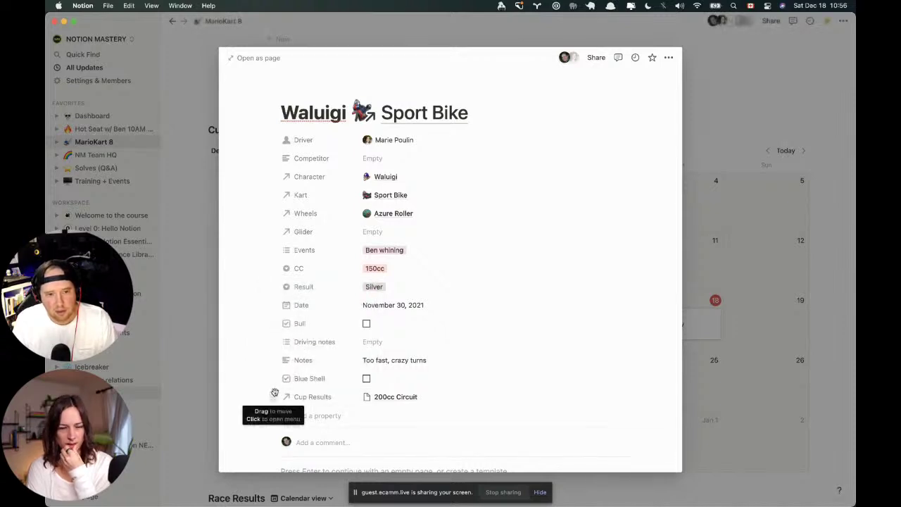
{"action": "left_click_drag", "start_coordinate": [275, 392], "coordinate": [282, 253]}
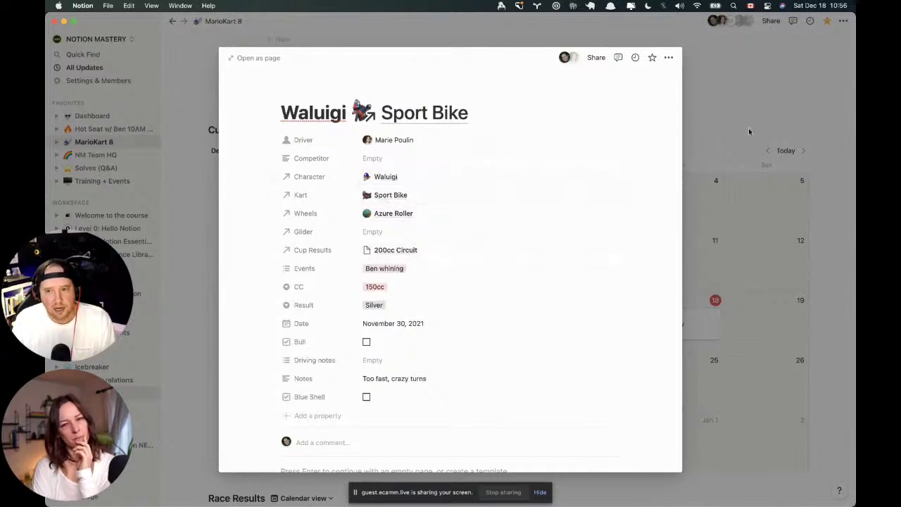
{"action": "key", "text": "Escape"}
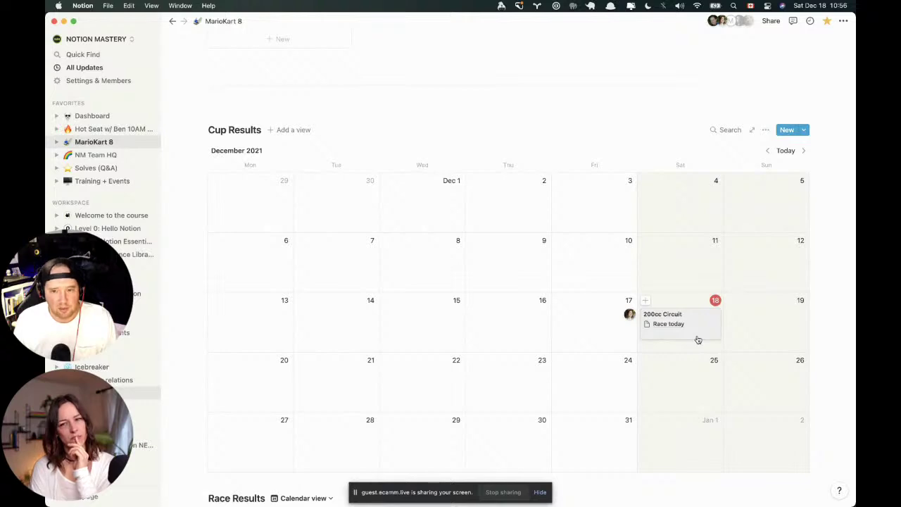
Add an untitled cup result on December 25, 2021 with the Waluigi Landship configuration, leaving its Cup empty.
{"action": "scroll", "coordinate": [697, 339], "scroll_direction": "down", "scroll_amount": 3}
{"action": "scroll", "coordinate": [697, 338], "scroll_direction": "up", "scroll_amount": 1}
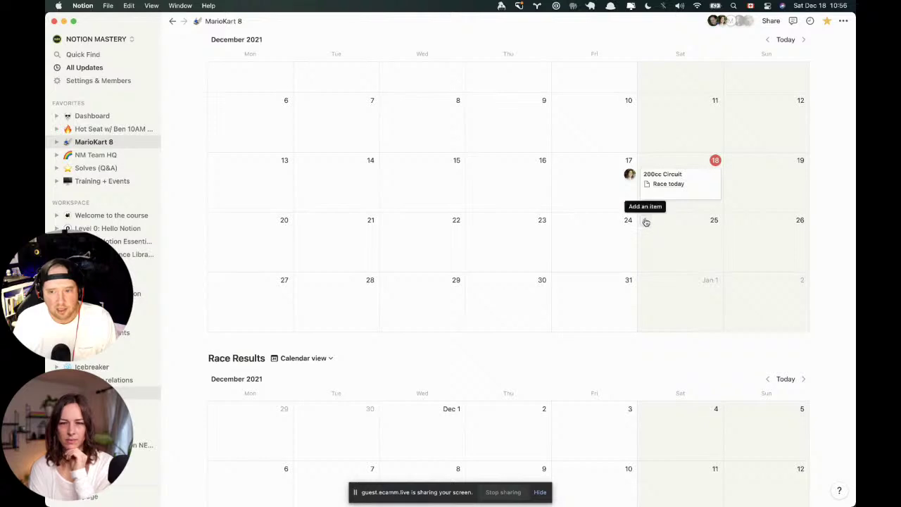
{"action": "left_click", "coordinate": [645, 220]}
{"action": "left_click", "coordinate": [371, 153]}
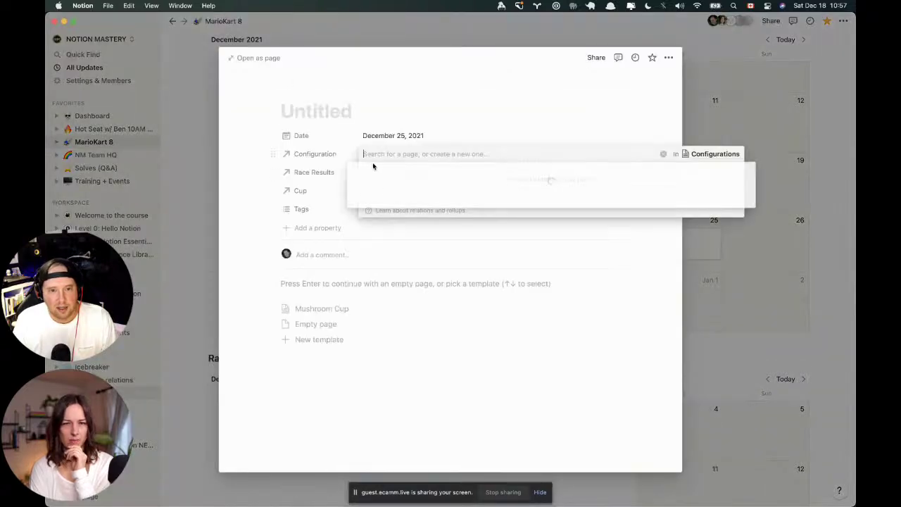
{"action": "left_click", "coordinate": [399, 200]}
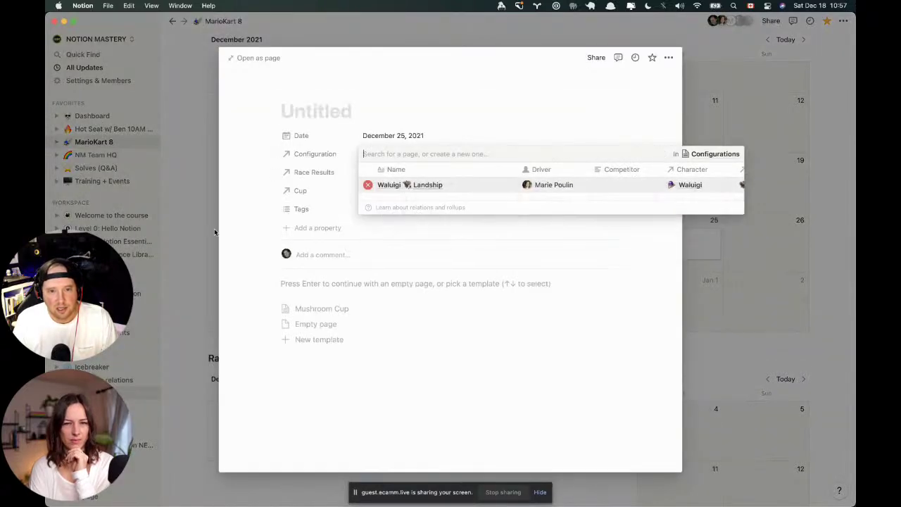
{"action": "left_click", "coordinate": [387, 223]}
{"action": "left_click", "coordinate": [386, 192]}
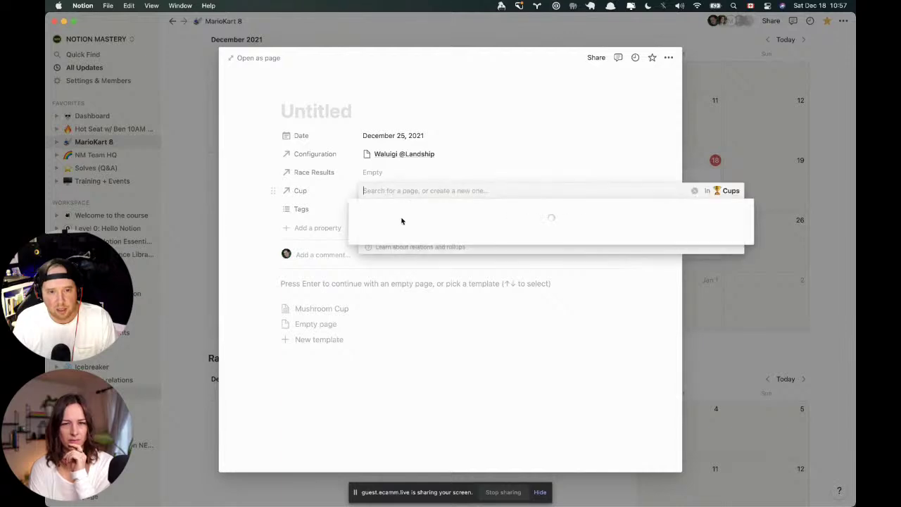
{"action": "left_click", "coordinate": [535, 106]}
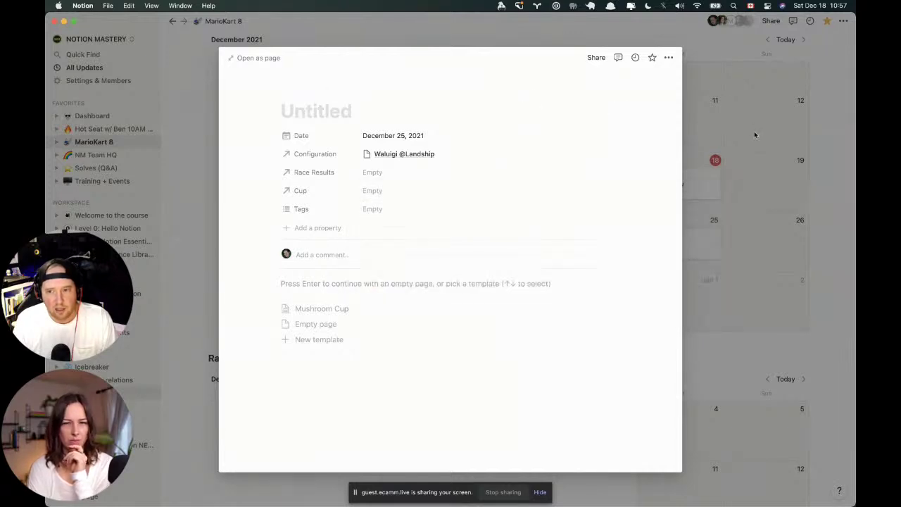
{"action": "left_click", "coordinate": [693, 185]}
Review the properties of 200cc Circuit and Race today in the Cup Results and Race Results calendars.
{"action": "left_click", "coordinate": [694, 184]}
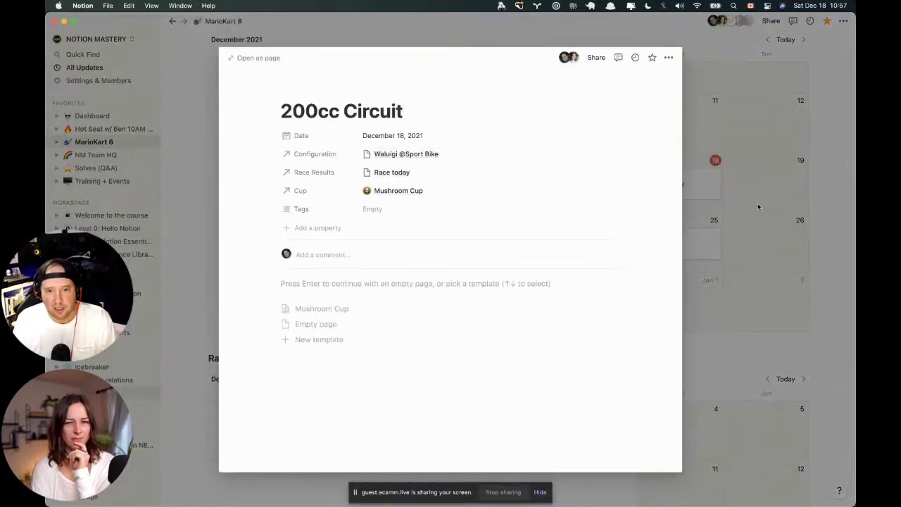
{"action": "left_click", "coordinate": [757, 202]}
{"action": "scroll", "coordinate": [739, 320], "scroll_direction": "down", "scroll_amount": 10}
{"action": "scroll", "coordinate": [739, 319], "scroll_direction": "up", "scroll_amount": 5}
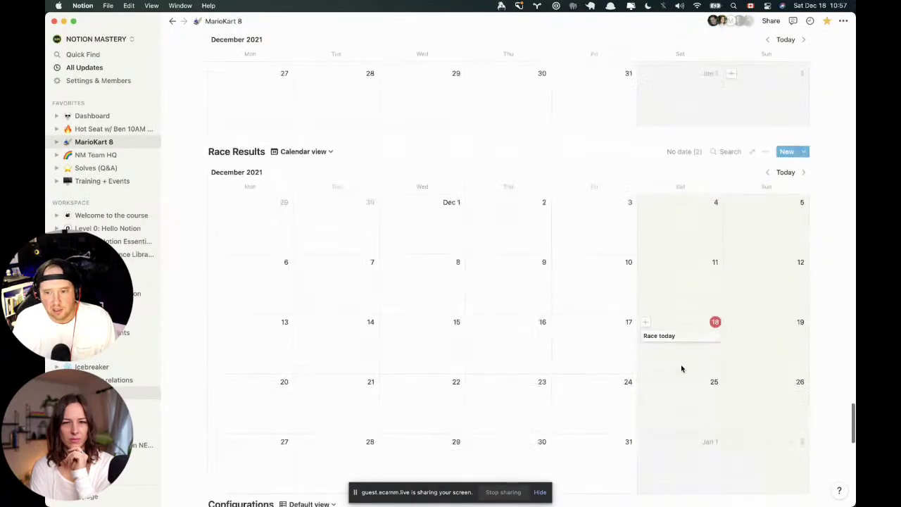
{"action": "left_click", "coordinate": [686, 339]}
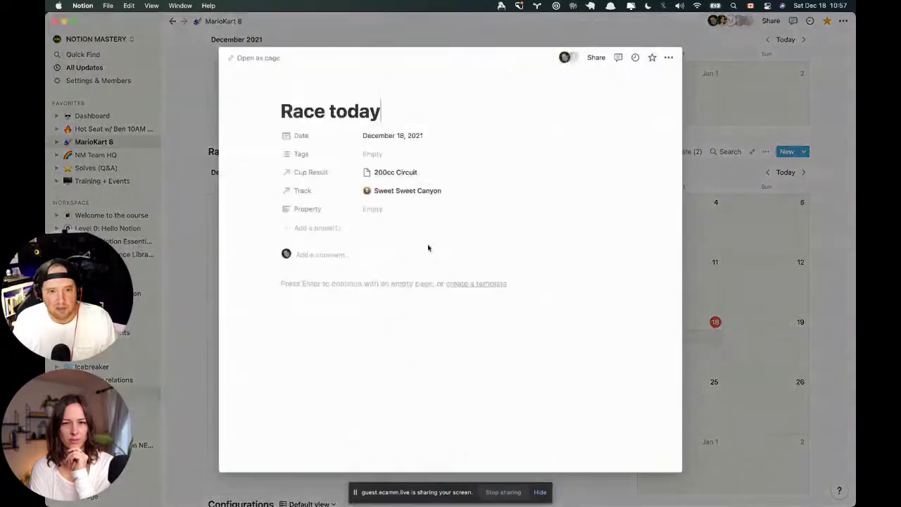
{"action": "left_click", "coordinate": [806, 273]}
{"action": "scroll", "coordinate": [806, 273], "scroll_direction": "down", "scroll_amount": 5}
{"action": "scroll", "coordinate": [806, 273], "scroll_direction": "up", "scroll_amount": 10}
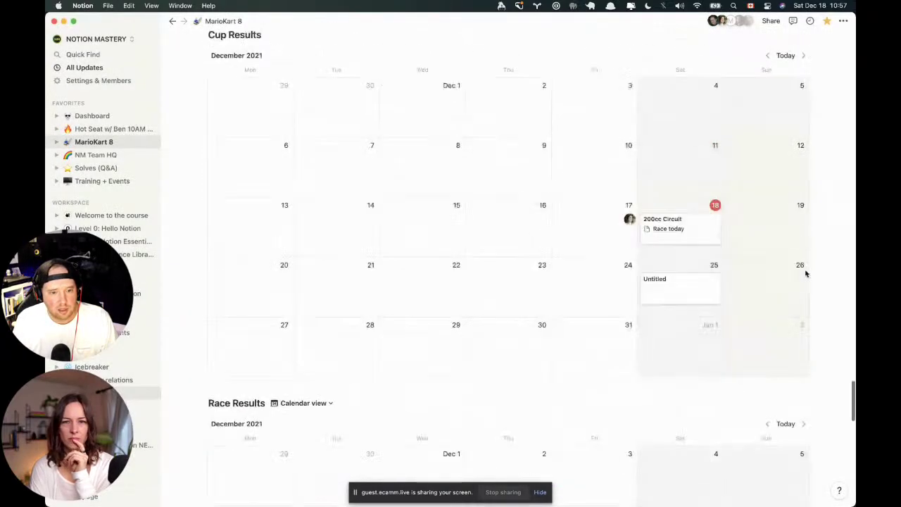
Switch the Configurations database below the Race Results calendar to its calendar view.
{"action": "scroll", "coordinate": [805, 273], "scroll_direction": "up", "scroll_amount": 5}
{"action": "scroll", "coordinate": [806, 273], "scroll_direction": "down", "scroll_amount": 8}
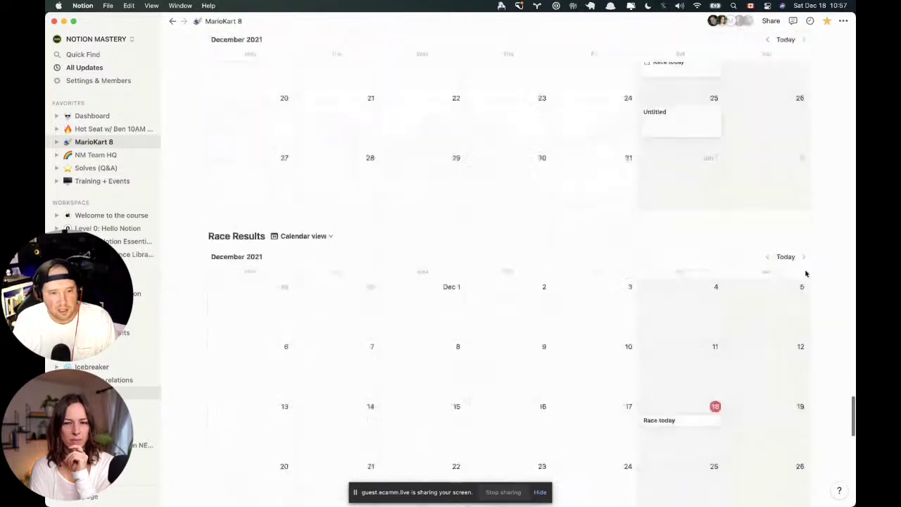
{"action": "scroll", "coordinate": [806, 273], "scroll_direction": "down", "scroll_amount": 6}
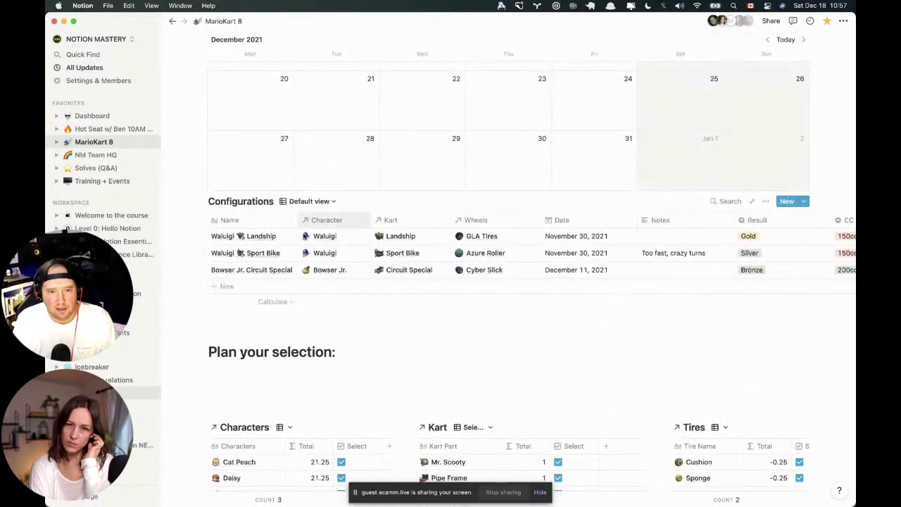
{"action": "left_click", "coordinate": [300, 205]}
{"action": "left_click", "coordinate": [298, 273]}
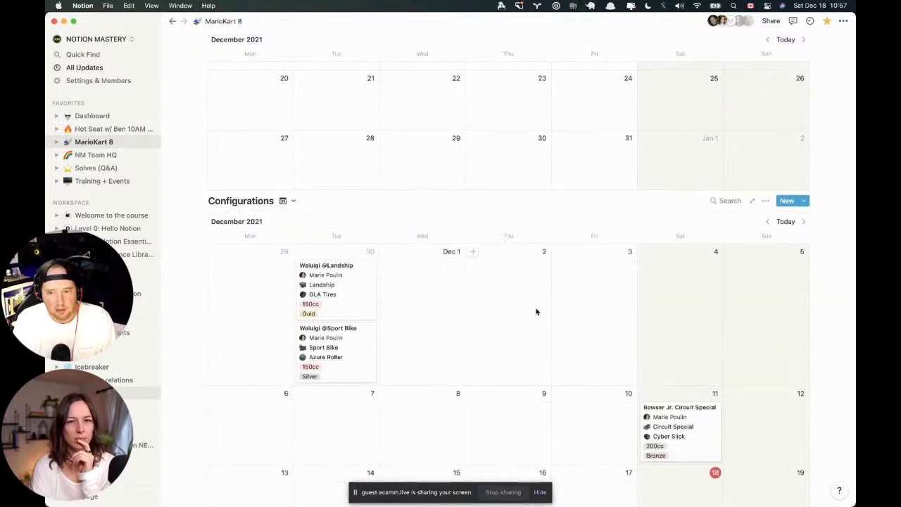
Add an untitled configuration on December 18, 2021, leaving its Character, Kart, Wheels and Cup Results relations empty, and close it.
{"action": "scroll", "coordinate": [536, 312], "scroll_direction": "down", "scroll_amount": 5}
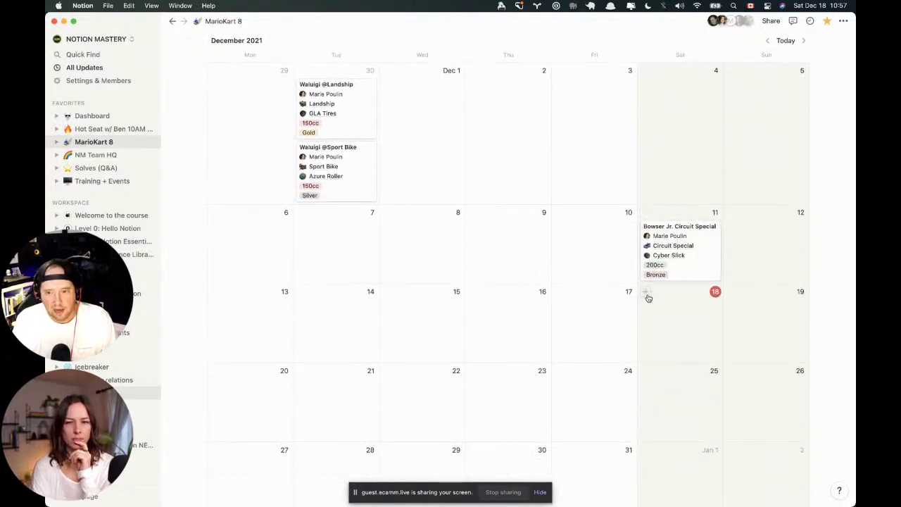
{"action": "left_click", "coordinate": [646, 293]}
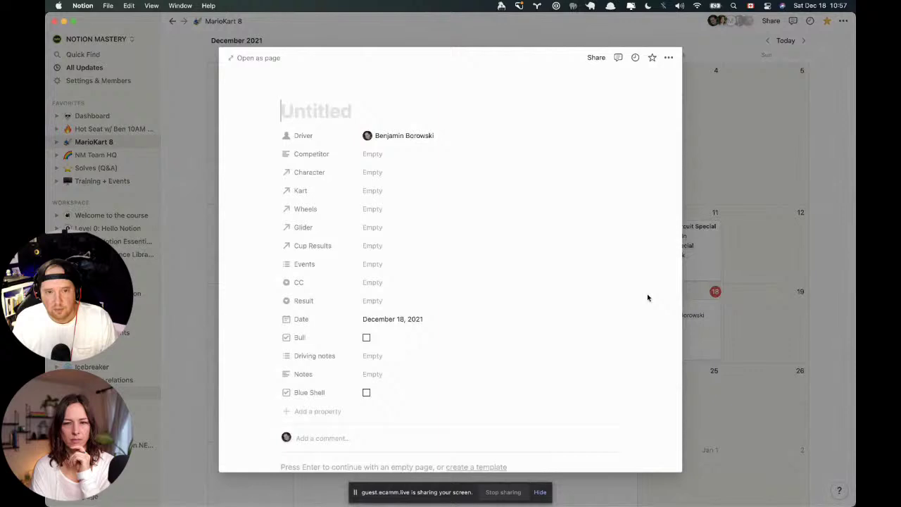
{"action": "left_click", "coordinate": [386, 178]}
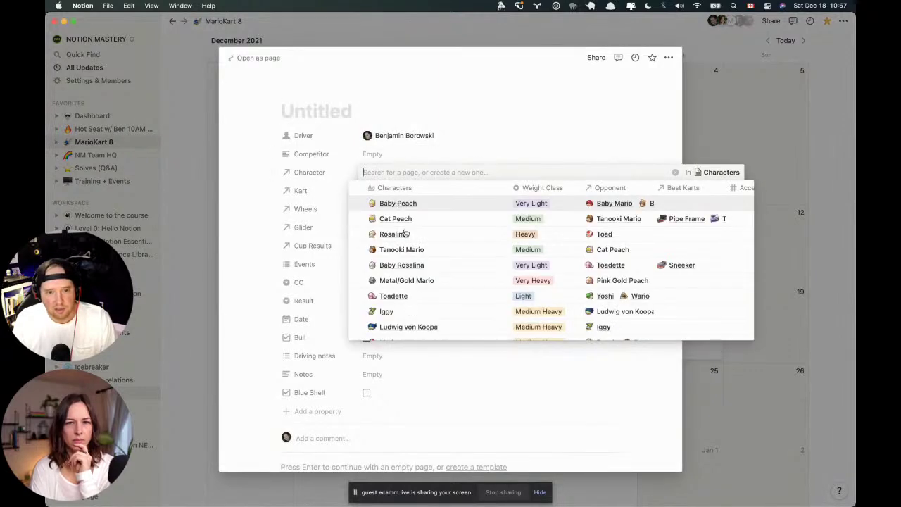
{"action": "left_click", "coordinate": [362, 190]}
{"action": "left_click", "coordinate": [362, 189]}
{"action": "left_click", "coordinate": [396, 207]}
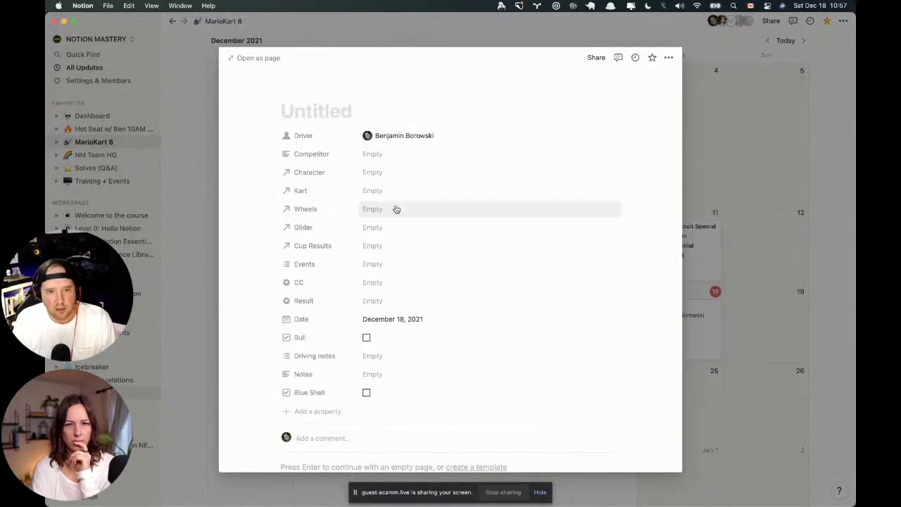
{"action": "left_click", "coordinate": [397, 207]}
{"action": "left_click", "coordinate": [310, 243]}
{"action": "left_click", "coordinate": [386, 245]}
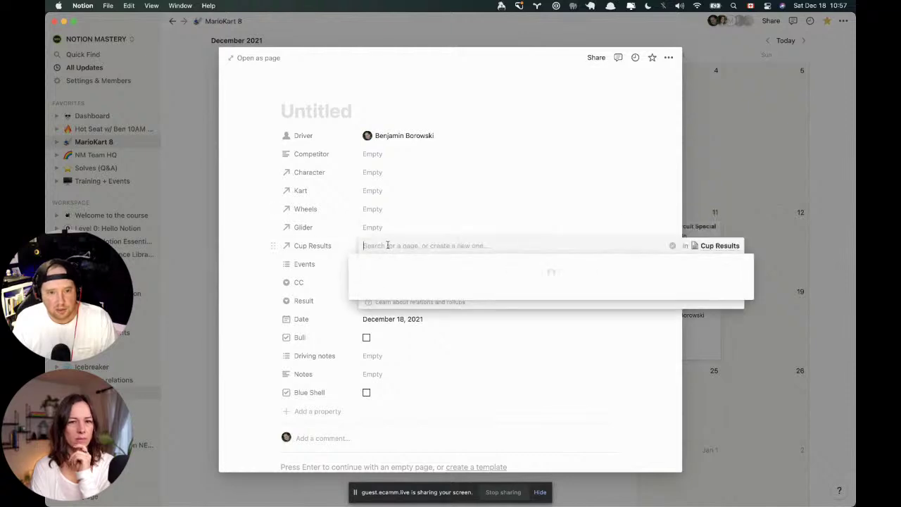
{"action": "left_click", "coordinate": [297, 254]}
{"action": "scroll", "coordinate": [372, 292], "scroll_direction": "down", "scroll_amount": 1}
{"action": "scroll", "coordinate": [372, 291], "scroll_direction": "up", "scroll_amount": 1}
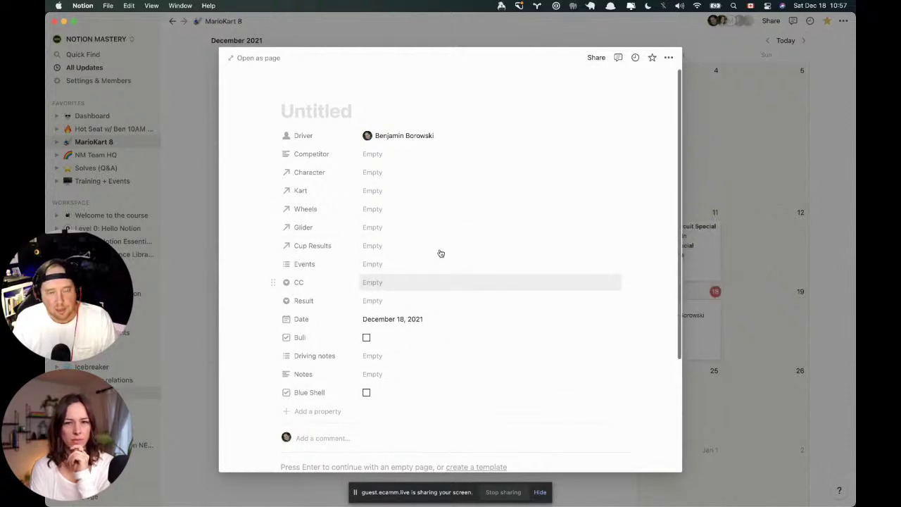
{"action": "left_click", "coordinate": [790, 196]}
{"action": "scroll", "coordinate": [782, 209], "scroll_direction": "up", "scroll_amount": 1}
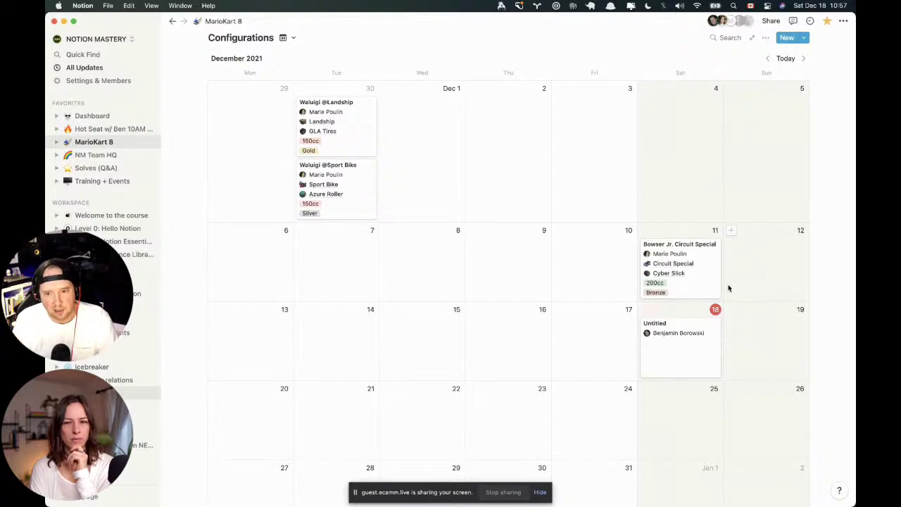
Reopen the untitled December 18 configuration to review its properties and page options.
{"action": "left_click", "coordinate": [697, 324]}
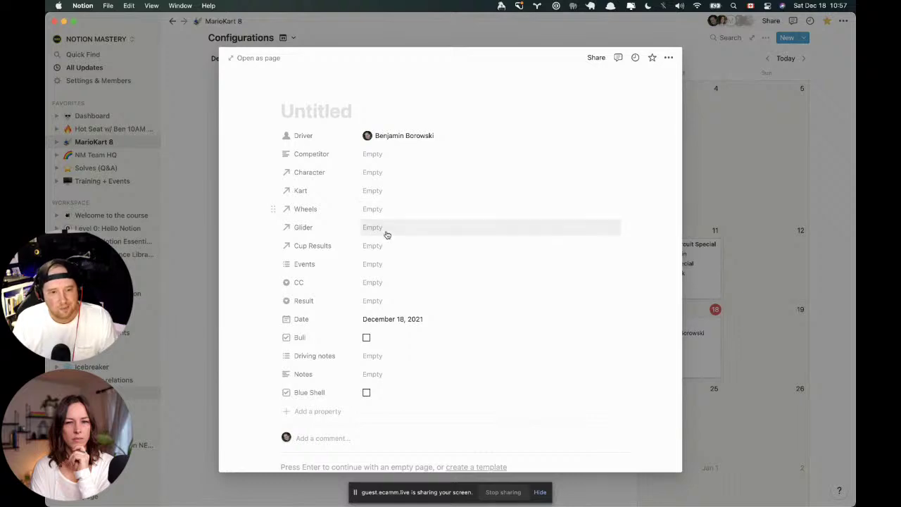
{"action": "left_click", "coordinate": [688, 229]}
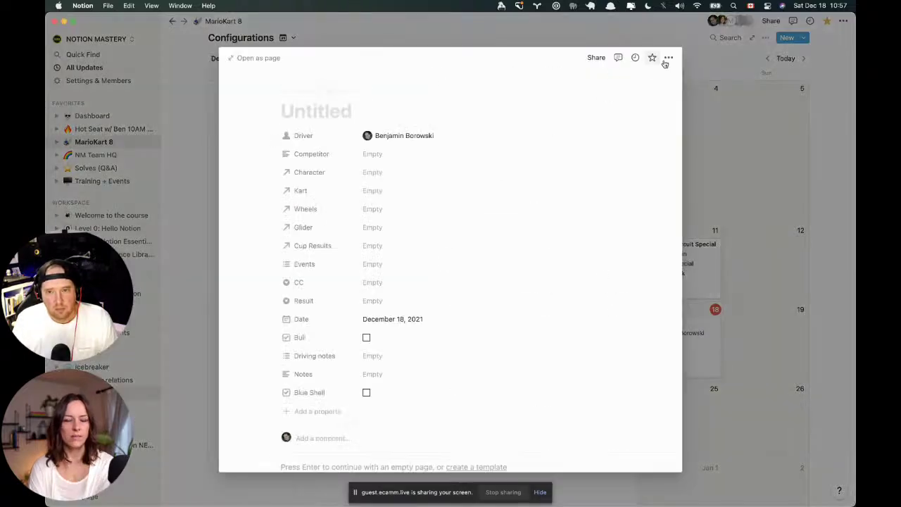
{"action": "left_click", "coordinate": [668, 58]}
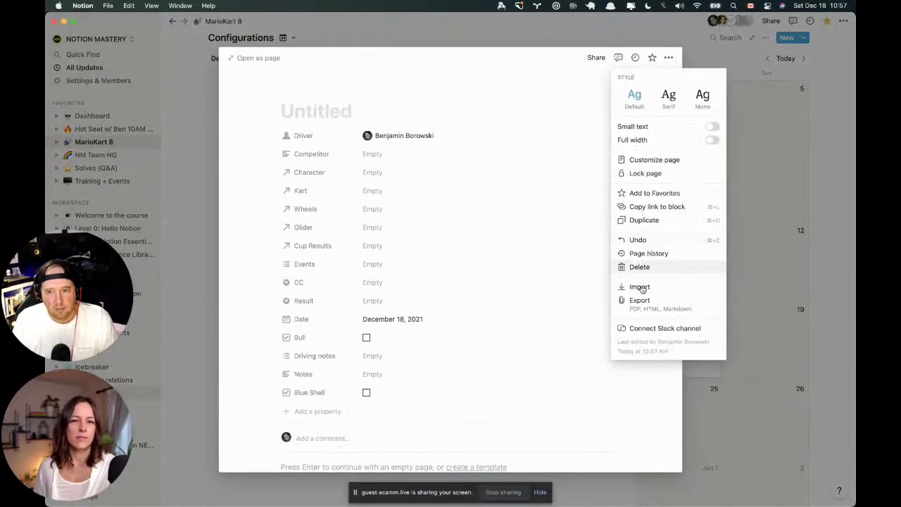
{"action": "key", "text": "Escape"}
{"action": "key", "text": "Escape"}
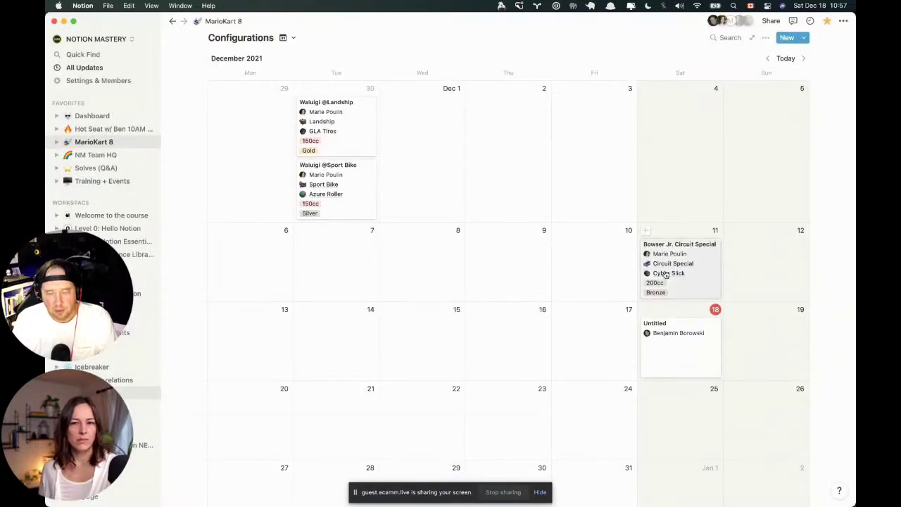
{"action": "scroll", "coordinate": [665, 274], "scroll_direction": "up", "scroll_amount": 10}
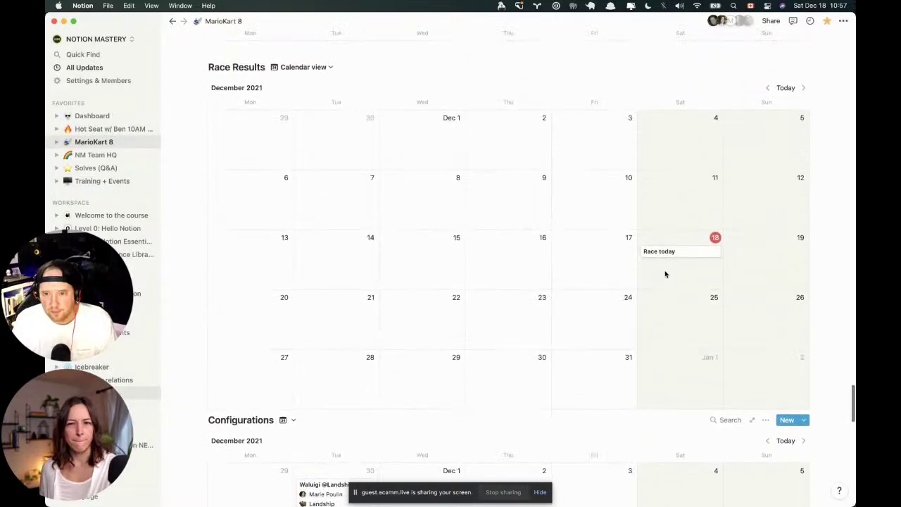
{"action": "scroll", "coordinate": [665, 274], "scroll_direction": "up", "scroll_amount": 2}
{"action": "scroll", "coordinate": [665, 275], "scroll_direction": "up", "scroll_amount": 20}
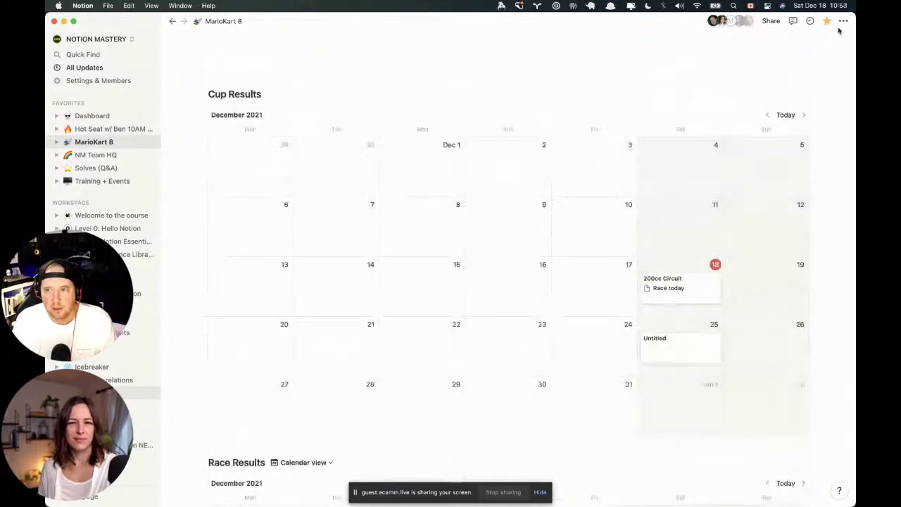
{"action": "left_click", "coordinate": [767, 22]}
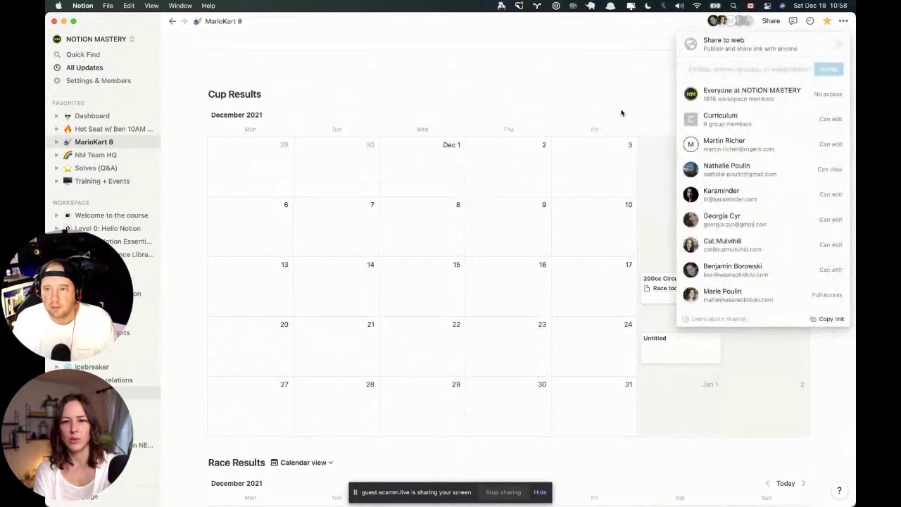
{"action": "left_click", "coordinate": [620, 109]}
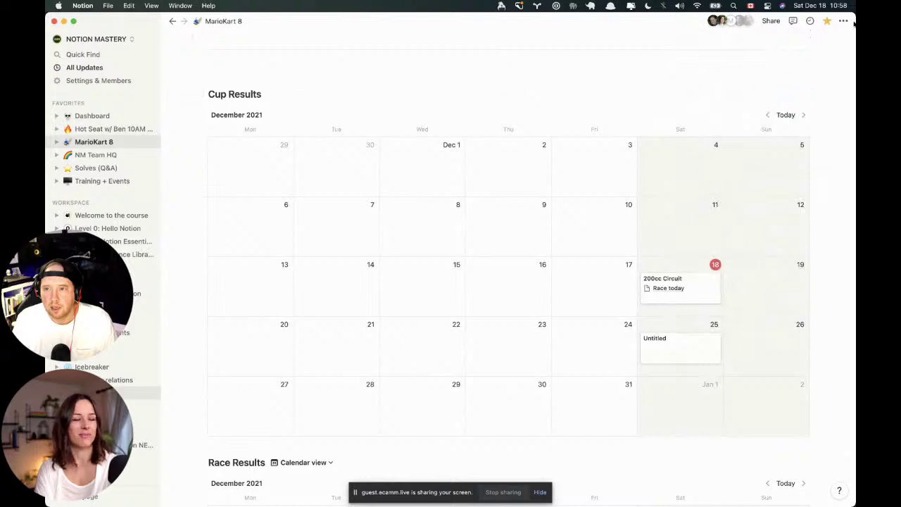
{"action": "left_click", "coordinate": [843, 22]}
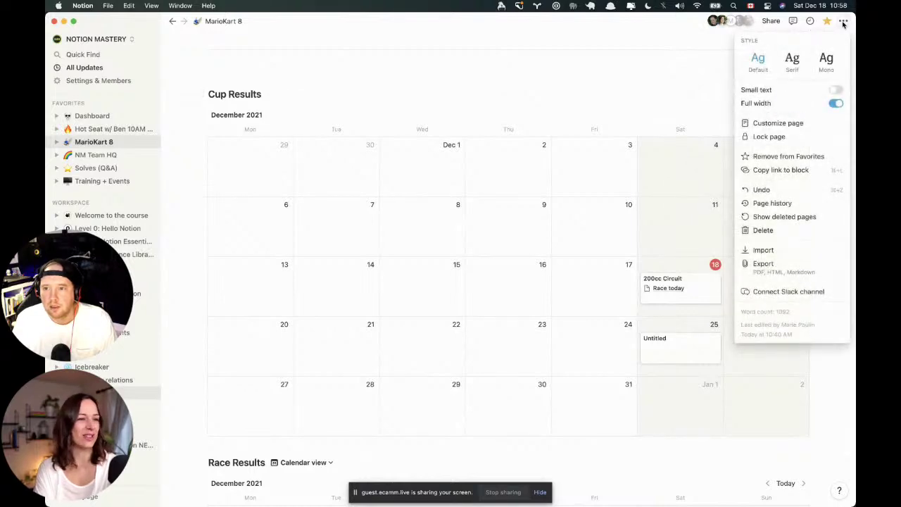
{"action": "left_click", "coordinate": [708, 91]}
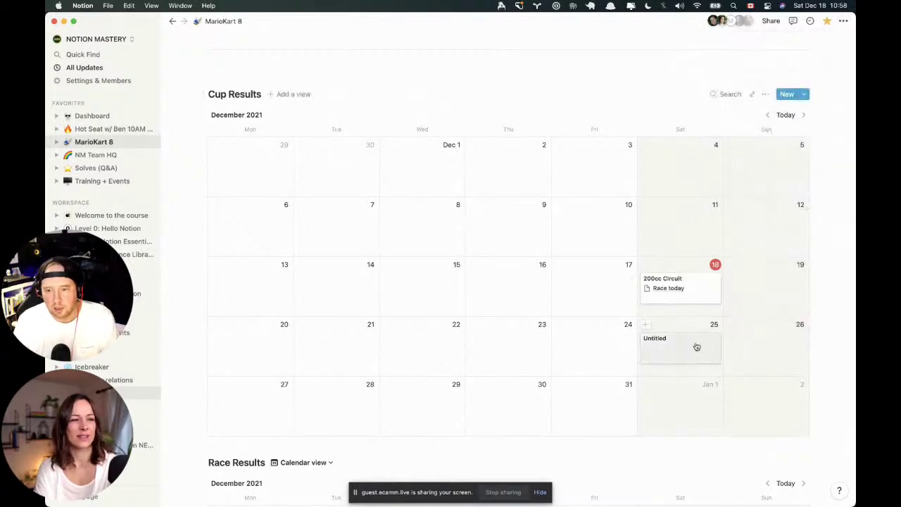
Delete the untitled December 25 cup result from the Cup Results calendar and close its page.
{"action": "left_click", "coordinate": [654, 343]}
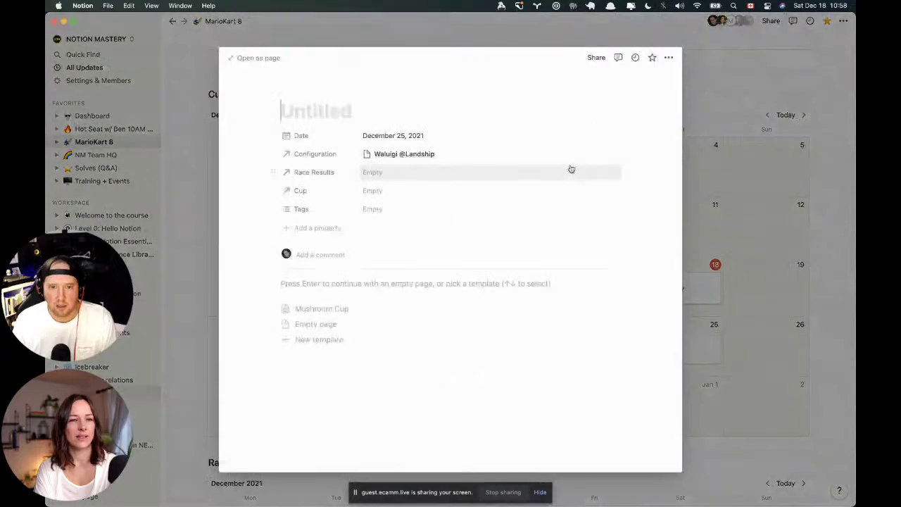
{"action": "left_click", "coordinate": [668, 57]}
{"action": "left_click", "coordinate": [640, 267]}
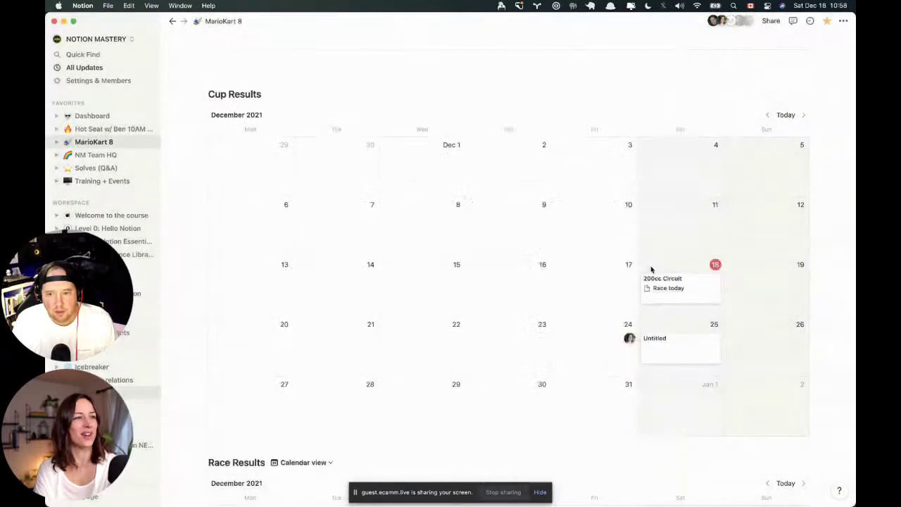
{"action": "left_click", "coordinate": [671, 340]}
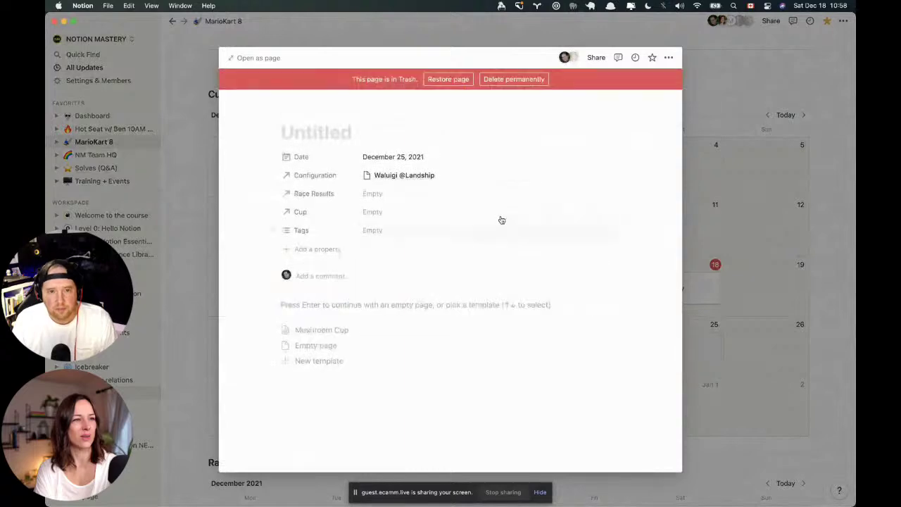
{"action": "left_click", "coordinate": [751, 202]}
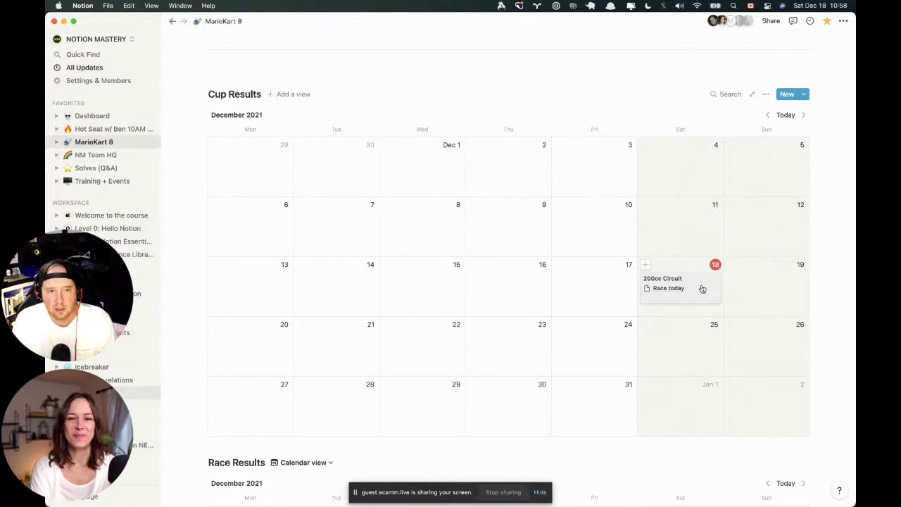
Open the 200cc Circuit cup result and place its Cup relation above Race Results.
{"action": "left_click", "coordinate": [701, 289]}
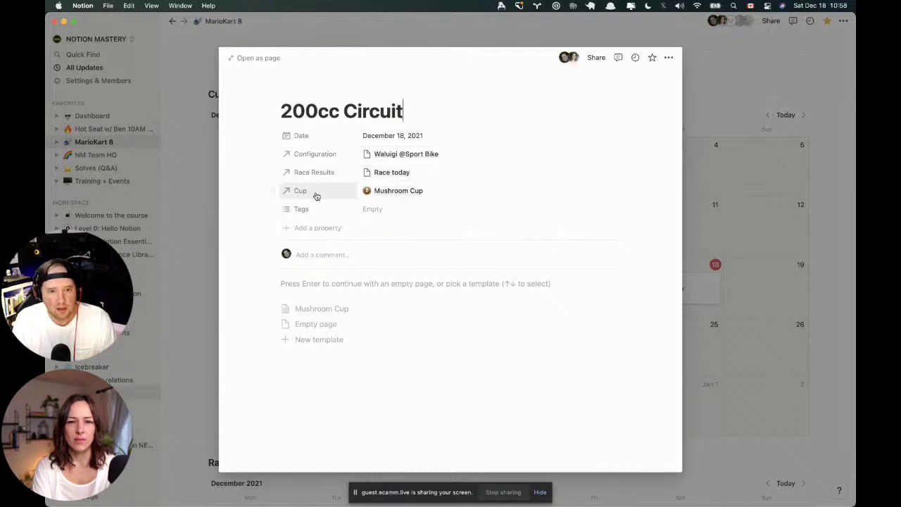
{"action": "left_click_drag", "start_coordinate": [273, 190], "coordinate": [271, 171]}
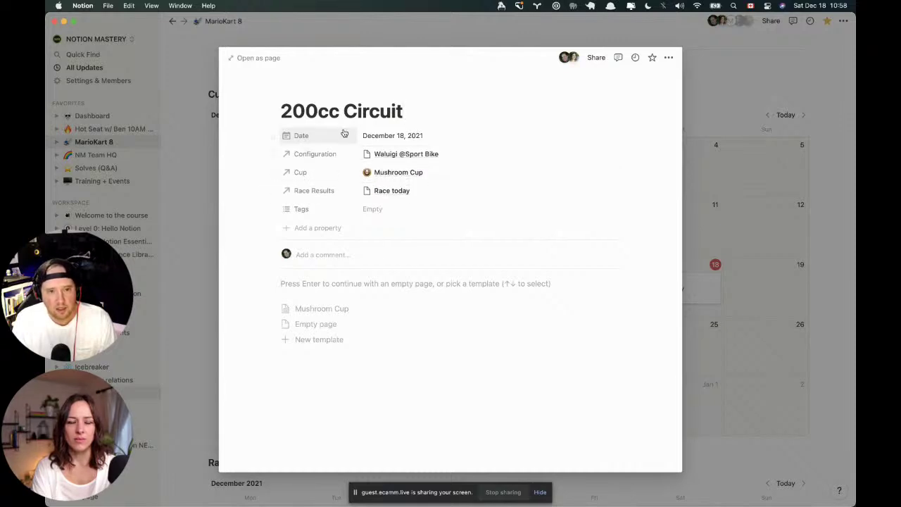
Change the cup result's Tags property to the Select type and rename it CC.
{"action": "left_click", "coordinate": [316, 214]}
{"action": "mouse_move", "coordinate": [325, 261]}
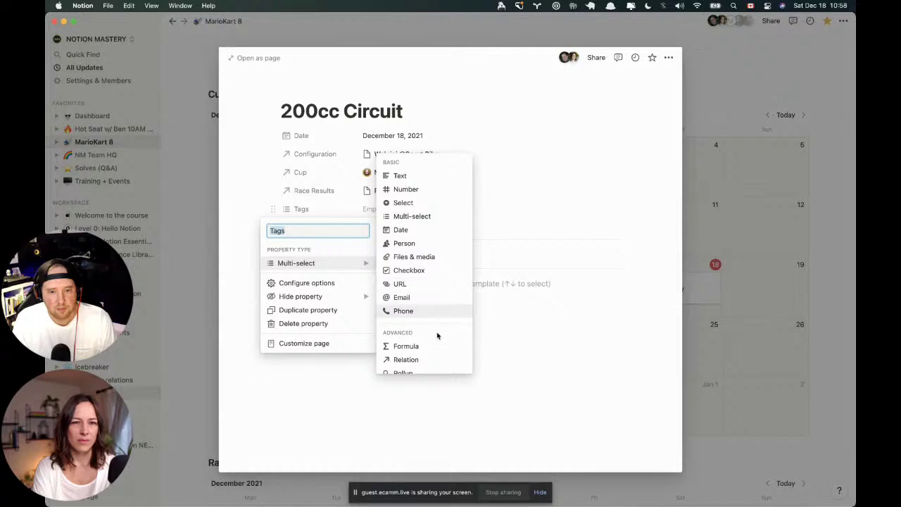
{"action": "scroll", "coordinate": [437, 310], "scroll_direction": "down", "scroll_amount": 2}
{"action": "scroll", "coordinate": [436, 308], "scroll_direction": "down", "scroll_amount": 2}
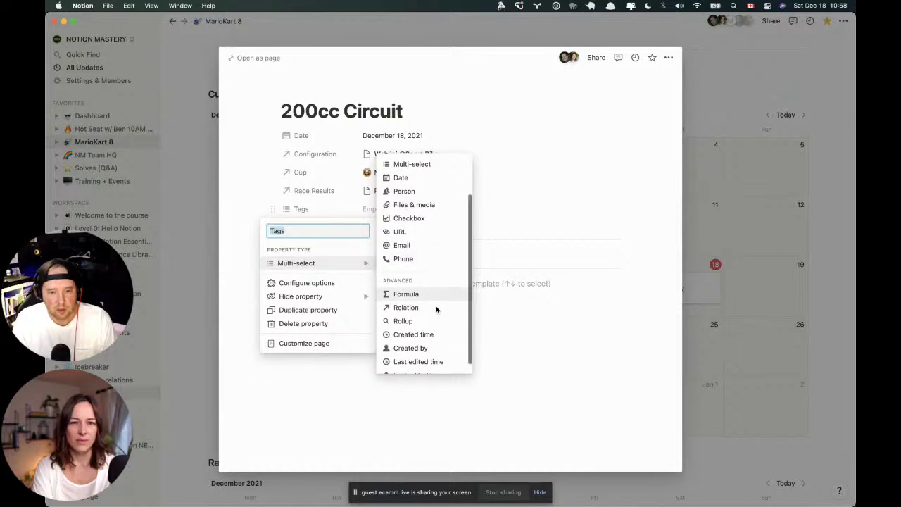
{"action": "left_click", "coordinate": [519, 294]}
{"action": "left_click", "coordinate": [341, 210]}
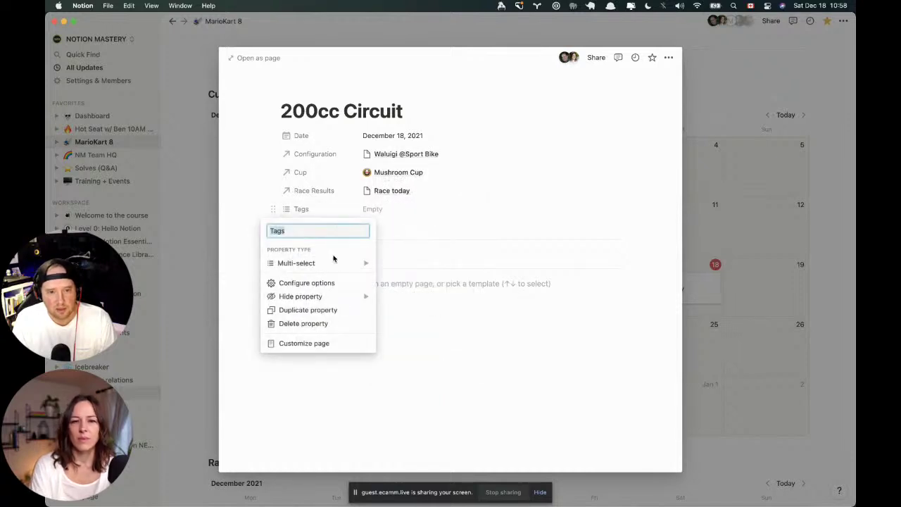
{"action": "left_click", "coordinate": [402, 202]}
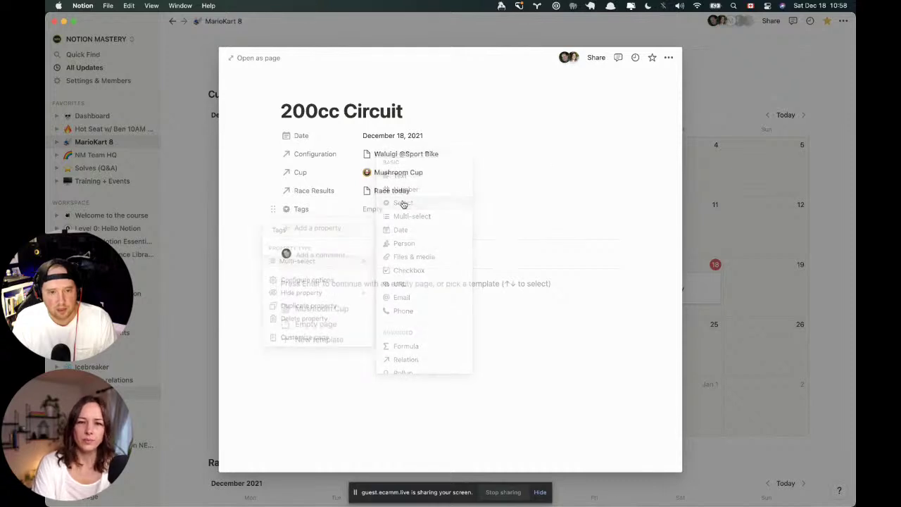
{"action": "left_click", "coordinate": [338, 210]}
{"action": "type", "text": "CC"}
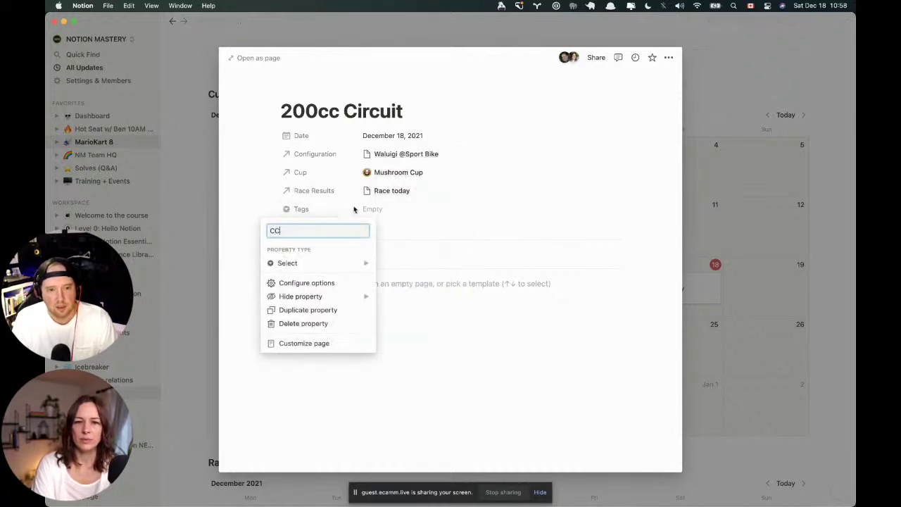
Create the option 200cc in the CC property and assign it to the 200cc Circuit cup result.
{"action": "left_click", "coordinate": [377, 209]}
{"action": "type", "text": "200cc"}
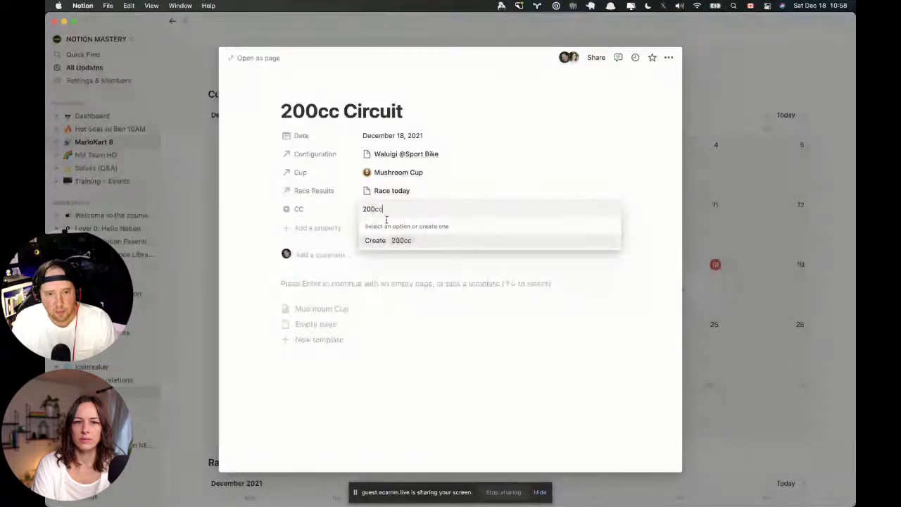
{"action": "key", "text": "Return"}
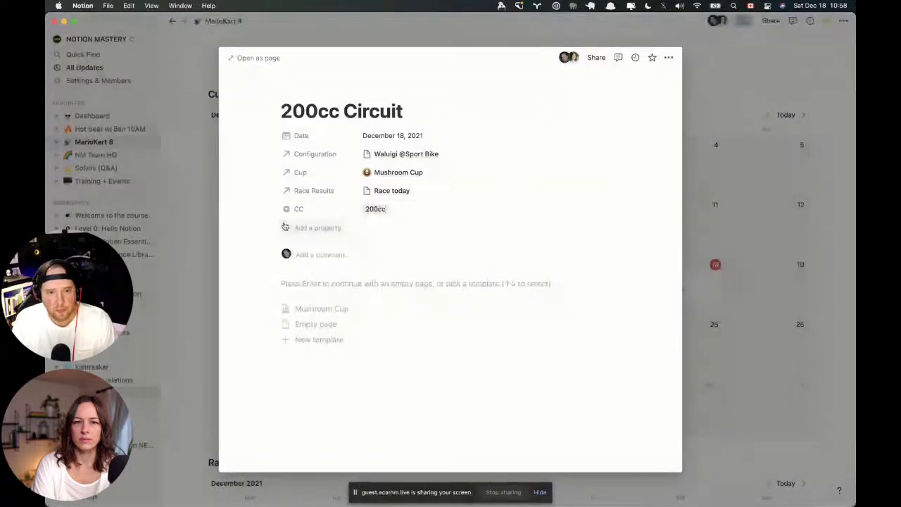
Open the Race today race result linked from the 200cc Circuit page and inspect its related cup result.
{"action": "left_click", "coordinate": [406, 191]}
{"action": "left_click", "coordinate": [404, 223]}
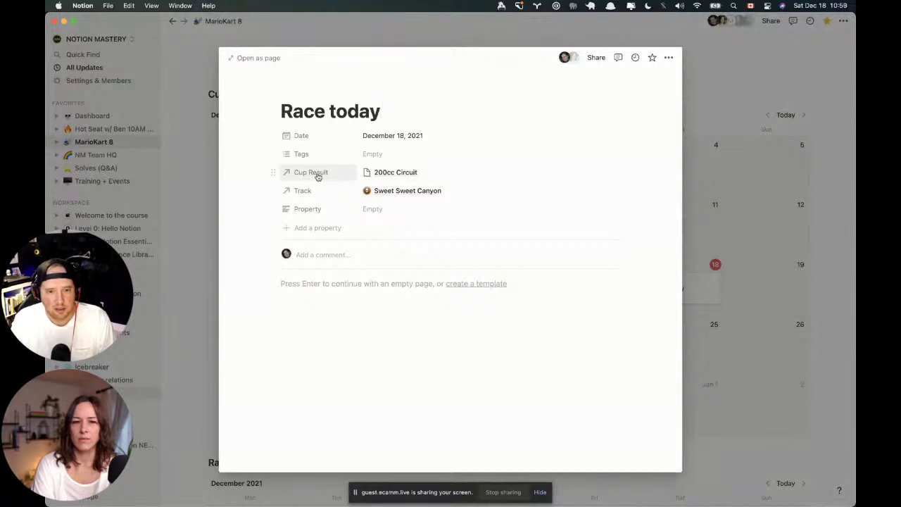
{"action": "left_click", "coordinate": [415, 173]}
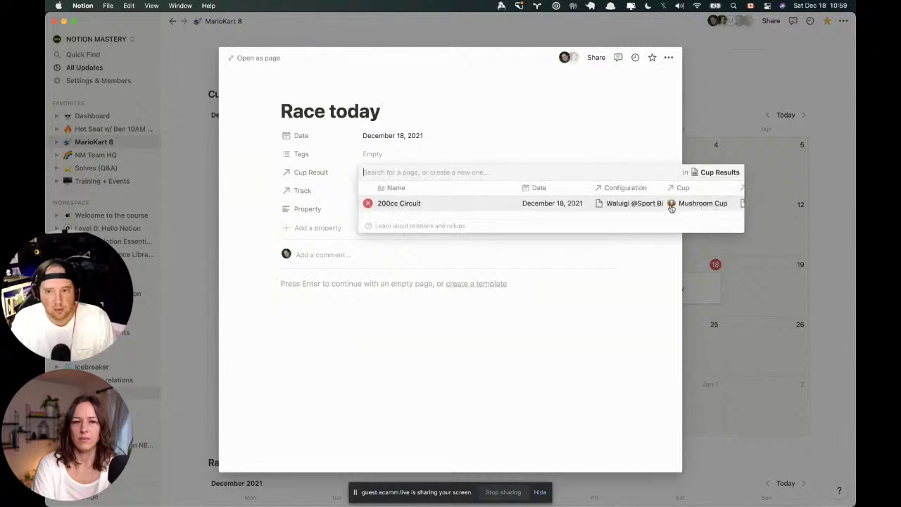
{"action": "left_click", "coordinate": [440, 146]}
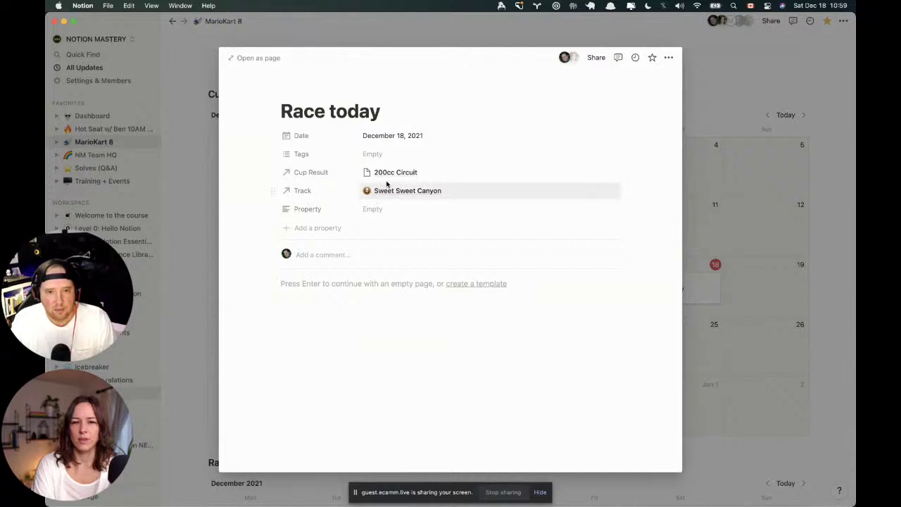
Change the type of the race result's unnamed text property to Rollup.
{"action": "left_click", "coordinate": [332, 209]}
{"action": "mouse_move", "coordinate": [316, 263]}
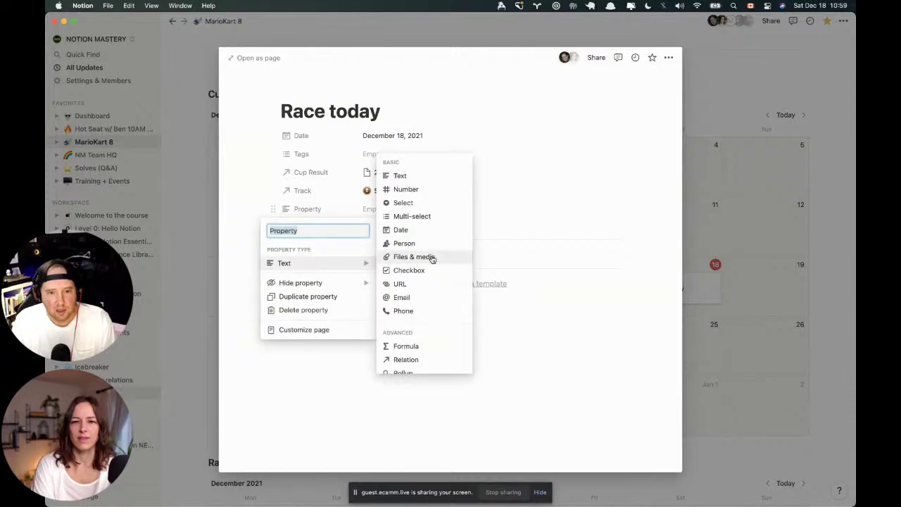
{"action": "scroll", "coordinate": [436, 358], "scroll_direction": "down", "scroll_amount": 1}
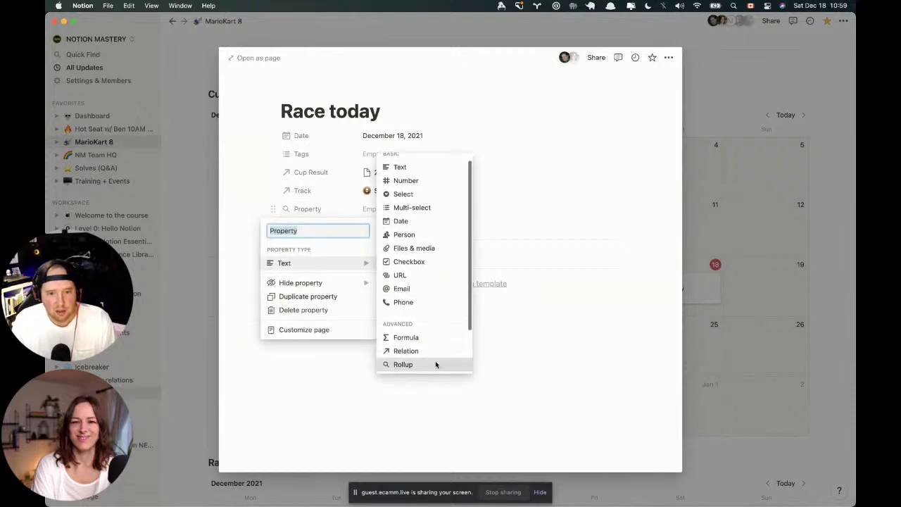
{"action": "left_click", "coordinate": [435, 362]}
Configure the rollup to show the original Configuration values through the Cup Result relation.
{"action": "left_click", "coordinate": [383, 210]}
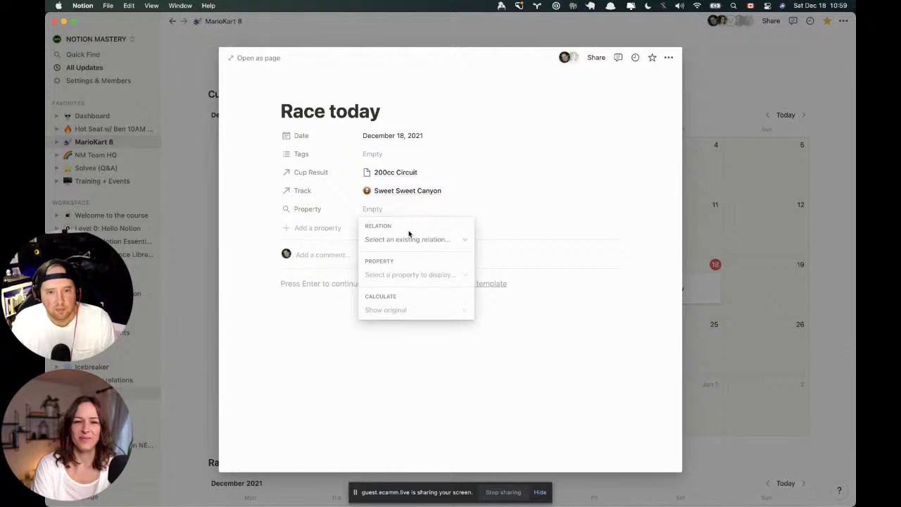
{"action": "left_click", "coordinate": [411, 239]}
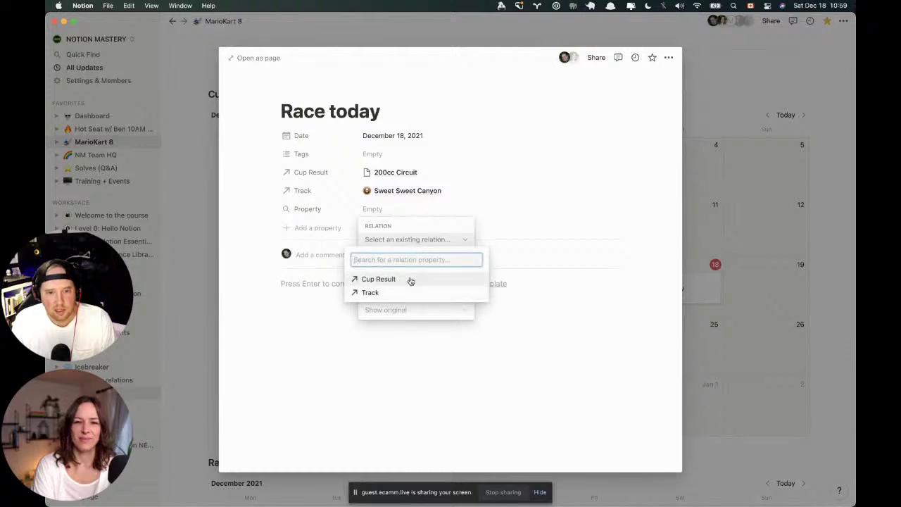
{"action": "left_click", "coordinate": [408, 278]}
{"action": "left_click", "coordinate": [414, 274]}
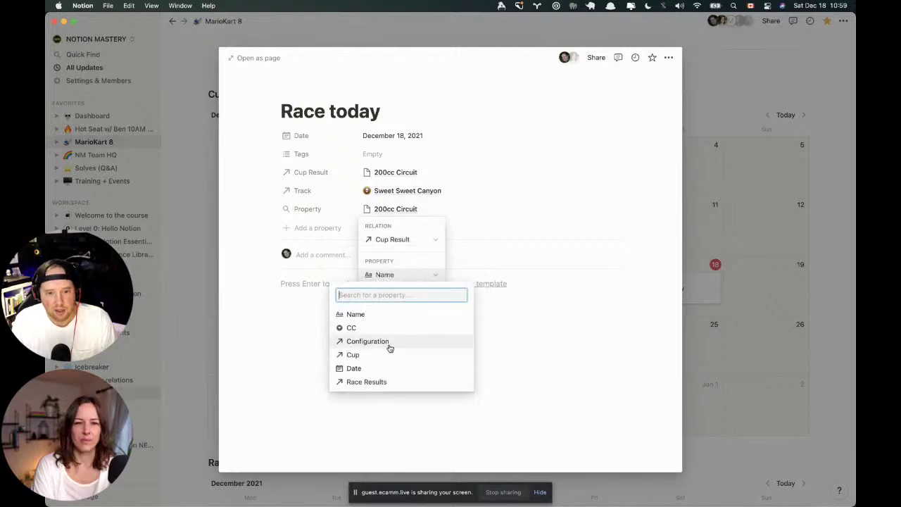
{"action": "left_click", "coordinate": [390, 342]}
{"action": "left_click", "coordinate": [415, 311]}
{"action": "key", "text": "Escape"}
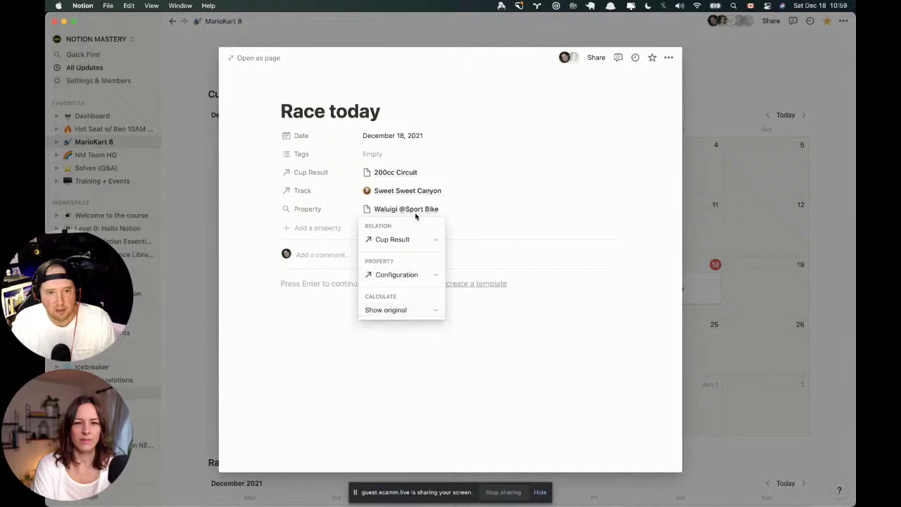
{"action": "key", "text": "Escape"}
Rename the race result's rollup property to Configuration.
{"action": "left_click", "coordinate": [316, 208]}
{"action": "type", "text": "Con"}
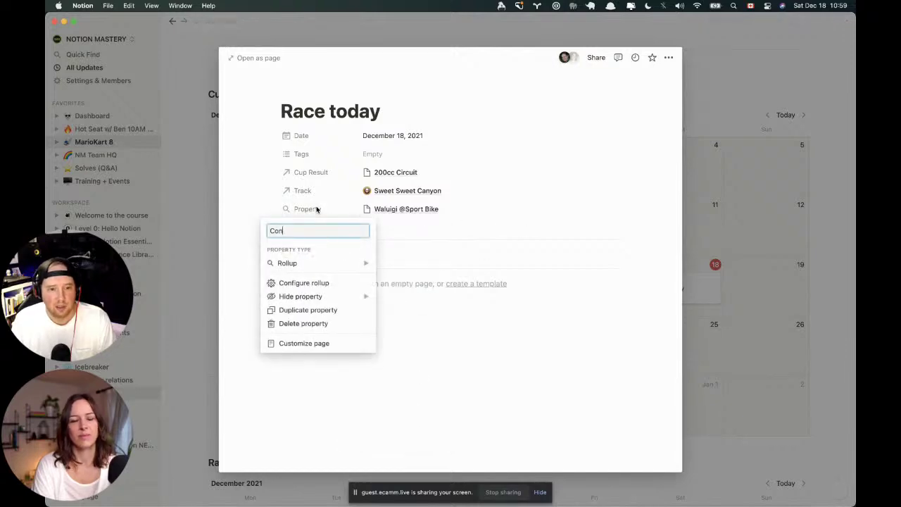
{"action": "type", "text": "figuration"}
{"action": "key", "text": "Return"}
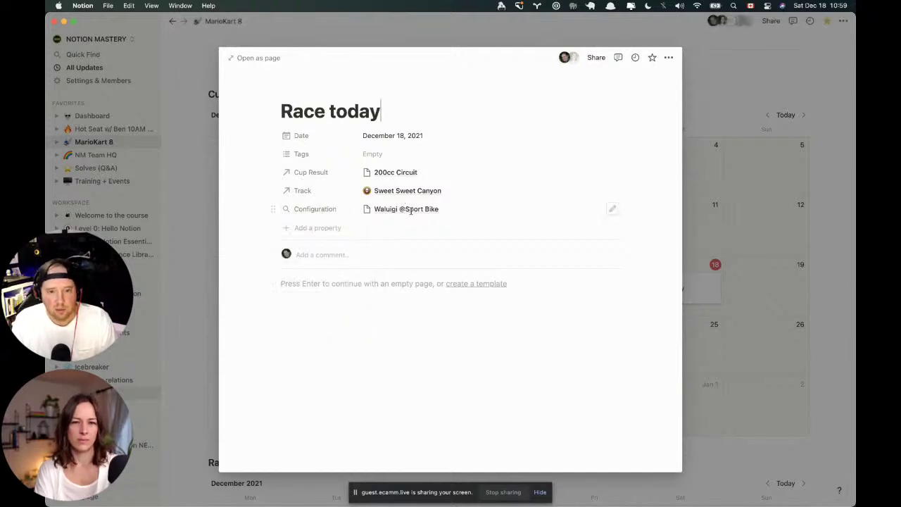
Review the Configuration rollup's relation, property and calculation settings on the Race today page.
{"action": "left_click", "coordinate": [612, 209]}
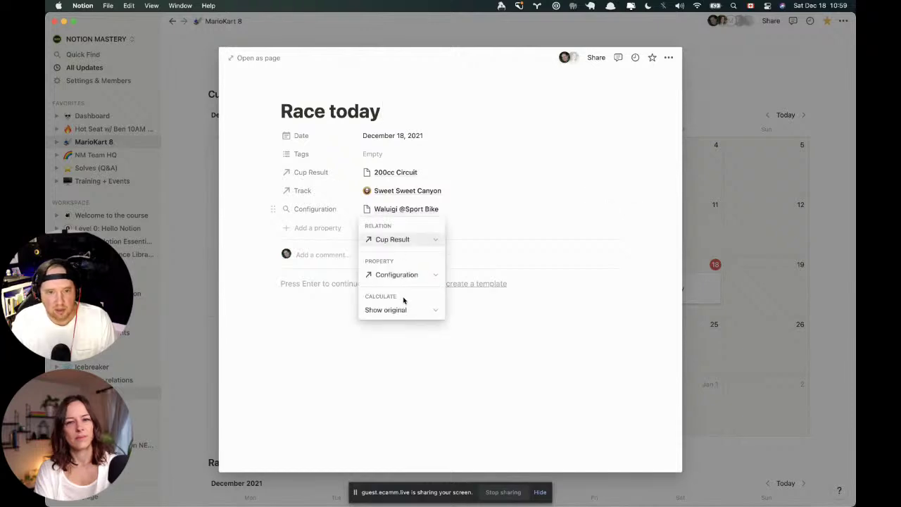
{"action": "left_click", "coordinate": [449, 204]}
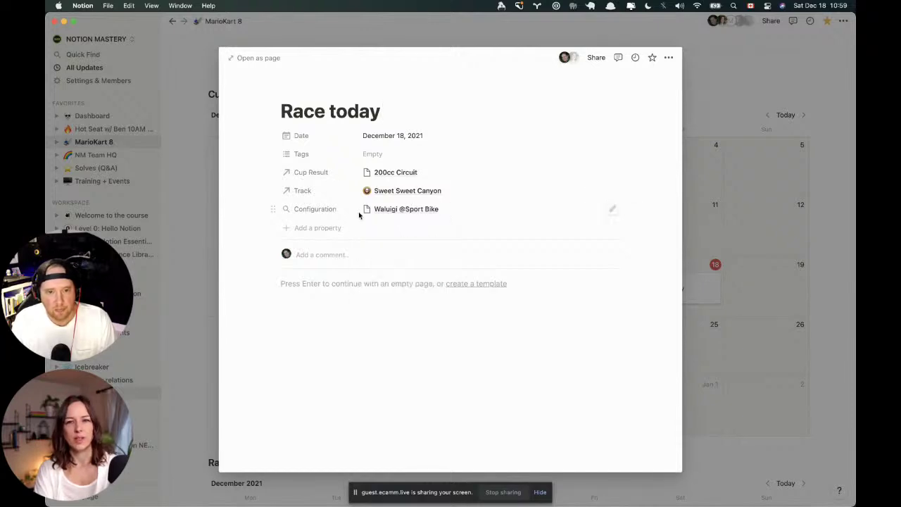
{"action": "left_click", "coordinate": [330, 210]}
{"action": "left_click", "coordinate": [418, 209]}
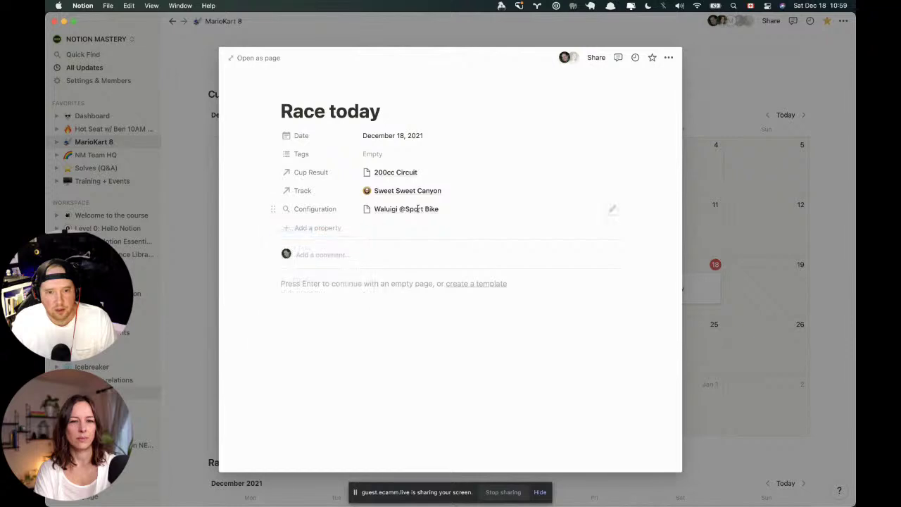
{"action": "left_click", "coordinate": [613, 210]}
{"action": "left_click", "coordinate": [498, 214]}
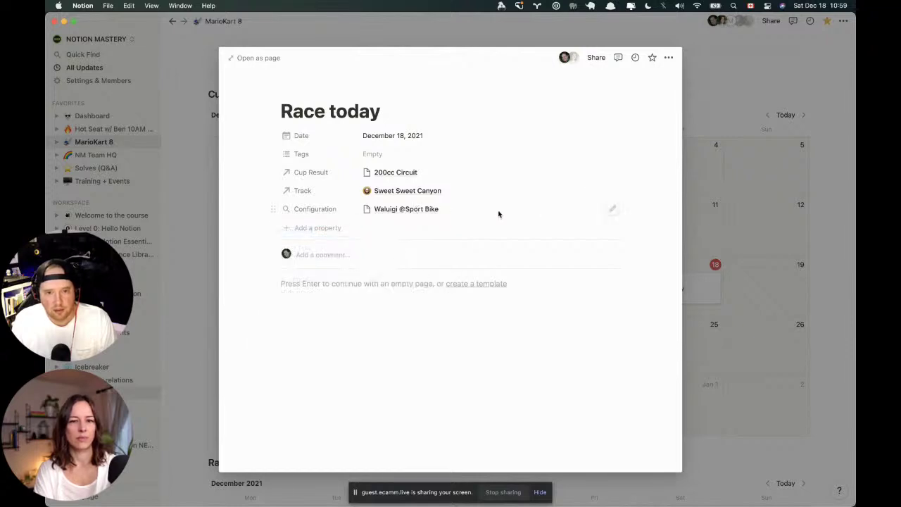
{"action": "left_click", "coordinate": [317, 210]}
{"action": "left_click", "coordinate": [401, 210]}
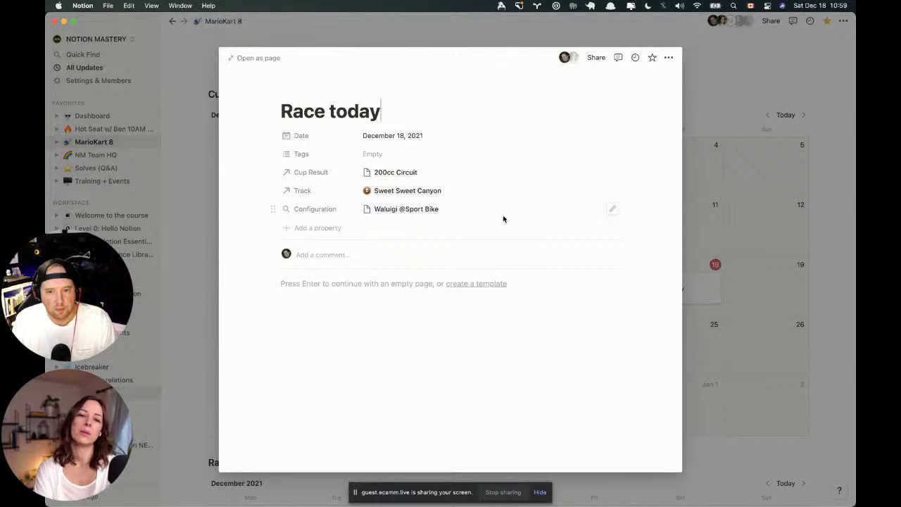
{"action": "left_click", "coordinate": [612, 208]}
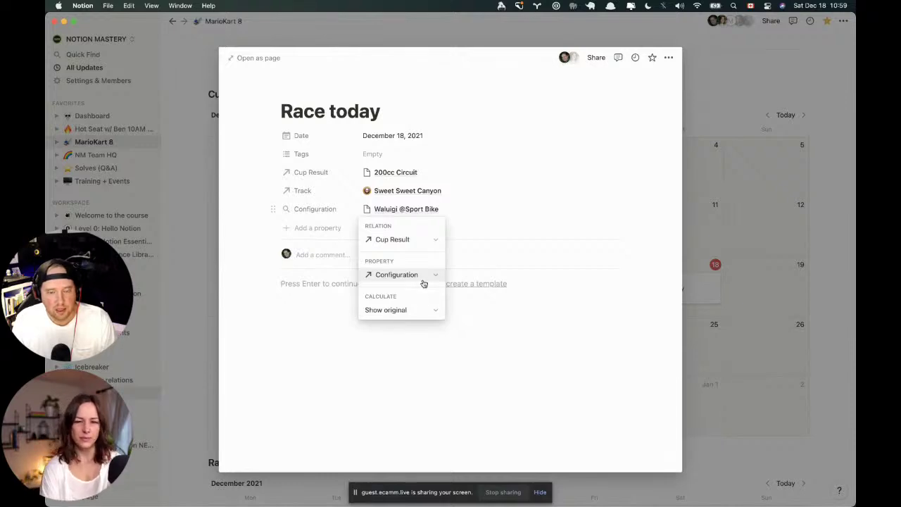
{"action": "left_click", "coordinate": [521, 217]}
Add another property to the race result and set its type to Rollup.
{"action": "left_click", "coordinate": [336, 229]}
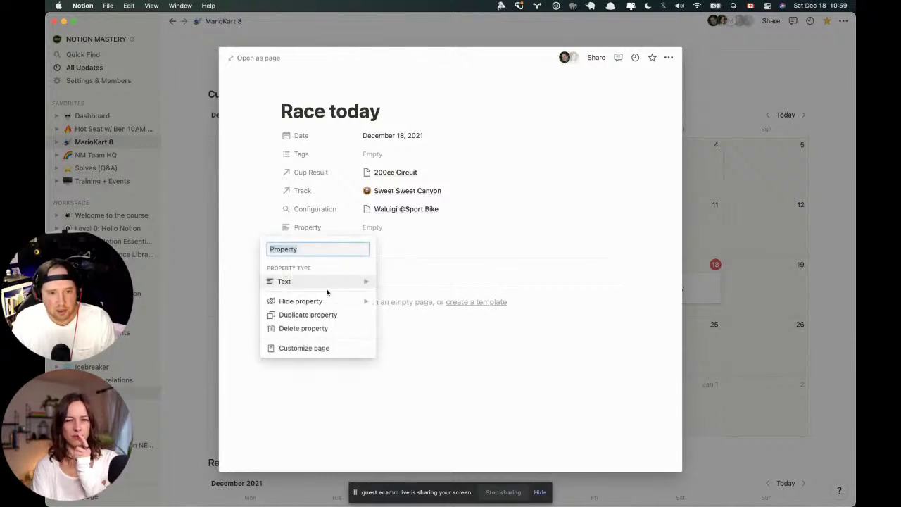
{"action": "mouse_move", "coordinate": [337, 288]}
{"action": "scroll", "coordinate": [410, 322], "scroll_direction": "down", "scroll_amount": 2}
{"action": "left_click", "coordinate": [398, 345]}
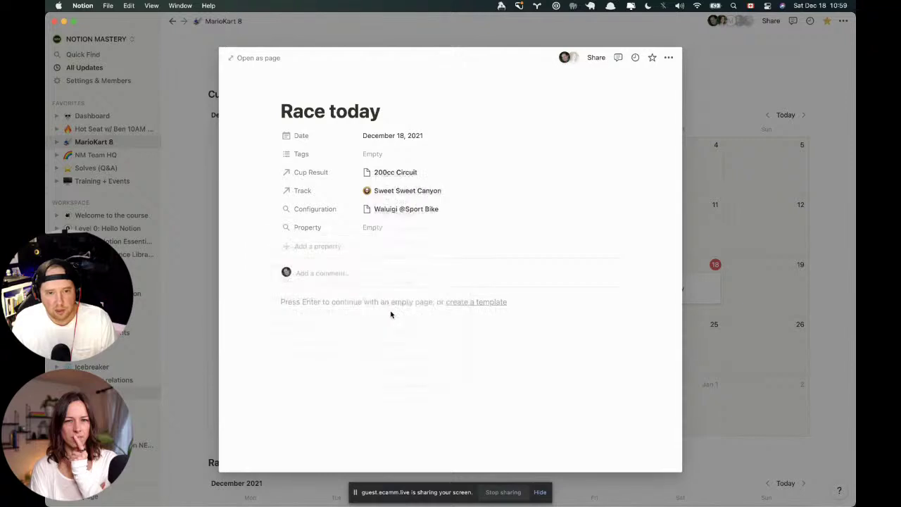
Examine which relations the new unnamed rollup can draw from and whether the Configuration rollup is among them.
{"action": "left_click", "coordinate": [385, 229]}
{"action": "left_click", "coordinate": [394, 258]}
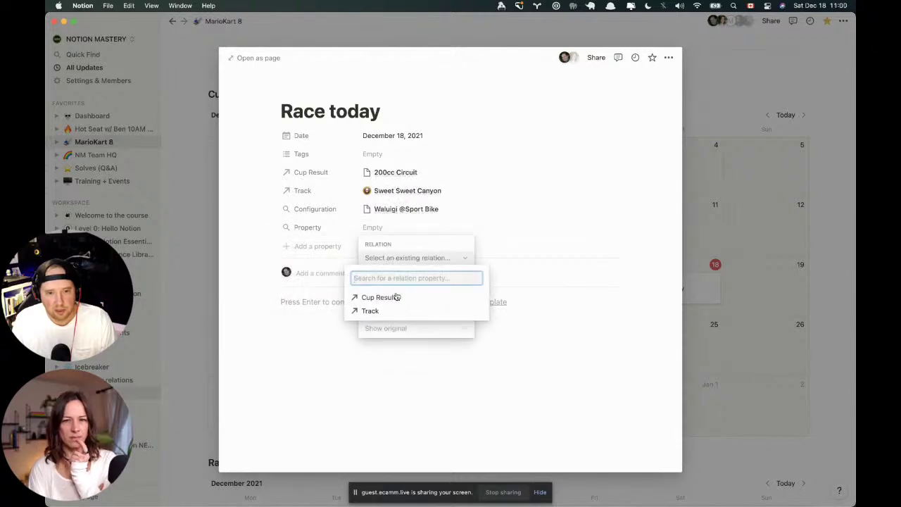
{"action": "left_click", "coordinate": [403, 263]}
{"action": "left_click", "coordinate": [319, 232]}
{"action": "left_click", "coordinate": [332, 229]}
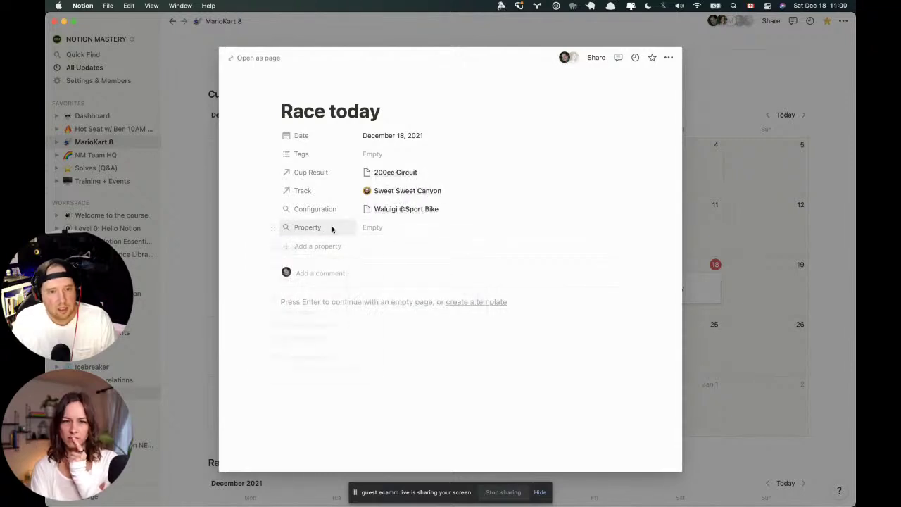
{"action": "left_click", "coordinate": [414, 207]}
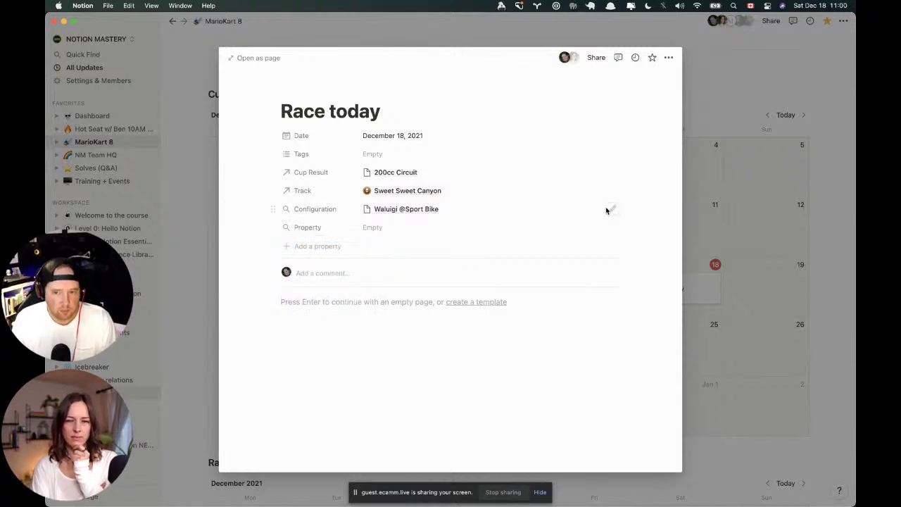
{"action": "left_click", "coordinate": [374, 228]}
{"action": "left_click", "coordinate": [393, 256]}
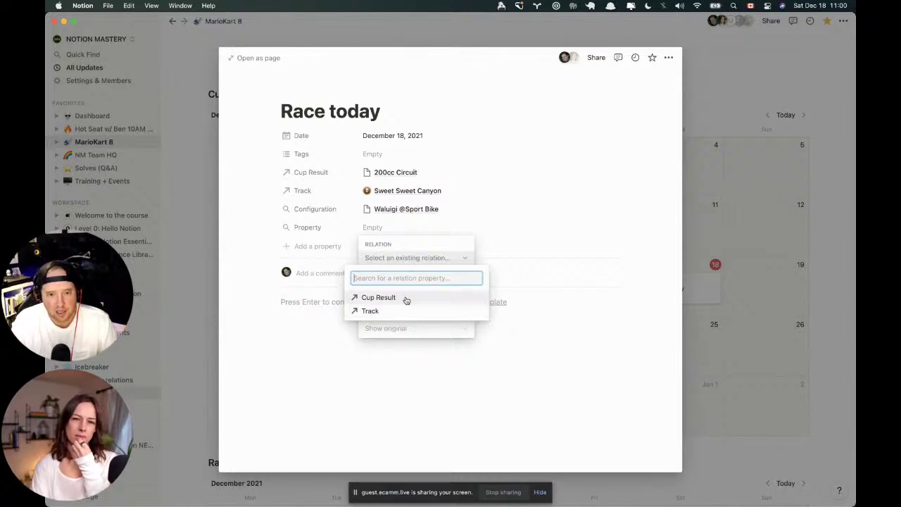
{"action": "left_click", "coordinate": [437, 259]}
{"action": "left_click", "coordinate": [437, 259]}
{"action": "left_click", "coordinate": [436, 258]}
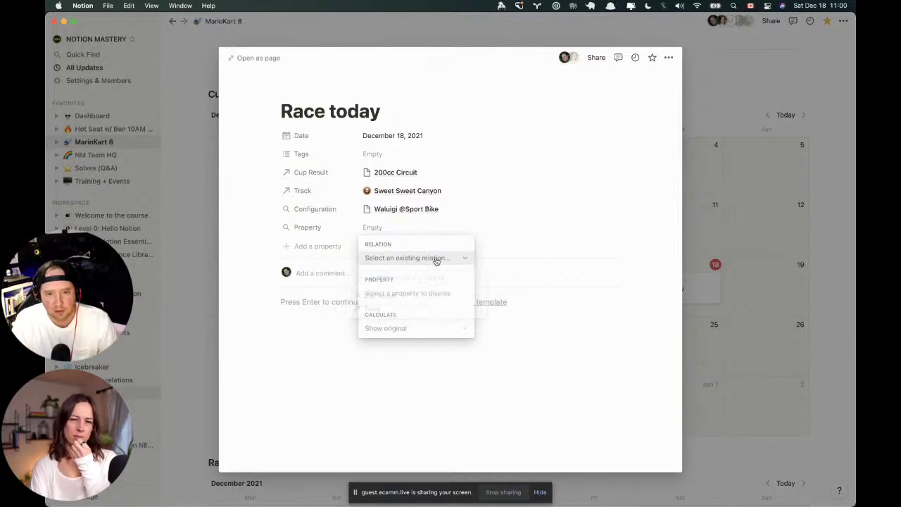
{"action": "left_click", "coordinate": [311, 228]}
{"action": "left_click", "coordinate": [311, 228]}
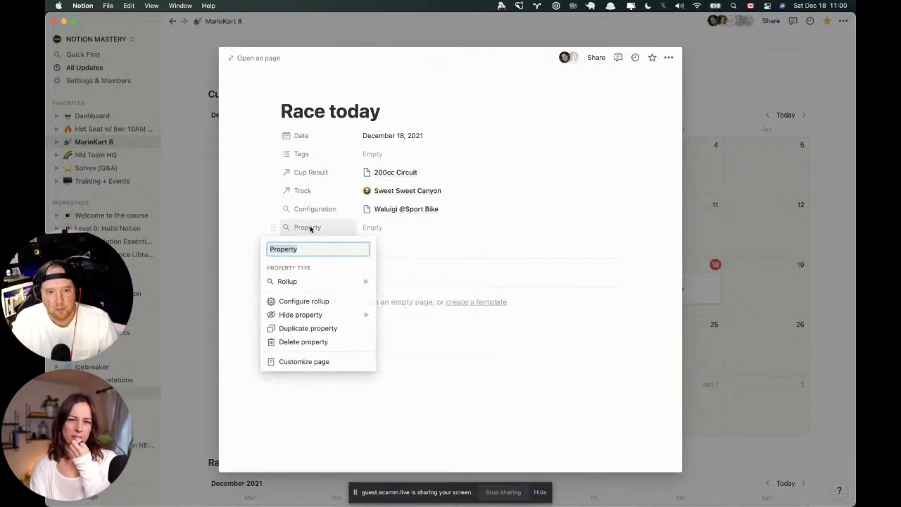
{"action": "left_click", "coordinate": [316, 343]}
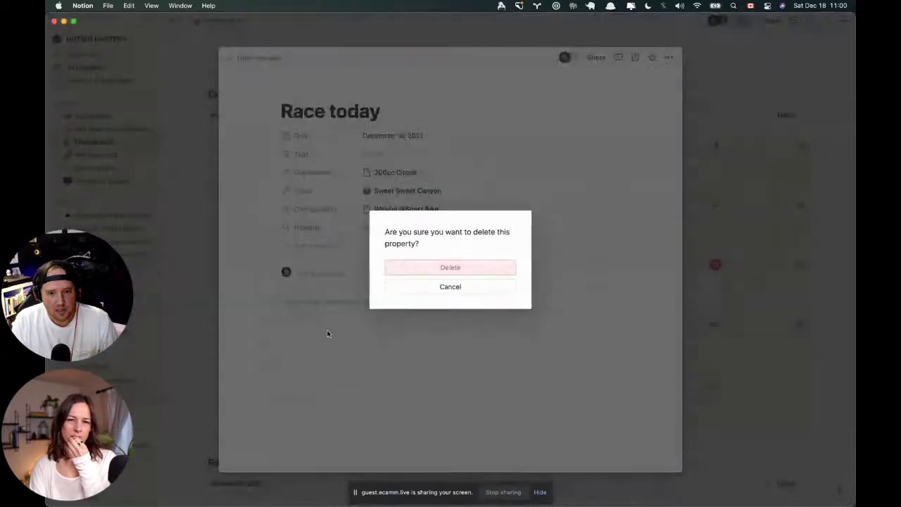
{"action": "left_click", "coordinate": [408, 290]}
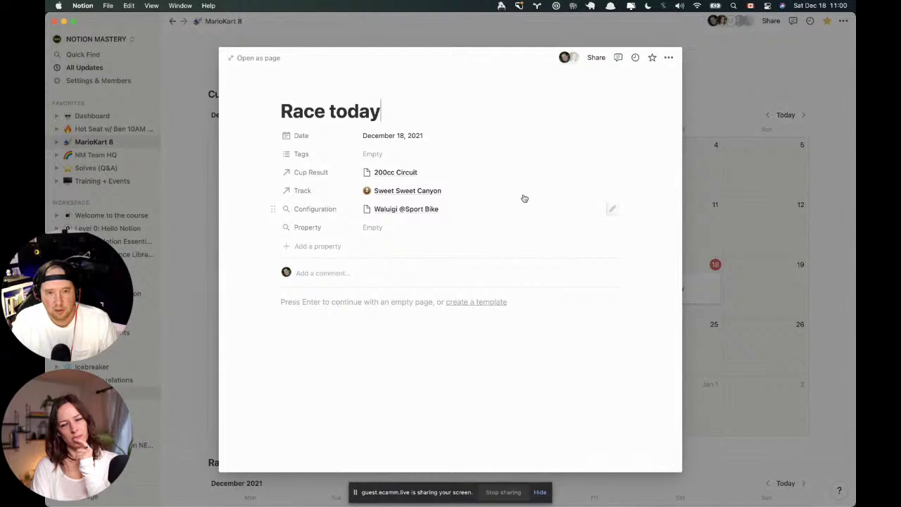
Open the 200cc Circuit cup result from the Cup Result relation and add a Rollup property to it.
{"action": "left_click", "coordinate": [408, 173]}
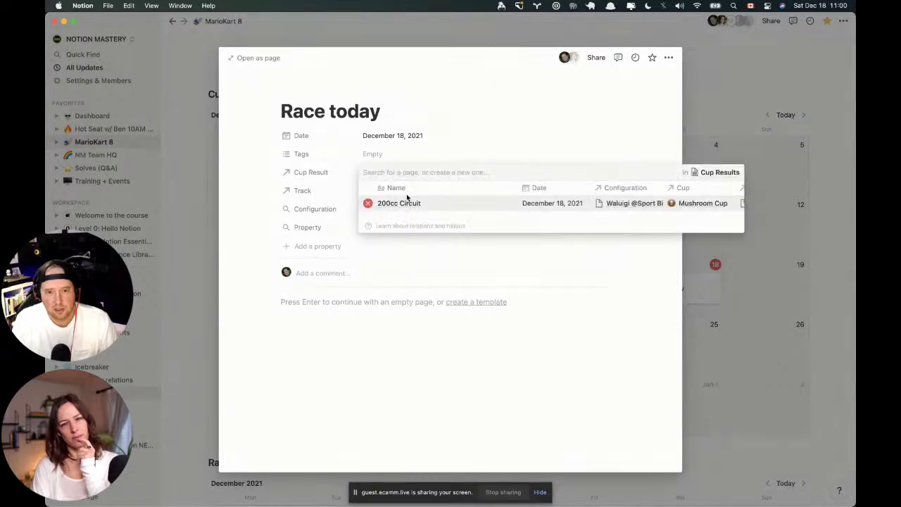
{"action": "left_click", "coordinate": [407, 204]}
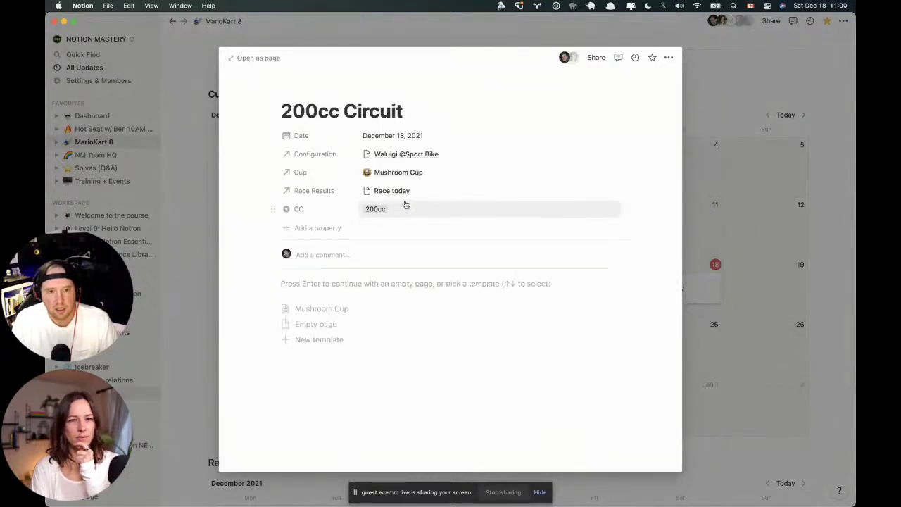
{"action": "left_click", "coordinate": [318, 228]}
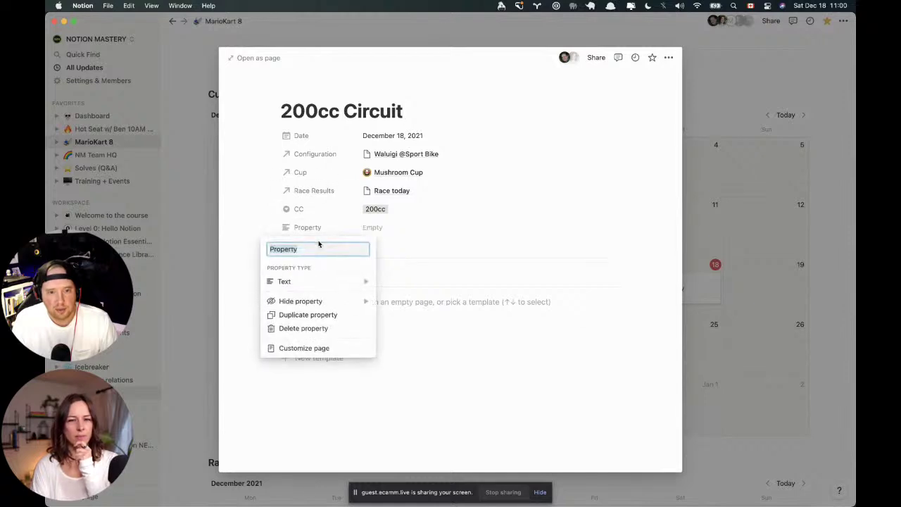
{"action": "mouse_move", "coordinate": [312, 285]}
{"action": "scroll", "coordinate": [436, 316], "scroll_direction": "down", "scroll_amount": 3}
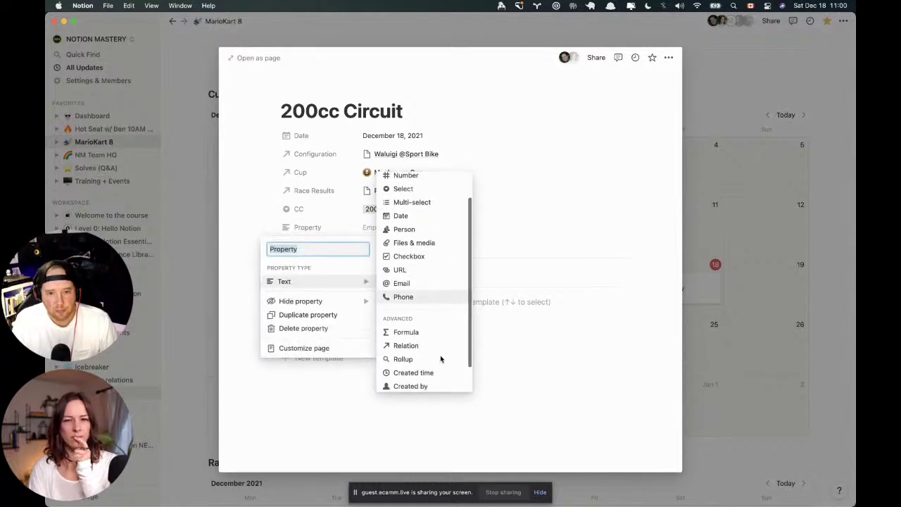
{"action": "left_click", "coordinate": [438, 357]}
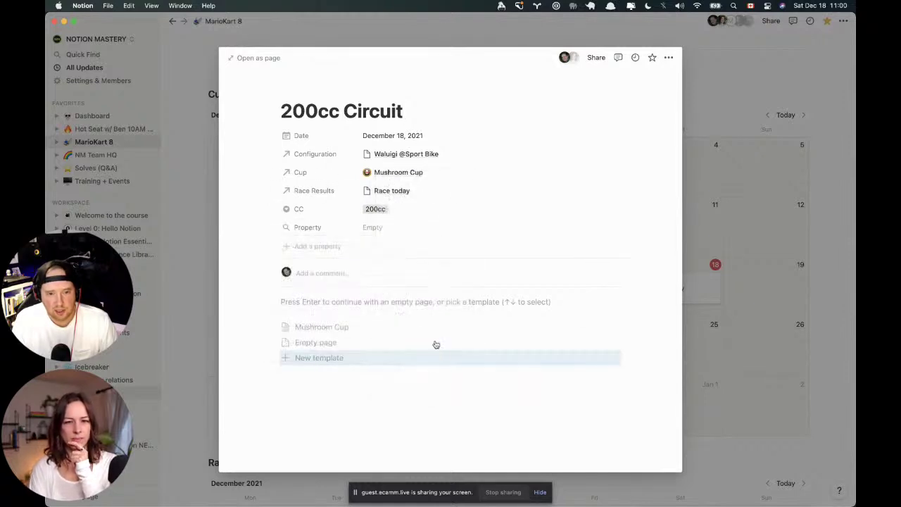
Name the new rollup Kart and have it show the original Kart property from the Configuration relation.
{"action": "left_click", "coordinate": [325, 227]}
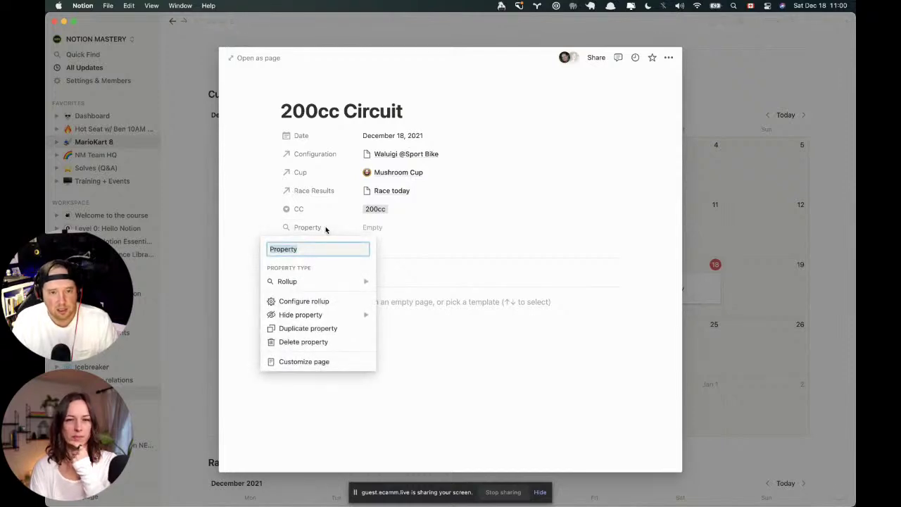
{"action": "type", "text": "Kart"}
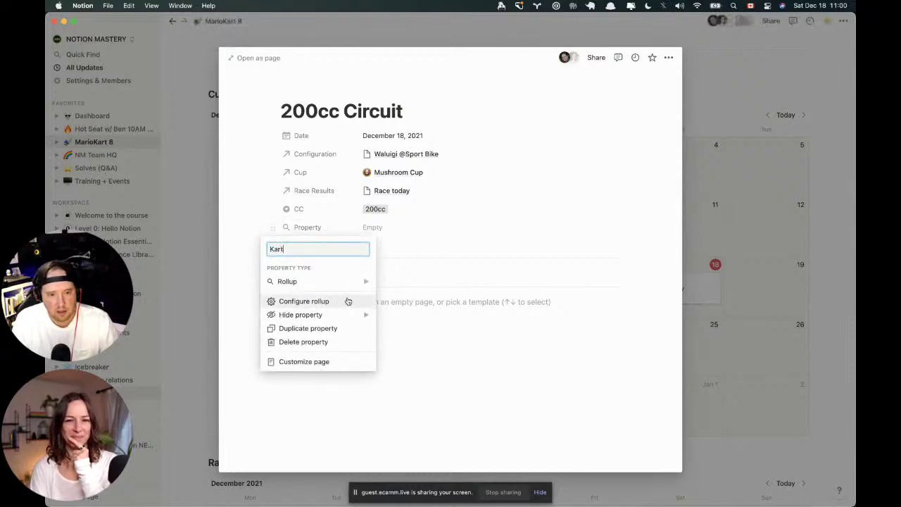
{"action": "left_click", "coordinate": [345, 301]}
{"action": "left_click", "coordinate": [391, 257]}
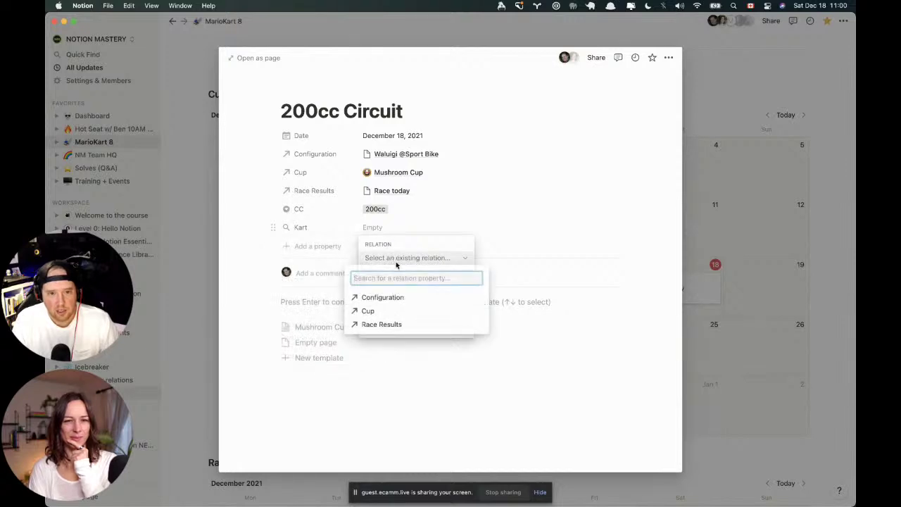
{"action": "left_click", "coordinate": [397, 298]}
{"action": "left_click", "coordinate": [416, 300]}
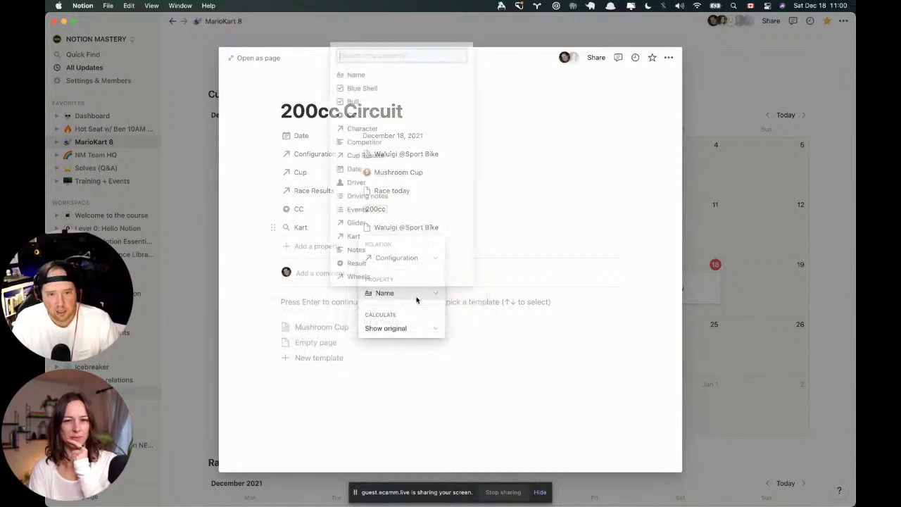
{"action": "left_click", "coordinate": [409, 236]}
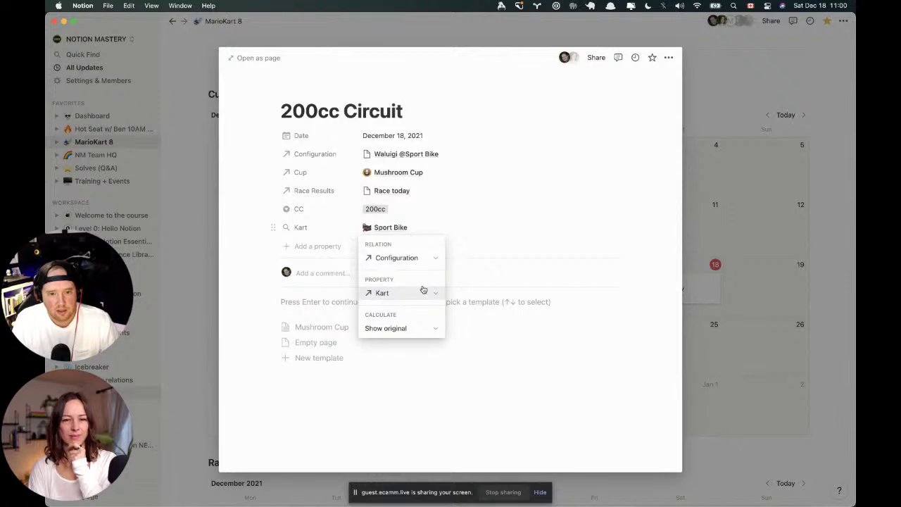
{"action": "left_click", "coordinate": [502, 232]}
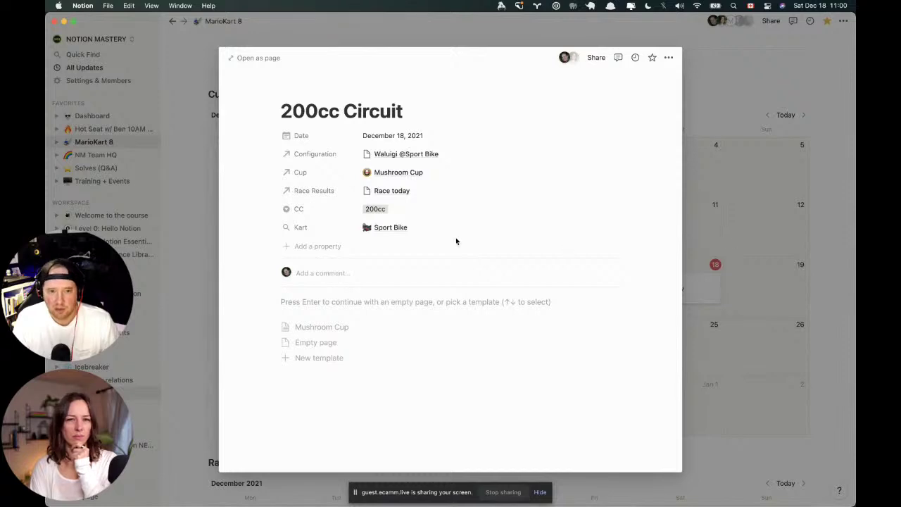
Open the Race today result through the 200cc Circuit cup result and rename it "Sweet Sweet Canyon: Dec 18, 2021".
{"action": "left_click", "coordinate": [702, 281]}
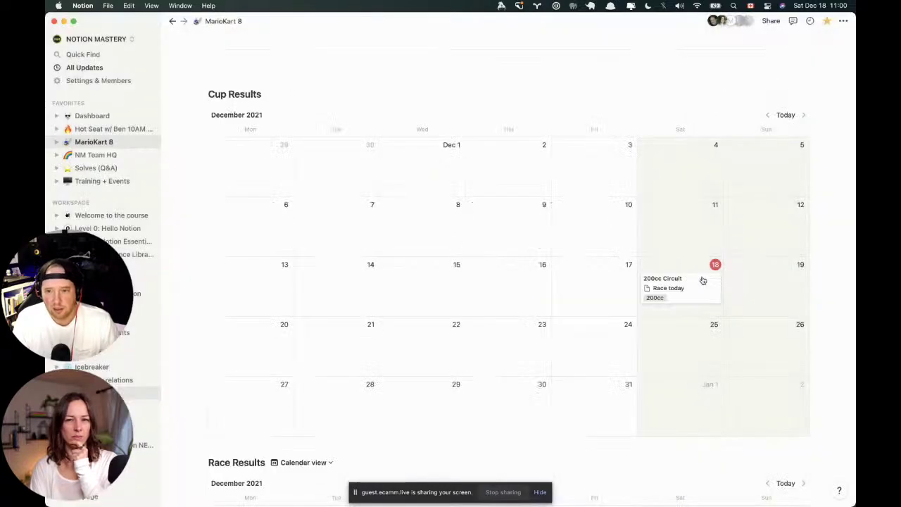
{"action": "left_click", "coordinate": [666, 286]}
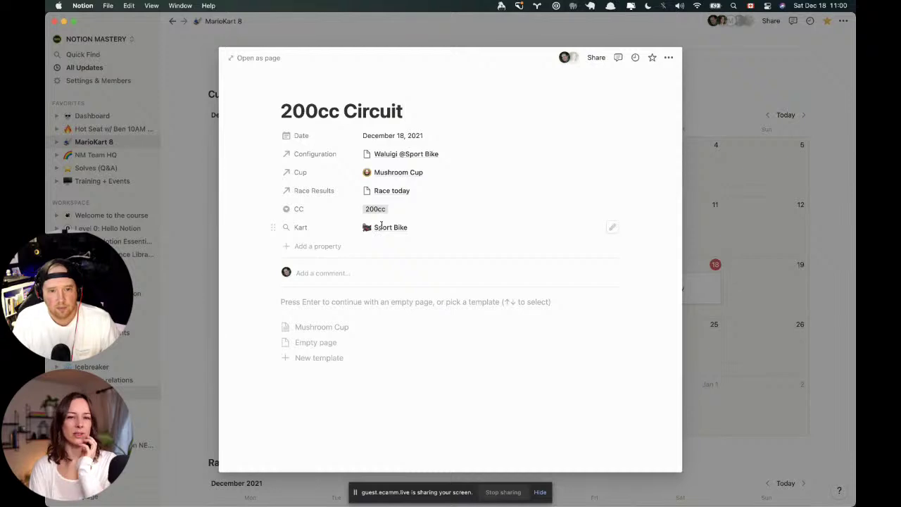
{"action": "left_click", "coordinate": [397, 194]}
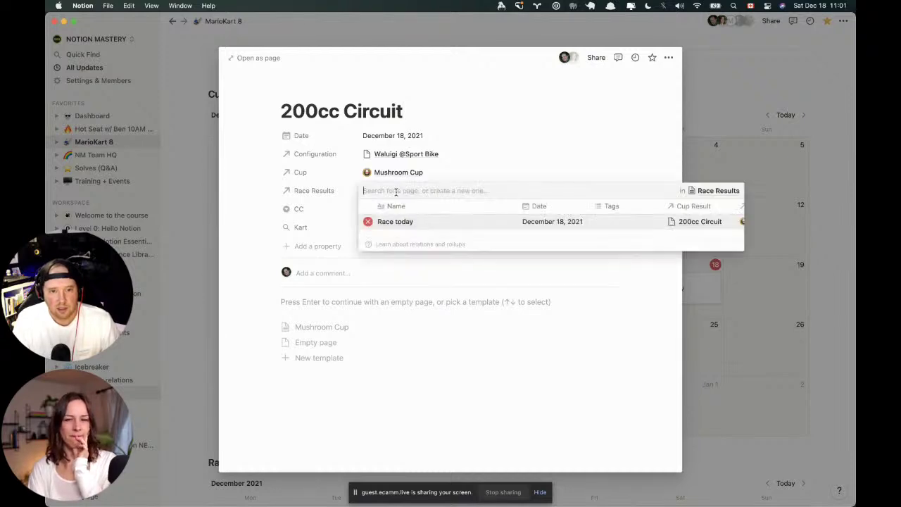
{"action": "left_click", "coordinate": [398, 222]}
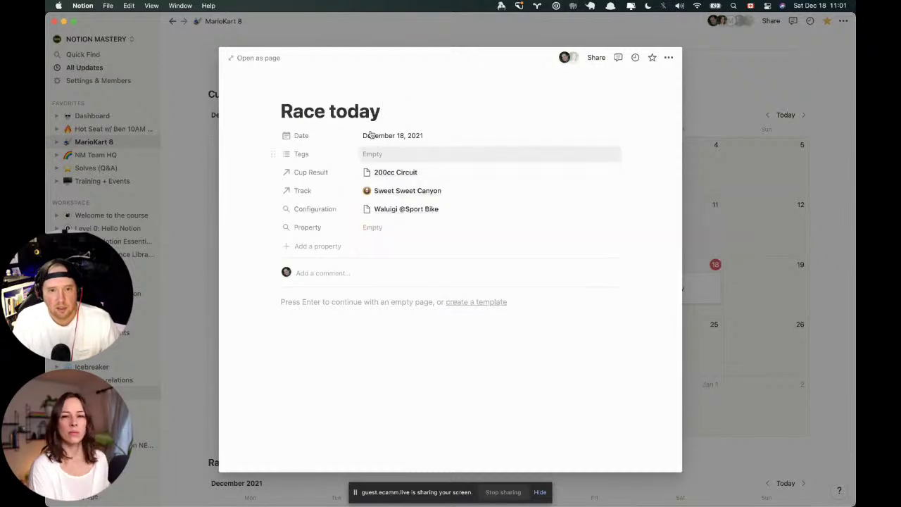
{"action": "left_click", "coordinate": [320, 113]}
{"action": "triple_click", "coordinate": [320, 112]}
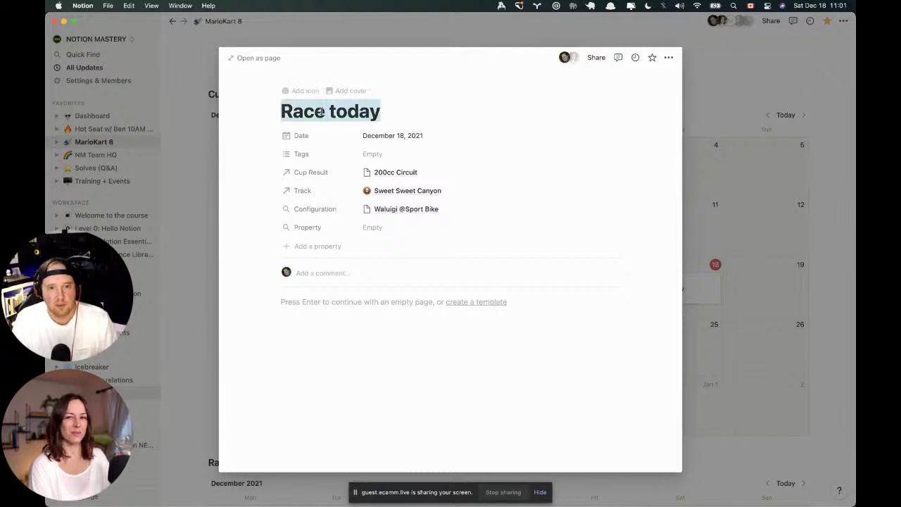
{"action": "type", "text": "Sweet S"}
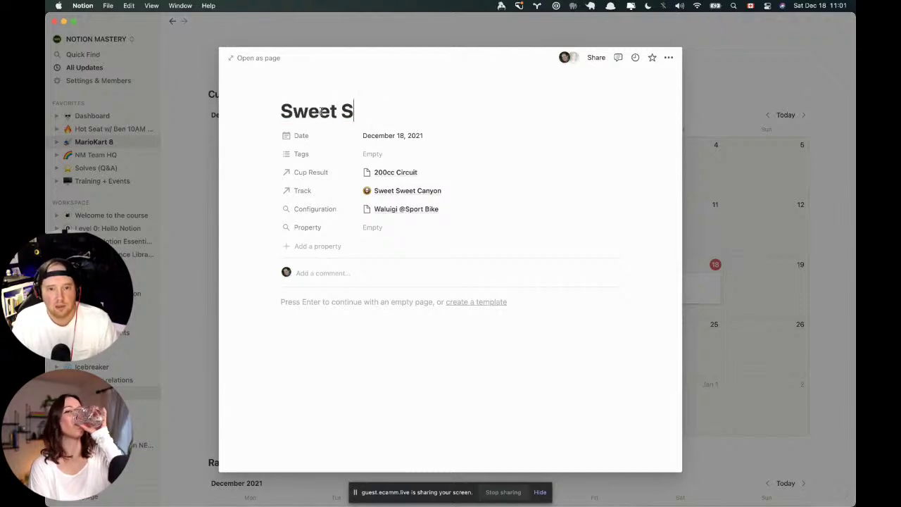
{"action": "type", "text": "weet Canyon"}
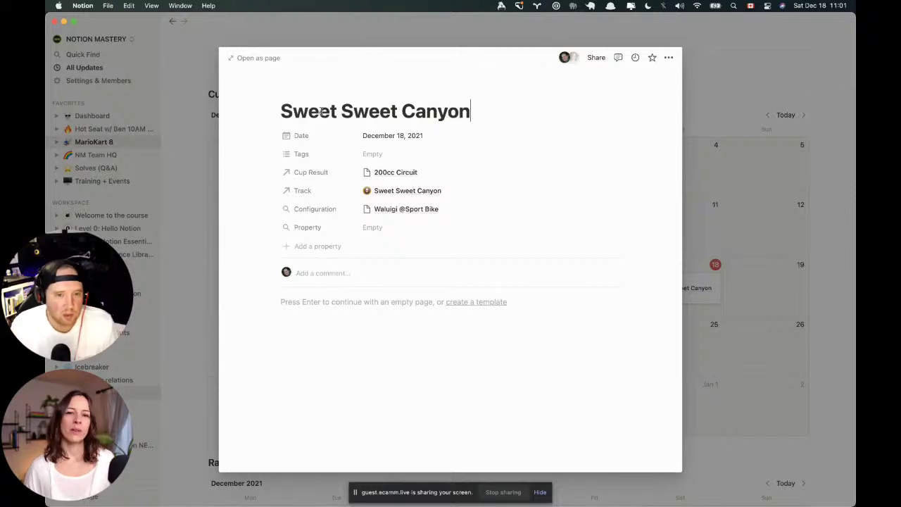
{"action": "type", "text": ":"}
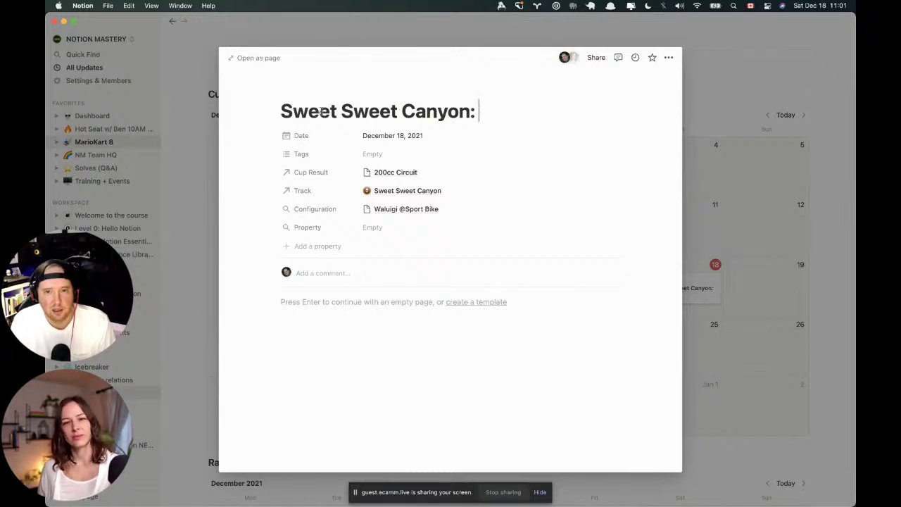
{"action": "type", "text": "Dec 18, 2021"}
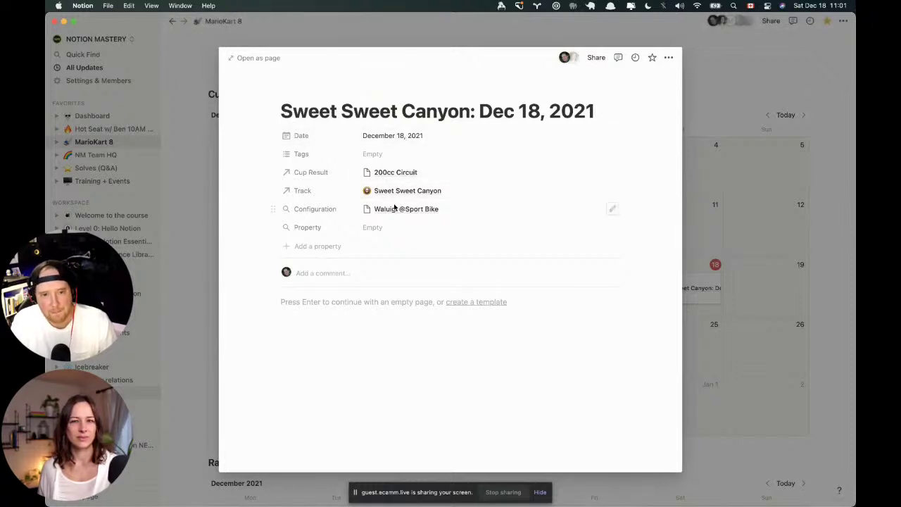
Base the race result's unnamed rollup on the Cup Result relation.
{"action": "left_click", "coordinate": [328, 231]}
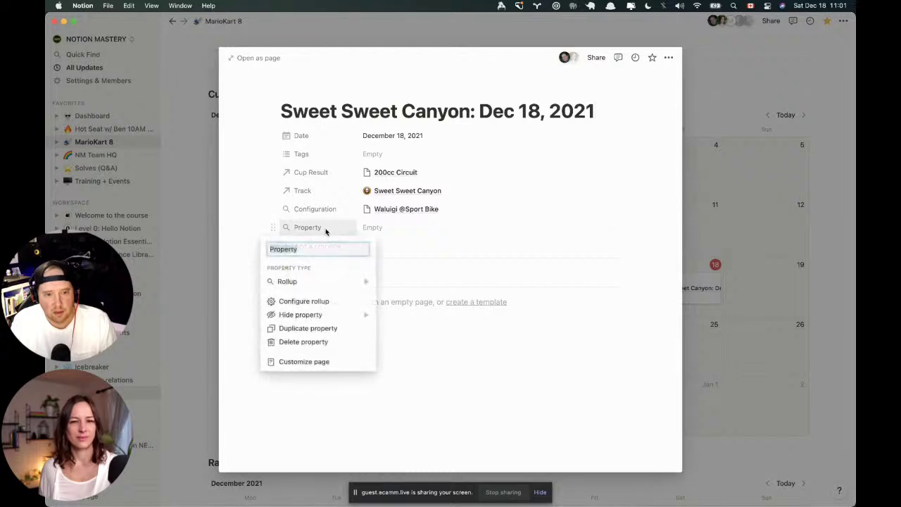
{"action": "left_click", "coordinate": [346, 300]}
{"action": "left_click", "coordinate": [416, 258]}
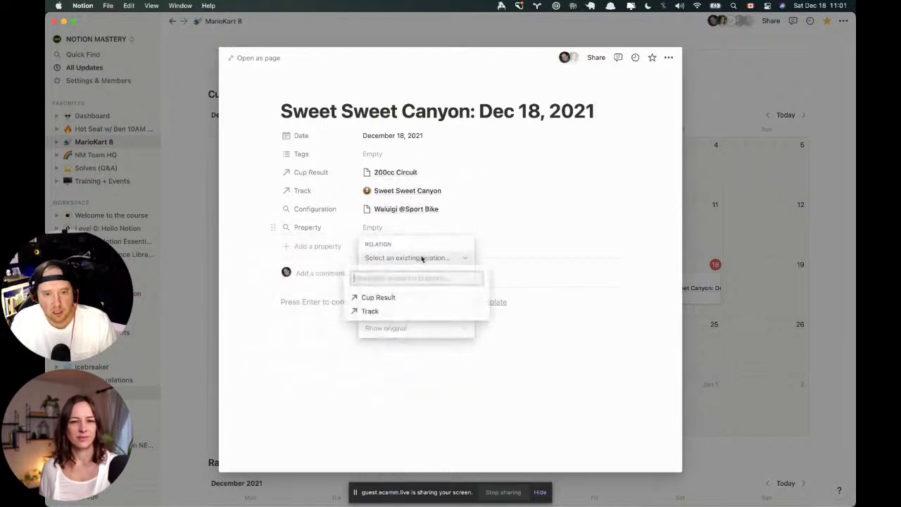
{"action": "left_click", "coordinate": [413, 298]}
Examine which cup result properties the unnamed rollup can draw on and whether the Kart rollup is among them.
{"action": "left_click", "coordinate": [425, 294]}
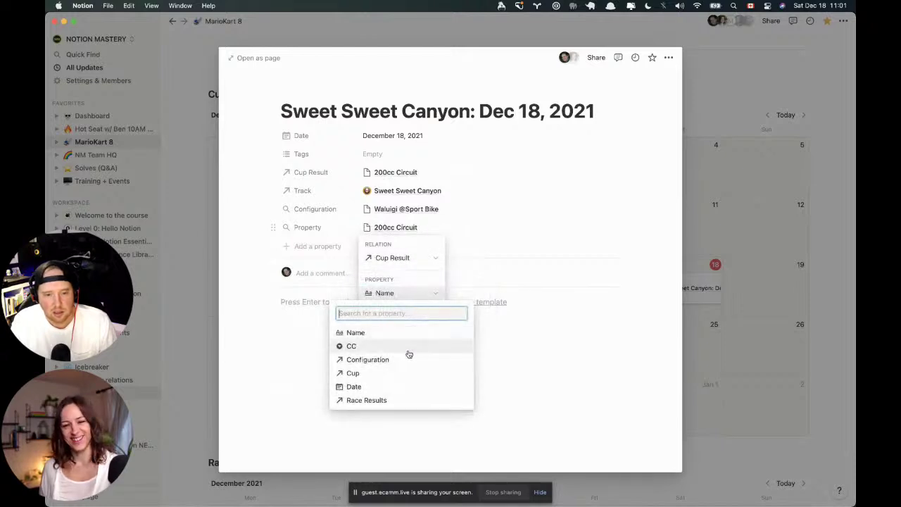
{"action": "left_click", "coordinate": [422, 297]}
{"action": "left_click", "coordinate": [436, 294]}
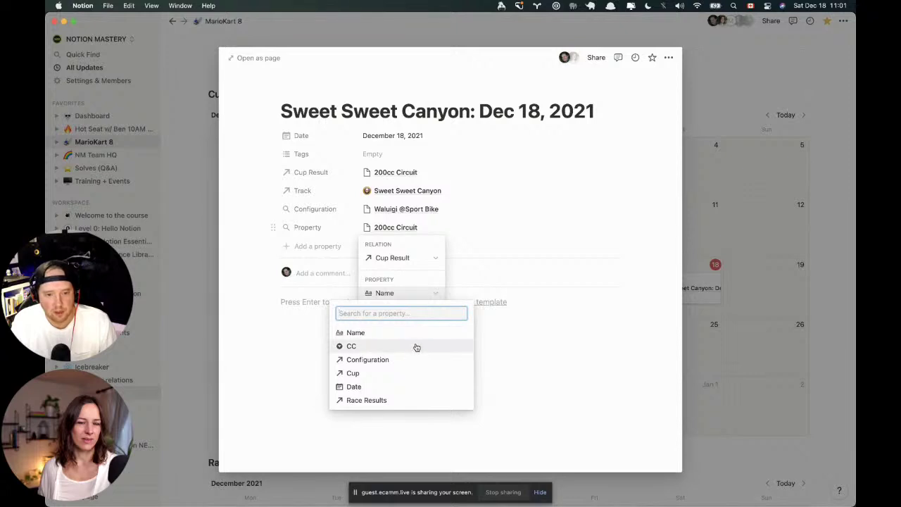
{"action": "left_click", "coordinate": [420, 292]}
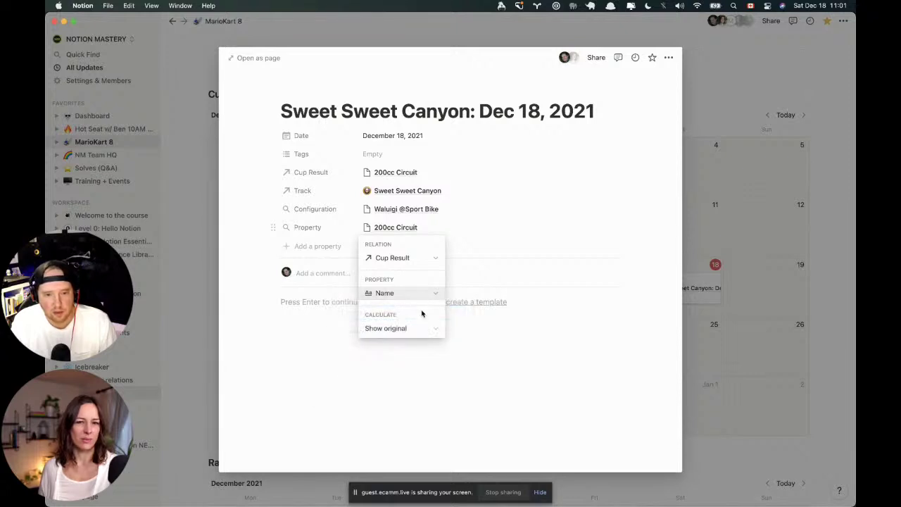
{"action": "left_click", "coordinate": [424, 331]}
{"action": "left_click", "coordinate": [424, 295]}
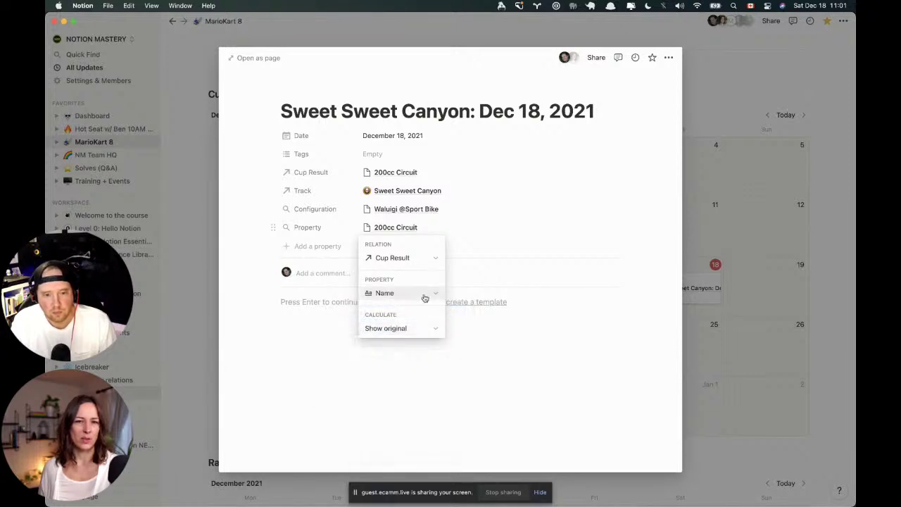
{"action": "left_click", "coordinate": [424, 295]}
{"action": "left_click", "coordinate": [507, 251]}
{"action": "left_click", "coordinate": [507, 251]}
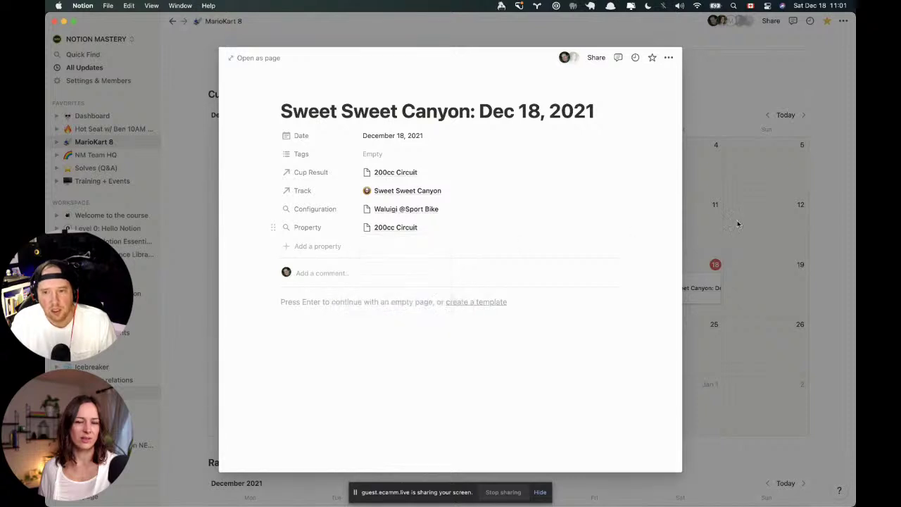
Try exposing the kart through a new Formula property on the 200cc Circuit cup result, using prop("Kart").
{"action": "left_click", "coordinate": [727, 304]}
{"action": "left_click", "coordinate": [682, 284]}
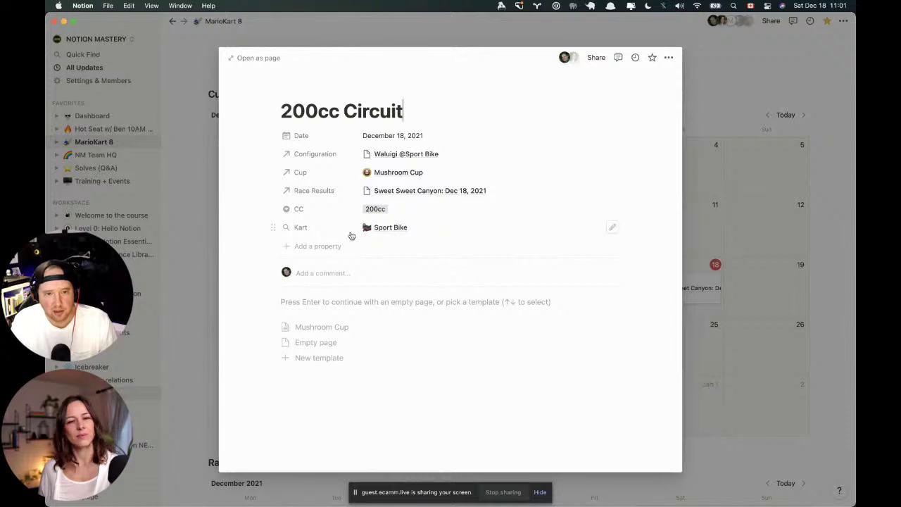
{"action": "left_click", "coordinate": [328, 246]}
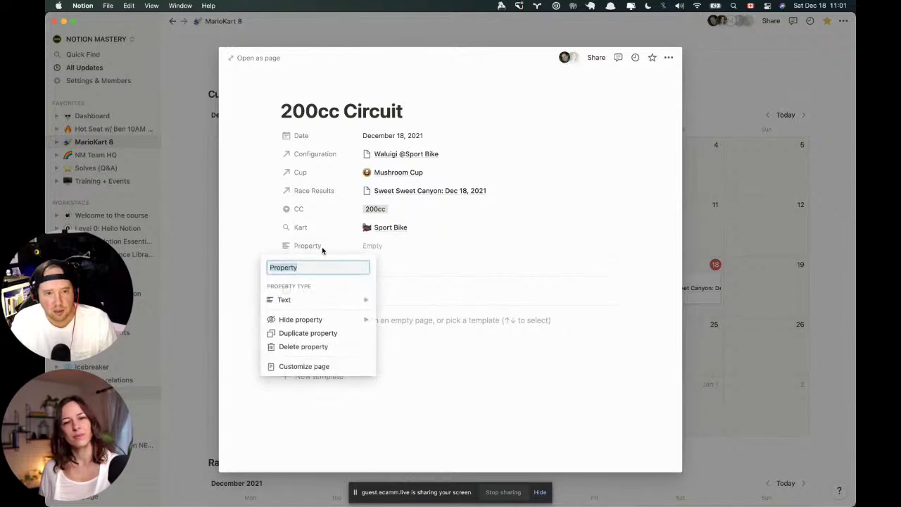
{"action": "mouse_move", "coordinate": [328, 303]}
{"action": "scroll", "coordinate": [422, 317], "scroll_direction": "down", "scroll_amount": 2}
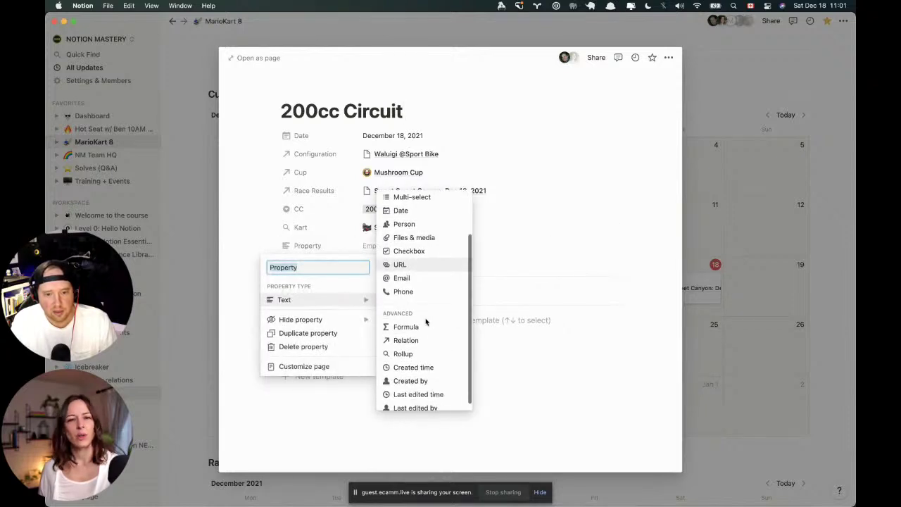
{"action": "left_click", "coordinate": [407, 327]}
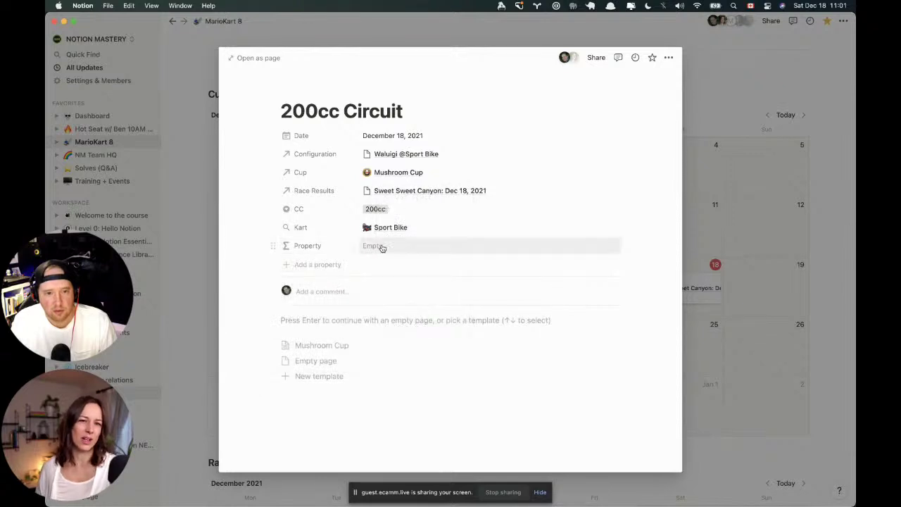
{"action": "left_click", "coordinate": [380, 245]}
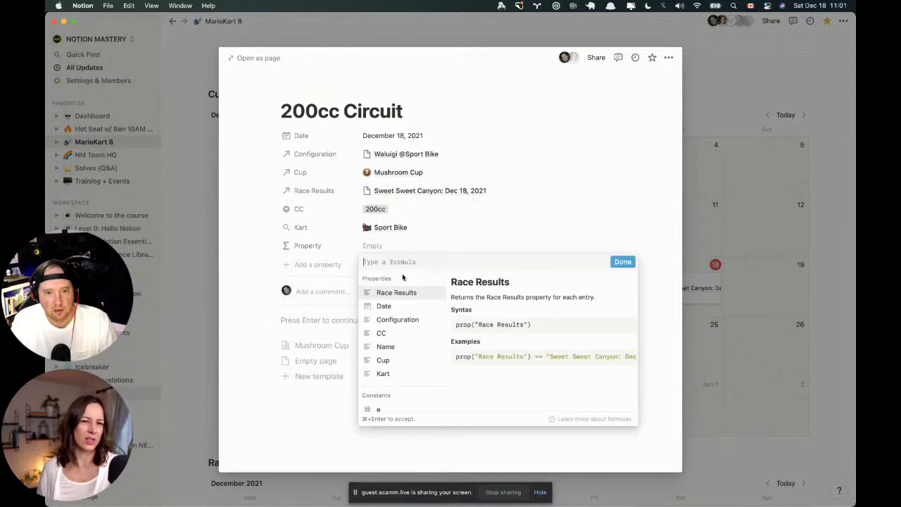
{"action": "left_click", "coordinate": [408, 375]}
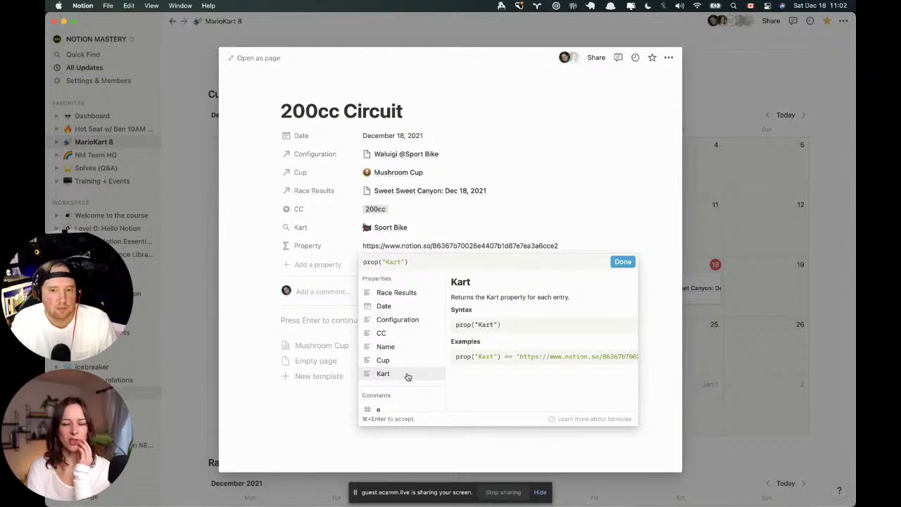
Delete the unnamed formula property from the 200cc Circuit cup result and return to the MarioKart 8 page.
{"action": "left_click", "coordinate": [290, 255]}
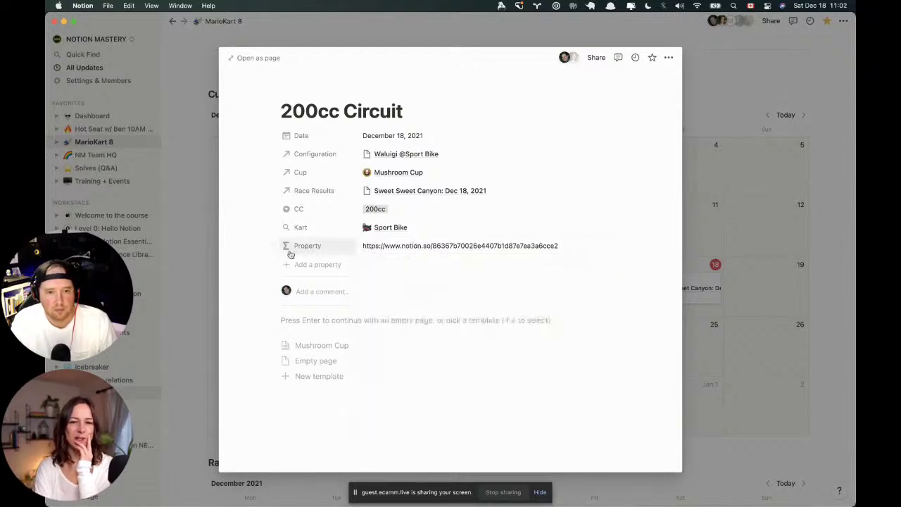
{"action": "left_click", "coordinate": [292, 248]}
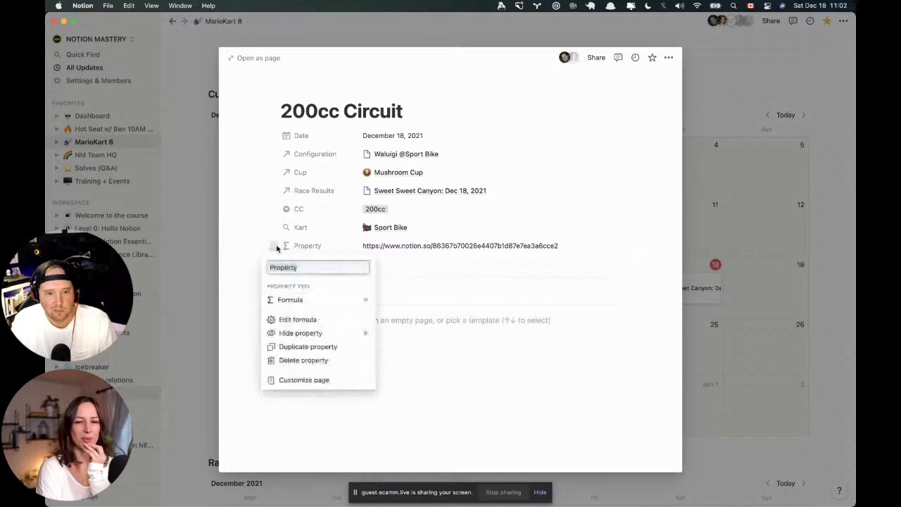
{"action": "left_click", "coordinate": [316, 361]}
{"action": "left_click", "coordinate": [416, 264]}
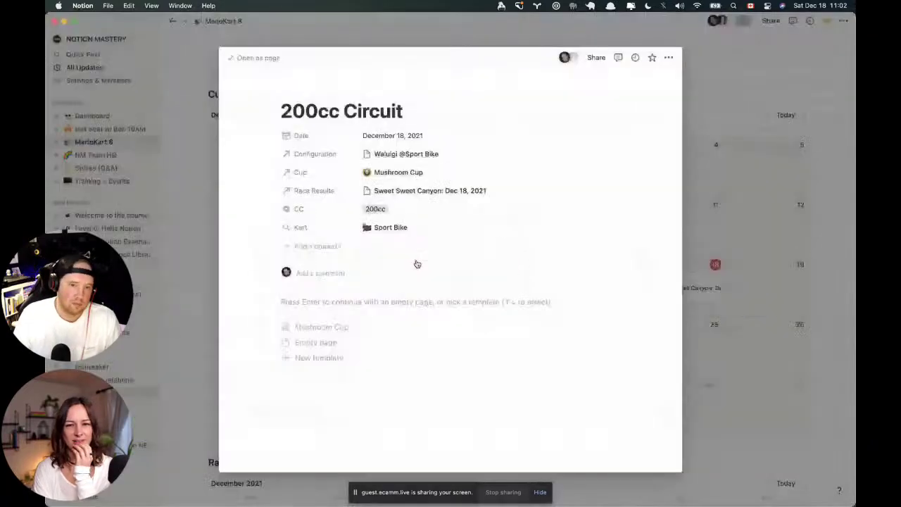
{"action": "left_click", "coordinate": [781, 220]}
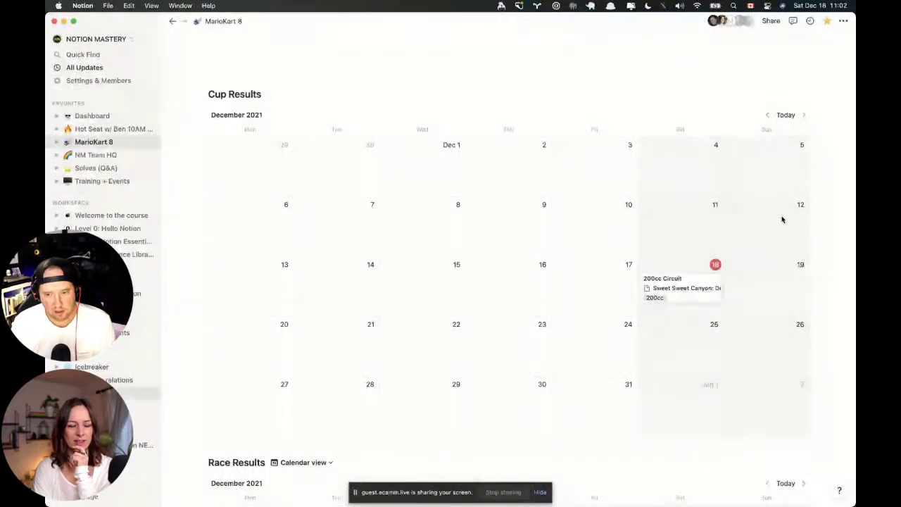
{"action": "scroll", "coordinate": [781, 218], "scroll_direction": "down", "scroll_amount": 3}
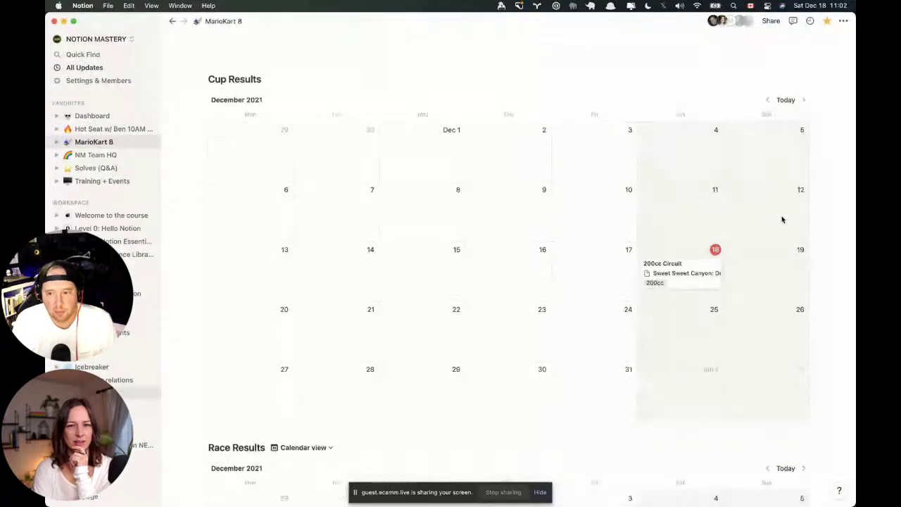
{"action": "left_click", "coordinate": [711, 224]}
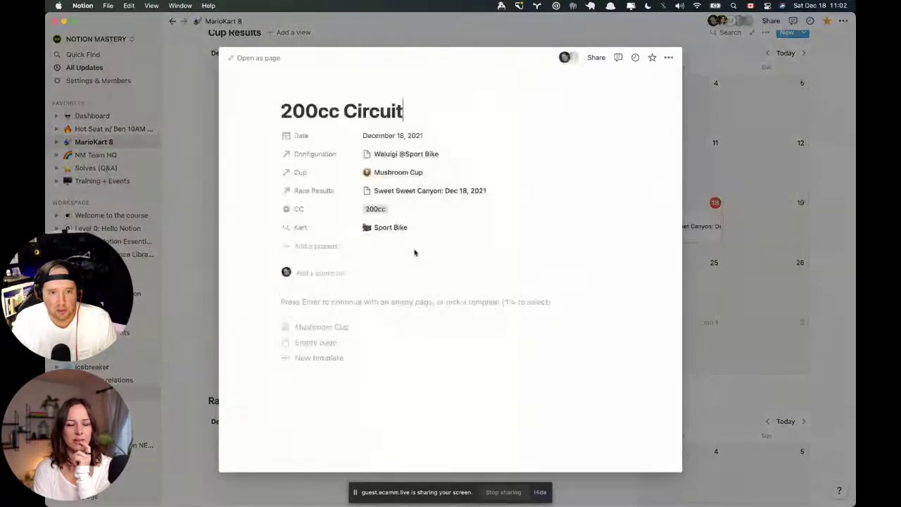
{"action": "left_click", "coordinate": [735, 344]}
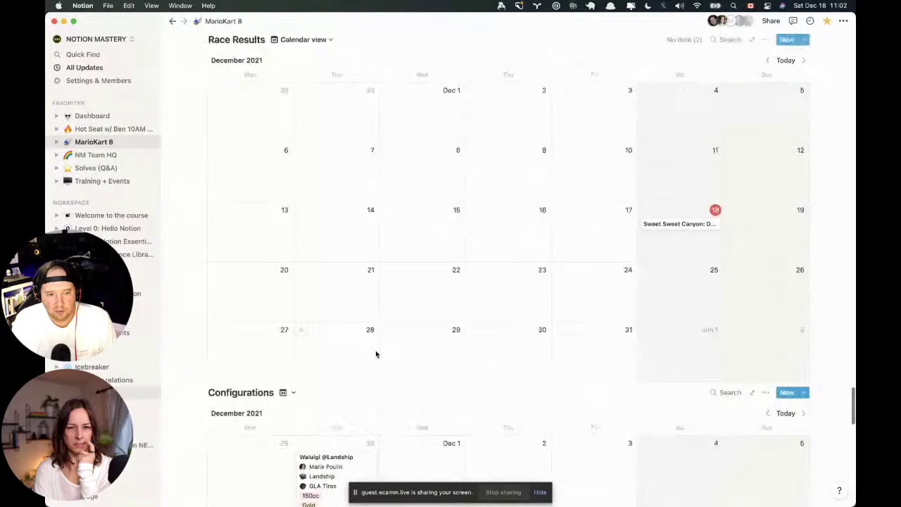
Review the properties of the Waluigi Landship configuration dated November 30, leaving its Competitor field empty.
{"action": "scroll", "coordinate": [359, 295], "scroll_direction": "down", "scroll_amount": 5}
{"action": "left_click", "coordinate": [350, 244]}
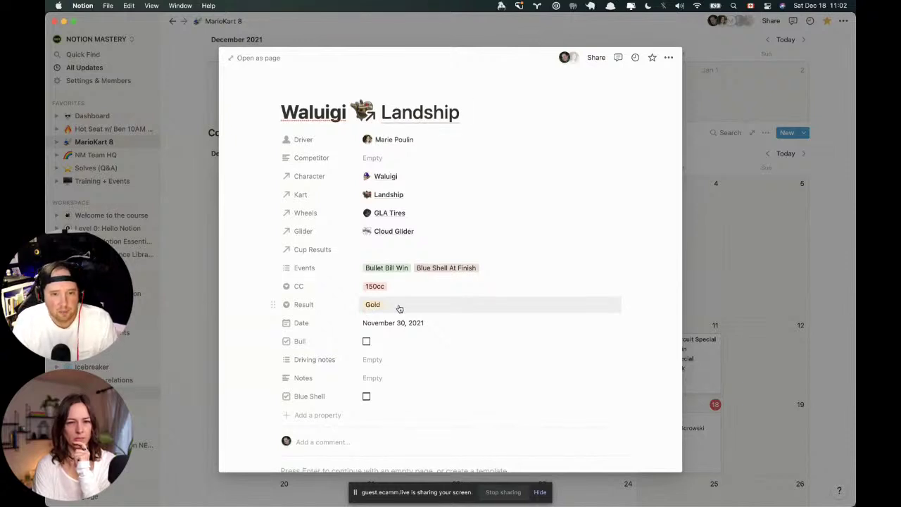
{"action": "scroll", "coordinate": [399, 308], "scroll_direction": "down", "scroll_amount": 1}
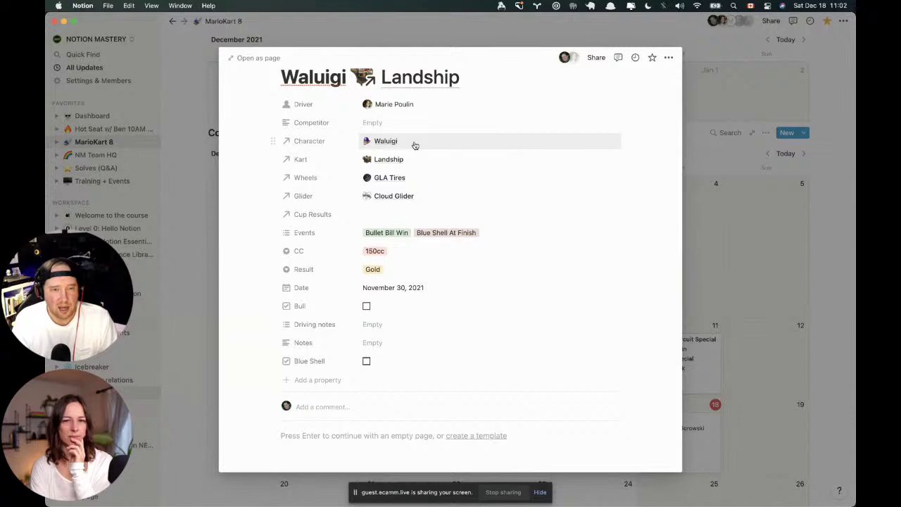
{"action": "scroll", "coordinate": [415, 145], "scroll_direction": "up", "scroll_amount": 1}
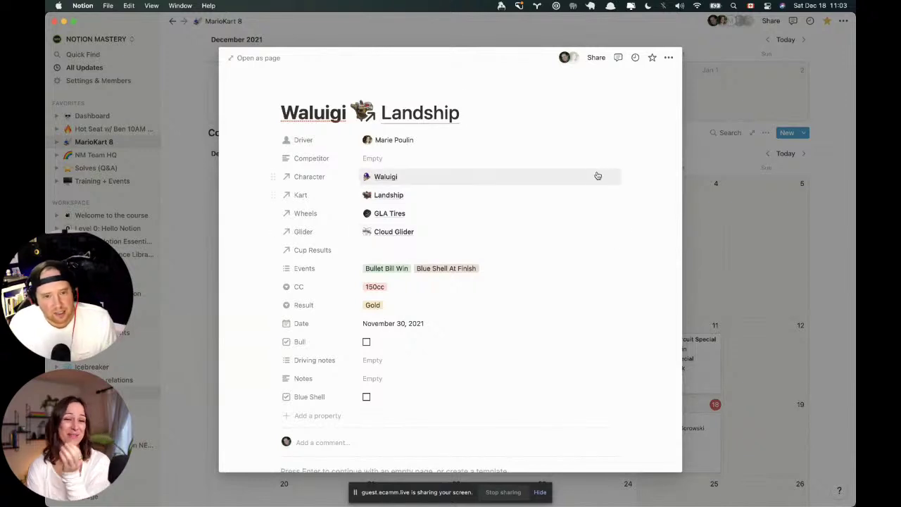
{"action": "left_click", "coordinate": [553, 158]}
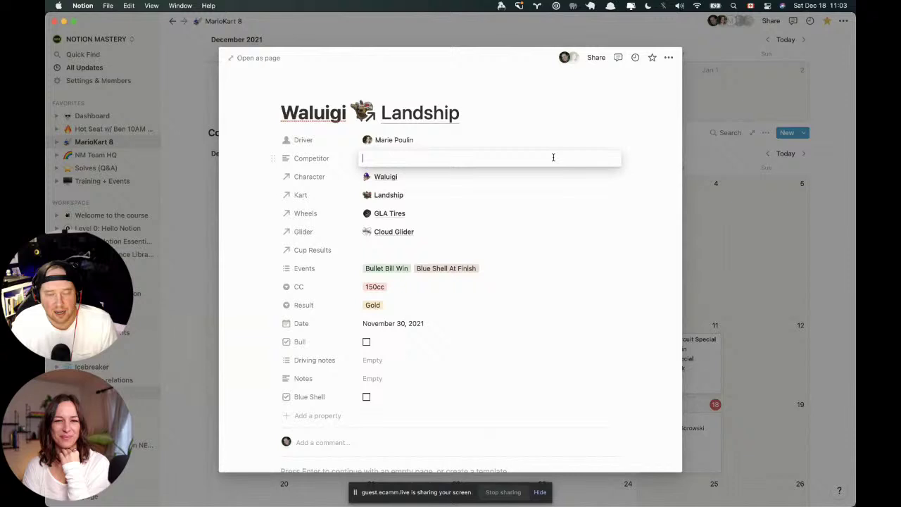
{"action": "key", "text": "Escape"}
{"action": "left_click", "coordinate": [748, 255]}
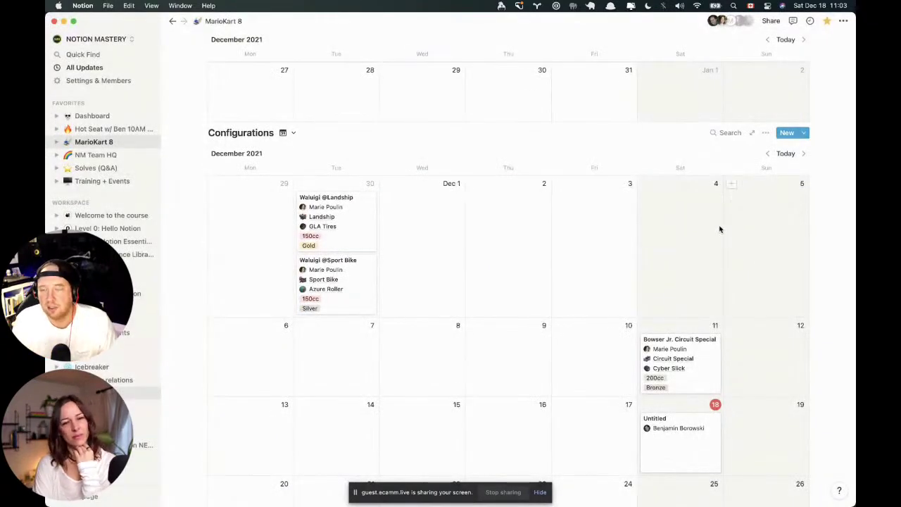
Try to delete the untitled December 18 entry from the Configurations calendar.
{"action": "scroll", "coordinate": [708, 220], "scroll_direction": "down", "scroll_amount": 3}
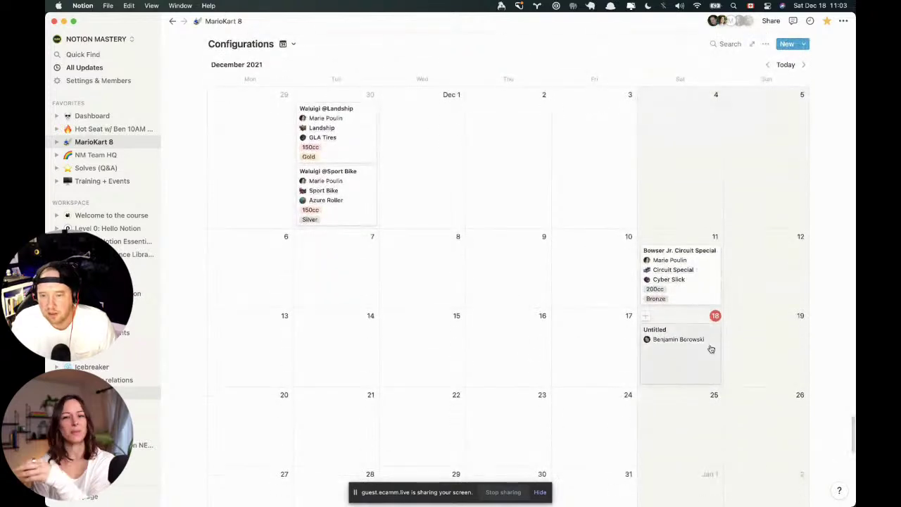
{"action": "left_click", "coordinate": [706, 346]}
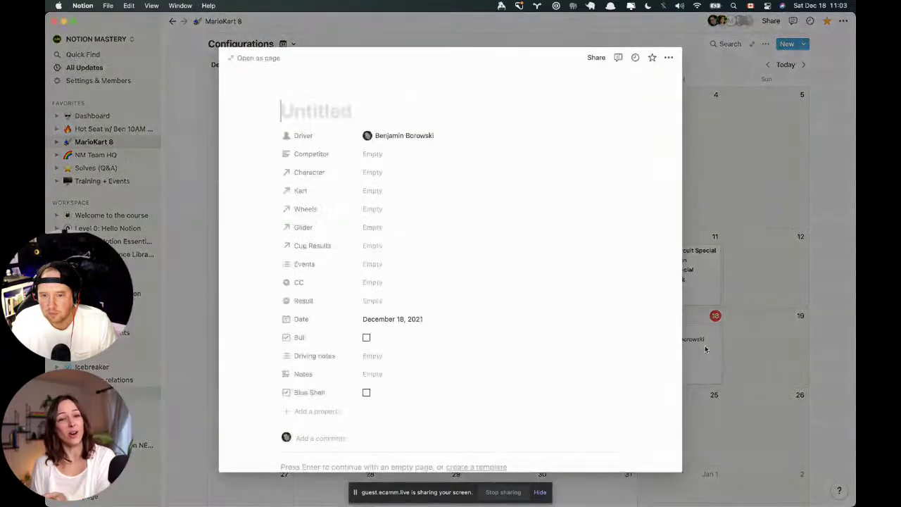
{"action": "left_click", "coordinate": [666, 58]}
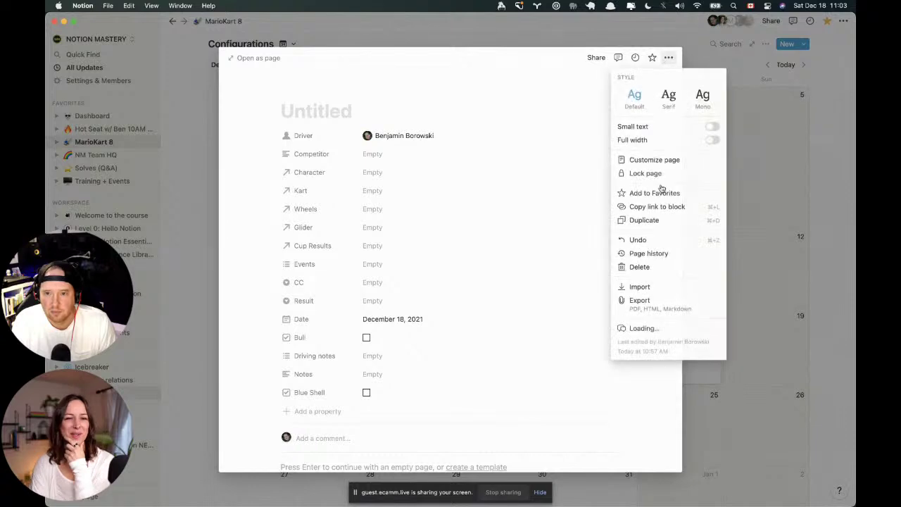
{"action": "left_click", "coordinate": [662, 273]}
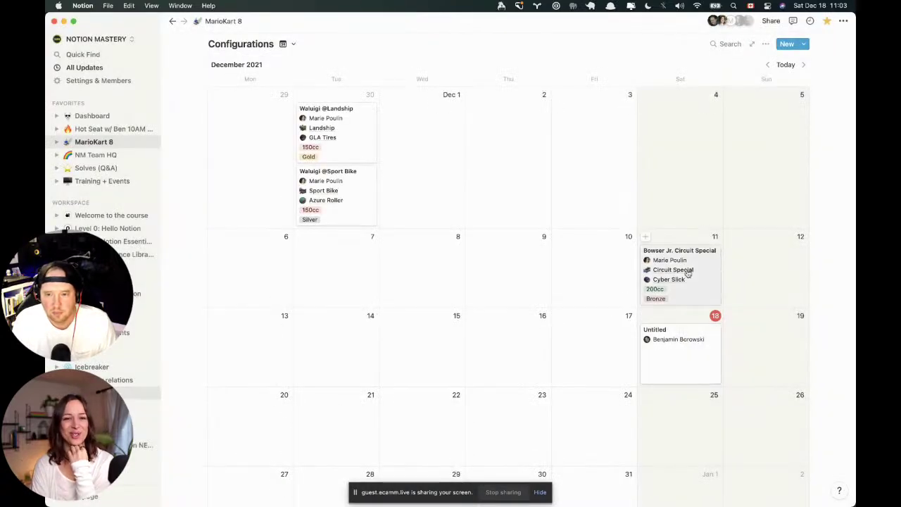
Review the properties of the Bowser Jr. Circuit Special configuration and the Sweet Sweet Canyon race result.
{"action": "left_click", "coordinate": [686, 272]}
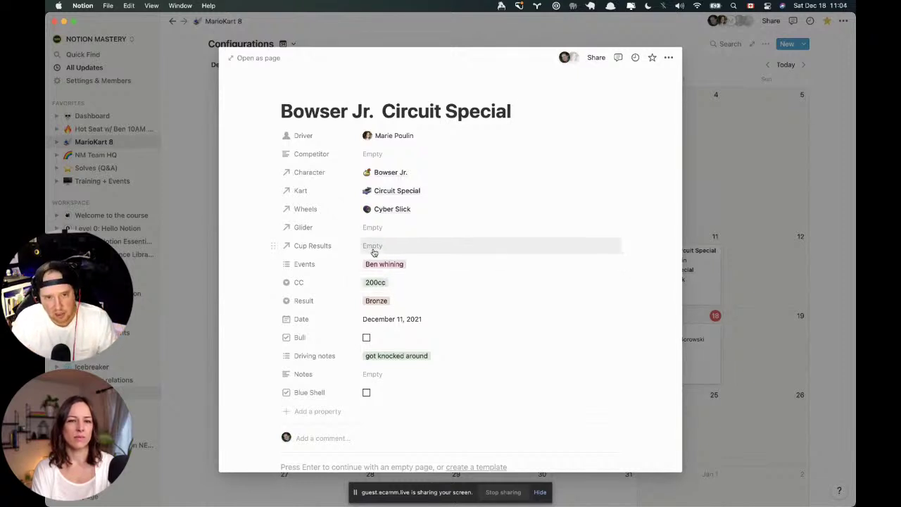
{"action": "left_click", "coordinate": [761, 180]}
{"action": "scroll", "coordinate": [761, 181], "scroll_direction": "up", "scroll_amount": 5}
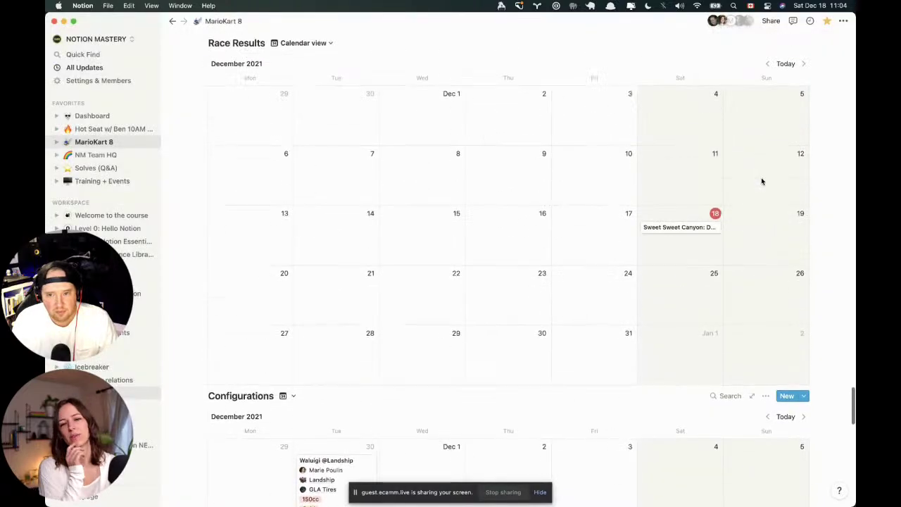
{"action": "left_click", "coordinate": [704, 229]}
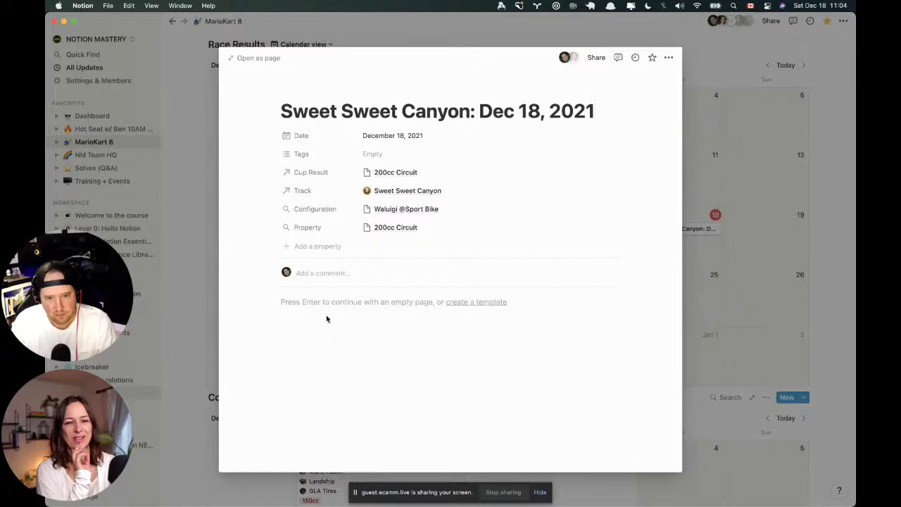
Switch to Chrome, mute the microphone in the Ecamm Live interview, and switch back to Notion.
{"action": "key", "text": "super+Tab"}
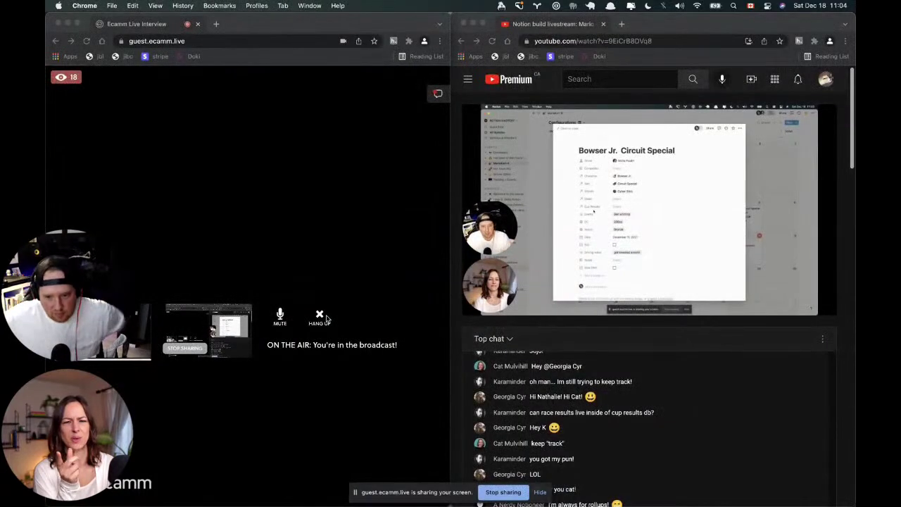
{"action": "left_click", "coordinate": [651, 452]}
{"action": "key", "text": "super+Tab"}
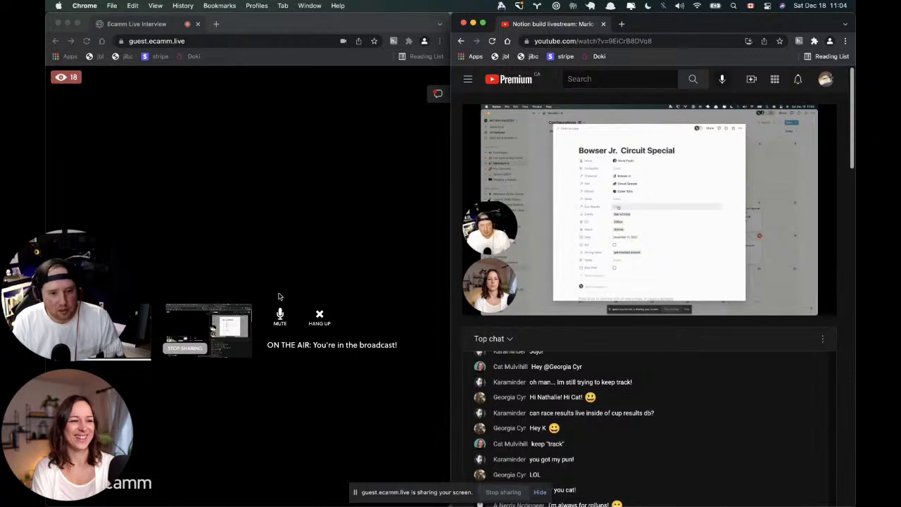
{"action": "left_click", "coordinate": [281, 281]}
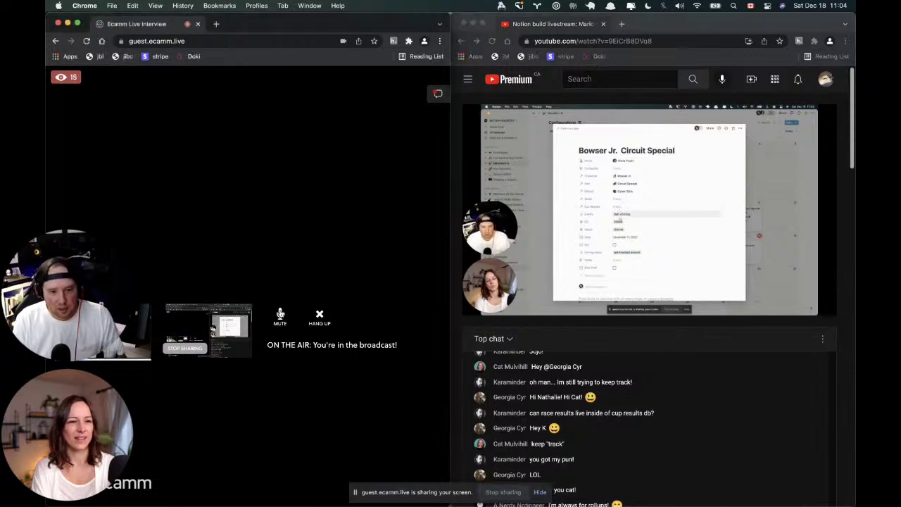
{"action": "left_click", "coordinate": [280, 315]}
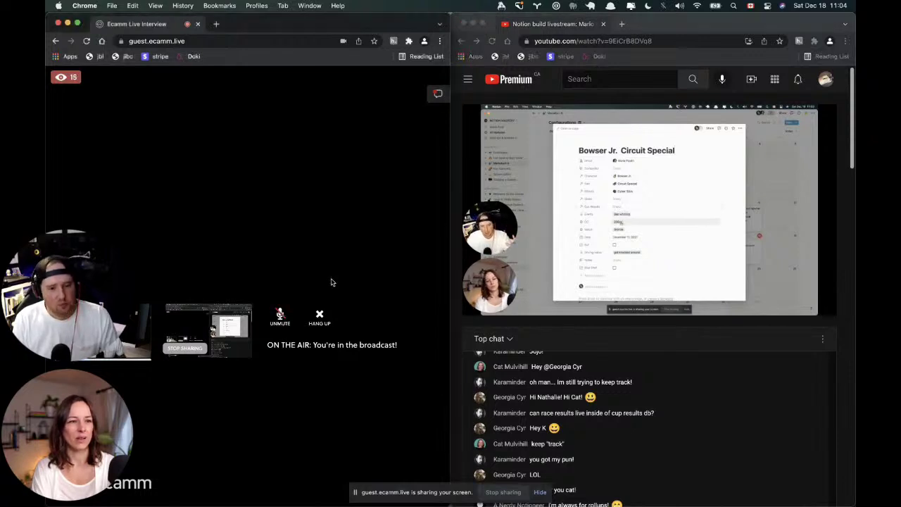
{"action": "key", "text": "super+Tab"}
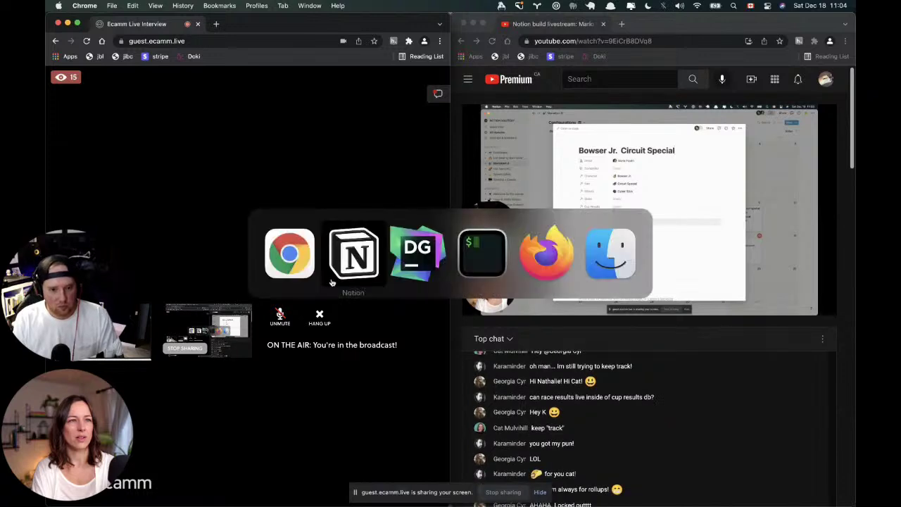
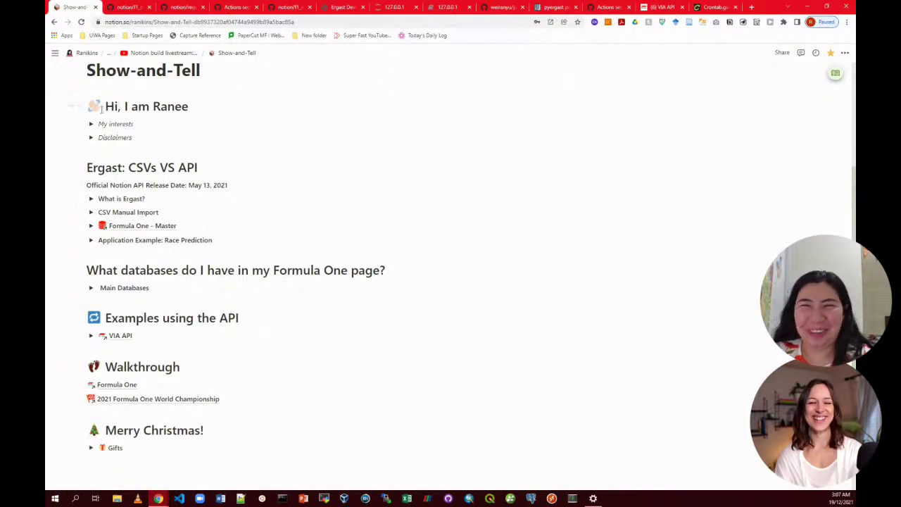
Show and collapse the My interests section and the Disclaimers section on the Show-and-Tell page.
{"action": "left_click", "coordinate": [90, 126]}
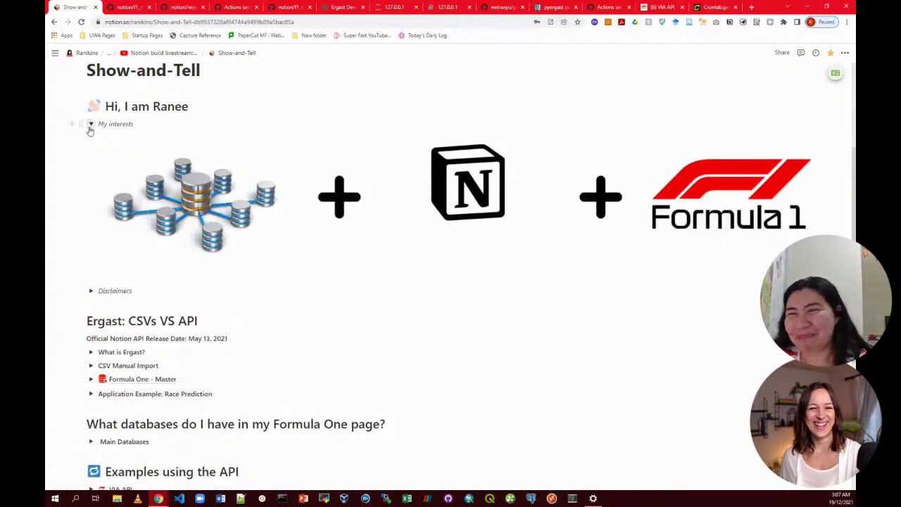
{"action": "left_click", "coordinate": [90, 125]}
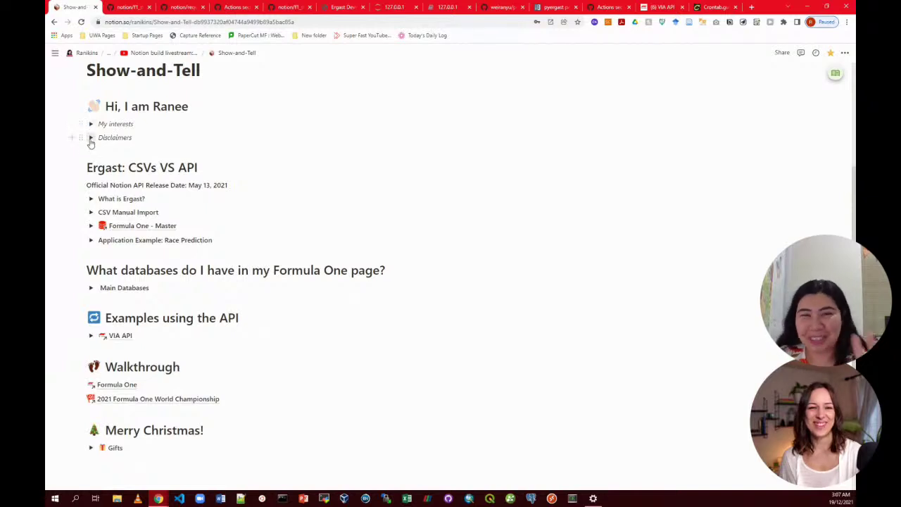
{"action": "left_click", "coordinate": [90, 138]}
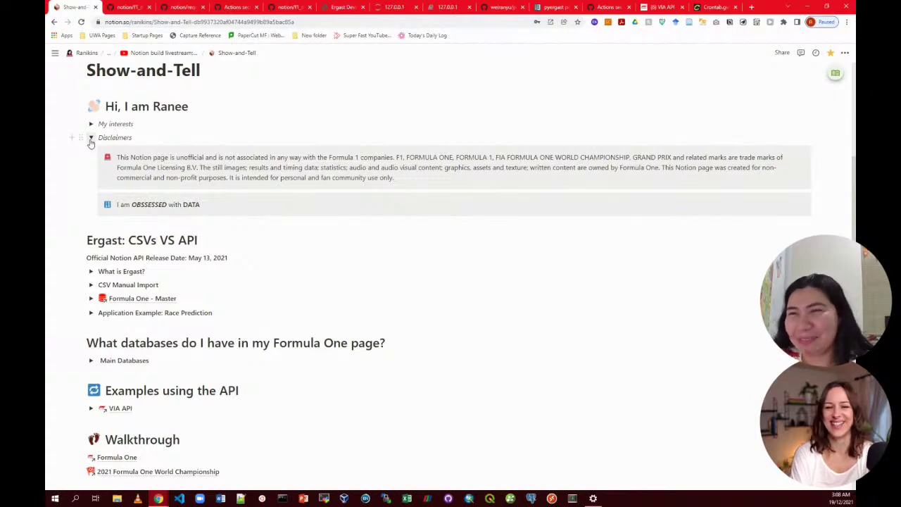
{"action": "left_click", "coordinate": [91, 139]}
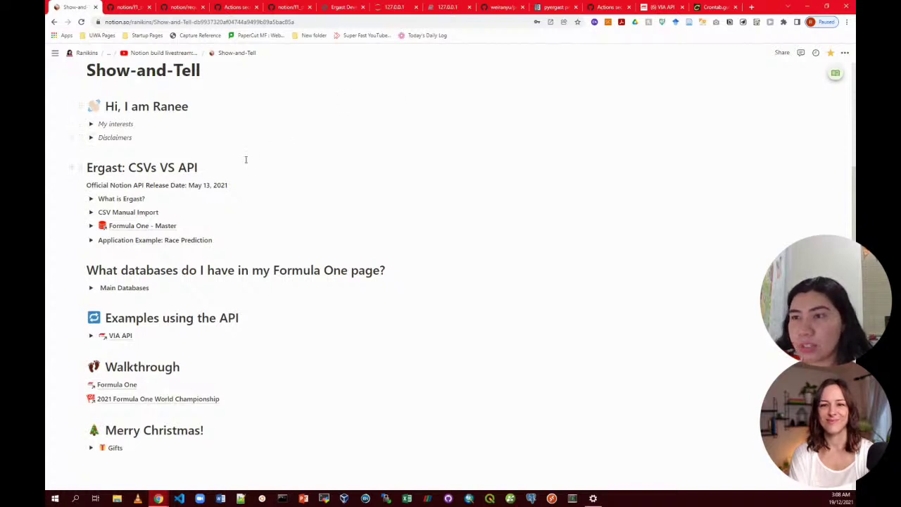
Examine the Race Prediction application example, including its Formula One qualifying table and Baku City Circuit card, and collapse it again.
{"action": "scroll", "coordinate": [246, 160], "scroll_direction": "down", "scroll_amount": 2}
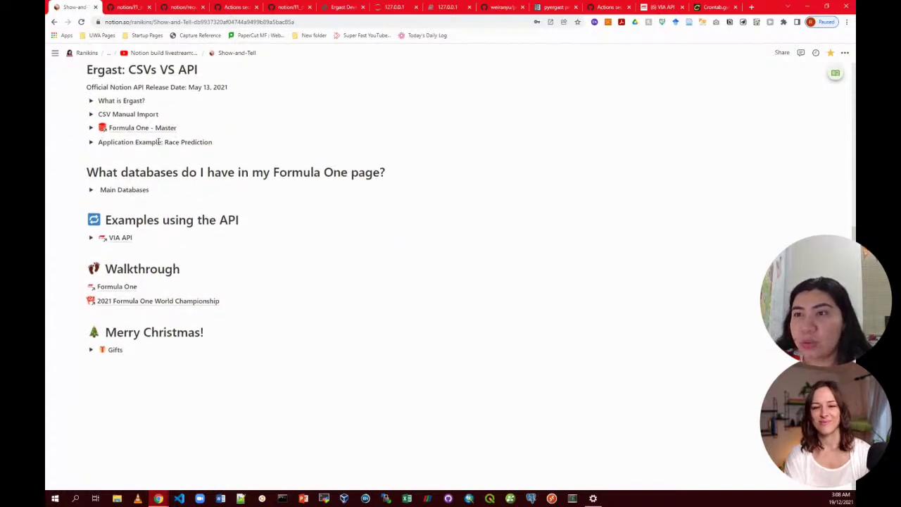
{"action": "left_click", "coordinate": [91, 143]}
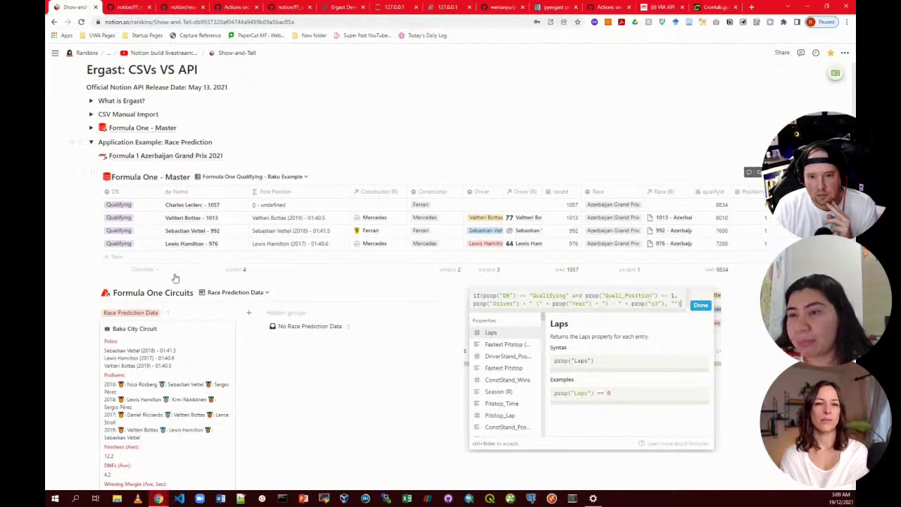
{"action": "scroll", "coordinate": [173, 280], "scroll_direction": "down", "scroll_amount": 1}
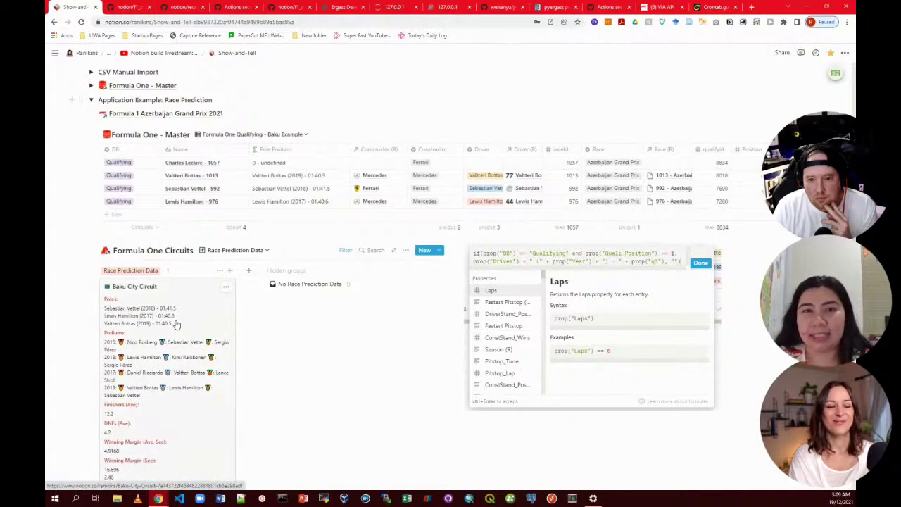
{"action": "scroll", "coordinate": [175, 323], "scroll_direction": "down", "scroll_amount": 1}
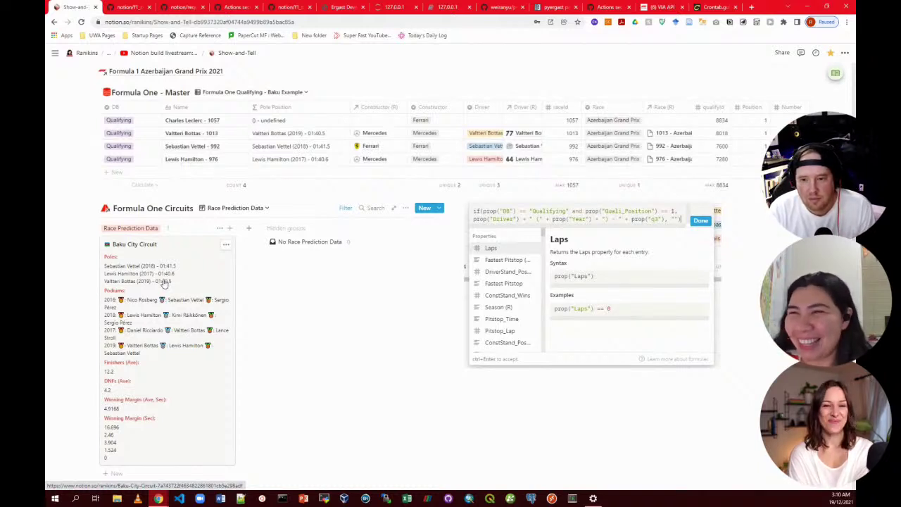
{"action": "scroll", "coordinate": [141, 181], "scroll_direction": "up", "scroll_amount": 2}
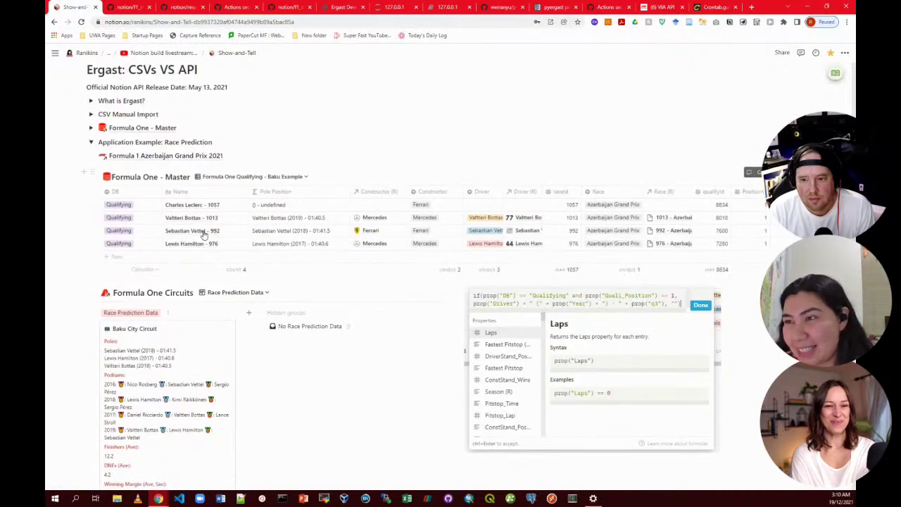
{"action": "scroll", "coordinate": [203, 235], "scroll_direction": "down", "scroll_amount": 1}
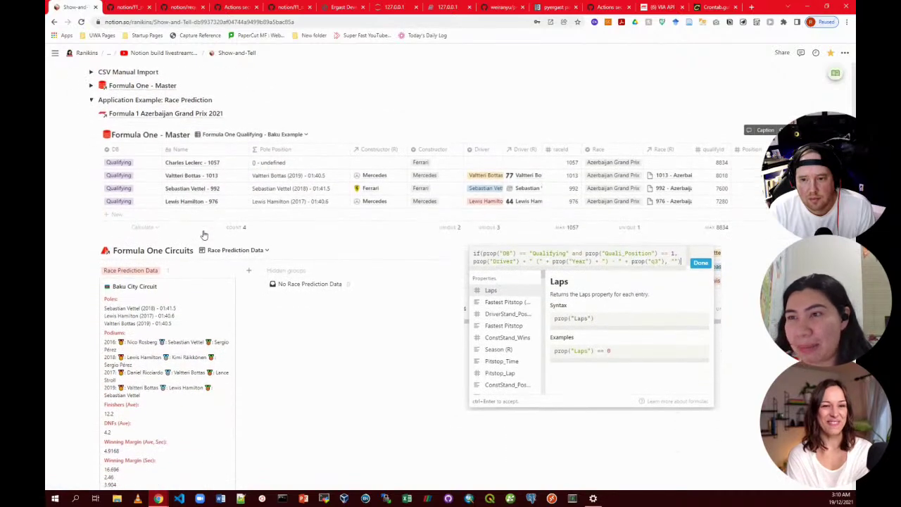
{"action": "left_click", "coordinate": [91, 100]}
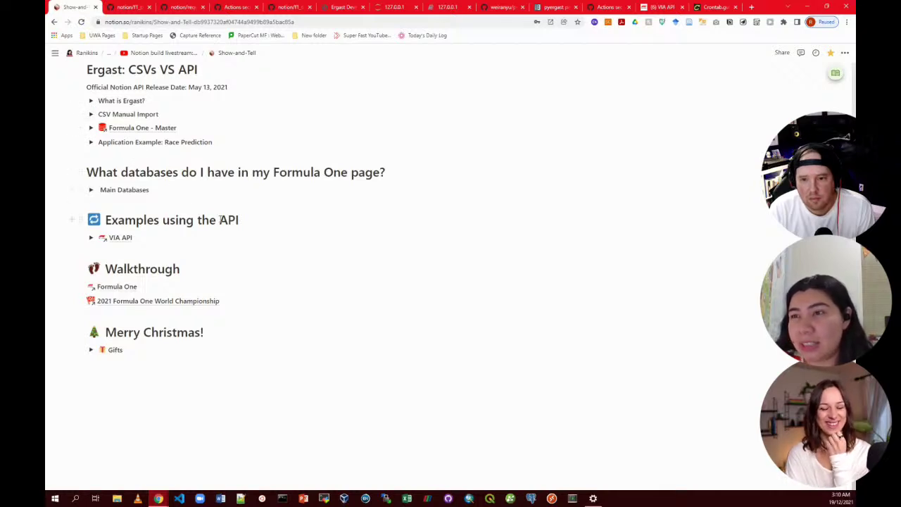
View the VIA API page, return to Show-and-Tell, and expand the VIA API example to show its scripts and standings.
{"action": "left_click", "coordinate": [121, 238]}
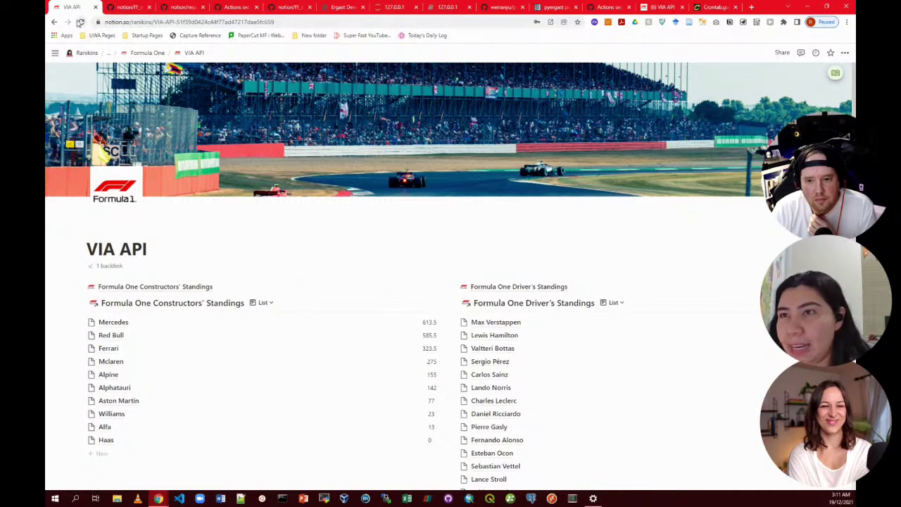
{"action": "left_click", "coordinate": [55, 22]}
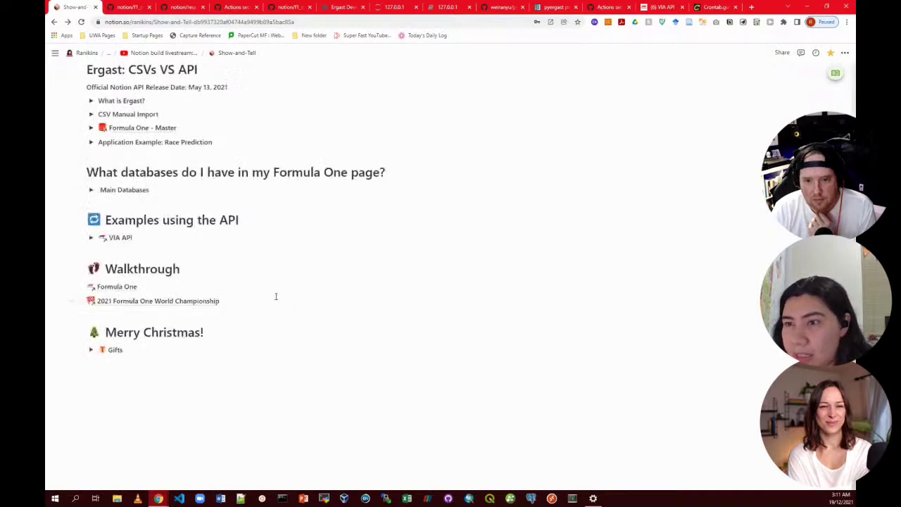
{"action": "left_click", "coordinate": [91, 239]}
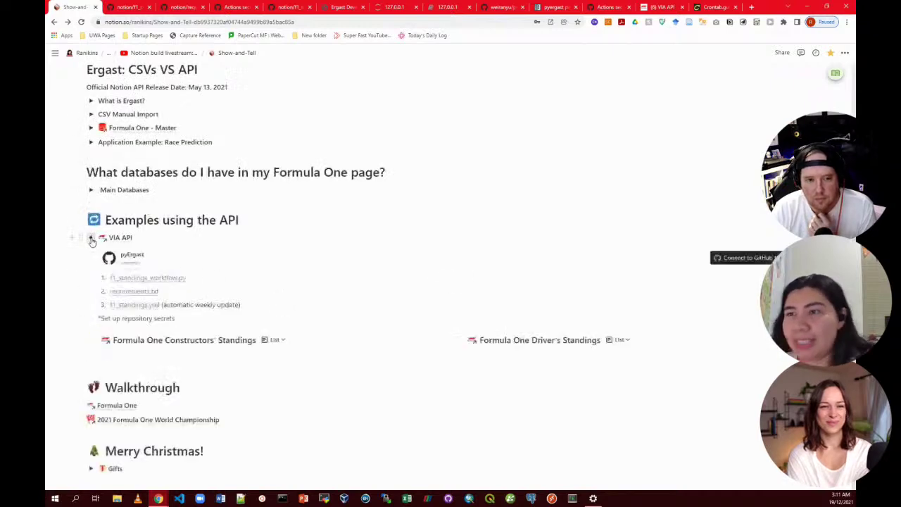
{"action": "scroll", "coordinate": [259, 266], "scroll_direction": "down", "scroll_amount": 3}
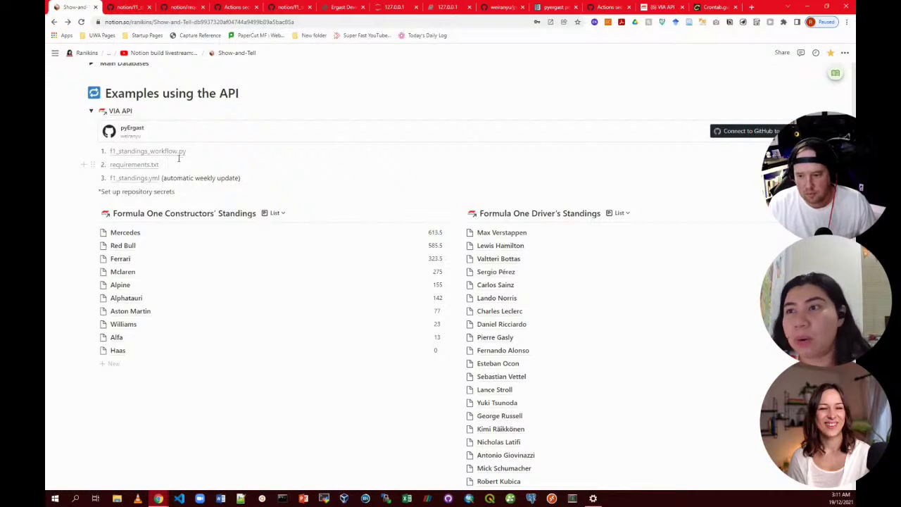
Open f1_standings_workflow.py on GitHub and look through its driver and constructor standings code.
{"action": "left_click", "coordinate": [172, 153]}
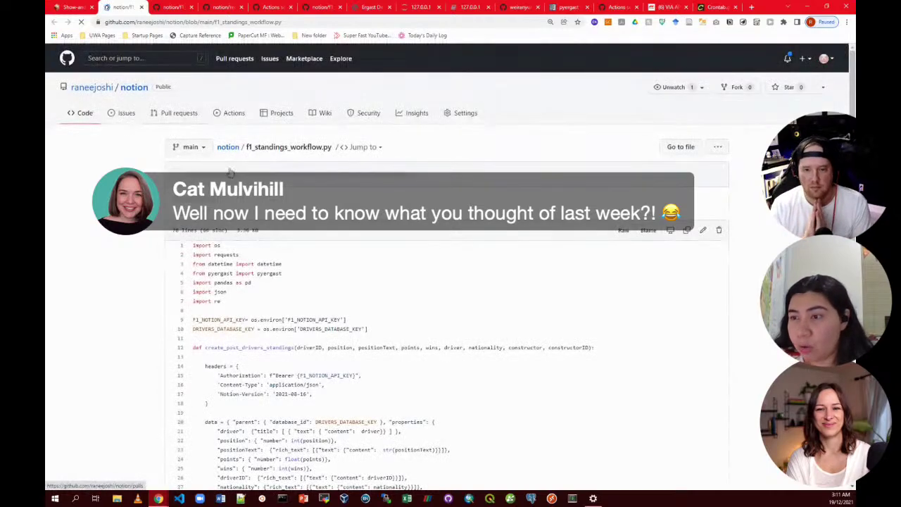
{"action": "scroll", "coordinate": [212, 123], "scroll_direction": "down", "scroll_amount": 5}
{"action": "scroll", "coordinate": [232, 141], "scroll_direction": "up", "scroll_amount": 1}
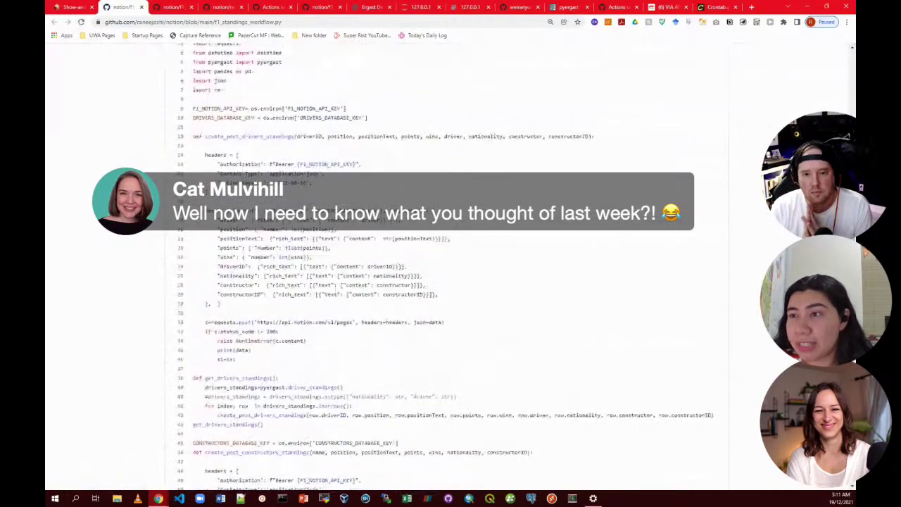
Examine the get_drivers_standings function in the script and highlight its pyergast.driver_standings() call.
{"action": "scroll", "coordinate": [243, 176], "scroll_direction": "down", "scroll_amount": 3}
{"action": "scroll", "coordinate": [249, 190], "scroll_direction": "up", "scroll_amount": 1}
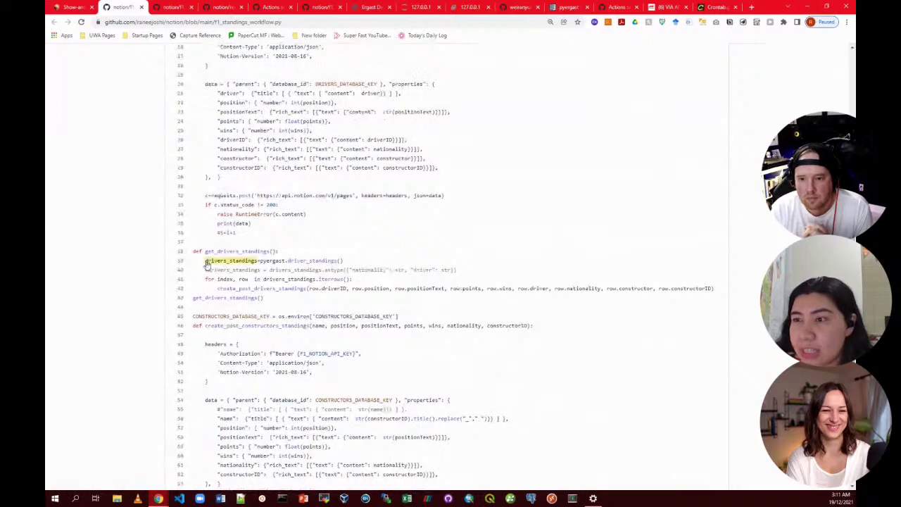
{"action": "left_click_drag", "start_coordinate": [344, 262], "coordinate": [262, 264]}
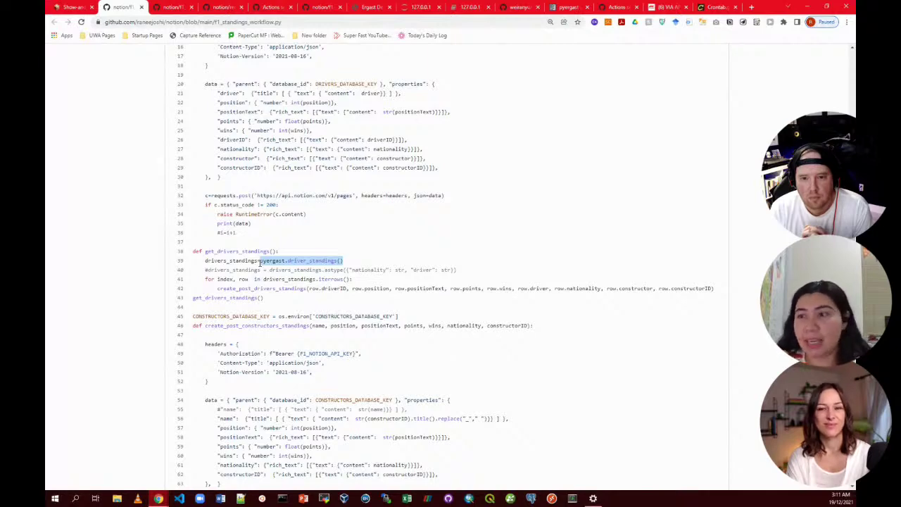
{"action": "scroll", "coordinate": [306, 352], "scroll_direction": "down", "scroll_amount": 1}
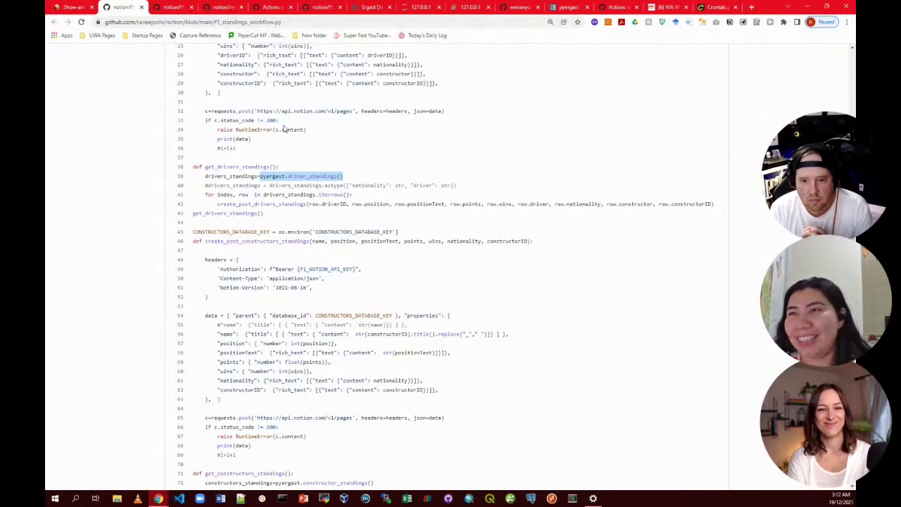
Return to the Show-and-Tell page, review the listed API workflow files, and collapse the VIA API example.
{"action": "left_click", "coordinate": [72, 7]}
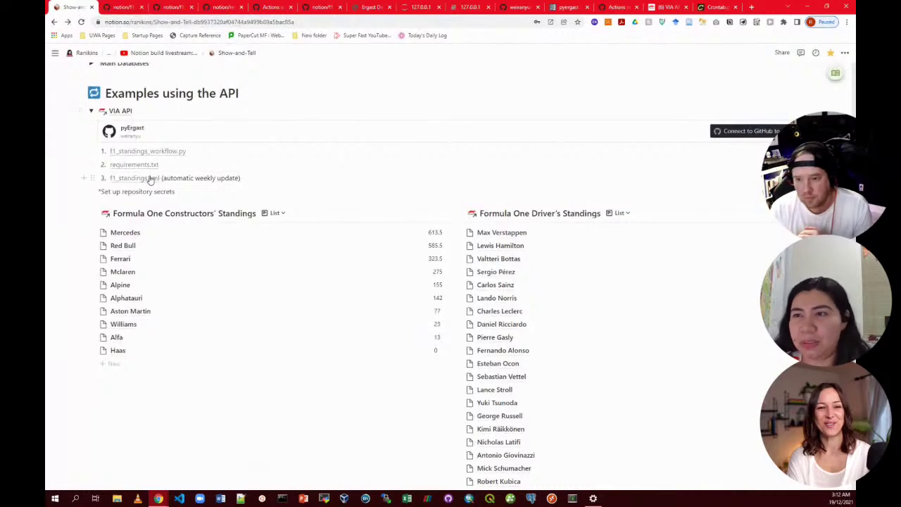
{"action": "mouse_move", "coordinate": [147, 189]}
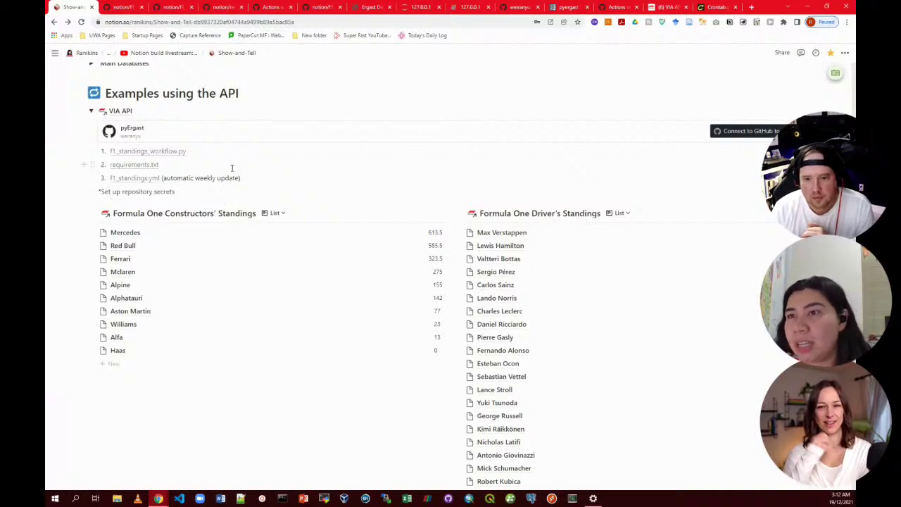
{"action": "left_click", "coordinate": [91, 111]}
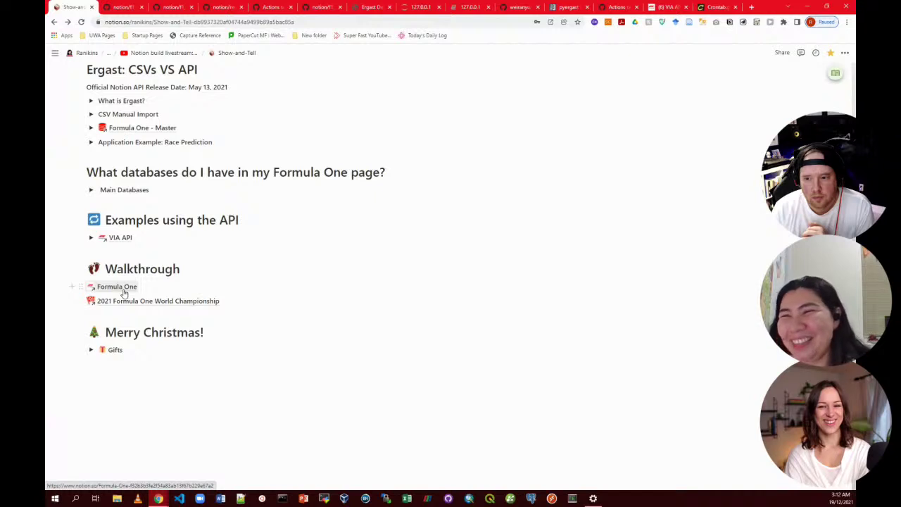
Open the Formula One page from the Walkthrough section and inspect the filters of its Knowledge Hub view.
{"action": "left_click", "coordinate": [124, 291]}
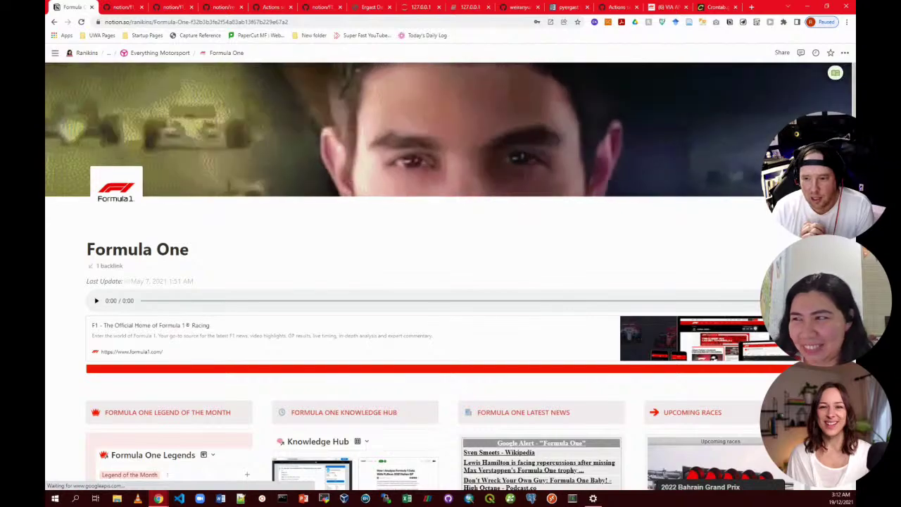
{"action": "scroll", "coordinate": [631, 194], "scroll_direction": "down", "scroll_amount": 3}
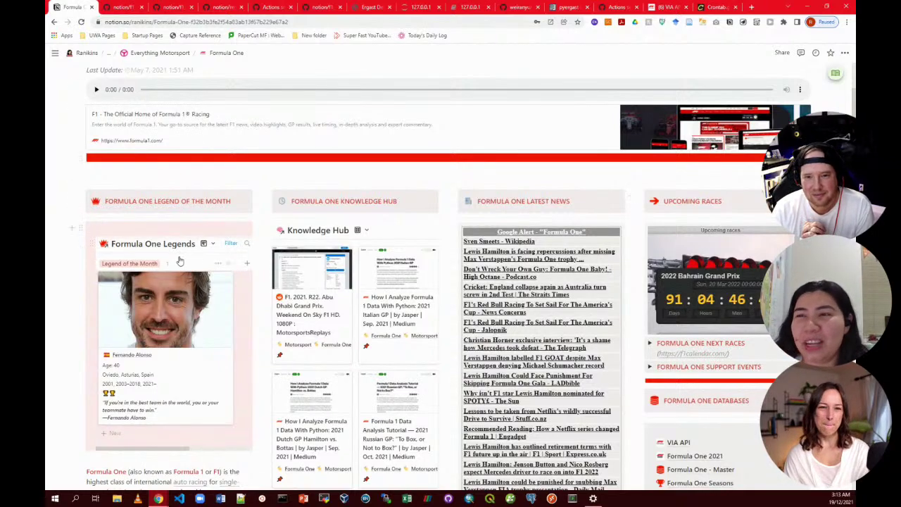
{"action": "scroll", "coordinate": [181, 261], "scroll_direction": "down", "scroll_amount": 2}
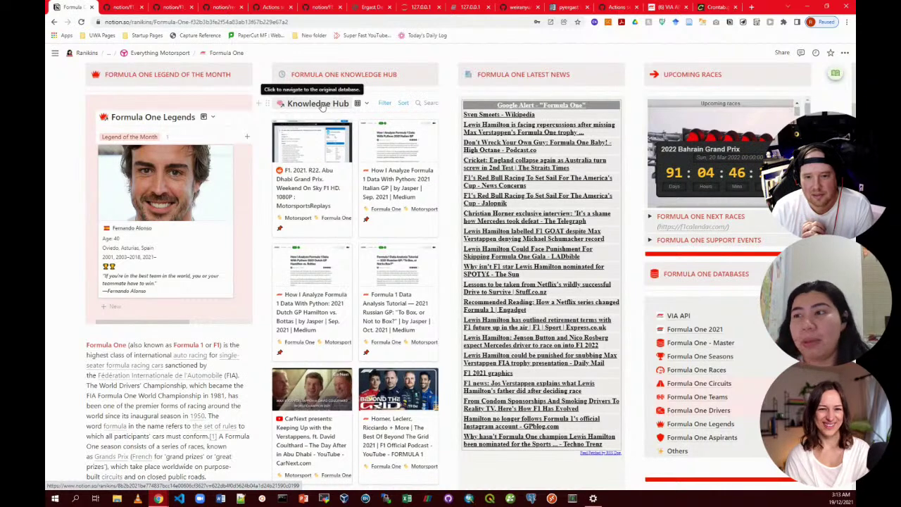
{"action": "left_click", "coordinate": [385, 104]}
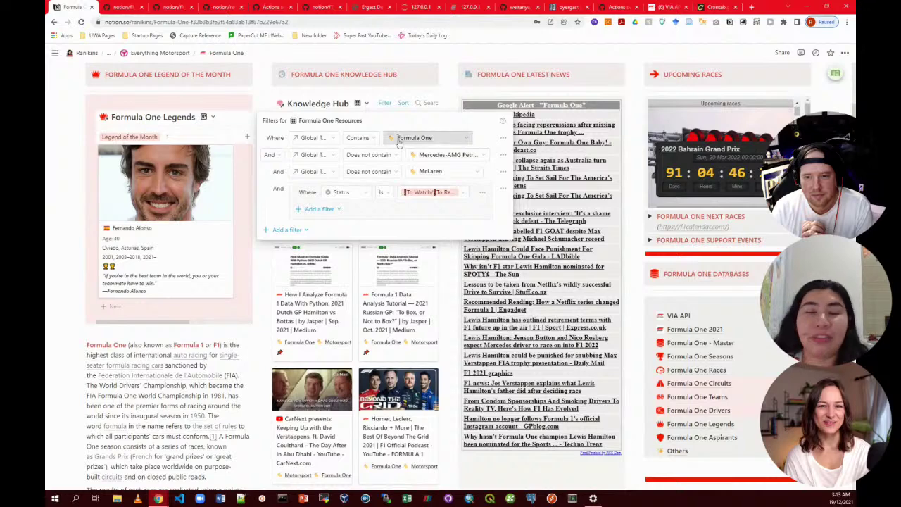
{"action": "left_click", "coordinate": [398, 95]}
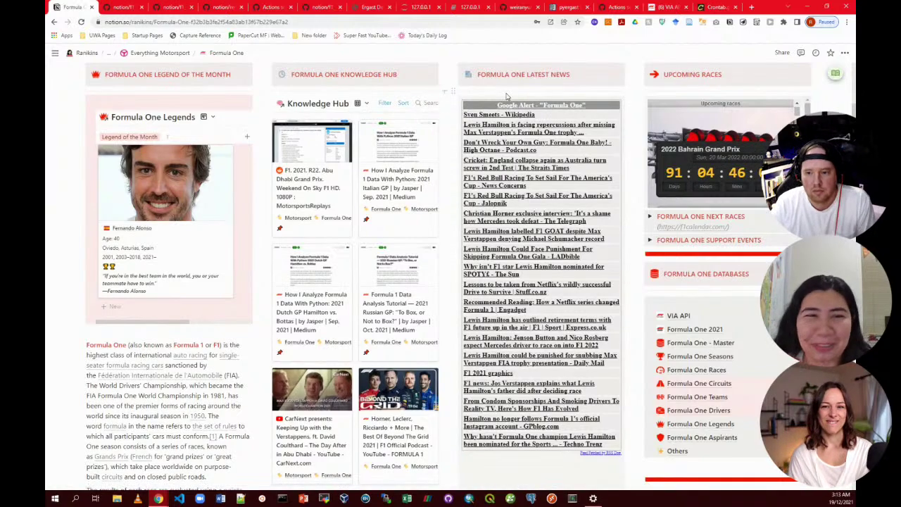
Look over the Formula One page's latest news and database list, and open the Formula One 2021 page.
{"action": "scroll", "coordinate": [504, 144], "scroll_direction": "down", "scroll_amount": 4}
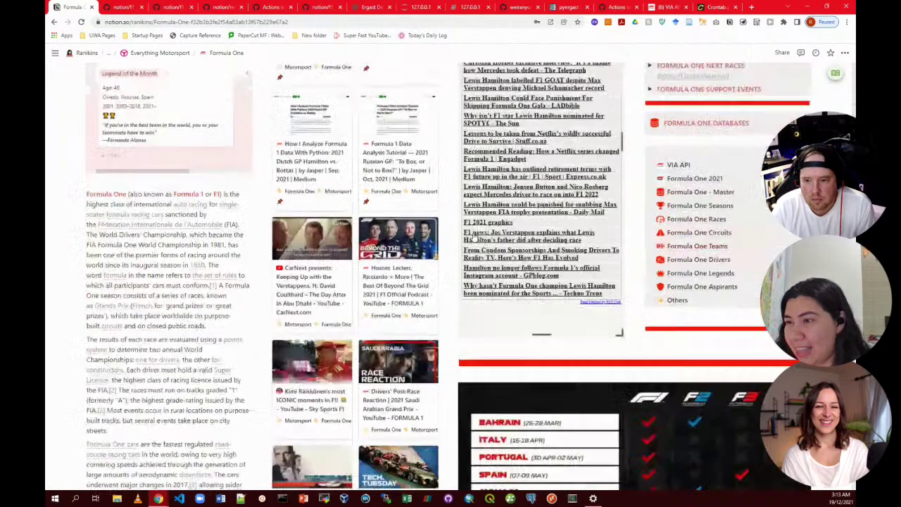
{"action": "scroll", "coordinate": [693, 123], "scroll_direction": "up", "scroll_amount": 1}
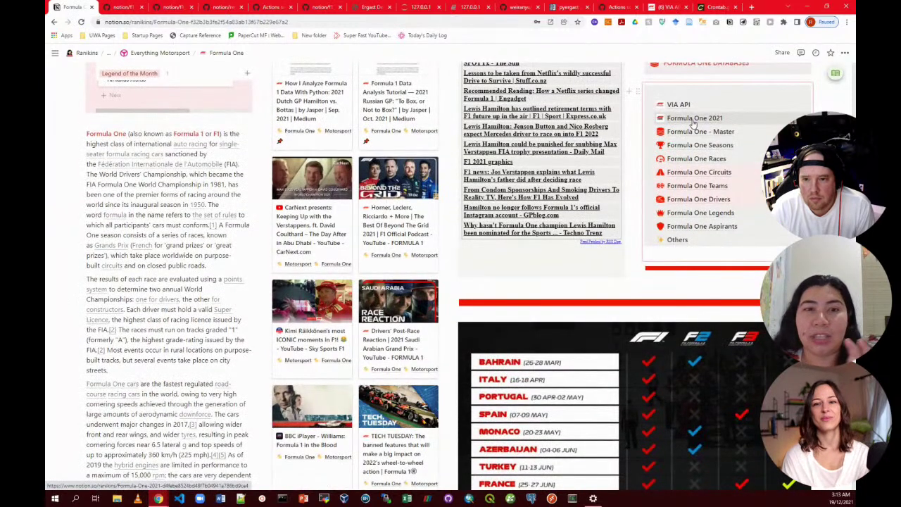
{"action": "left_click", "coordinate": [693, 120]}
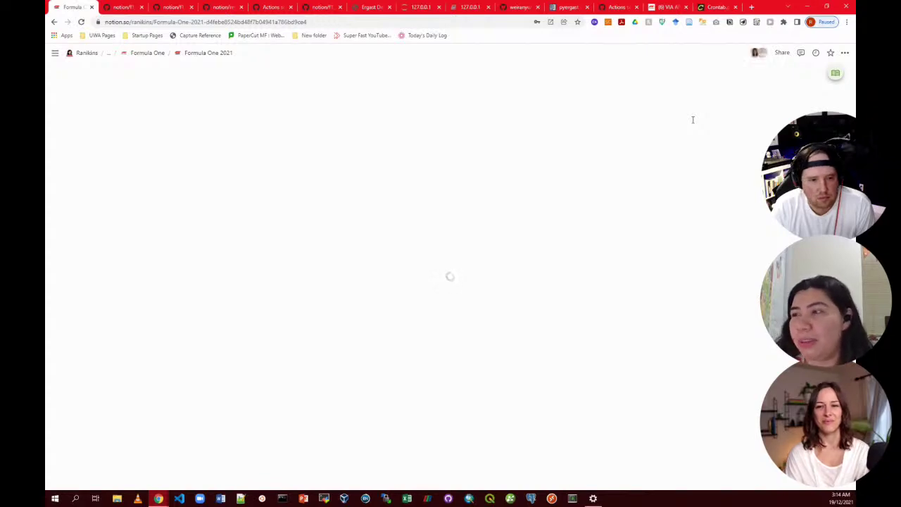
Examine the Formula One 2021 page's Master Calendar of Races and its driver and constructor championship standings.
{"action": "scroll", "coordinate": [568, 180], "scroll_direction": "down", "scroll_amount": 4}
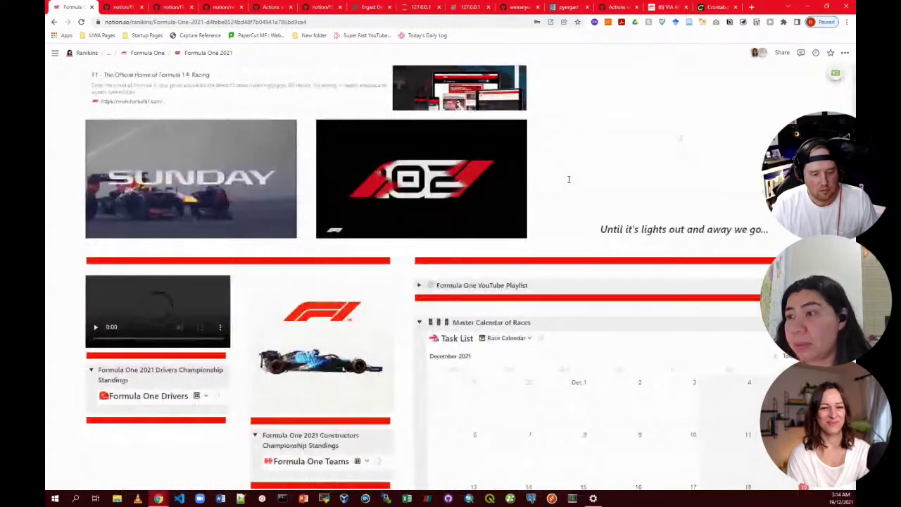
{"action": "scroll", "coordinate": [568, 180], "scroll_direction": "down", "scroll_amount": 3}
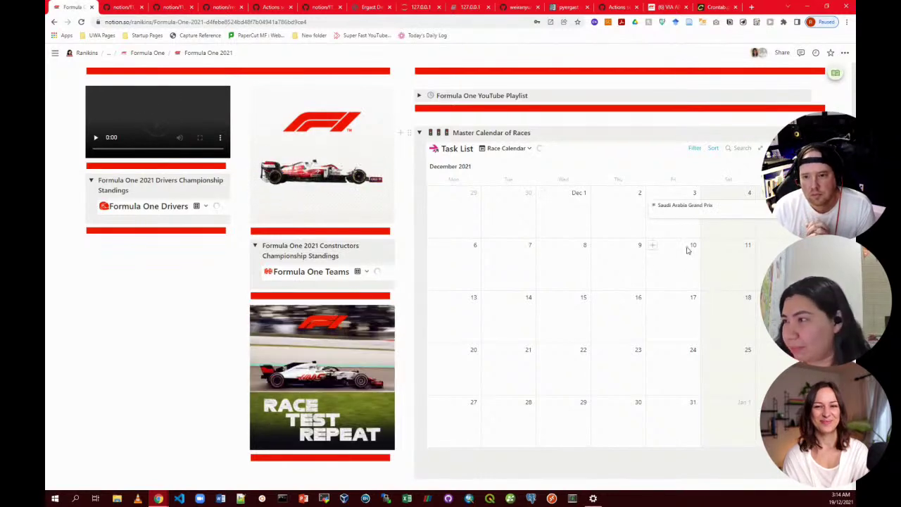
{"action": "scroll", "coordinate": [687, 259], "scroll_direction": "down", "scroll_amount": 1}
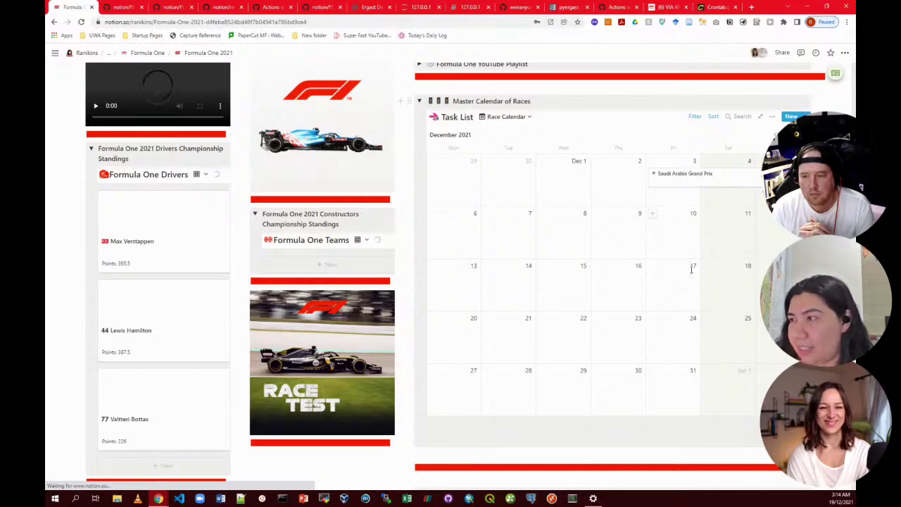
{"action": "scroll", "coordinate": [691, 268], "scroll_direction": "down", "scroll_amount": 3}
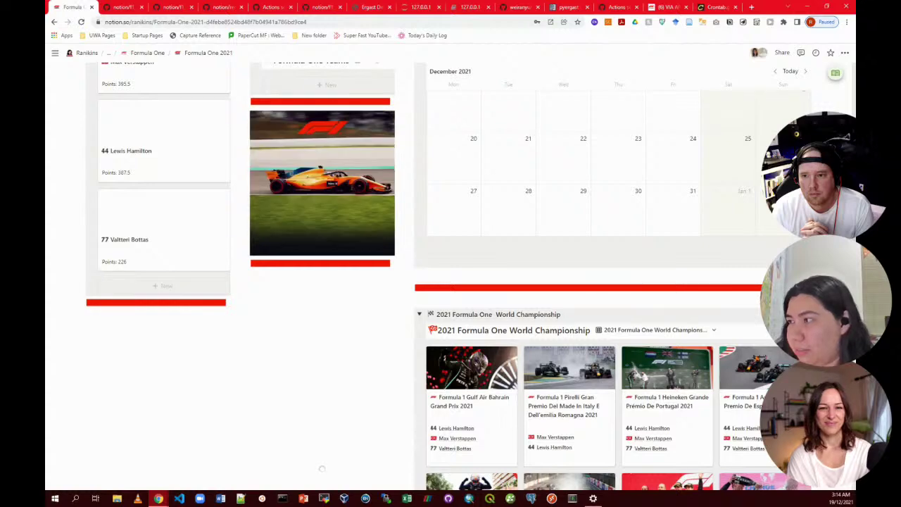
{"action": "scroll", "coordinate": [543, 324], "scroll_direction": "up", "scroll_amount": 4}
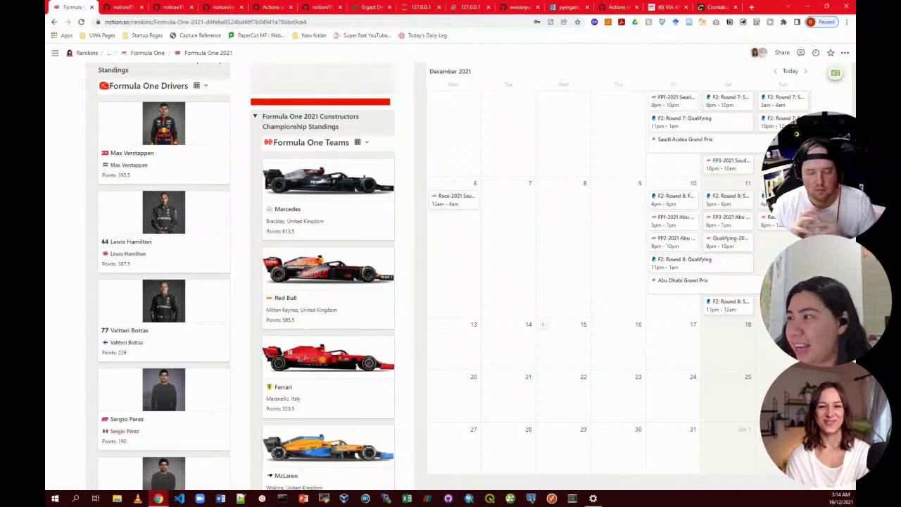
{"action": "scroll", "coordinate": [450, 281], "scroll_direction": "down", "scroll_amount": 10}
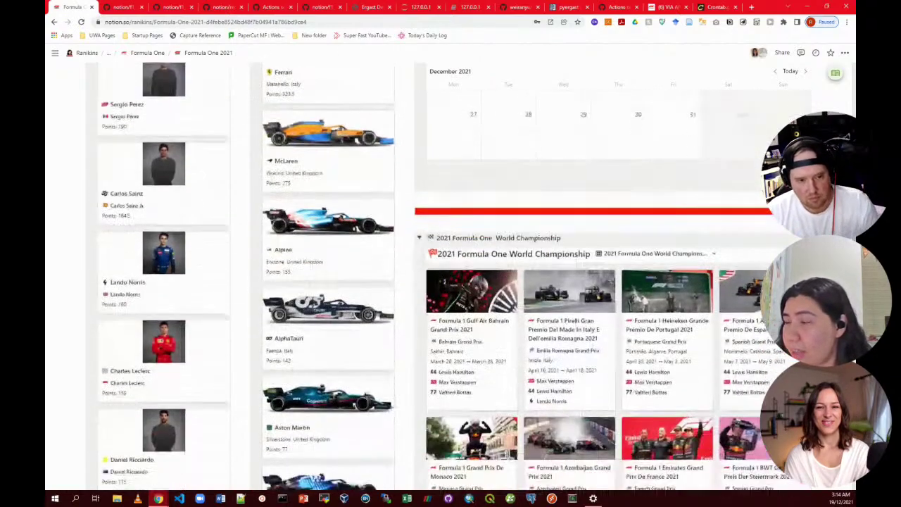
{"action": "scroll", "coordinate": [450, 281], "scroll_direction": "up", "scroll_amount": 5}
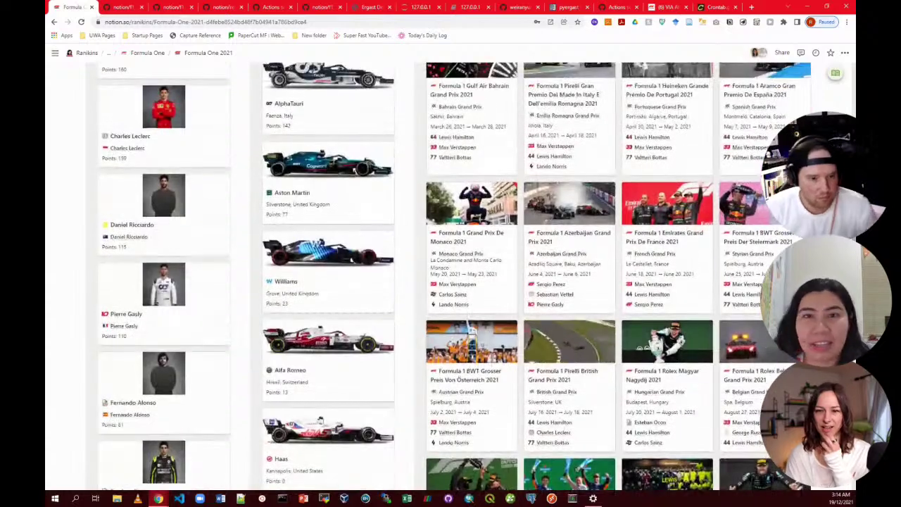
{"action": "scroll", "coordinate": [451, 281], "scroll_direction": "up", "scroll_amount": 5}
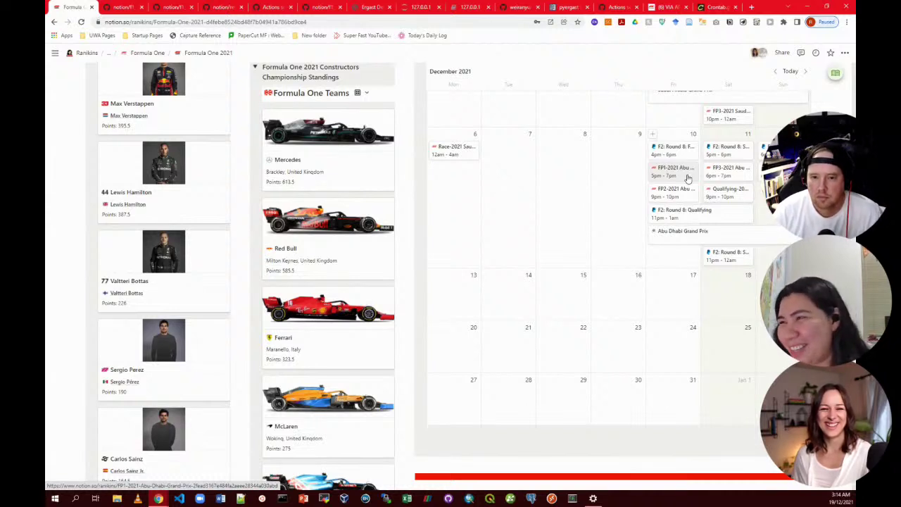
Look through the race cards in the 2021 Formula One World Championship gallery.
{"action": "scroll", "coordinate": [687, 178], "scroll_direction": "down", "scroll_amount": 3}
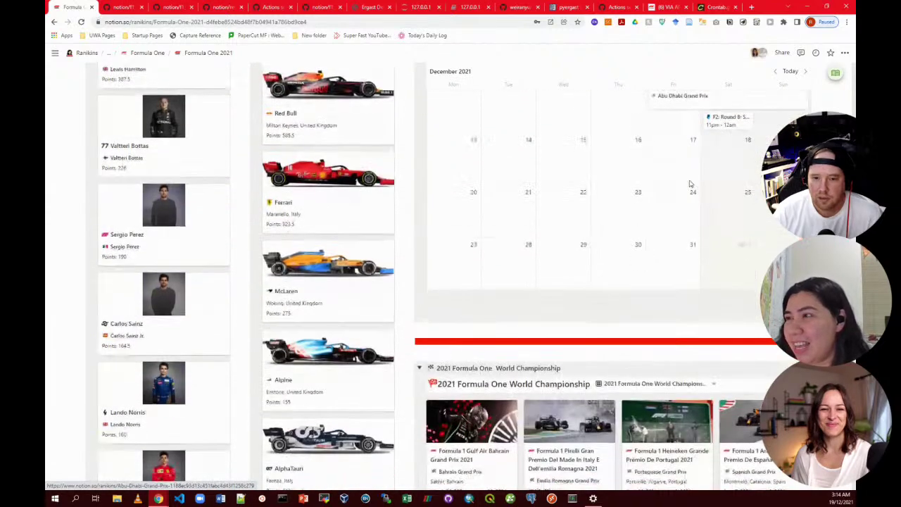
{"action": "scroll", "coordinate": [689, 183], "scroll_direction": "down", "scroll_amount": 1}
{"action": "scroll", "coordinate": [690, 183], "scroll_direction": "down", "scroll_amount": 1}
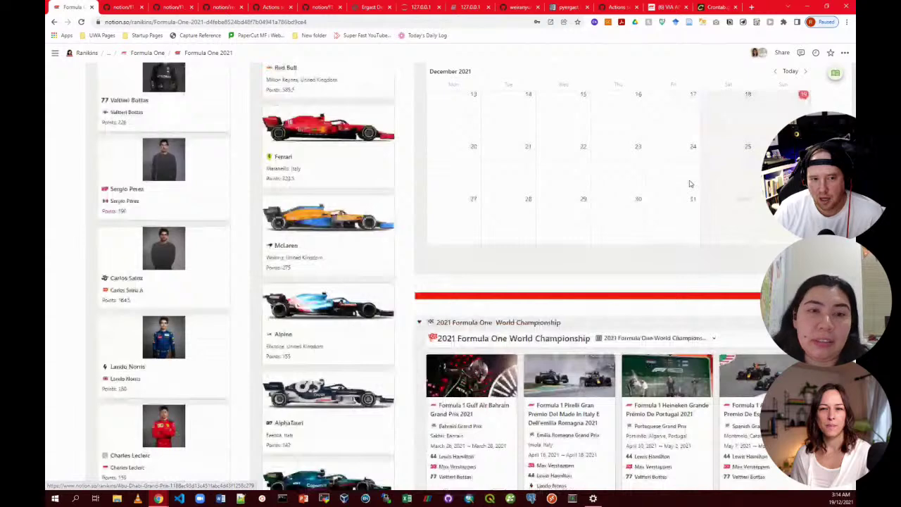
{"action": "scroll", "coordinate": [690, 183], "scroll_direction": "down", "scroll_amount": 5}
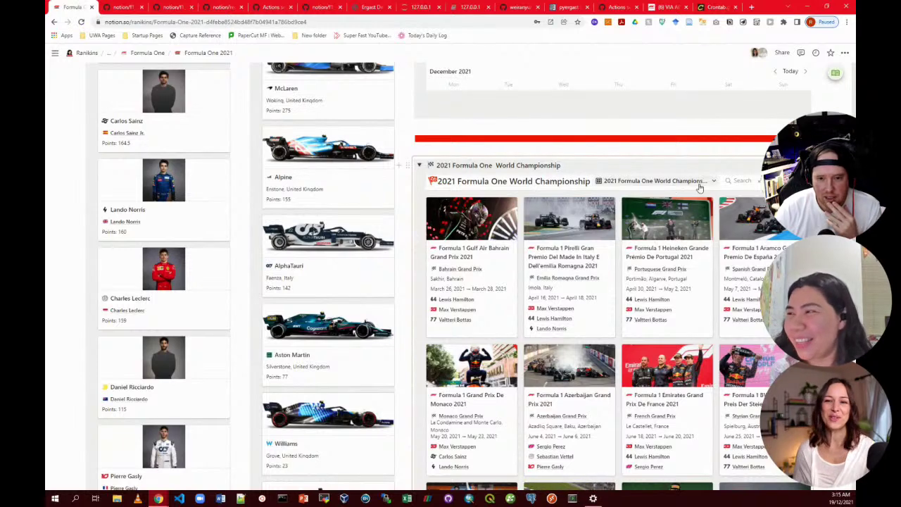
{"action": "scroll", "coordinate": [684, 224], "scroll_direction": "down", "scroll_amount": 2}
{"action": "scroll", "coordinate": [684, 228], "scroll_direction": "down", "scroll_amount": 3}
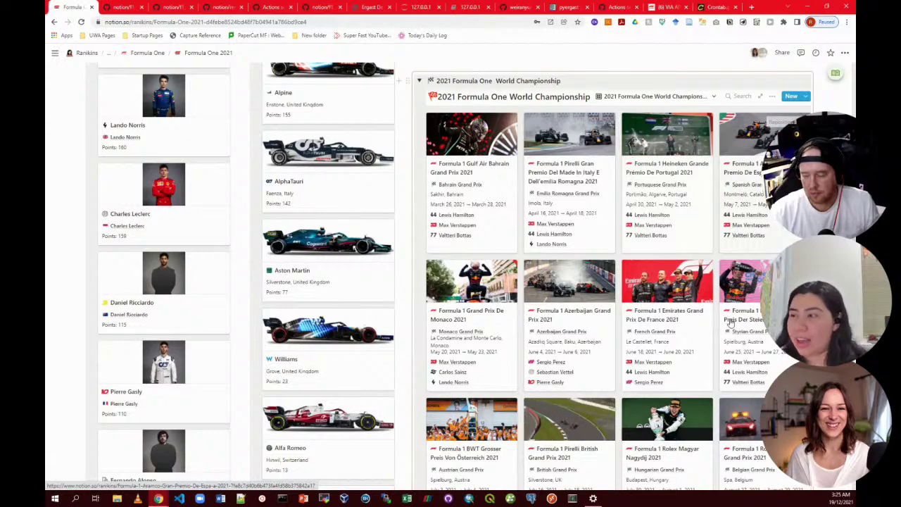
{"action": "scroll", "coordinate": [712, 338], "scroll_direction": "down", "scroll_amount": 5}
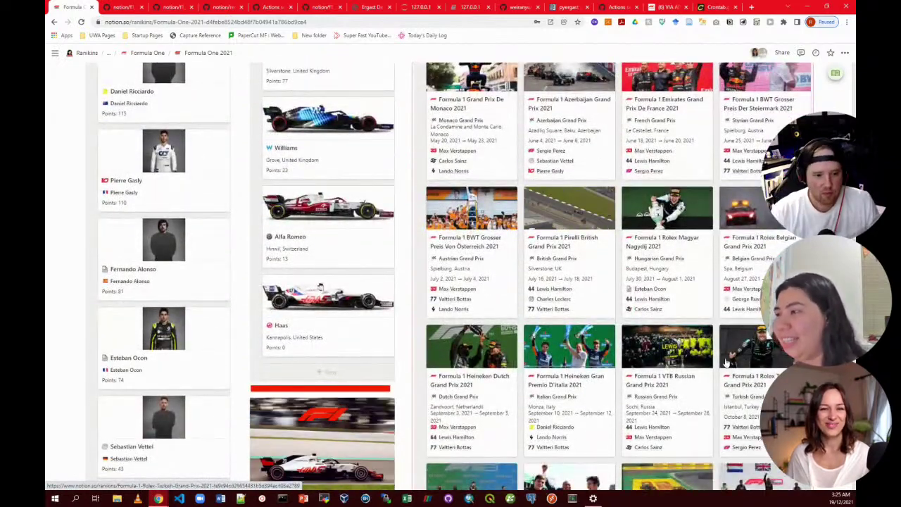
{"action": "scroll", "coordinate": [683, 295], "scroll_direction": "up", "scroll_amount": 2}
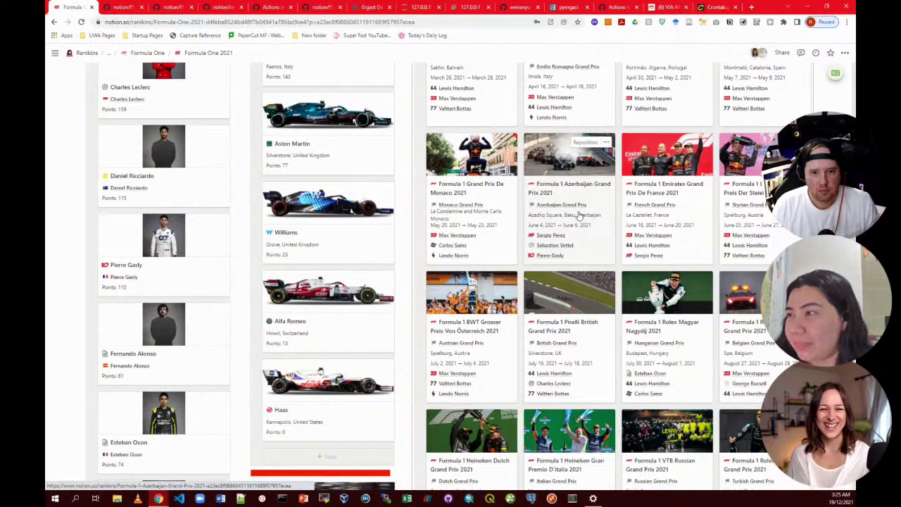
Open the Formula 1 Azerbaijan Grand Prix 2021 entry as a full page and review its event and circuit properties.
{"action": "left_click", "coordinate": [578, 214]}
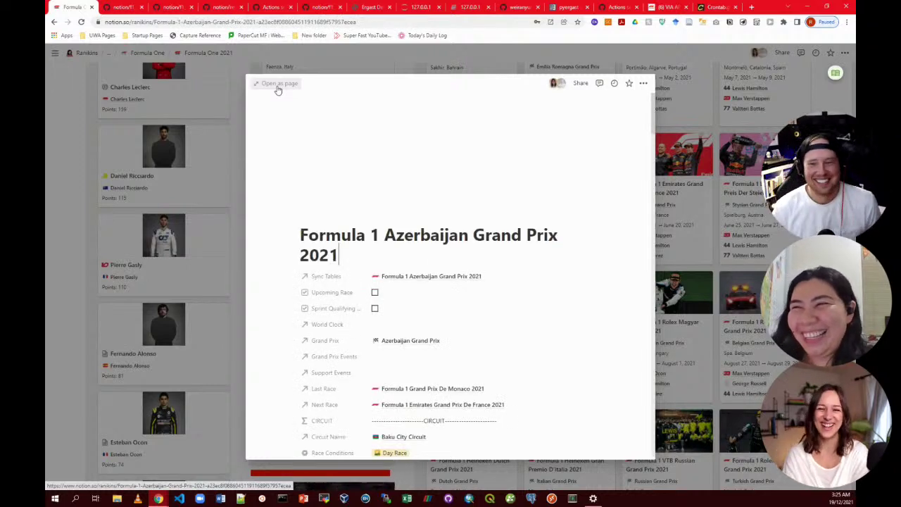
{"action": "left_click", "coordinate": [278, 85]}
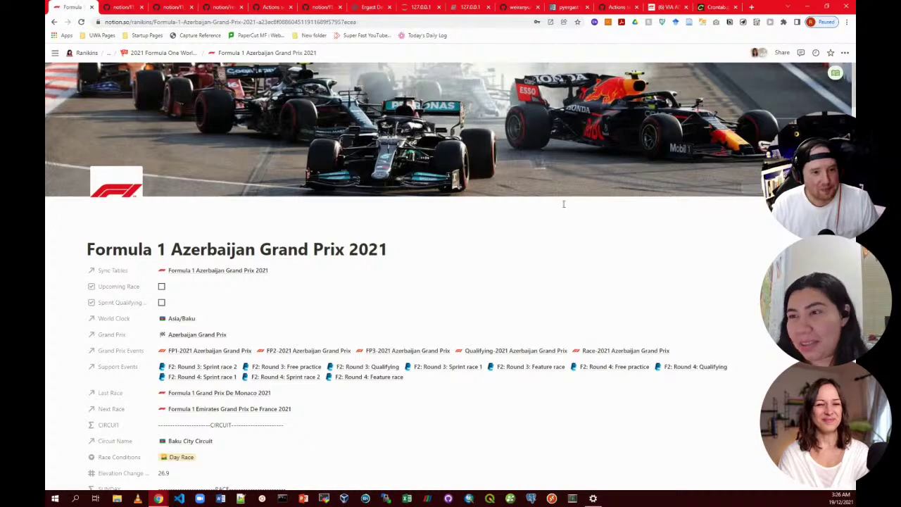
{"action": "scroll", "coordinate": [519, 232], "scroll_direction": "down", "scroll_amount": 1}
{"action": "scroll", "coordinate": [519, 232], "scroll_direction": "down", "scroll_amount": 3}
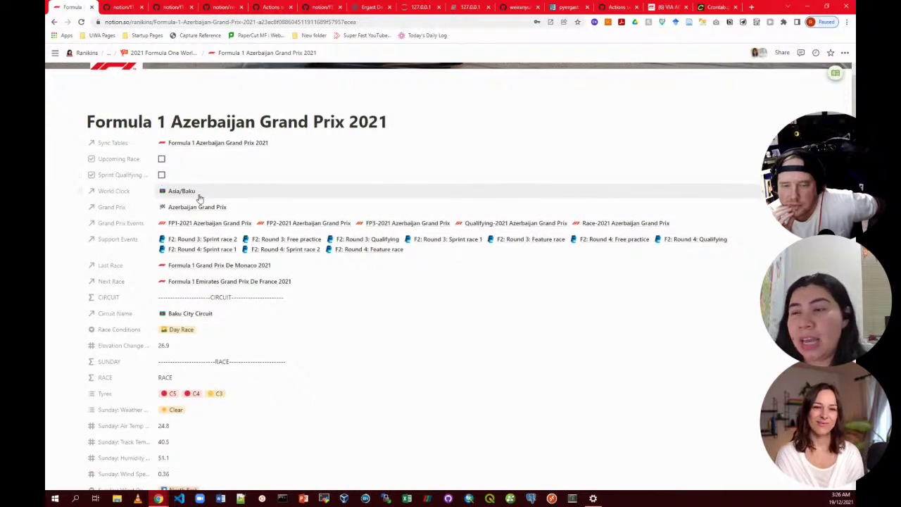
{"action": "scroll", "coordinate": [201, 199], "scroll_direction": "down", "scroll_amount": 3}
{"action": "scroll", "coordinate": [181, 75], "scroll_direction": "up", "scroll_amount": 1}
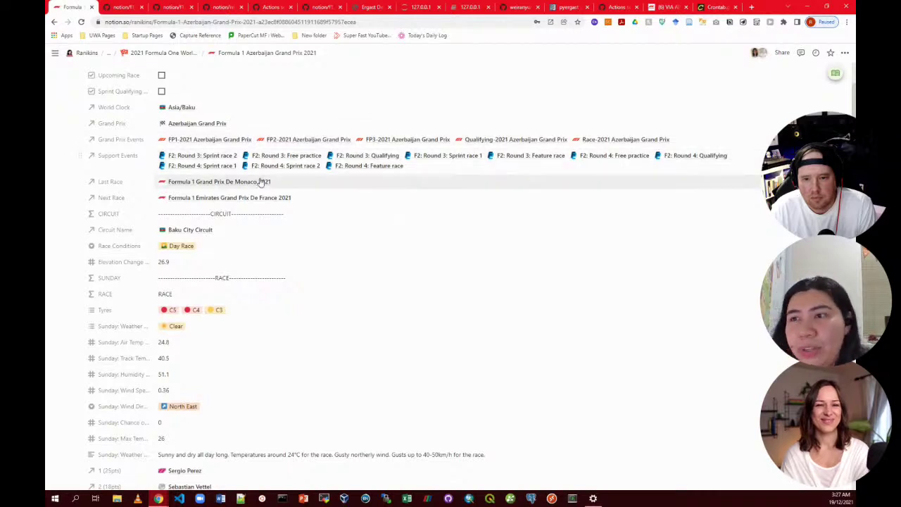
Examine the Azerbaijan Grand Prix's Sunday race properties, covering weather, points finishers, DNFs, fastest lap and fastest pitstop.
{"action": "scroll", "coordinate": [147, 183], "scroll_direction": "down", "scroll_amount": 1}
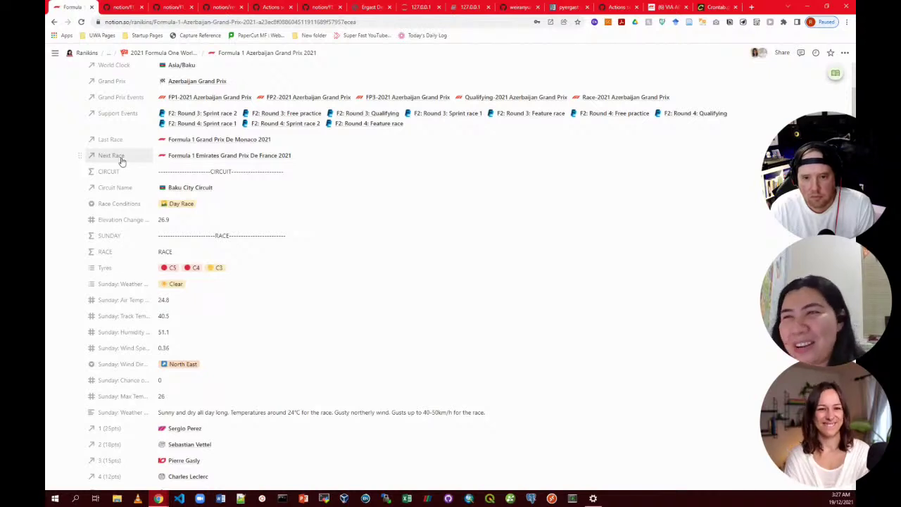
{"action": "scroll", "coordinate": [161, 182], "scroll_direction": "down", "scroll_amount": 2}
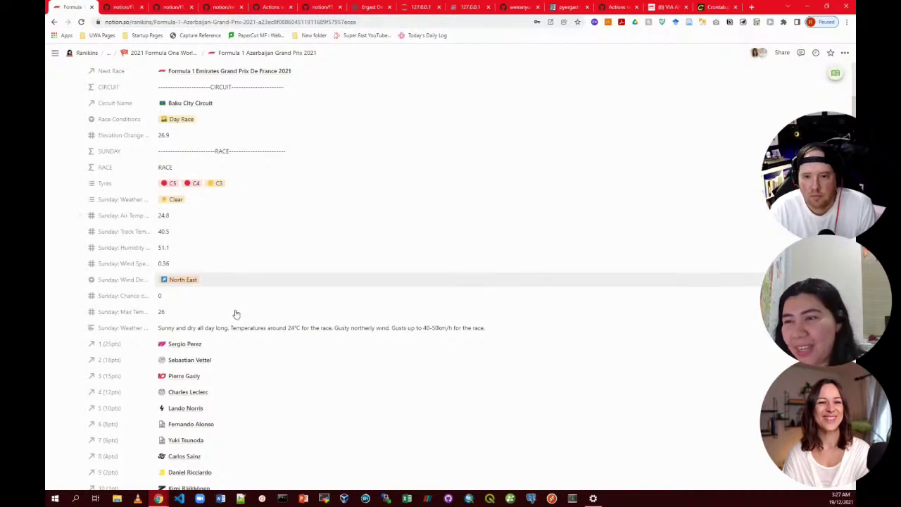
{"action": "scroll", "coordinate": [235, 312], "scroll_direction": "down", "scroll_amount": 1}
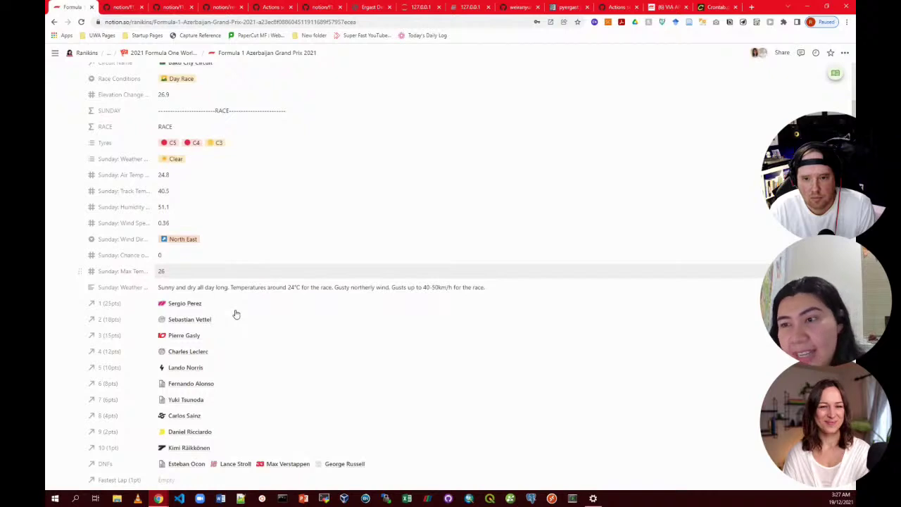
{"action": "scroll", "coordinate": [236, 314], "scroll_direction": "down", "scroll_amount": 2}
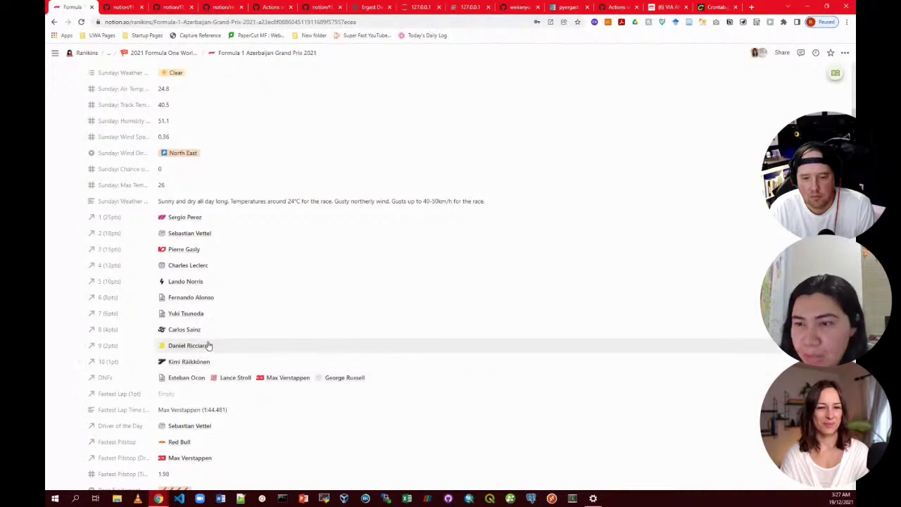
{"action": "scroll", "coordinate": [211, 334], "scroll_direction": "down", "scroll_amount": 2}
{"action": "scroll", "coordinate": [200, 308], "scroll_direction": "down", "scroll_amount": 2}
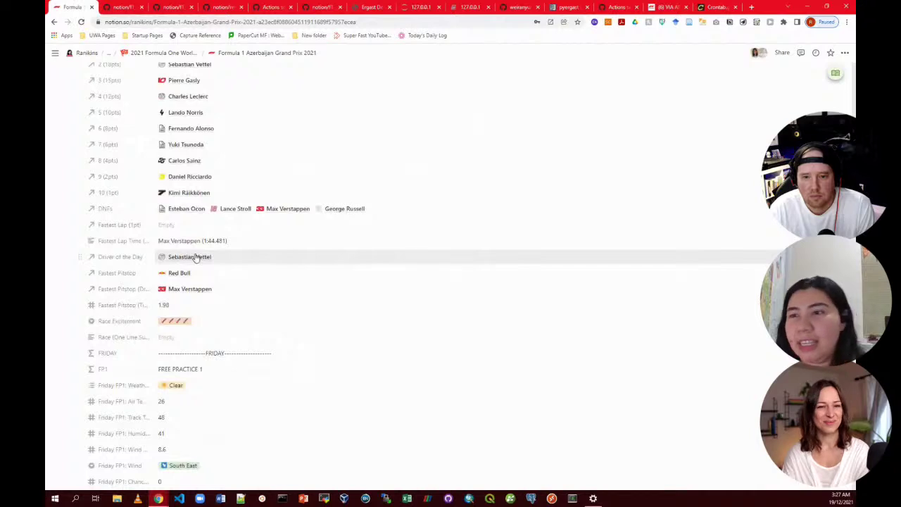
Look through the Azerbaijan Grand Prix's Friday practice, qualifying grid and Saturday Free Practice 3 properties.
{"action": "scroll", "coordinate": [194, 256], "scroll_direction": "down", "scroll_amount": 3}
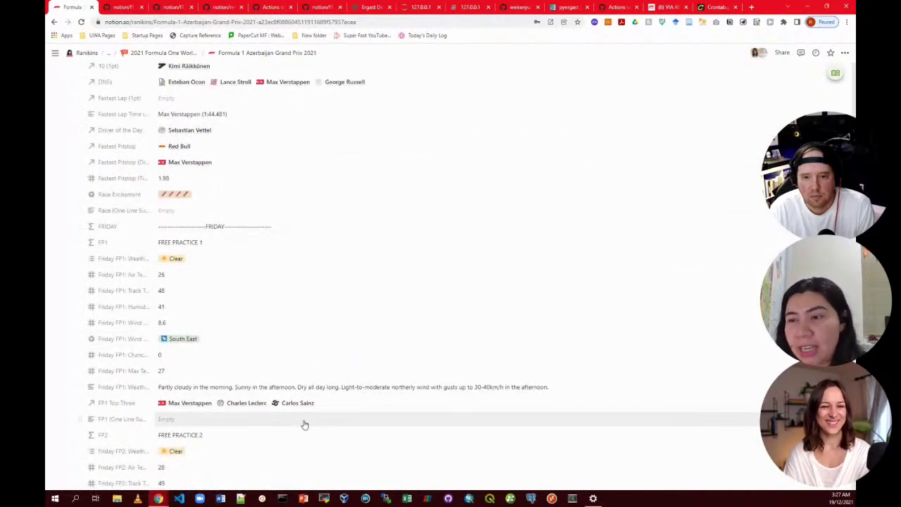
{"action": "scroll", "coordinate": [305, 424], "scroll_direction": "down", "scroll_amount": 6}
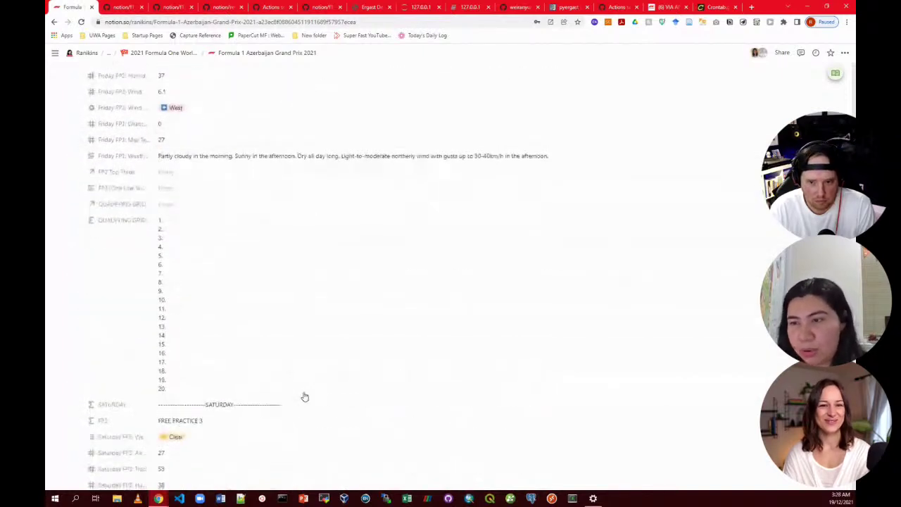
{"action": "scroll", "coordinate": [305, 397], "scroll_direction": "down", "scroll_amount": 3}
{"action": "scroll", "coordinate": [256, 279], "scroll_direction": "up", "scroll_amount": 1}
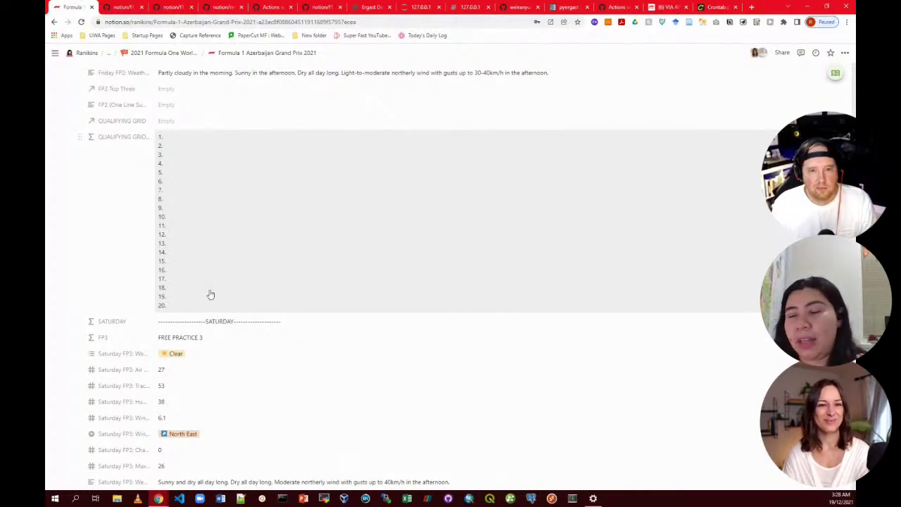
Review the Azerbaijan Grand Prix page's session, starting grid and tyre strategy properties, down to the race weekend dashboard.
{"action": "scroll", "coordinate": [210, 298], "scroll_direction": "down", "scroll_amount": 7}
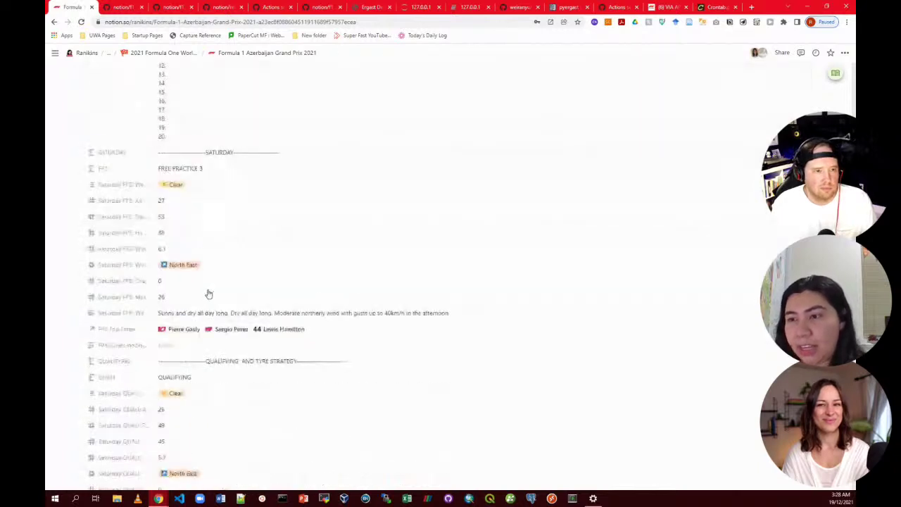
{"action": "scroll", "coordinate": [208, 289], "scroll_direction": "down", "scroll_amount": 4}
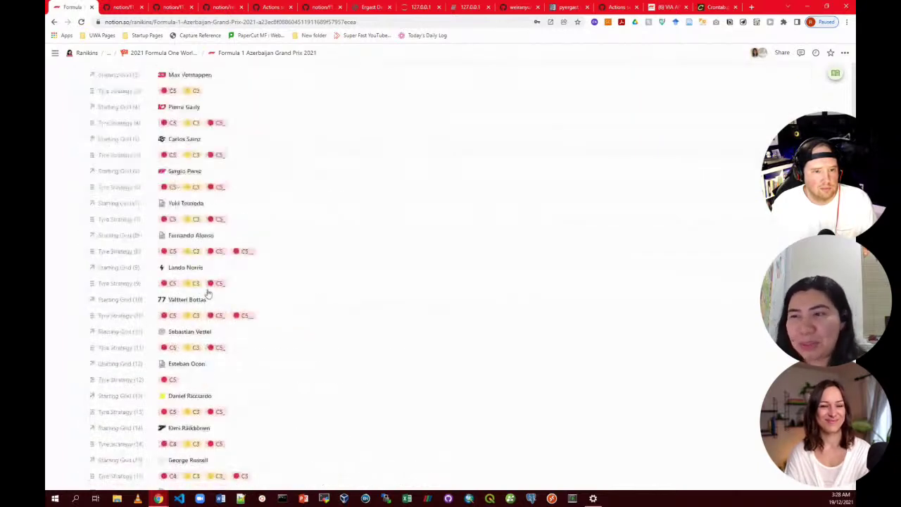
{"action": "scroll", "coordinate": [208, 294], "scroll_direction": "down", "scroll_amount": 13}
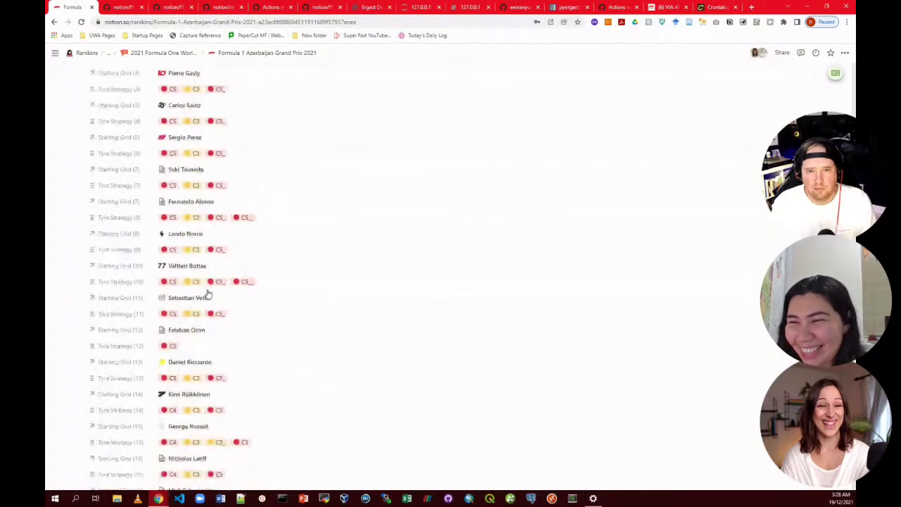
{"action": "scroll", "coordinate": [208, 295], "scroll_direction": "down", "scroll_amount": 3}
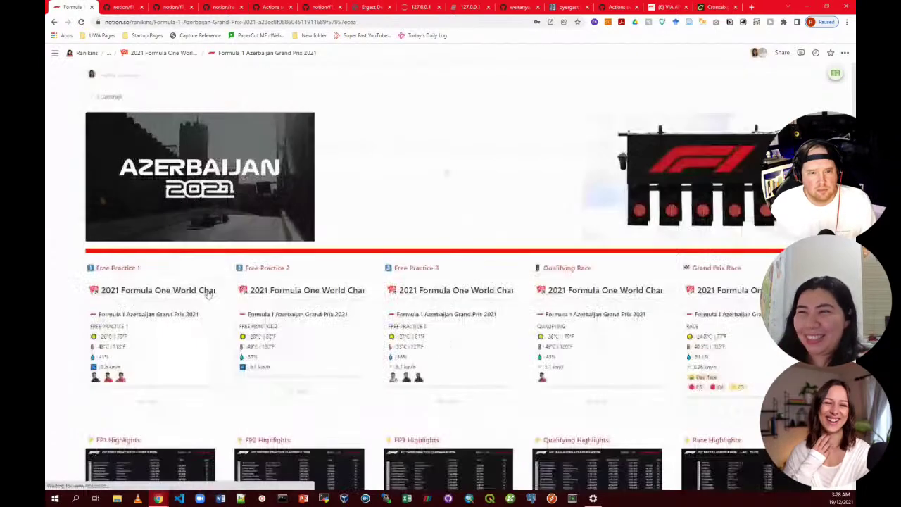
{"action": "scroll", "coordinate": [208, 294], "scroll_direction": "up", "scroll_amount": 2}
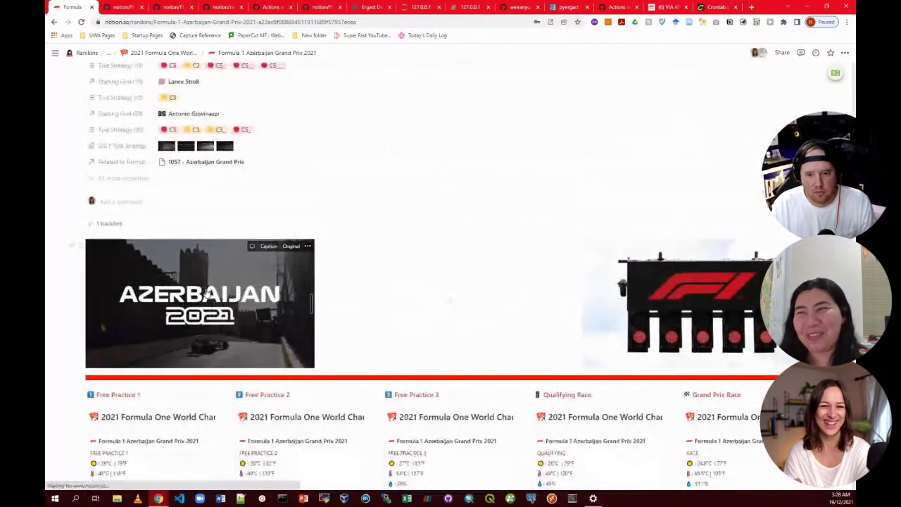
{"action": "scroll", "coordinate": [295, 232], "scroll_direction": "down", "scroll_amount": 2}
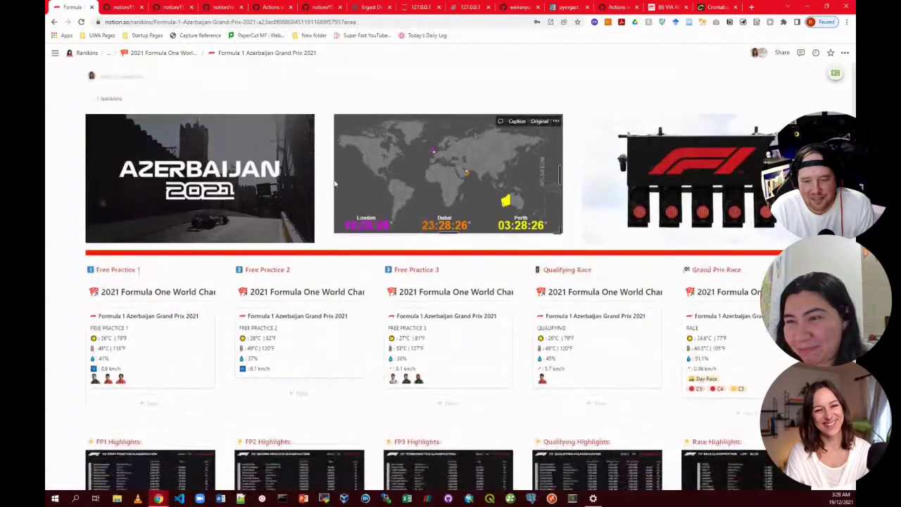
{"action": "scroll", "coordinate": [342, 176], "scroll_direction": "down", "scroll_amount": 2}
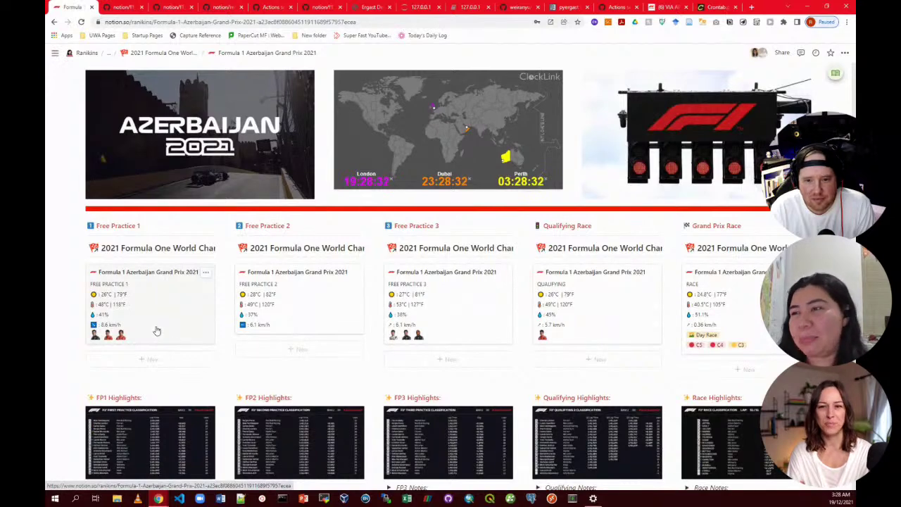
Expand the FP1 Notes toggle under the FP1 Highlights to view its contents, and collapse it again.
{"action": "scroll", "coordinate": [648, 360], "scroll_direction": "down", "scroll_amount": 3}
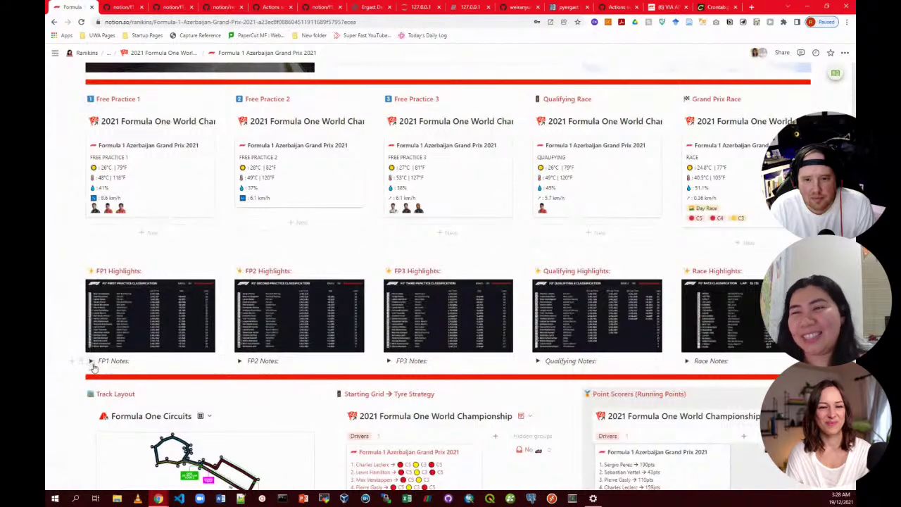
{"action": "left_click", "coordinate": [91, 360]}
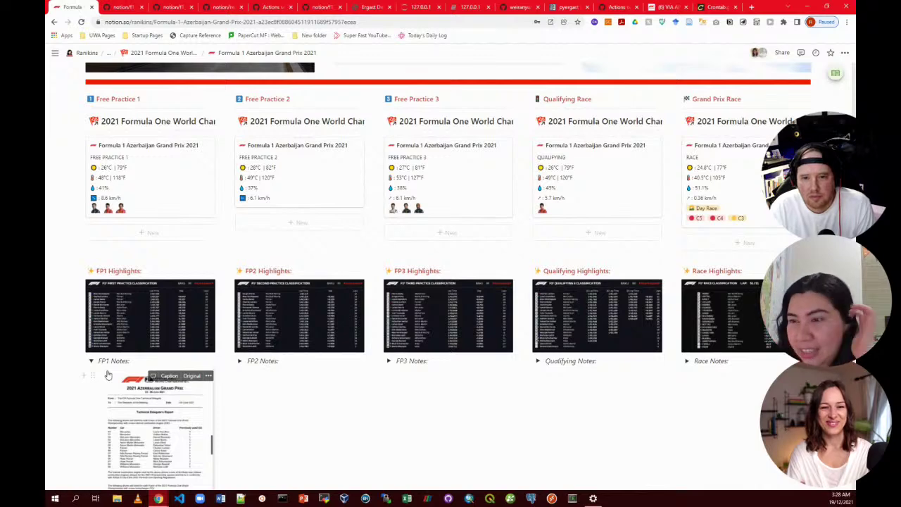
{"action": "left_click", "coordinate": [91, 360]}
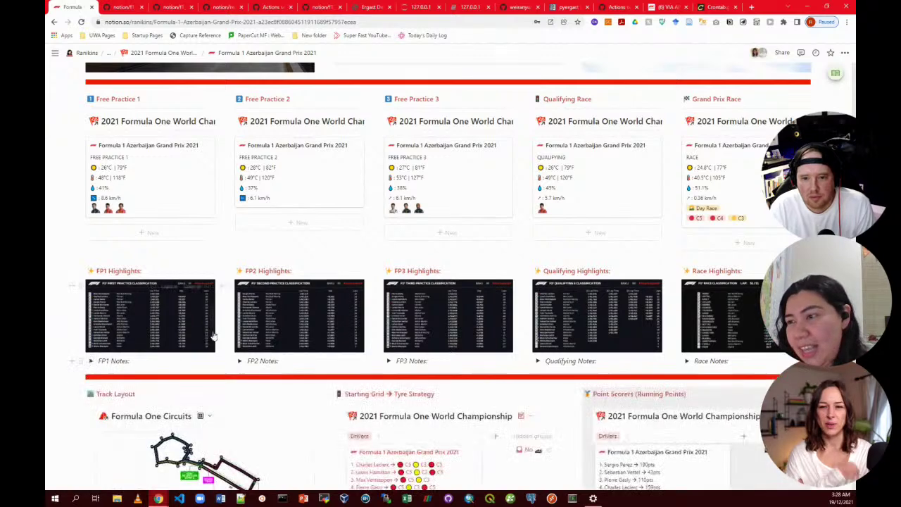
Expand the Race Prediction Data toggle below the track layout, look over the Baku City Circuit card, and collapse the toggle.
{"action": "scroll", "coordinate": [320, 272], "scroll_direction": "down", "scroll_amount": 4}
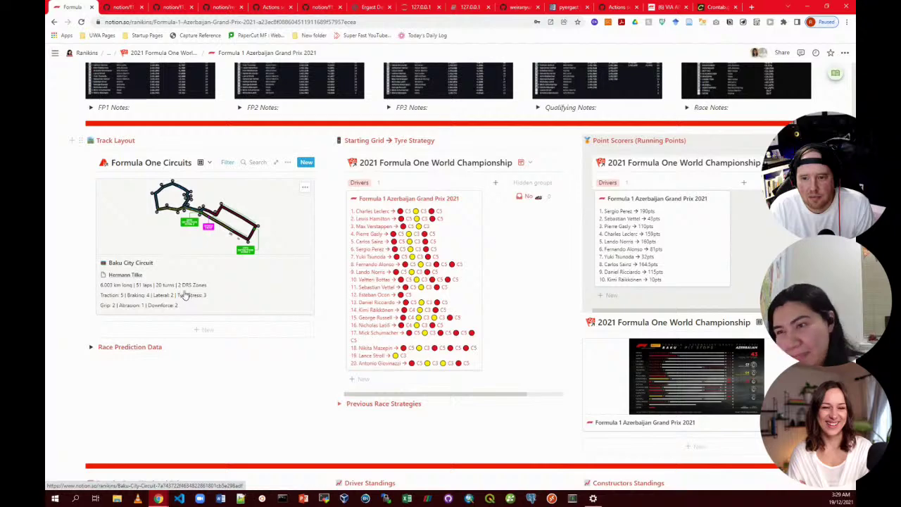
{"action": "left_click", "coordinate": [91, 348]}
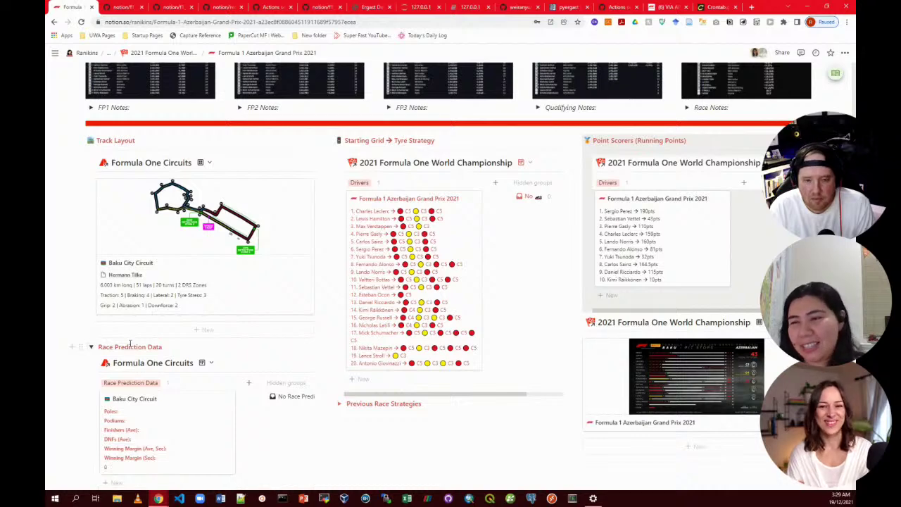
{"action": "scroll", "coordinate": [113, 347], "scroll_direction": "down", "scroll_amount": 2}
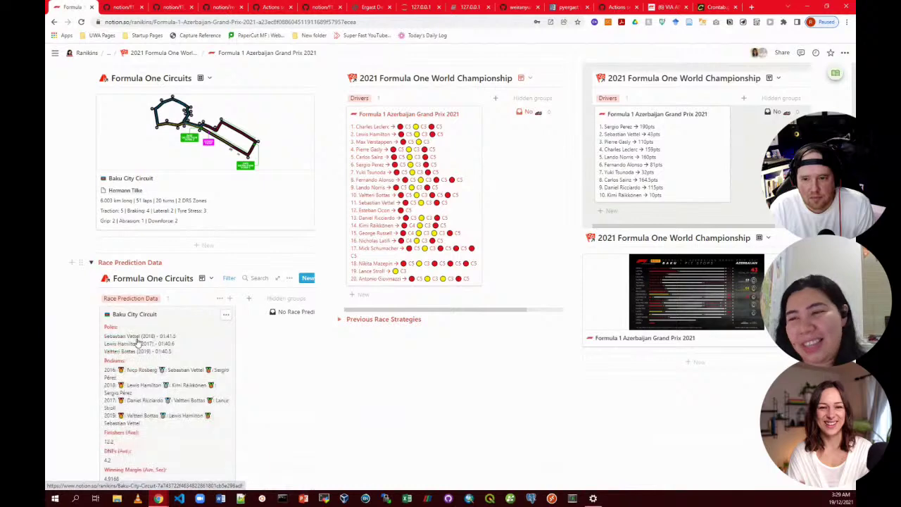
{"action": "scroll", "coordinate": [138, 341], "scroll_direction": "down", "scroll_amount": 2}
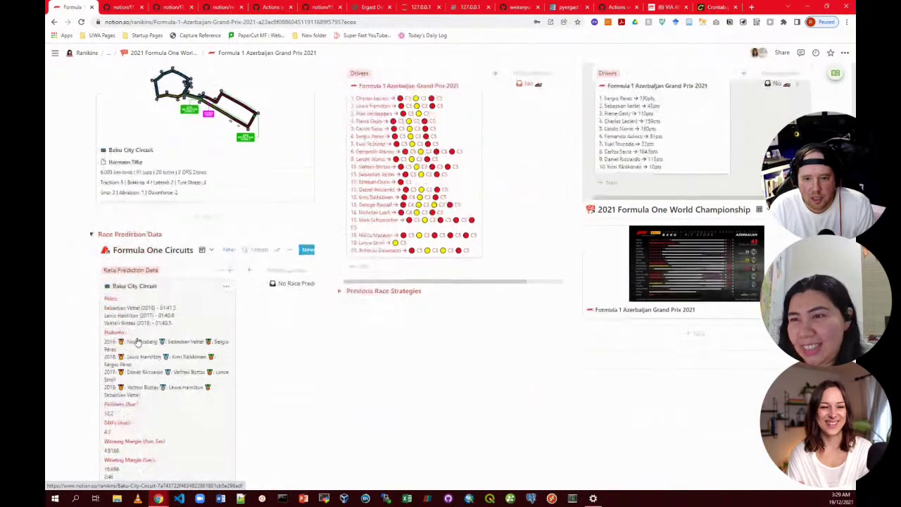
{"action": "left_click", "coordinate": [91, 178]}
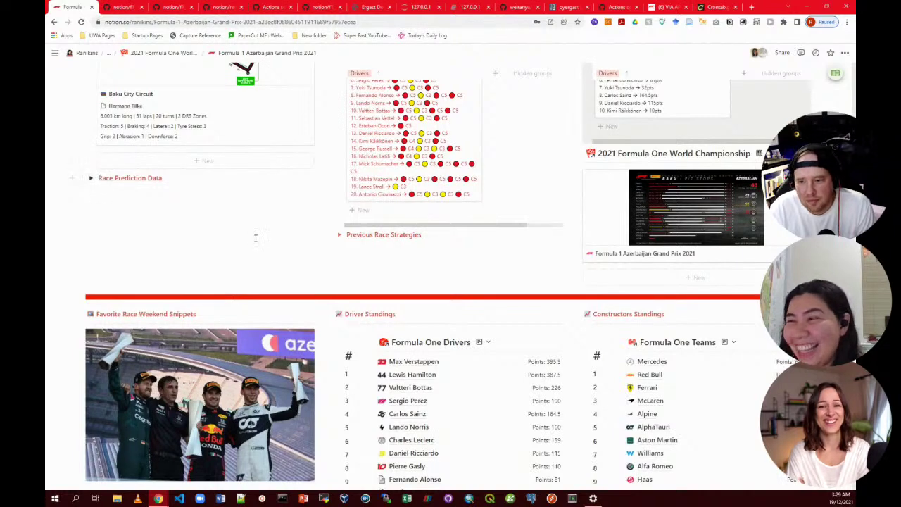
Look over the favorite race weekend snippets, driver standings and constructors standings, down to the Knowledge Hub.
{"action": "scroll", "coordinate": [294, 269], "scroll_direction": "down", "scroll_amount": 1}
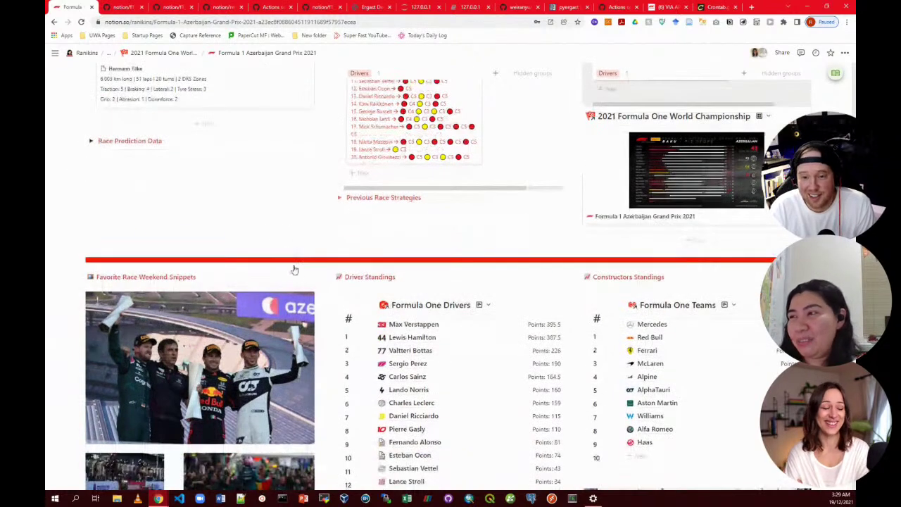
{"action": "scroll", "coordinate": [294, 270], "scroll_direction": "down", "scroll_amount": 1}
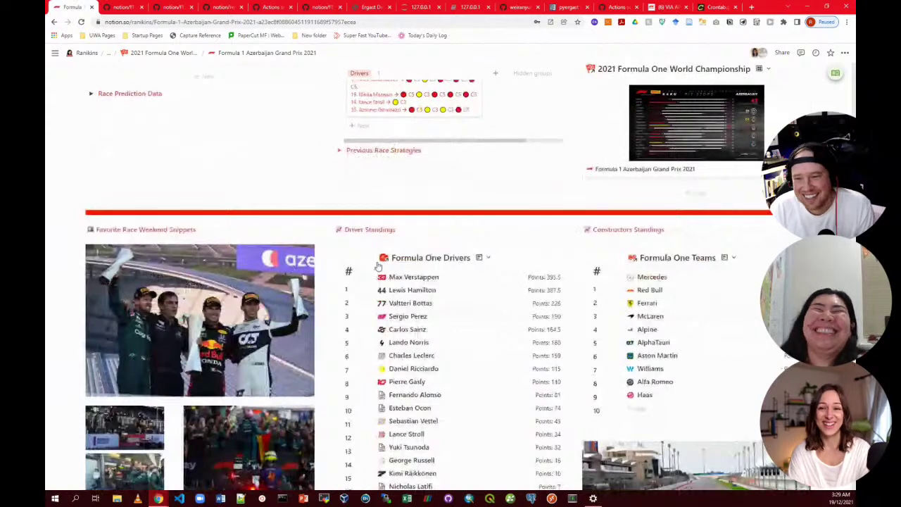
{"action": "scroll", "coordinate": [377, 266], "scroll_direction": "down", "scroll_amount": 2}
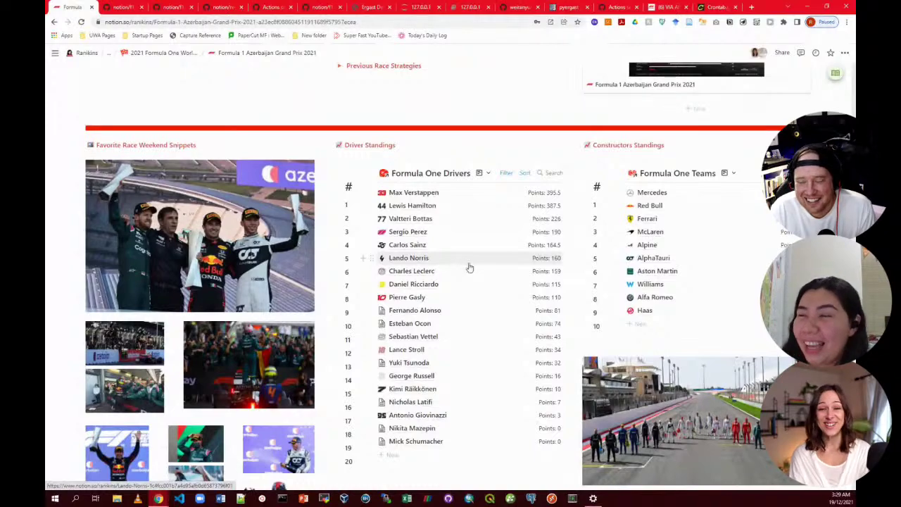
{"action": "scroll", "coordinate": [466, 266], "scroll_direction": "down", "scroll_amount": 3}
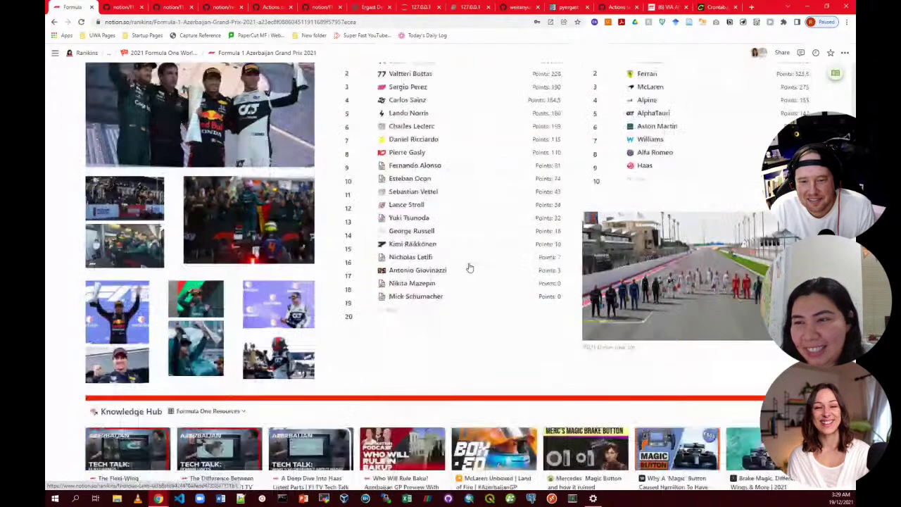
{"action": "scroll", "coordinate": [469, 268], "scroll_direction": "down", "scroll_amount": 3}
{"action": "scroll", "coordinate": [469, 263], "scroll_direction": "up", "scroll_amount": 2}
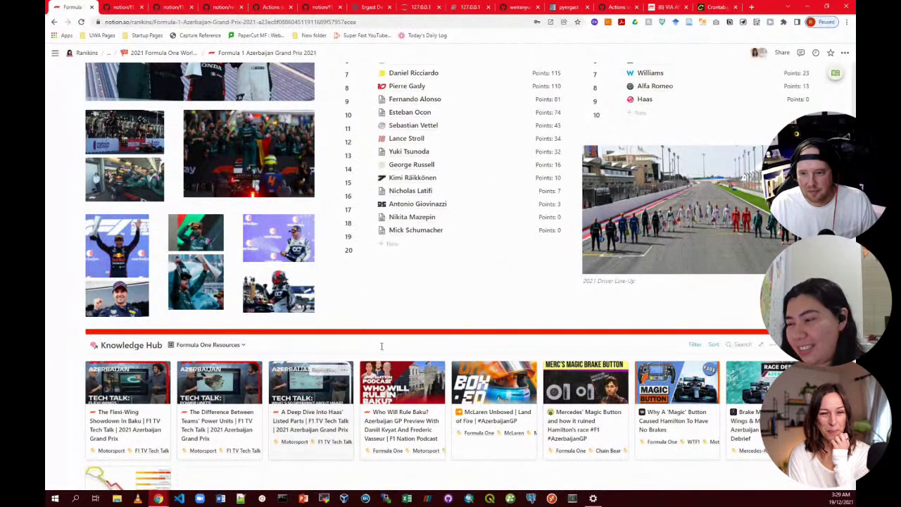
Inspect the filter applied to the Knowledge Hub's Formula One Resources view and close it without changes.
{"action": "scroll", "coordinate": [400, 347], "scroll_direction": "down", "scroll_amount": 1}
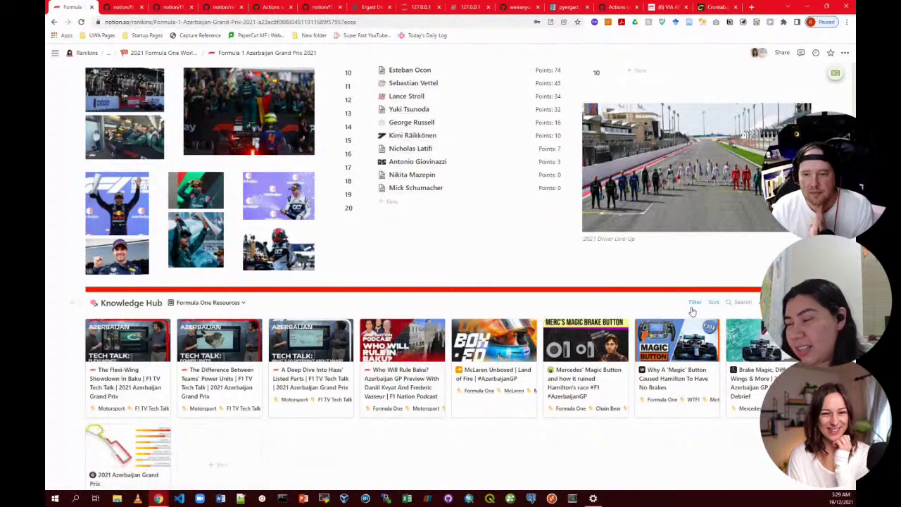
{"action": "left_click", "coordinate": [694, 305]}
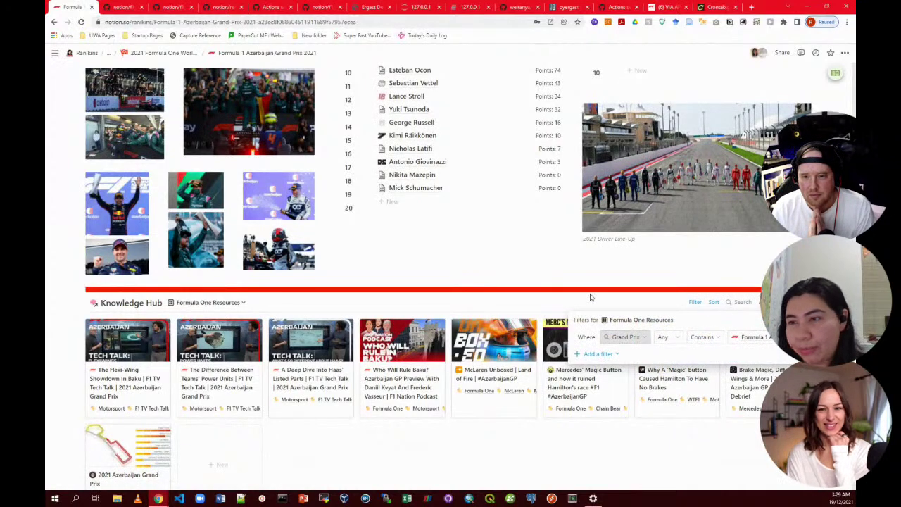
{"action": "left_click", "coordinate": [493, 307]}
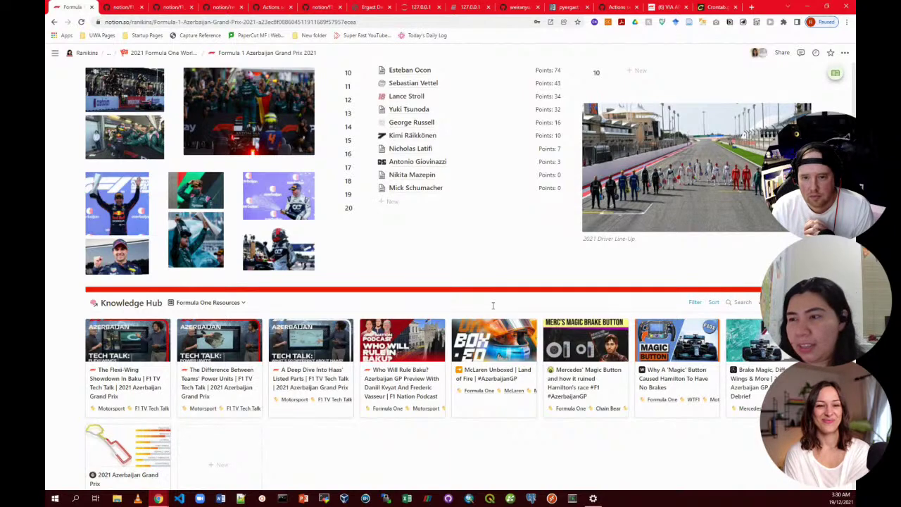
View the end of the race page below the Knowledge Hub, and return to the session highlights and track layout sections.
{"action": "scroll", "coordinate": [492, 305], "scroll_direction": "down", "scroll_amount": 1}
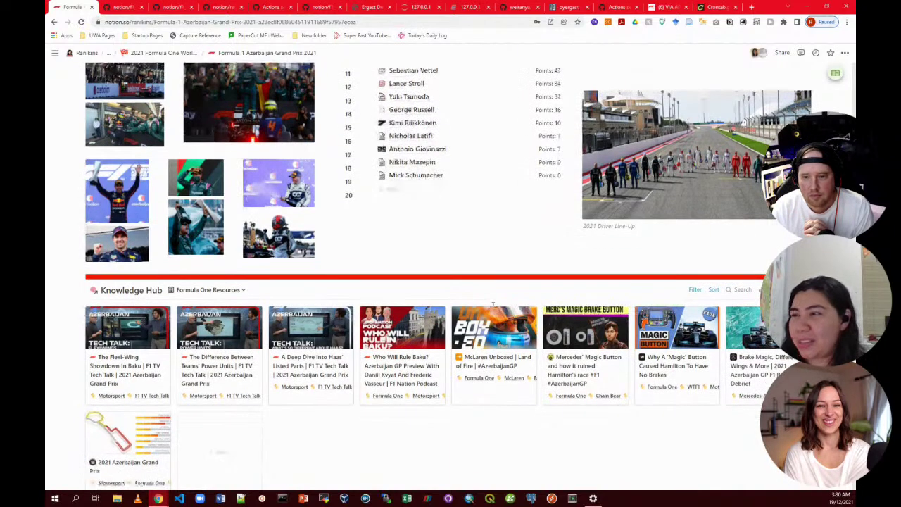
{"action": "scroll", "coordinate": [493, 304], "scroll_direction": "down", "scroll_amount": 2}
{"action": "scroll", "coordinate": [492, 305], "scroll_direction": "down", "scroll_amount": 1}
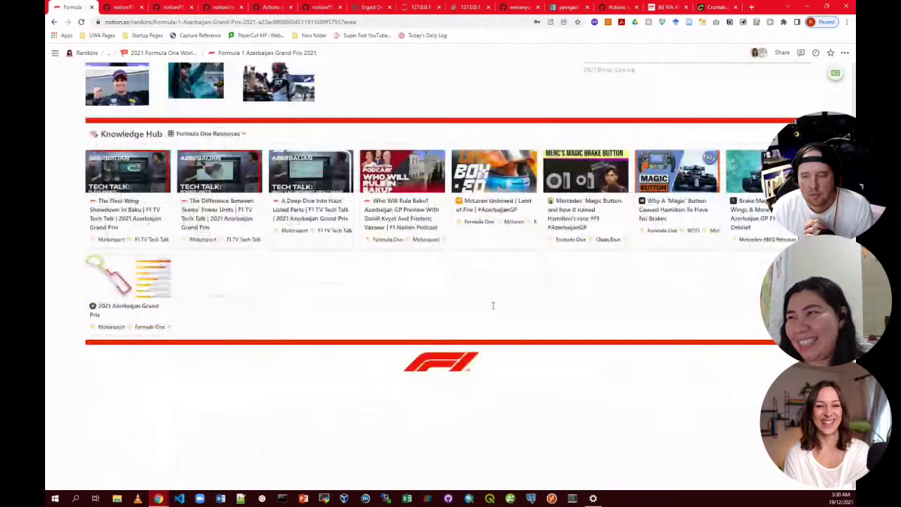
{"action": "scroll", "coordinate": [492, 305], "scroll_direction": "up", "scroll_amount": 5}
{"action": "scroll", "coordinate": [493, 305], "scroll_direction": "up", "scroll_amount": 5}
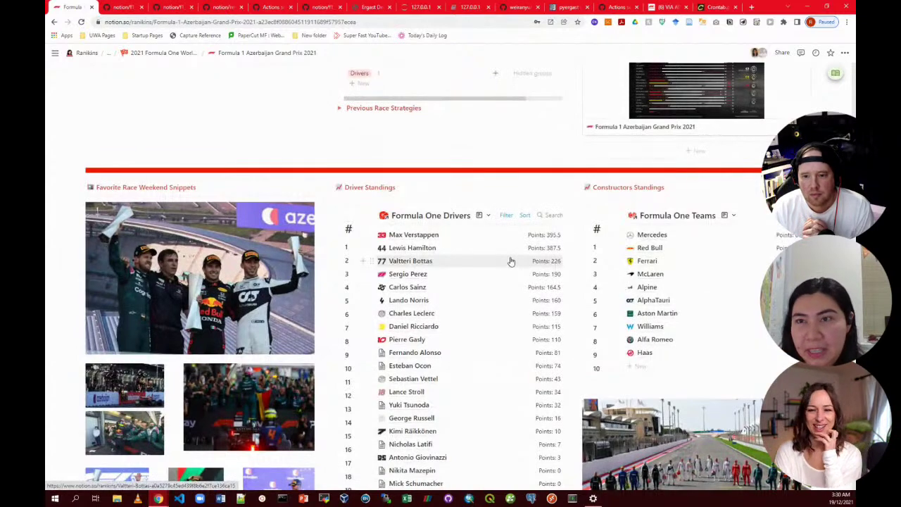
{"action": "scroll", "coordinate": [511, 262], "scroll_direction": "up", "scroll_amount": 6}
{"action": "scroll", "coordinate": [511, 258], "scroll_direction": "up", "scroll_amount": 5}
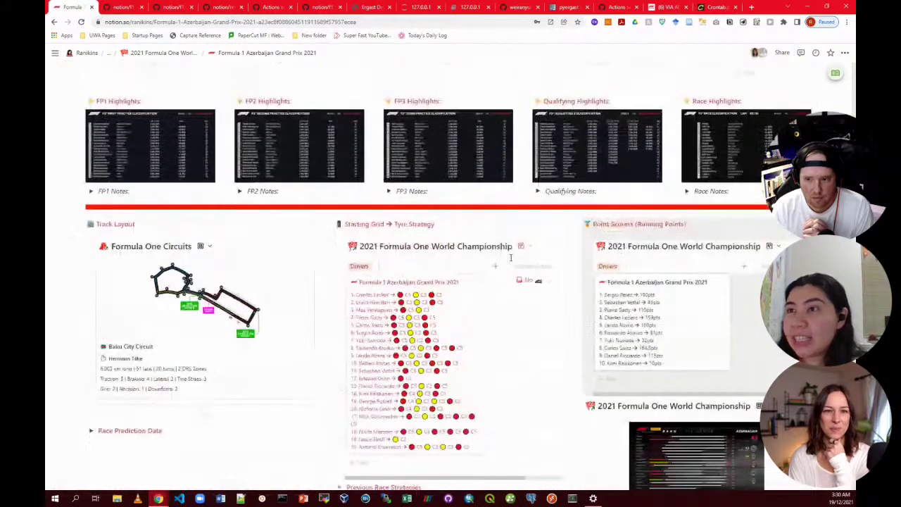
Examine the race page's properties again, covering starting grid, tyre strategy, practice weather, race results and circuit details.
{"action": "scroll", "coordinate": [511, 257], "scroll_direction": "down", "scroll_amount": 15}
{"action": "scroll", "coordinate": [437, 142], "scroll_direction": "up", "scroll_amount": 7}
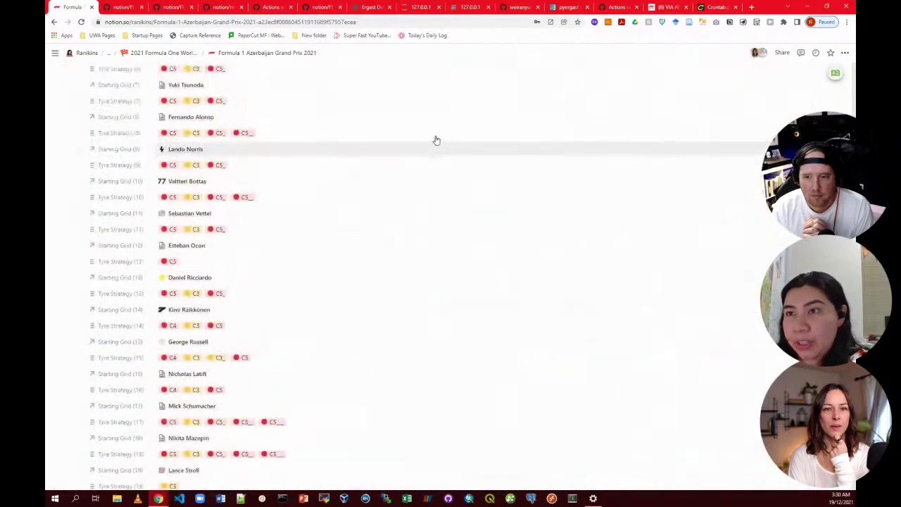
{"action": "scroll", "coordinate": [437, 140], "scroll_direction": "up", "scroll_amount": 5}
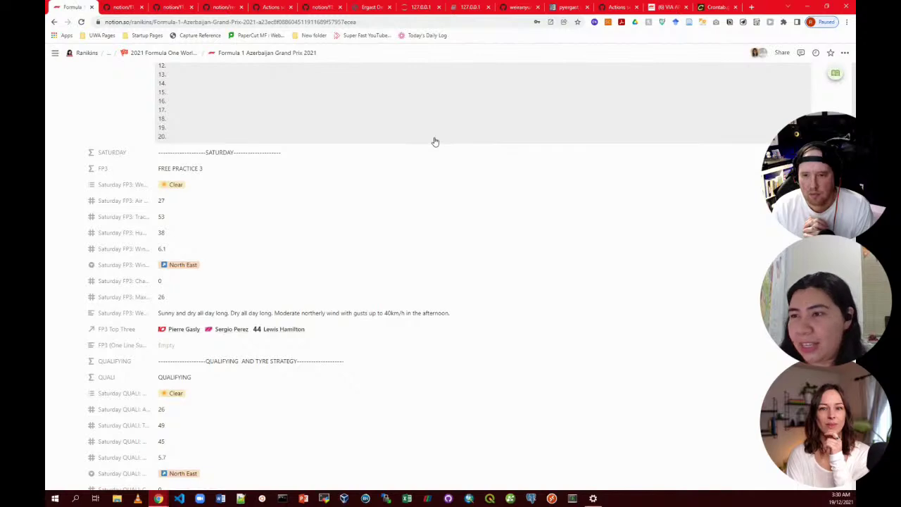
{"action": "scroll", "coordinate": [435, 141], "scroll_direction": "up", "scroll_amount": 4}
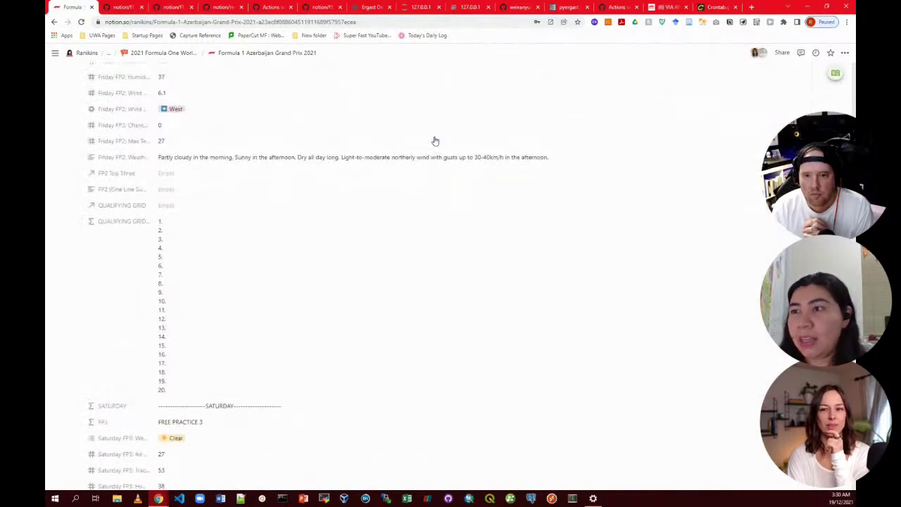
{"action": "scroll", "coordinate": [435, 142], "scroll_direction": "down", "scroll_amount": 7}
{"action": "scroll", "coordinate": [432, 156], "scroll_direction": "down", "scroll_amount": 4}
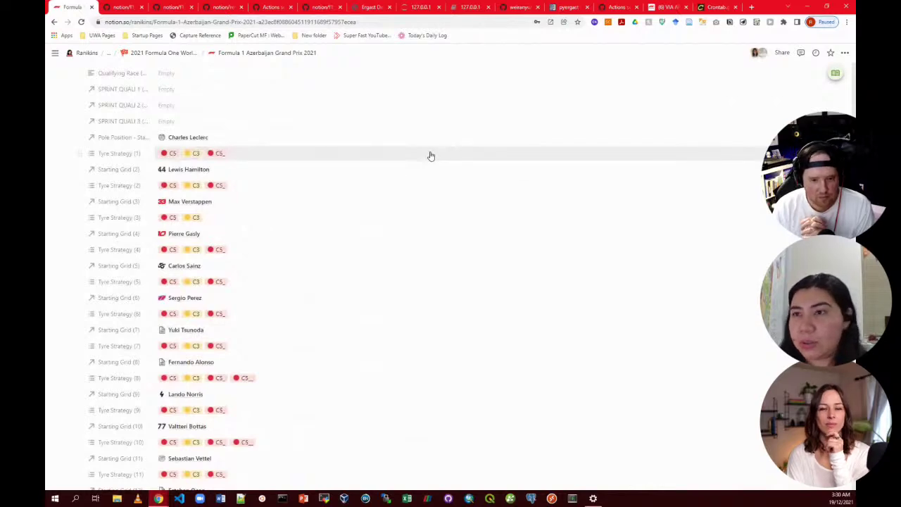
{"action": "scroll", "coordinate": [431, 156], "scroll_direction": "up", "scroll_amount": 10}
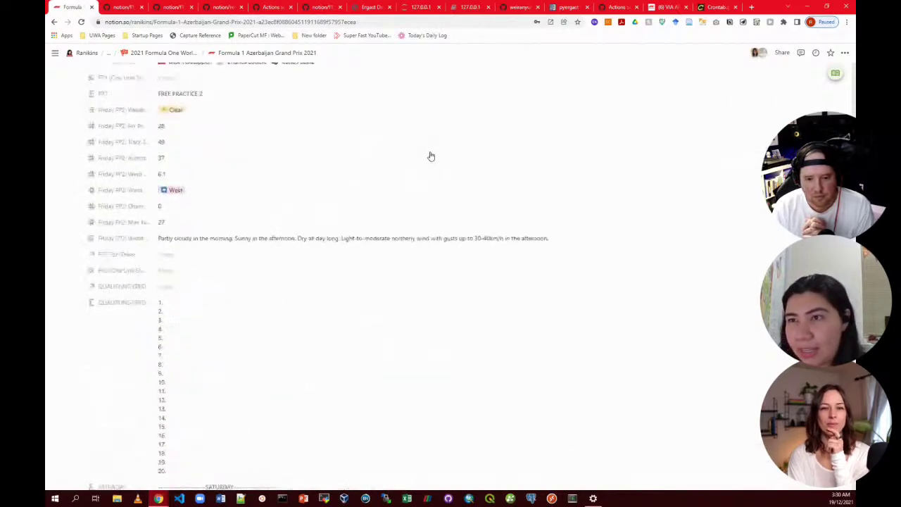
{"action": "scroll", "coordinate": [431, 155], "scroll_direction": "up", "scroll_amount": 12}
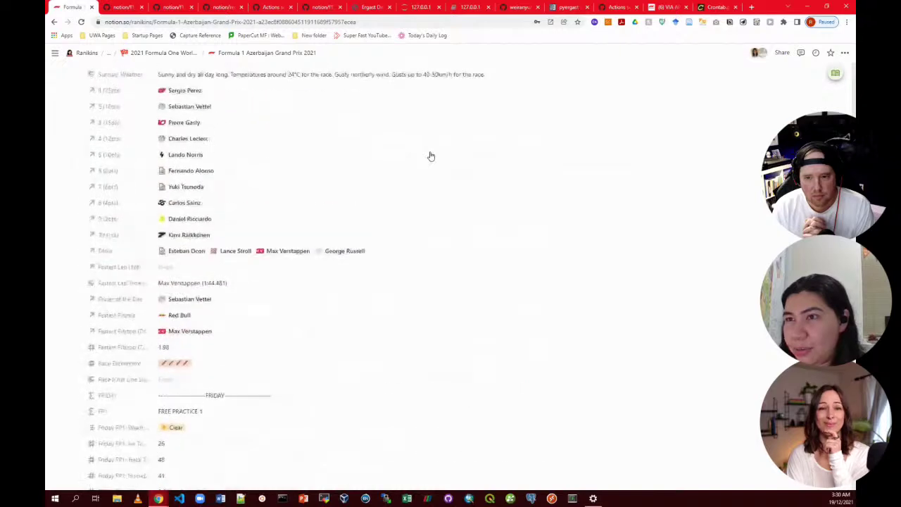
{"action": "scroll", "coordinate": [431, 156], "scroll_direction": "up", "scroll_amount": 5}
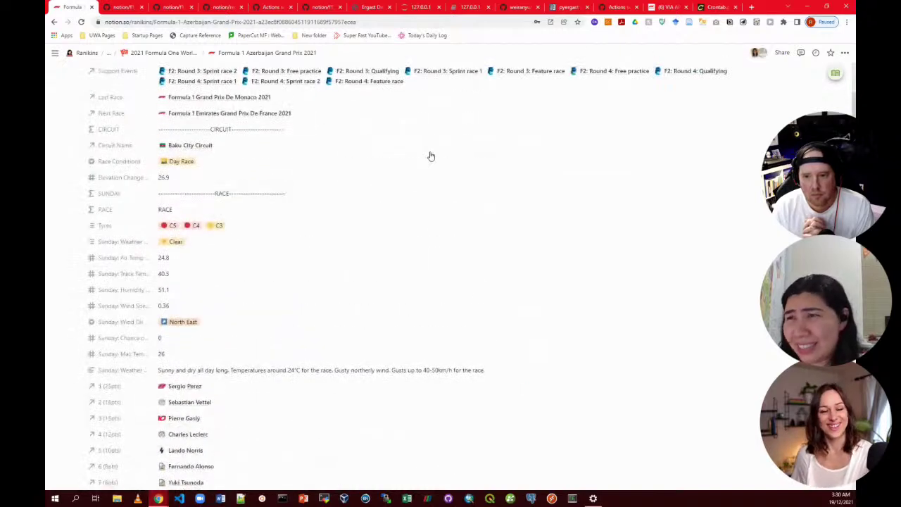
{"action": "scroll", "coordinate": [431, 156], "scroll_direction": "down", "scroll_amount": 15}
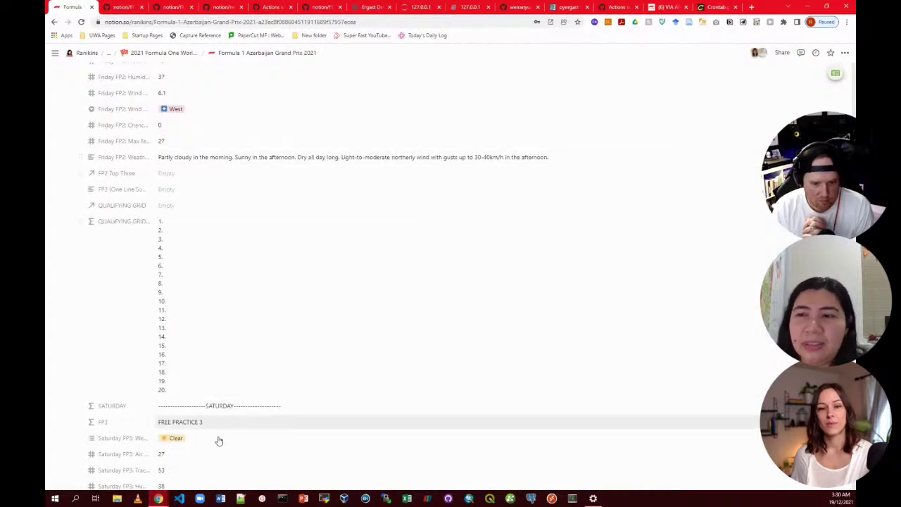
Inspect the weather options for Saturday FP3, close them without changes, and look over the practice and qualifying properties.
{"action": "left_click", "coordinate": [233, 432]}
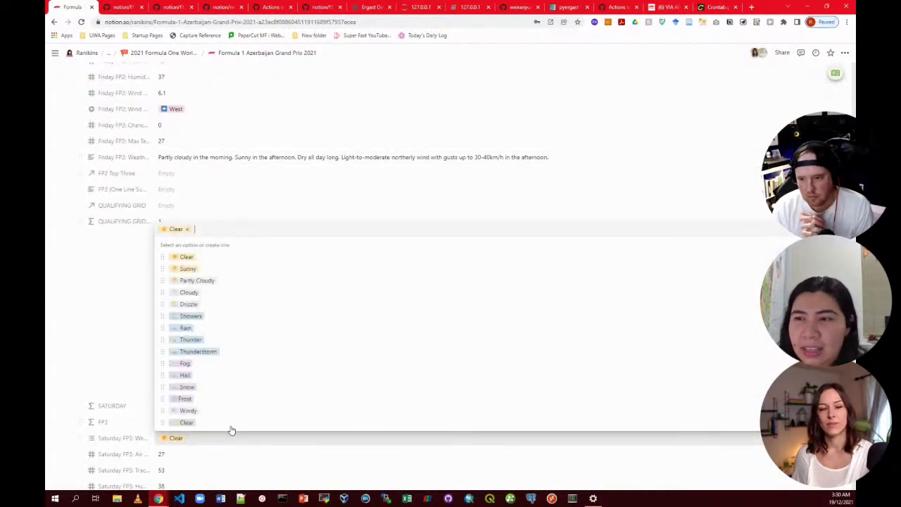
{"action": "left_click", "coordinate": [312, 460]}
{"action": "scroll", "coordinate": [312, 462], "scroll_direction": "down", "scroll_amount": 5}
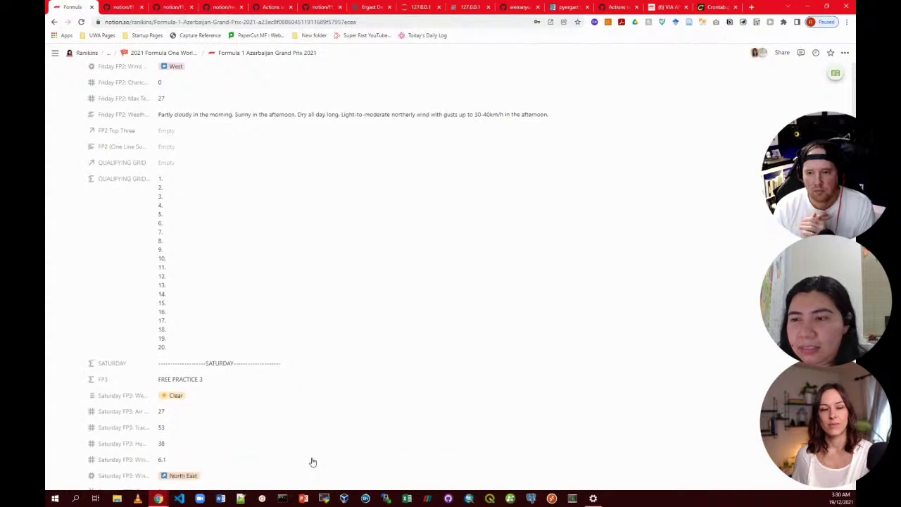
{"action": "scroll", "coordinate": [313, 462], "scroll_direction": "down", "scroll_amount": 3}
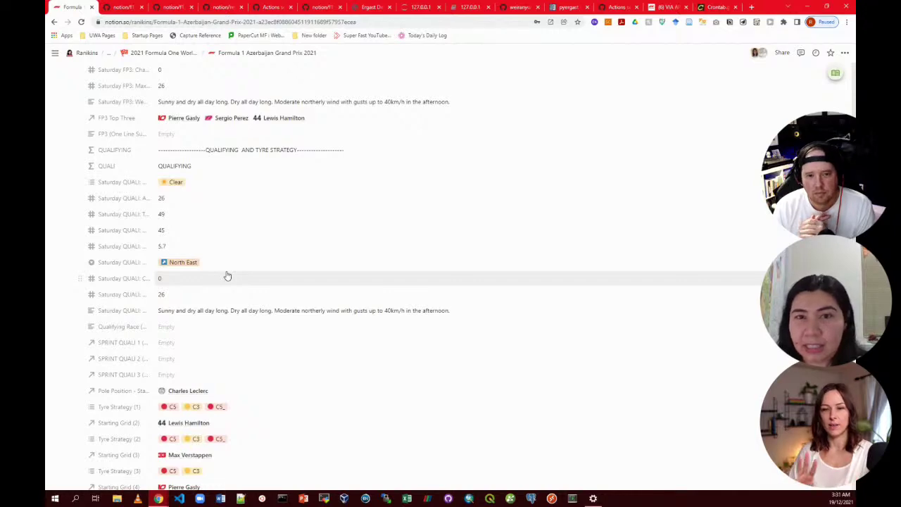
{"action": "scroll", "coordinate": [565, 253], "scroll_direction": "up", "scroll_amount": 10}
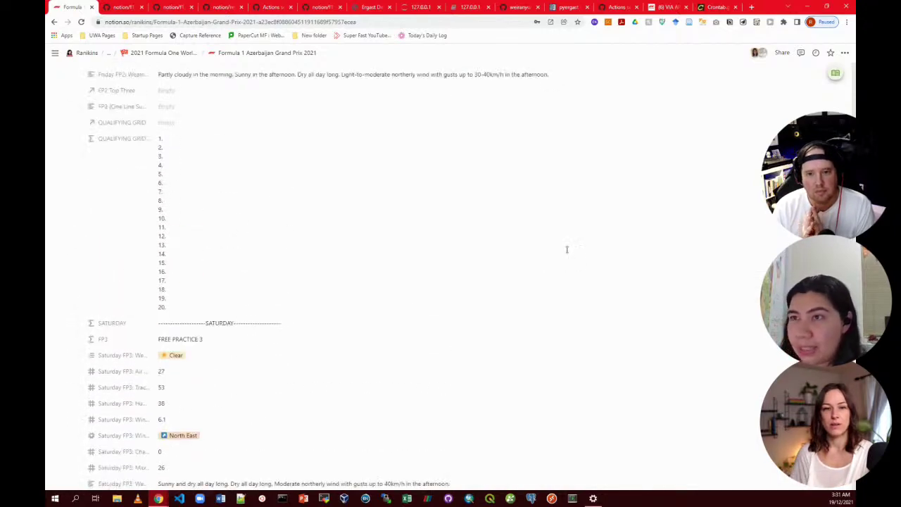
{"action": "scroll", "coordinate": [162, 59], "scroll_direction": "up", "scroll_amount": 6}
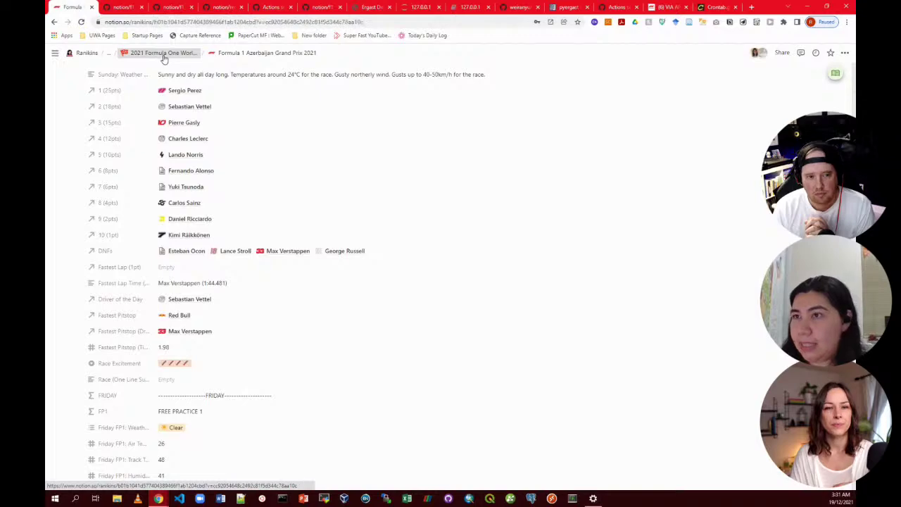
Open the Race Day template of the 2021 Formula One World Championship database for editing, as a full page.
{"action": "left_click", "coordinate": [164, 55]}
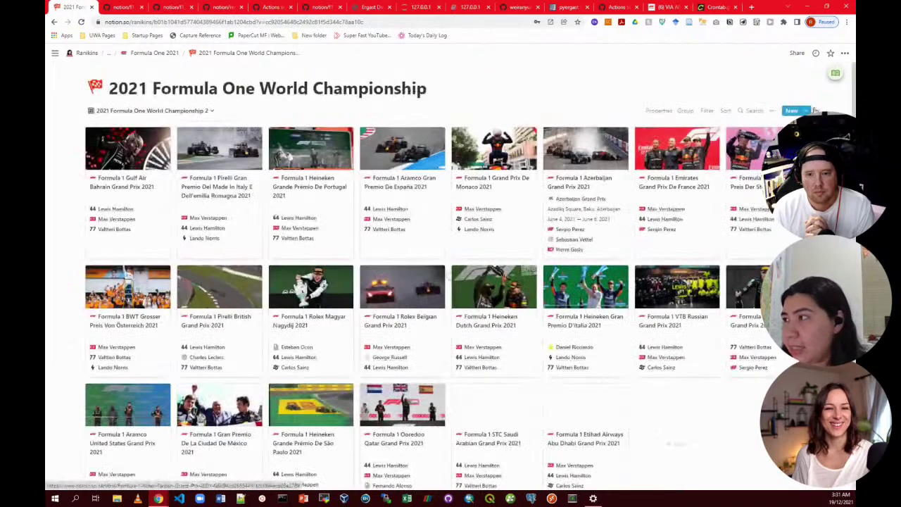
{"action": "left_click", "coordinate": [806, 111]}
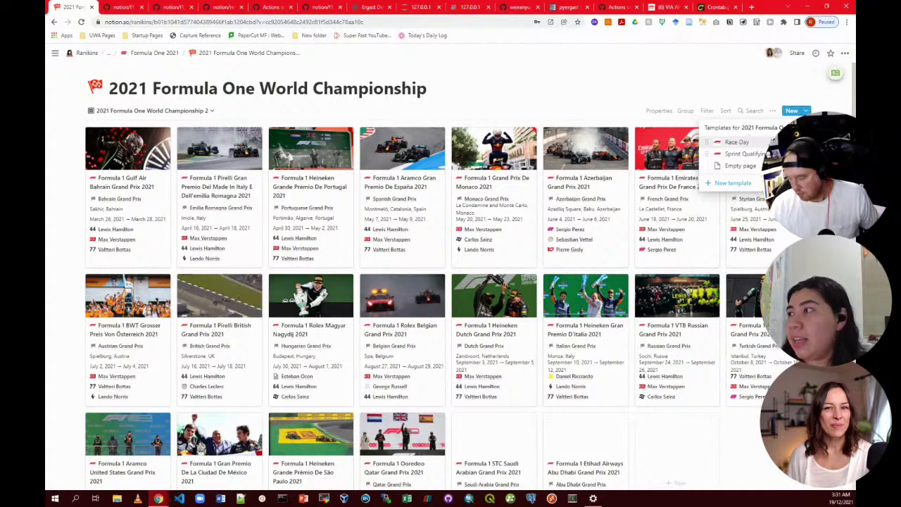
{"action": "left_click", "coordinate": [763, 142]}
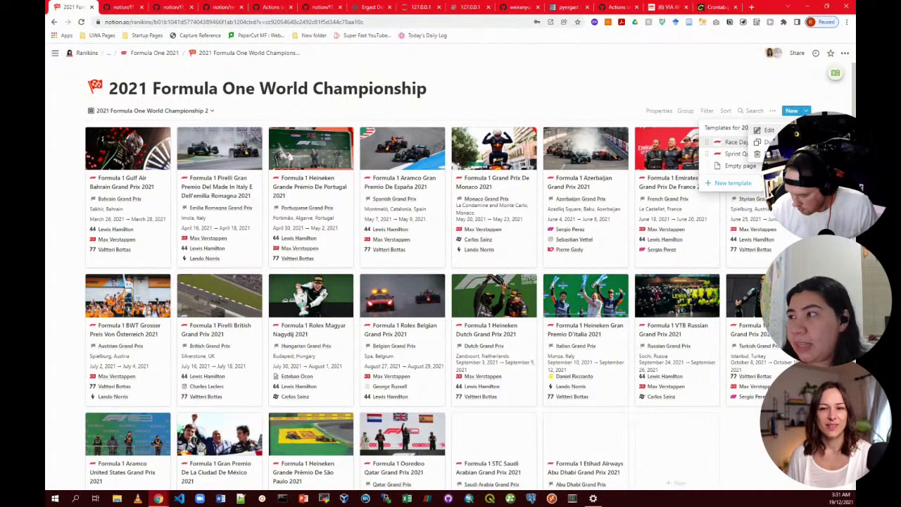
{"action": "left_click", "coordinate": [768, 130]}
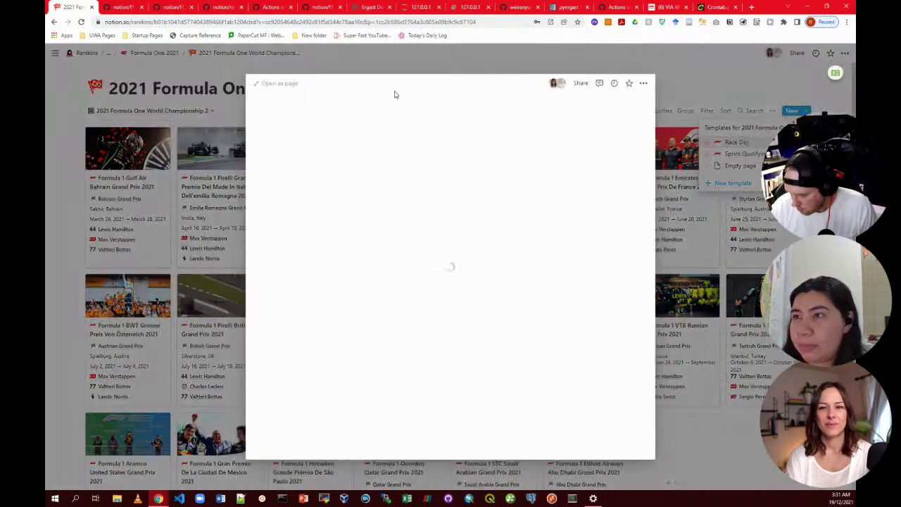
{"action": "left_click", "coordinate": [280, 83]}
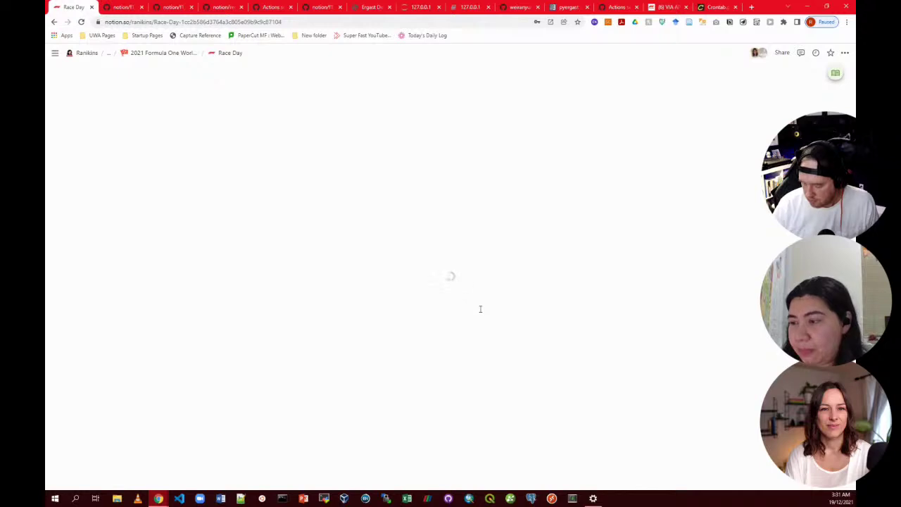
Look over the Race Day template's blank properties, from circuit and race to qualifying and tyre strategy, down to the instructions.
{"action": "scroll", "coordinate": [481, 313], "scroll_direction": "down", "scroll_amount": 3}
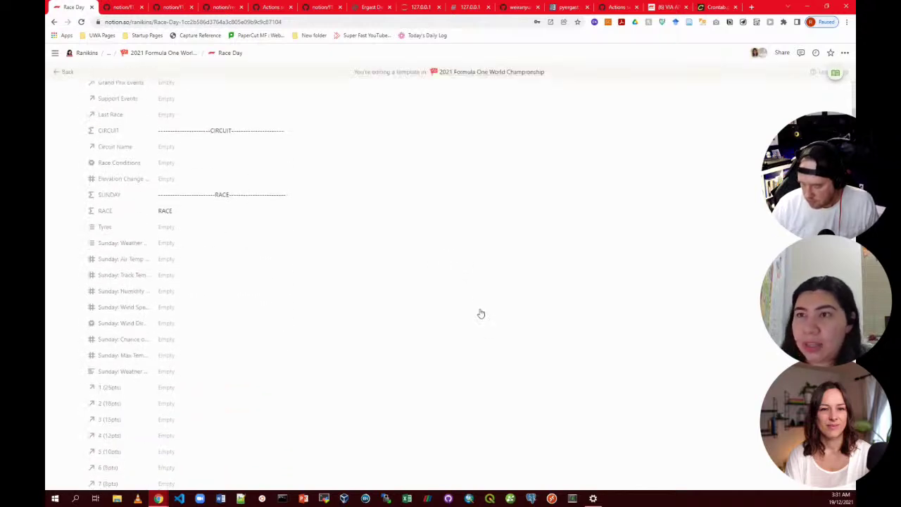
{"action": "scroll", "coordinate": [258, 213], "scroll_direction": "up", "scroll_amount": 2}
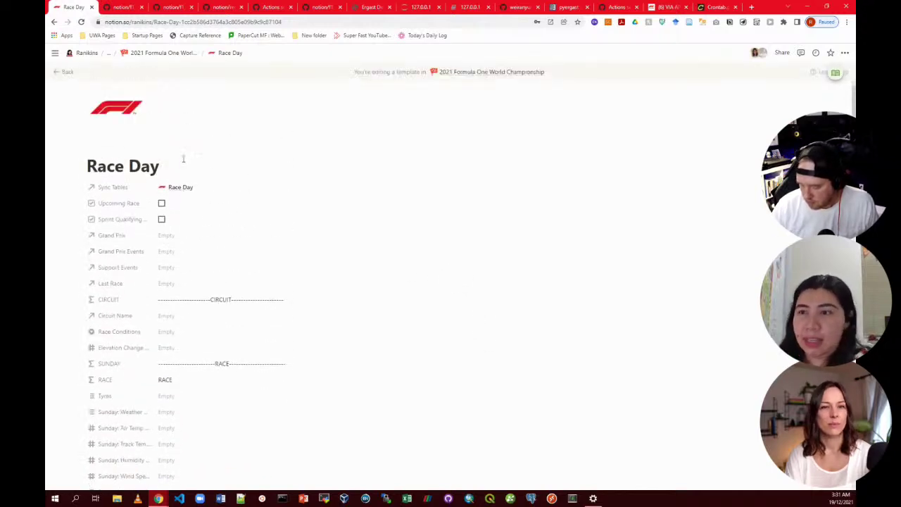
{"action": "scroll", "coordinate": [218, 225], "scroll_direction": "down", "scroll_amount": 3}
{"action": "scroll", "coordinate": [202, 337], "scroll_direction": "down", "scroll_amount": 10}
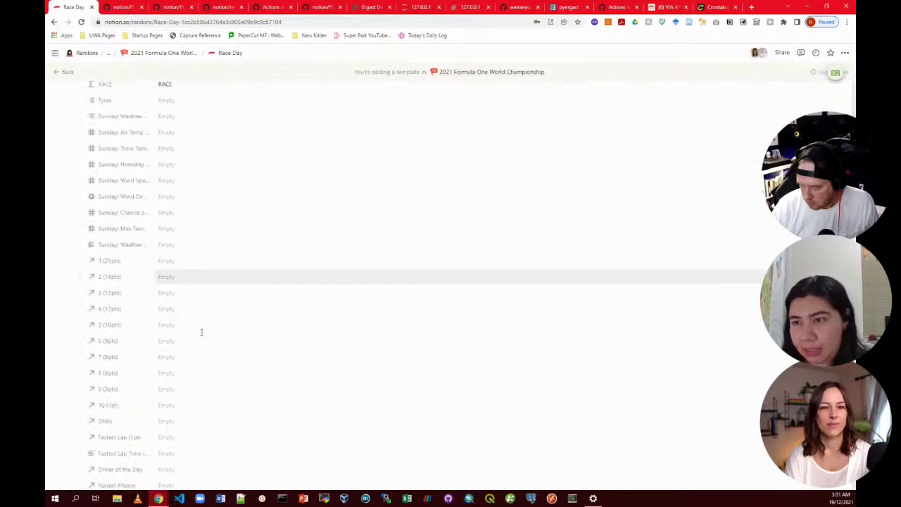
{"action": "scroll", "coordinate": [202, 336], "scroll_direction": "down", "scroll_amount": 10}
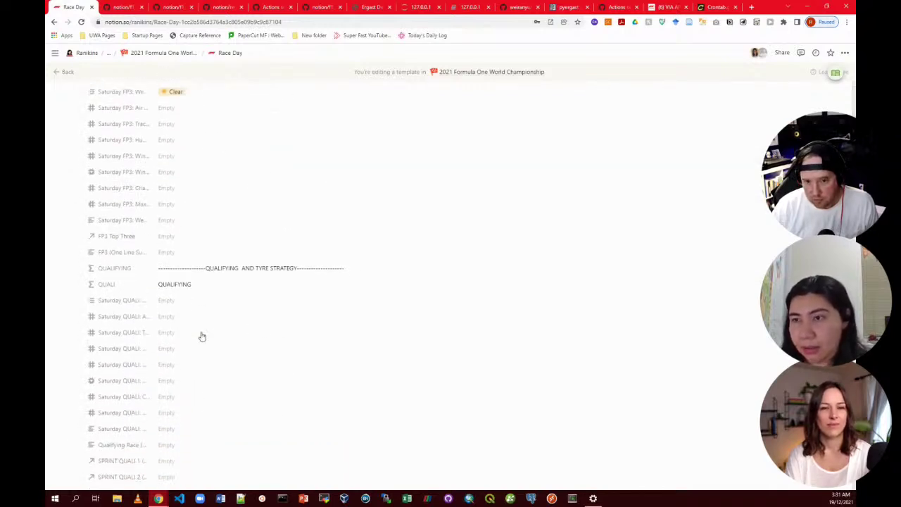
{"action": "scroll", "coordinate": [202, 336], "scroll_direction": "down", "scroll_amount": 8}
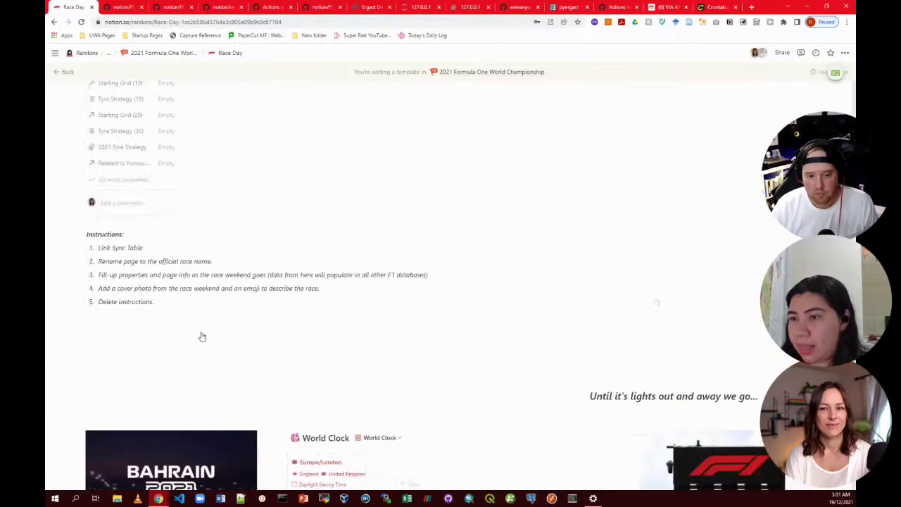
Look over the template's page body, covering session highlights, track layout, starting grid, point scorers, standings and the Knowledge Hub.
{"action": "scroll", "coordinate": [201, 332], "scroll_direction": "down", "scroll_amount": 3}
{"action": "scroll", "coordinate": [201, 332], "scroll_direction": "down", "scroll_amount": 4}
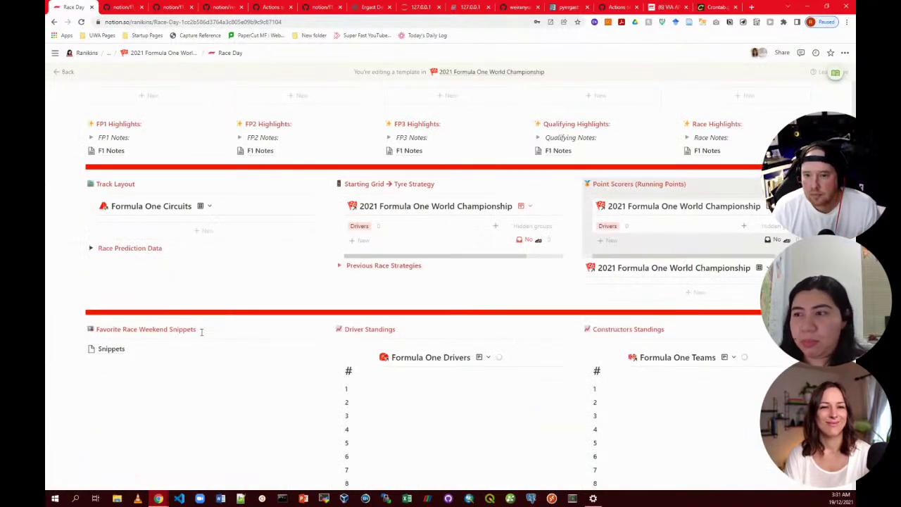
{"action": "scroll", "coordinate": [227, 356], "scroll_direction": "up", "scroll_amount": 1}
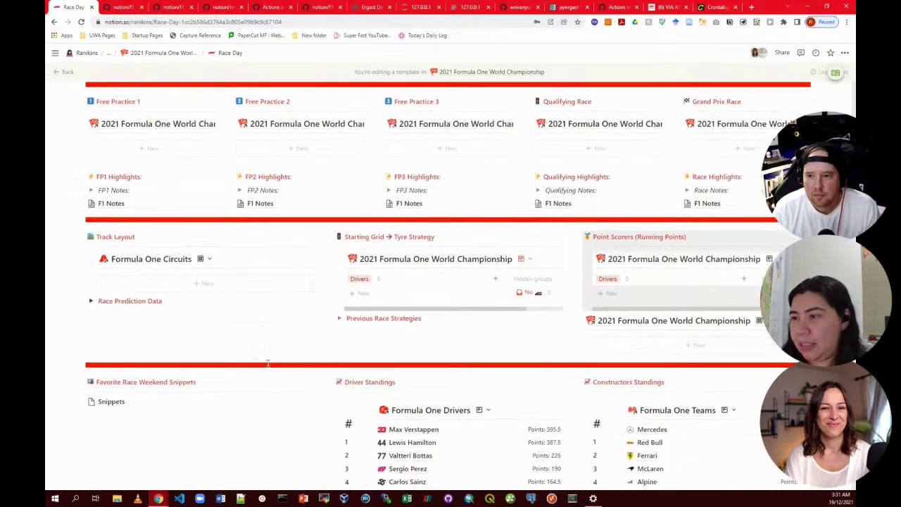
{"action": "scroll", "coordinate": [267, 363], "scroll_direction": "down", "scroll_amount": 1}
{"action": "scroll", "coordinate": [268, 363], "scroll_direction": "down", "scroll_amount": 1}
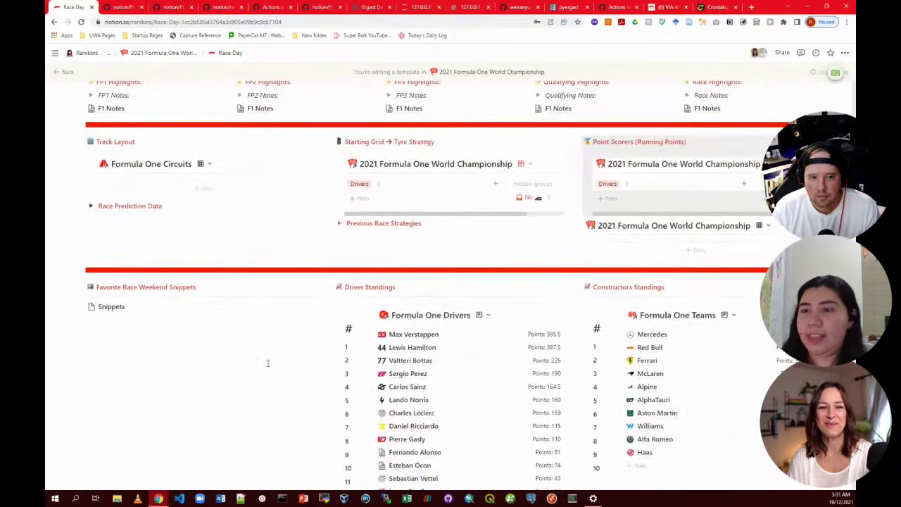
{"action": "scroll", "coordinate": [267, 363], "scroll_direction": "down", "scroll_amount": 5}
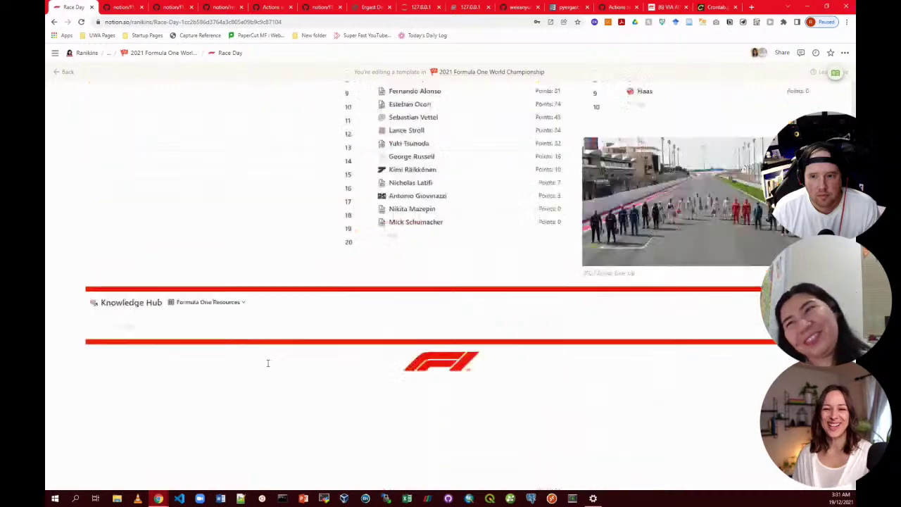
{"action": "scroll", "coordinate": [268, 363], "scroll_direction": "up", "scroll_amount": 1}
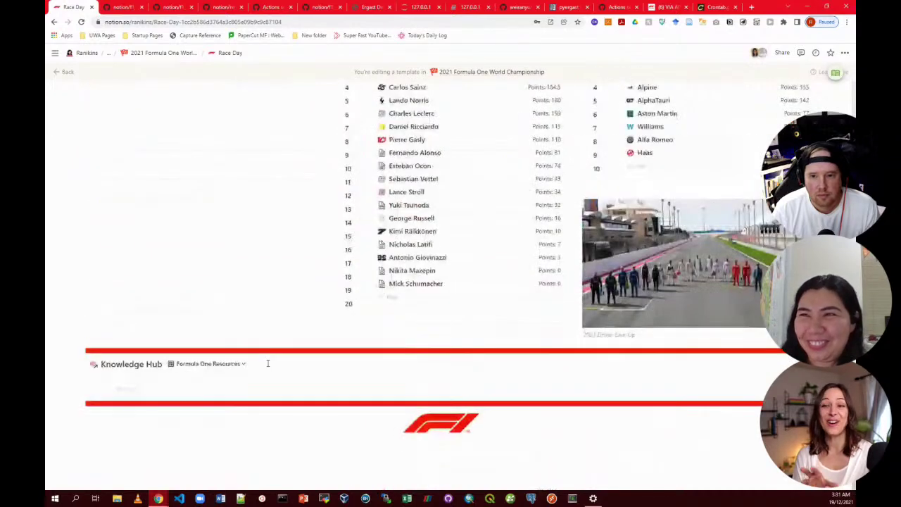
{"action": "scroll", "coordinate": [267, 363], "scroll_direction": "up", "scroll_amount": 2}
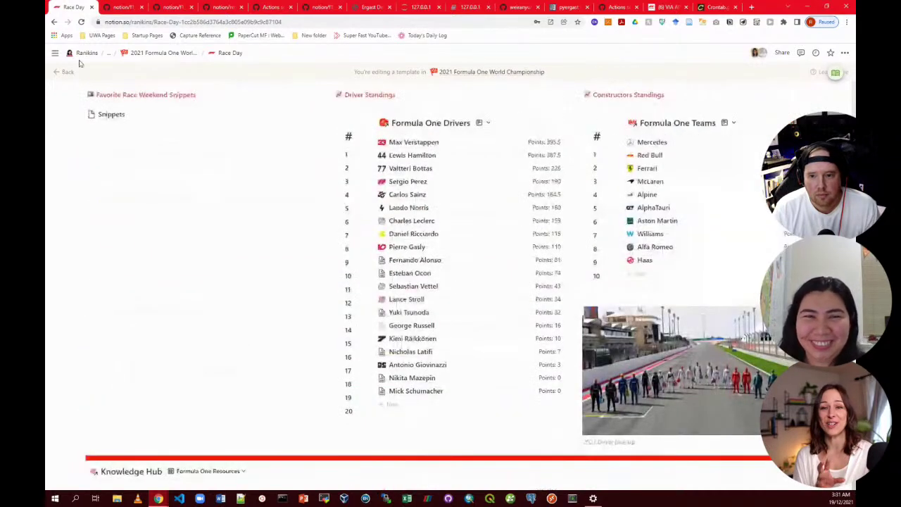
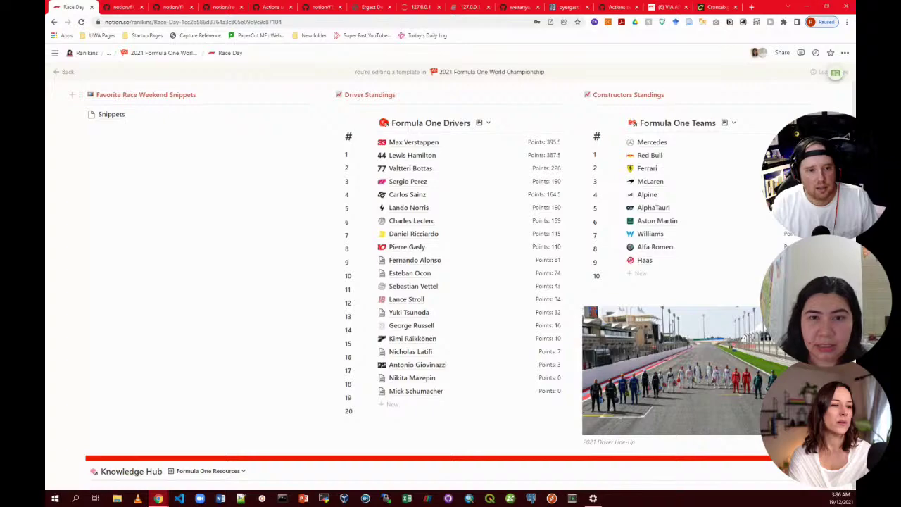
Switch to the Formula(n) page in the Notion desktop app and look over its Constructors, Drivers, Teams and Races tables.
{"action": "key", "text": "super+Tab"}
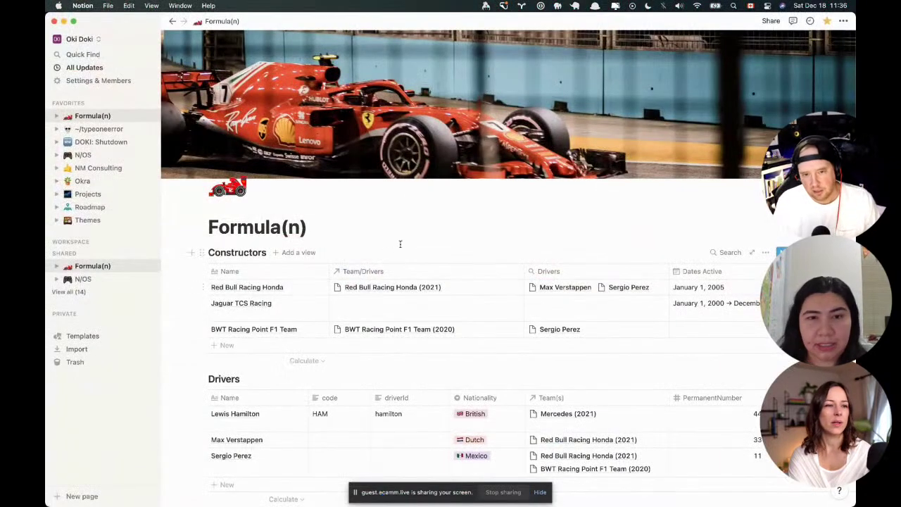
{"action": "scroll", "coordinate": [400, 244], "scroll_direction": "down", "scroll_amount": 1}
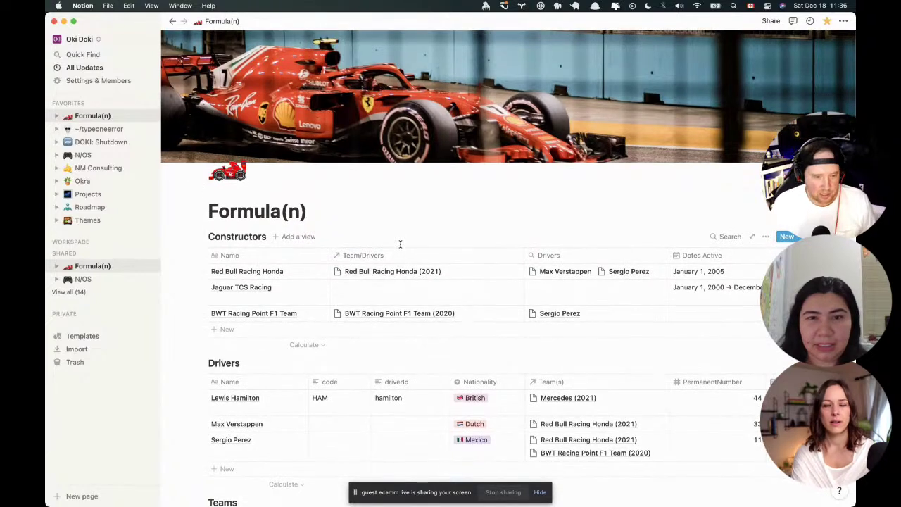
{"action": "scroll", "coordinate": [427, 221], "scroll_direction": "down", "scroll_amount": 1}
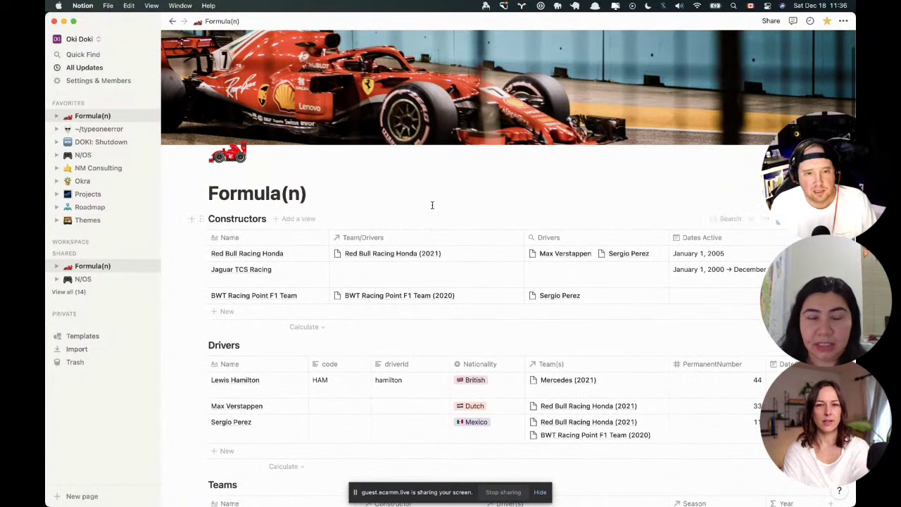
{"action": "scroll", "coordinate": [431, 211], "scroll_direction": "down", "scroll_amount": 1}
{"action": "scroll", "coordinate": [433, 205], "scroll_direction": "down", "scroll_amount": 1}
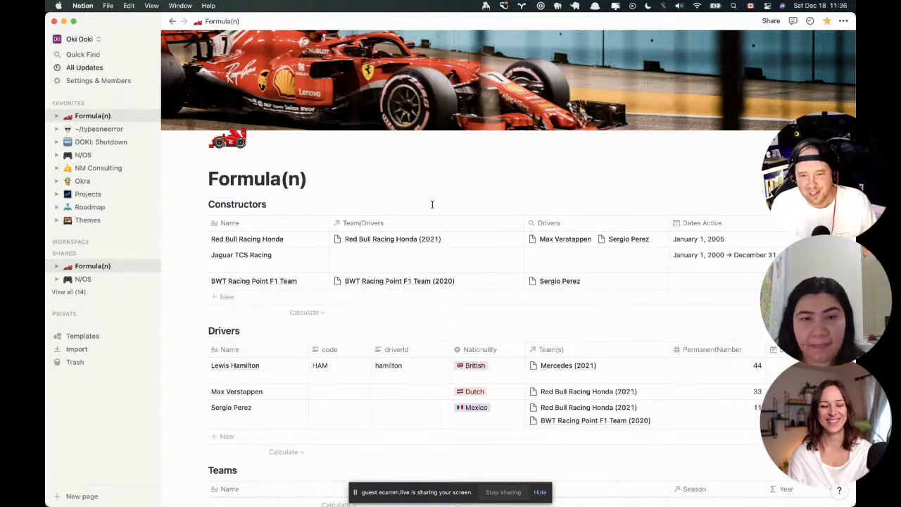
{"action": "scroll", "coordinate": [432, 204], "scroll_direction": "down", "scroll_amount": 3}
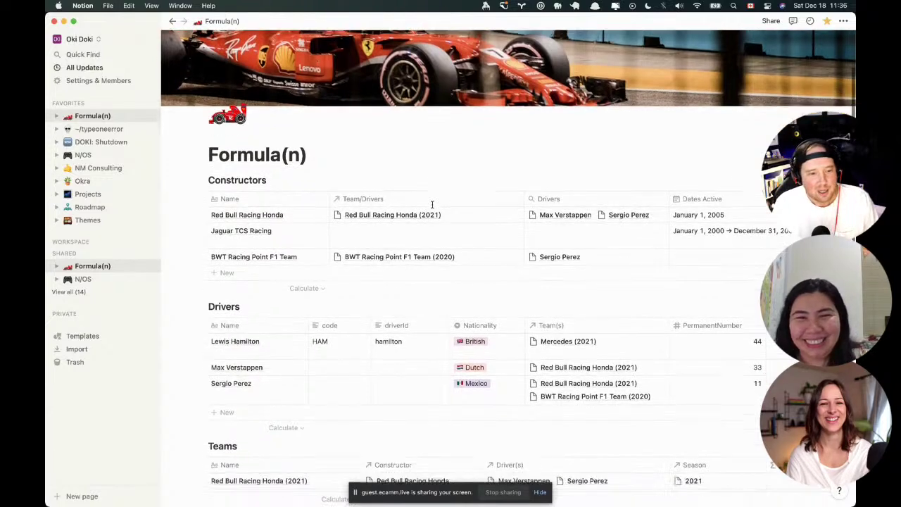
{"action": "scroll", "coordinate": [432, 205], "scroll_direction": "down", "scroll_amount": 4}
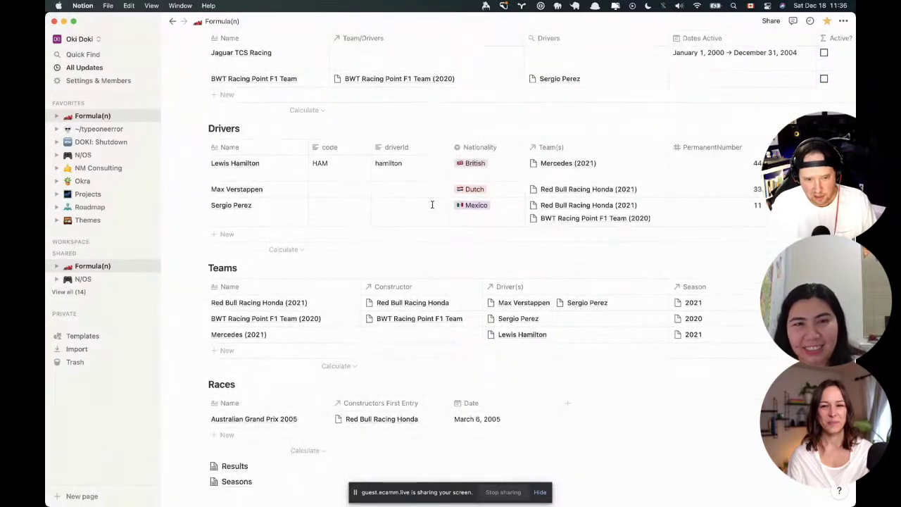
{"action": "scroll", "coordinate": [432, 204], "scroll_direction": "up", "scroll_amount": 7}
{"action": "scroll", "coordinate": [432, 204], "scroll_direction": "down", "scroll_amount": 1}
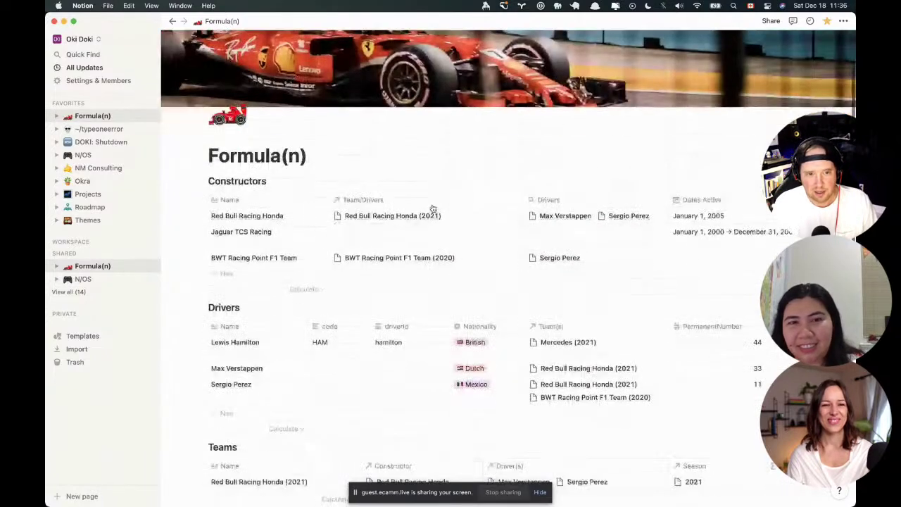
{"action": "scroll", "coordinate": [431, 185], "scroll_direction": "down", "scroll_amount": 1}
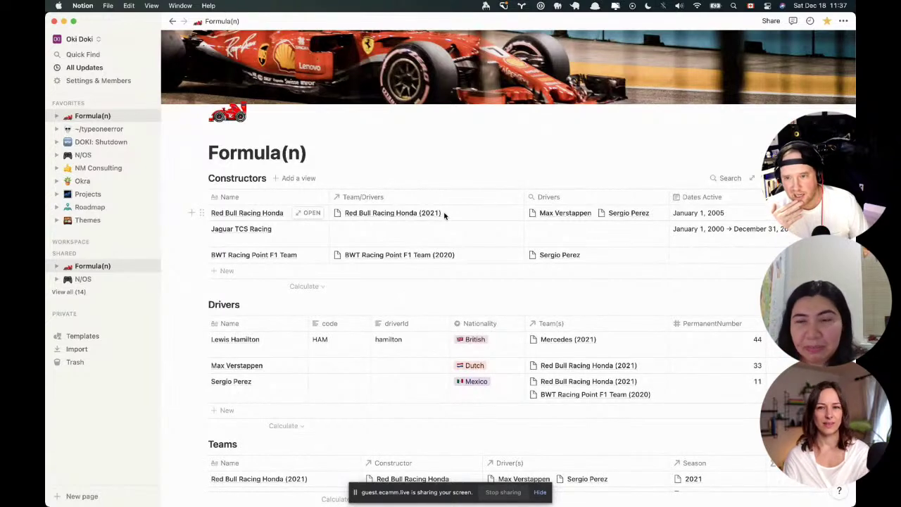
{"action": "scroll", "coordinate": [457, 213], "scroll_direction": "down", "scroll_amount": 1}
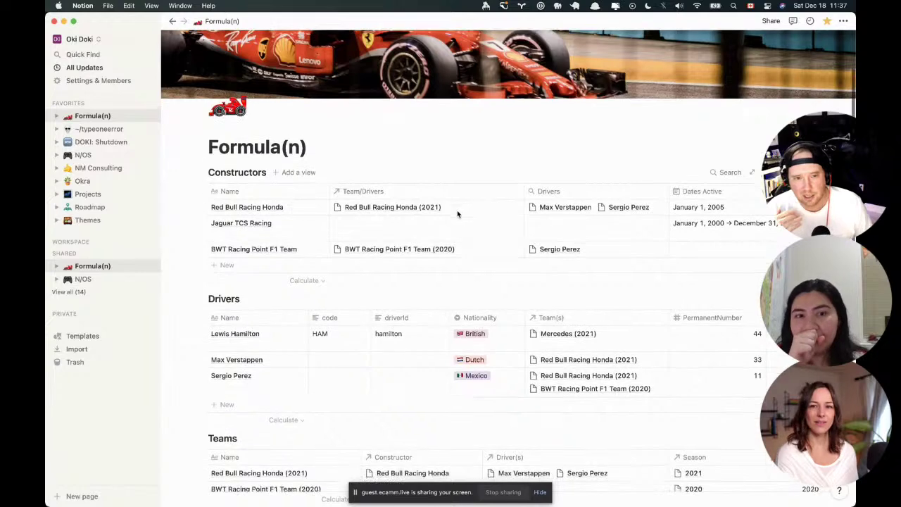
Examine the remaining Constructors columns and the Red Bull Racing Honda record's properties, and close the record without changes.
{"action": "scroll", "coordinate": [467, 215], "scroll_direction": "right", "scroll_amount": 1}
{"action": "scroll", "coordinate": [467, 215], "scroll_direction": "right", "scroll_amount": 10}
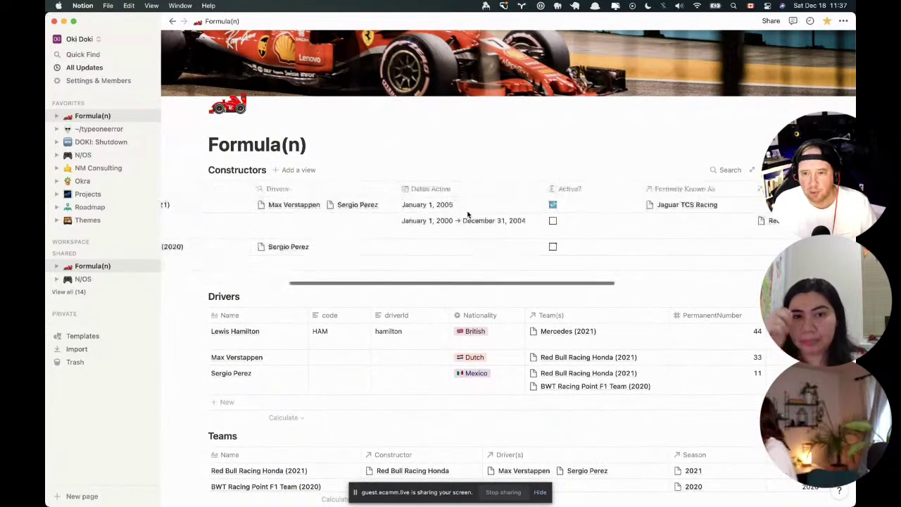
{"action": "scroll", "coordinate": [467, 215], "scroll_direction": "left", "scroll_amount": 10}
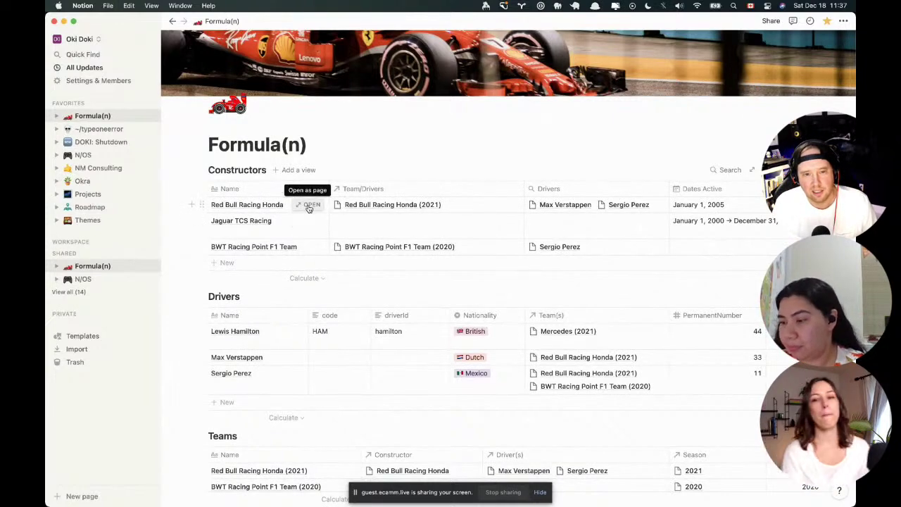
{"action": "left_click", "coordinate": [310, 205]}
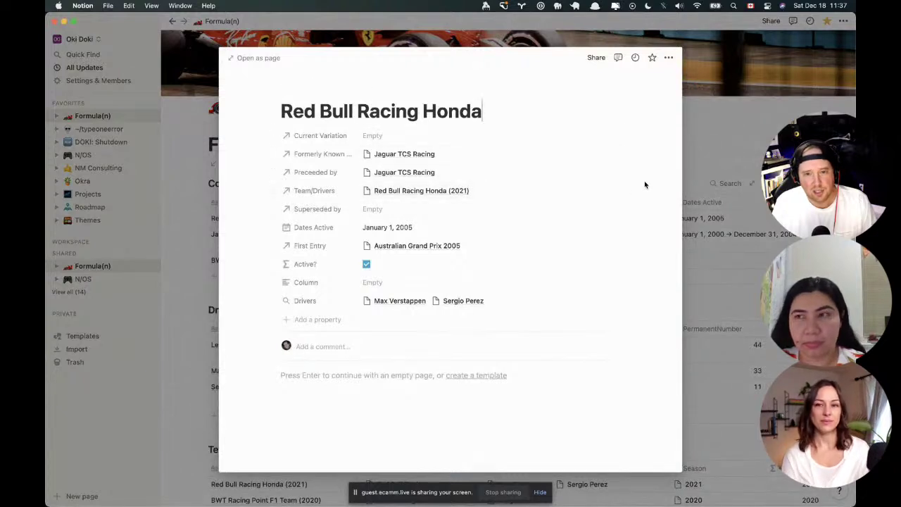
{"action": "left_click", "coordinate": [684, 169]}
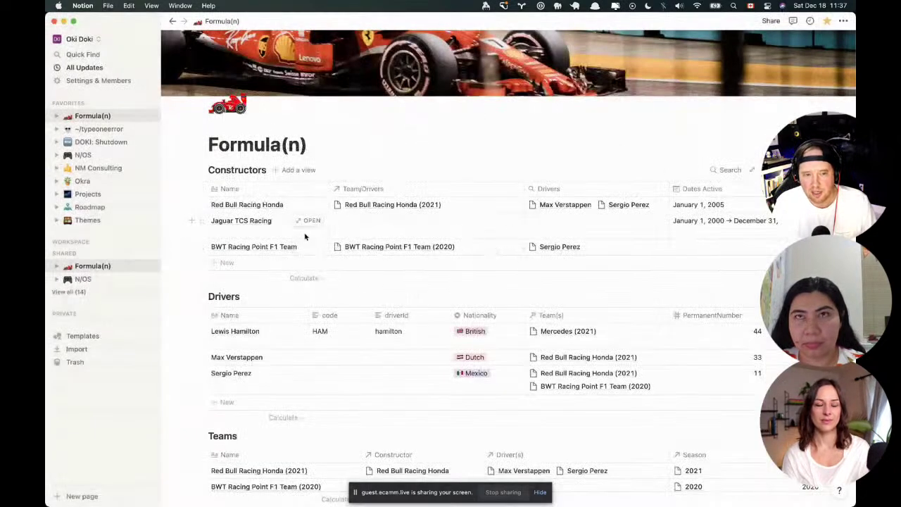
Open the Red Bull Racing Honda constructor record, follow its Preceeded by relation to Jaguar TCS Racing, review that record and close it.
{"action": "left_click", "coordinate": [311, 205]}
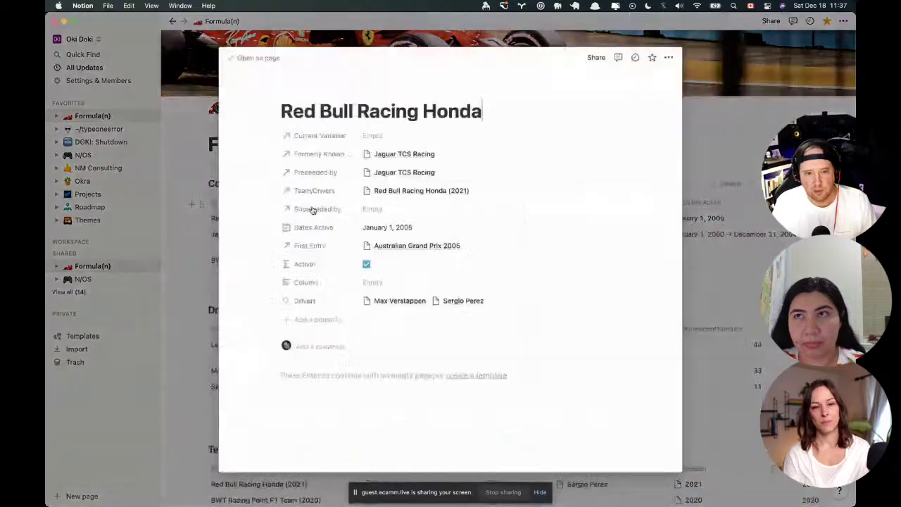
{"action": "triple_click", "coordinate": [432, 112]}
{"action": "triple_click", "coordinate": [380, 120]}
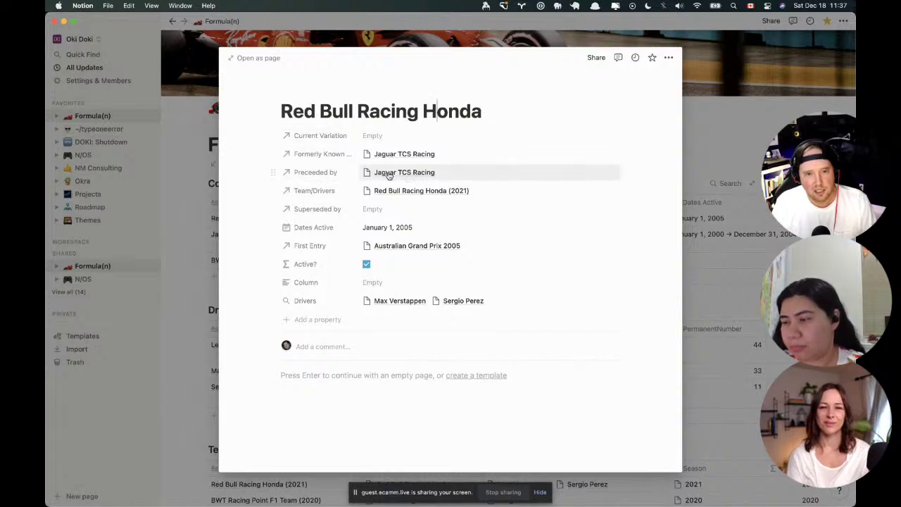
{"action": "left_click", "coordinate": [389, 175]}
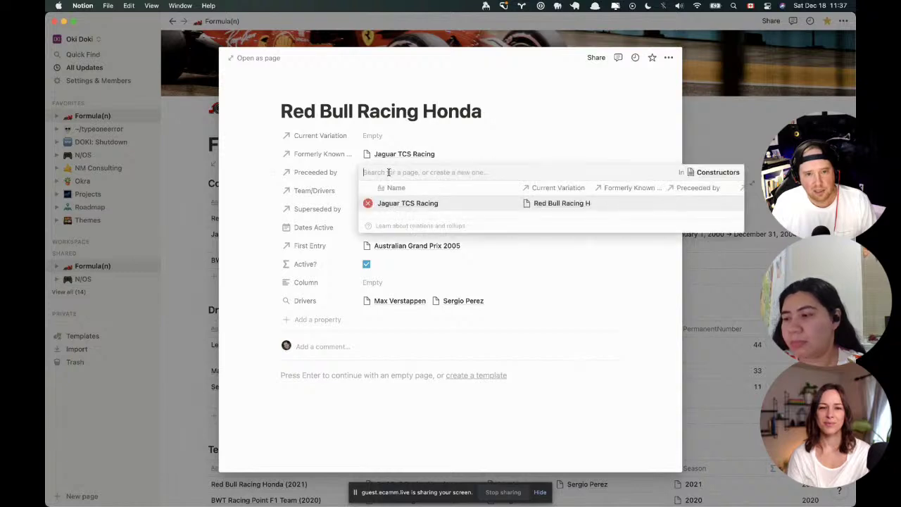
{"action": "left_click", "coordinate": [418, 209]}
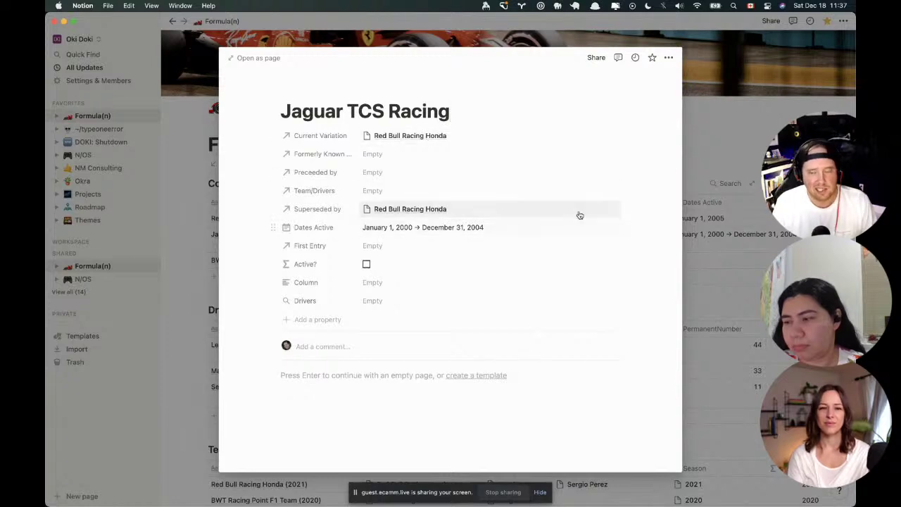
{"action": "left_click", "coordinate": [735, 164]}
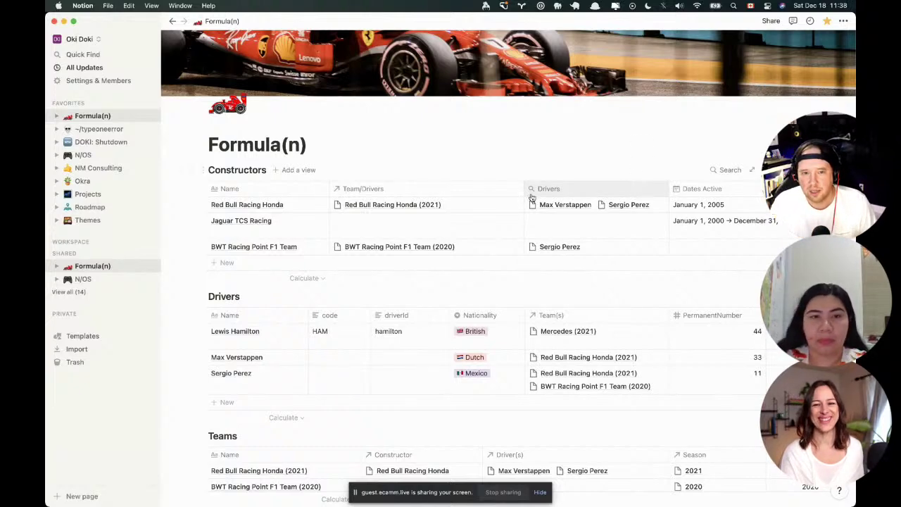
Examine the Red Bull Racing Honda (2021) record through the constructor's Team/Drivers relation, and return to the Constructors table.
{"action": "left_click", "coordinate": [466, 205]}
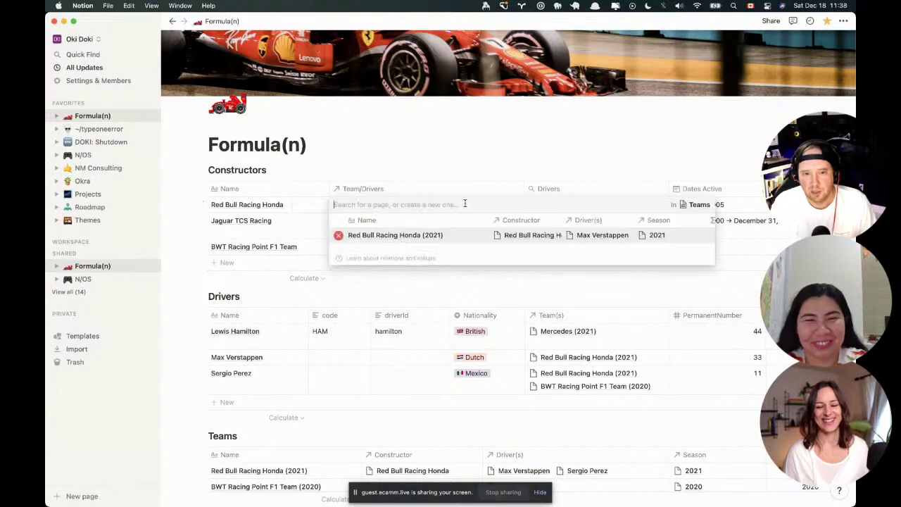
{"action": "left_click", "coordinate": [440, 236]}
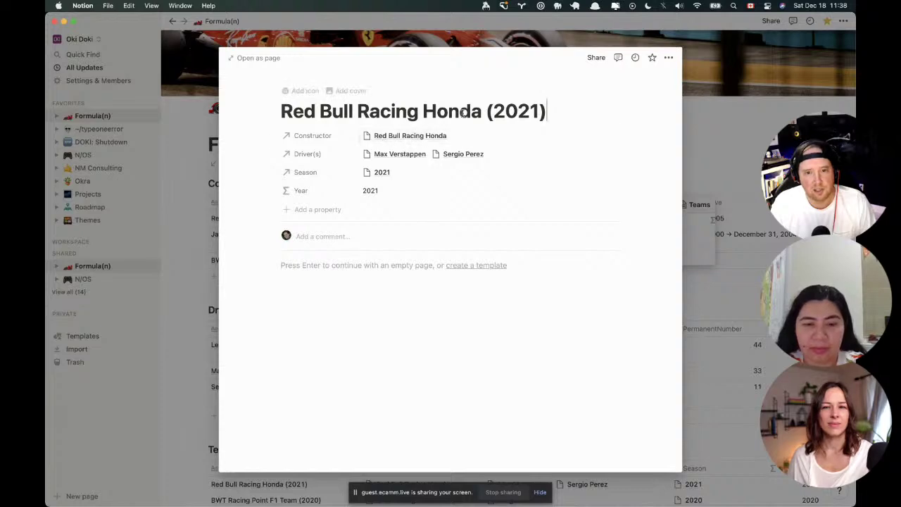
{"action": "left_click", "coordinate": [708, 121]}
{"action": "key", "text": "Escape"}
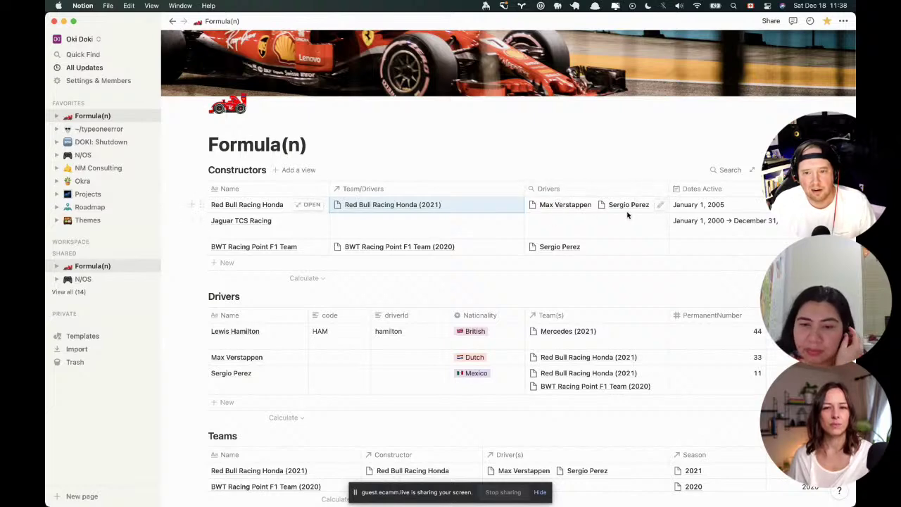
{"action": "left_click", "coordinate": [596, 163]}
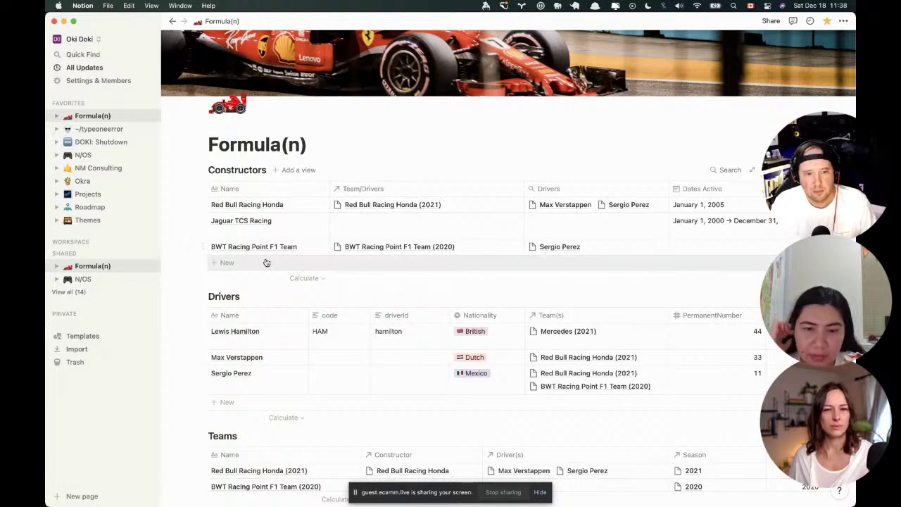
Check the rollup settings of the Drivers property on the BWT Racing Point F1 Team row, leaving them as they are.
{"action": "left_click", "coordinate": [553, 249]}
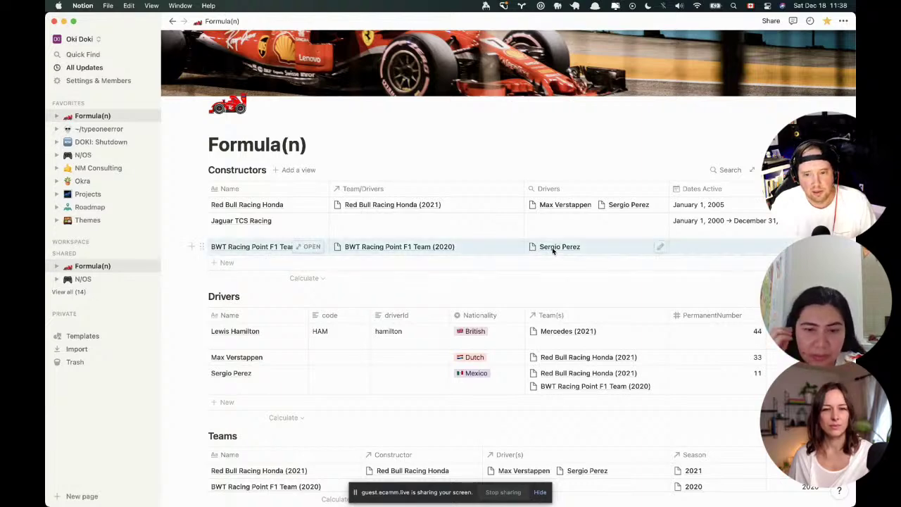
{"action": "left_click", "coordinate": [660, 246]}
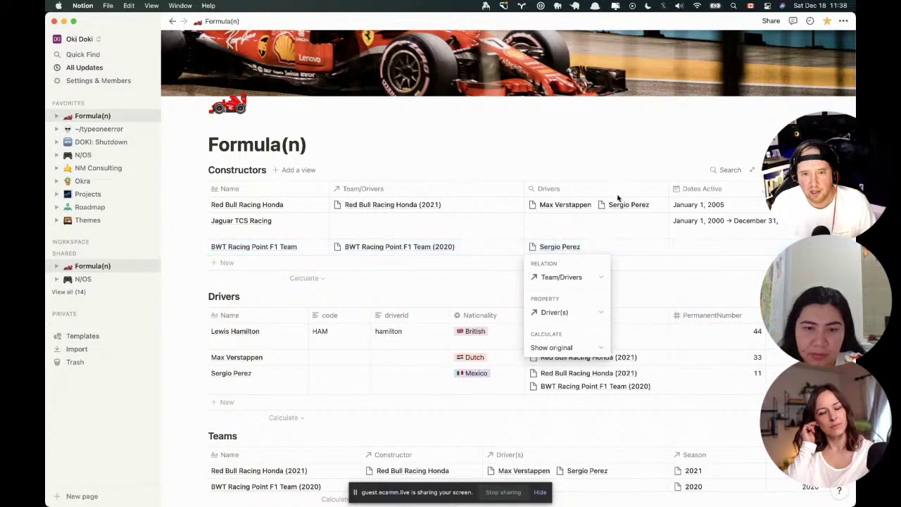
{"action": "key", "text": "Escape"}
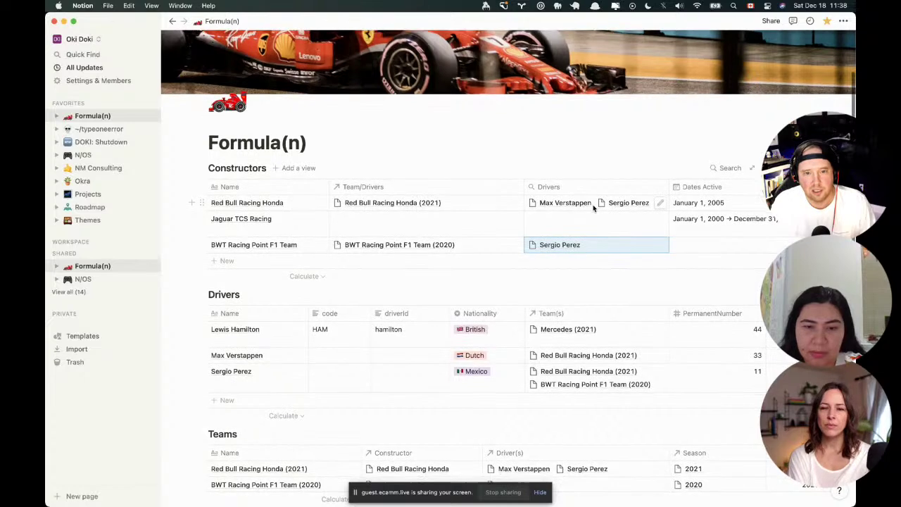
View Sergio Perez's driver record through the BWT Racing Point F1 Team (2020) row in Teams, and close it.
{"action": "scroll", "coordinate": [594, 206], "scroll_direction": "down", "scroll_amount": 2}
{"action": "scroll", "coordinate": [593, 206], "scroll_direction": "down", "scroll_amount": 5}
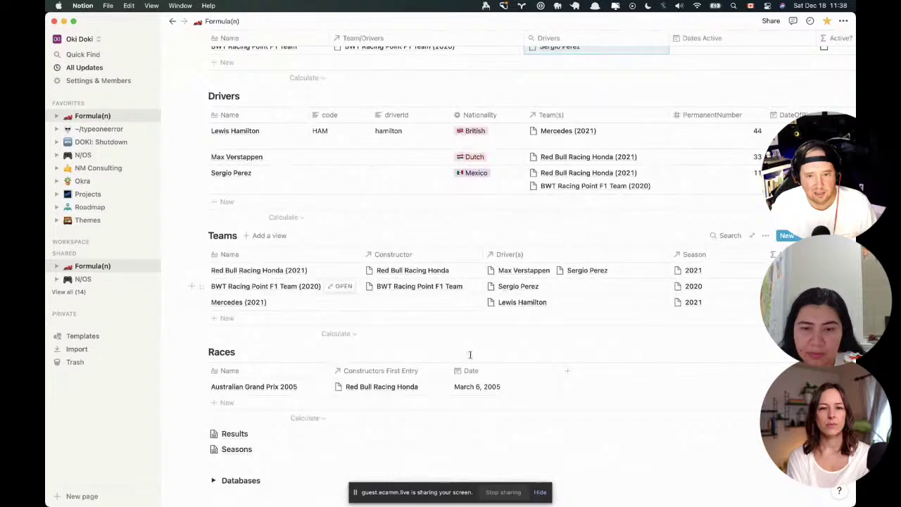
{"action": "left_click", "coordinate": [519, 287]}
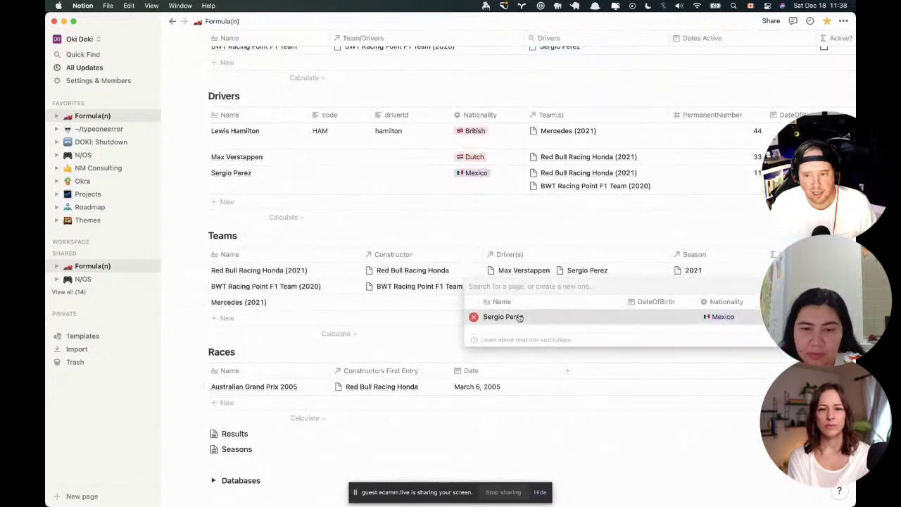
{"action": "left_click", "coordinate": [504, 316]}
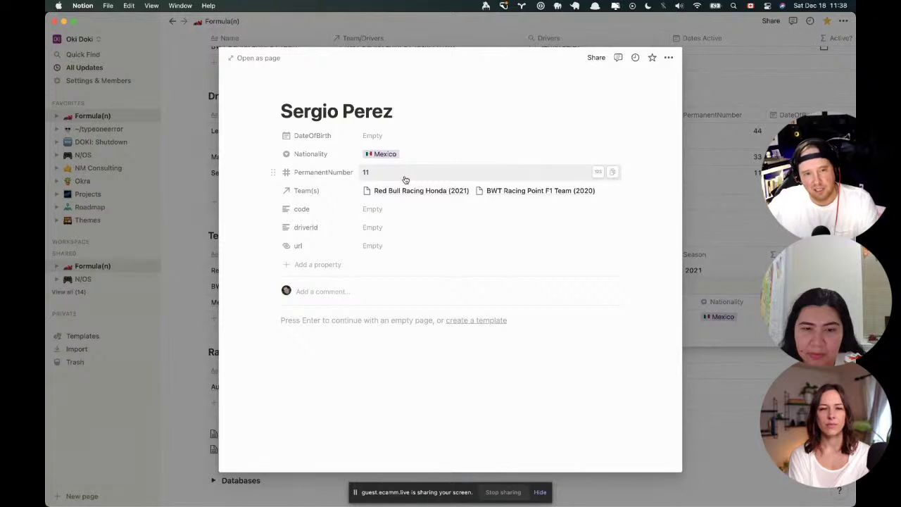
{"action": "left_click", "coordinate": [205, 225]}
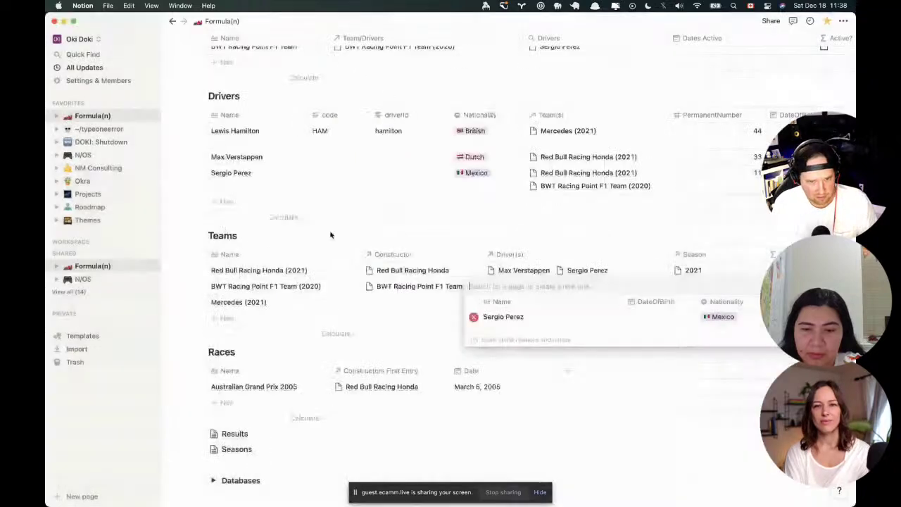
{"action": "scroll", "coordinate": [339, 225], "scroll_direction": "up", "scroll_amount": 2}
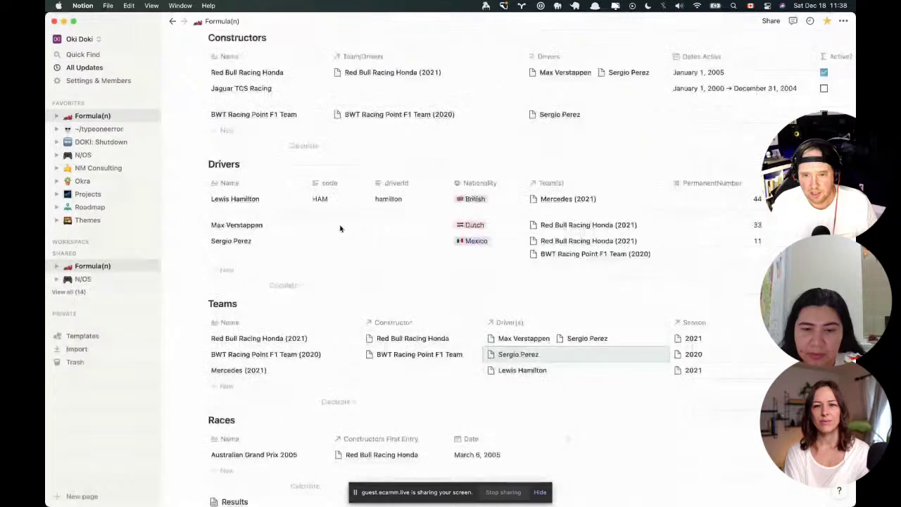
Switch to the Ergast Developer API documentation in Firefox and open the all-drivers query from its Driver Information page.
{"action": "key", "text": "cmd+Tab"}
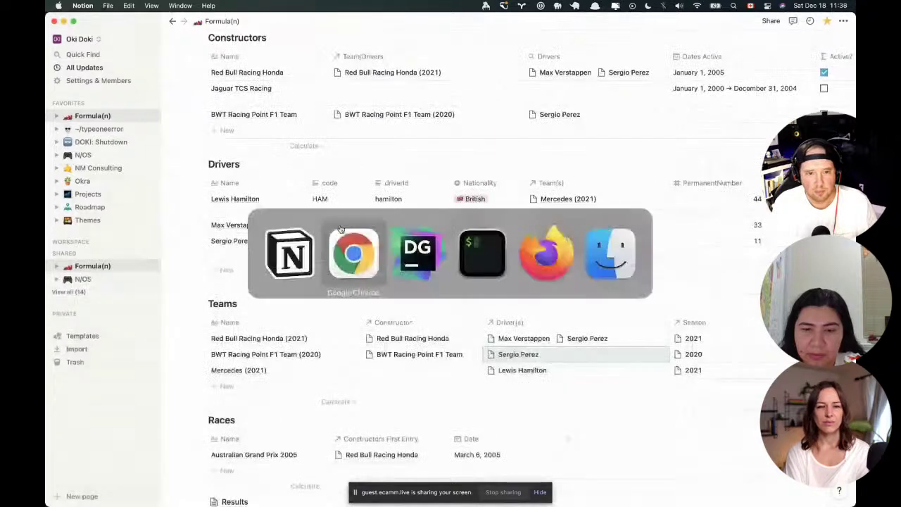
{"action": "key", "text": "super+Tab"}
{"action": "key", "text": "super+Tab"}
{"action": "key", "text": "super+Tab"}
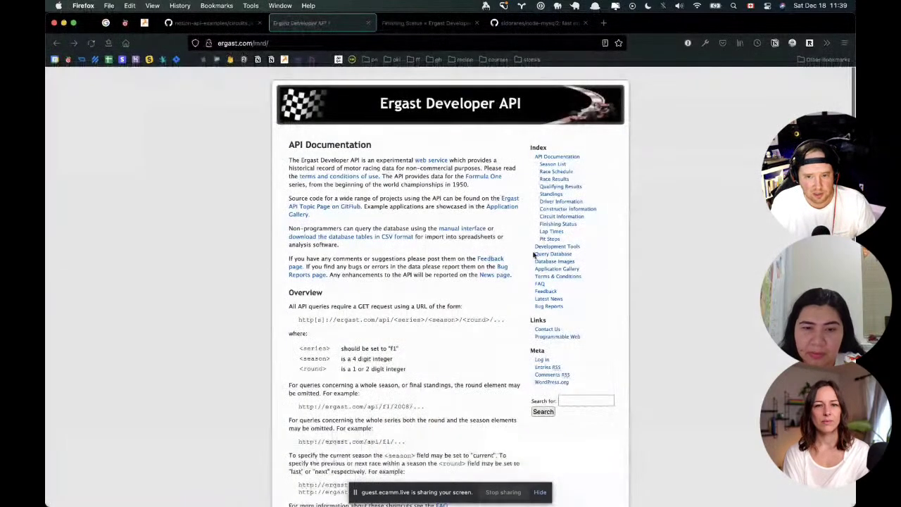
{"action": "left_click", "coordinate": [557, 204]}
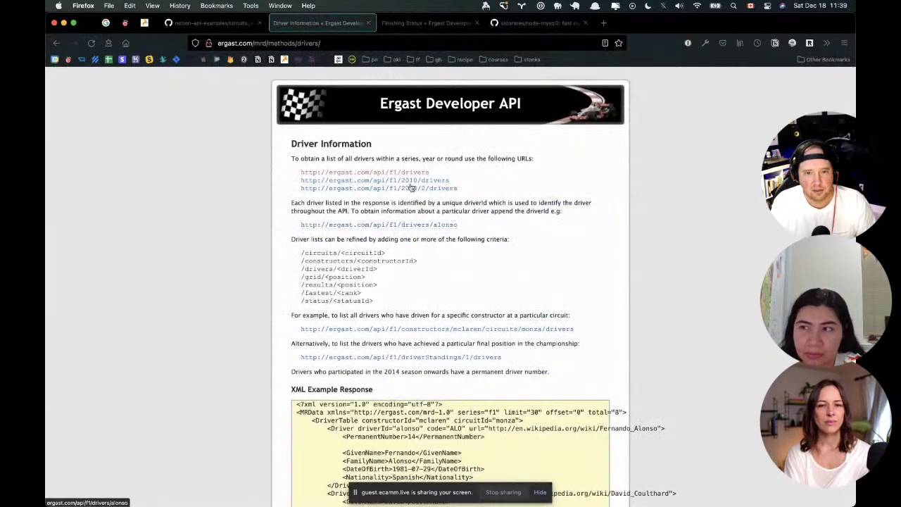
{"action": "left_click", "coordinate": [412, 173]}
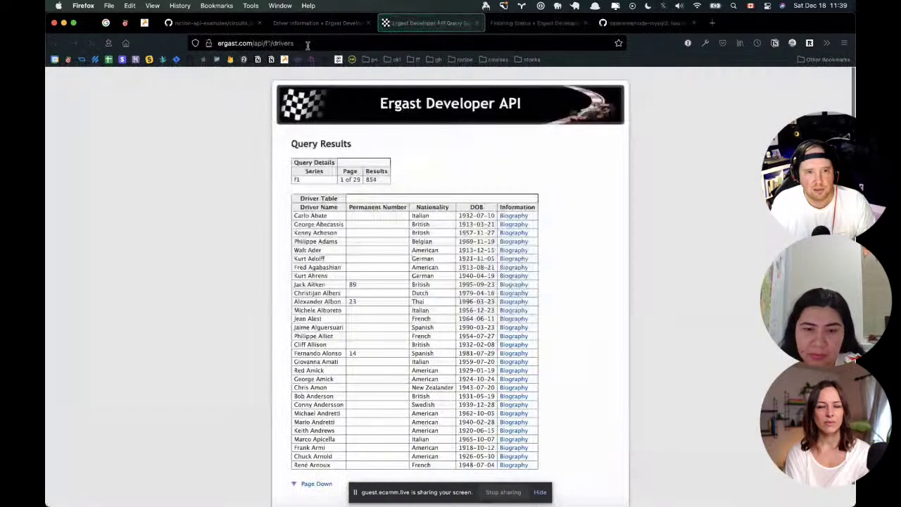
Limit the driver query to the 2021 season by loading ergast.com/api/f1/2021/drivers.
{"action": "double_click", "coordinate": [308, 45]}
{"action": "type", "text": "2021"}
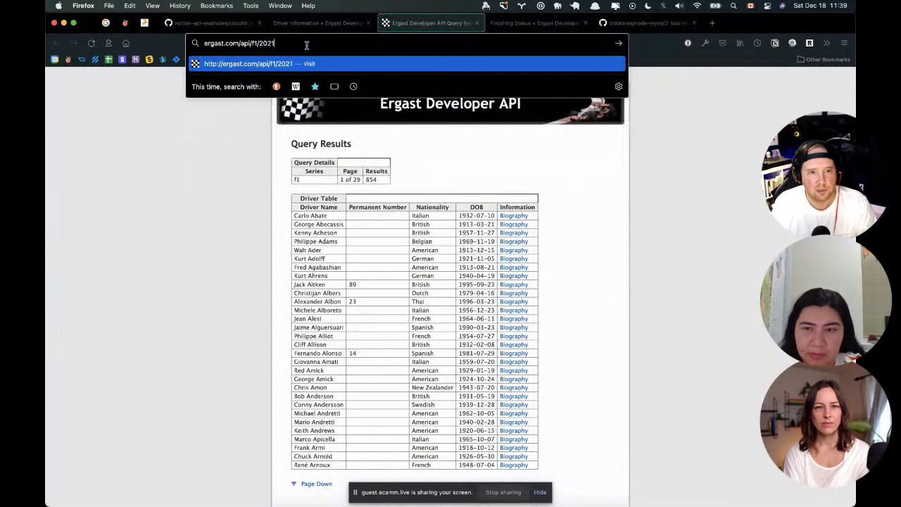
{"action": "type", "text": "/driver"}
{"action": "key", "text": "Return"}
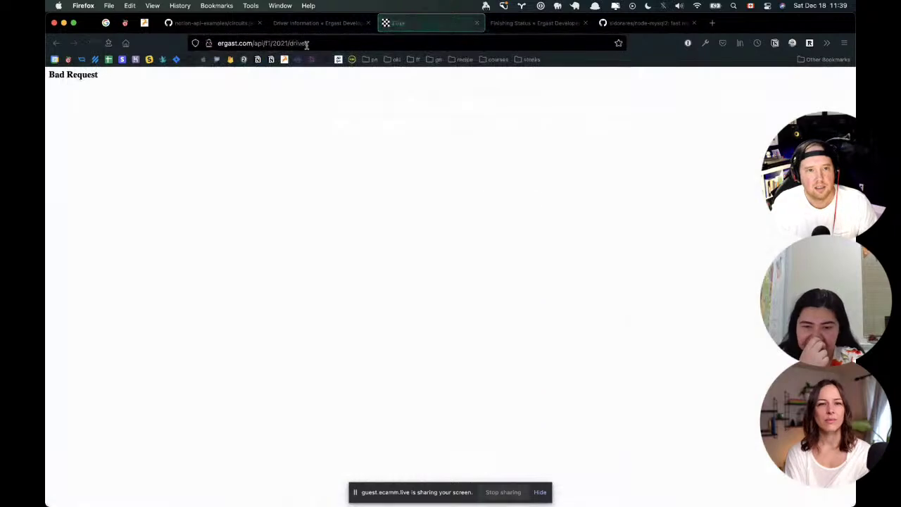
{"action": "left_click", "coordinate": [312, 43]}
{"action": "key", "text": "End"}
{"action": "type", "text": "s"}
{"action": "key", "text": "Return"}
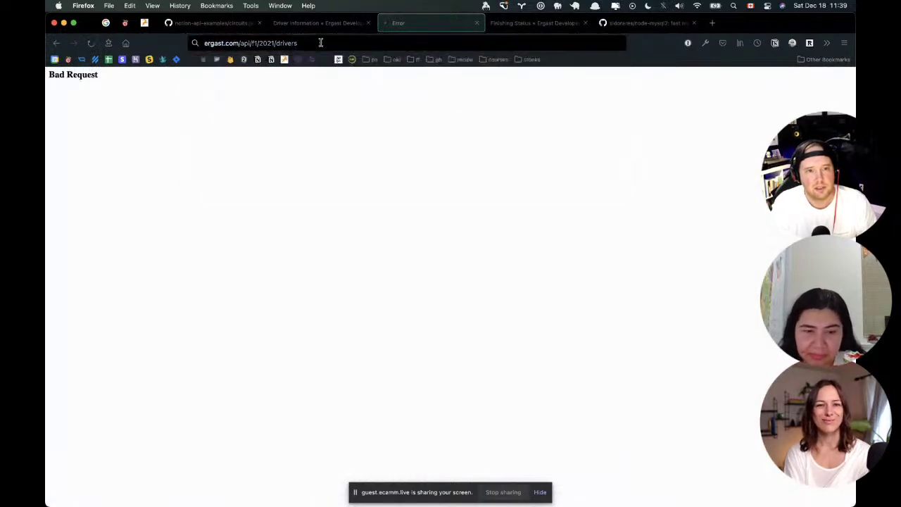
Load the 2021 driver list as JSON from ergast.com/api/f1/2021/drivers.json and examine the fields of each driver entry.
{"action": "left_click", "coordinate": [341, 43]}
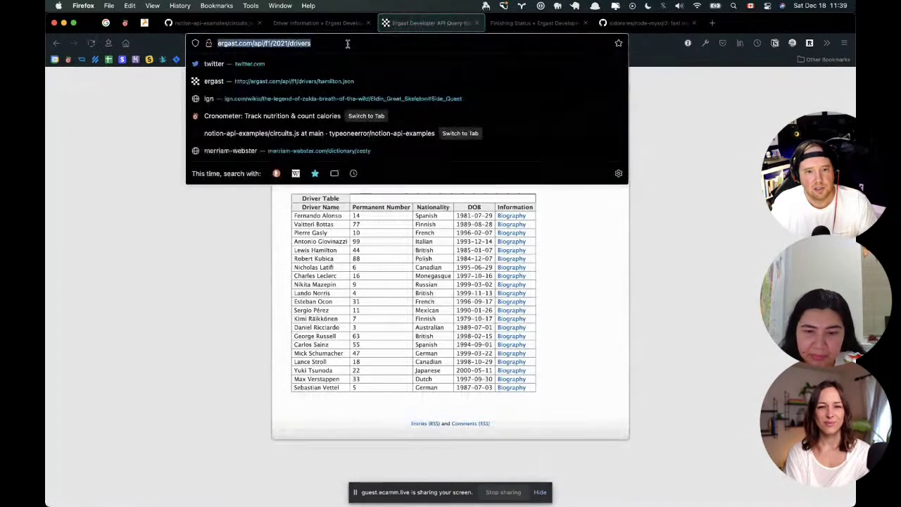
{"action": "left_click", "coordinate": [193, 366]}
{"action": "left_click", "coordinate": [349, 43]}
{"action": "key", "text": "End"}
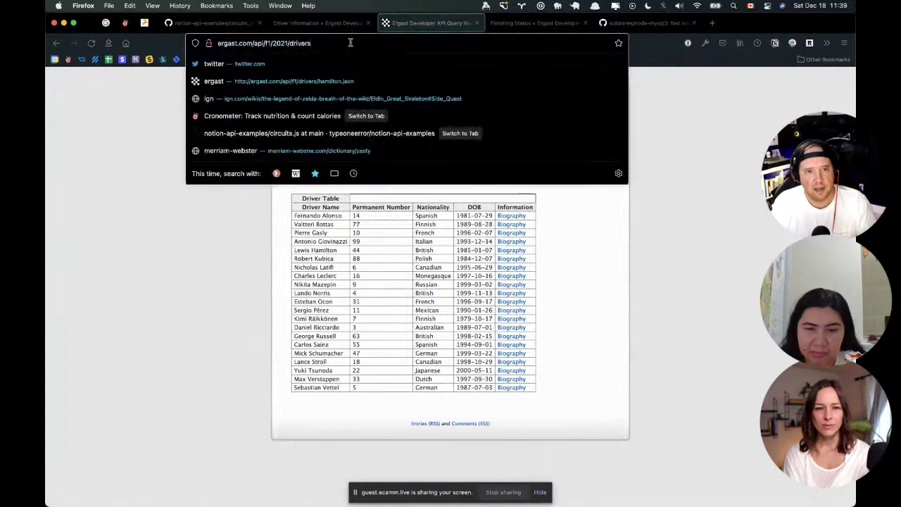
{"action": "type", "text": ".json"}
{"action": "key", "text": "Return"}
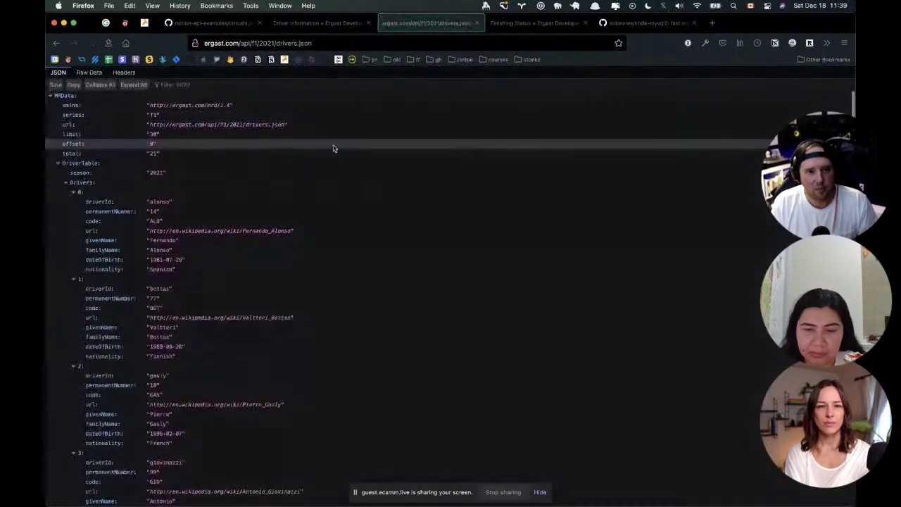
{"action": "scroll", "coordinate": [333, 178], "scroll_direction": "down", "scroll_amount": 1}
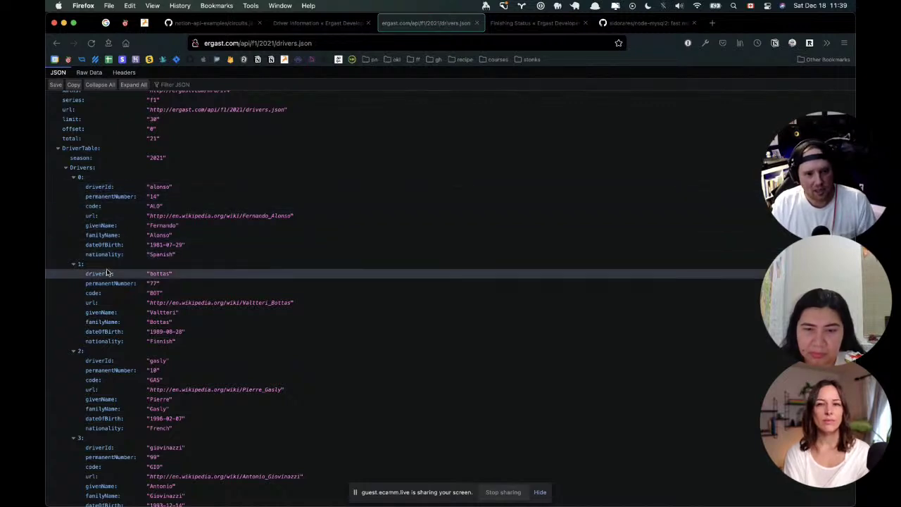
Switch back to the Formula(n) page in Notion and inspect Lewis Hamilton's Team(s) relation in the Drivers table without changing it.
{"action": "key", "text": "super+Tab"}
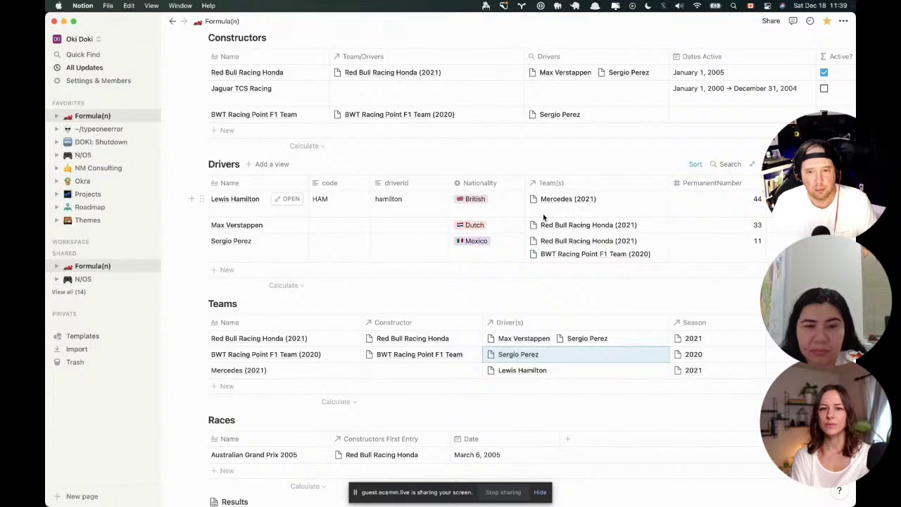
{"action": "left_click", "coordinate": [575, 202]}
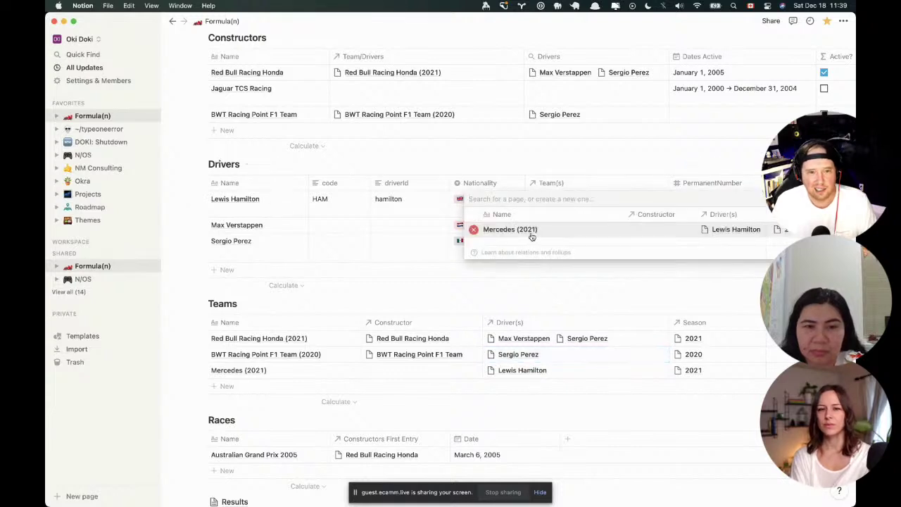
{"action": "left_click", "coordinate": [569, 169]}
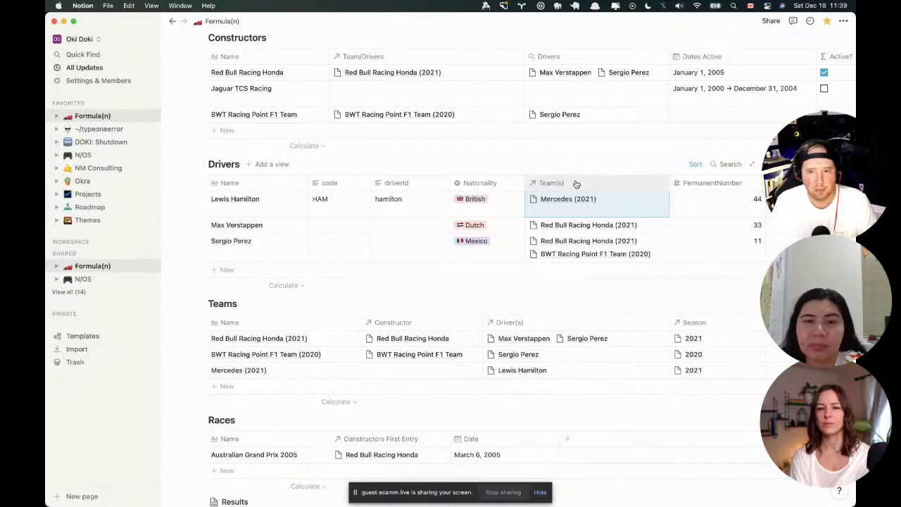
{"action": "left_click", "coordinate": [581, 158]}
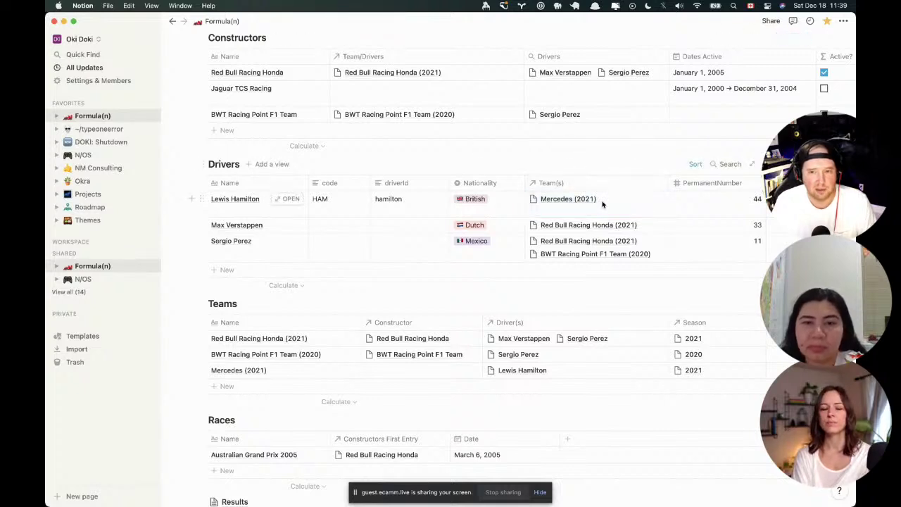
{"action": "left_click", "coordinate": [598, 201]}
{"action": "left_click", "coordinate": [598, 162]}
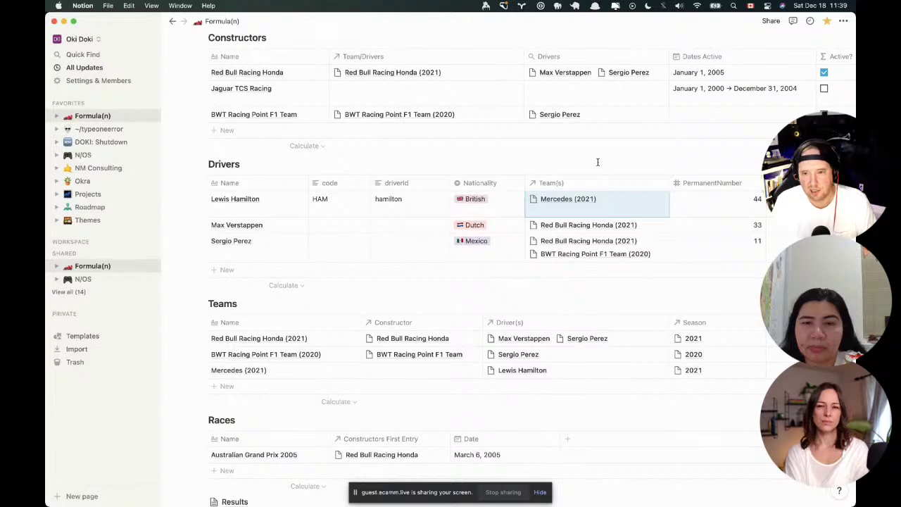
Widen the Team(s) column of the Drivers table slightly and bring up the Links list at the end of the page.
{"action": "left_click_drag", "start_coordinate": [669, 183], "coordinate": [678, 181]}
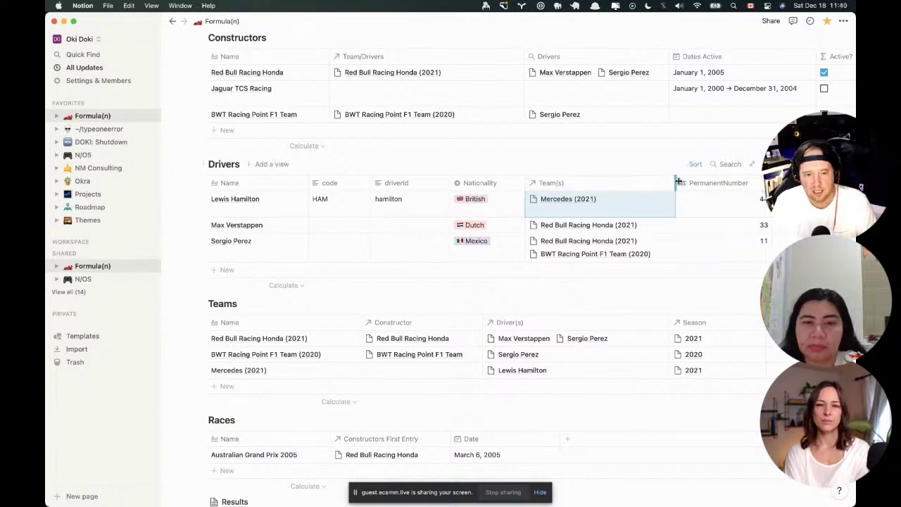
{"action": "scroll", "coordinate": [551, 298], "scroll_direction": "down", "scroll_amount": 8}
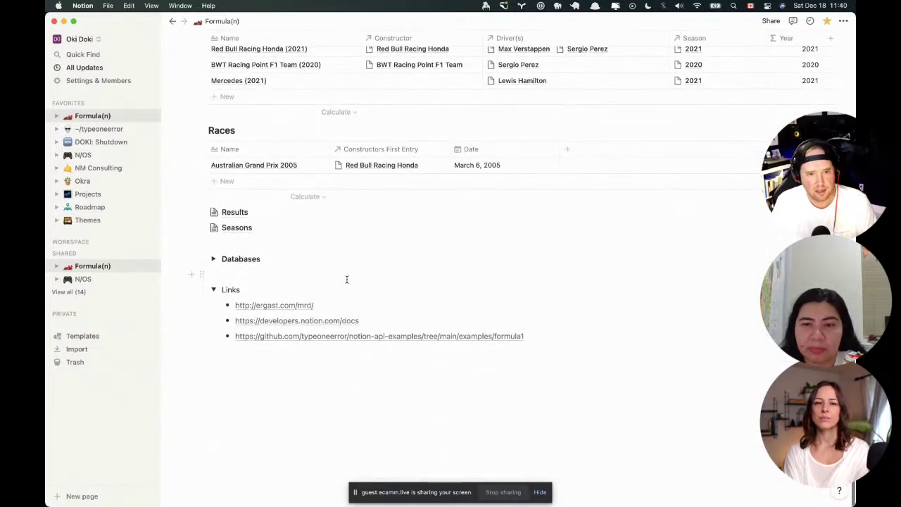
{"action": "key", "text": "super+Tab"}
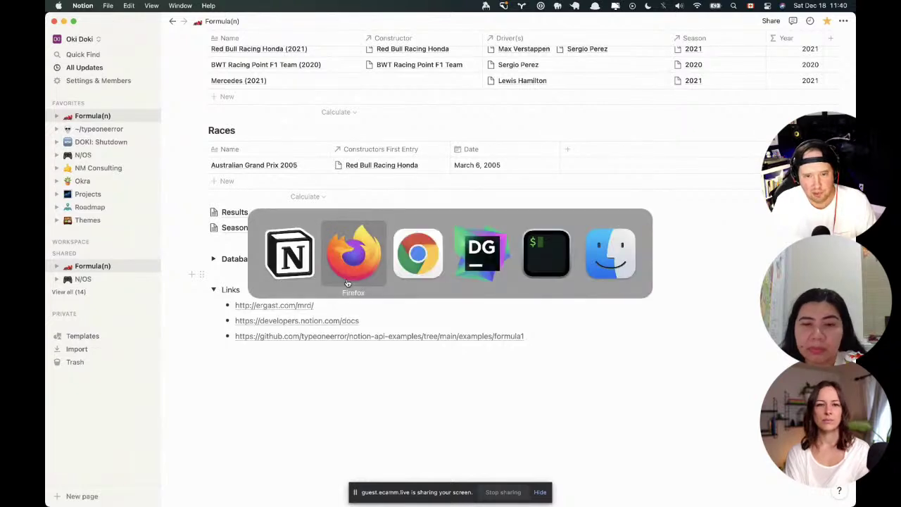
{"action": "key", "text": "super+Tab"}
{"action": "key", "text": "super+Tab"}
{"action": "key", "text": "super+Tab"}
{"action": "key", "text": "super+Tab"}
{"action": "key", "text": "super+Tab"}
{"action": "key", "text": "super+Tab"}
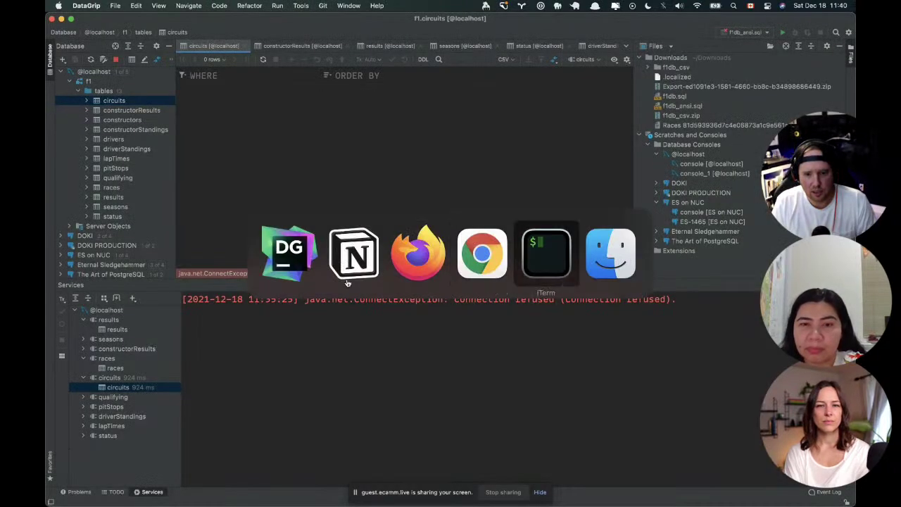
{"action": "key", "text": "Escape"}
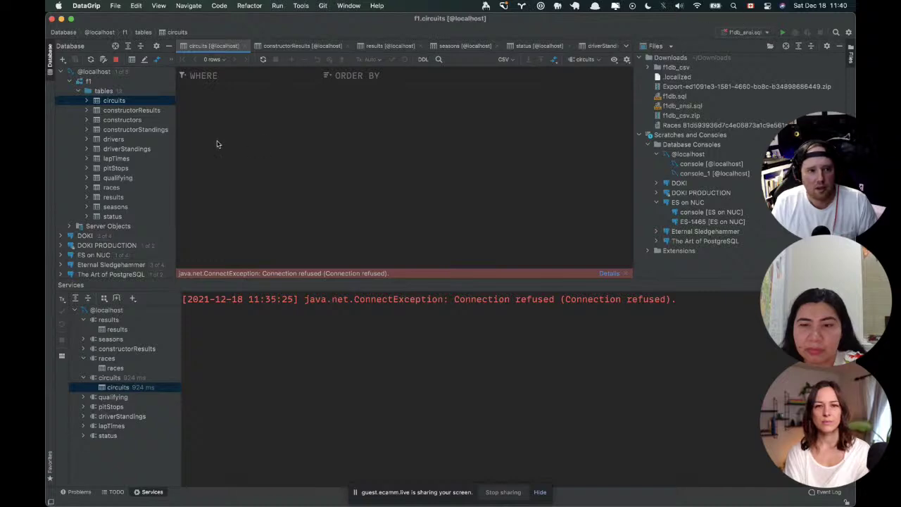
Close all the open f1 table editors, from circuits through to races.
{"action": "left_click", "coordinate": [245, 46]}
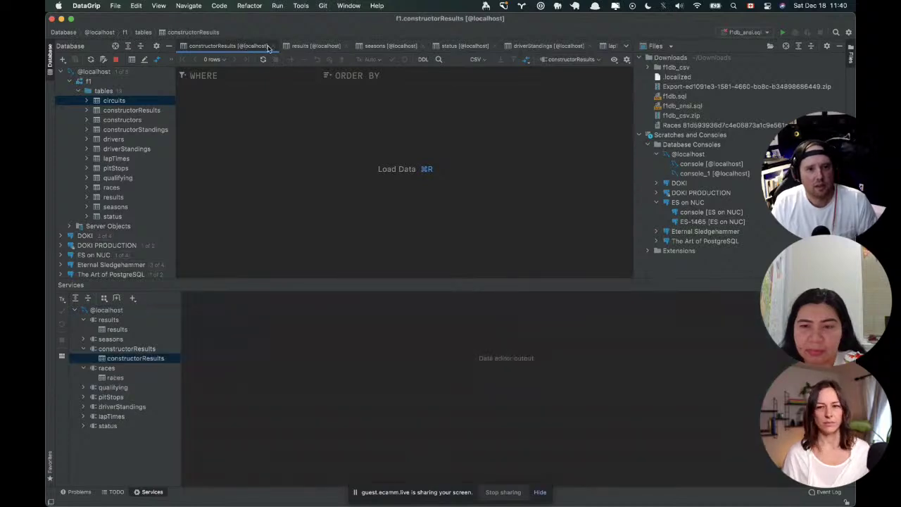
{"action": "left_click", "coordinate": [273, 46]}
{"action": "left_click", "coordinate": [273, 46]}
{"action": "left_click", "coordinate": [273, 45]}
{"action": "left_click", "coordinate": [273, 46]}
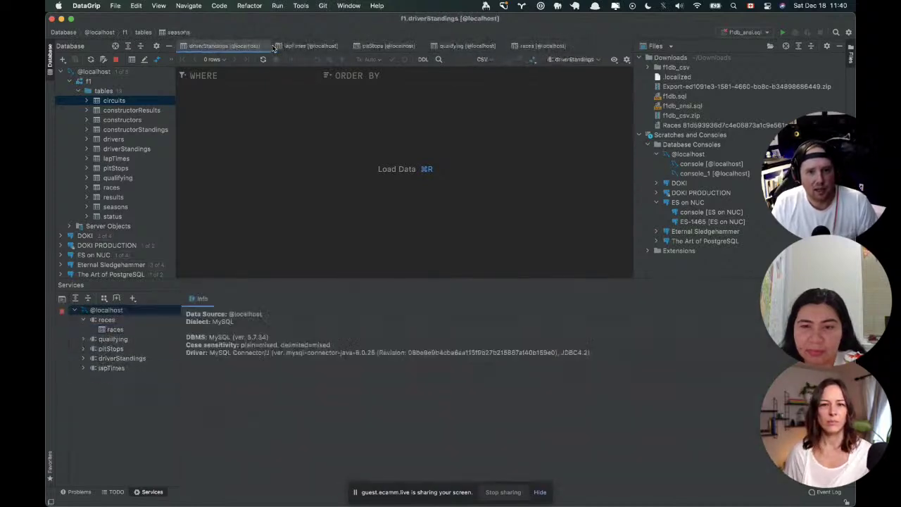
{"action": "left_click", "coordinate": [273, 46]}
{"action": "left_click", "coordinate": [273, 46]}
{"action": "left_click", "coordinate": [273, 46]}
{"action": "left_click", "coordinate": [273, 46]}
{"action": "left_click", "coordinate": [273, 46]}
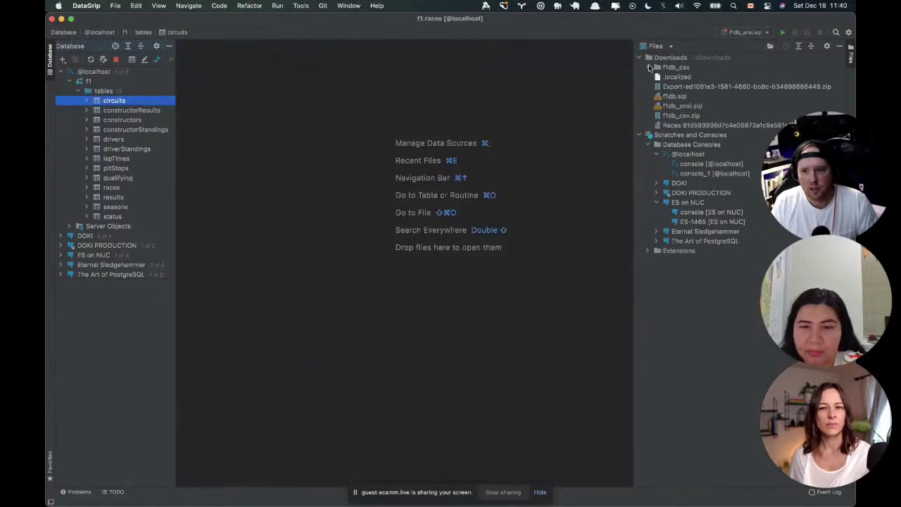
{"action": "left_click", "coordinate": [649, 67]}
{"action": "left_click", "coordinate": [648, 66]}
{"action": "left_click", "coordinate": [638, 58]}
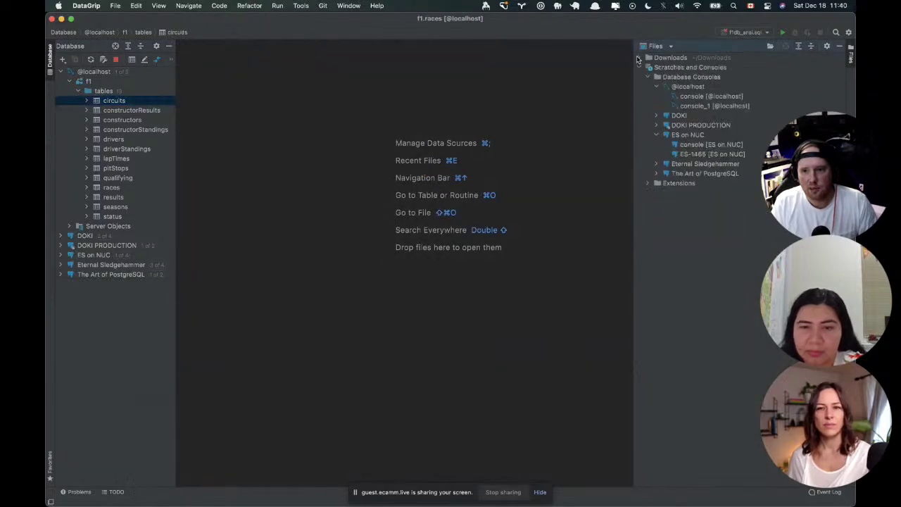
{"action": "double_click", "coordinate": [681, 97]}
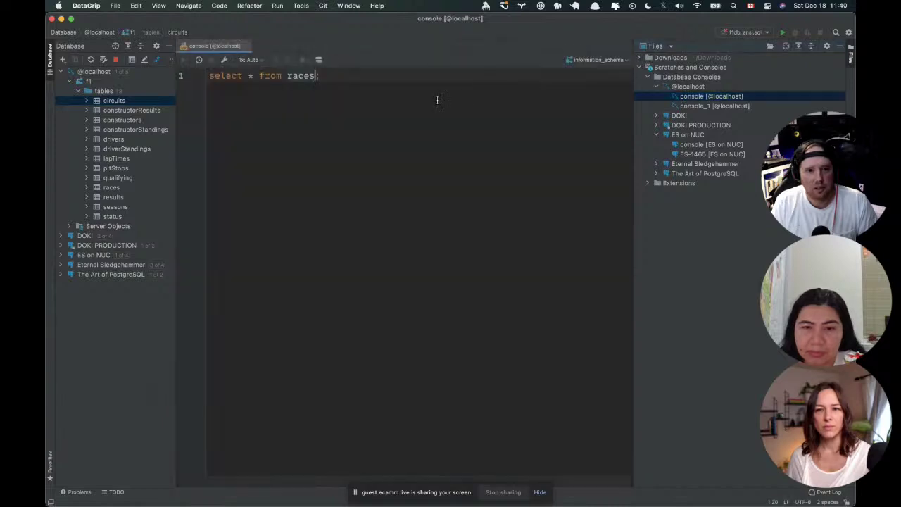
Set the console's schema to f1 and run the query select * from races.
{"action": "key", "text": "super+Return"}
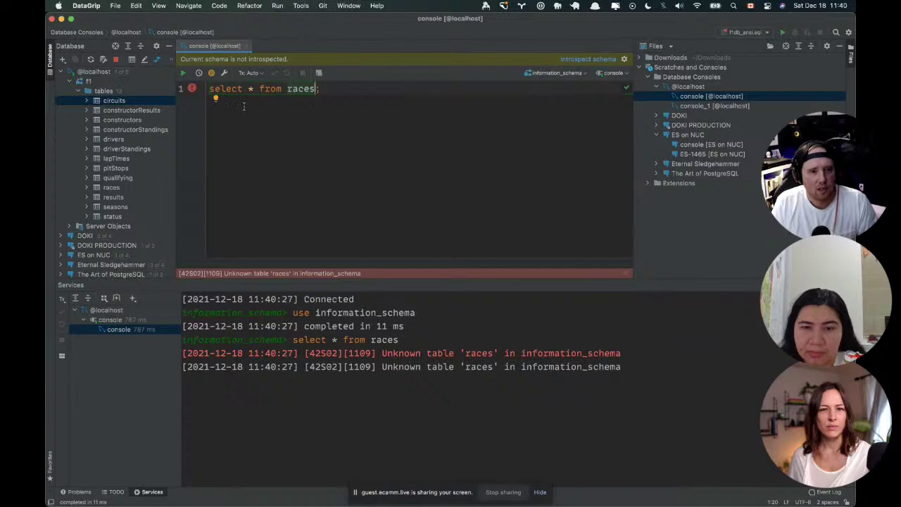
{"action": "left_click", "coordinate": [556, 72]}
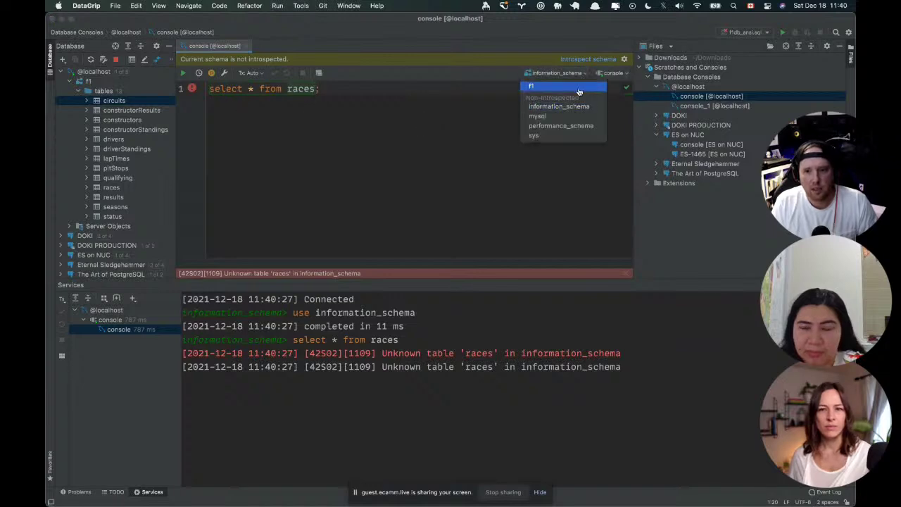
{"action": "left_click", "coordinate": [570, 90]}
{"action": "key", "text": "super+Return"}
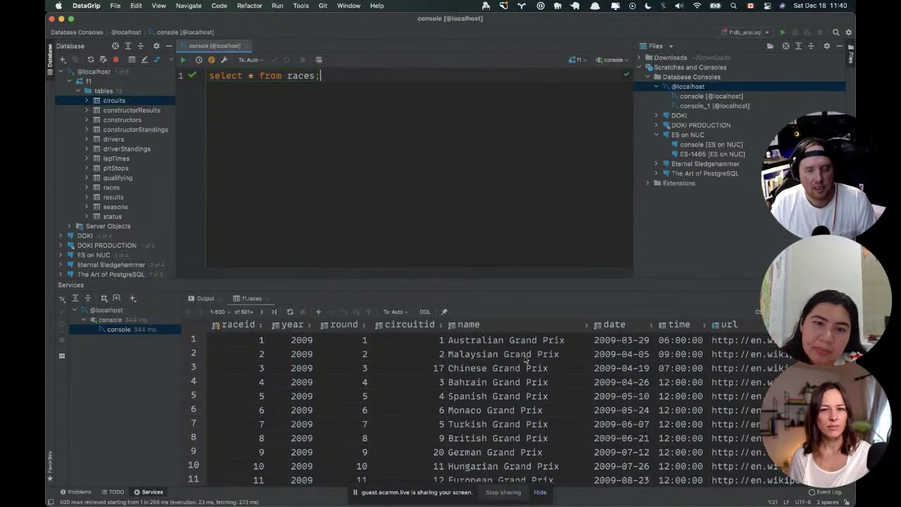
Switch to iTerm and clear the terminal screen.
{"action": "key", "text": "super+Tab"}
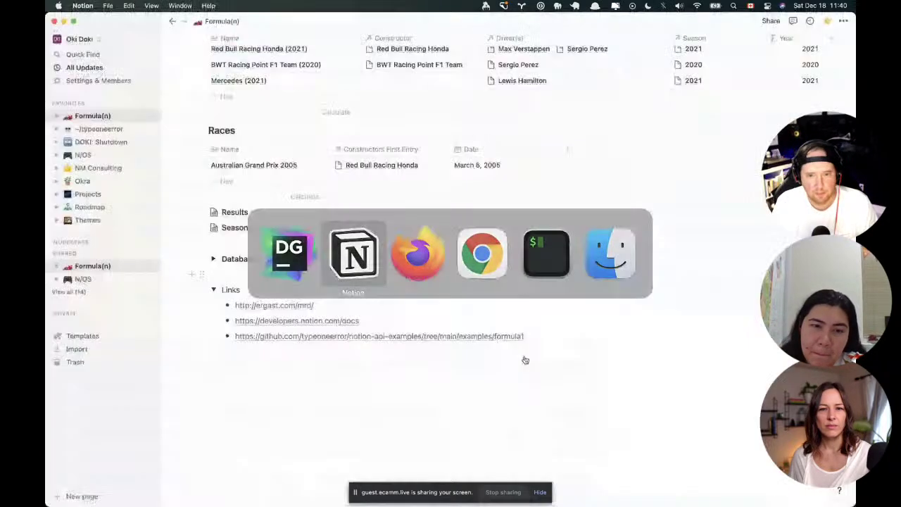
{"action": "key", "text": "super+Tab"}
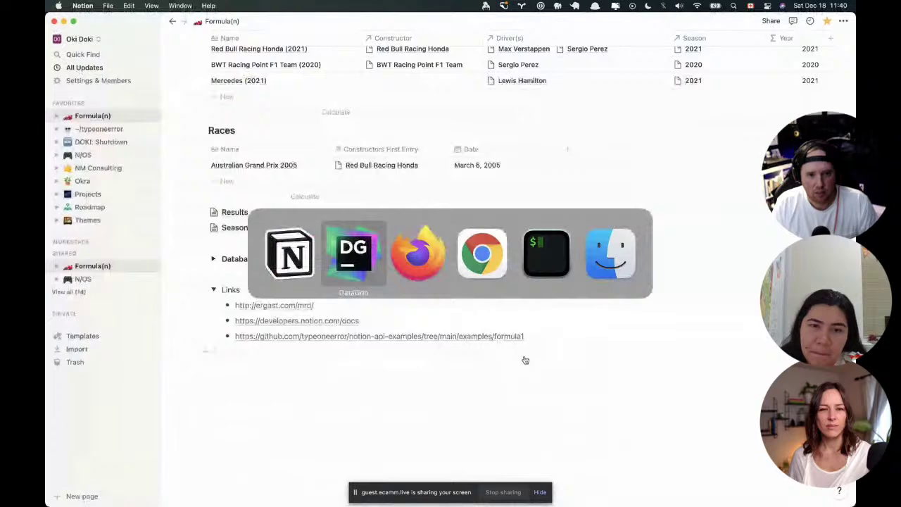
{"action": "key", "text": "super+Tab"}
{"action": "key", "text": "super+Tab"}
{"action": "key", "text": "super+Tab"}
{"action": "key", "text": "super+Tab"}
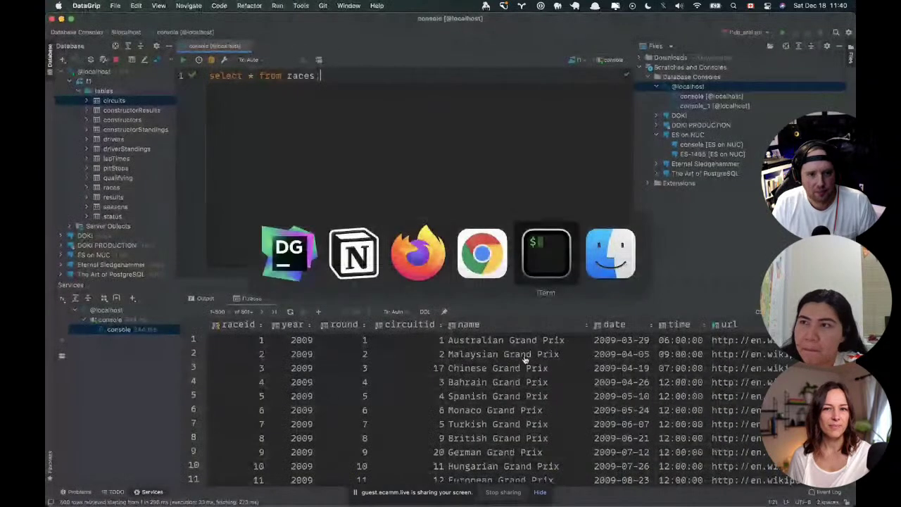
{"action": "key", "text": "ctrl+l"}
Replace the leftover command at the prompt with code . and run it to open the api project folder in Visual Studio Code.
{"action": "type", "text": "co"}
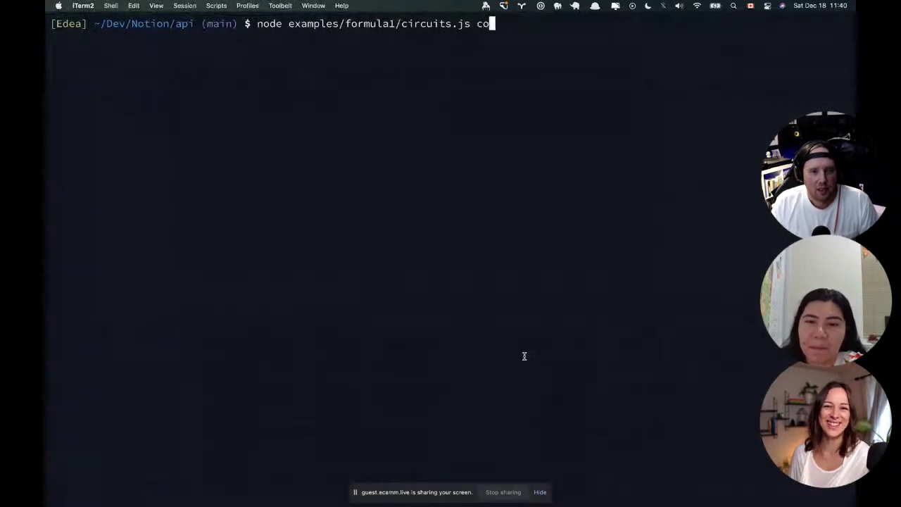
{"action": "key", "text": "Up"}
{"action": "key", "text": "BackSpace"}
{"action": "key", "text": "BackSpace"}
{"action": "key", "text": "BackSpace"}
{"action": "key", "text": "BackSpace"}
{"action": "key", "text": "BackSpace"}
{"action": "key", "text": "BackSpace"}
{"action": "key", "text": "BackSpace"}
{"action": "key", "text": "BackSpace"}
{"action": "key", "text": "BackSpace"}
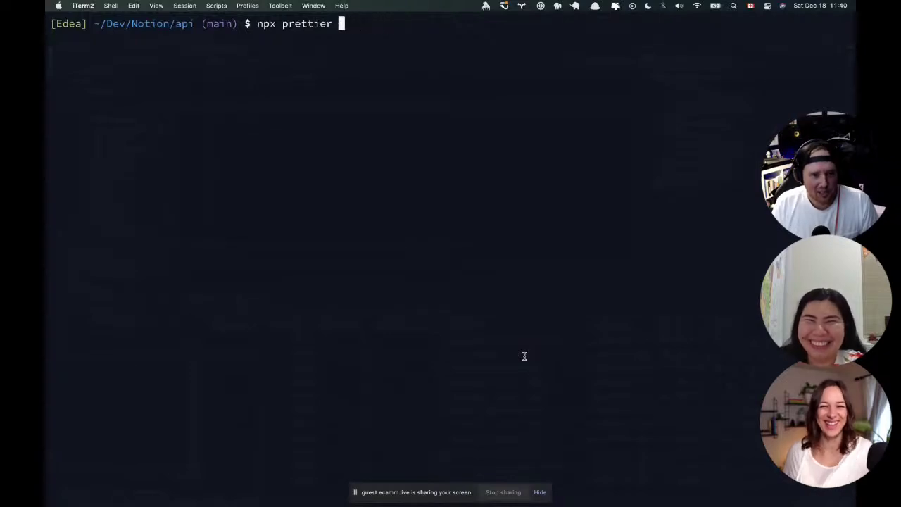
{"action": "key", "text": "BackSpace"}
{"action": "key", "text": "BackSpace"}
{"action": "key", "text": "BackSpace"}
{"action": "key", "text": "BackSpace"}
{"action": "key", "text": "BackSpace"}
{"action": "key", "text": "BackSpace"}
{"action": "key", "text": "BackSpace"}
{"action": "key", "text": "BackSpace"}
{"action": "key", "text": "BackSpace"}
{"action": "key", "text": "BackSpace"}
{"action": "key", "text": "BackSpace"}
{"action": "key", "text": "BackSpace"}
{"action": "key", "text": "BackSpace"}
{"action": "type", "text": "code "}
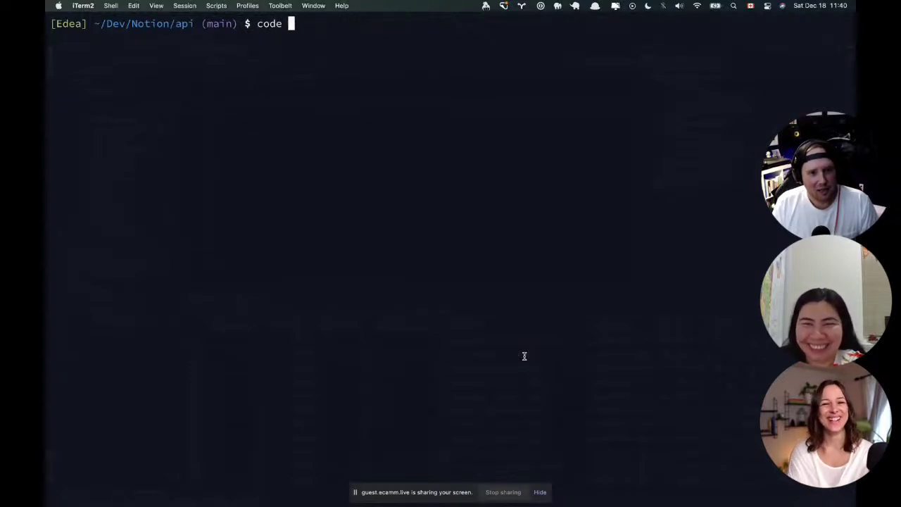
{"action": "type", "text": "."}
{"action": "key", "text": "Return"}
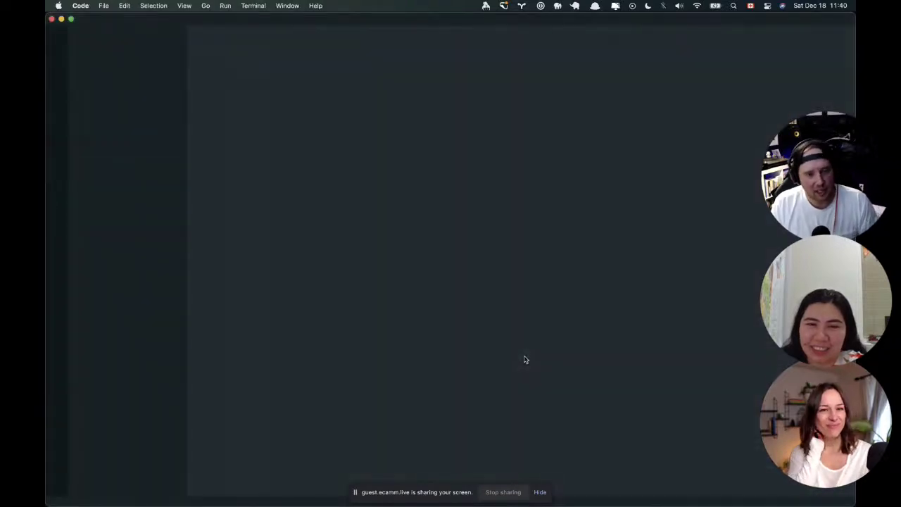
Switch to Firefox and bring up the GitHub page showing circuits.js of the notion-api-examples repository.
{"action": "key", "text": "super+Tab"}
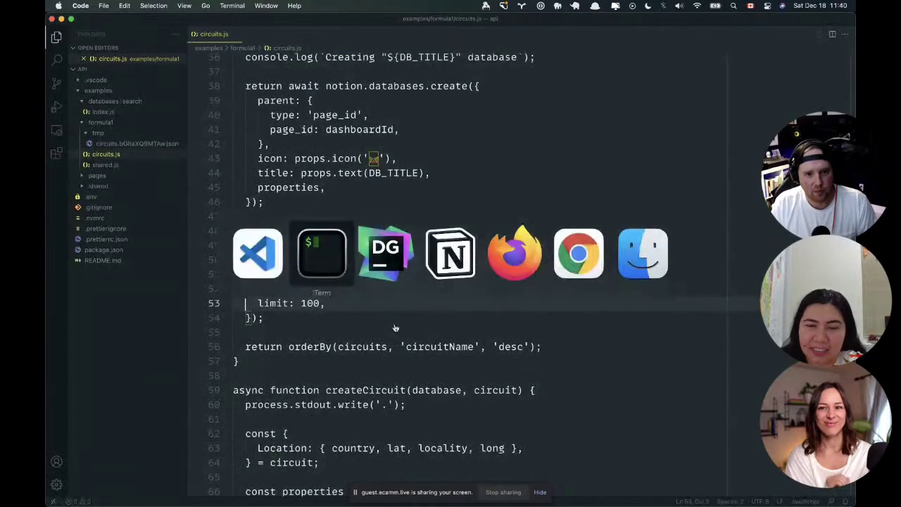
{"action": "key", "text": "super+Tab"}
{"action": "key", "text": "super+Tab"}
{"action": "key", "text": "super+Tab"}
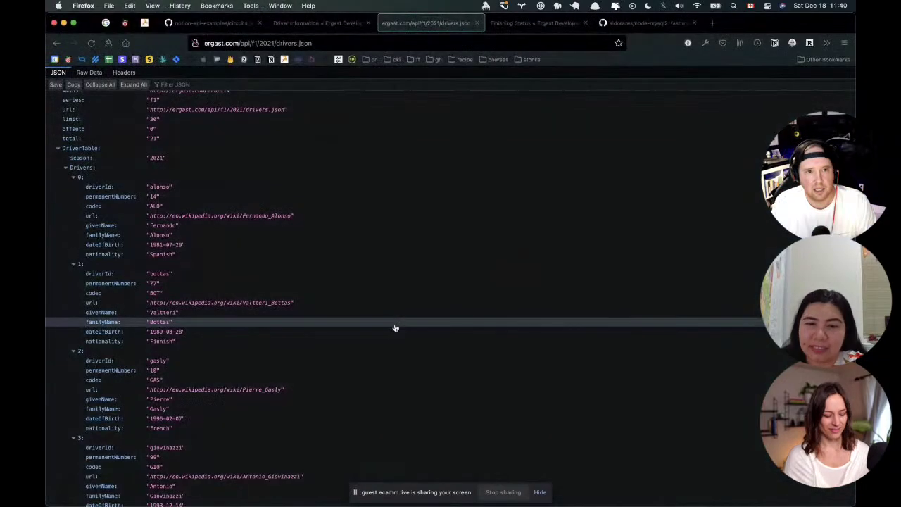
{"action": "key", "text": "ctrl+shift+Tab"}
{"action": "key", "text": "ctrl+shift+Tab"}
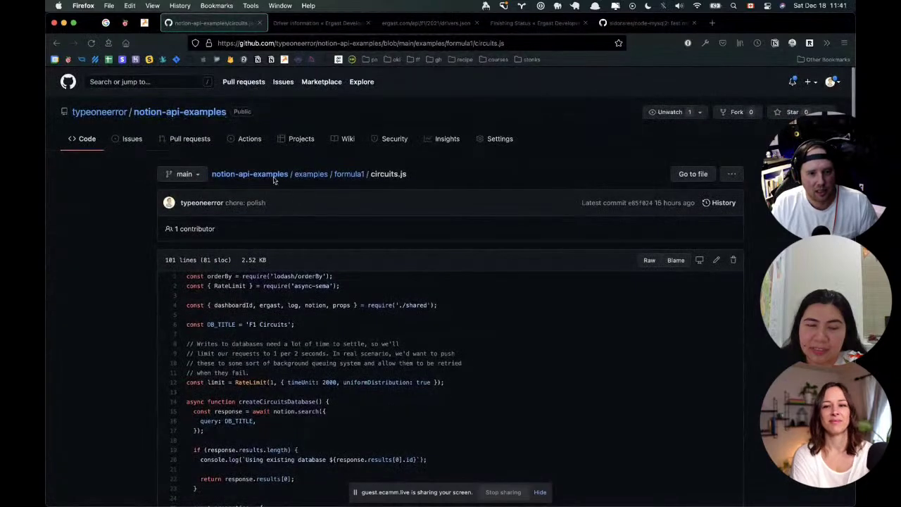
Browse the notion-api-examples repository from its root into the examples folder, looking at the pages and formula1 subfolders.
{"action": "left_click", "coordinate": [274, 178]}
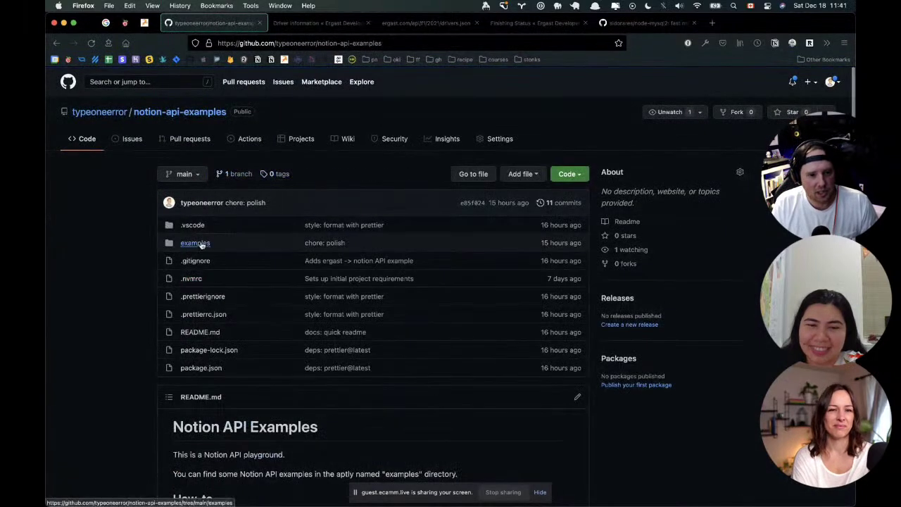
{"action": "left_click", "coordinate": [201, 244]}
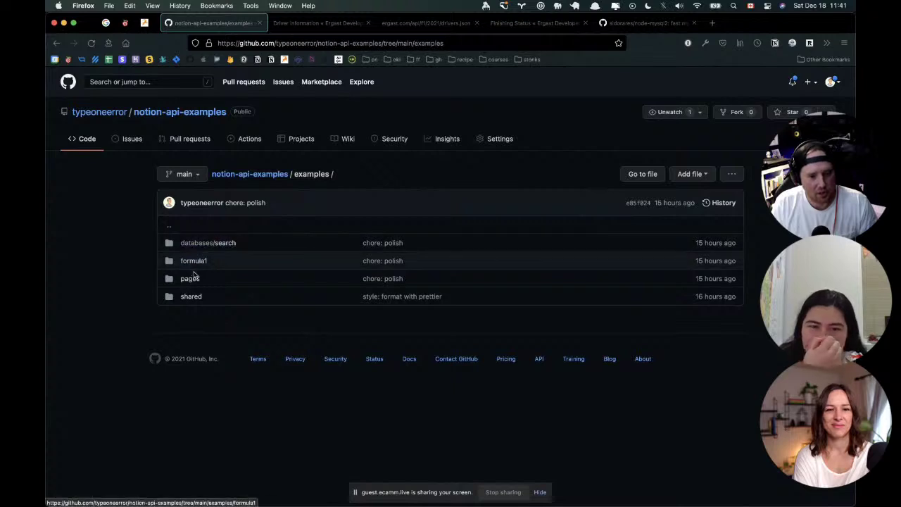
{"action": "left_click", "coordinate": [191, 278]}
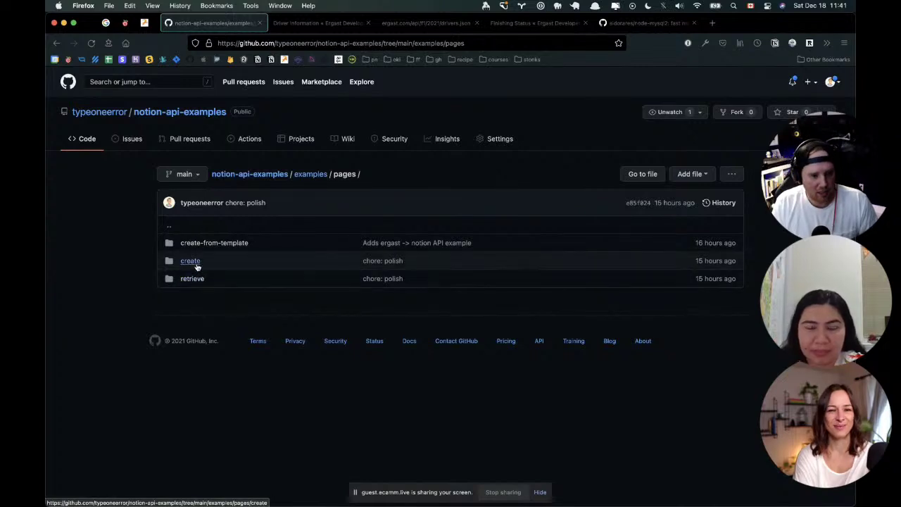
{"action": "left_click", "coordinate": [56, 43]}
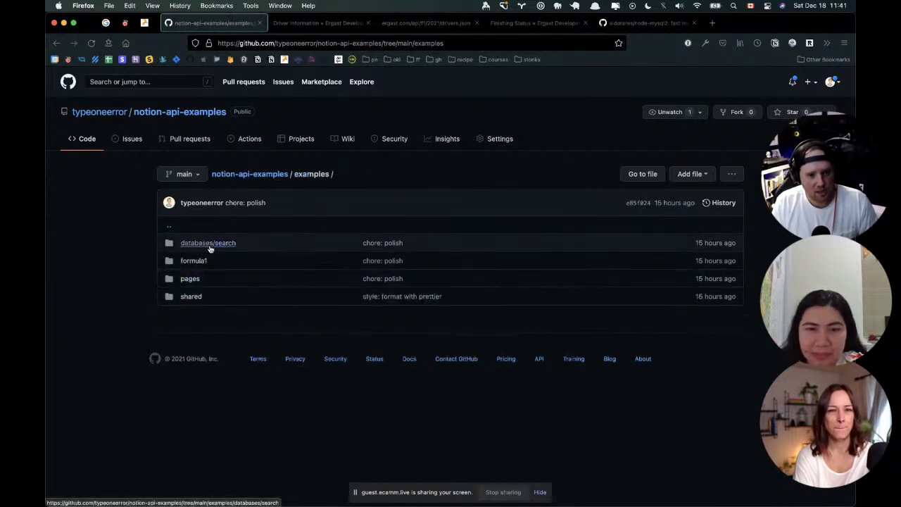
{"action": "left_click", "coordinate": [197, 261]}
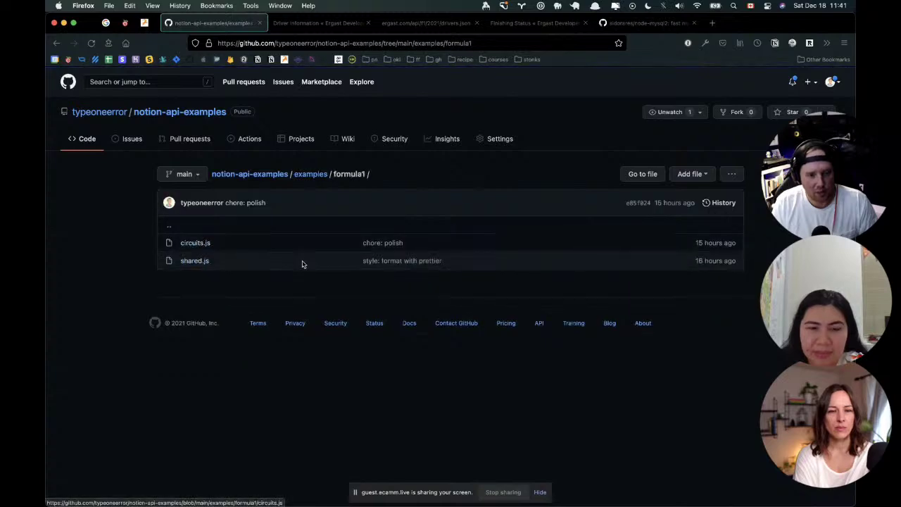
{"action": "left_click", "coordinate": [199, 261]}
Switch to Visual Studio Code, close the release notes and examine the opening lines of circuits.js.
{"action": "key", "text": "super+Tab"}
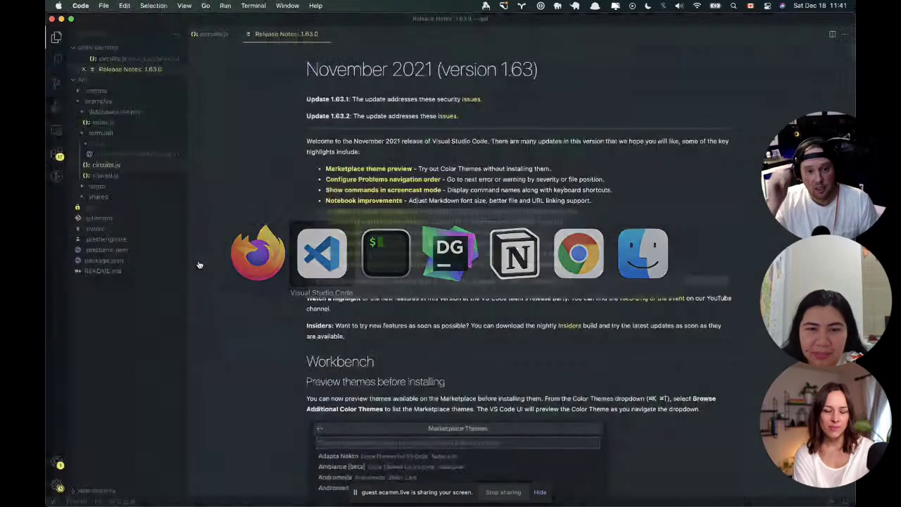
{"action": "key", "text": "super+w"}
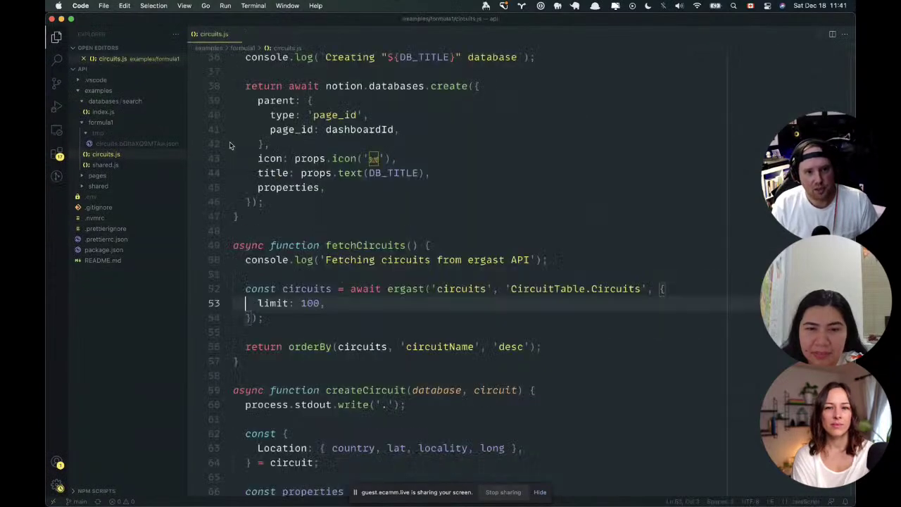
{"action": "scroll", "coordinate": [341, 143], "scroll_direction": "up", "scroll_amount": 5}
{"action": "scroll", "coordinate": [341, 143], "scroll_direction": "up", "scroll_amount": 4}
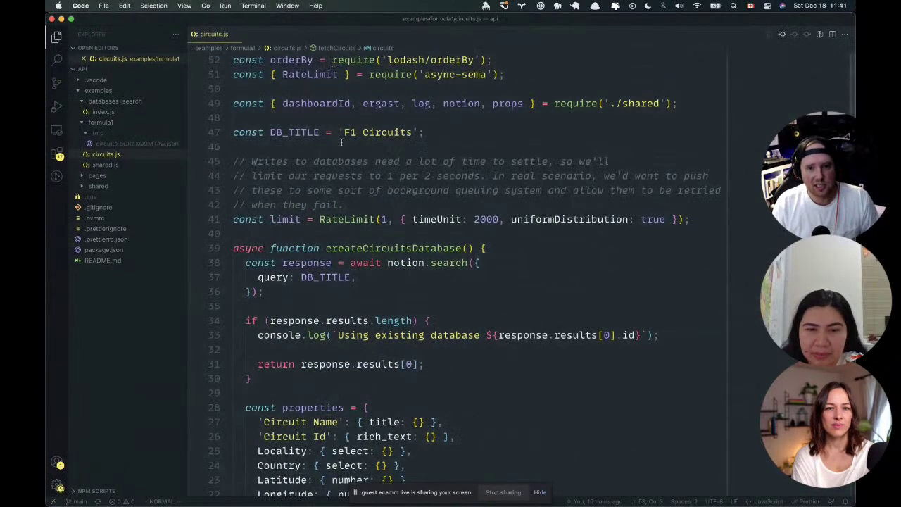
{"action": "left_click", "coordinate": [415, 160]}
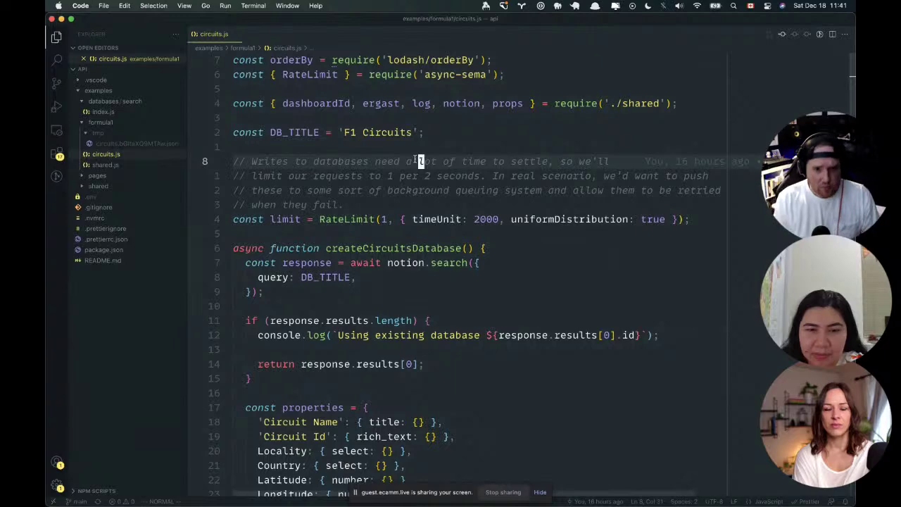
Switch back to DataGrip, change the console query to select * from circuits, run it and look through the returned rows.
{"action": "key", "text": "super+Tab"}
{"action": "key", "text": "super+Tab"}
{"action": "key", "text": "super+Tab"}
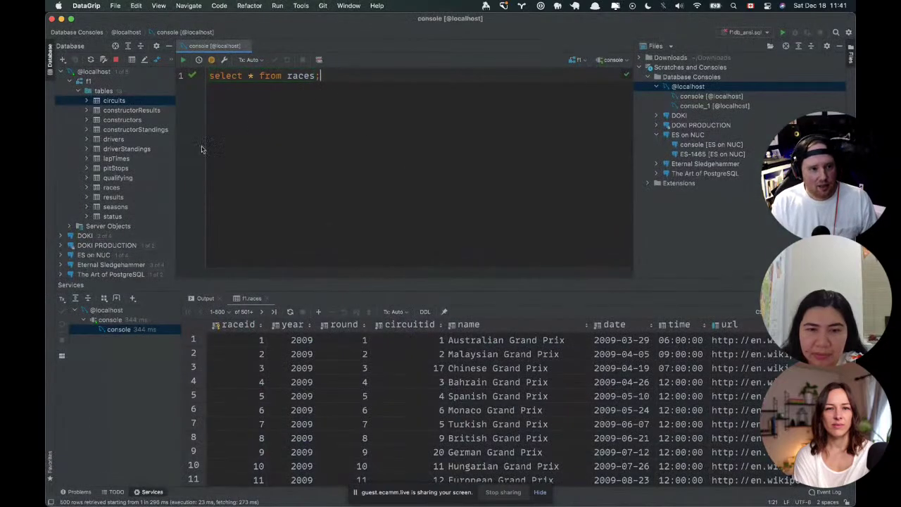
{"action": "left_click", "coordinate": [123, 103]}
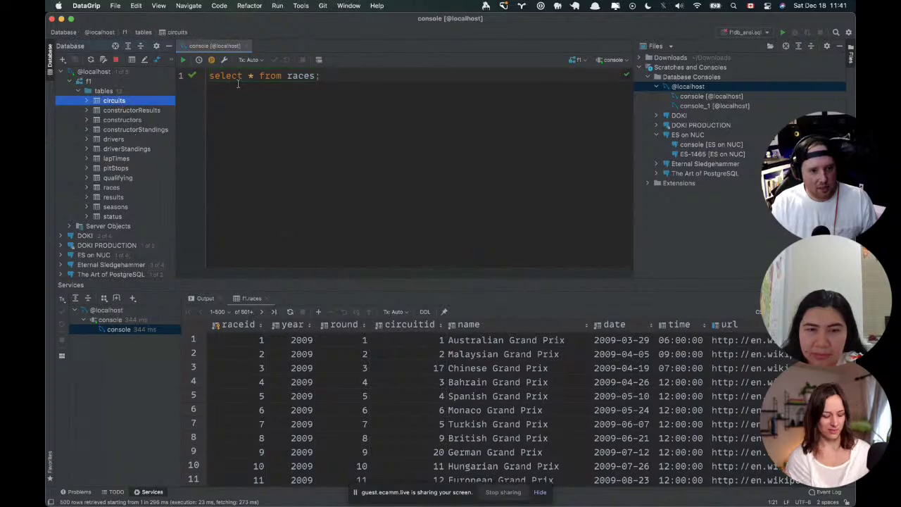
{"action": "double_click", "coordinate": [289, 76]}
{"action": "type", "text": "circui"}
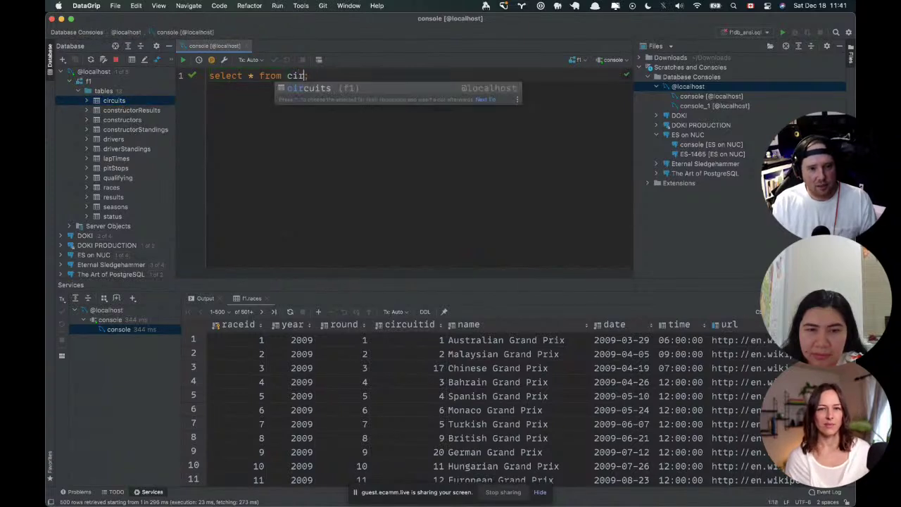
{"action": "type", "text": "ts"}
{"action": "key", "text": "super+Return"}
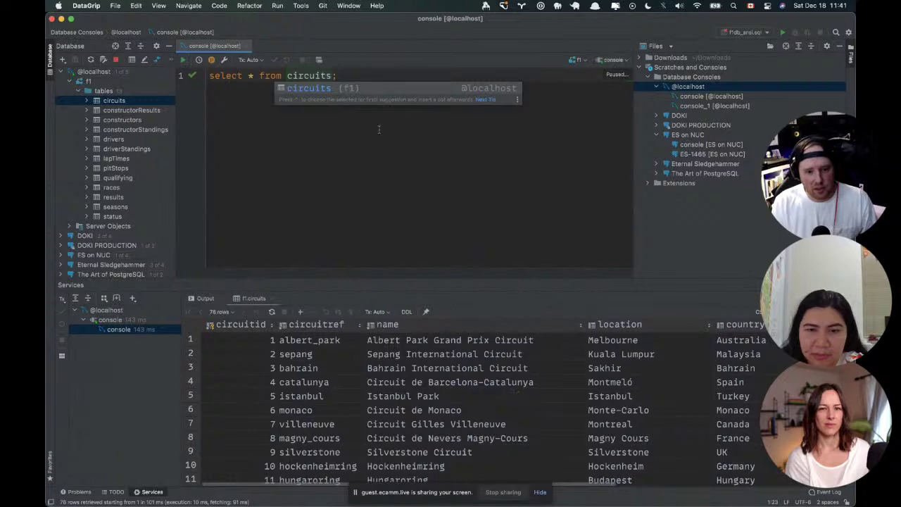
{"action": "scroll", "coordinate": [442, 397], "scroll_direction": "down", "scroll_amount": 1}
{"action": "scroll", "coordinate": [441, 397], "scroll_direction": "up", "scroll_amount": 1}
{"action": "scroll", "coordinate": [442, 396], "scroll_direction": "down", "scroll_amount": 1}
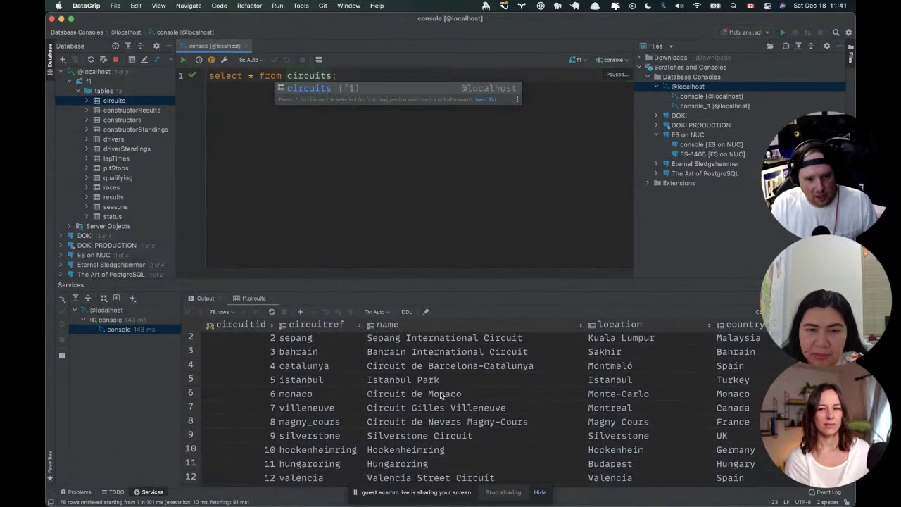
Check the first circuit's circuitref value, then open the drivers table and examine the driverRef values in its first rows.
{"action": "scroll", "coordinate": [441, 396], "scroll_direction": "up", "scroll_amount": 1}
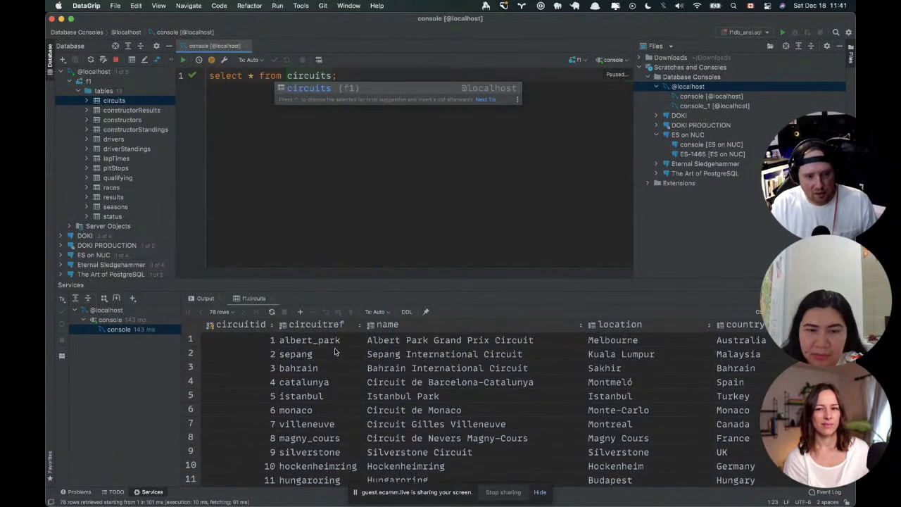
{"action": "left_click", "coordinate": [332, 343]}
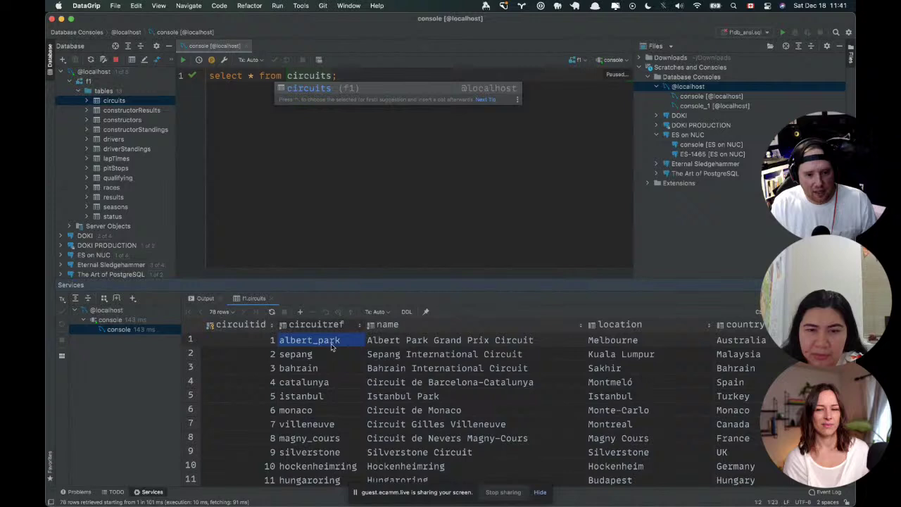
{"action": "left_click", "coordinate": [127, 121]}
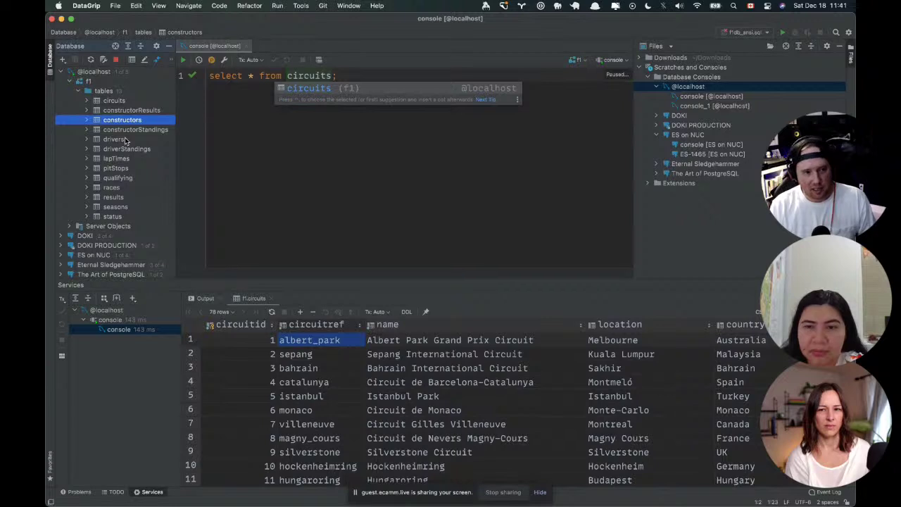
{"action": "double_click", "coordinate": [117, 139]}
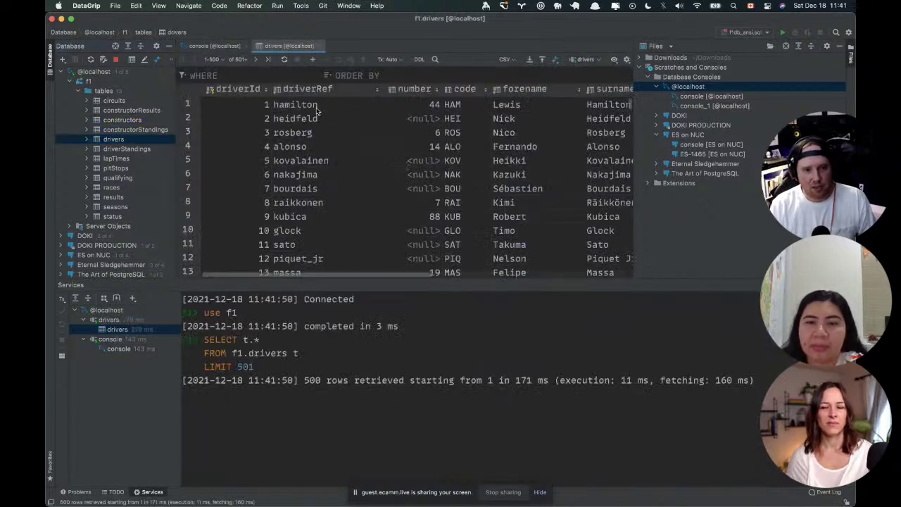
{"action": "left_click", "coordinate": [313, 105]}
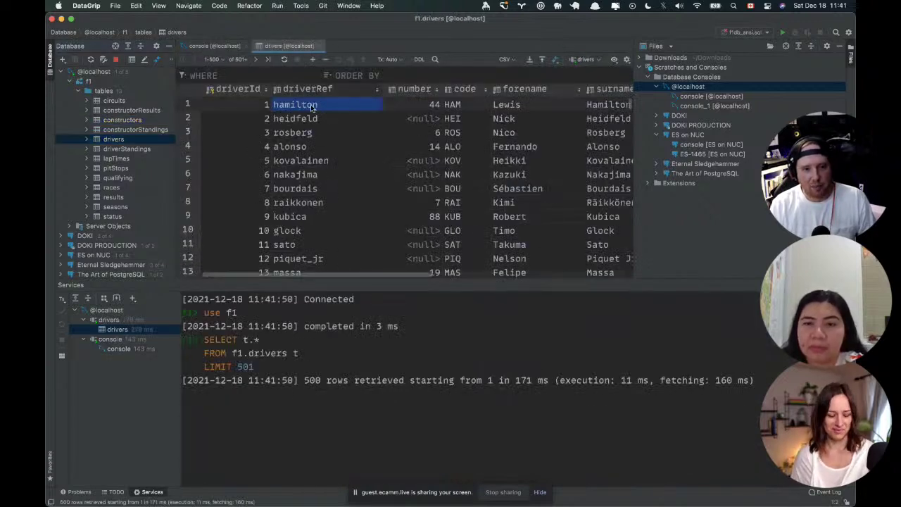
{"action": "left_click", "coordinate": [314, 119]}
{"action": "scroll", "coordinate": [320, 156], "scroll_direction": "down", "scroll_amount": 1}
{"action": "scroll", "coordinate": [319, 158], "scroll_direction": "up", "scroll_amount": 1}
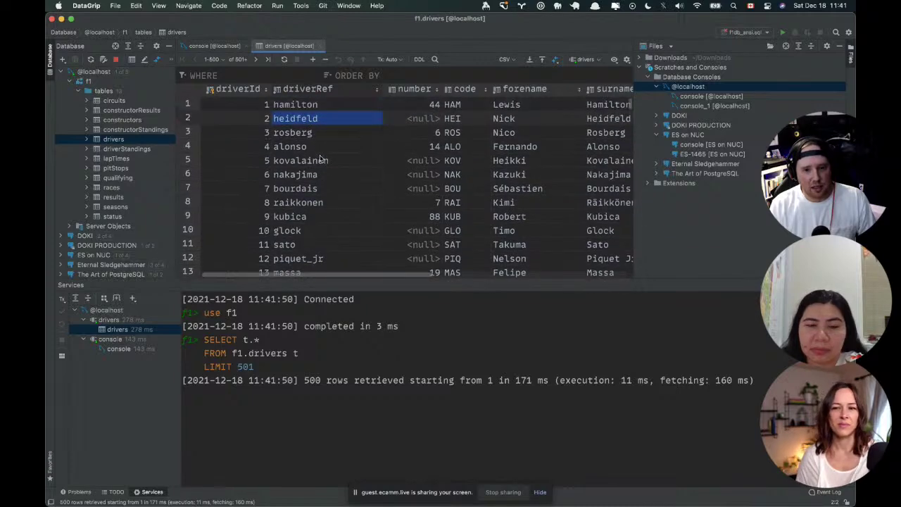
Look through the code column of the drivers table and inspect the codes of the first two drivers.
{"action": "left_click", "coordinate": [459, 117]}
{"action": "scroll", "coordinate": [464, 114], "scroll_direction": "down", "scroll_amount": 9}
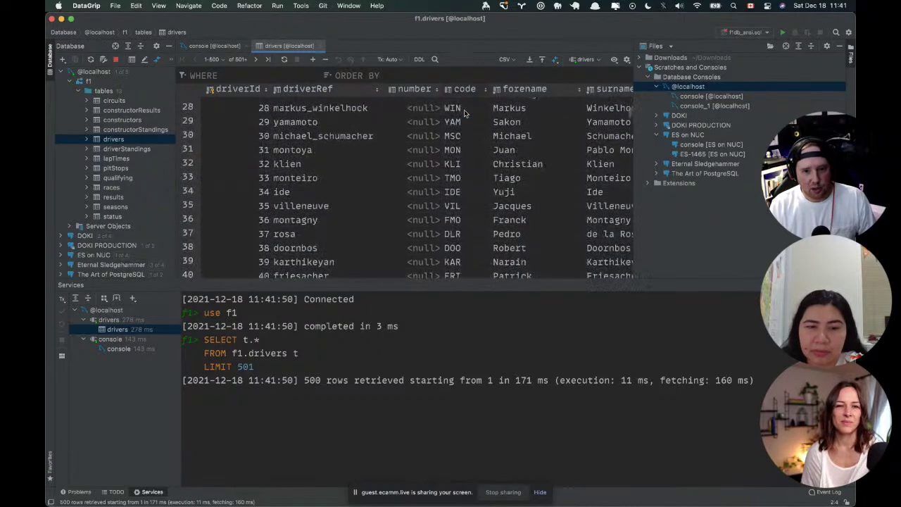
{"action": "scroll", "coordinate": [464, 114], "scroll_direction": "up", "scroll_amount": 9}
{"action": "left_click", "coordinate": [464, 106]}
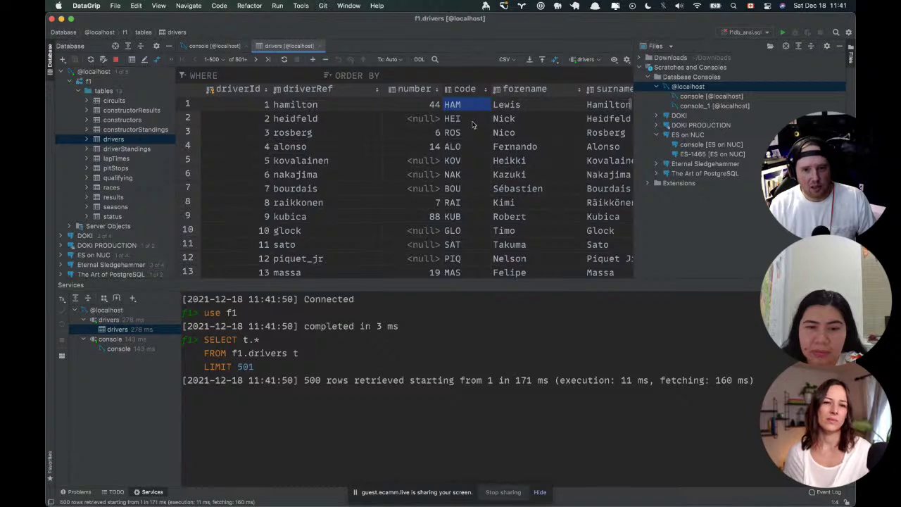
{"action": "left_click", "coordinate": [473, 123]}
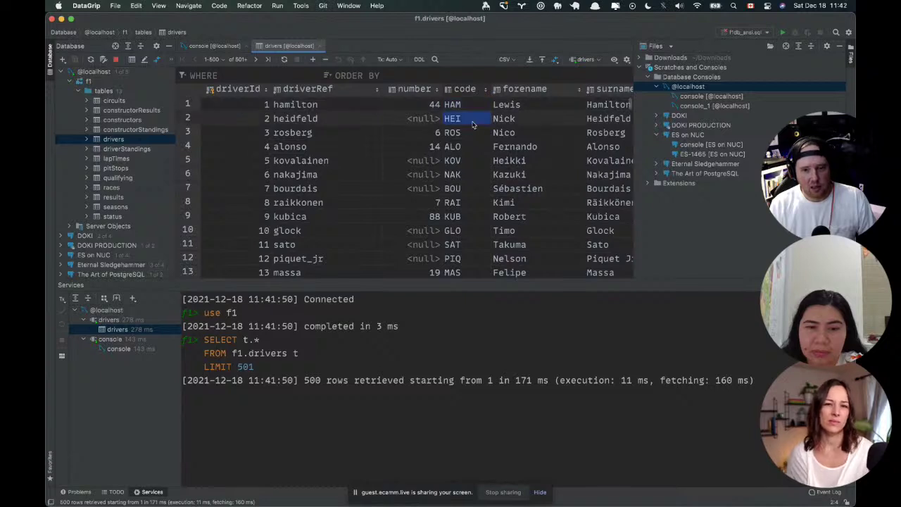
Inspect the first drivers' driverRef values again, then open the results table and examine its driverId column.
{"action": "left_click", "coordinate": [347, 105]}
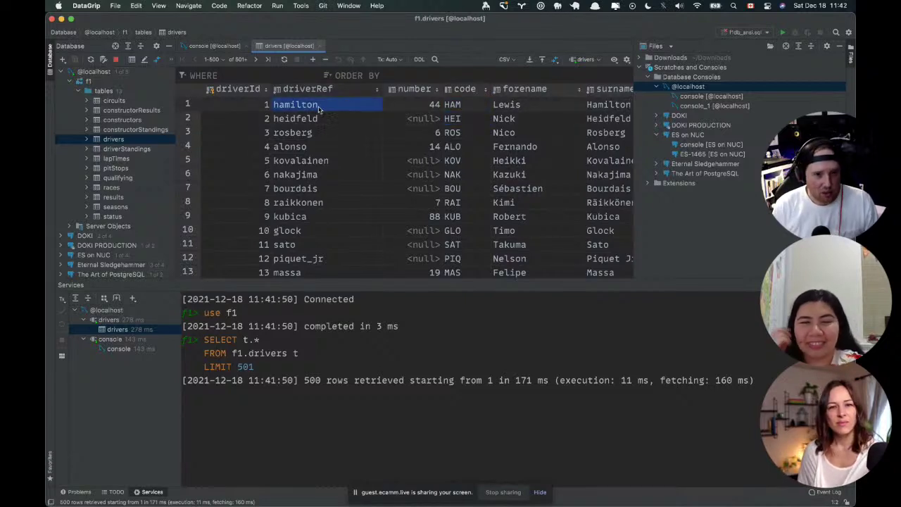
{"action": "double_click", "coordinate": [318, 107]}
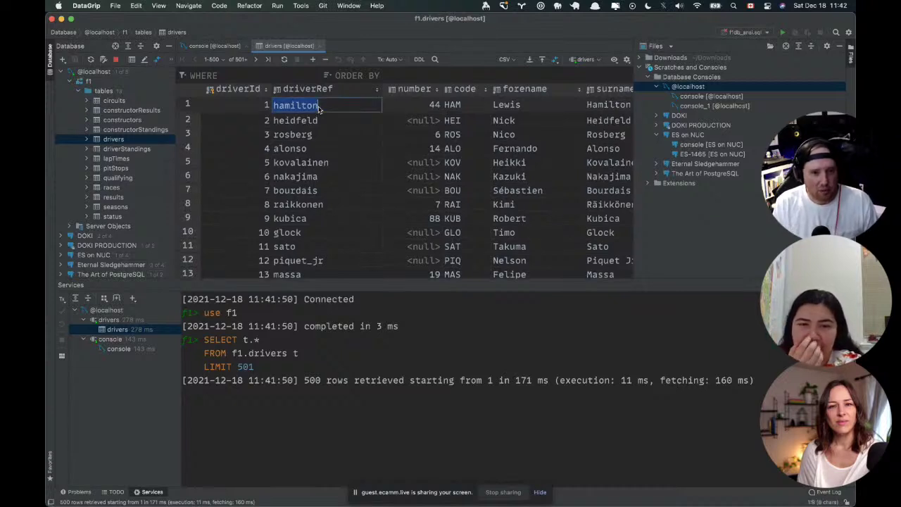
{"action": "left_click", "coordinate": [308, 116]}
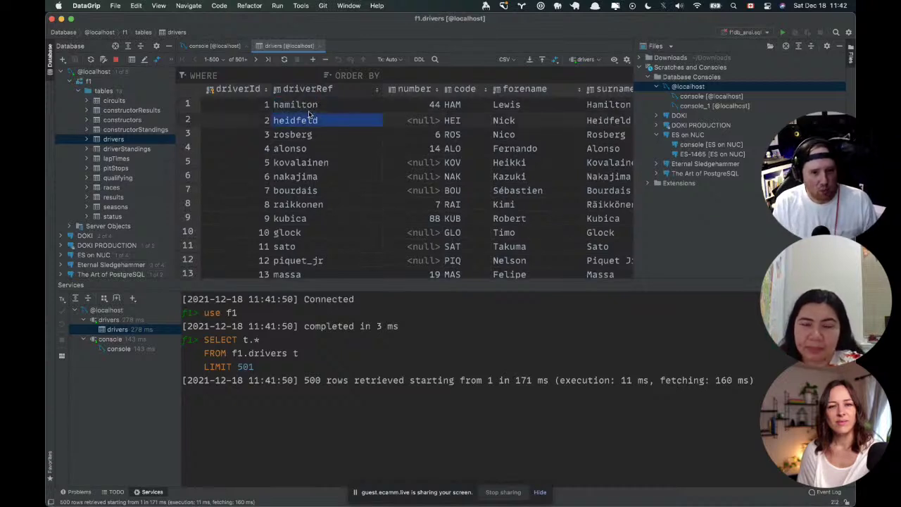
{"action": "left_click", "coordinate": [303, 106]}
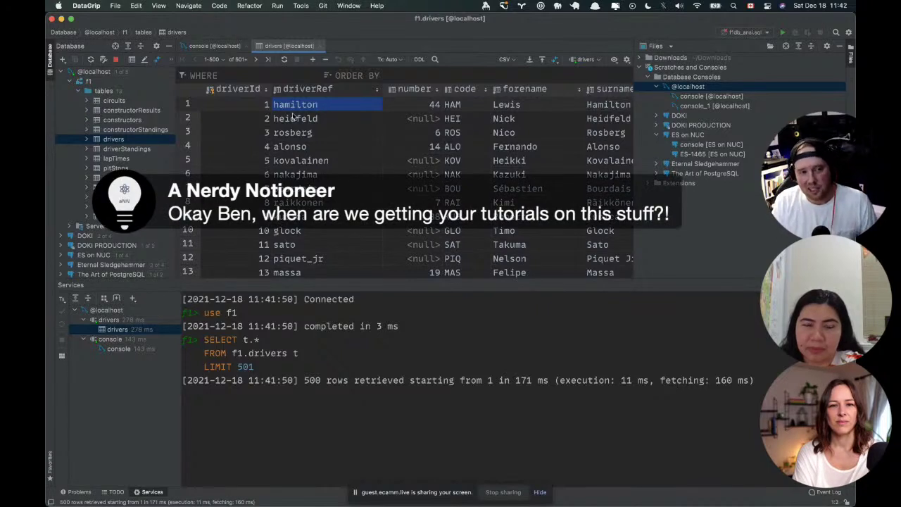
{"action": "double_click", "coordinate": [112, 197]}
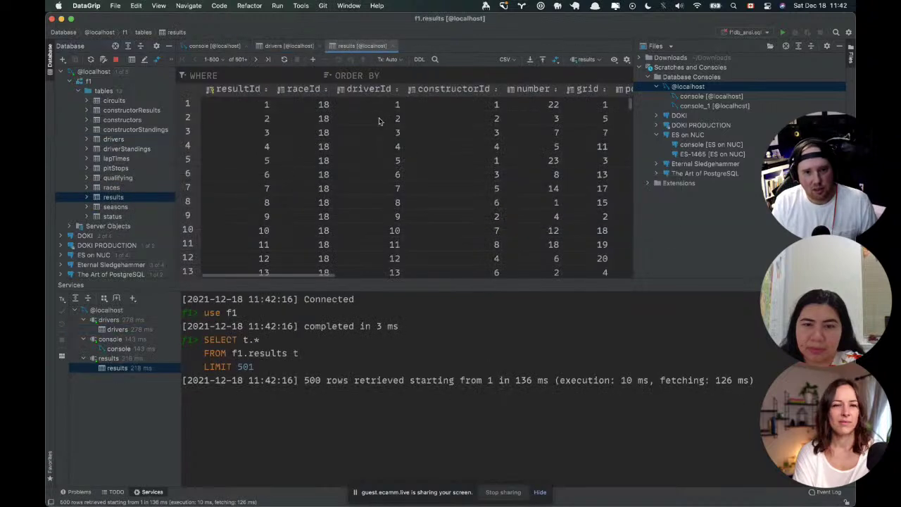
{"action": "left_click", "coordinate": [395, 107]}
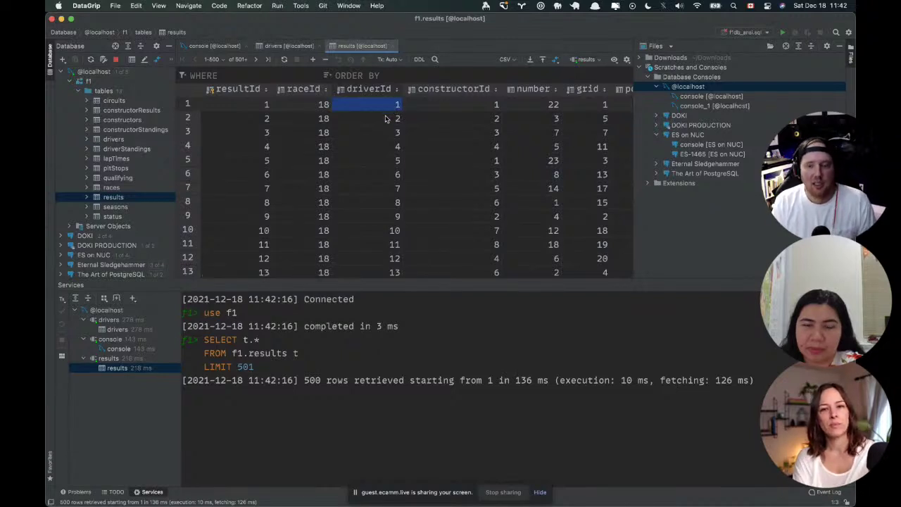
Switch to Visual Studio Code, look at shared.js in the formula1 folder and read circuits.js through to its end.
{"action": "key", "text": "super+Tab"}
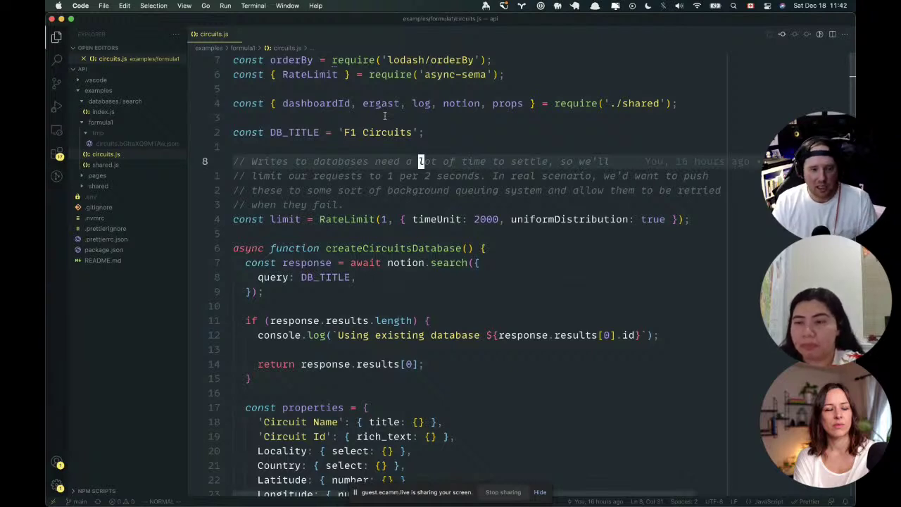
{"action": "left_click", "coordinate": [140, 132]}
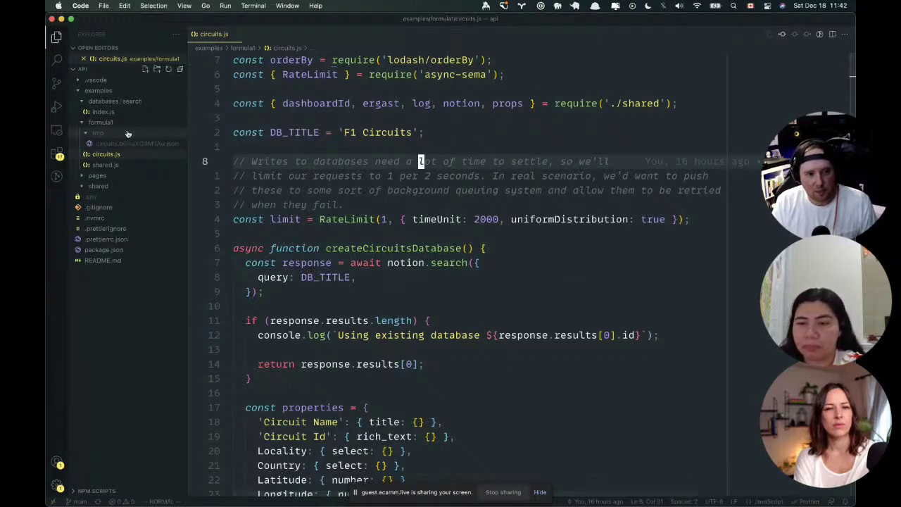
{"action": "left_click", "coordinate": [126, 123]}
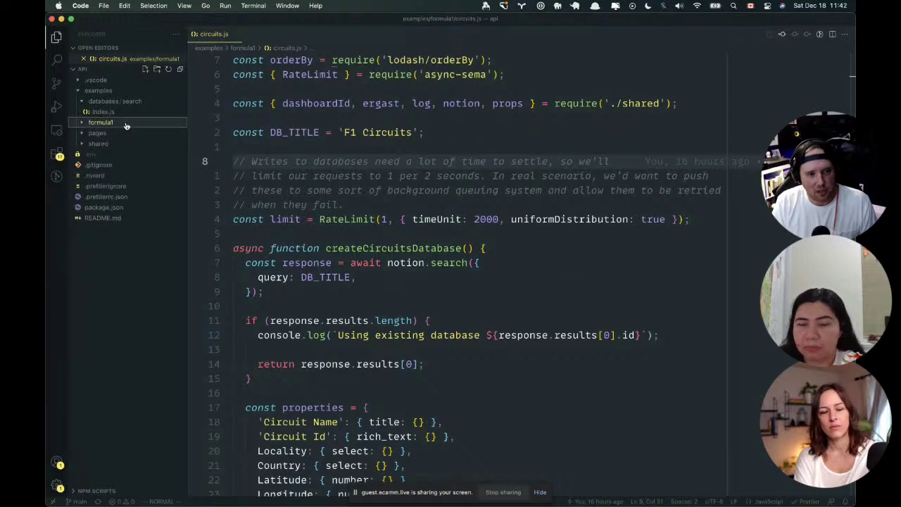
{"action": "left_click", "coordinate": [126, 123]}
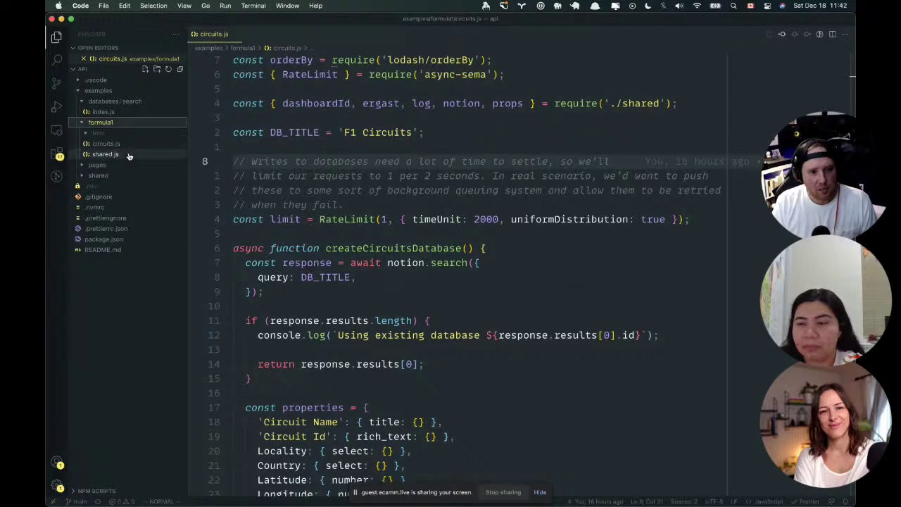
{"action": "left_click", "coordinate": [128, 154]}
{"action": "left_click", "coordinate": [127, 154]}
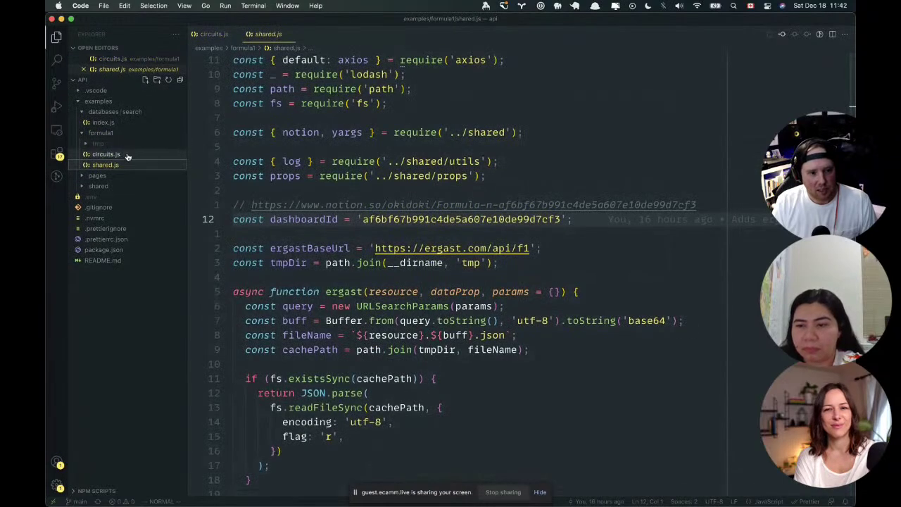
{"action": "scroll", "coordinate": [346, 191], "scroll_direction": "down", "scroll_amount": 2}
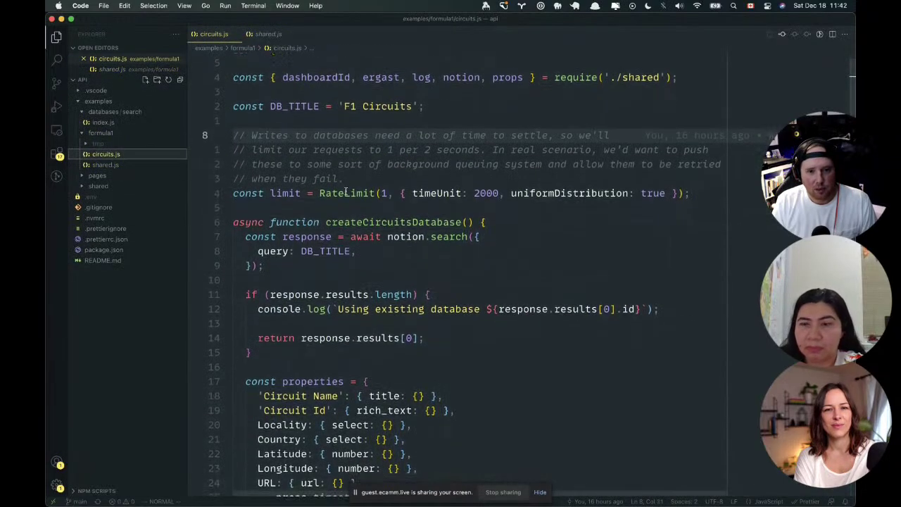
{"action": "scroll", "coordinate": [345, 191], "scroll_direction": "down", "scroll_amount": 20}
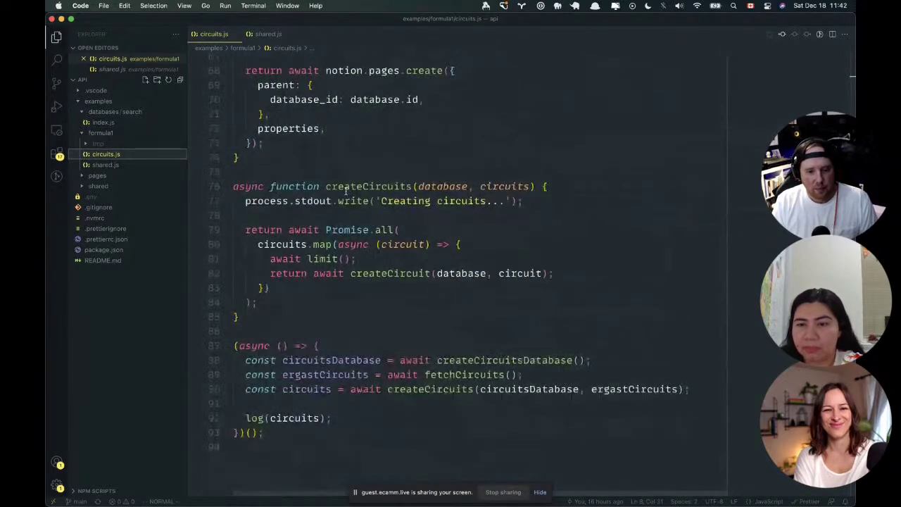
Switch to Notion, tile its window to the left half of the screen and hide the sidebar.
{"action": "key", "text": "super+Tab"}
{"action": "key", "text": "super+Tab"}
{"action": "key", "text": "super+Tab"}
{"action": "key", "text": "super+Tab"}
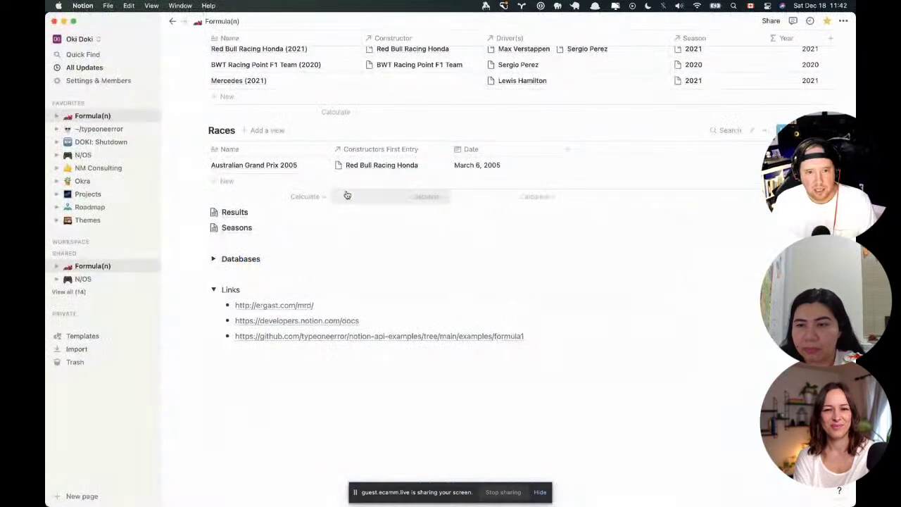
{"action": "key", "text": "ctrl+alt+Left"}
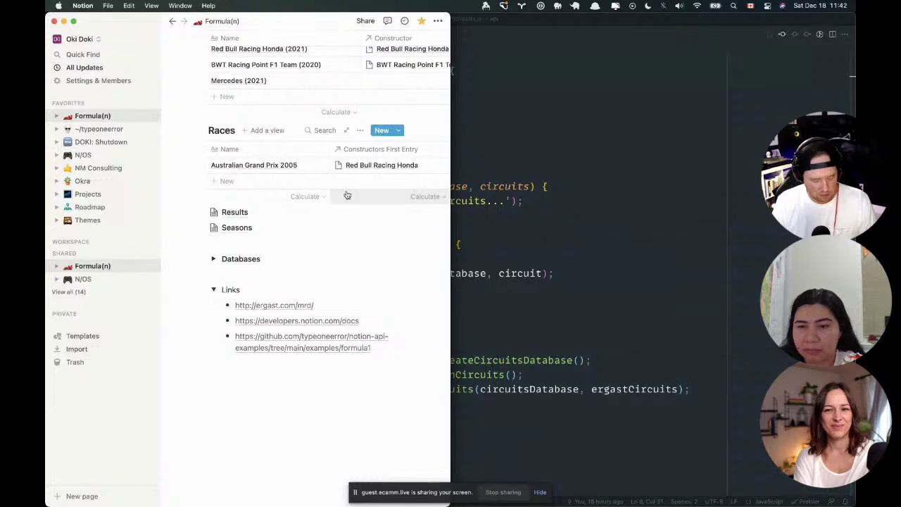
{"action": "key", "text": "super+backslash"}
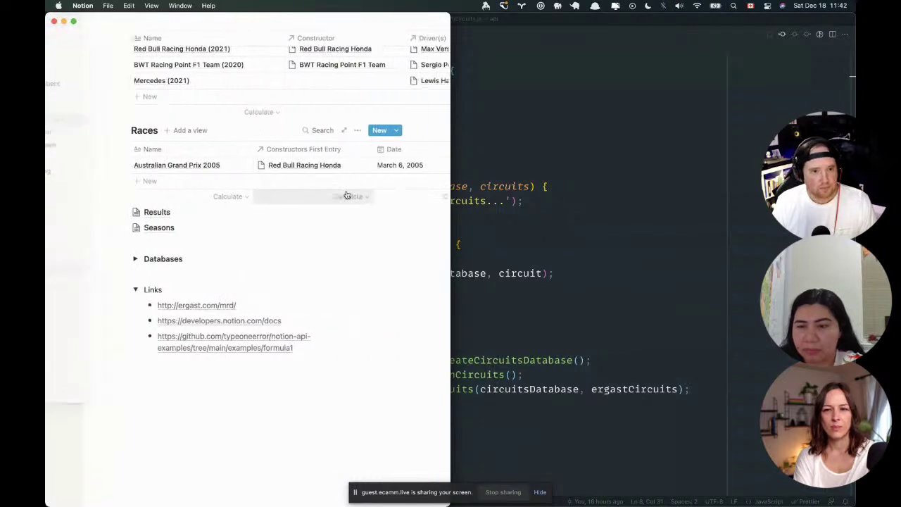
Open the Australian Grand Prix 2005 record in Races, look at its properties and close it.
{"action": "scroll", "coordinate": [347, 195], "scroll_direction": "up", "scroll_amount": 5}
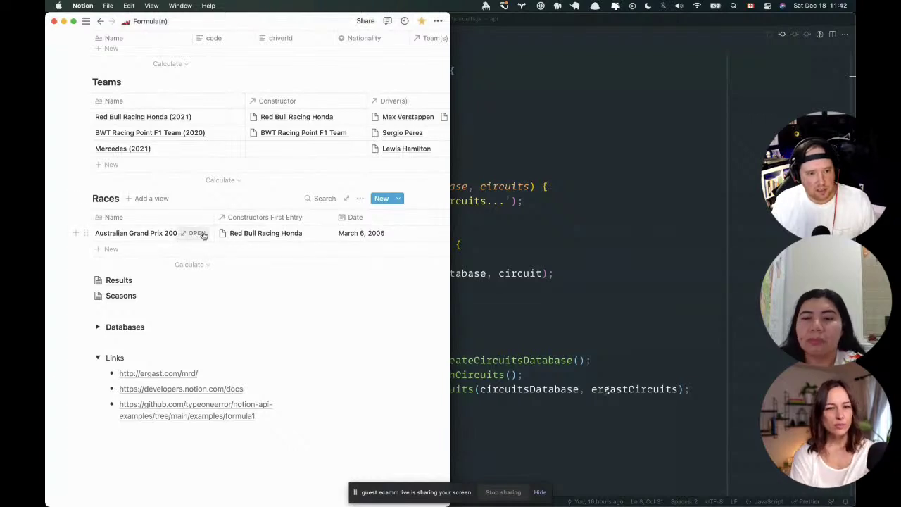
{"action": "left_click", "coordinate": [196, 233]}
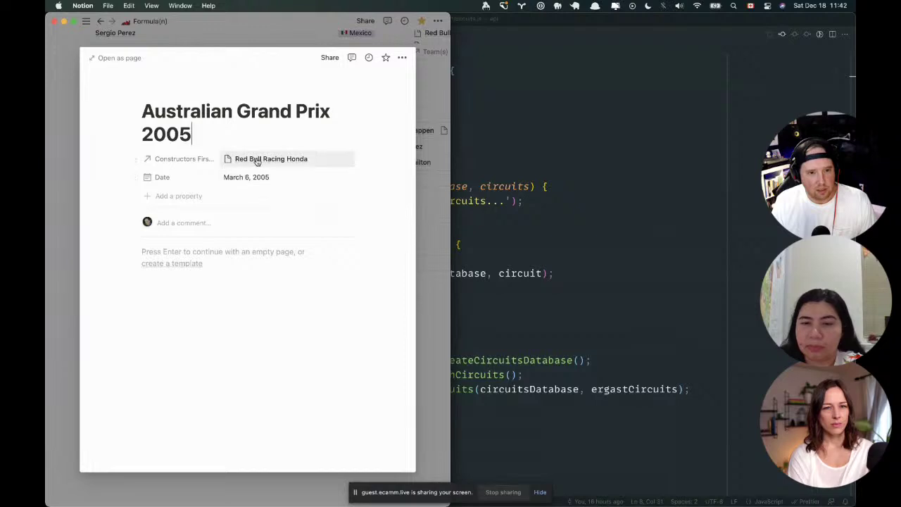
{"action": "left_click", "coordinate": [259, 24]}
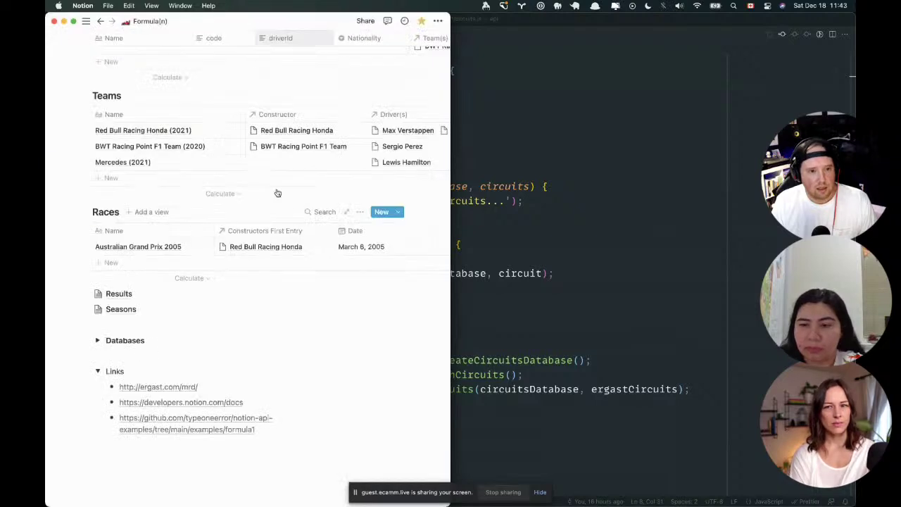
Look through the Teams, Drivers and Constructors tables of the Formula(n) page, including the far columns of Teams and Constructors.
{"action": "scroll", "coordinate": [286, 247], "scroll_direction": "up", "scroll_amount": 3}
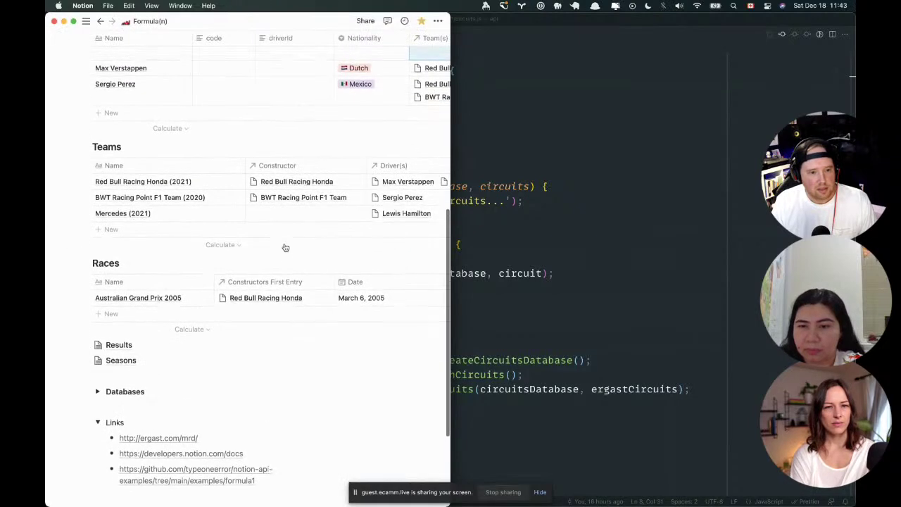
{"action": "scroll", "coordinate": [148, 357], "scroll_direction": "up", "scroll_amount": 2}
{"action": "scroll", "coordinate": [148, 356], "scroll_direction": "up", "scroll_amount": 1}
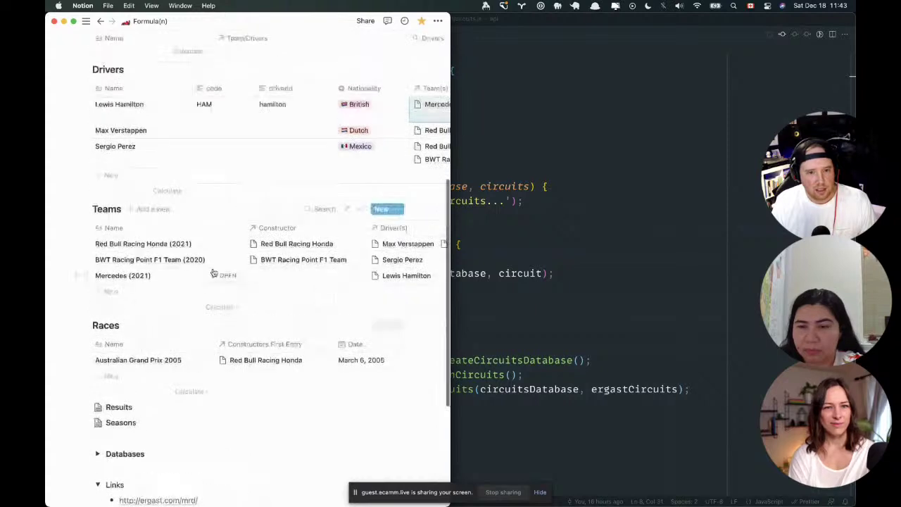
{"action": "scroll", "coordinate": [216, 270], "scroll_direction": "right", "scroll_amount": 5}
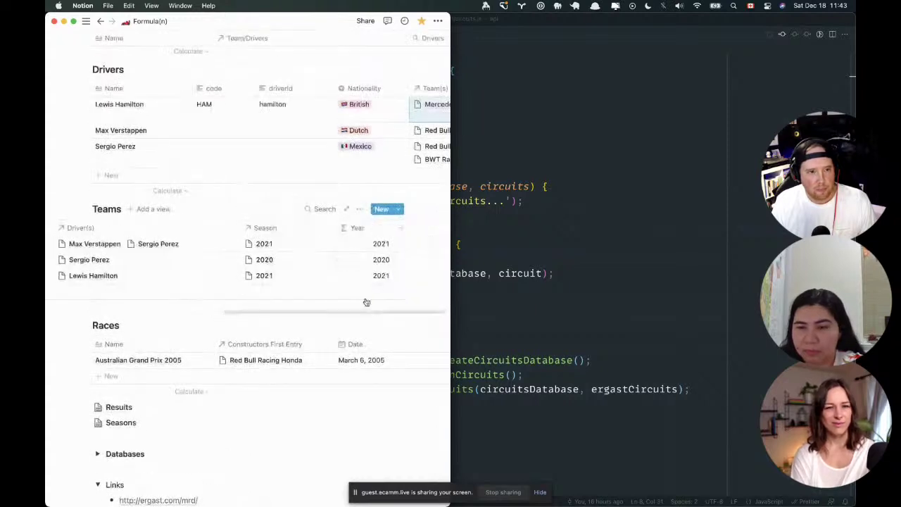
{"action": "scroll", "coordinate": [374, 324], "scroll_direction": "up", "scroll_amount": 5}
{"action": "scroll", "coordinate": [374, 324], "scroll_direction": "up", "scroll_amount": 5}
{"action": "scroll", "coordinate": [374, 324], "scroll_direction": "right", "scroll_amount": 10}
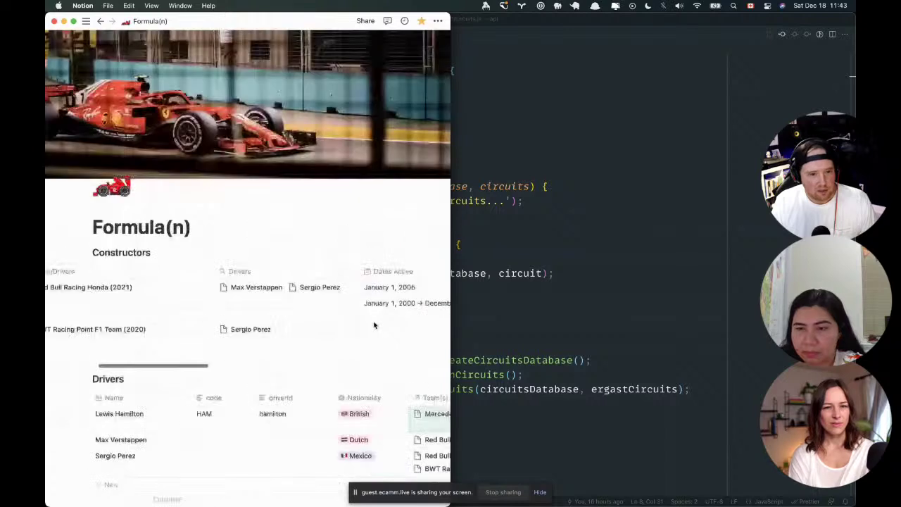
{"action": "scroll", "coordinate": [374, 324], "scroll_direction": "right", "scroll_amount": 5}
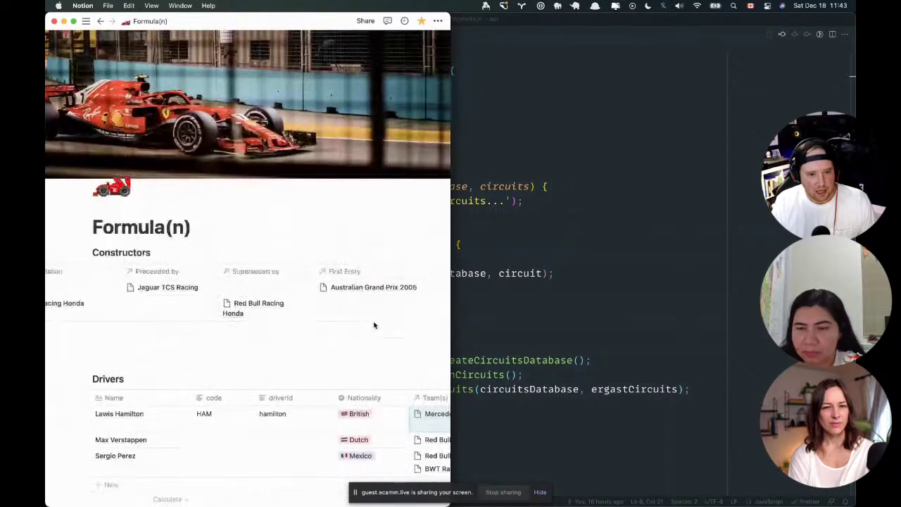
Open the Red Bull Racing Honda record in Constructors, delete its empty Column property and close the record.
{"action": "scroll", "coordinate": [374, 324], "scroll_direction": "left", "scroll_amount": 15}
{"action": "left_click", "coordinate": [183, 285]}
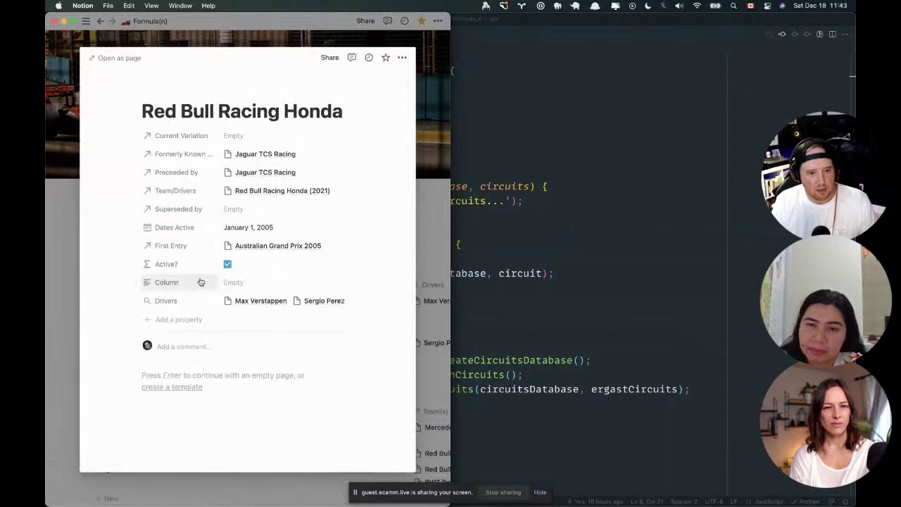
{"action": "left_click", "coordinate": [133, 282]}
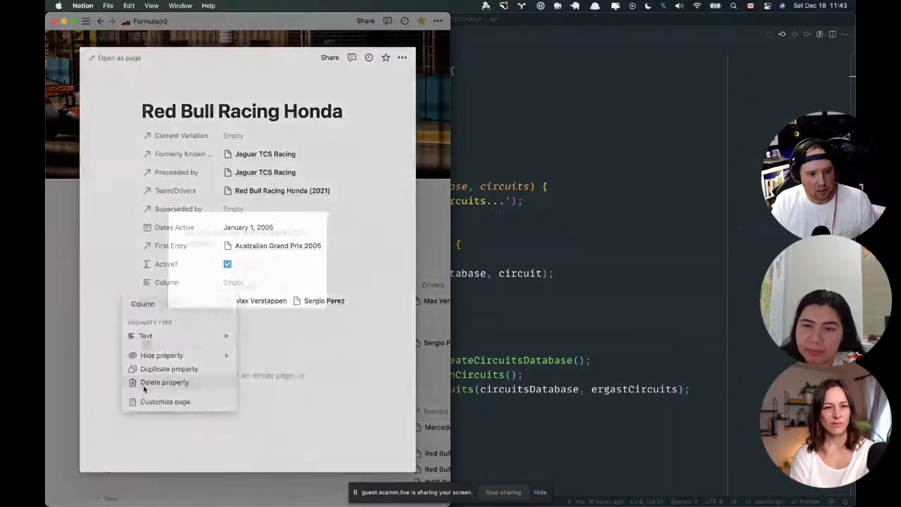
{"action": "left_click", "coordinate": [144, 384]}
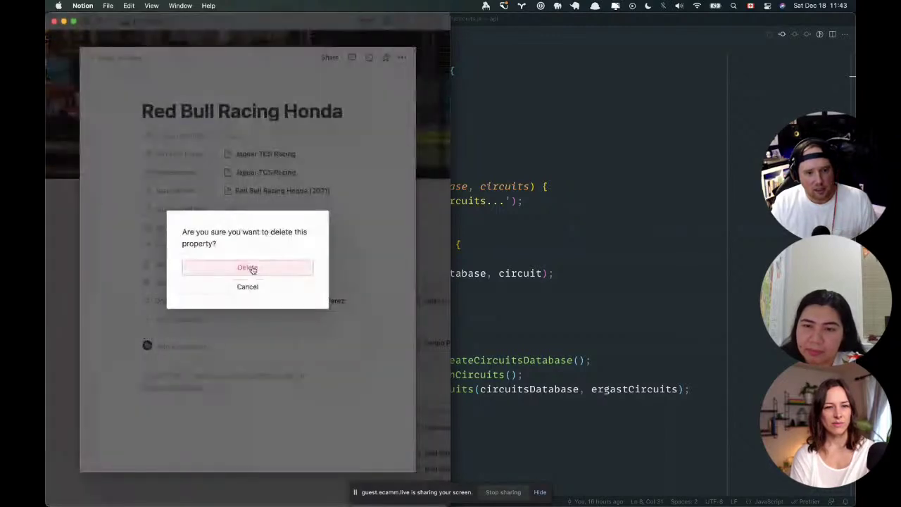
{"action": "left_click", "coordinate": [251, 267]}
{"action": "key", "text": "Escape"}
Expand the Databases toggle below Races and look through its list of remaining databases, highlighting the Standings entry.
{"action": "scroll", "coordinate": [380, 259], "scroll_direction": "down", "scroll_amount": 15}
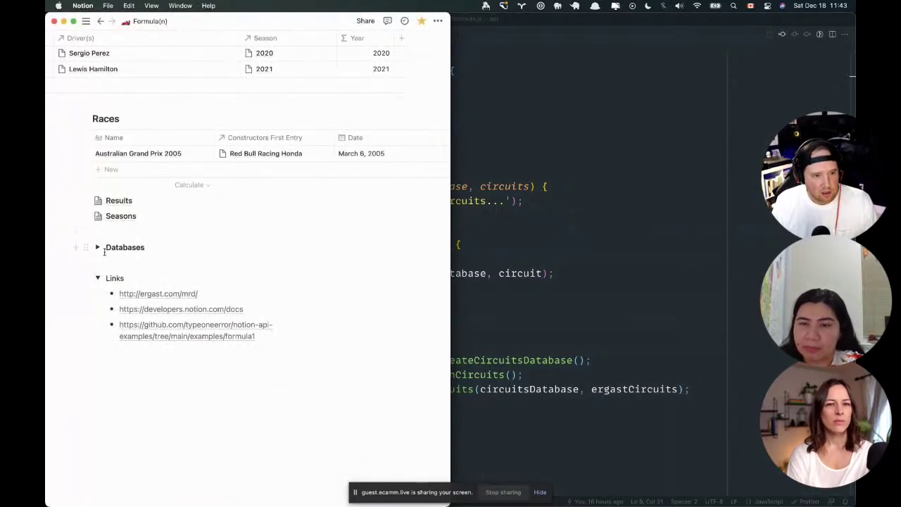
{"action": "left_click_drag", "start_coordinate": [105, 247], "coordinate": [95, 248]}
{"action": "scroll", "coordinate": [123, 246], "scroll_direction": "up", "scroll_amount": 15}
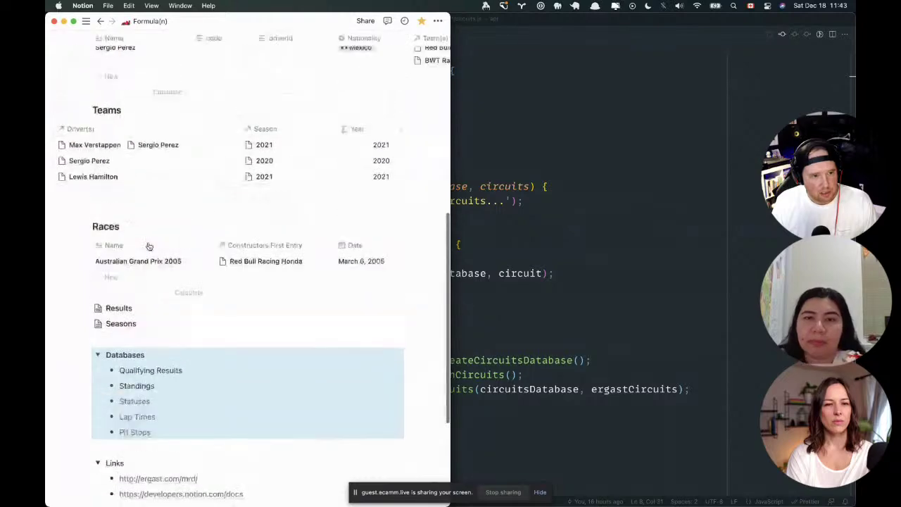
{"action": "scroll", "coordinate": [148, 243], "scroll_direction": "down", "scroll_amount": 15}
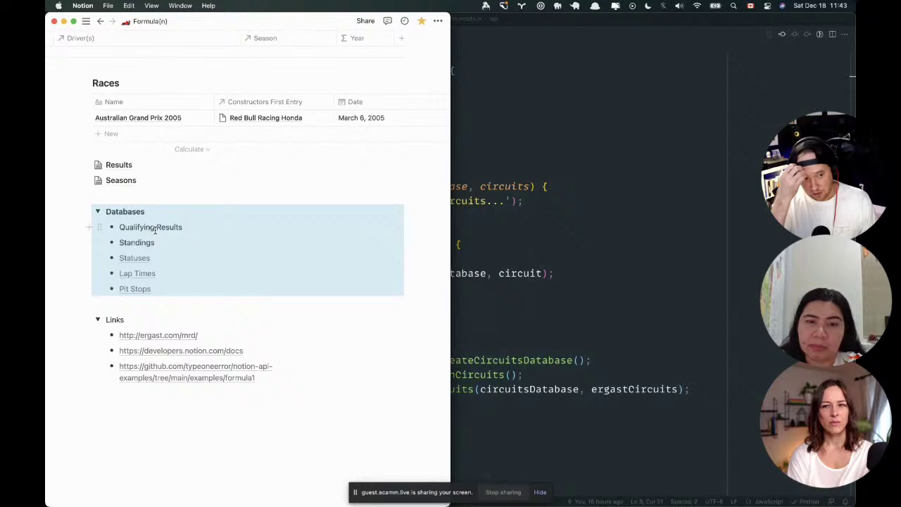
{"action": "scroll", "coordinate": [155, 229], "scroll_direction": "up", "scroll_amount": 3}
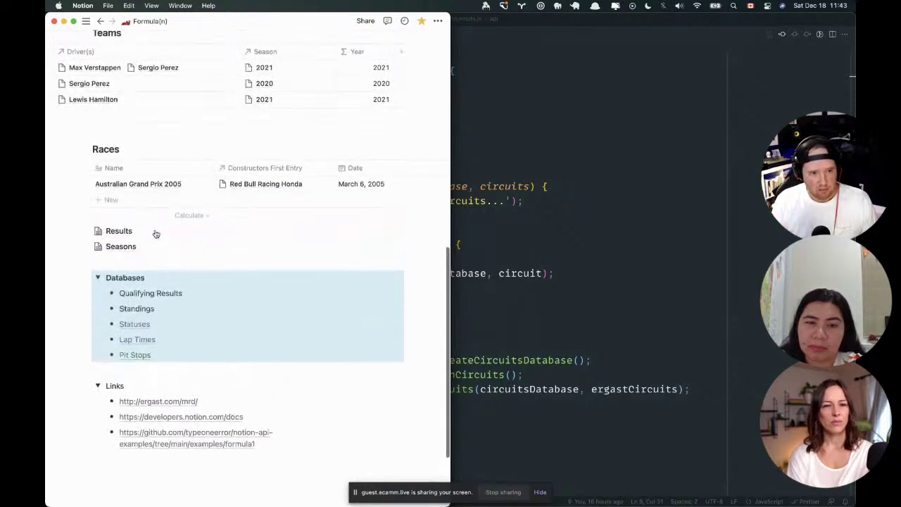
{"action": "scroll", "coordinate": [156, 233], "scroll_direction": "up", "scroll_amount": 1}
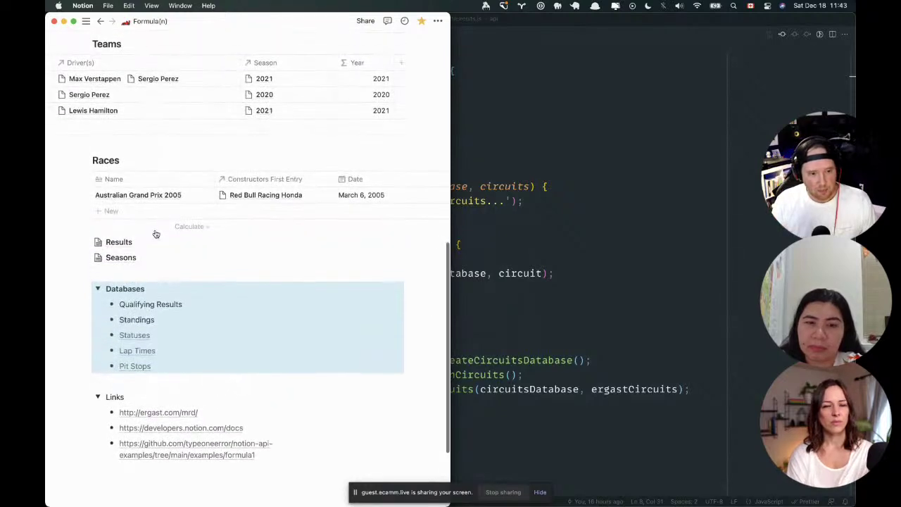
{"action": "double_click", "coordinate": [143, 320]}
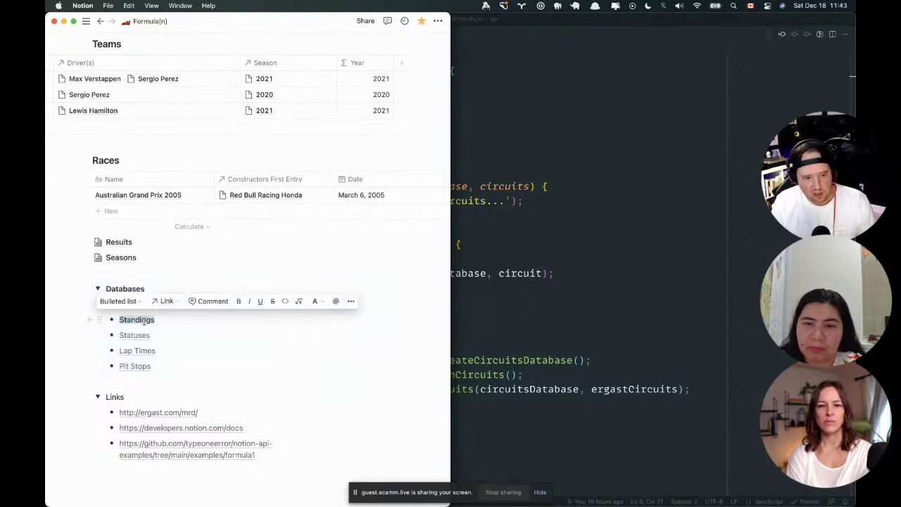
{"action": "scroll", "coordinate": [145, 317], "scroll_direction": "up", "scroll_amount": 1}
{"action": "left_click", "coordinate": [316, 385]}
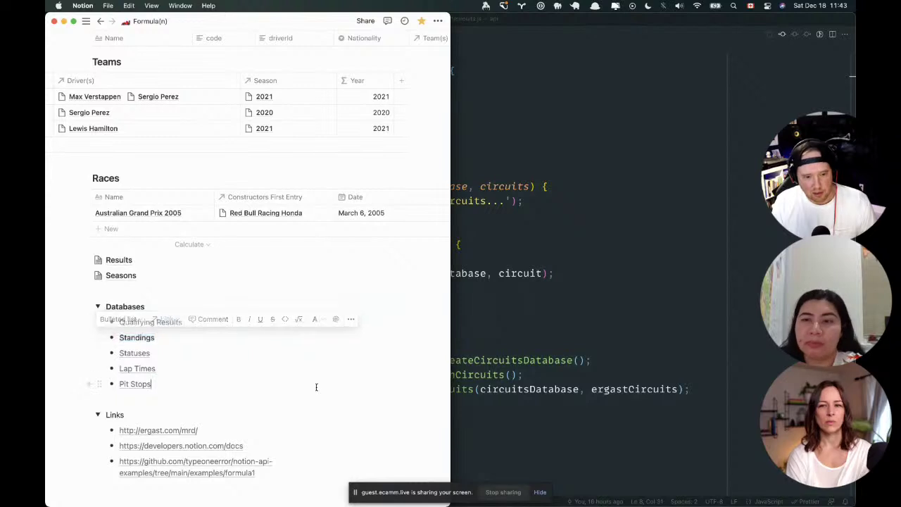
Switch to iTerm2, place its window on the right half of the screen and clear the terminal.
{"action": "key", "text": "super+Tab"}
{"action": "key", "text": "super+Tab"}
{"action": "key", "text": "super+Tab"}
{"action": "key", "text": "super+Tab"}
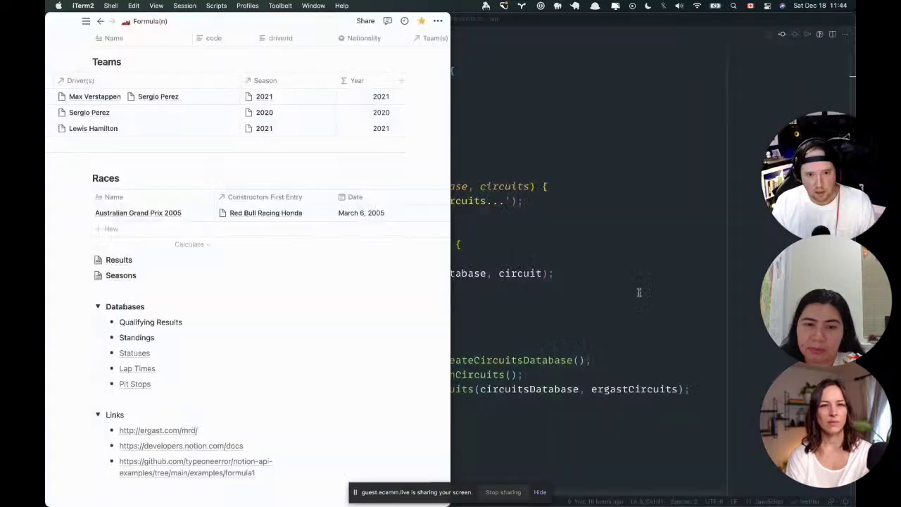
{"action": "key", "text": "ctrl+alt+Right"}
{"action": "key", "text": "ctrl+l"}
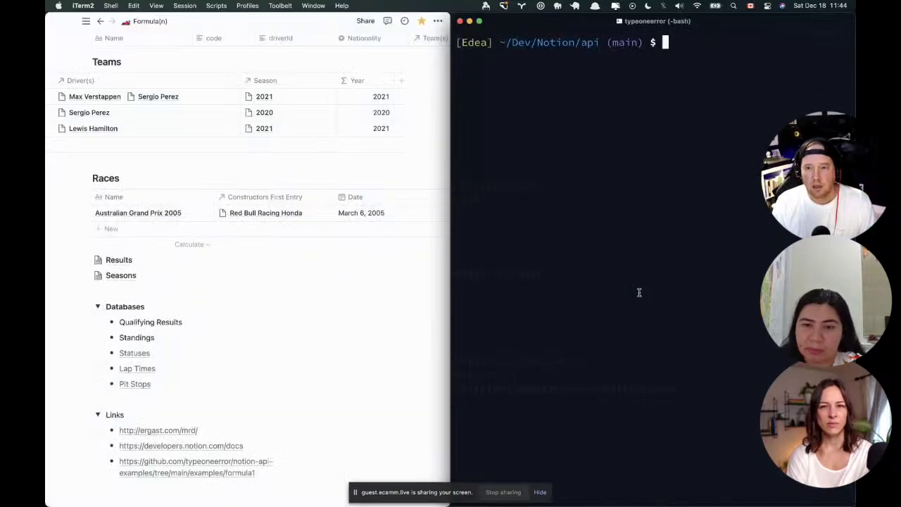
Recall the earlier circuits command and trim it to "node examples/formula1/circuits.js" without running it.
{"action": "key", "text": "Up"}
{"action": "key", "text": "Up"}
{"action": "key", "text": "Up"}
{"action": "key", "text": "Up"}
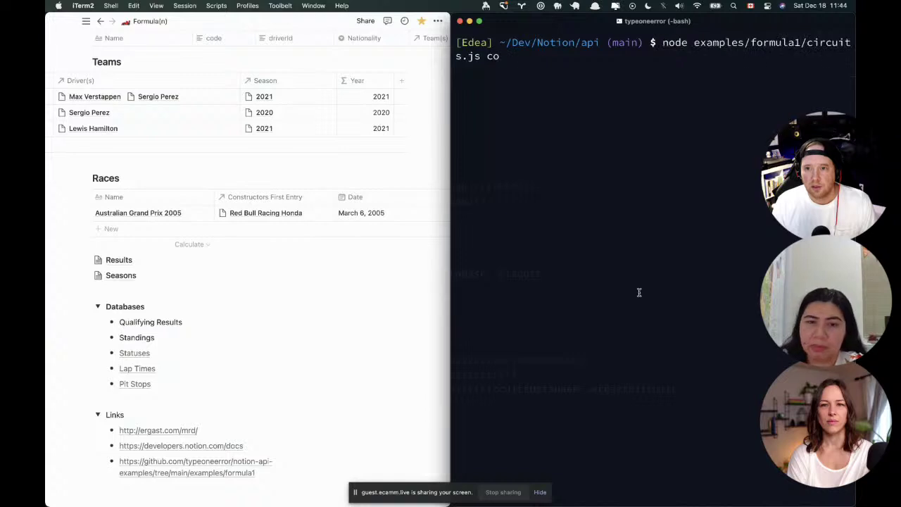
{"action": "key", "text": "super+Tab"}
{"action": "key", "text": "Escape"}
{"action": "key", "text": "Down"}
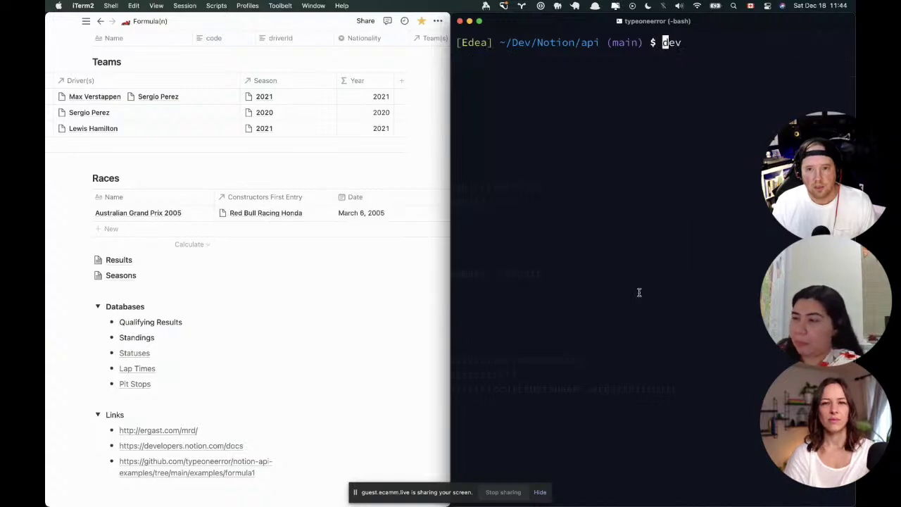
{"action": "key", "text": "Up"}
{"action": "key", "text": "ctrl+e"}
{"action": "key", "text": "BackSpace"}
{"action": "key", "text": "BackSpace"}
{"action": "key", "text": "BackSpace"}
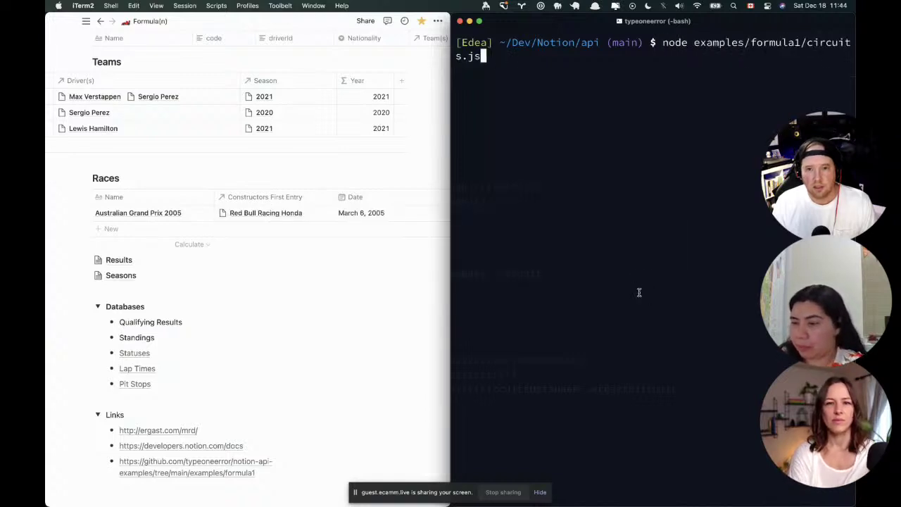
Switch to Visual Studio Code and read createCircuitsDatabase in circuits.js, highlighting its properties object and reading the notion.databases.create call.
{"action": "key", "text": "super+Tab"}
{"action": "key", "text": "super+Tab"}
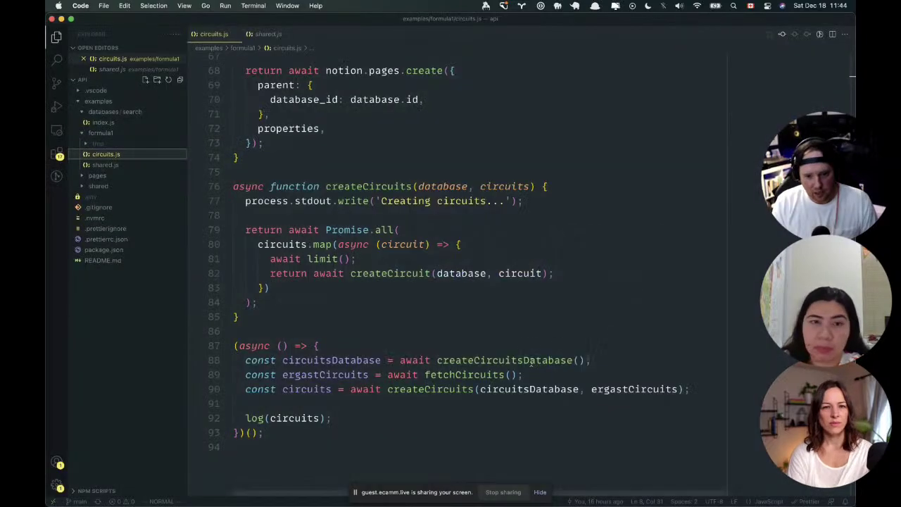
{"action": "double_click", "coordinate": [522, 360]}
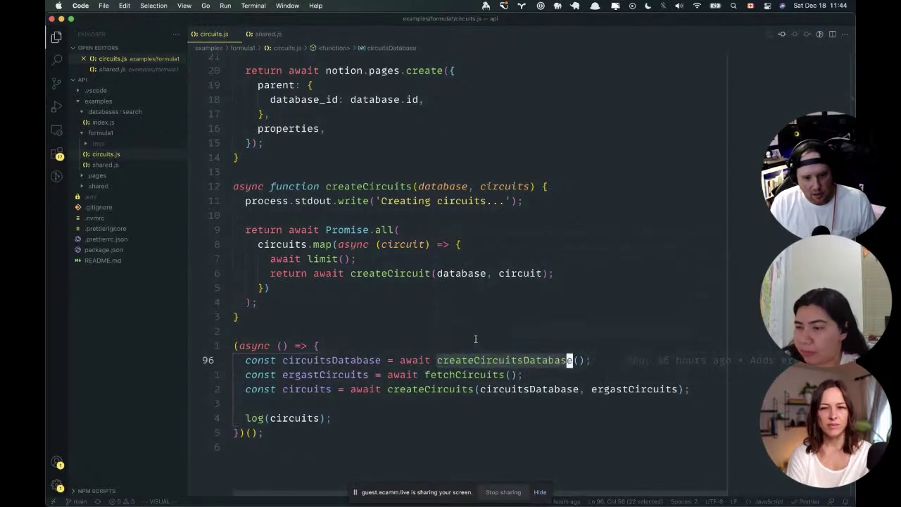
{"action": "scroll", "coordinate": [475, 338], "scroll_direction": "up", "scroll_amount": 10}
{"action": "scroll", "coordinate": [475, 338], "scroll_direction": "up", "scroll_amount": 8}
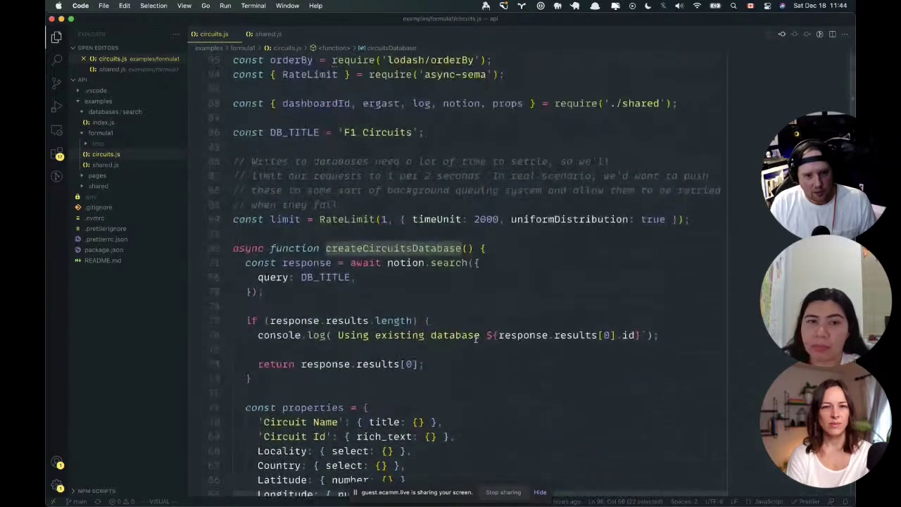
{"action": "scroll", "coordinate": [337, 309], "scroll_direction": "down", "scroll_amount": 3}
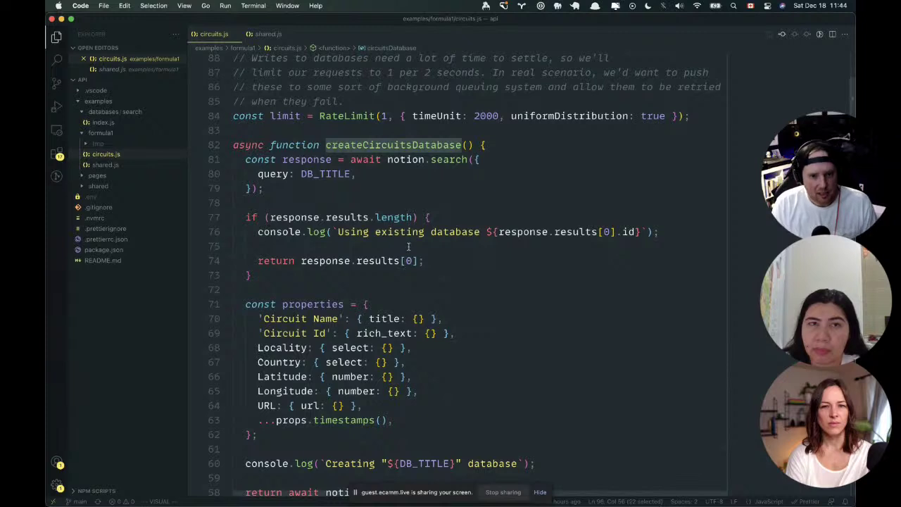
{"action": "scroll", "coordinate": [407, 246], "scroll_direction": "down", "scroll_amount": 2}
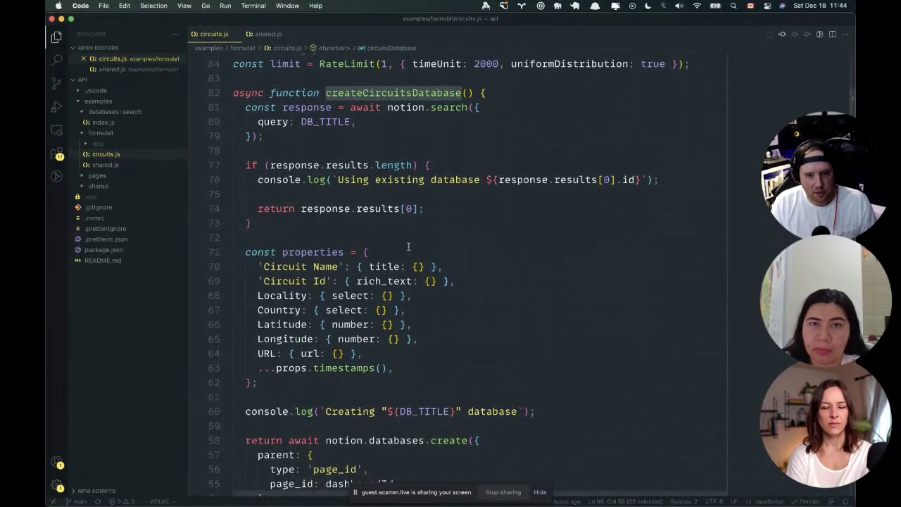
{"action": "scroll", "coordinate": [407, 246], "scroll_direction": "down", "scroll_amount": 2}
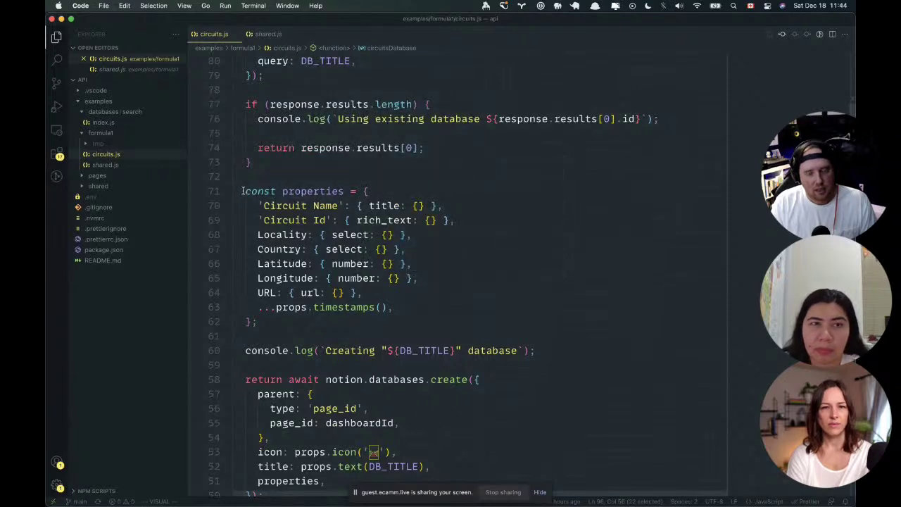
{"action": "left_click_drag", "start_coordinate": [242, 191], "coordinate": [252, 321]}
{"action": "scroll", "coordinate": [355, 317], "scroll_direction": "down", "scroll_amount": 1}
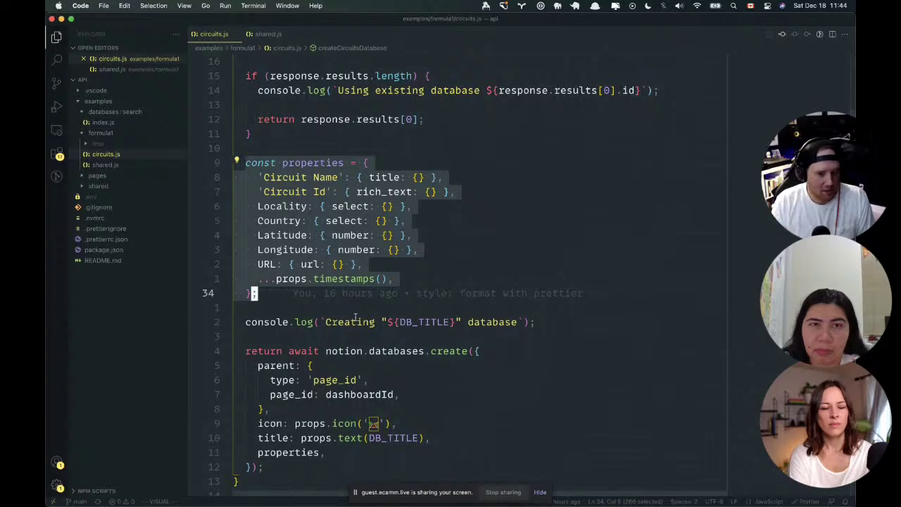
{"action": "scroll", "coordinate": [355, 317], "scroll_direction": "down", "scroll_amount": 1}
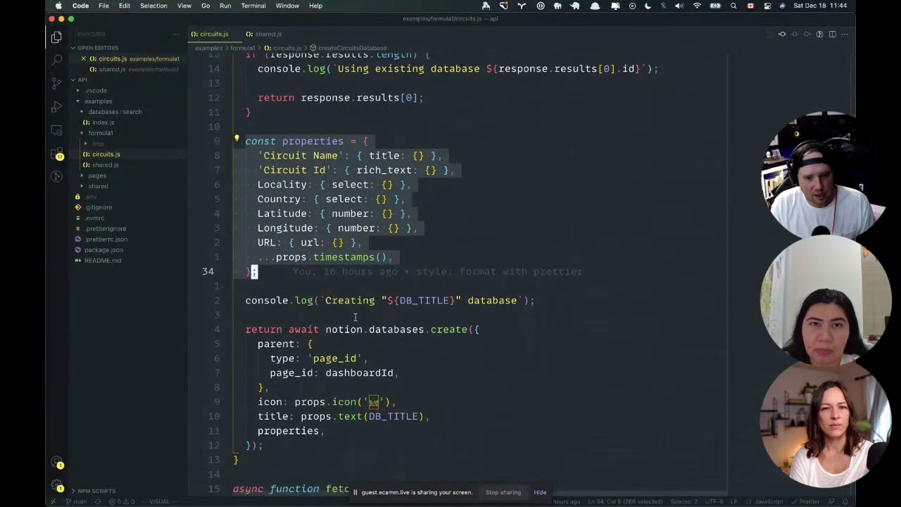
{"action": "scroll", "coordinate": [356, 316], "scroll_direction": "down", "scroll_amount": 1}
Follow the ergast call in fetchCircuits to shared.js and read the ergast function, including its cache path, request and file-writing code.
{"action": "scroll", "coordinate": [356, 316], "scroll_direction": "down", "scroll_amount": 10}
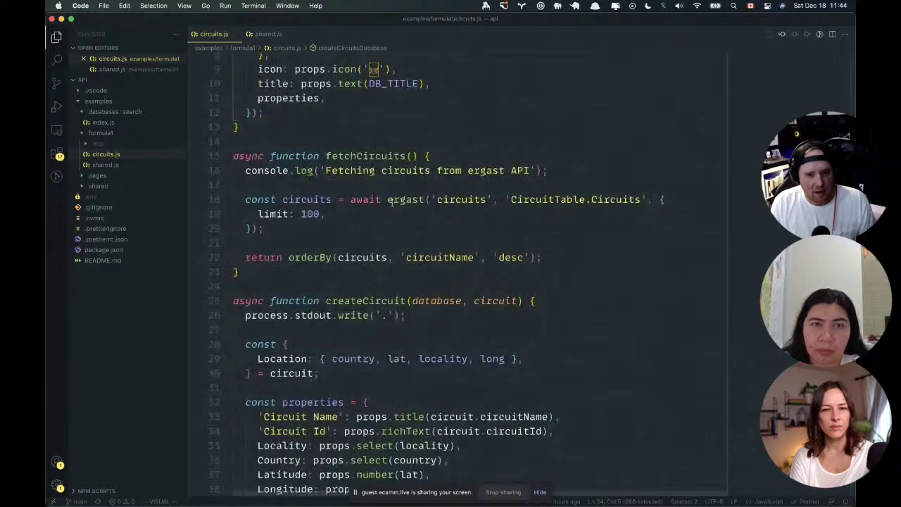
{"action": "left_click", "coordinate": [400, 199]}
{"action": "mouse_move", "coordinate": [399, 200]}
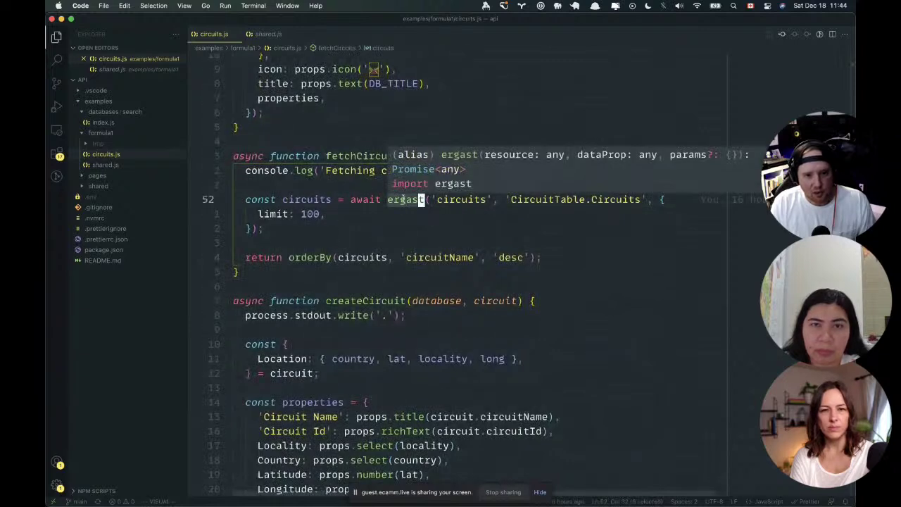
{"action": "left_click", "coordinate": [262, 34]}
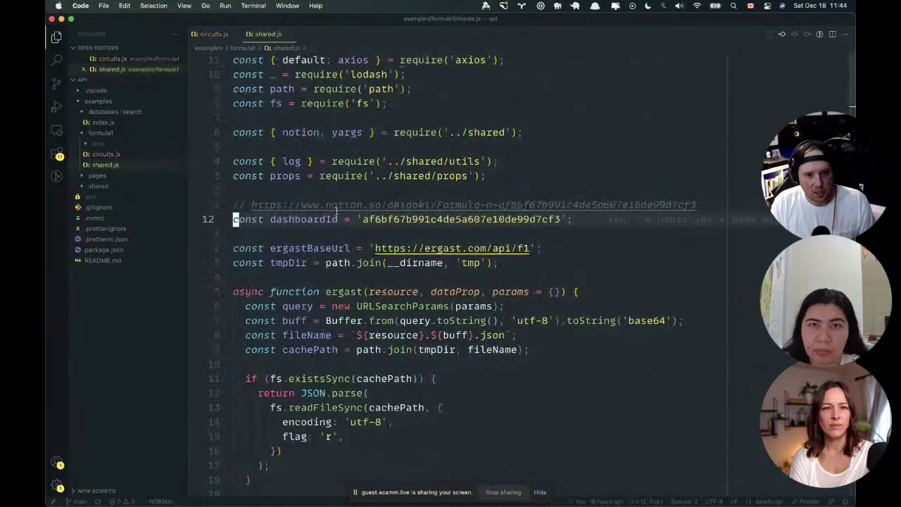
{"action": "scroll", "coordinate": [338, 208], "scroll_direction": "down", "scroll_amount": 2}
{"action": "scroll", "coordinate": [338, 208], "scroll_direction": "down", "scroll_amount": 3}
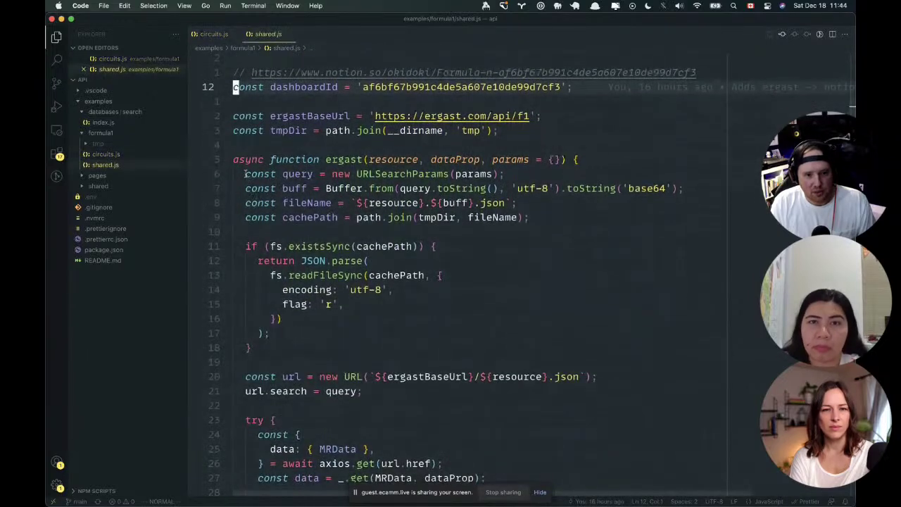
{"action": "left_click", "coordinate": [527, 217], "text": "shift"}
{"action": "scroll", "coordinate": [483, 298], "scroll_direction": "down", "scroll_amount": 4}
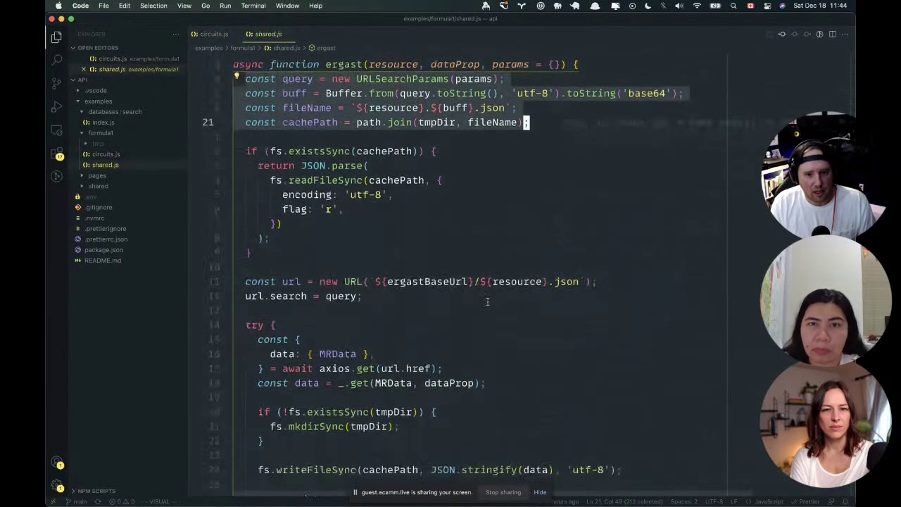
{"action": "scroll", "coordinate": [477, 268], "scroll_direction": "down", "scroll_amount": 2}
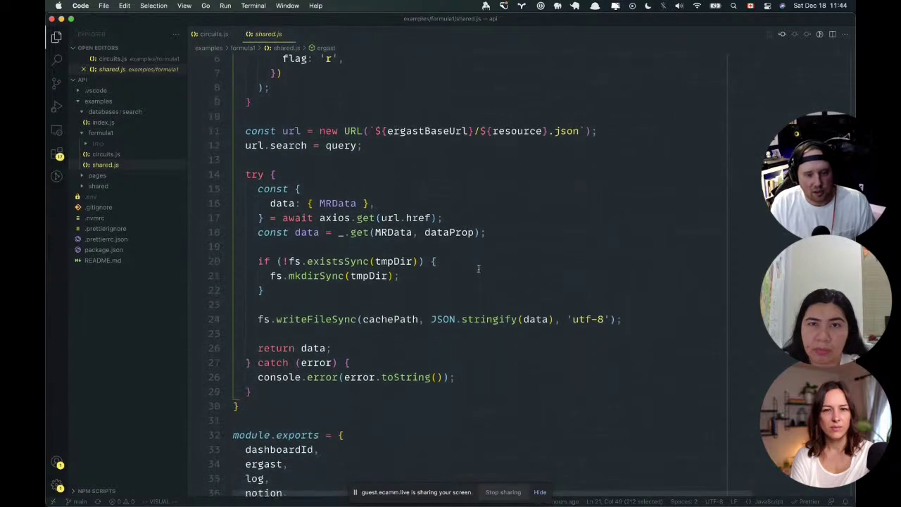
{"action": "scroll", "coordinate": [478, 269], "scroll_direction": "down", "scroll_amount": 1}
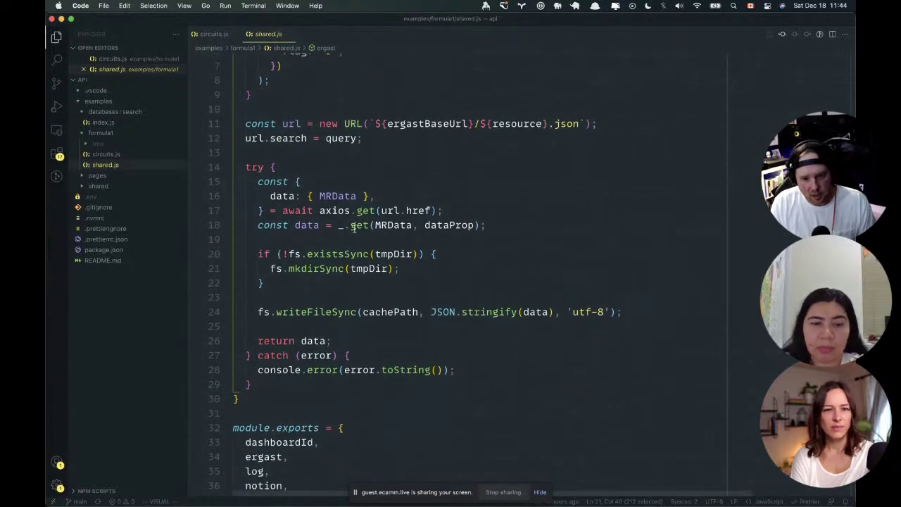
{"action": "left_click", "coordinate": [357, 225]}
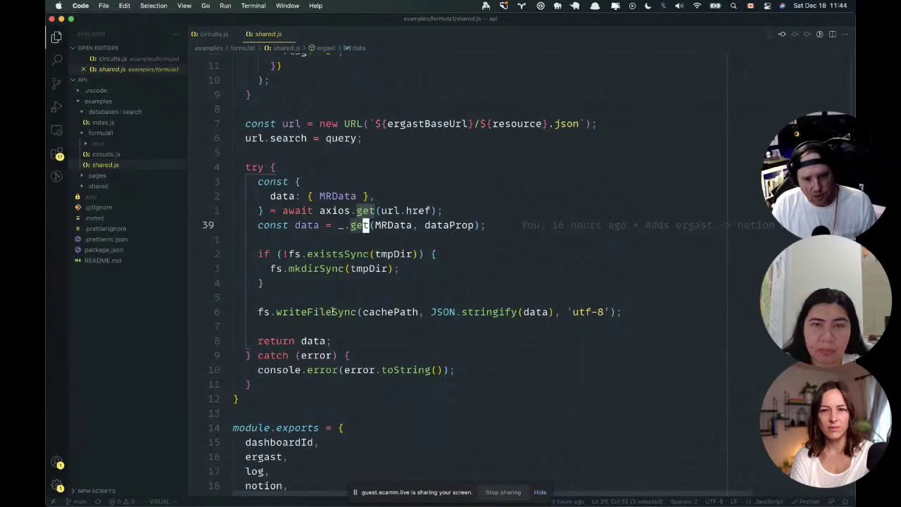
{"action": "scroll", "coordinate": [332, 311], "scroll_direction": "down", "scroll_amount": 2}
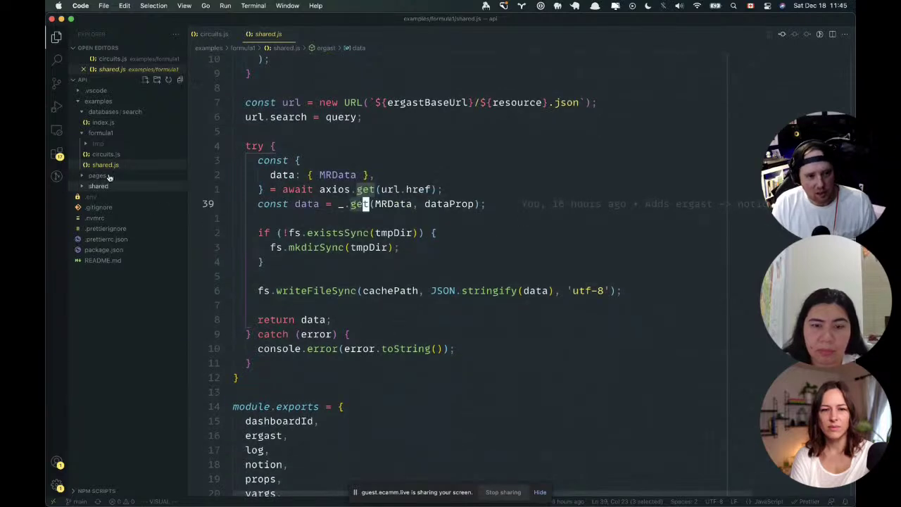
Expand the tmp folder under formula1, open circuits.bGltaXQ9MTAw.json and look through the cached circuit data.
{"action": "left_click", "coordinate": [85, 145]}
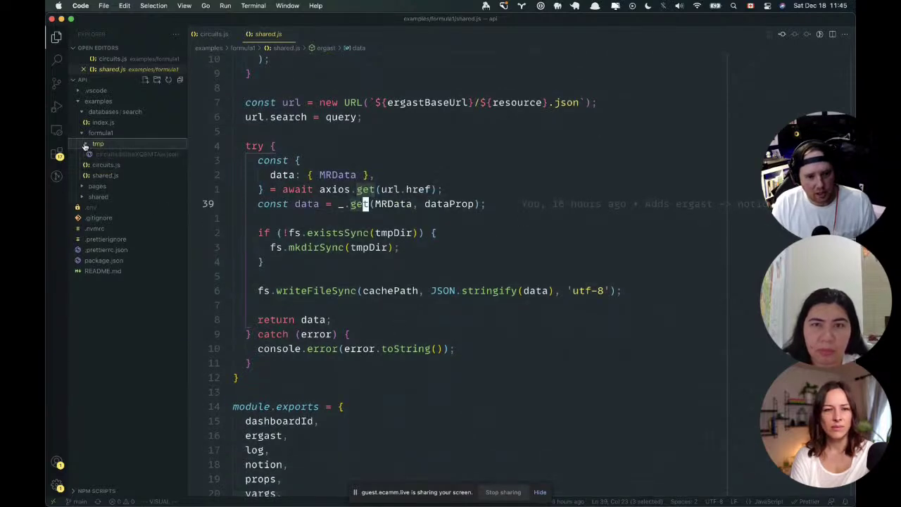
{"action": "left_click", "coordinate": [106, 154]}
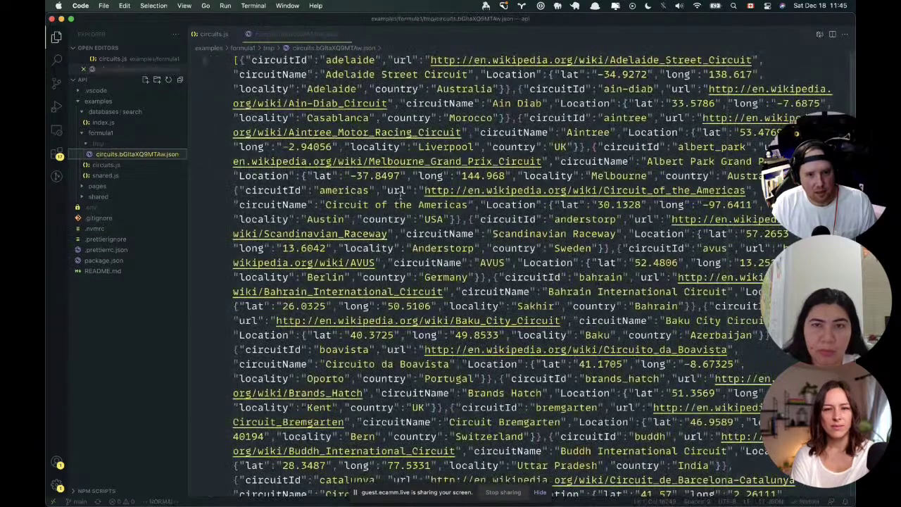
{"action": "scroll", "coordinate": [399, 197], "scroll_direction": "down", "scroll_amount": 5}
{"action": "scroll", "coordinate": [399, 197], "scroll_direction": "up", "scroll_amount": 5}
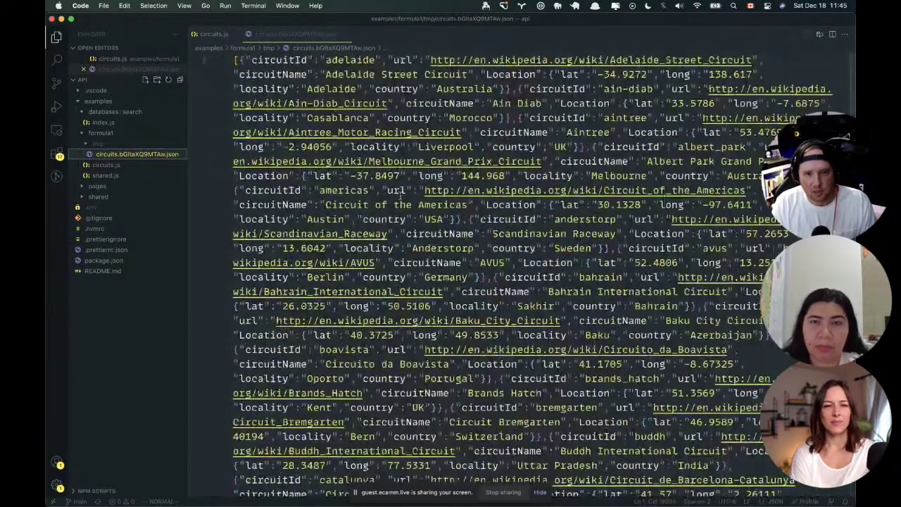
Return to circuits.js and read createCircuits, highlighting its Promise.all block and the limit call.
{"action": "left_click", "coordinate": [236, 35]}
{"action": "scroll", "coordinate": [385, 274], "scroll_direction": "down", "scroll_amount": 5}
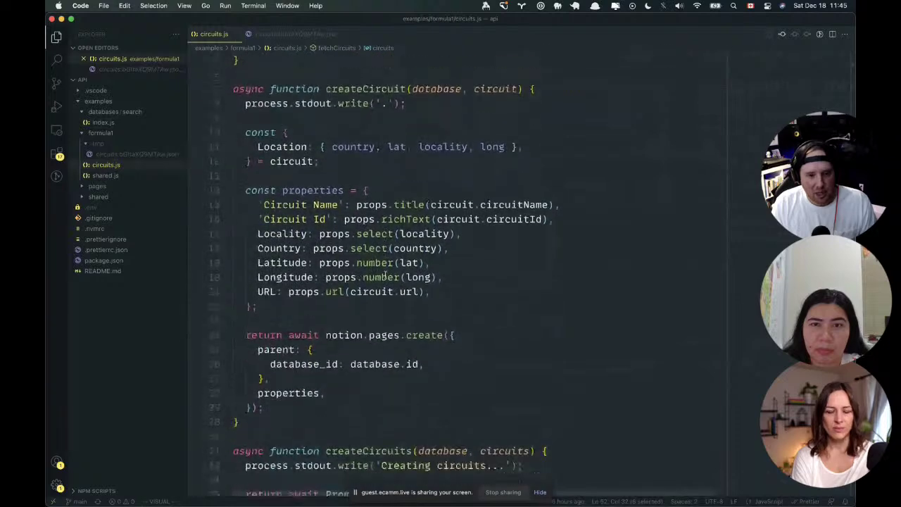
{"action": "scroll", "coordinate": [385, 274], "scroll_direction": "down", "scroll_amount": 7}
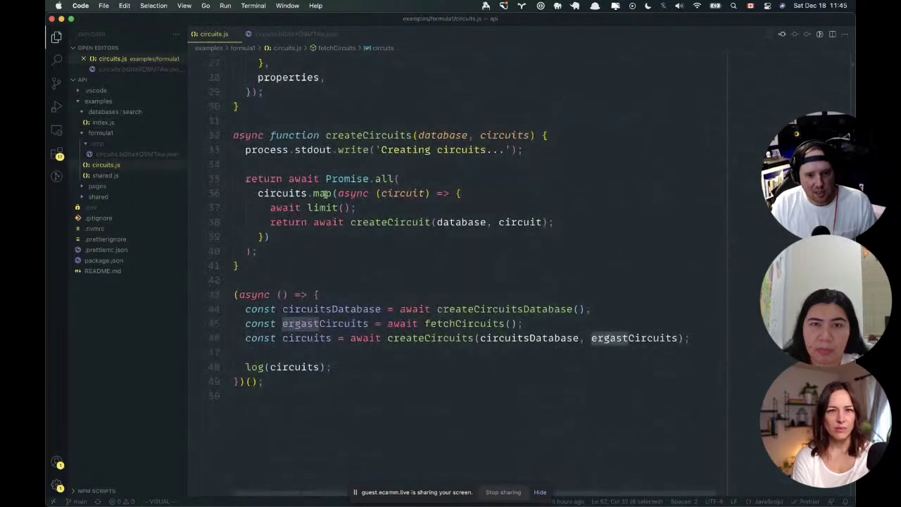
{"action": "left_click_drag", "start_coordinate": [243, 179], "coordinate": [318, 255]}
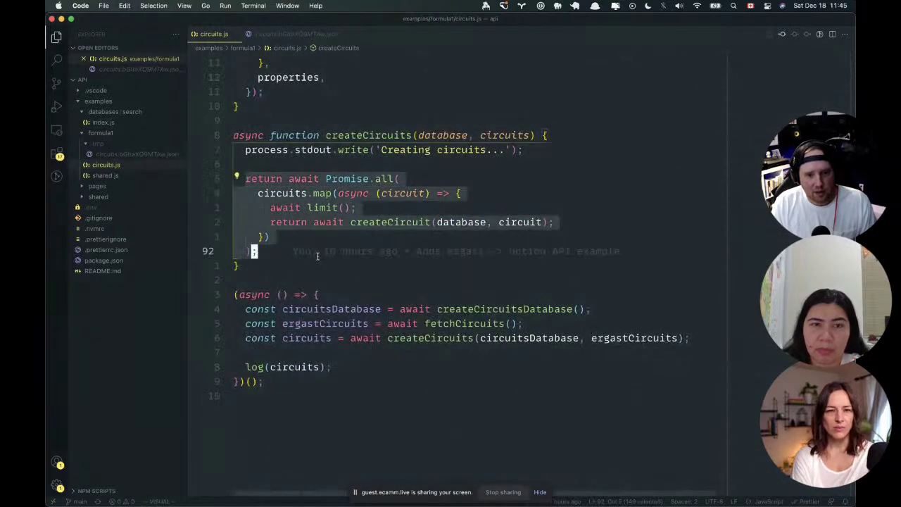
{"action": "left_click", "coordinate": [335, 207]}
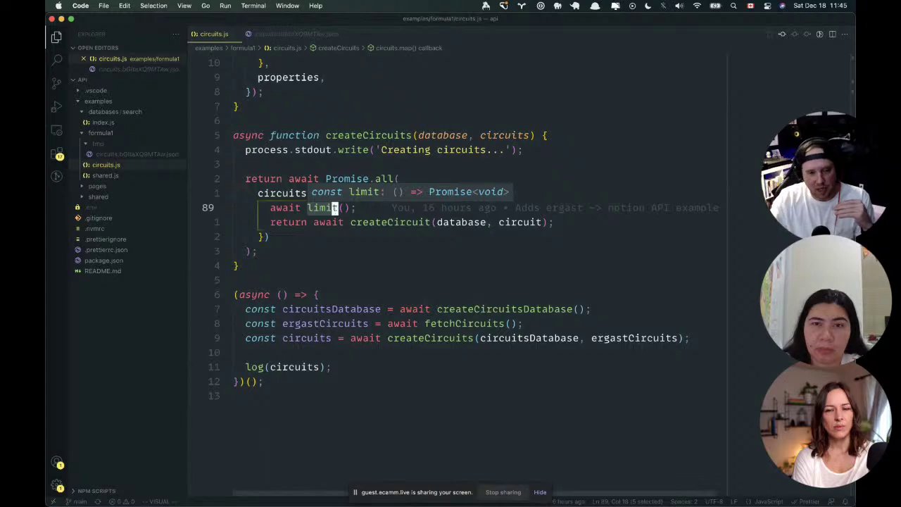
Switch to iTerm and run "node examples/formula1/circuits.js".
{"action": "key", "text": "super+Tab"}
{"action": "key", "text": "super+Tab"}
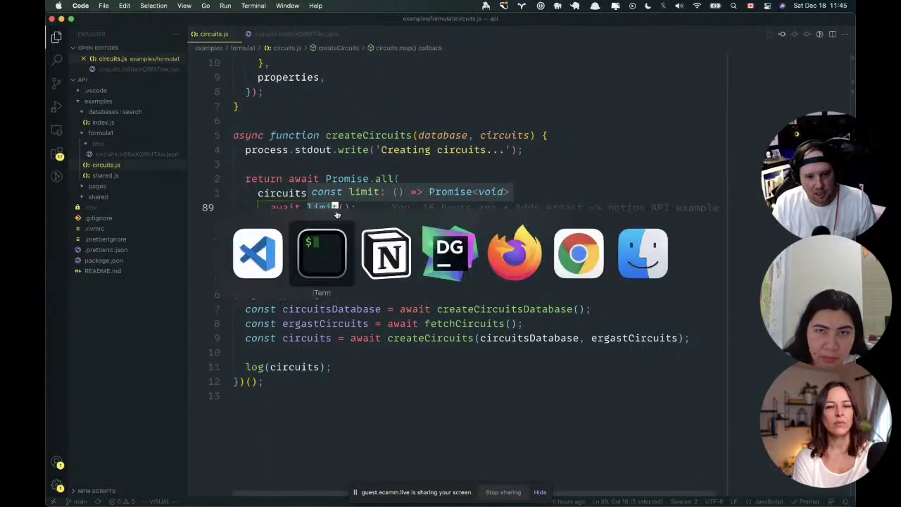
{"action": "key", "text": "super+Tab"}
{"action": "key", "text": "super+Tab"}
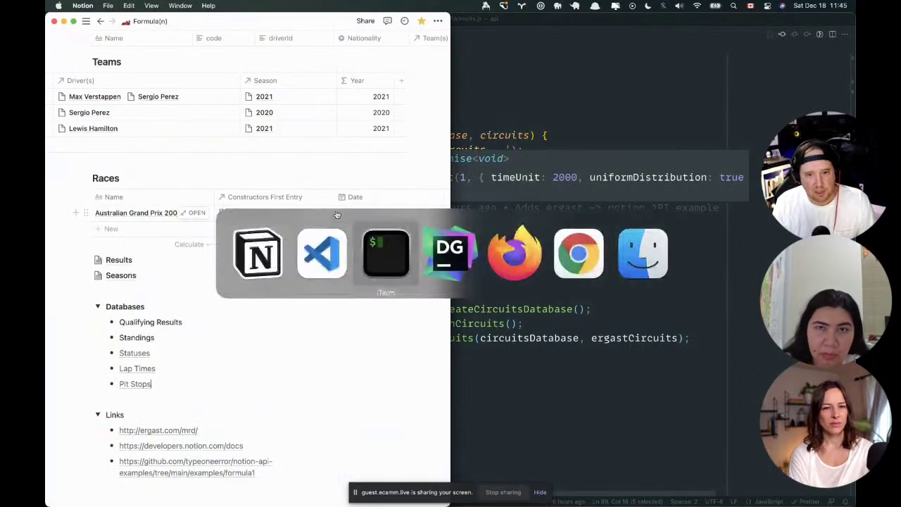
{"action": "key", "text": "Return"}
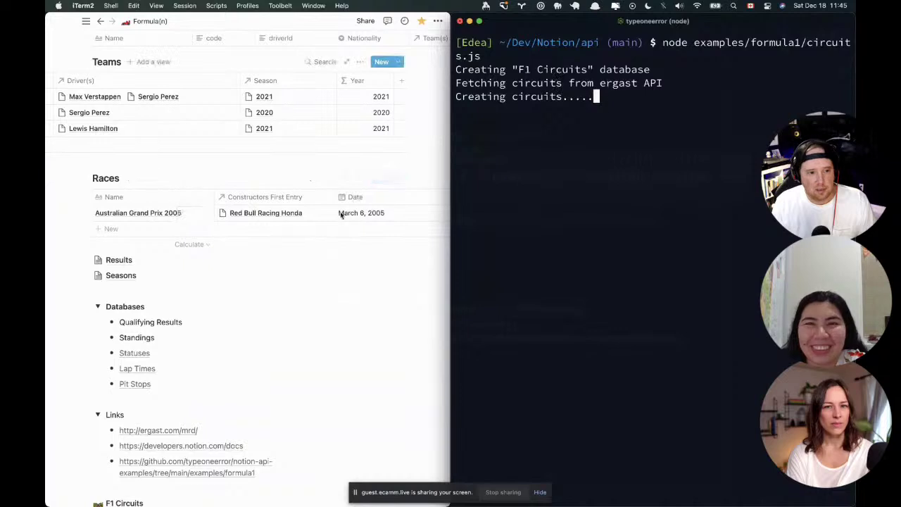
Open the F1 Circuits database from the end of the Formula(n) page in Notion and watch the rows and terminal progress.
{"action": "left_click", "coordinate": [290, 285]}
{"action": "scroll", "coordinate": [290, 284], "scroll_direction": "down", "scroll_amount": 5}
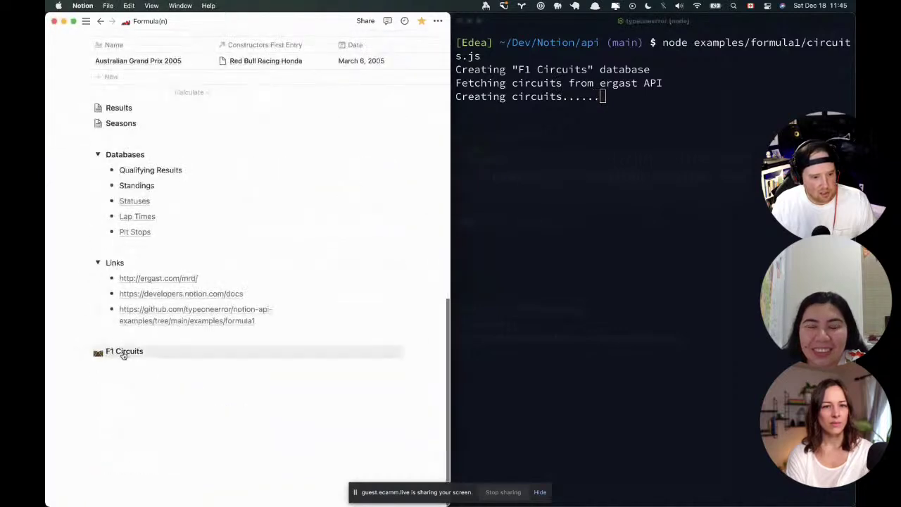
{"action": "left_click", "coordinate": [134, 354]}
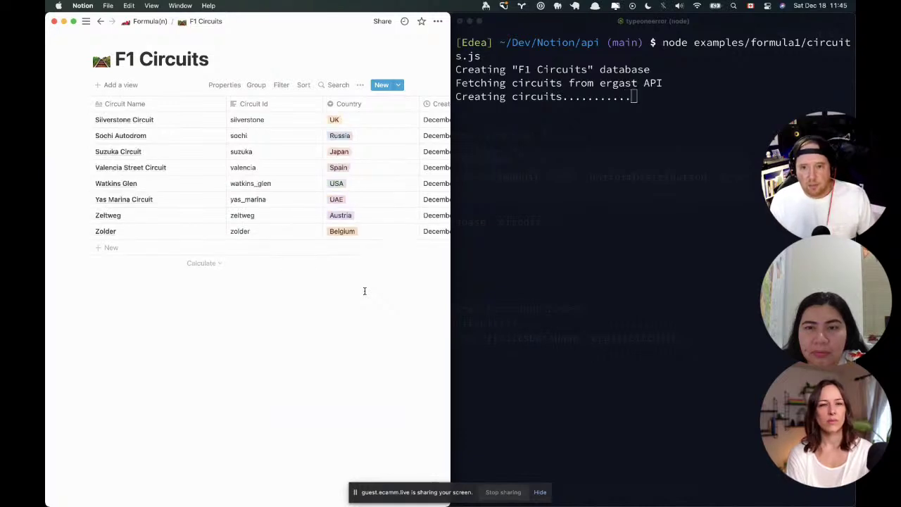
{"action": "left_click", "coordinate": [591, 97]}
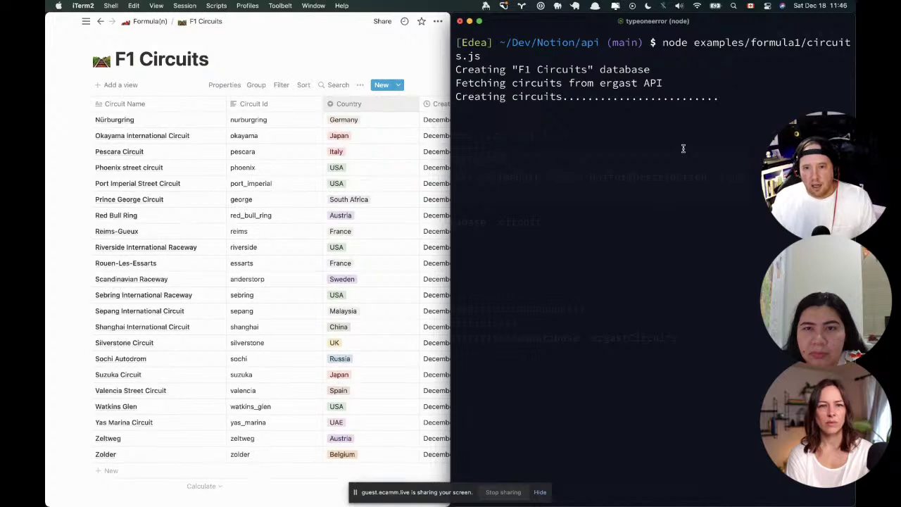
Switch to Visual Studio Code and examine the RateLimit definition in circuits.js, highlighting the timeUnit value 2000 and uniformDistribution.
{"action": "key", "text": "super+Tab"}
{"action": "key", "text": "super+Tab"}
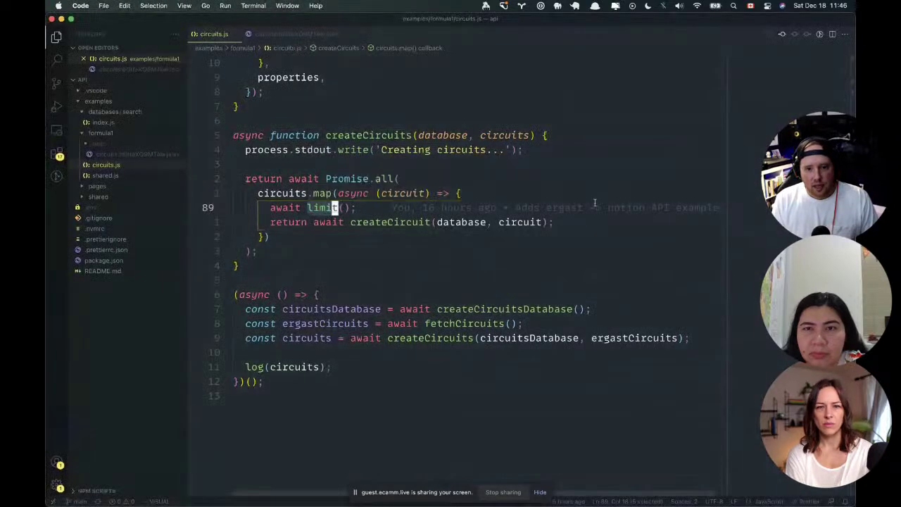
{"action": "scroll", "coordinate": [506, 243], "scroll_direction": "up", "scroll_amount": 5}
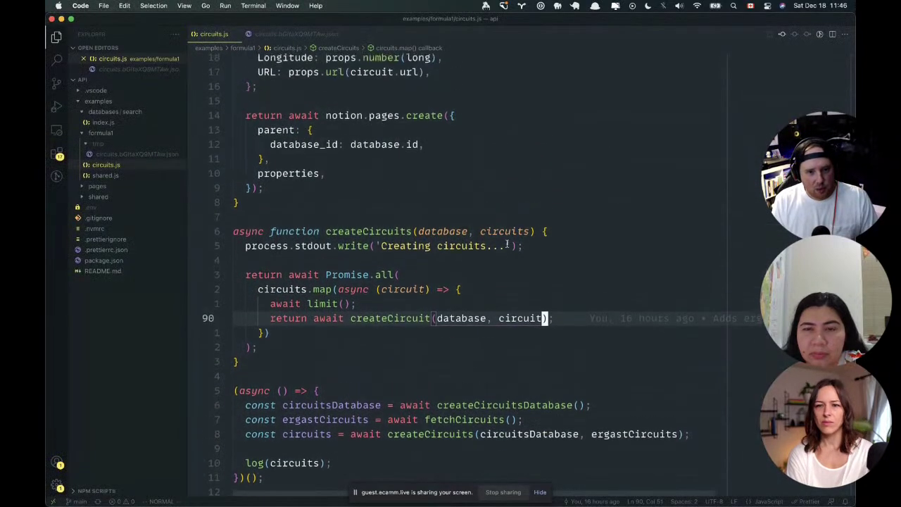
{"action": "scroll", "coordinate": [506, 243], "scroll_direction": "up", "scroll_amount": 1}
{"action": "scroll", "coordinate": [507, 243], "scroll_direction": "up", "scroll_amount": 4}
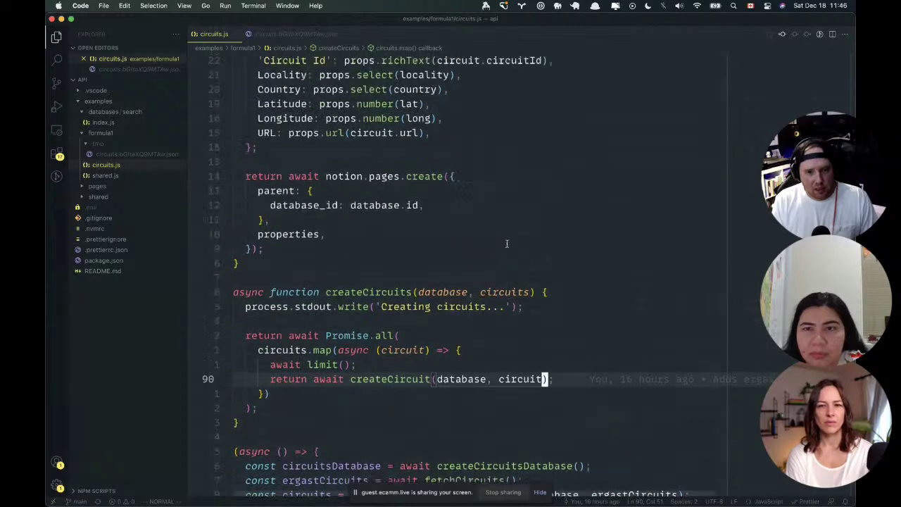
{"action": "scroll", "coordinate": [506, 244], "scroll_direction": "up", "scroll_amount": 8}
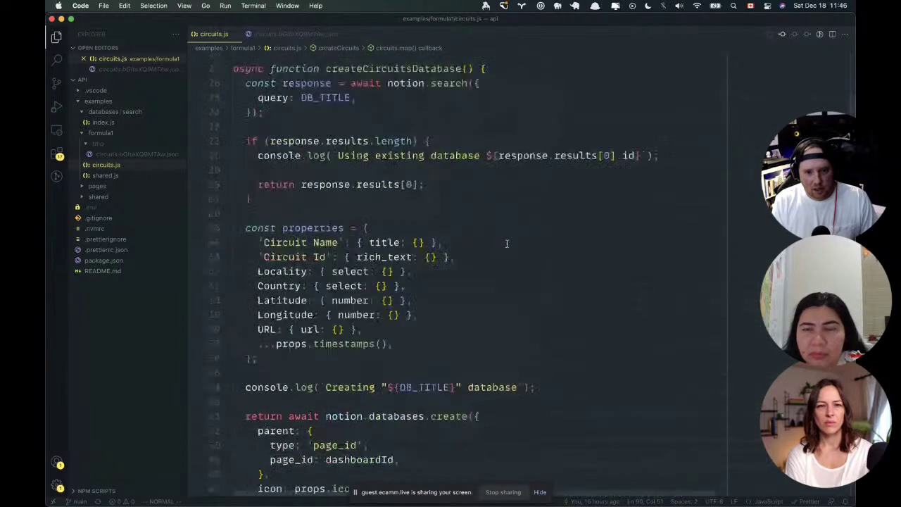
{"action": "scroll", "coordinate": [506, 243], "scroll_direction": "up", "scroll_amount": 6}
{"action": "left_click", "coordinate": [475, 219]}
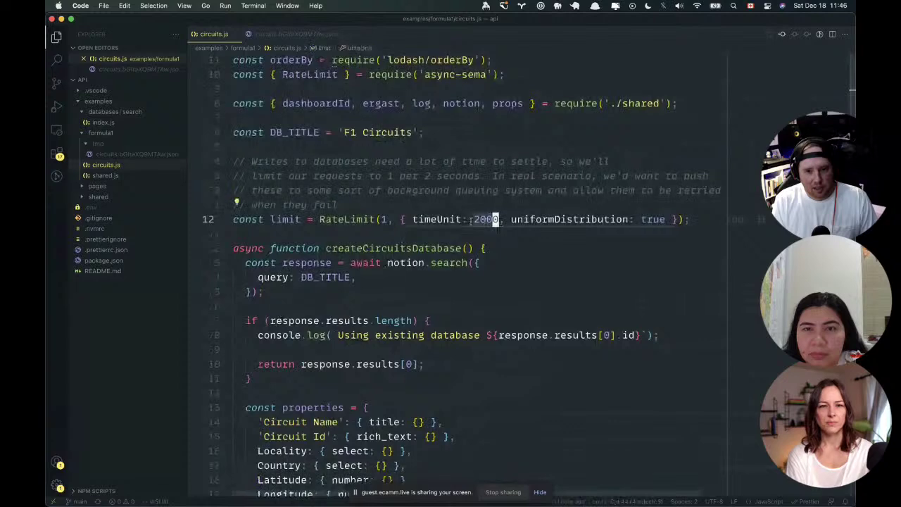
{"action": "key", "text": "v"}
{"action": "key", "text": "e"}
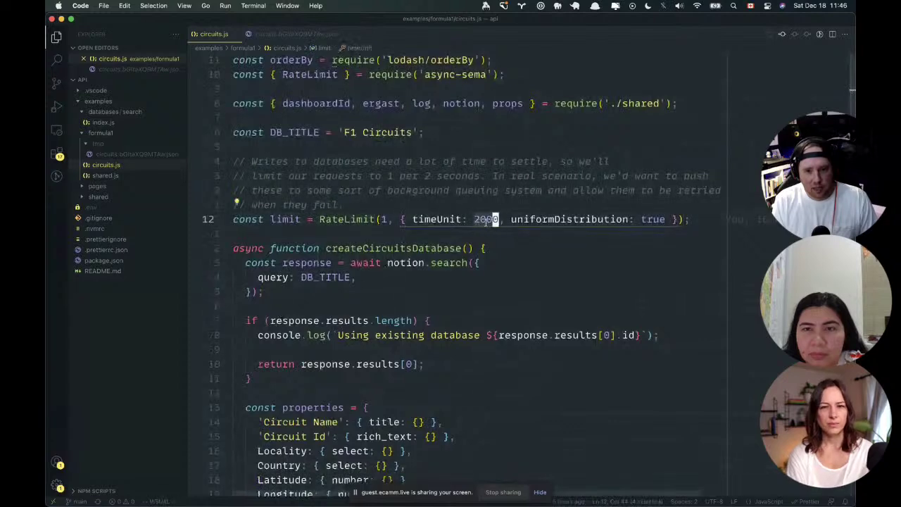
{"action": "double_click", "coordinate": [525, 219]}
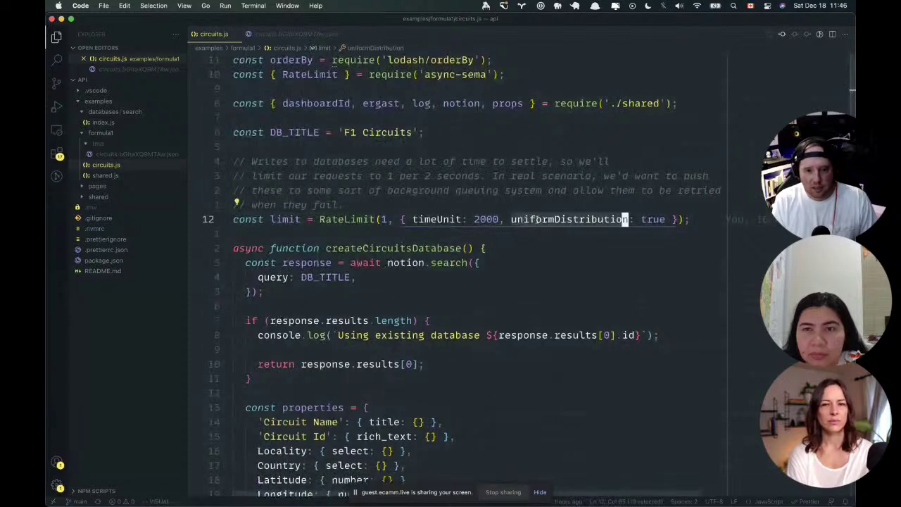
Collapse the databases folder in the file explorer, and switch to Notion to look through the F1 Circuits rows.
{"action": "scroll", "coordinate": [536, 219], "scroll_direction": "down", "scroll_amount": 2}
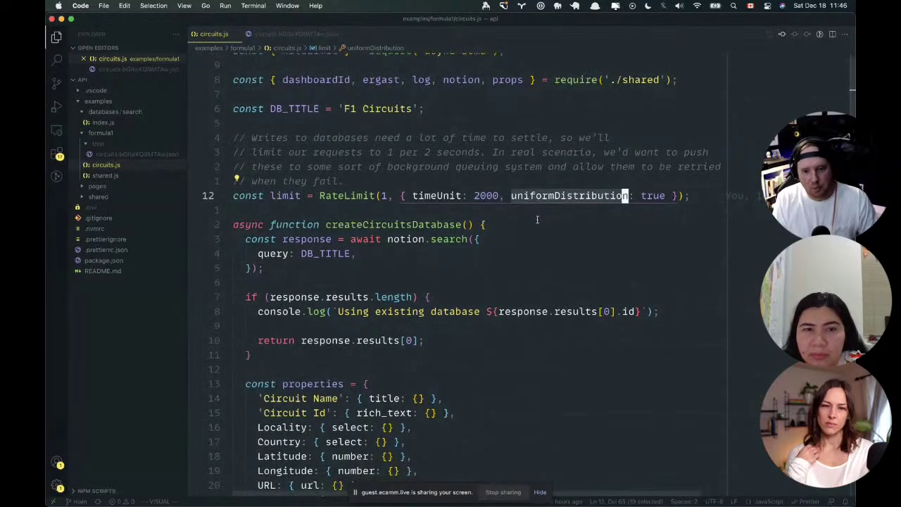
{"action": "scroll", "coordinate": [537, 219], "scroll_direction": "down", "scroll_amount": 5}
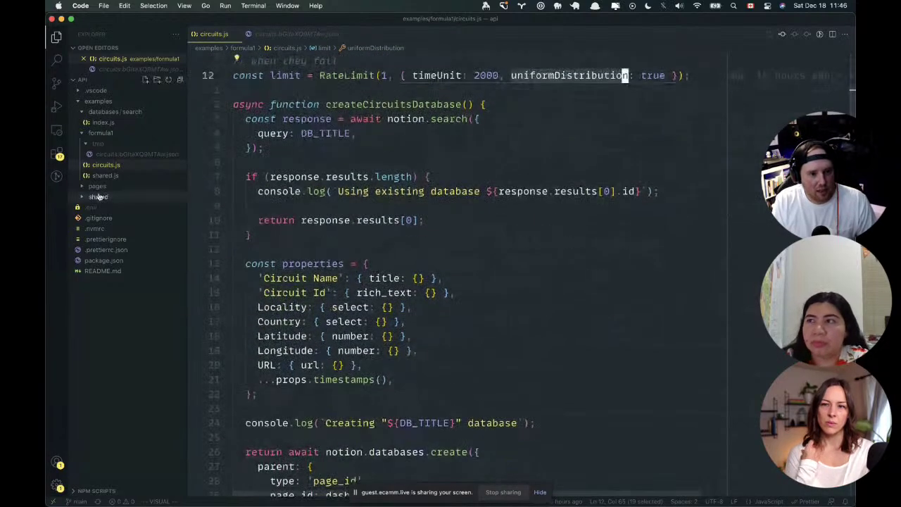
{"action": "left_click", "coordinate": [105, 114]}
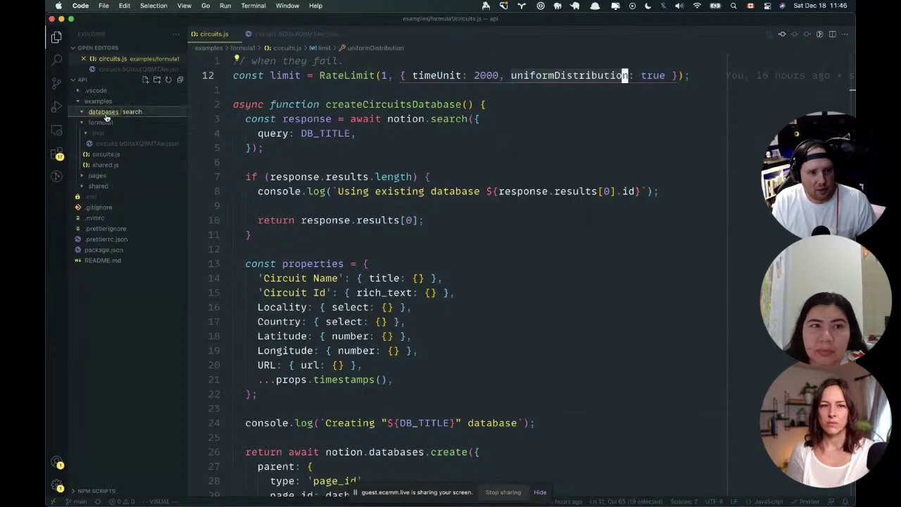
{"action": "left_click", "coordinate": [364, 209]}
{"action": "key", "text": "super+Tab"}
{"action": "key", "text": "super+Tab"}
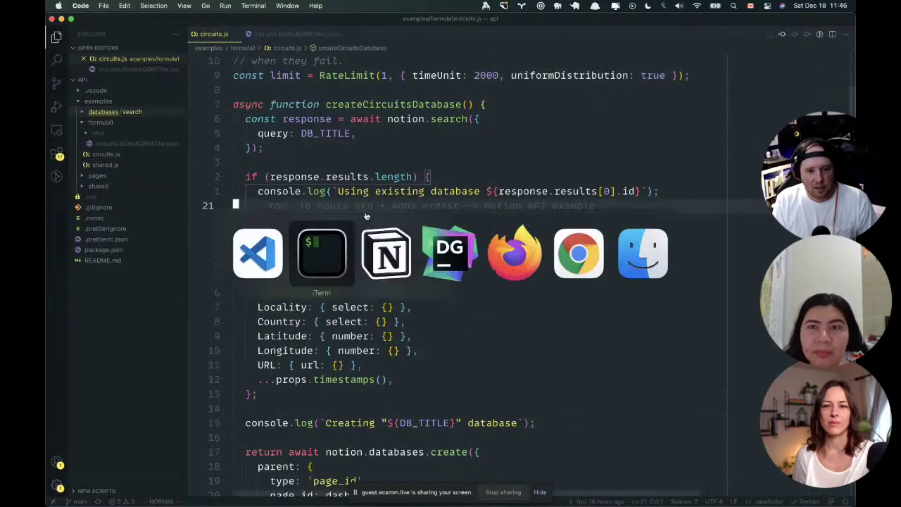
{"action": "scroll", "coordinate": [367, 274], "scroll_direction": "down", "scroll_amount": 5}
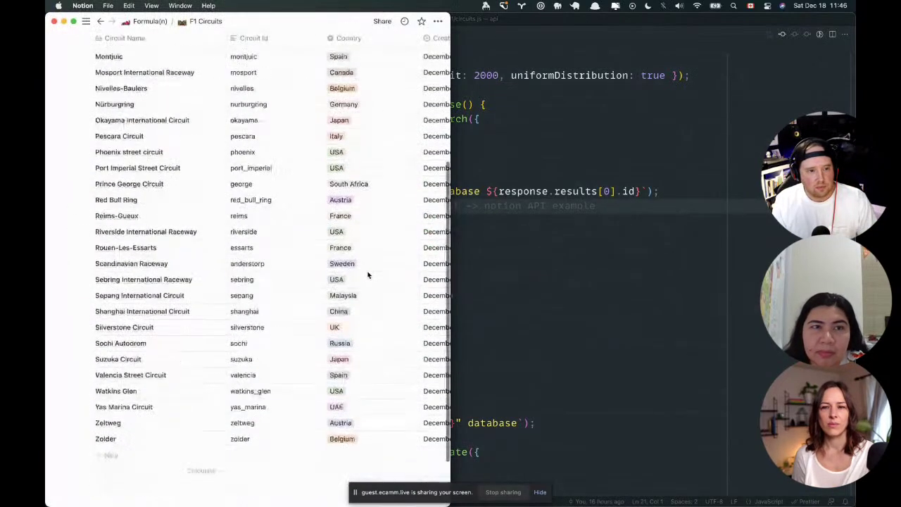
{"action": "scroll", "coordinate": [367, 274], "scroll_direction": "up", "scroll_amount": 1}
{"action": "scroll", "coordinate": [368, 275], "scroll_direction": "up", "scroll_amount": 5}
Scan the createCircuit code in Visual Studio Code, and check the import's progress in Notion and iTerm.
{"action": "key", "text": "super+Tab"}
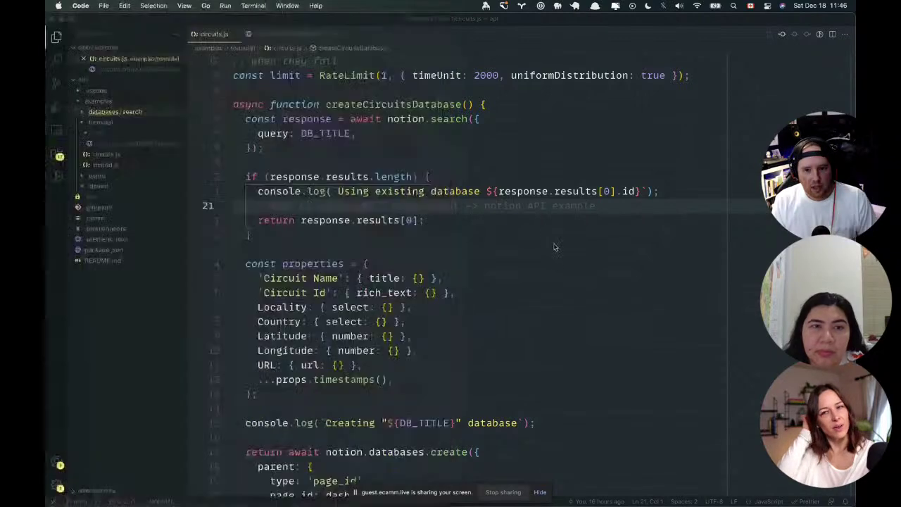
{"action": "left_click", "coordinate": [552, 245]}
{"action": "scroll", "coordinate": [553, 244], "scroll_direction": "down", "scroll_amount": 5}
{"action": "scroll", "coordinate": [552, 244], "scroll_direction": "down", "scroll_amount": 10}
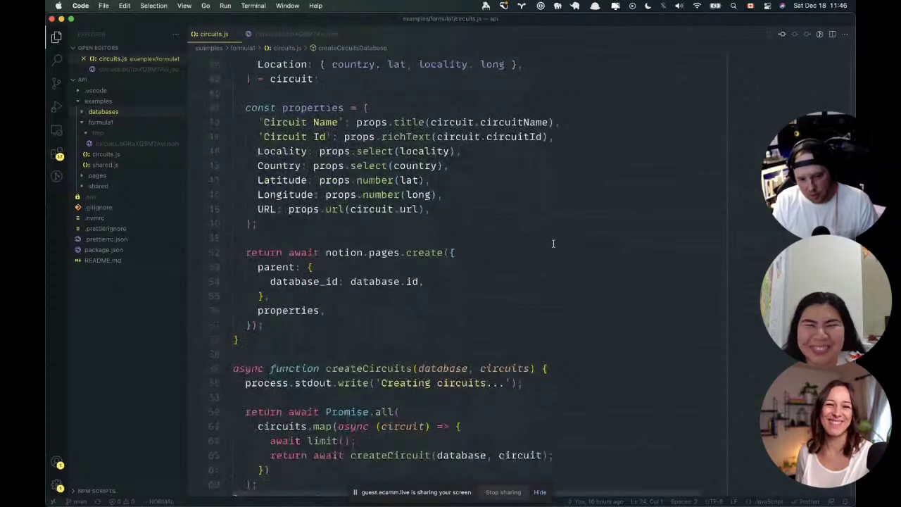
{"action": "key", "text": "super+Tab"}
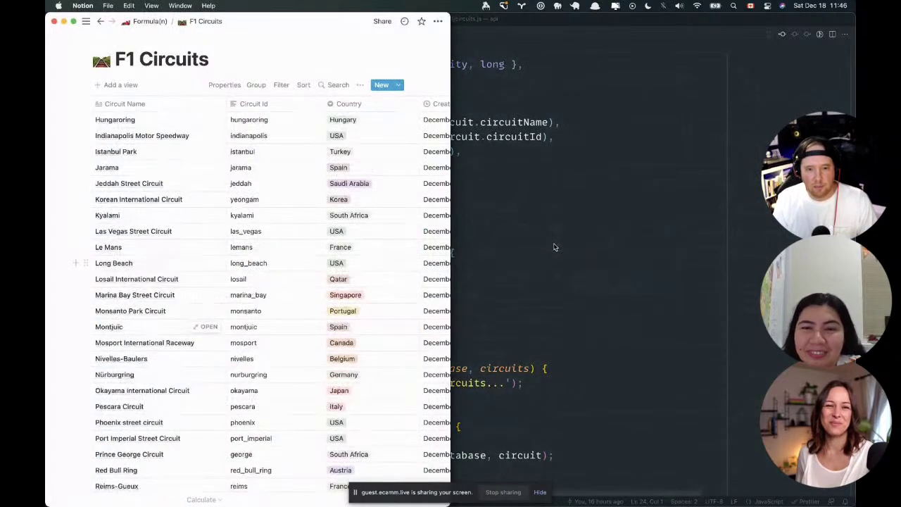
{"action": "key", "text": "super+Tab"}
{"action": "key", "text": "super+Tab"}
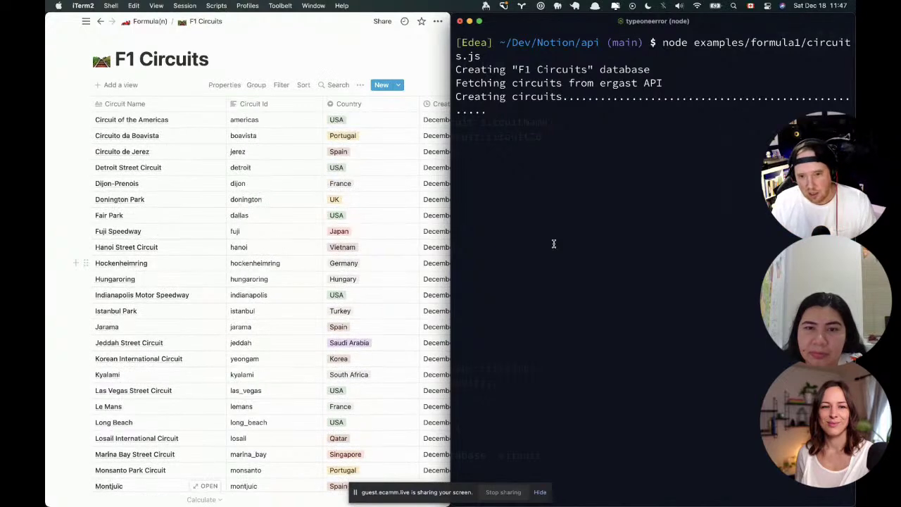
Switch back to Visual Studio Code to review createCircuit's properties, and look at the newly added F1 Circuits rows in Notion.
{"action": "key", "text": "super+Tab"}
{"action": "key", "text": "super+Tab"}
{"action": "key", "text": "super+Tab"}
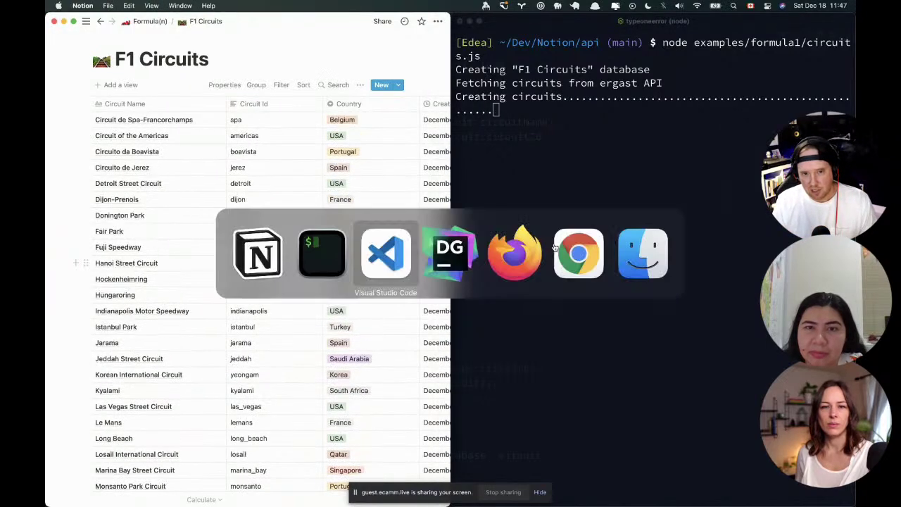
{"action": "scroll", "coordinate": [567, 239], "scroll_direction": "up", "scroll_amount": 2}
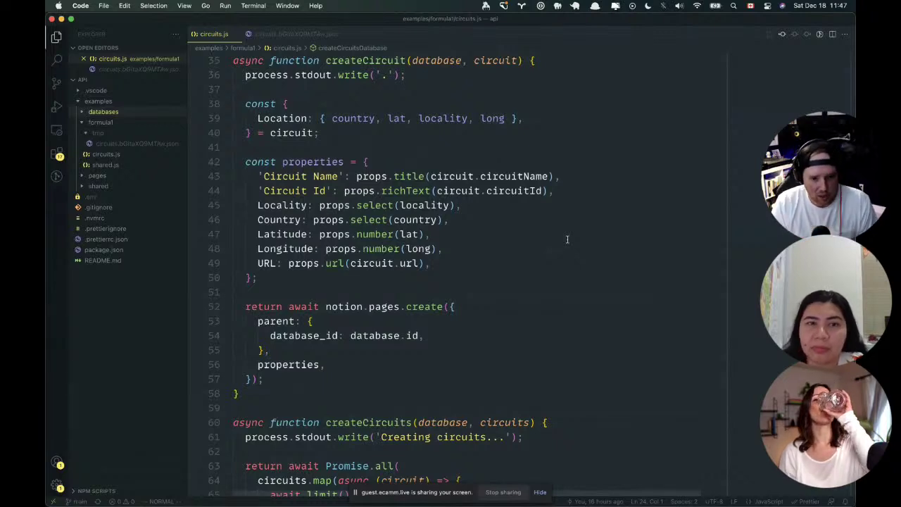
{"action": "key", "text": "super+Tab"}
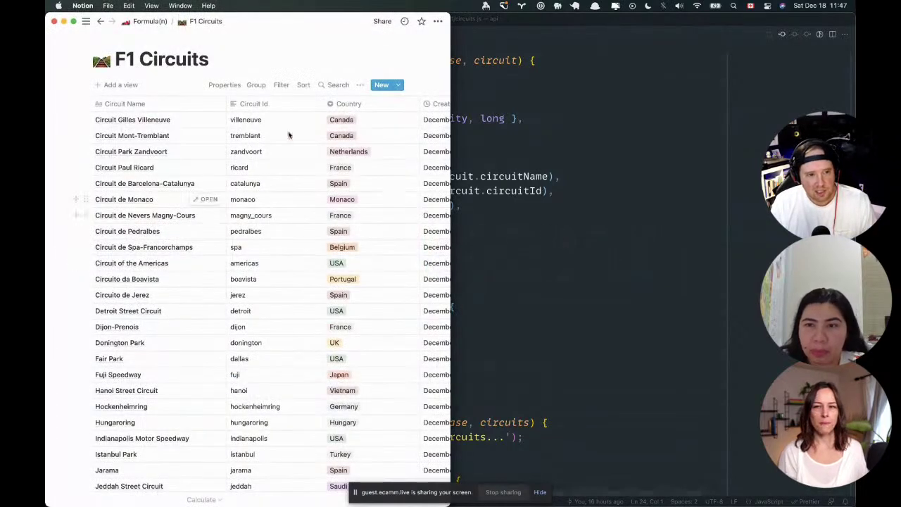
Return to fetchCircuits in circuits.js and examine its orderBy return statement, highlighting the 'circuitName' and 'desc' arguments.
{"action": "left_click", "coordinate": [540, 162]}
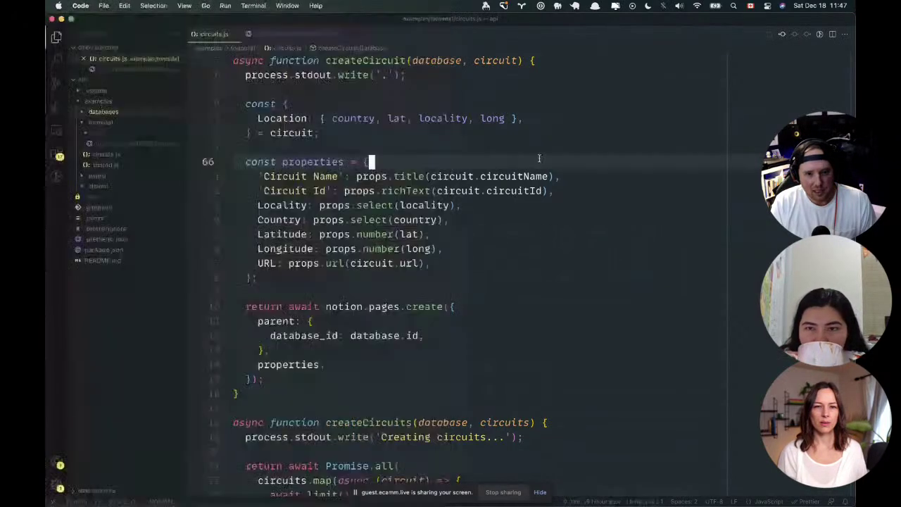
{"action": "scroll", "coordinate": [539, 159], "scroll_direction": "up", "scroll_amount": 1}
{"action": "scroll", "coordinate": [539, 158], "scroll_direction": "up", "scroll_amount": 8}
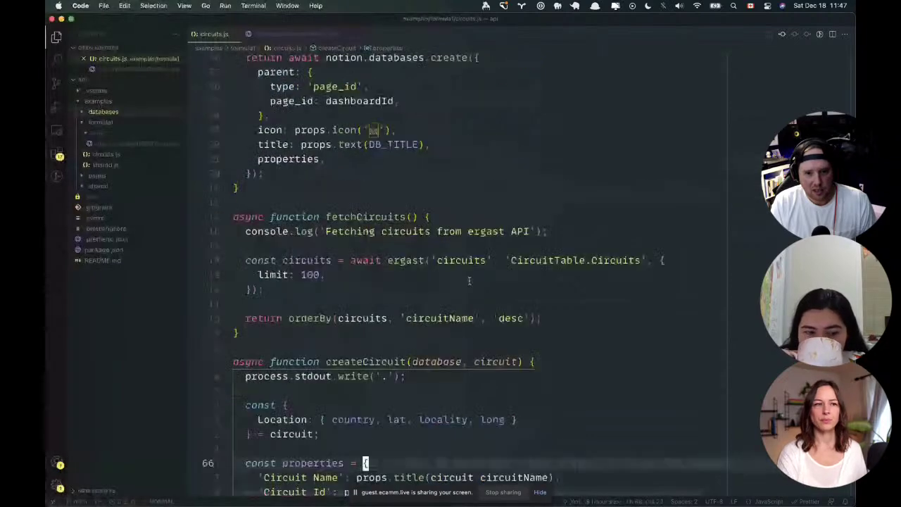
{"action": "scroll", "coordinate": [477, 278], "scroll_direction": "down", "scroll_amount": 1}
{"action": "left_click", "coordinate": [309, 290]}
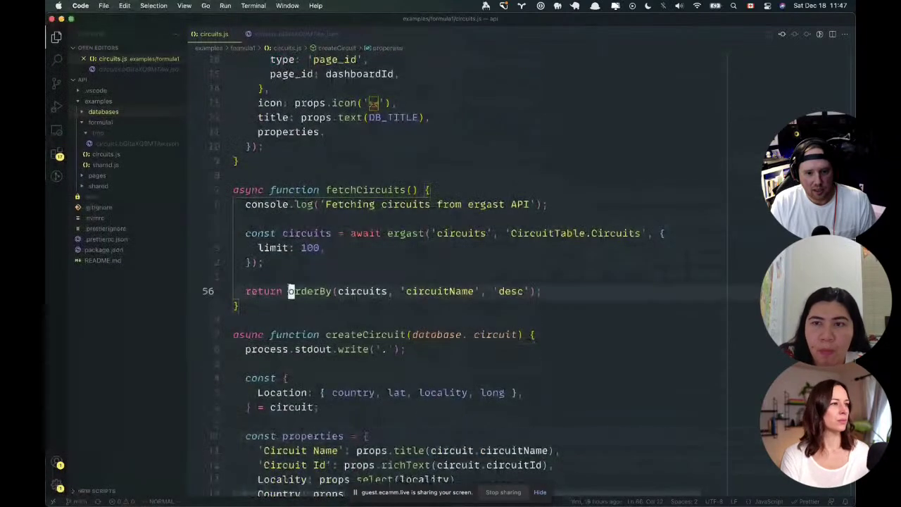
{"action": "left_click", "coordinate": [383, 290]}
{"action": "left_click", "coordinate": [540, 291], "text": "shift"}
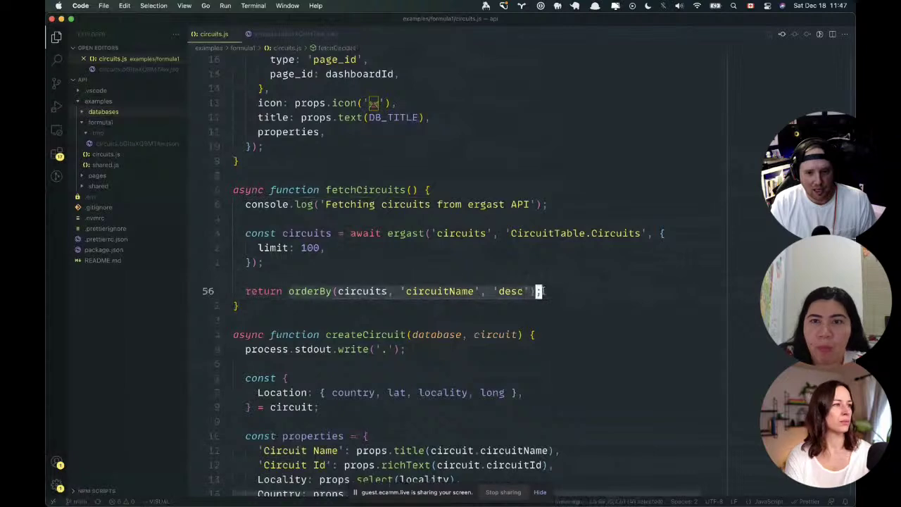
{"action": "double_click", "coordinate": [467, 290]}
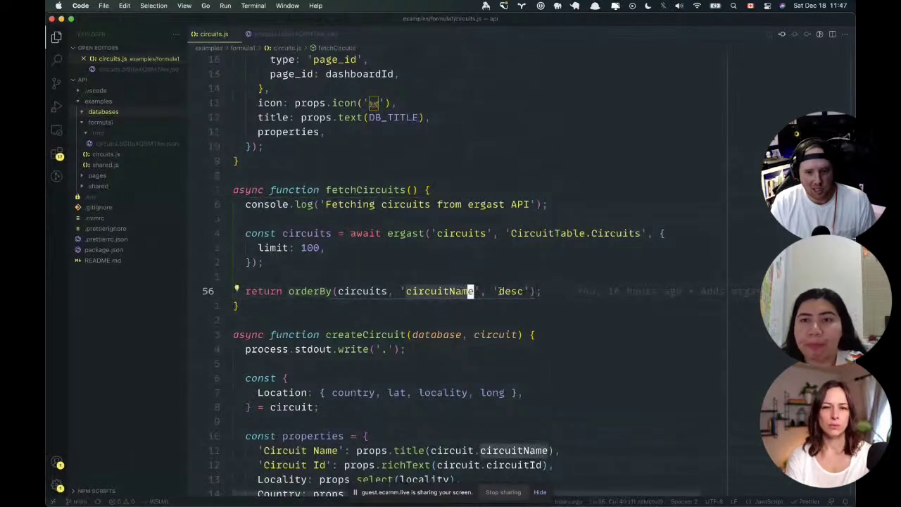
{"action": "double_click", "coordinate": [519, 290]}
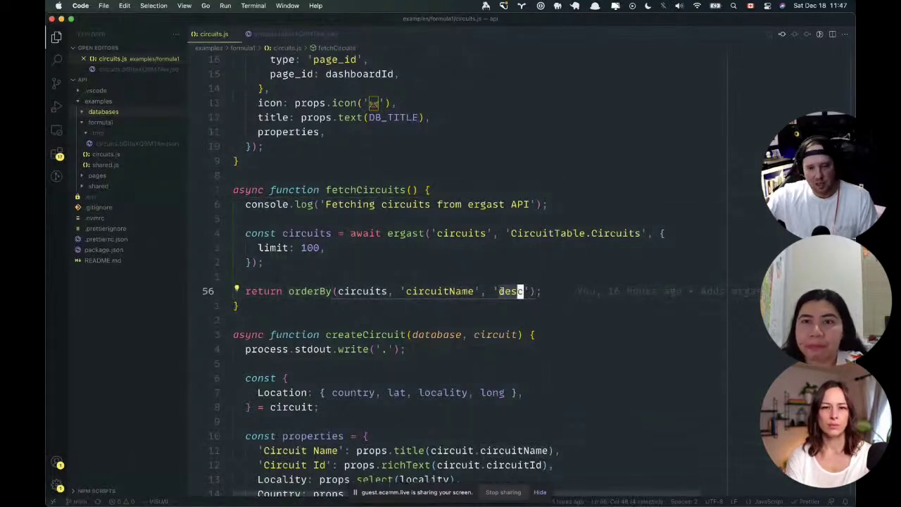
Switch to Notion and add a Count all calculation to the Circuit Name column of F1 Circuits.
{"action": "key", "text": "super+Tab"}
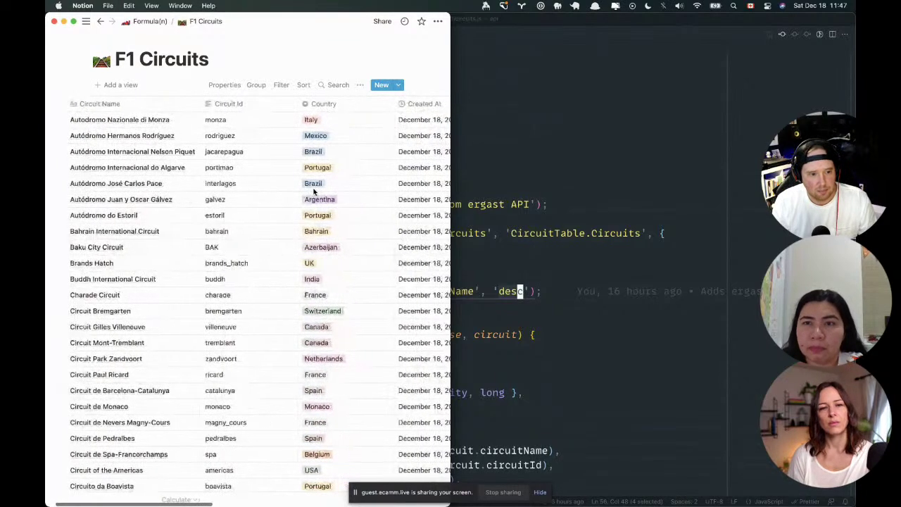
{"action": "scroll", "coordinate": [179, 282], "scroll_direction": "down", "scroll_amount": 5}
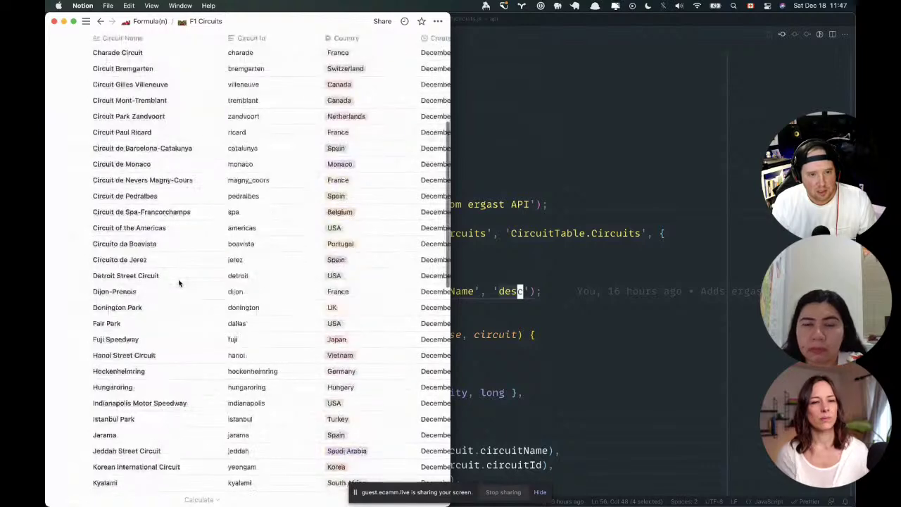
{"action": "scroll", "coordinate": [179, 282], "scroll_direction": "down", "scroll_amount": 20}
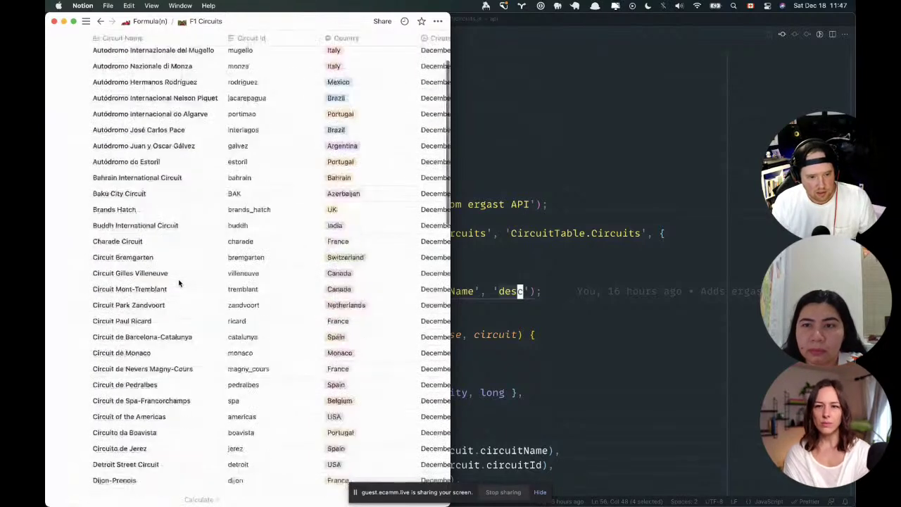
{"action": "left_click", "coordinate": [202, 417]}
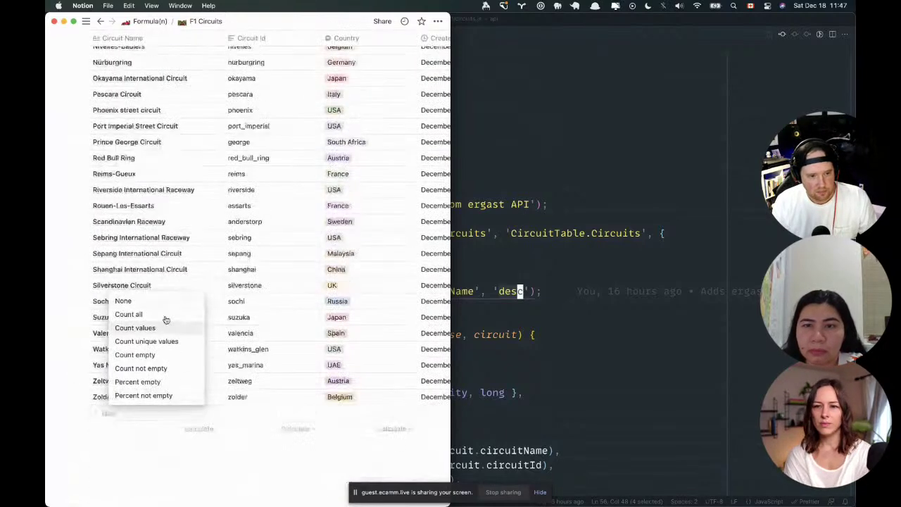
{"action": "left_click", "coordinate": [165, 317]}
{"action": "scroll", "coordinate": [282, 439], "scroll_direction": "up", "scroll_amount": 15}
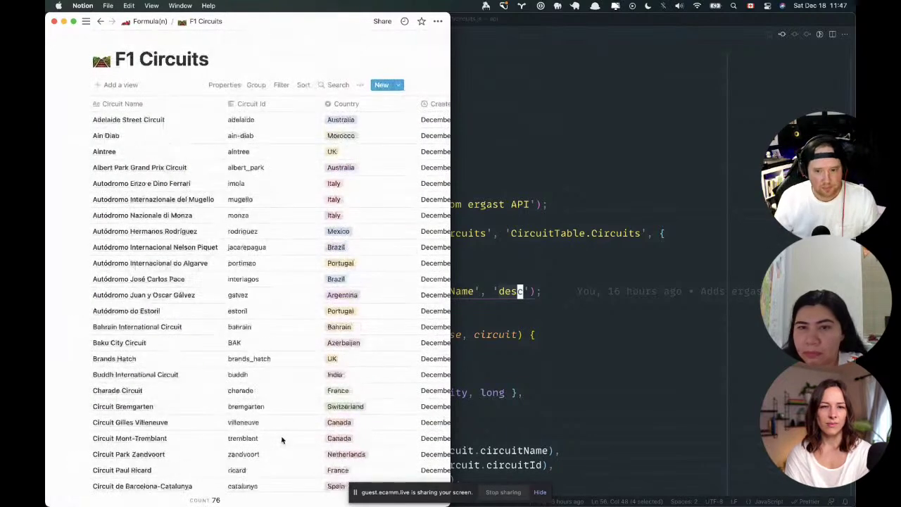
Switch to iTerm2 and examine the last returned page object in the output, highlighting its id value.
{"action": "key", "text": "super+Tab"}
{"action": "key", "text": "super+Tab"}
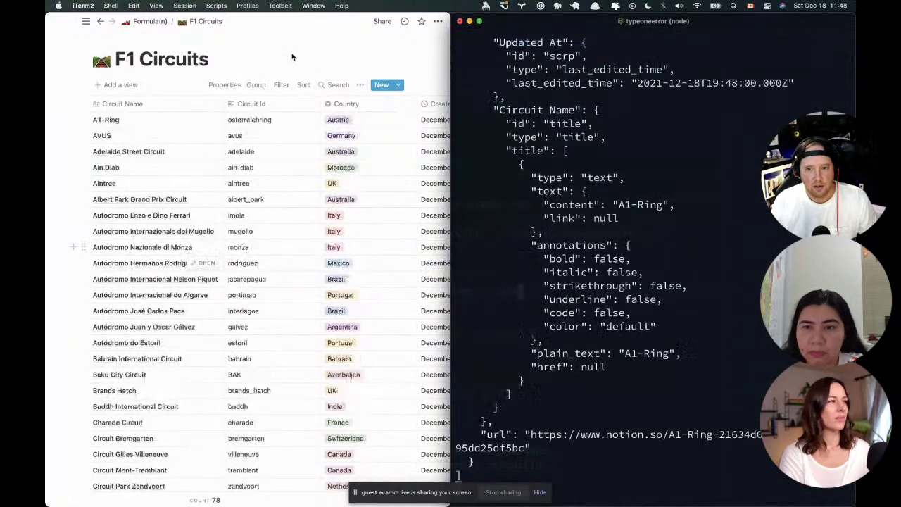
{"action": "scroll", "coordinate": [593, 291], "scroll_direction": "up", "scroll_amount": 5}
{"action": "scroll", "coordinate": [593, 290], "scroll_direction": "down", "scroll_amount": 10}
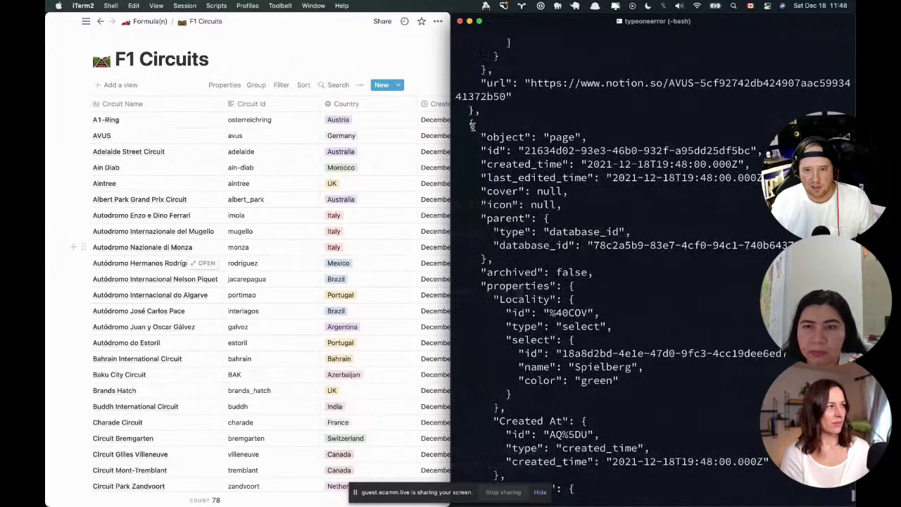
{"action": "left_click_drag", "start_coordinate": [470, 125], "coordinate": [596, 158]}
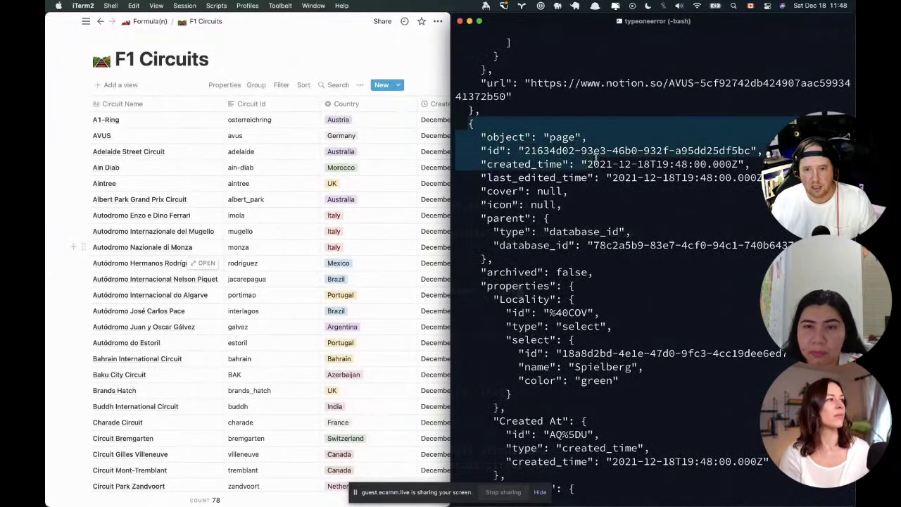
{"action": "left_click", "coordinate": [533, 154]}
{"action": "left_click_drag", "start_coordinate": [525, 150], "coordinate": [751, 152]}
{"action": "scroll", "coordinate": [602, 180], "scroll_direction": "down", "scroll_amount": 3}
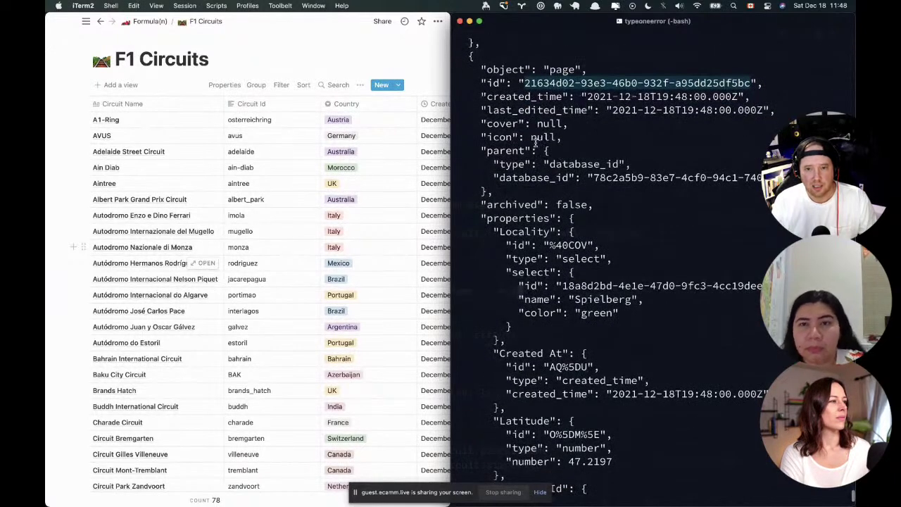
{"action": "scroll", "coordinate": [536, 141], "scroll_direction": "down", "scroll_amount": 1}
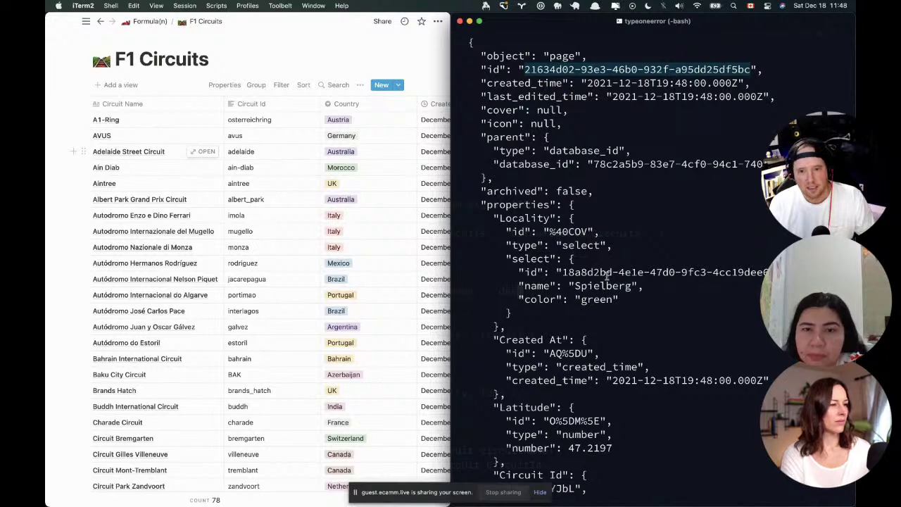
Examine the page object's properties in the output, highlighting the Locality block and reading on through Circuit Id.
{"action": "scroll", "coordinate": [607, 275], "scroll_direction": "down", "scroll_amount": 2}
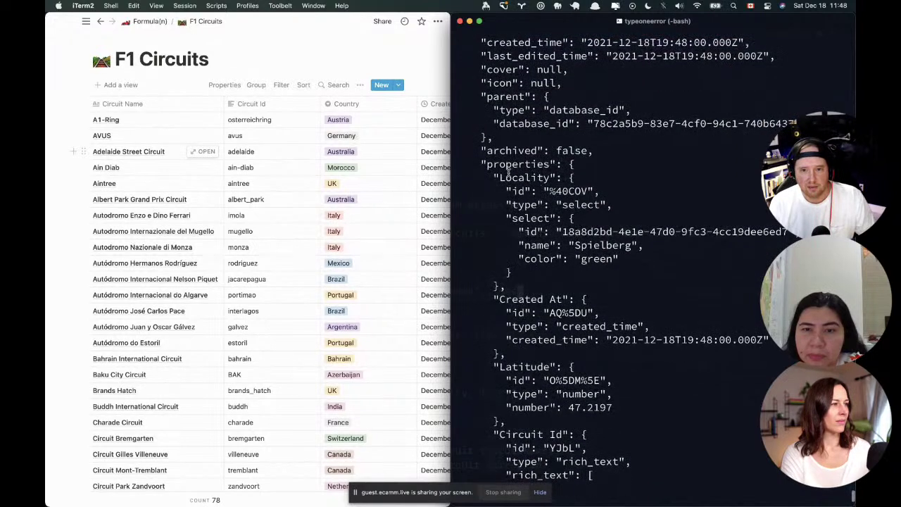
{"action": "left_click_drag", "start_coordinate": [485, 177], "coordinate": [578, 274]}
{"action": "scroll", "coordinate": [579, 275], "scroll_direction": "down", "scroll_amount": 4}
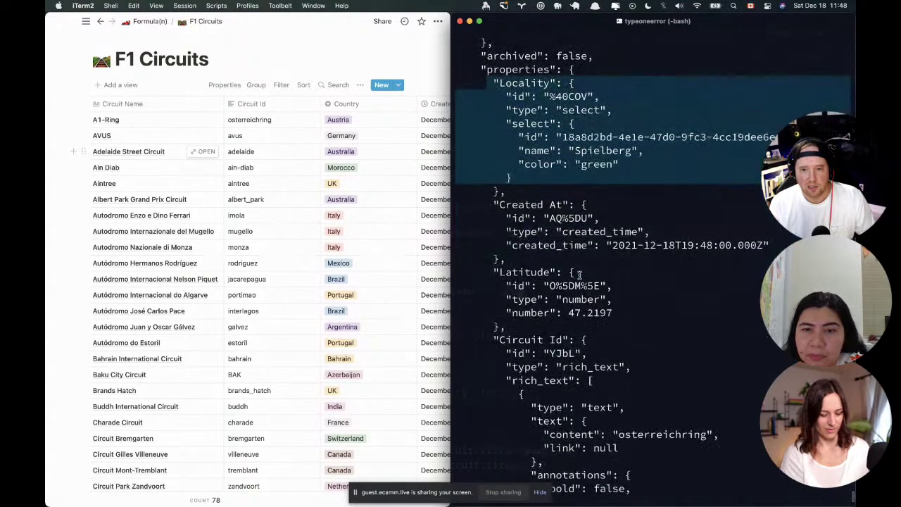
{"action": "scroll", "coordinate": [579, 264], "scroll_direction": "down", "scroll_amount": 5}
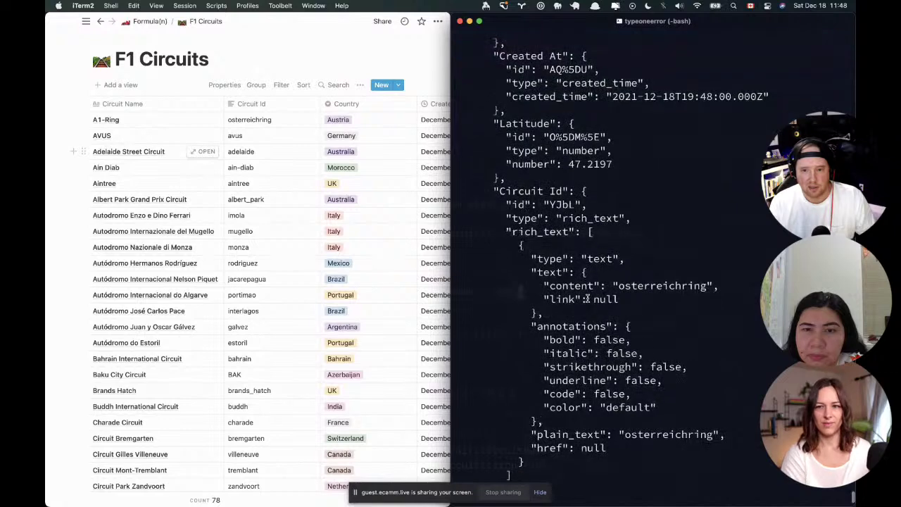
Switch to Visual Studio Code and open props.js from examples/shared.
{"action": "key", "text": "super+Tab"}
{"action": "key", "text": "super+Tab"}
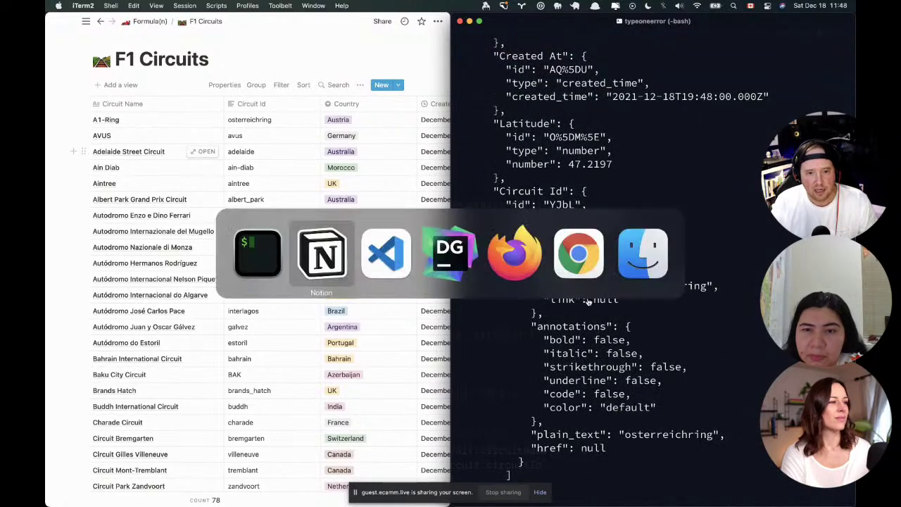
{"action": "left_click", "coordinate": [444, 233]}
{"action": "key", "text": "super+p"}
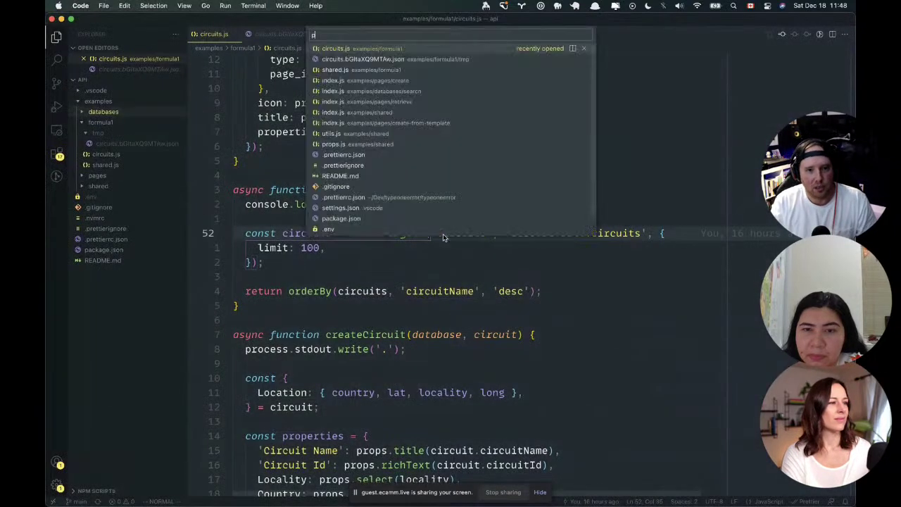
{"action": "type", "text": "pro"}
{"action": "key", "text": "Return"}
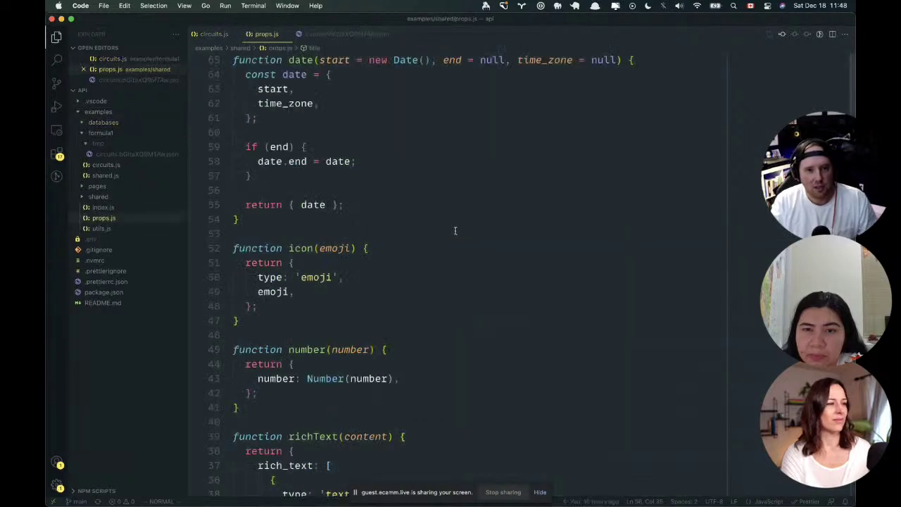
Examine the richText function in props.js, highlighting its name and its return block.
{"action": "scroll", "coordinate": [454, 230], "scroll_direction": "down", "scroll_amount": 5}
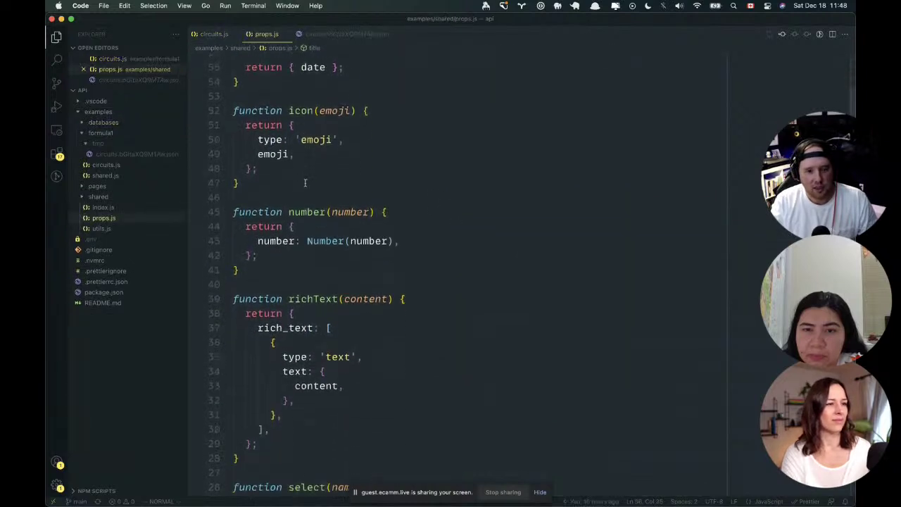
{"action": "scroll", "coordinate": [304, 183], "scroll_direction": "down", "scroll_amount": 3}
{"action": "double_click", "coordinate": [312, 225]}
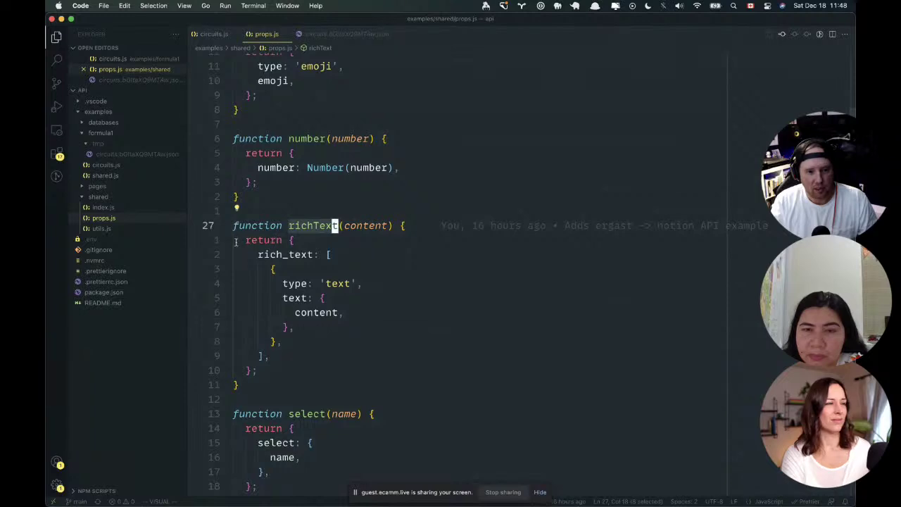
{"action": "left_click_drag", "start_coordinate": [236, 241], "coordinate": [253, 368]}
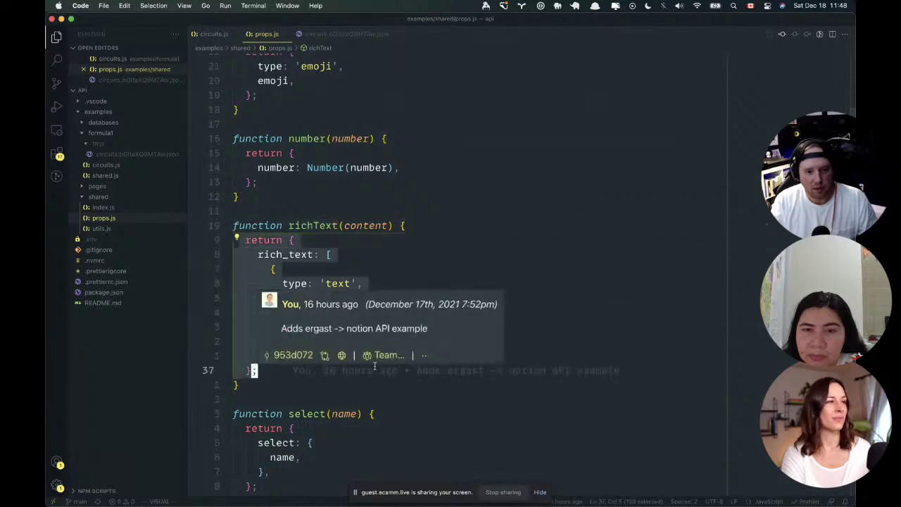
{"action": "scroll", "coordinate": [375, 365], "scroll_direction": "down", "scroll_amount": 2}
Switch back to Notion and open the parent Formula(n) page at its Races table.
{"action": "key", "text": "super+Tab"}
{"action": "key", "text": "super+Tab"}
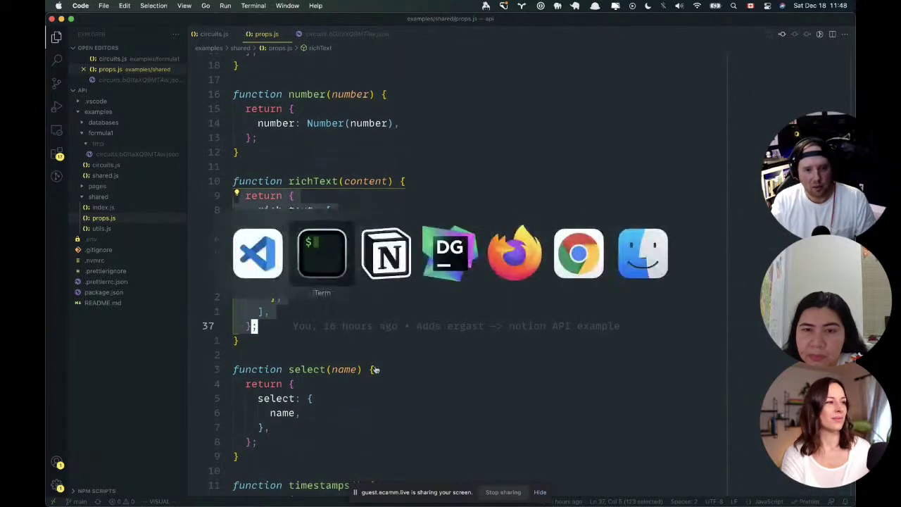
{"action": "key", "text": "super+Tab"}
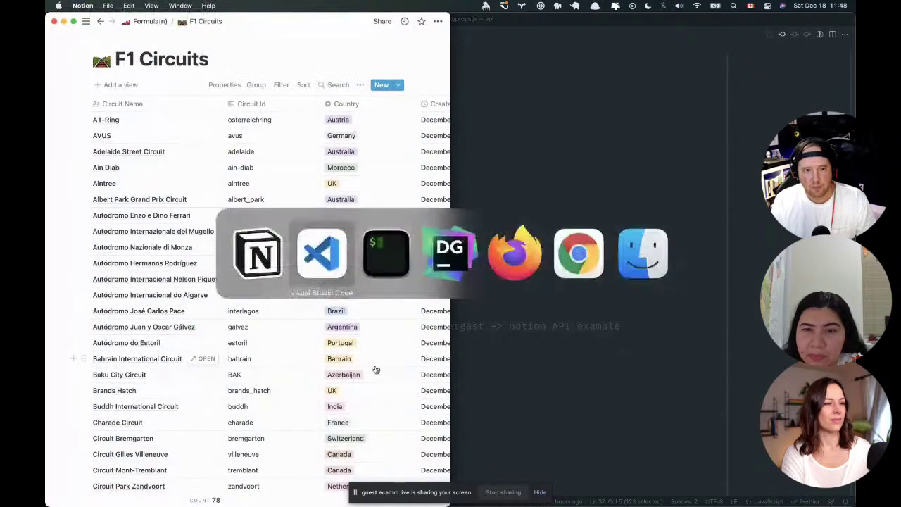
{"action": "key", "text": "Escape"}
{"action": "key", "text": "super+Tab"}
{"action": "key", "text": "super+Tab"}
{"action": "key", "text": "super+Tab"}
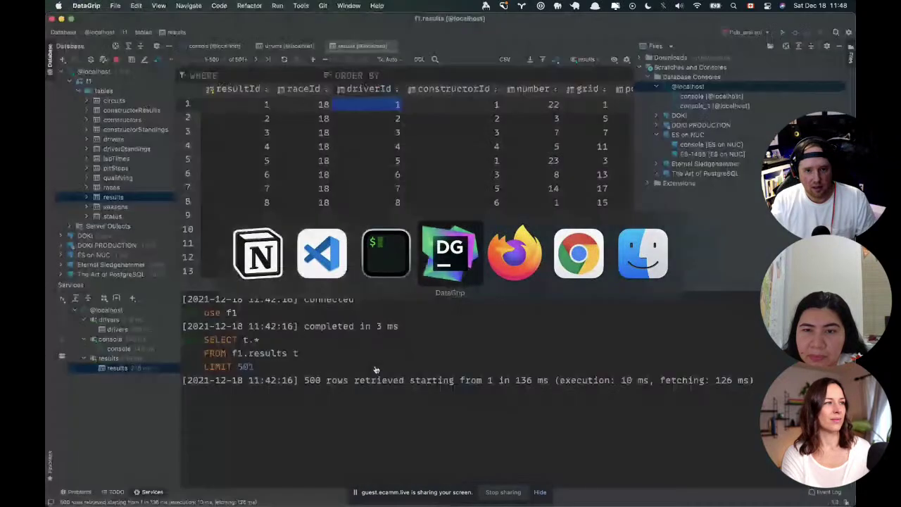
{"action": "key", "text": "super+Tab"}
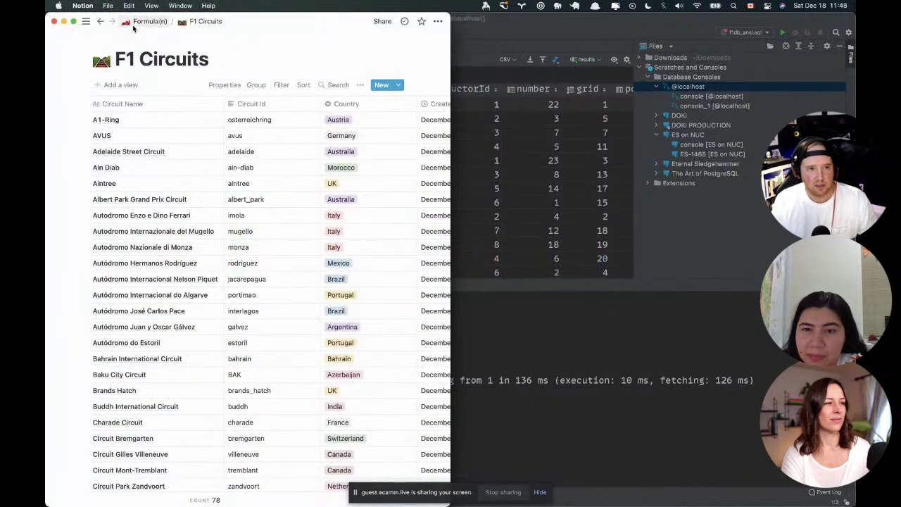
{"action": "left_click", "coordinate": [133, 26]}
{"action": "scroll", "coordinate": [244, 339], "scroll_direction": "down", "scroll_amount": 8}
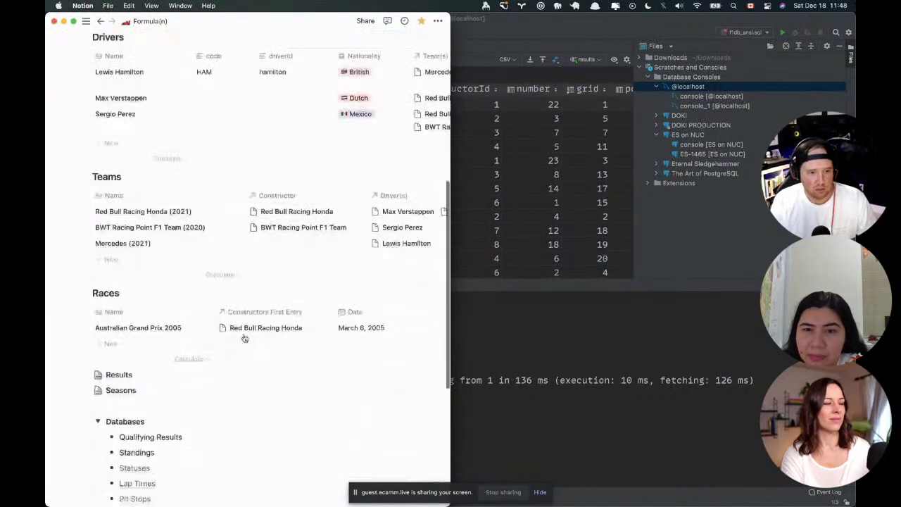
{"action": "scroll", "coordinate": [245, 339], "scroll_direction": "down", "scroll_amount": 2}
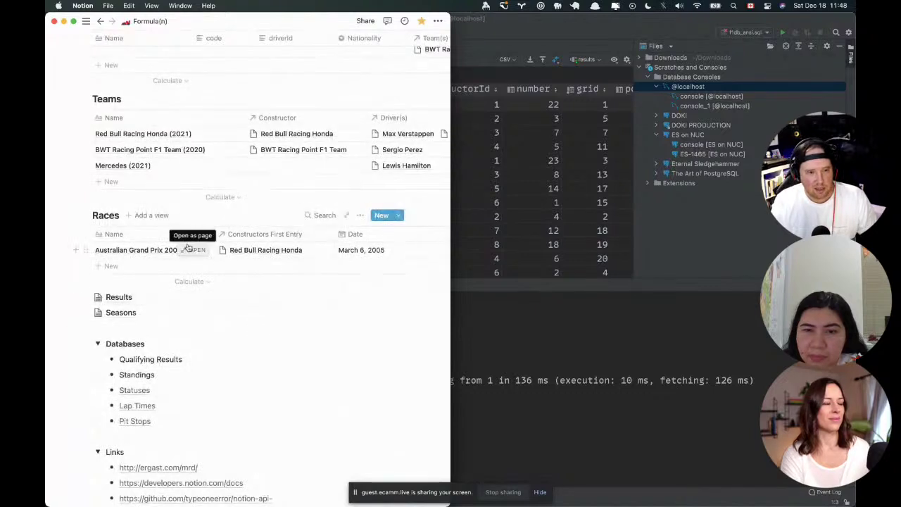
Add a new column to the Races table as a relation to the F1 Circuits database.
{"action": "scroll", "coordinate": [367, 237], "scroll_direction": "right", "scroll_amount": 2}
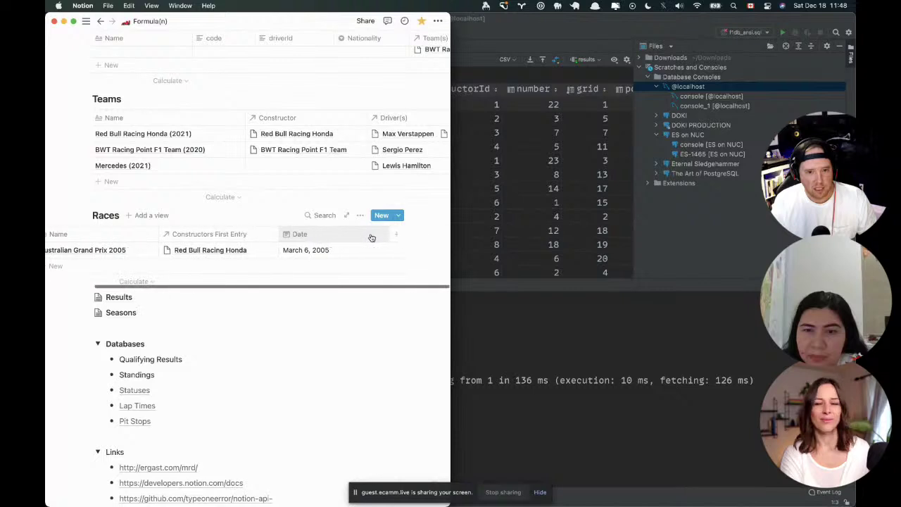
{"action": "left_click", "coordinate": [403, 233]}
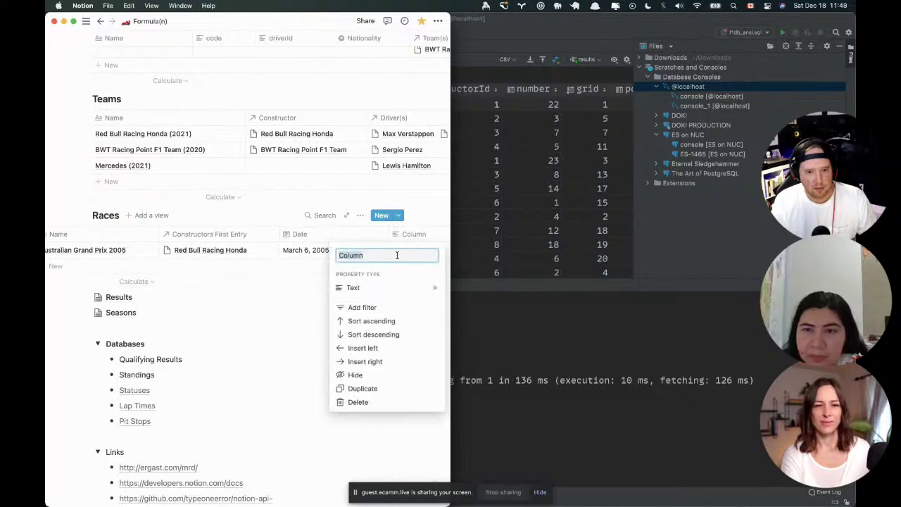
{"action": "mouse_move", "coordinate": [392, 294]}
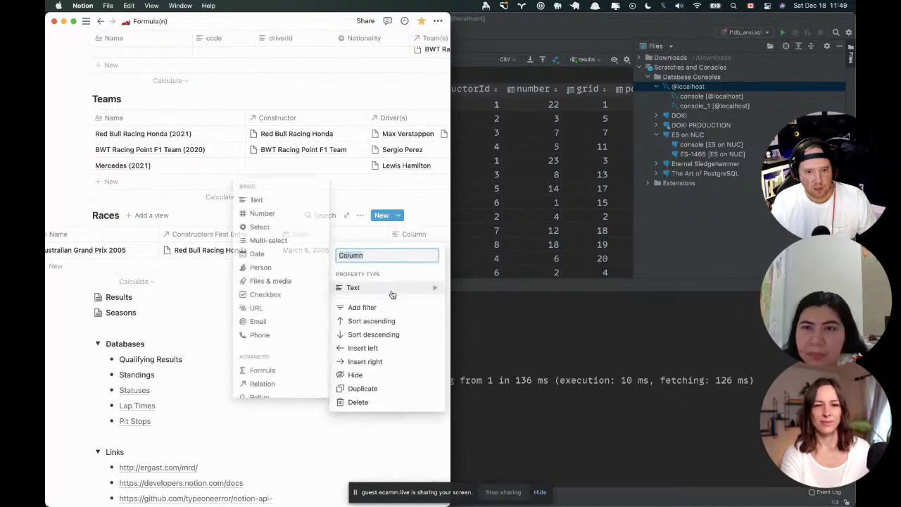
{"action": "scroll", "coordinate": [263, 338], "scroll_direction": "down", "scroll_amount": 2}
{"action": "left_click", "coordinate": [263, 337]}
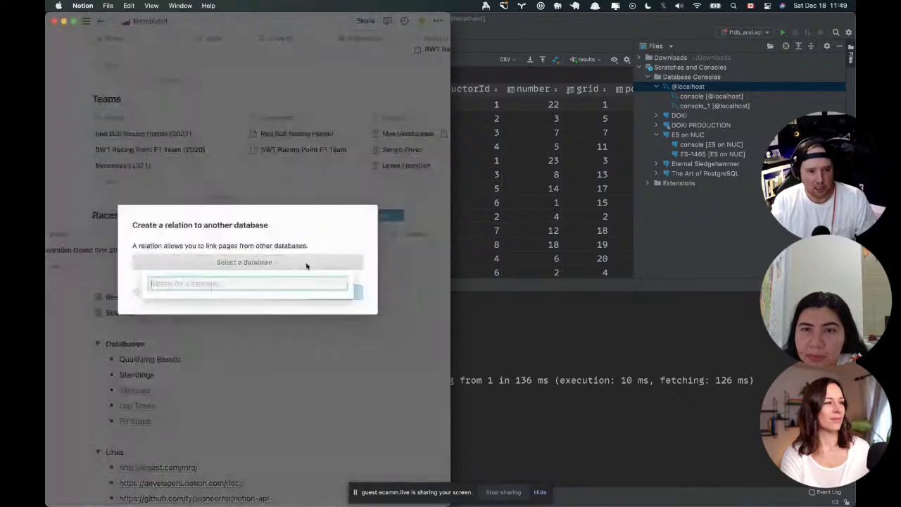
{"action": "type", "text": "F1 C"}
{"action": "key", "text": "Return"}
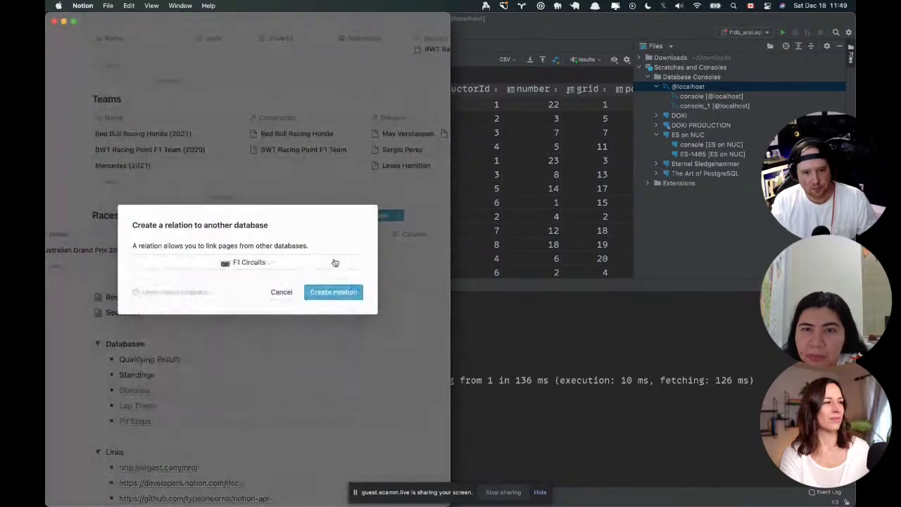
{"action": "left_click", "coordinate": [333, 291]}
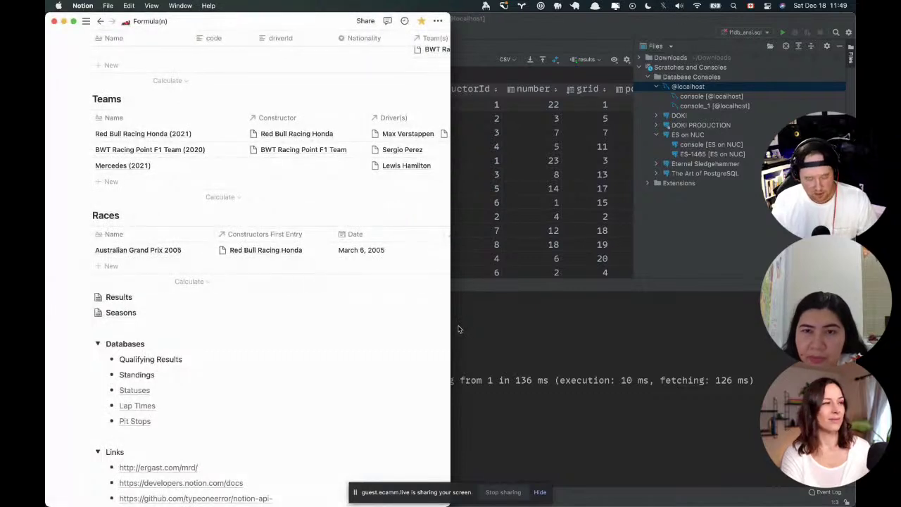
Maximize the Notion window and rename the new Races relation column as "Circuts".
{"action": "key", "text": "ctrl+alt+Return"}
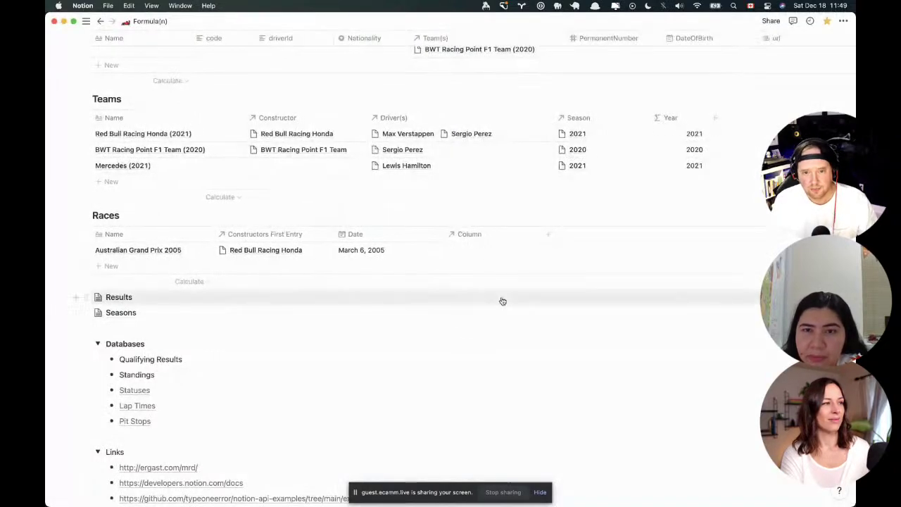
{"action": "left_click", "coordinate": [481, 237]}
{"action": "type", "text": "F"}
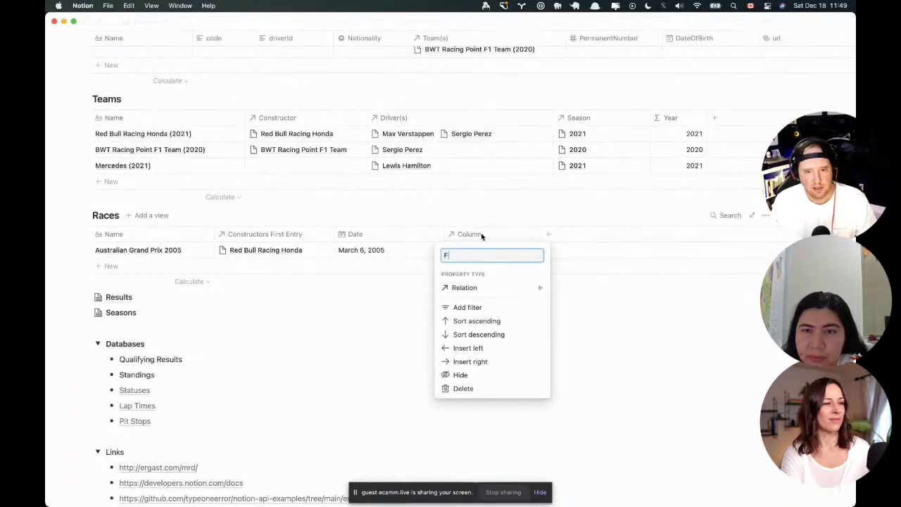
{"action": "type", "text": "1"}
{"action": "key", "text": "BackSpace"}
{"action": "key", "text": "BackSpace"}
{"action": "type", "text": "Ci"}
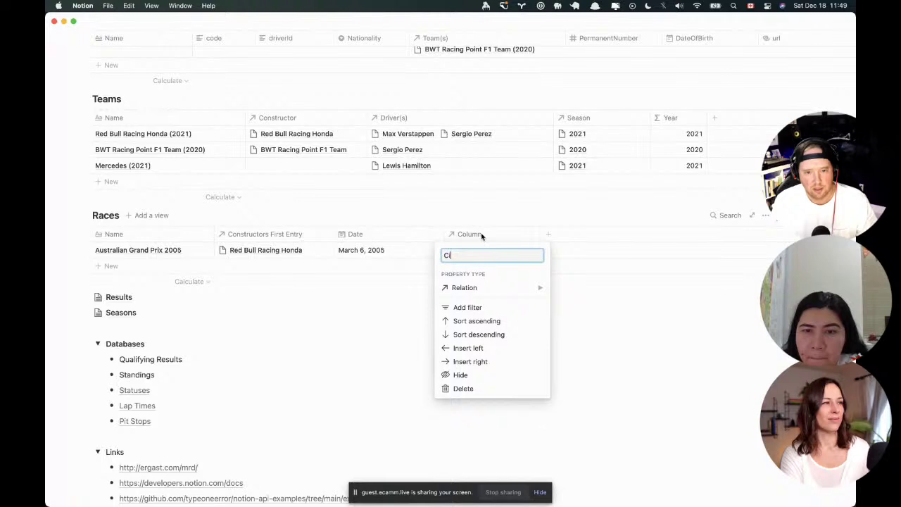
{"action": "type", "text": "rcuts"}
{"action": "key", "text": "Return"}
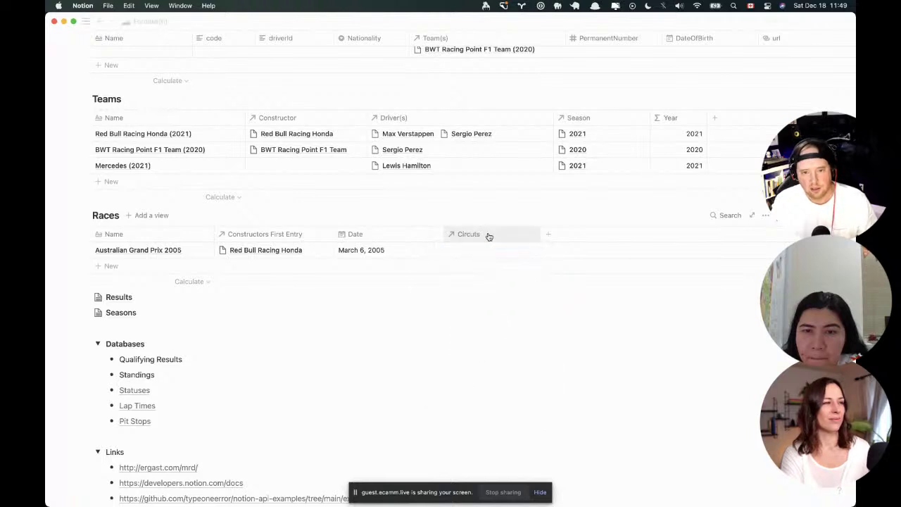
Correct the spelling of the Races table's relation column name to "Circuits".
{"action": "left_click", "coordinate": [483, 237]}
{"action": "left_click", "coordinate": [462, 256]}
{"action": "type", "text": "i"}
{"action": "key", "text": "Return"}
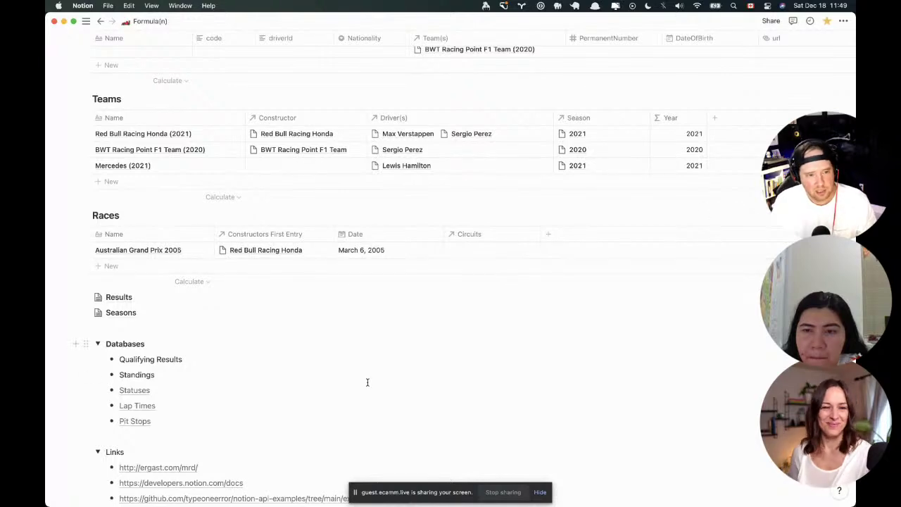
Switch to DataGrip, close the results and drivers tables, and run "select * from races;" in the console.
{"action": "key", "text": "super+Tab"}
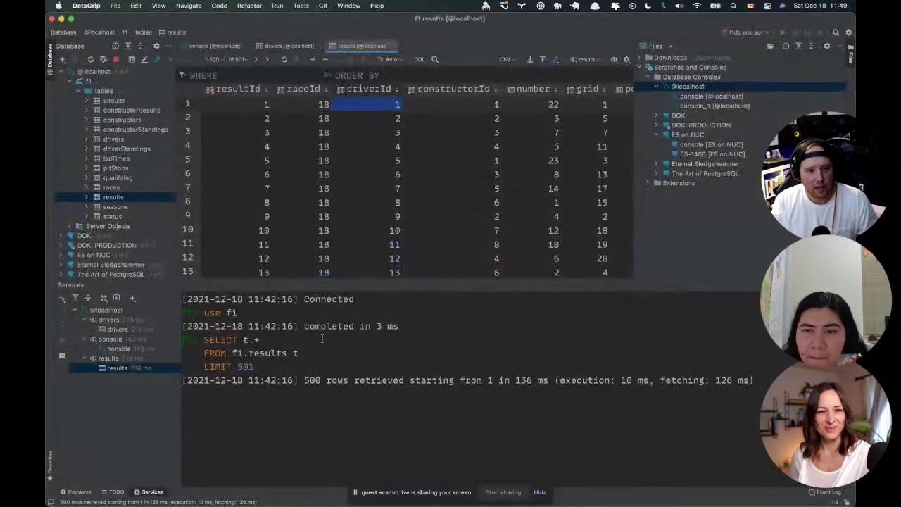
{"action": "left_click", "coordinate": [389, 46]}
{"action": "left_click", "coordinate": [319, 47]}
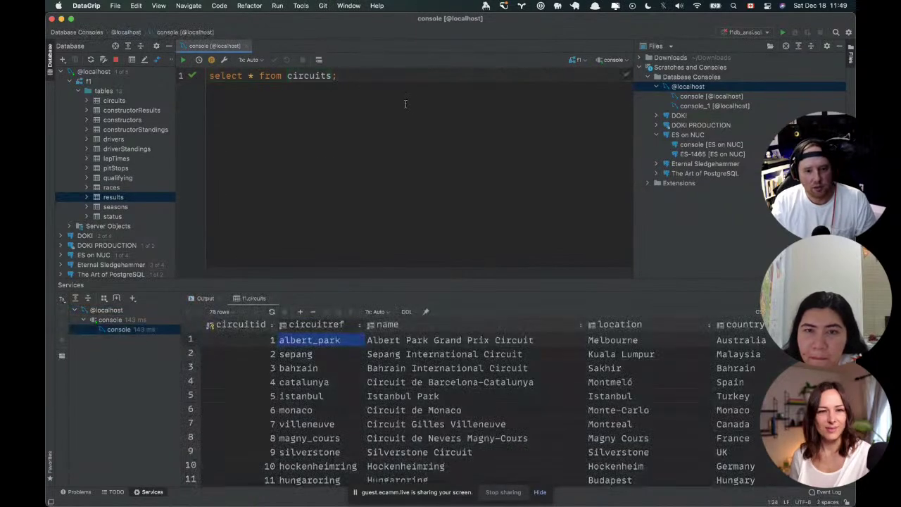
{"action": "key", "text": "super+a"}
{"action": "type", "text": "select"}
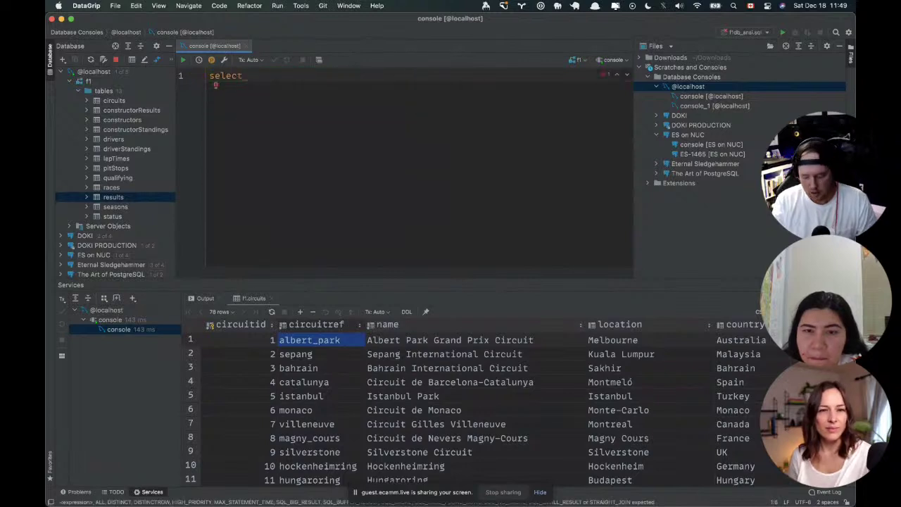
{"action": "type", "text": " * f"}
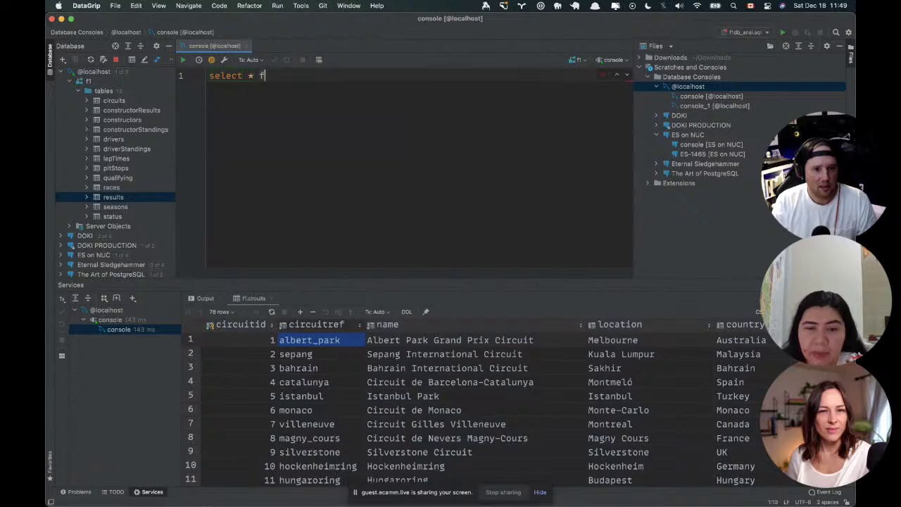
{"action": "type", "text": "rom races;"}
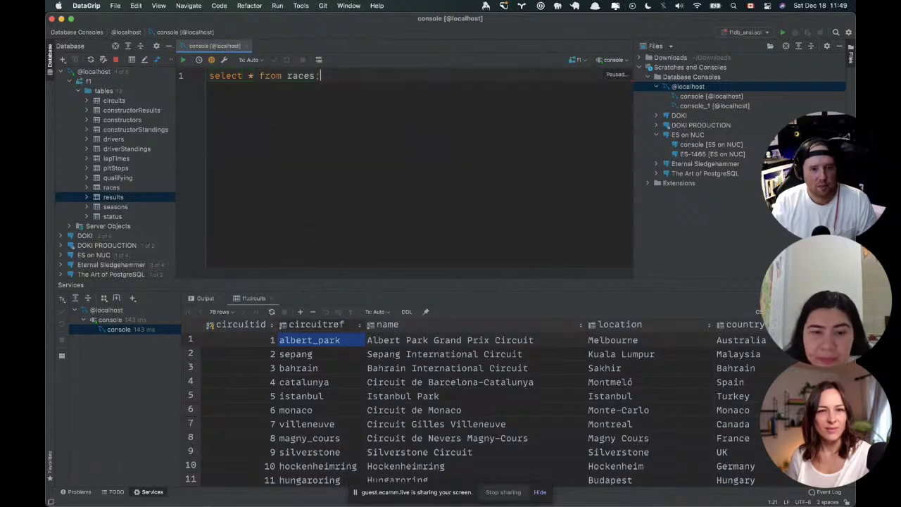
{"action": "key", "text": "super+Return"}
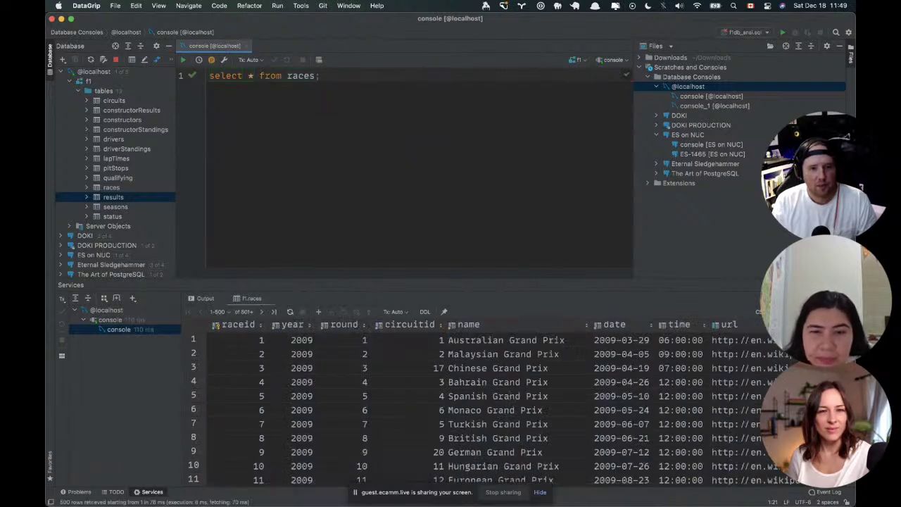
Restrict the races query with "where year = 2005" and run it.
{"action": "type", "text": "h"}
{"action": "key", "text": "BackSpace"}
{"action": "type", "text": "where "}
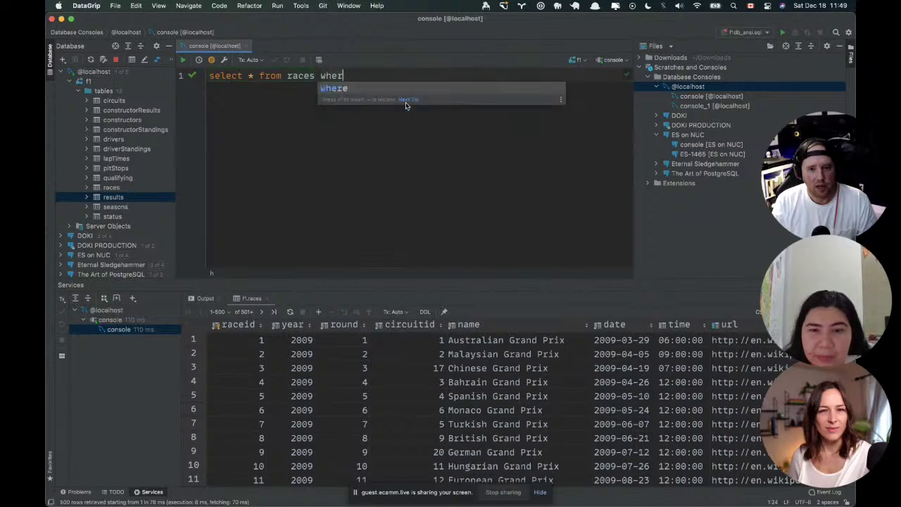
{"action": "type", "text": "year = 200"}
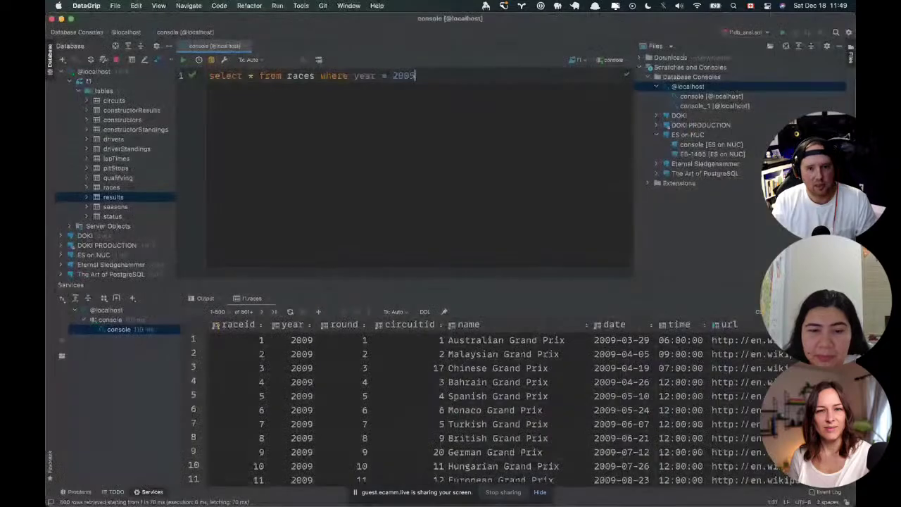
{"action": "type", "text": "5;"}
{"action": "key", "text": "super+Return"}
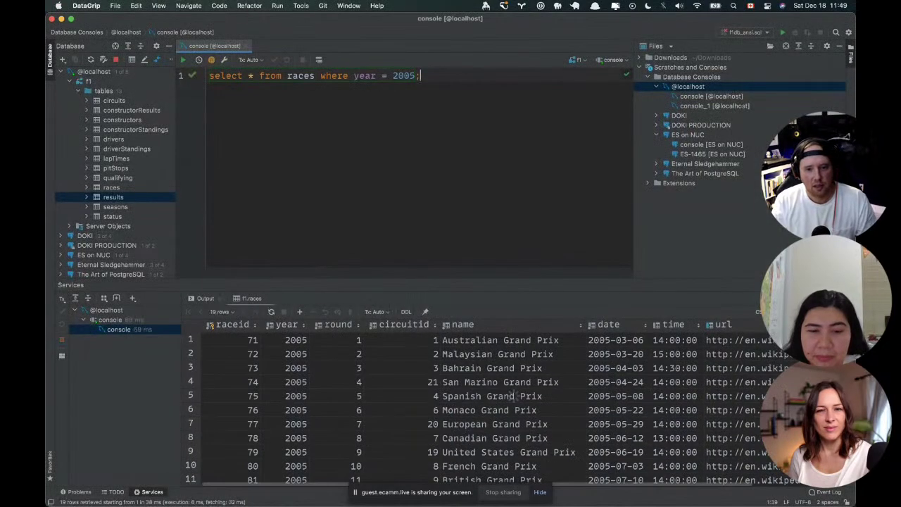
Compare the Australian Grand Prix result row with the Races table in Notion, and return to DataGrip.
{"action": "left_click", "coordinate": [455, 340]}
{"action": "key", "text": "super+Tab"}
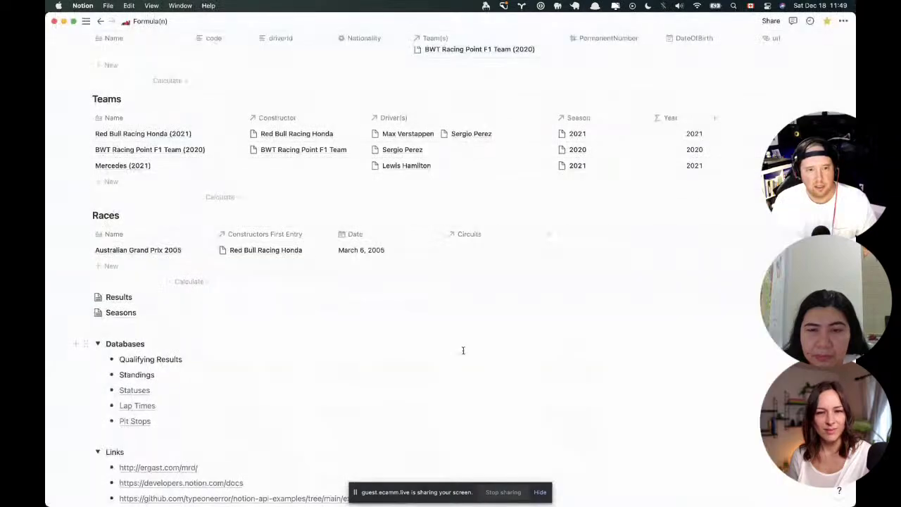
{"action": "key", "text": "super+Tab"}
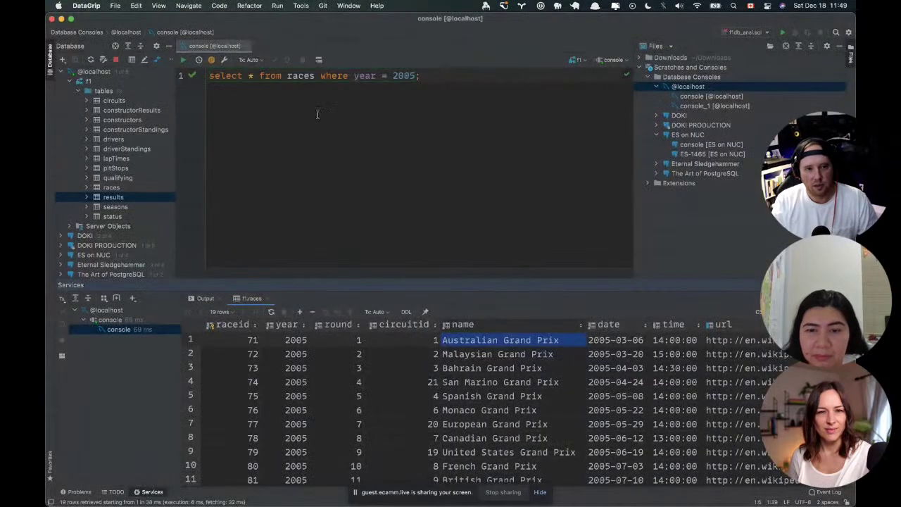
{"action": "left_click", "coordinate": [251, 75]}
{"action": "key", "text": "BackSpace"}
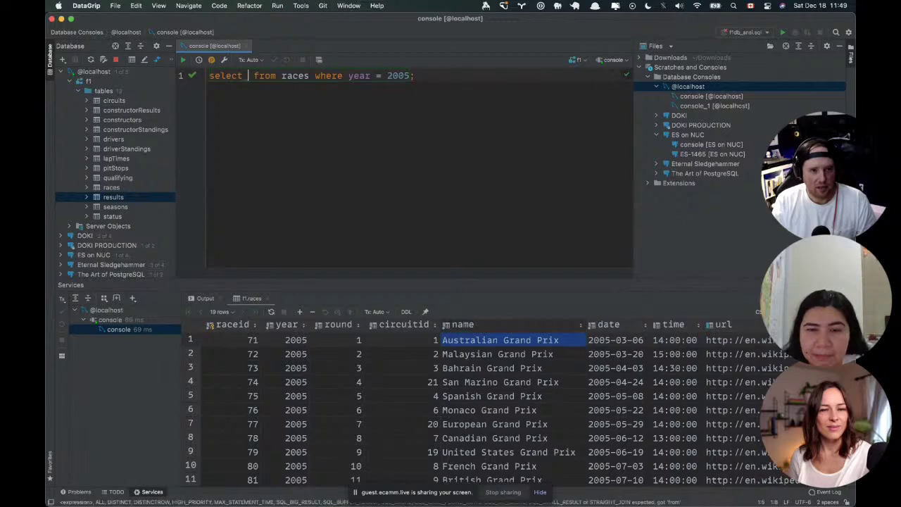
{"action": "type", "text": "*"}
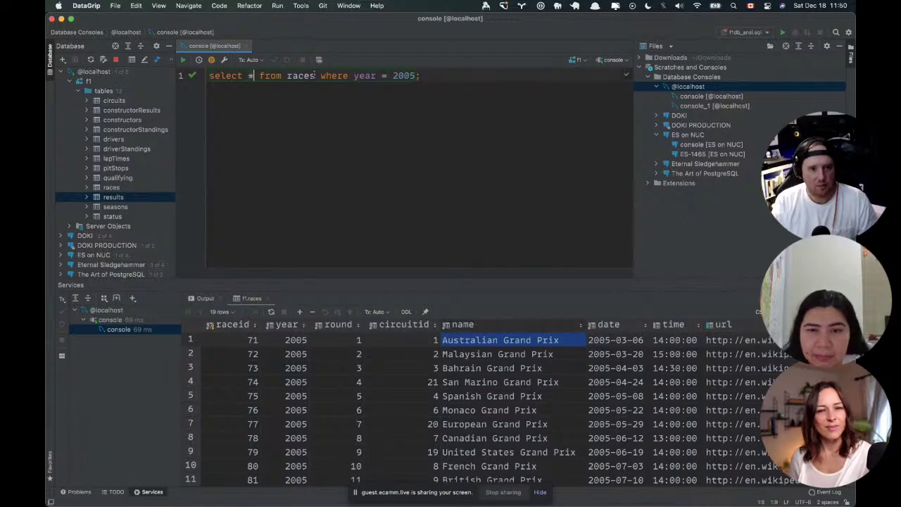
Alias races as r and add "join circuits c on r.circuitid = c.circuitid", keeping the where clause on its own line.
{"action": "key", "text": "alt+Right"}
{"action": "key", "text": "alt+Right"}
{"action": "type", "text": "r"}
{"action": "key", "text": "Escape"}
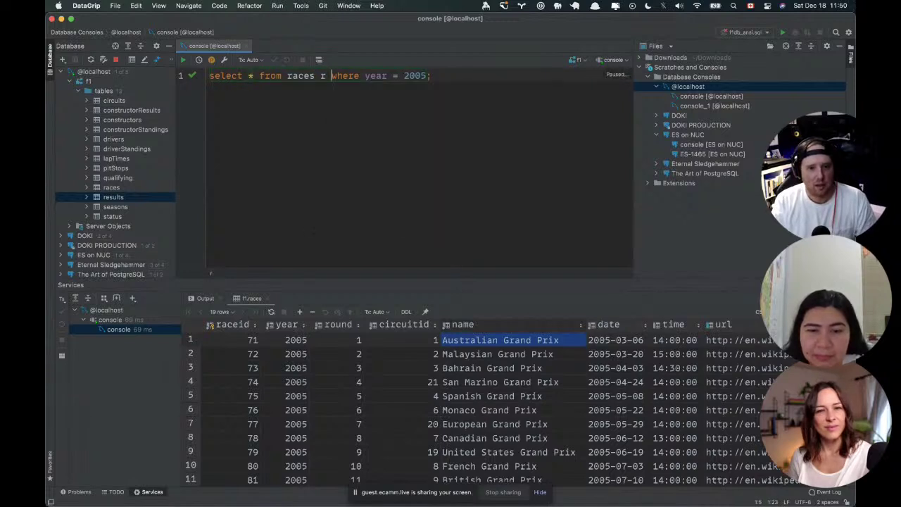
{"action": "key", "text": "Return"}
{"action": "type", "text": "join"}
{"action": "key", "text": "Down"}
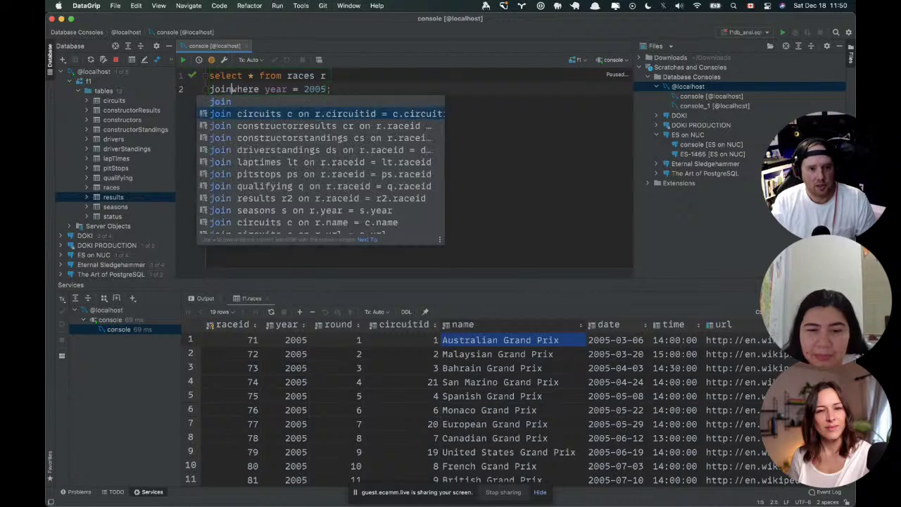
{"action": "key", "text": "Return"}
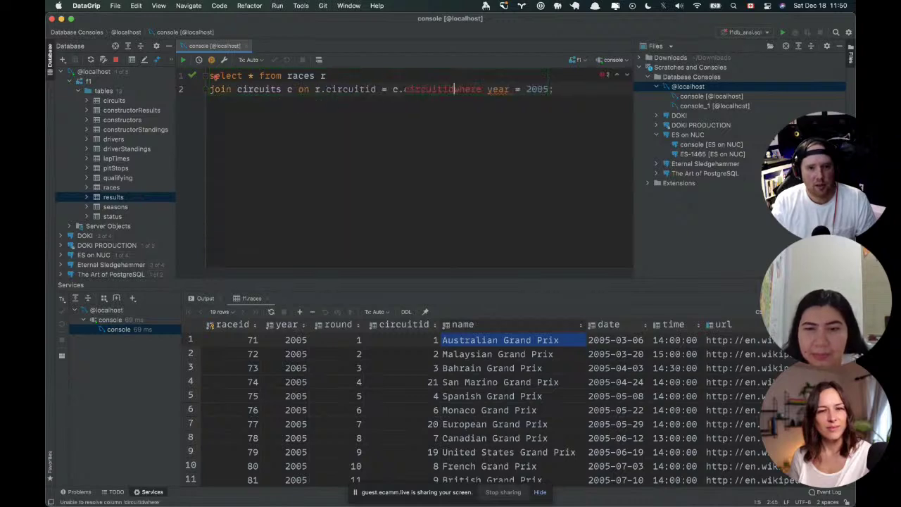
{"action": "key", "text": "Return"}
{"action": "left_click", "coordinate": [209, 89]}
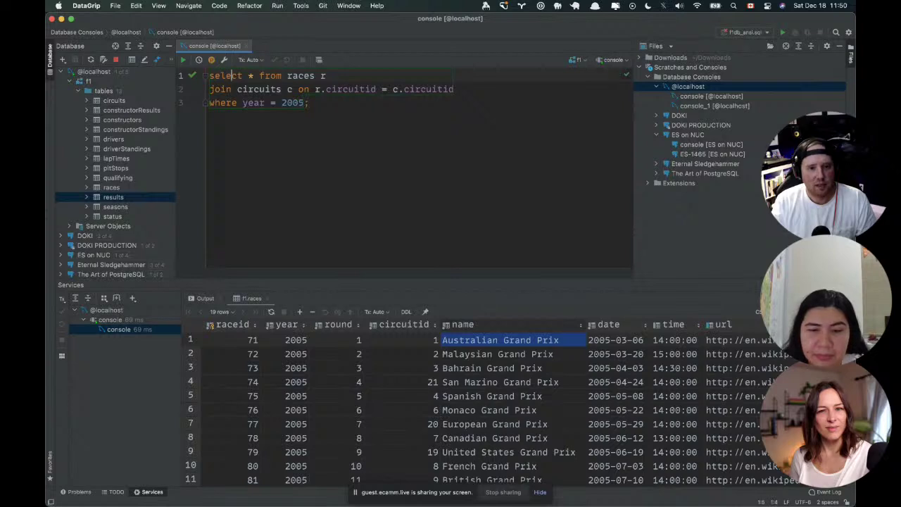
Replace the query's selected columns with "r.name, c.name" and run the joined query.
{"action": "left_click", "coordinate": [249, 76]}
{"action": "key", "text": "BackSpace"}
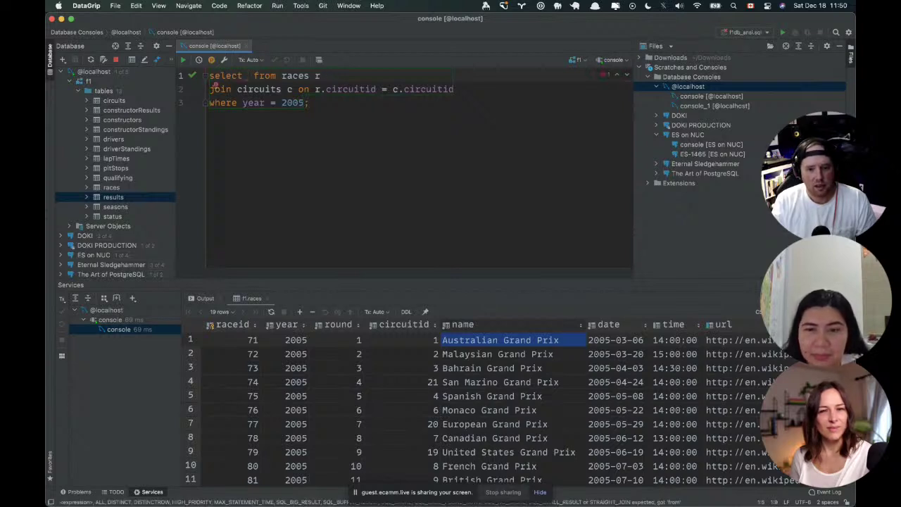
{"action": "type", "text": "r"}
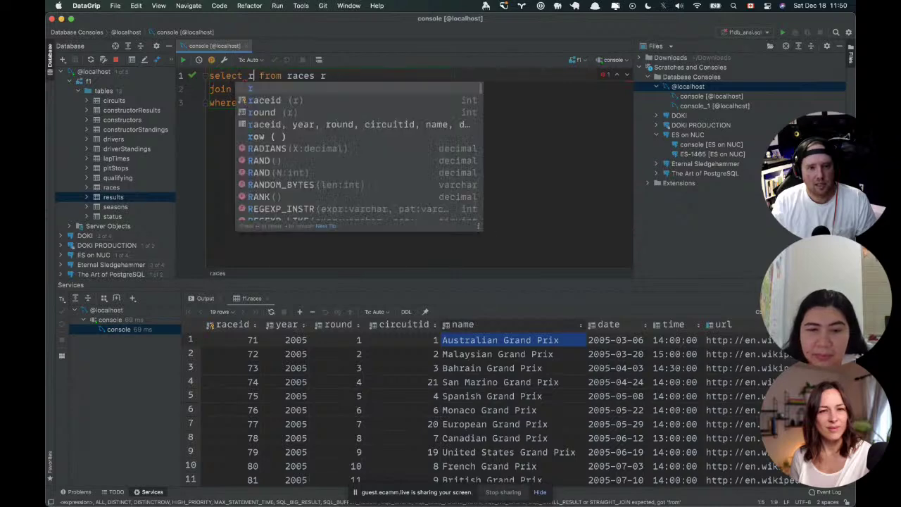
{"action": "type", "text": ".name, c."}
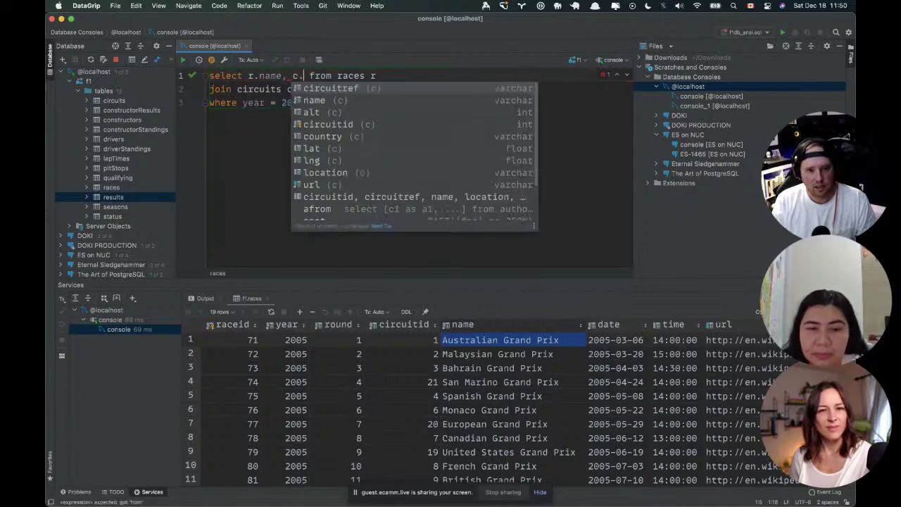
{"action": "key", "text": "Down"}
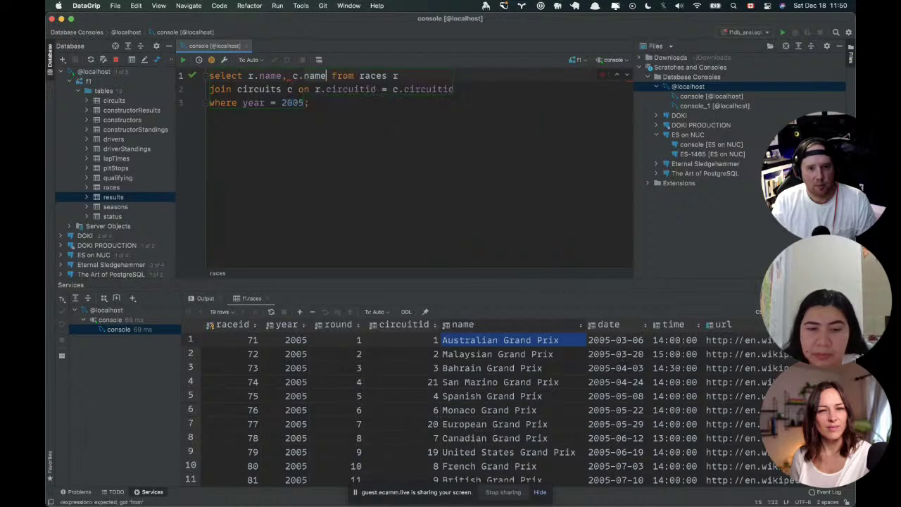
{"action": "key", "text": "Return"}
{"action": "key", "text": "super+Return"}
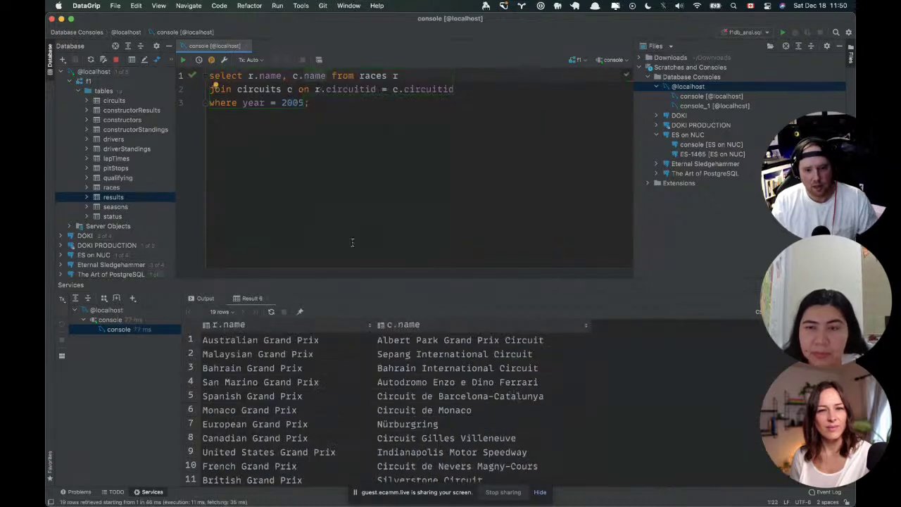
Look up the circuit name paired with the Australian Grand Prix in the query results.
{"action": "left_click", "coordinate": [385, 344]}
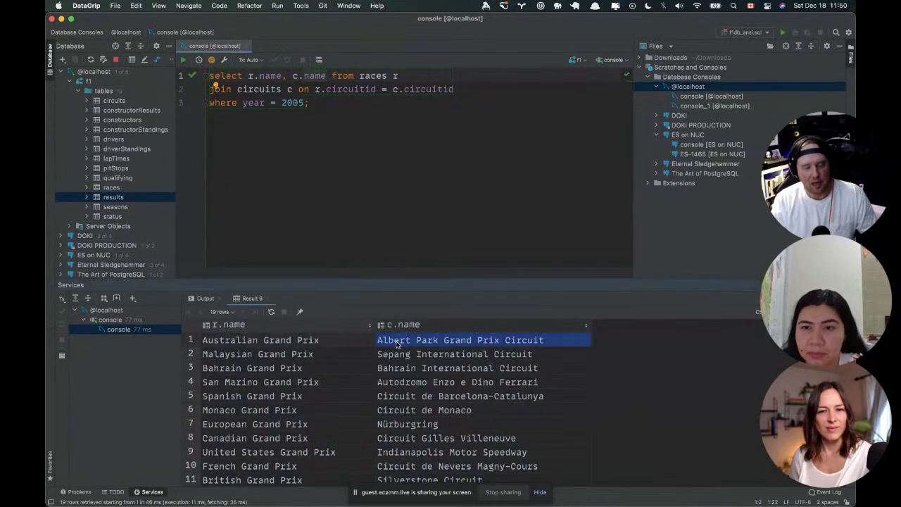
{"action": "left_click", "coordinate": [313, 352]}
{"action": "left_click", "coordinate": [329, 345]}
{"action": "left_click", "coordinate": [454, 339]}
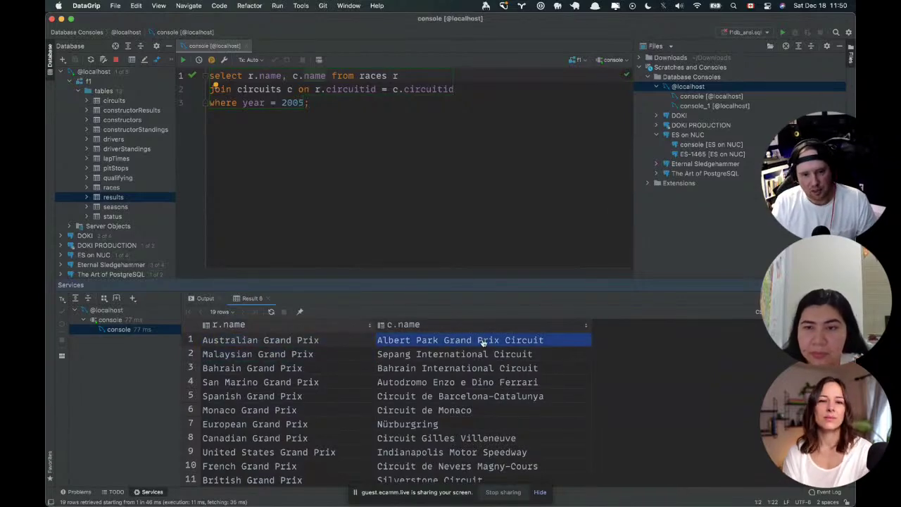
Switch to Notion, link Albert Park Grand Prix Circuit to Australian Grand Prix 2005, and widen the Circuits column to fit on one line.
{"action": "key", "text": "super+Tab"}
{"action": "left_click", "coordinate": [487, 250]}
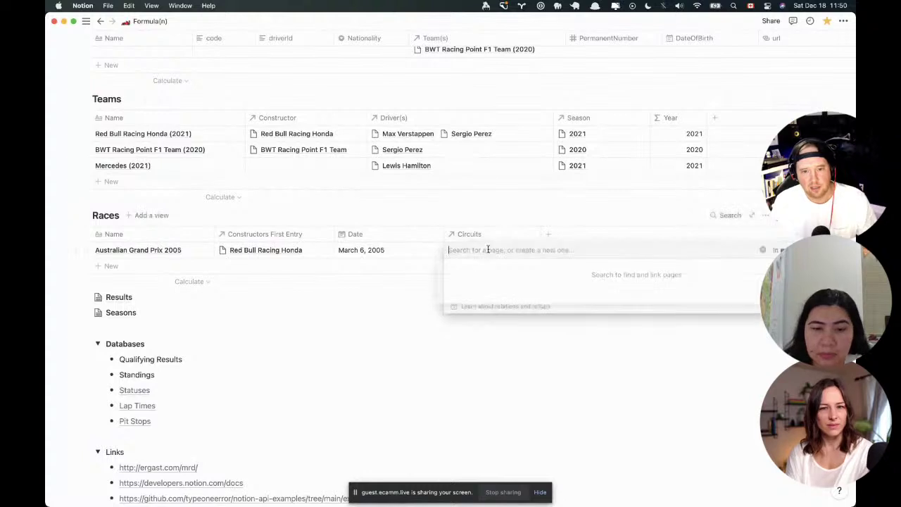
{"action": "type", "text": "Albert"}
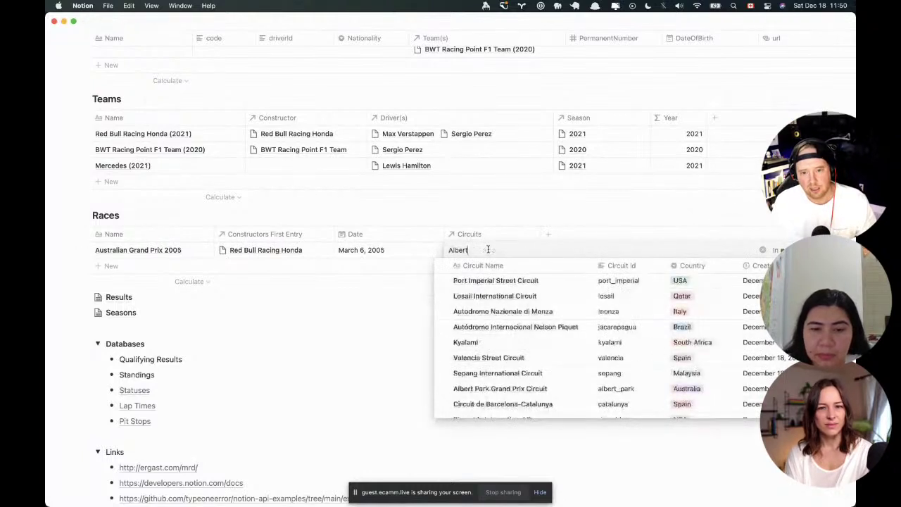
{"action": "key", "text": "Return"}
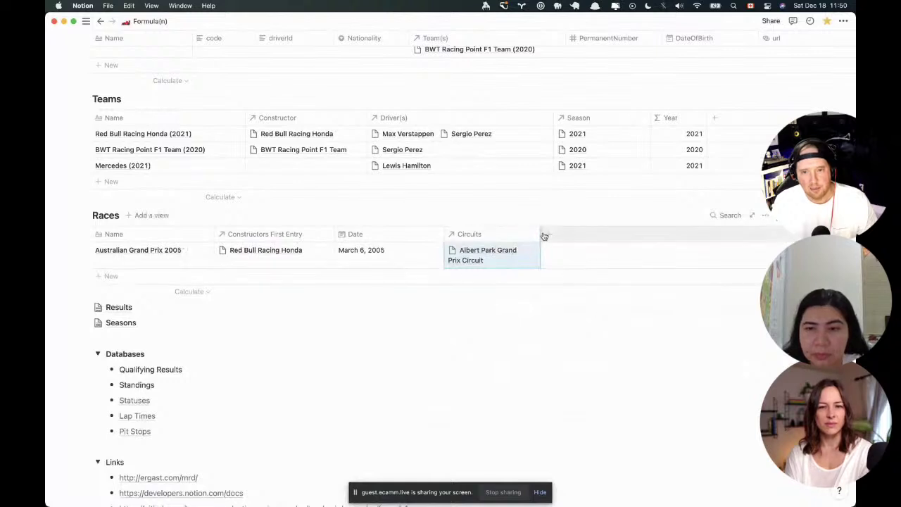
{"action": "left_click_drag", "start_coordinate": [539, 233], "coordinate": [580, 233]}
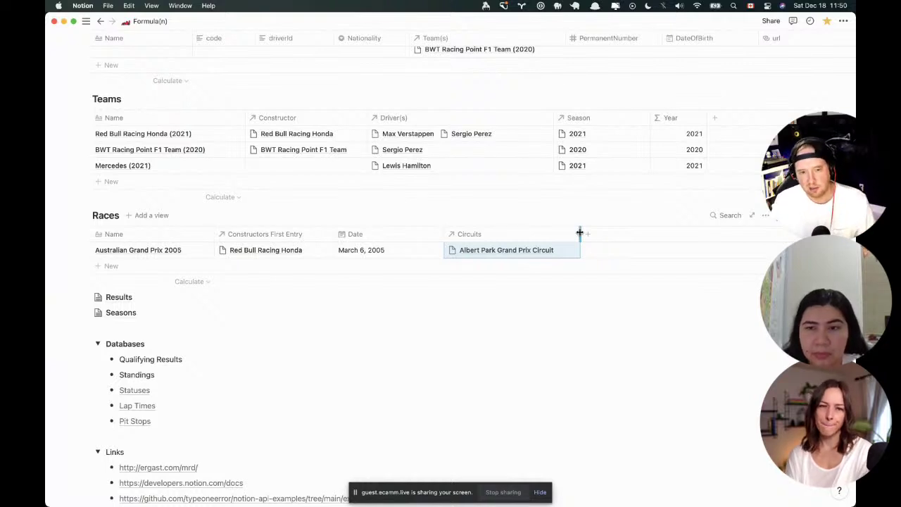
Switch to VS Code and examine the notion.search call and its DB_TITLE query in circuits.js's createCircuitsDatabase function.
{"action": "key", "text": "super+Tab"}
{"action": "key", "text": "super+Tab"}
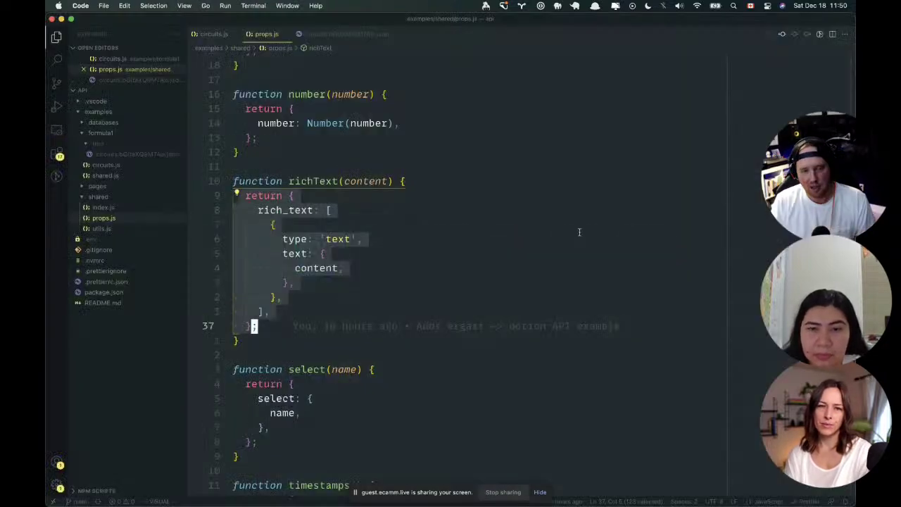
{"action": "left_click", "coordinate": [579, 232]}
{"action": "key", "text": "ctrl+Tab"}
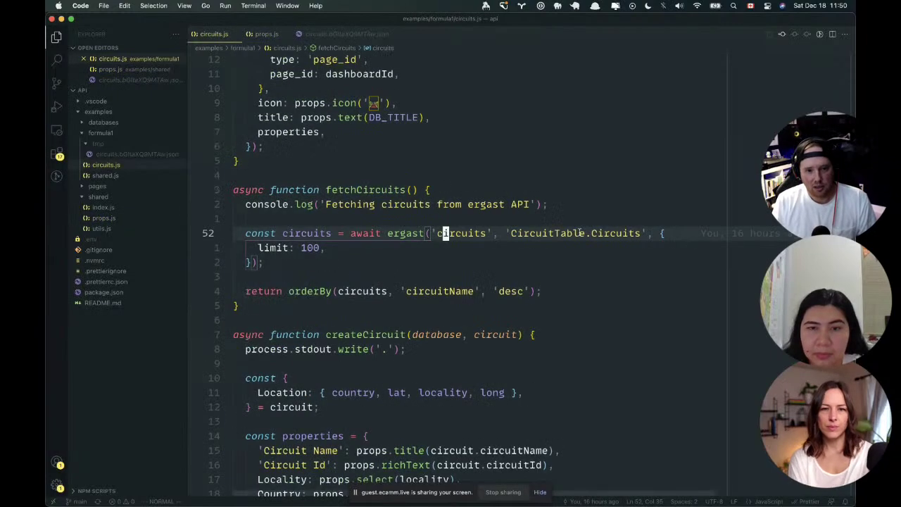
{"action": "scroll", "coordinate": [445, 233], "scroll_direction": "up", "scroll_amount": 10}
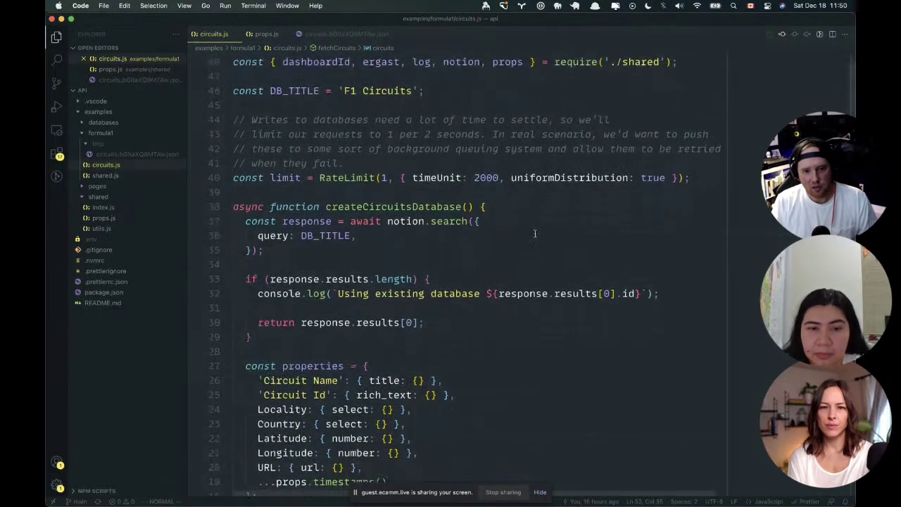
{"action": "left_click_drag", "start_coordinate": [351, 221], "coordinate": [472, 221]}
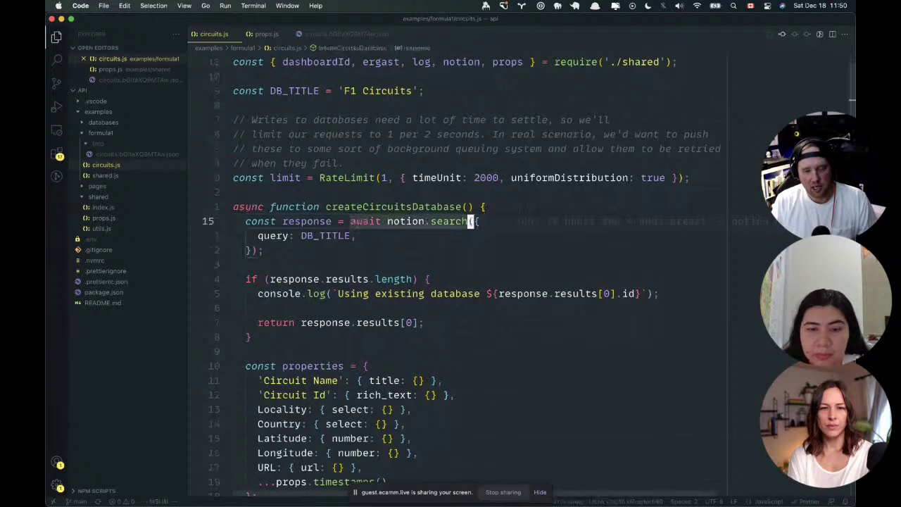
{"action": "left_click", "coordinate": [287, 236]}
{"action": "double_click", "coordinate": [324, 236]}
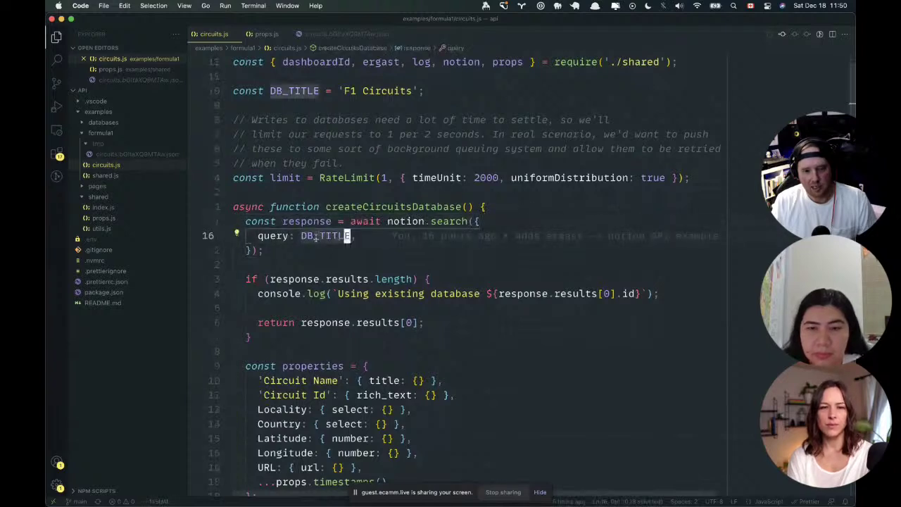
{"action": "left_click", "coordinate": [373, 236]}
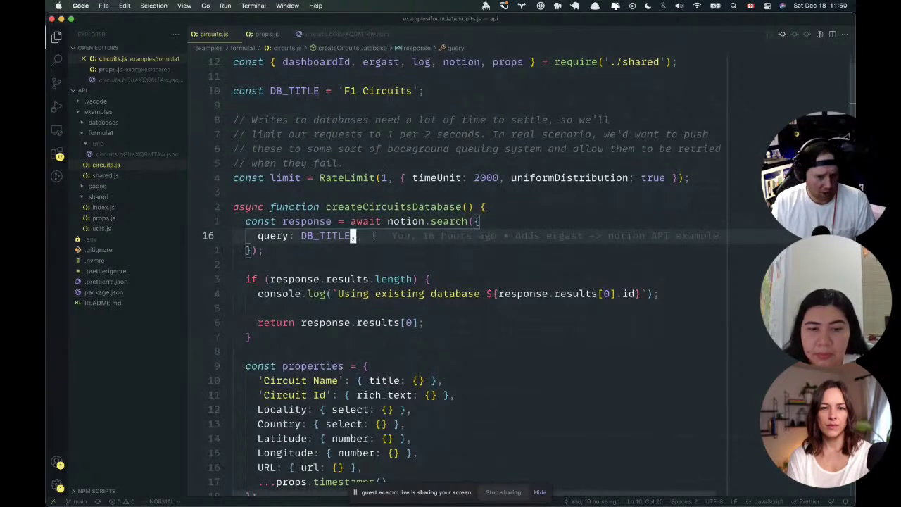
Switch to Notion and inspect the circuit record linked to Australian Grand Prix 2005 in the Races table.
{"action": "key", "text": "super+Tab"}
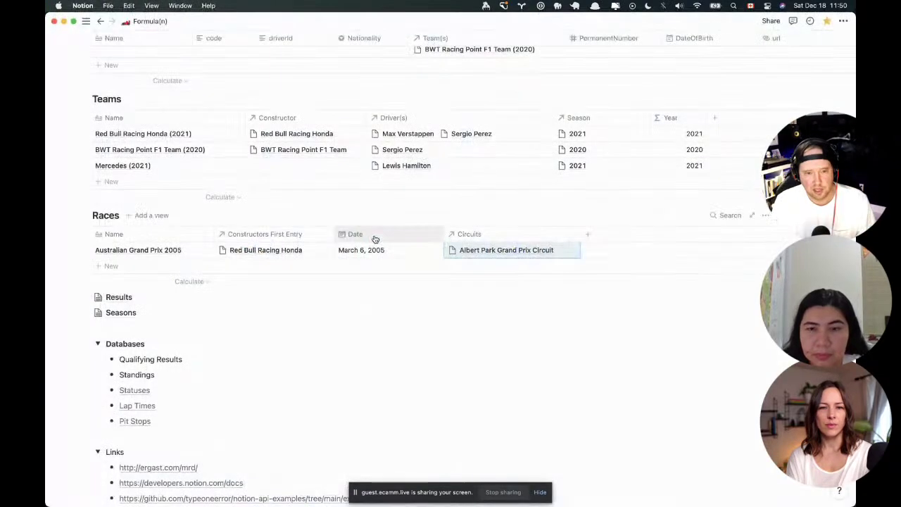
{"action": "key", "text": "super+Tab"}
{"action": "key", "text": "super+Tab"}
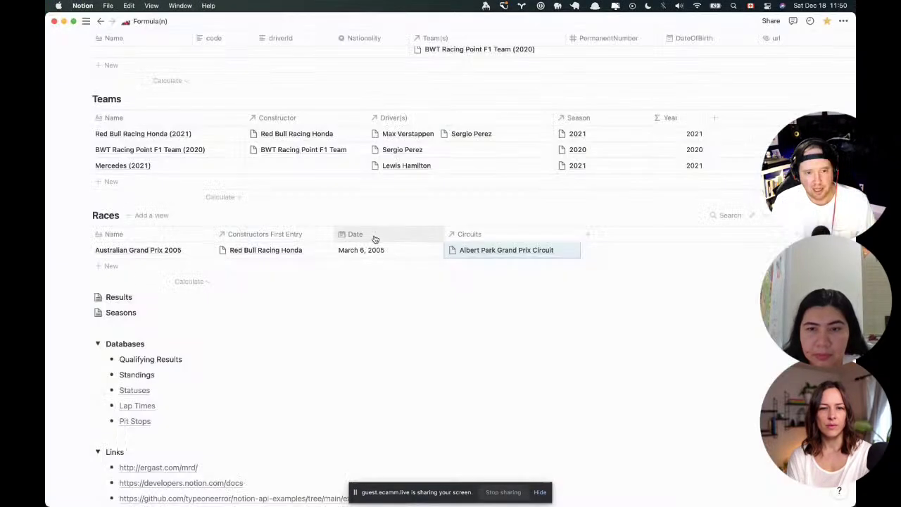
{"action": "left_click", "coordinate": [481, 252]}
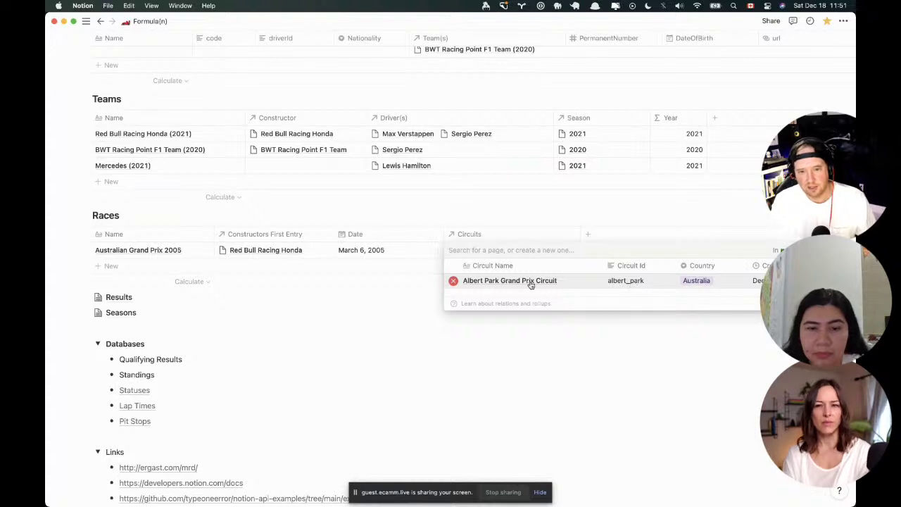
{"action": "left_click", "coordinate": [436, 290]}
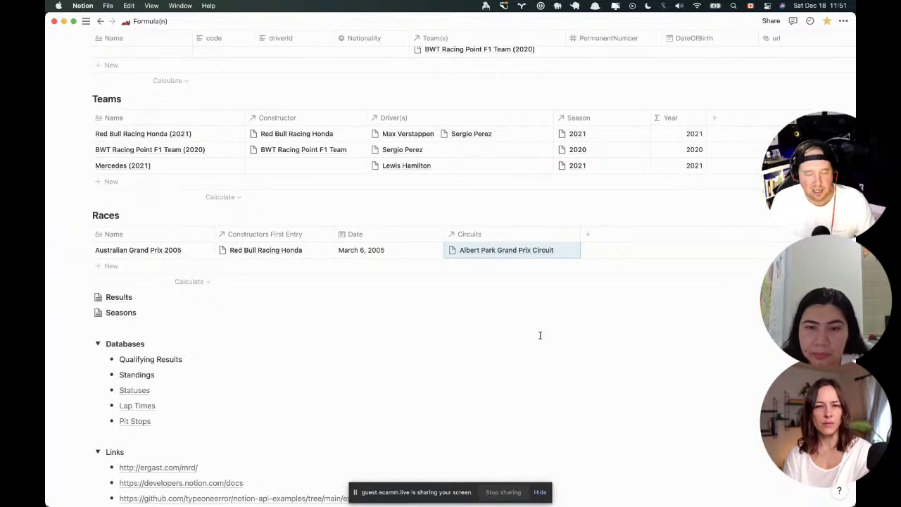
{"action": "scroll", "coordinate": [540, 335], "scroll_direction": "down", "scroll_amount": 1}
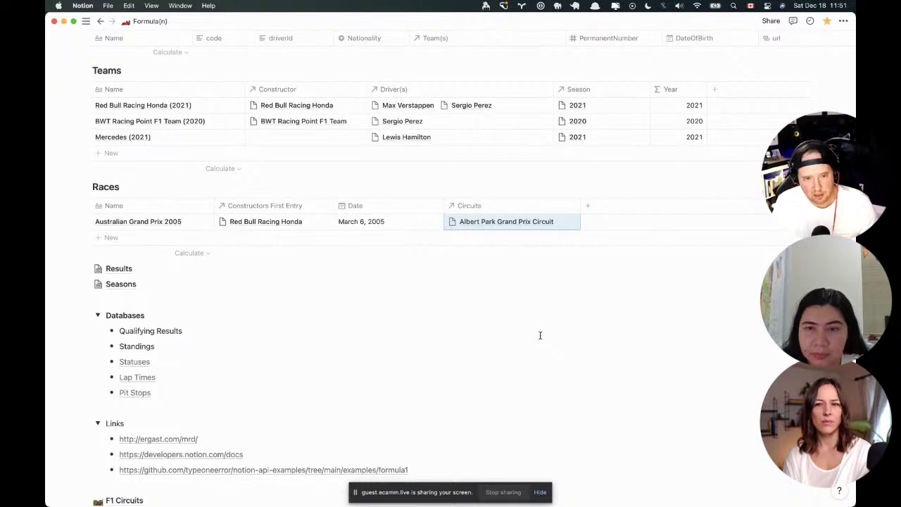
Switch to DataGrip and review the join query pairing the 2005 races with their circuits.
{"action": "key", "text": "super+Tab"}
{"action": "key", "text": "super+Tab"}
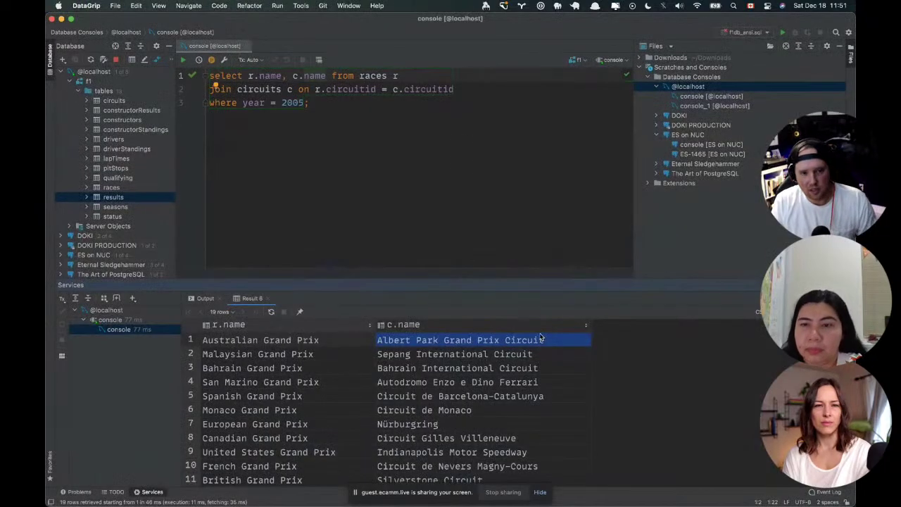
{"action": "left_click", "coordinate": [453, 154]}
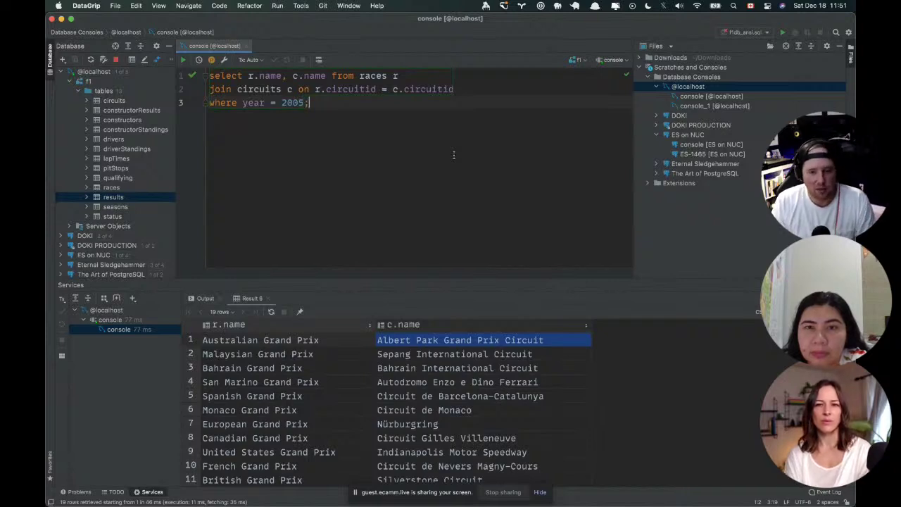
Switch to Notion and review the related Races, Teams, Drivers and Constructors tables on the Formula(n) page.
{"action": "key", "text": "super+Tab"}
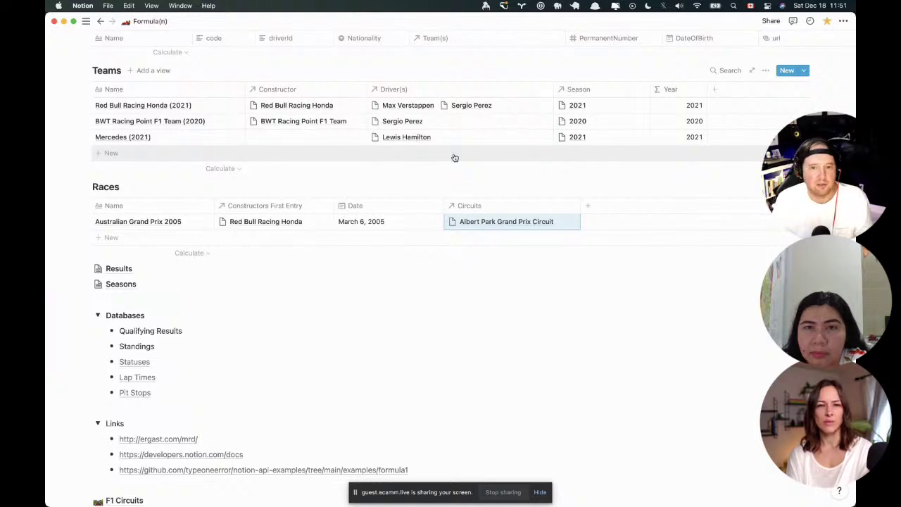
{"action": "scroll", "coordinate": [491, 197], "scroll_direction": "up", "scroll_amount": 3}
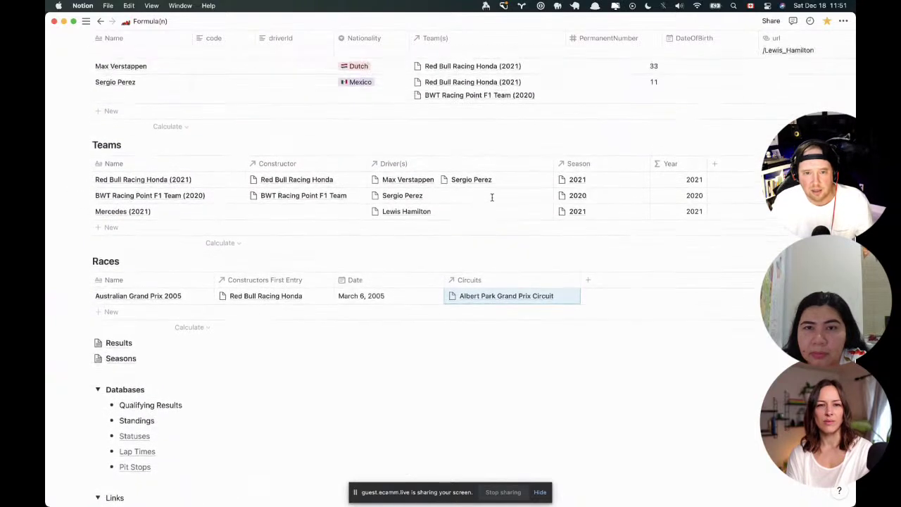
{"action": "scroll", "coordinate": [491, 197], "scroll_direction": "up", "scroll_amount": 2}
{"action": "scroll", "coordinate": [492, 200], "scroll_direction": "up", "scroll_amount": 3}
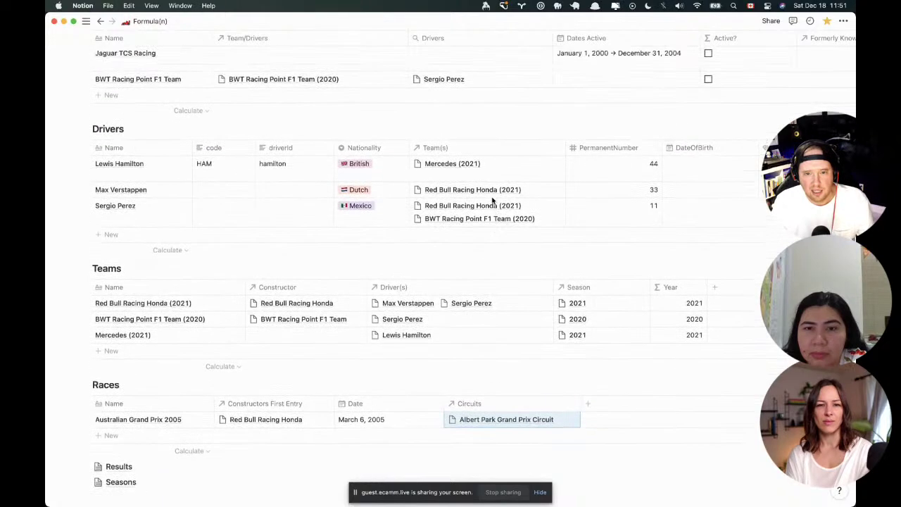
{"action": "scroll", "coordinate": [492, 200], "scroll_direction": "up", "scroll_amount": 10}
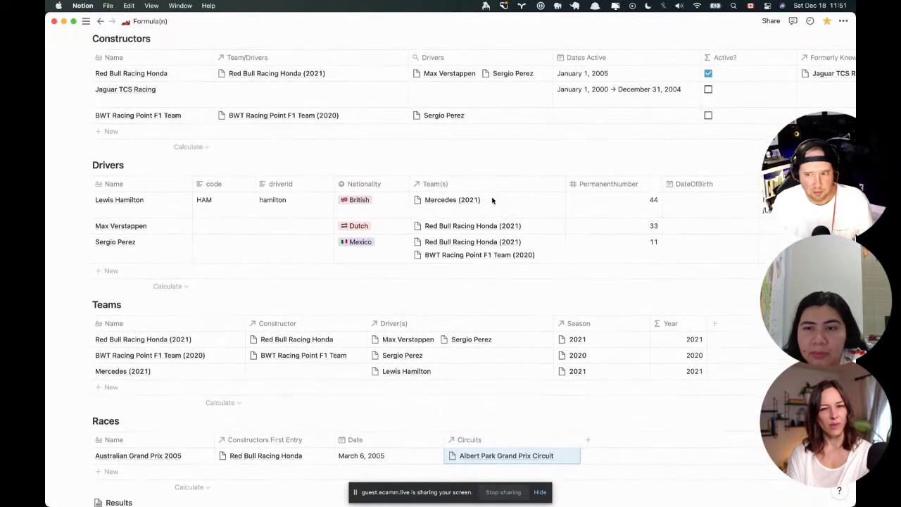
{"action": "key", "text": "super+Tab"}
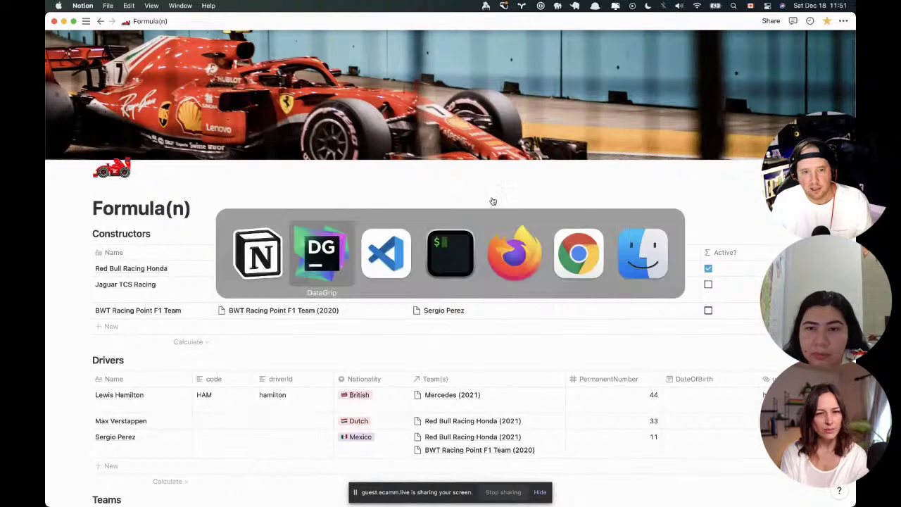
{"action": "key", "text": "Escape"}
{"action": "key", "text": "super+Tab"}
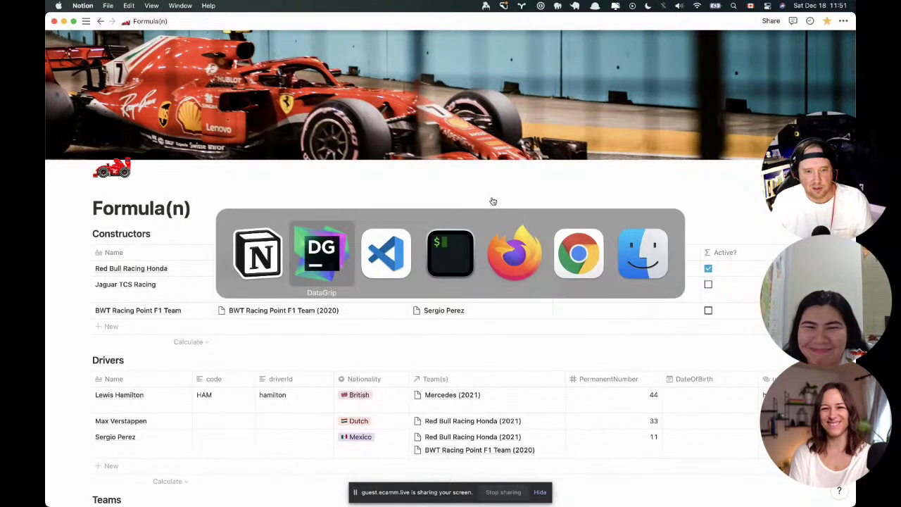
{"action": "key", "text": "Escape"}
{"action": "scroll", "coordinate": [509, 259], "scroll_direction": "down", "scroll_amount": 2}
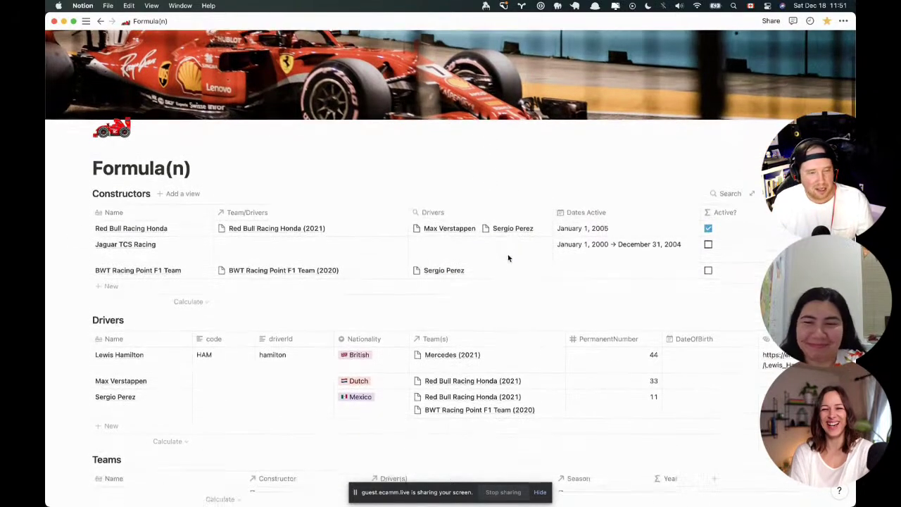
{"action": "scroll", "coordinate": [508, 258], "scroll_direction": "down", "scroll_amount": 1}
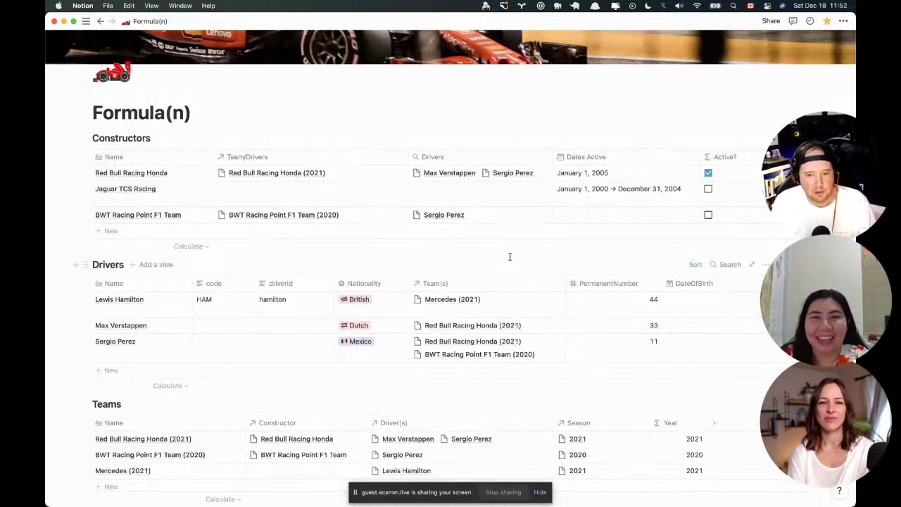
{"action": "scroll", "coordinate": [510, 257], "scroll_direction": "down", "scroll_amount": 2}
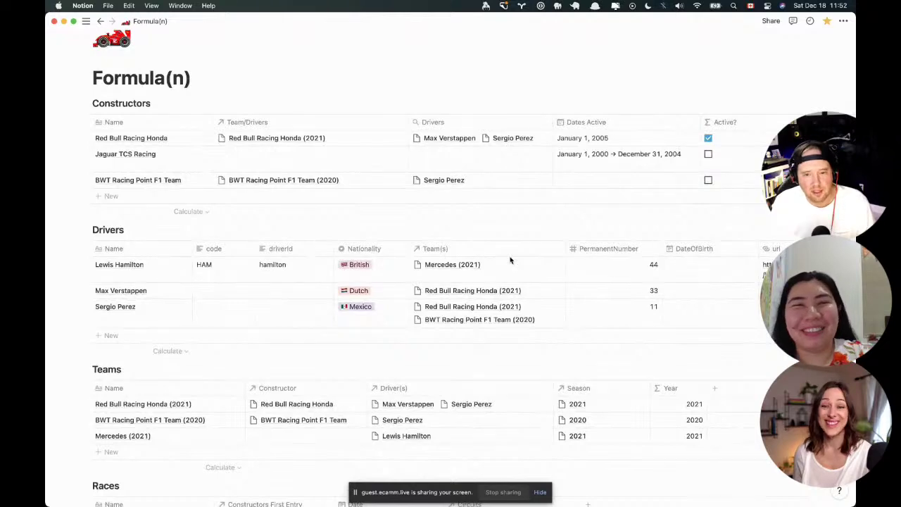
Switch to DataGrip and examine how the query results pair the Australian Grand Prix with its circuit.
{"action": "key", "text": "super+Tab"}
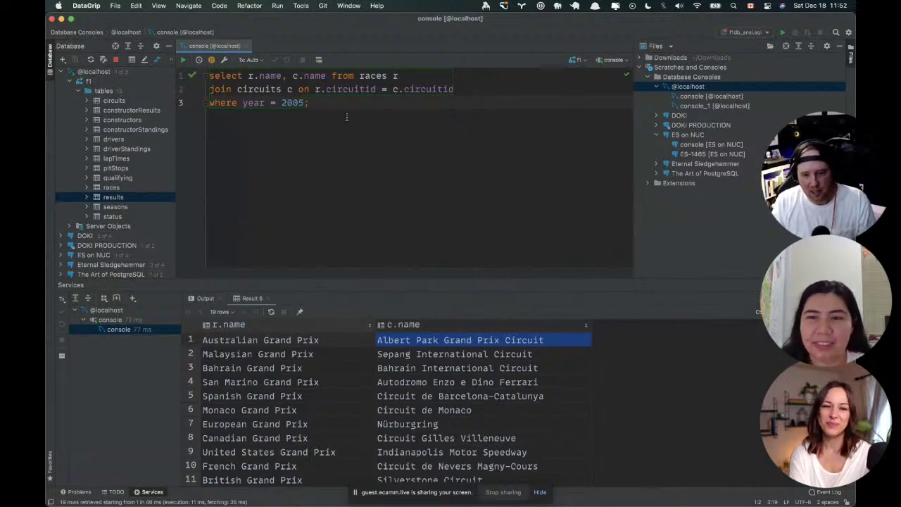
{"action": "key", "text": "super+Tab"}
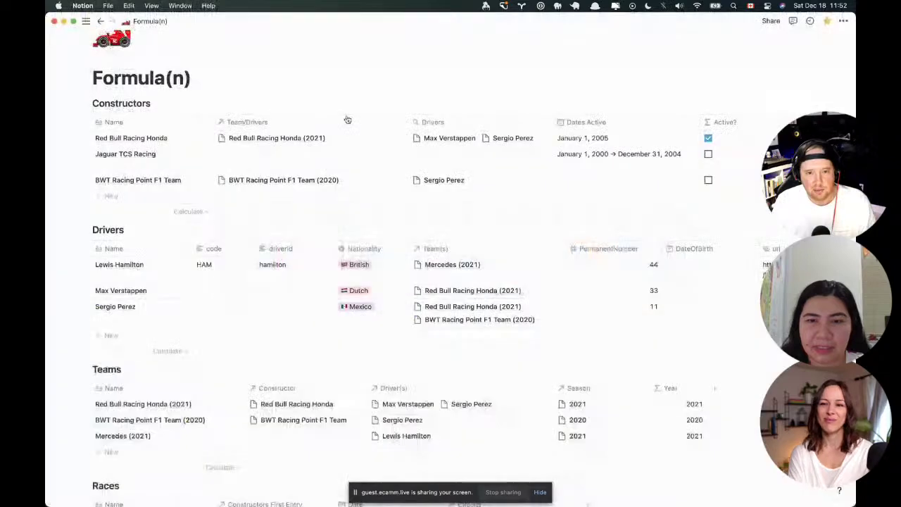
{"action": "key", "text": "super+Tab"}
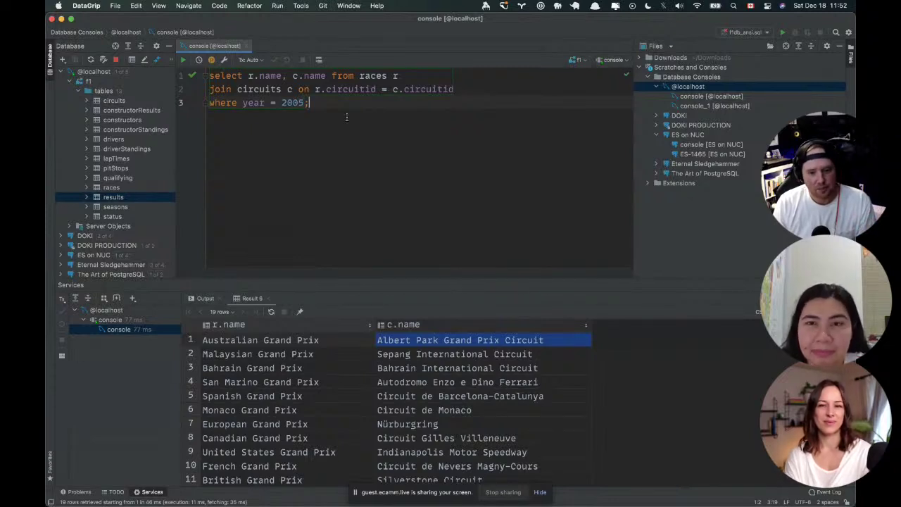
{"action": "left_click", "coordinate": [477, 354]}
{"action": "left_click", "coordinate": [458, 345]}
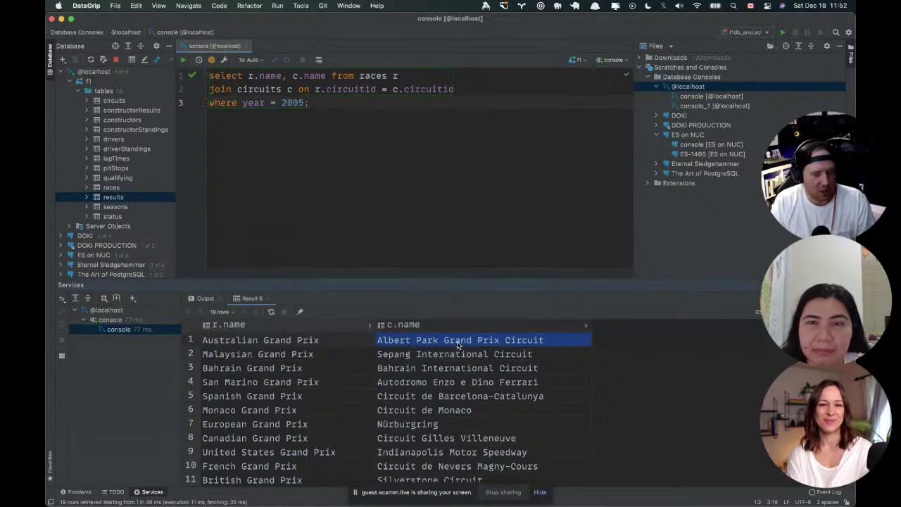
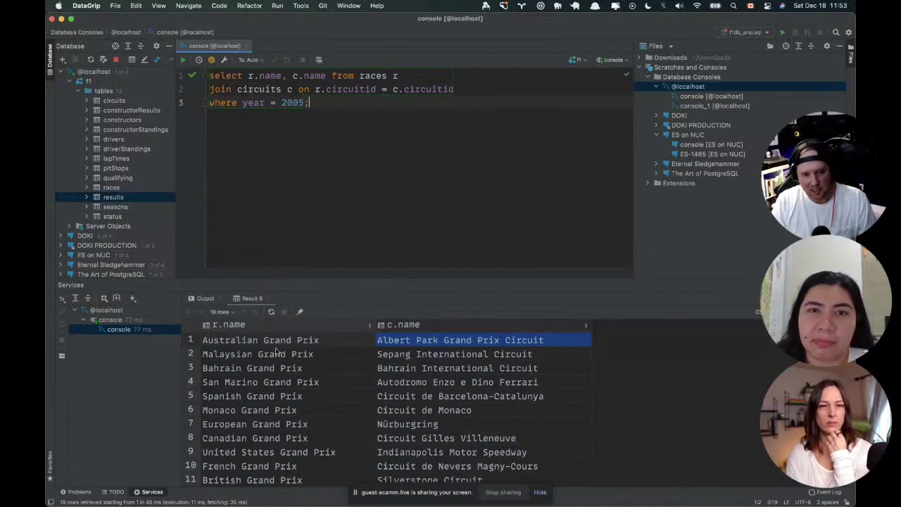
{"action": "left_click", "coordinate": [254, 352]}
{"action": "left_click", "coordinate": [269, 341]}
{"action": "left_click", "coordinate": [423, 339]}
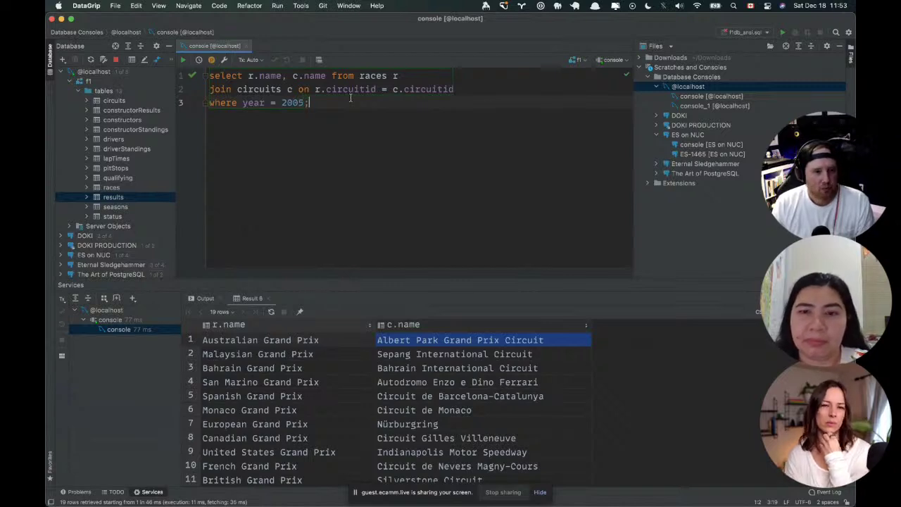
Switch to VS Code, open README.md, and read its Notion API Examples description and How-to section.
{"action": "key", "text": "super+Tab"}
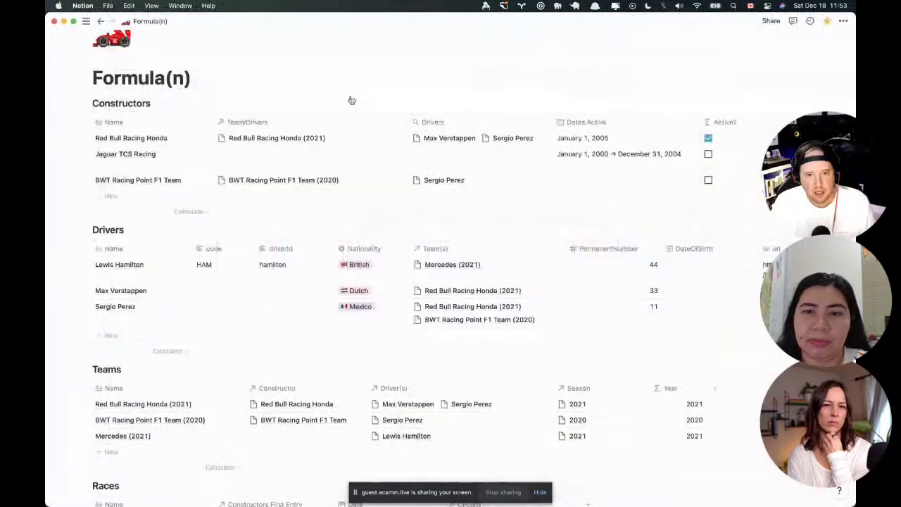
{"action": "key", "text": "super+Tab"}
{"action": "key", "text": "super+Tab"}
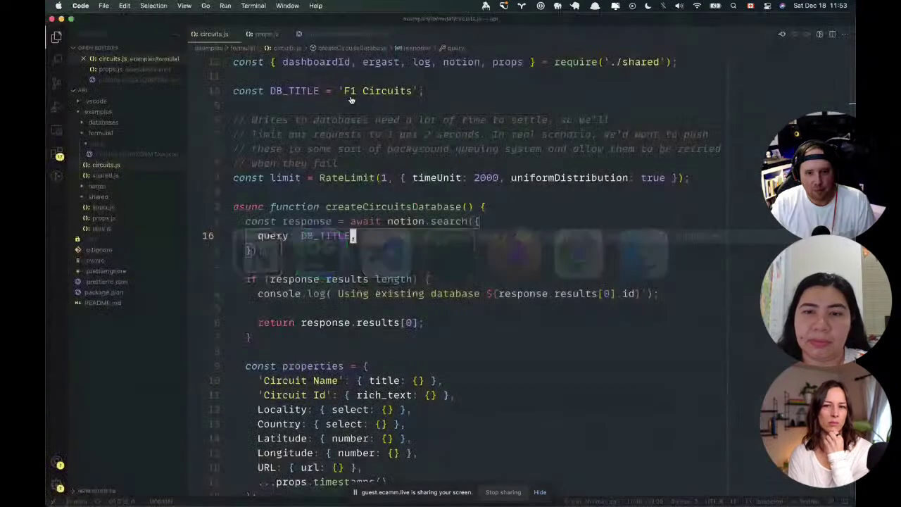
{"action": "scroll", "coordinate": [422, 221], "scroll_direction": "up", "scroll_amount": 3}
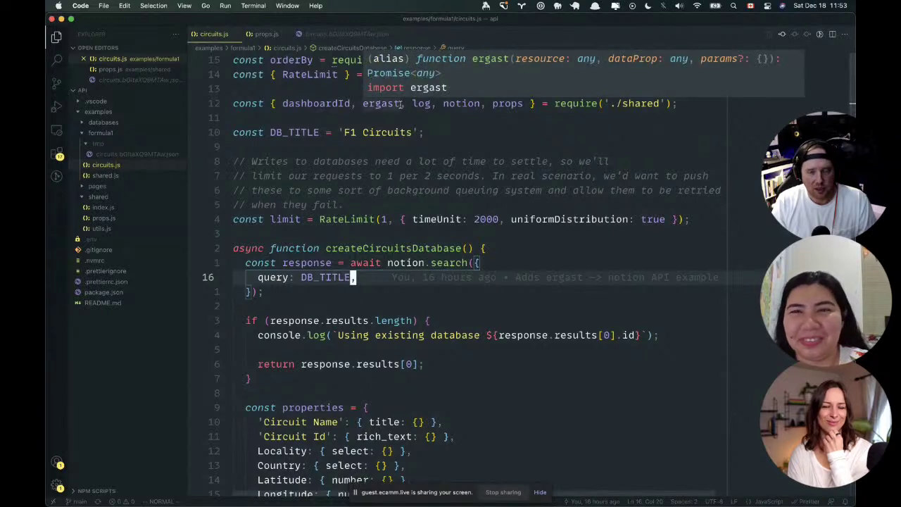
{"action": "left_click", "coordinate": [133, 303]}
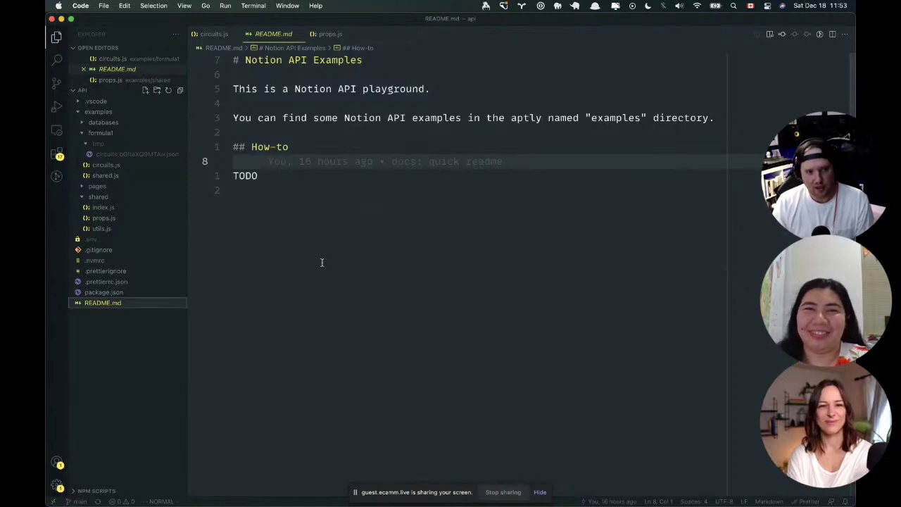
{"action": "left_click", "coordinate": [302, 261]}
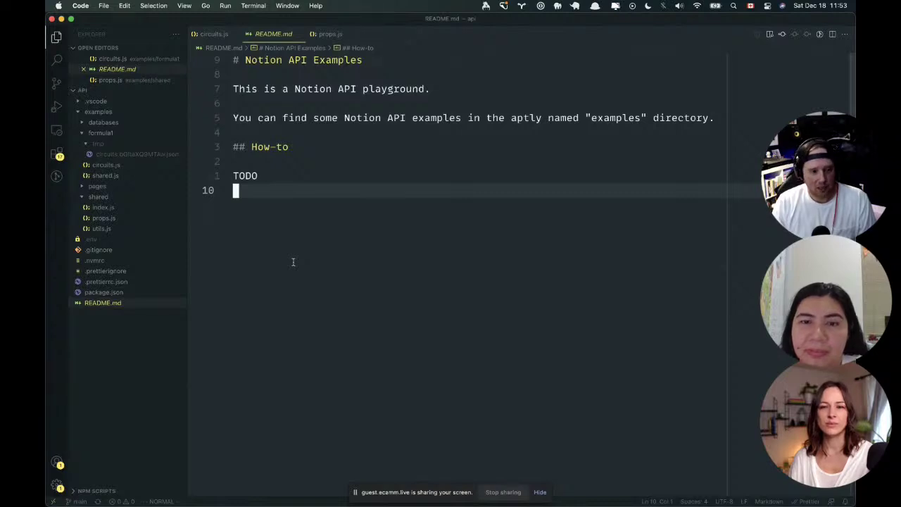
Close all open files, and open index.js from the shared folder to highlight its 'yargs/yargs' import path.
{"action": "left_click", "coordinate": [133, 198]}
{"action": "left_click", "coordinate": [113, 134]}
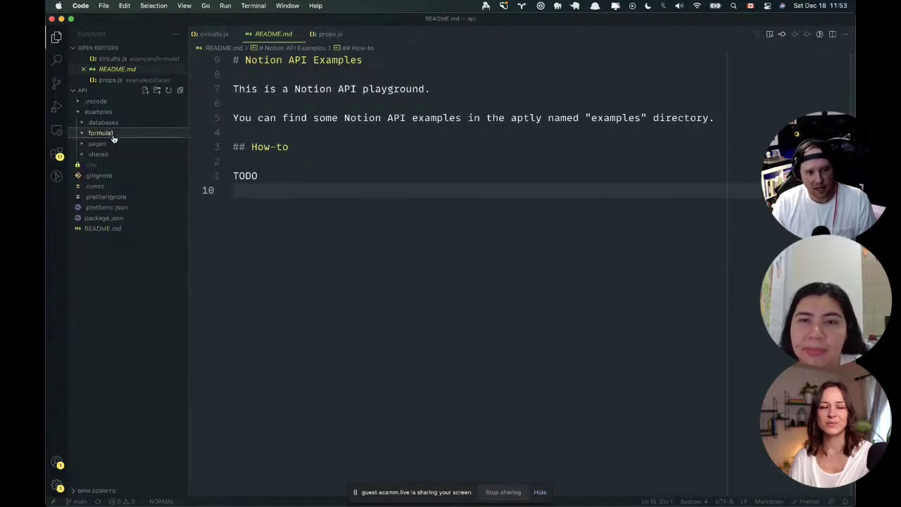
{"action": "left_click", "coordinate": [283, 117]}
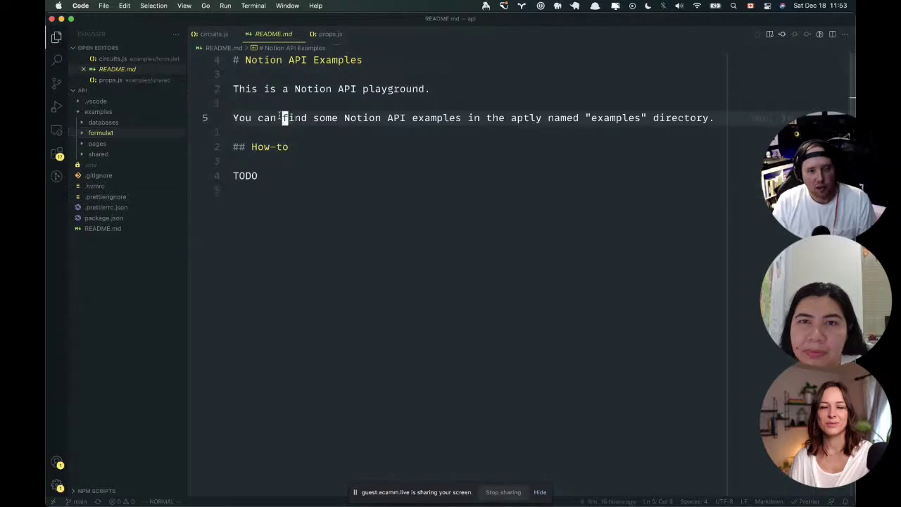
{"action": "key", "text": "super+w"}
{"action": "key", "text": "super+w"}
{"action": "key", "text": "super+w"}
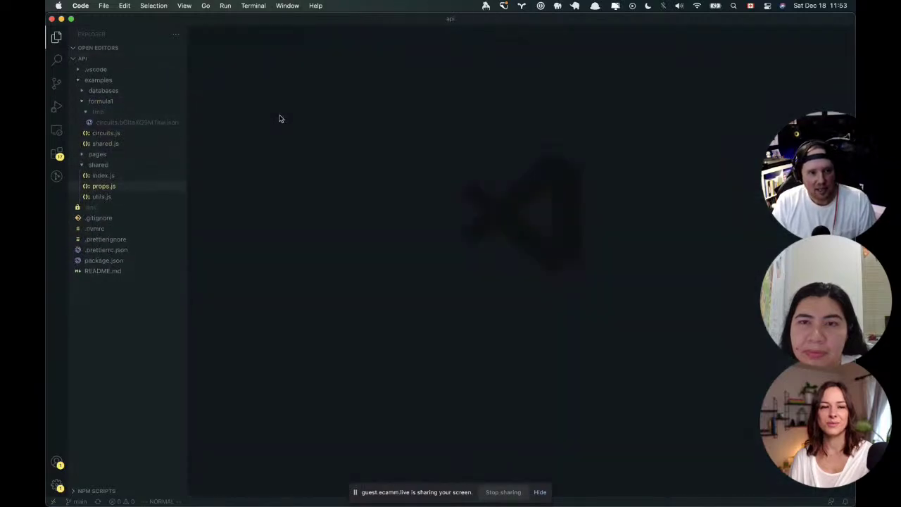
{"action": "left_click", "coordinate": [116, 176]}
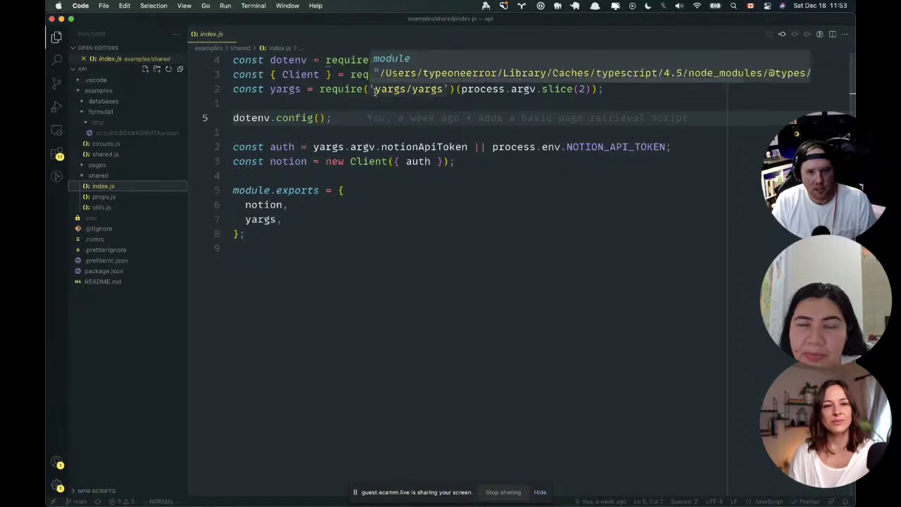
{"action": "left_click_drag", "start_coordinate": [374, 90], "coordinate": [443, 89]}
{"action": "key", "text": "super+Tab"}
{"action": "key", "text": "super+Tab"}
{"action": "key", "text": "super+Tab"}
{"action": "key", "text": "super+Tab"}
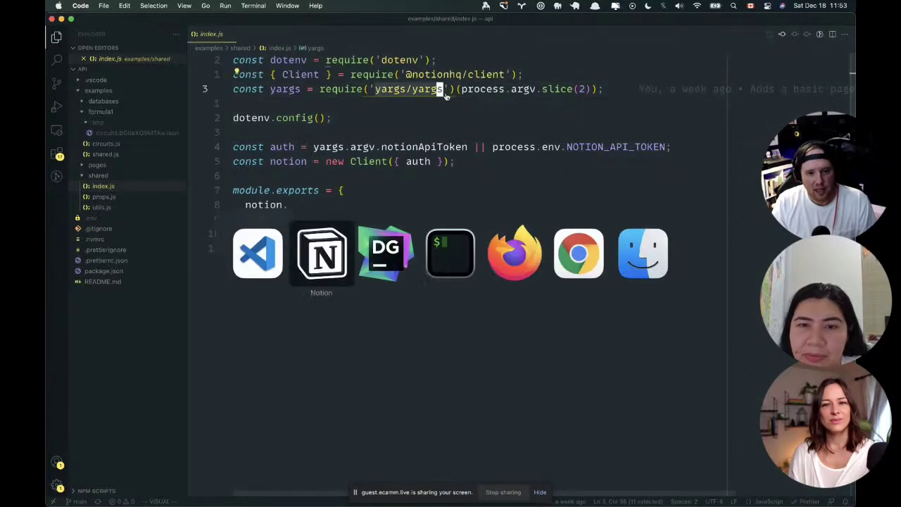
{"action": "key", "text": "ctrl+t"}
{"action": "type", "text": "yargs"}
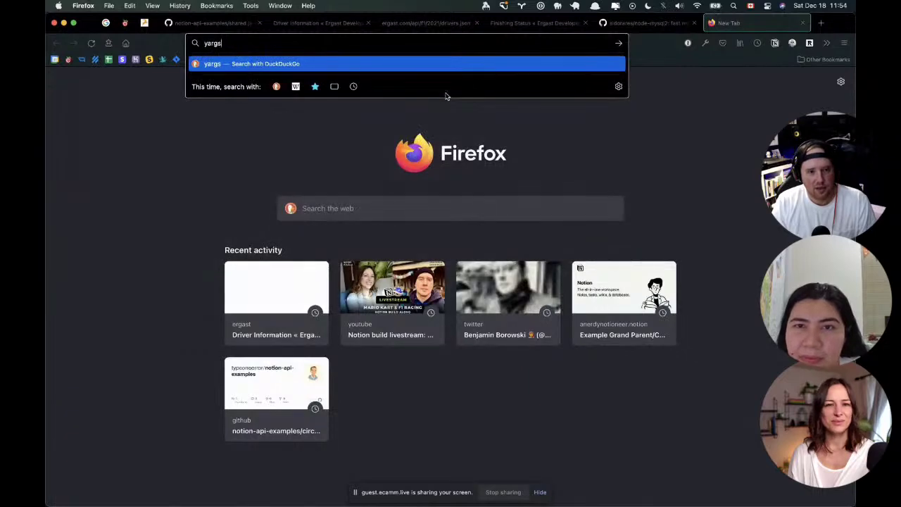
{"action": "key", "text": "super+w"}
{"action": "key", "text": "super+Tab"}
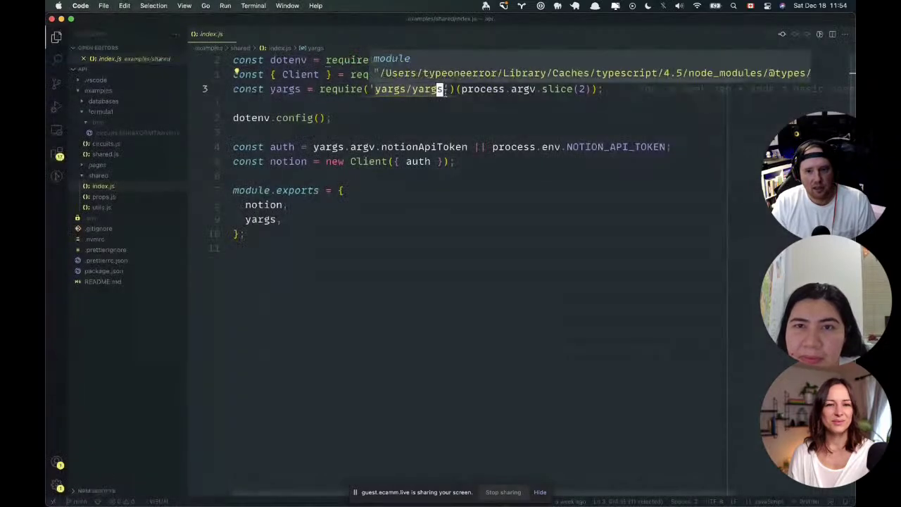
{"action": "key", "text": "super+Tab"}
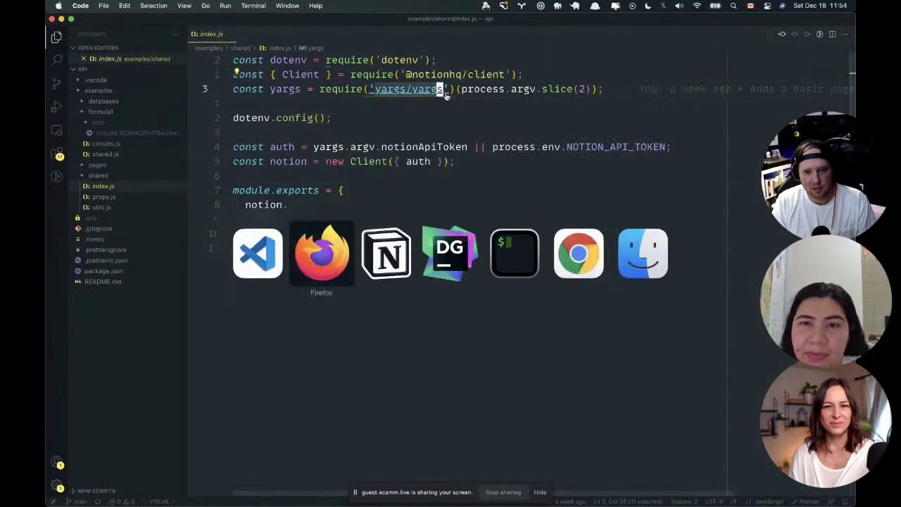
Switch to a full-screen iTerm2 window, recall the command node examples/formula1/circuits.js at the prompt, and hide the screen-sharing notice.
{"action": "key", "text": "super+Tab"}
{"action": "key", "text": "super+Tab"}
{"action": "key", "text": "super+Tab"}
{"action": "key", "text": "super+Tab"}
{"action": "key", "text": "super+Tab"}
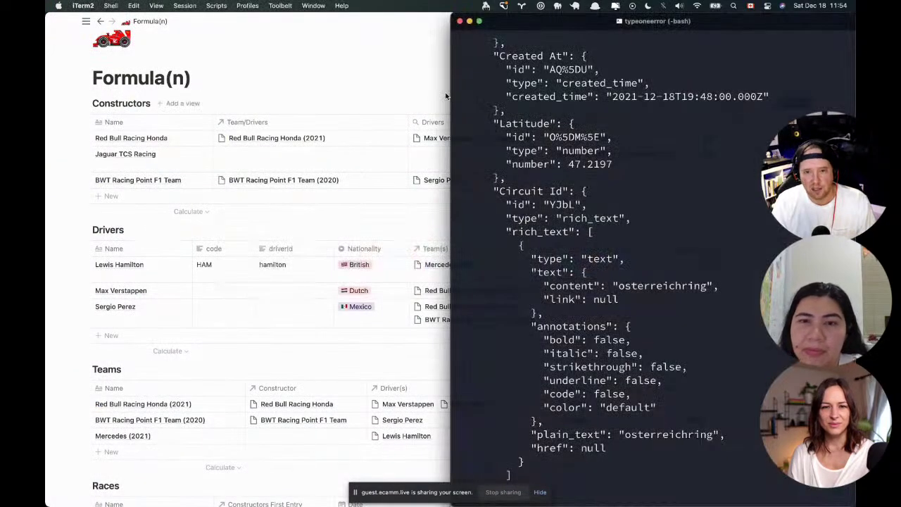
{"action": "key", "text": "super+Return"}
{"action": "key", "text": "Up"}
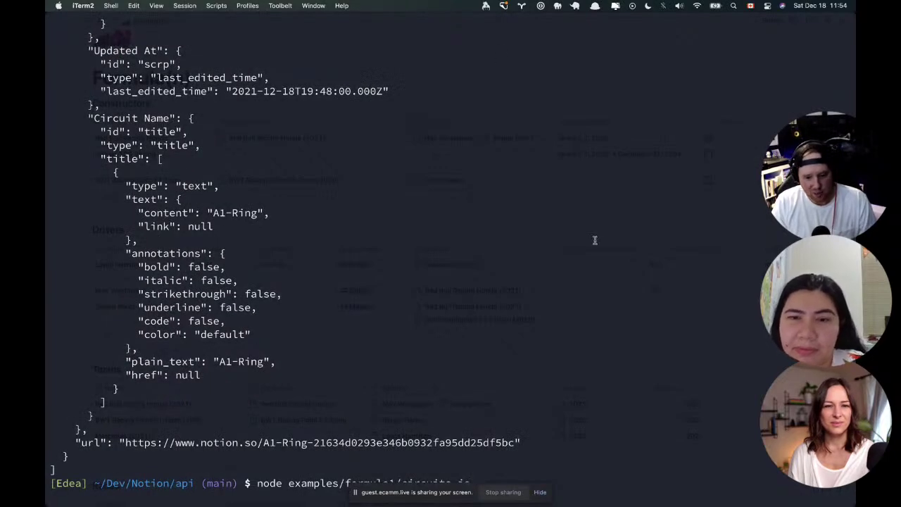
{"action": "left_click", "coordinate": [540, 492]}
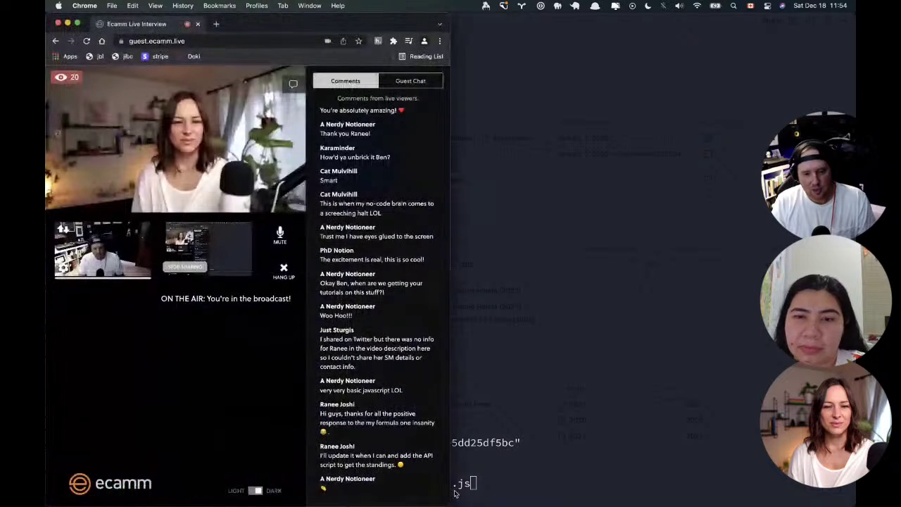
{"action": "left_click", "coordinate": [521, 489]}
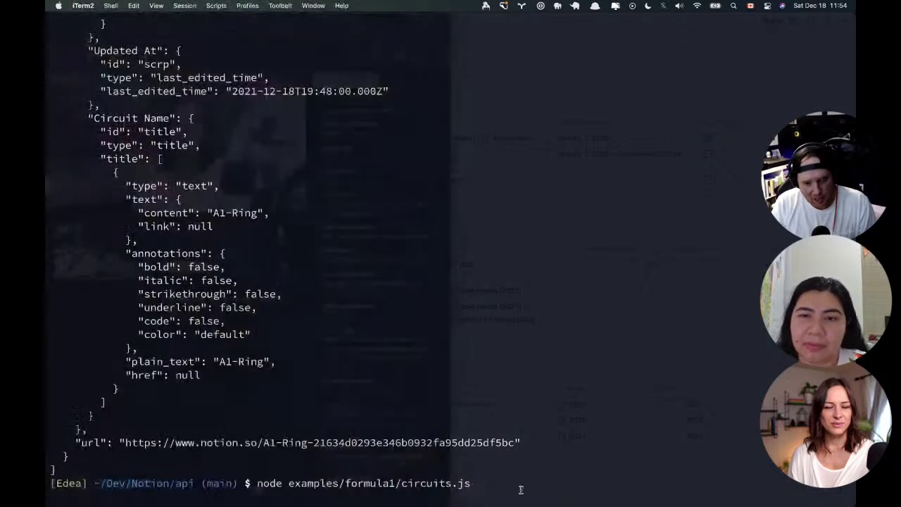
Append a --notion-api-token argument with a placeholder API token to the circuits.js command.
{"action": "type", "text": "--notion-a"}
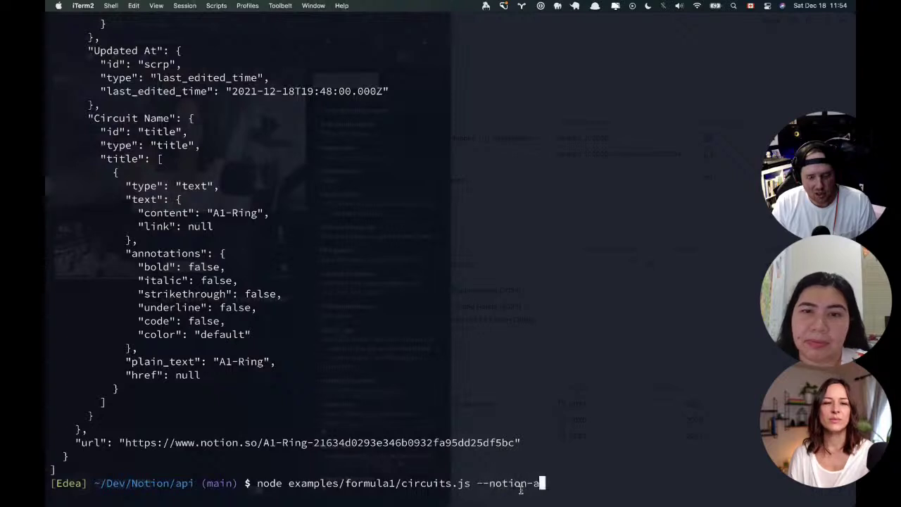
{"action": "type", "text": "pi-toke"}
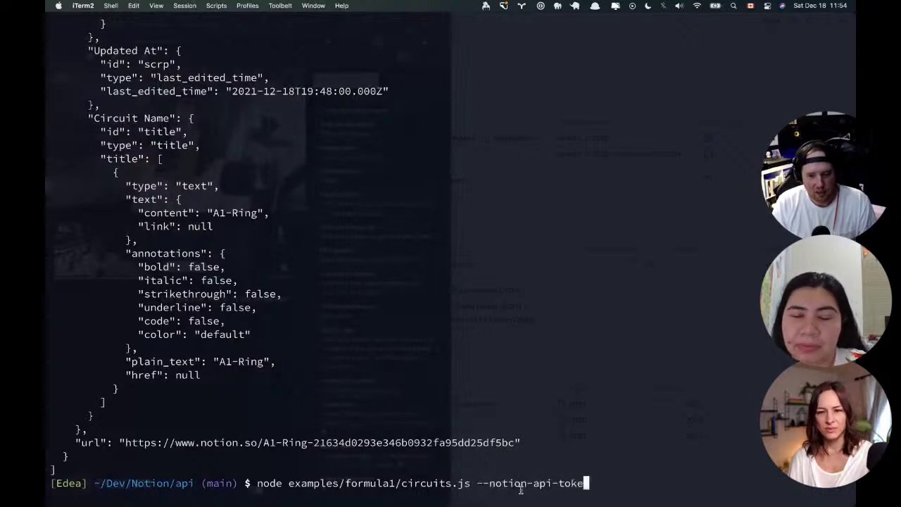
{"action": "type", "text": "n=asdasd"}
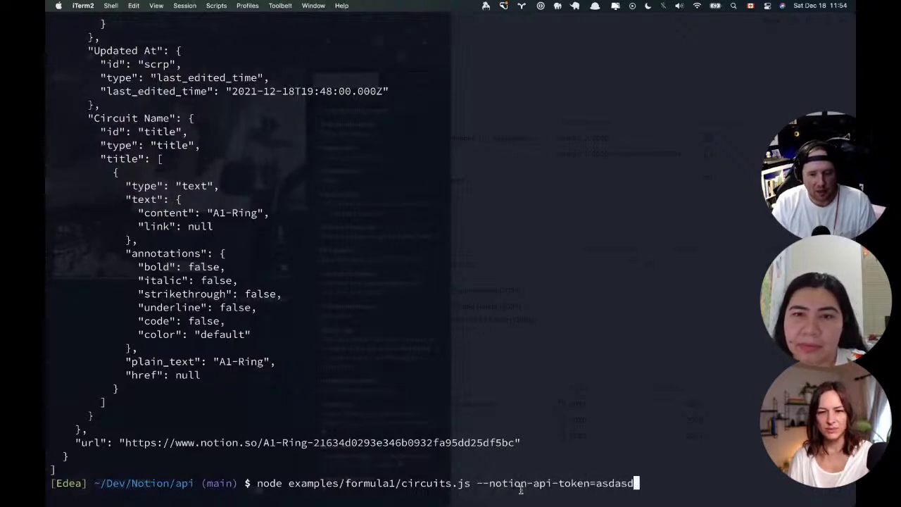
{"action": "key", "text": "super+Tab"}
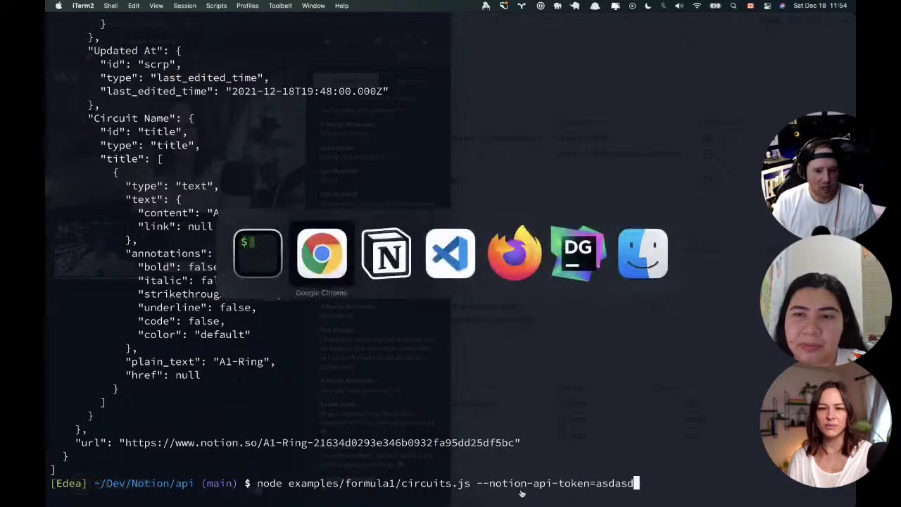
{"action": "key", "text": "super+Tab"}
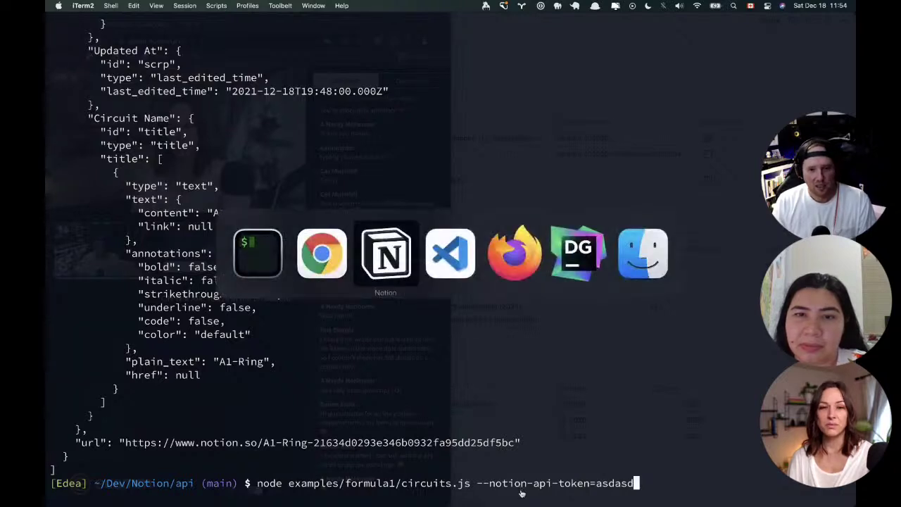
{"action": "key", "text": "super+Escape"}
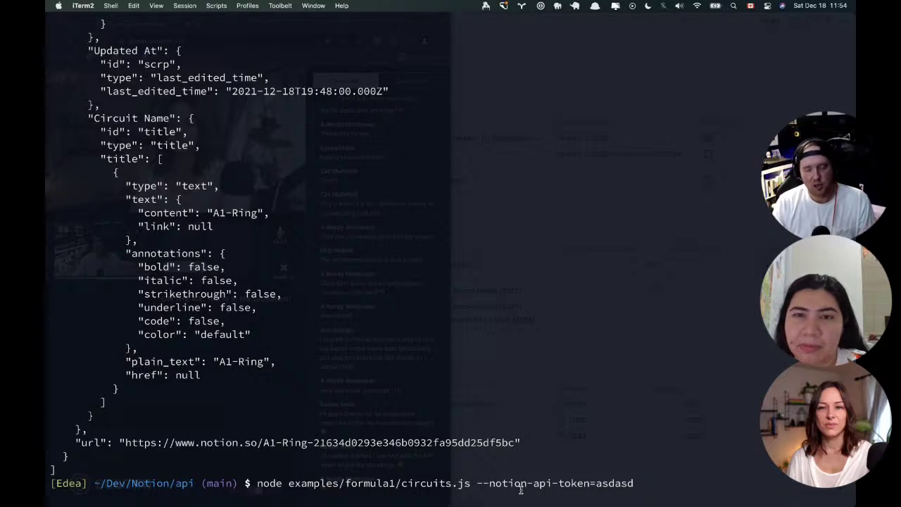
Remove the whole --notion-api-token argument from the circuits.js command.
{"action": "key", "text": "BackSpace"}
{"action": "key", "text": "BackSpace"}
{"action": "key", "text": "BackSpace"}
{"action": "key", "text": "BackSpace"}
{"action": "key", "text": "BackSpace"}
{"action": "key", "text": "BackSpace"}
{"action": "key", "text": "BackSpace"}
{"action": "key", "text": "BackSpace"}
{"action": "key", "text": "BackSpace"}
{"action": "key", "text": "BackSpace"}
{"action": "key", "text": "BackSpace"}
{"action": "key", "text": "BackSpace"}
{"action": "key", "text": "BackSpace"}
{"action": "key", "text": "BackSpace"}
{"action": "key", "text": "BackSpace"}
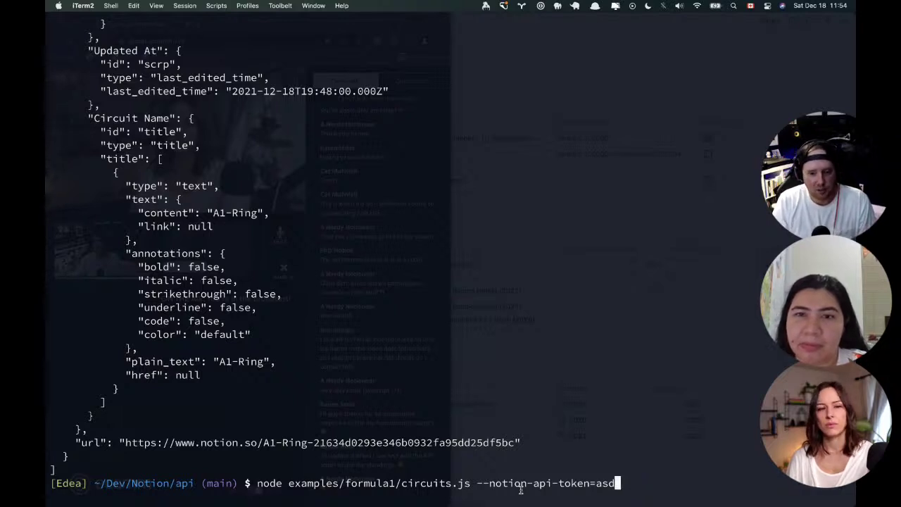
{"action": "key", "text": "BackSpace"}
{"action": "key", "text": "BackSpace"}
{"action": "key", "text": "BackSpace"}
{"action": "key", "text": "BackSpace"}
{"action": "key", "text": "BackSpace"}
{"action": "key", "text": "BackSpace"}
{"action": "key", "text": "BackSpace"}
{"action": "key", "text": "BackSpace"}
{"action": "key", "text": "BackSpace"}
{"action": "key", "text": "BackSpace"}
{"action": "key", "text": "BackSpace"}
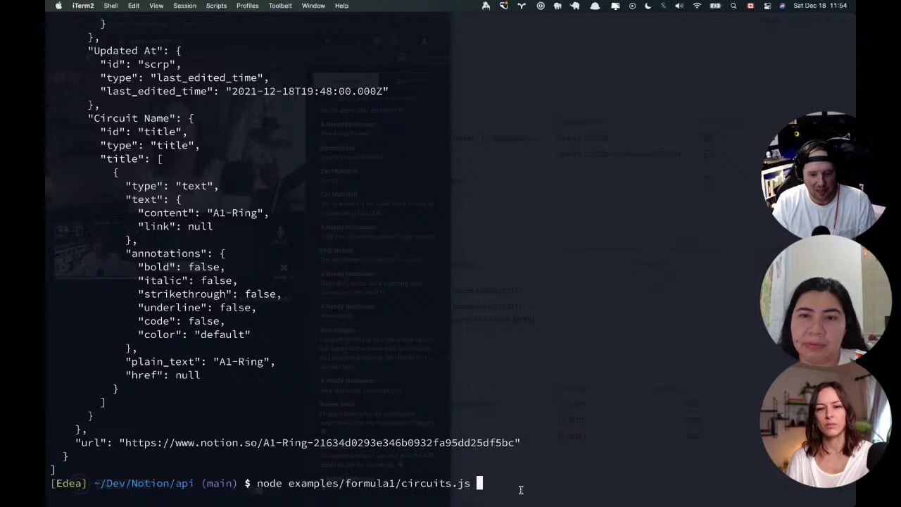
Switch to VS Code and highlight yargs.argv.notionApiToken and process.env.NOTION_API_TOKEN in the auth line of index.js.
{"action": "key", "text": "super+Tab"}
{"action": "key", "text": "super+Tab"}
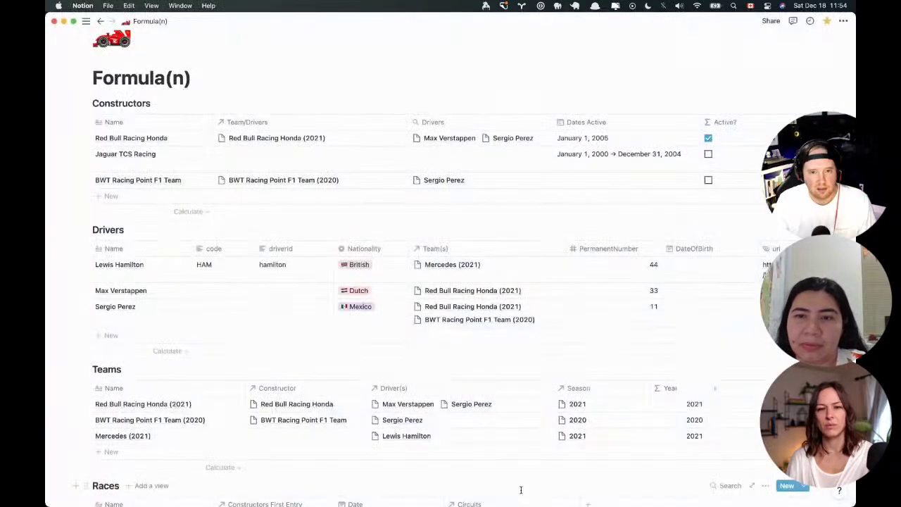
{"action": "key", "text": "super+Tab"}
{"action": "key", "text": "super+Tab"}
{"action": "key", "text": "super+Tab"}
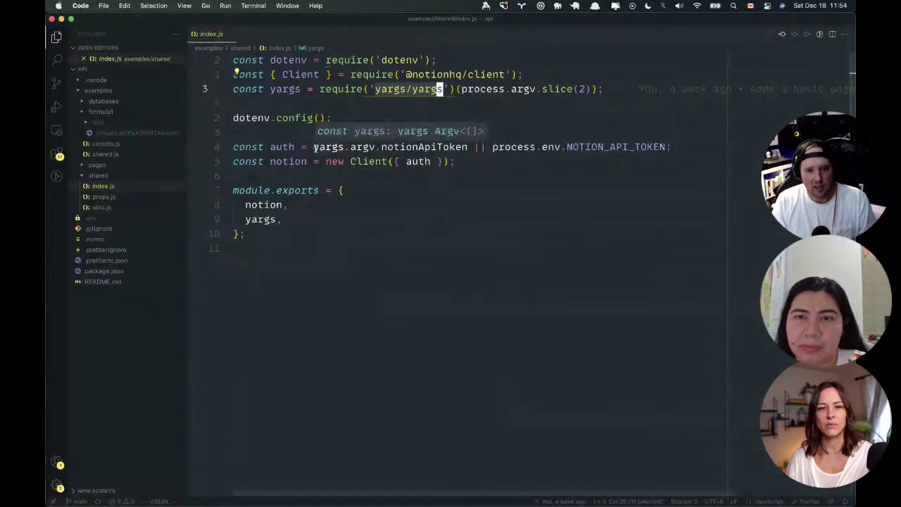
{"action": "double_click", "coordinate": [331, 146]}
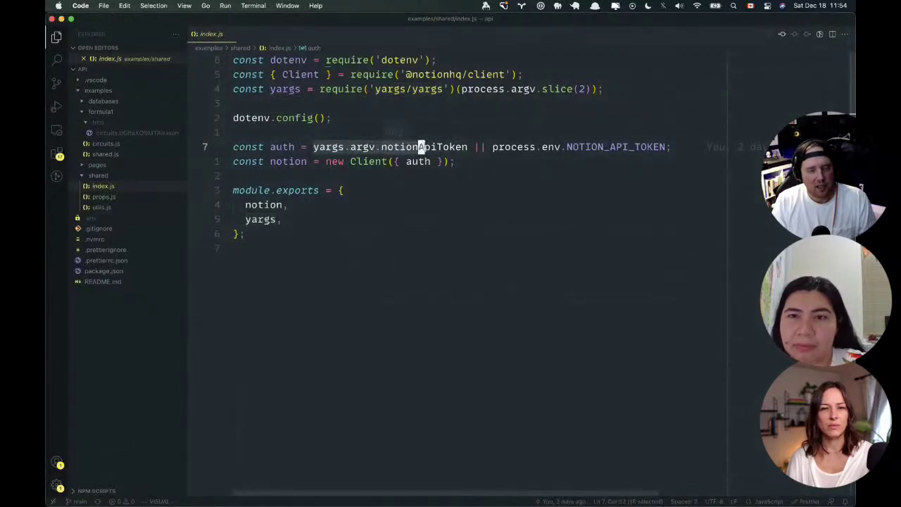
{"action": "double_click", "coordinate": [439, 146]}
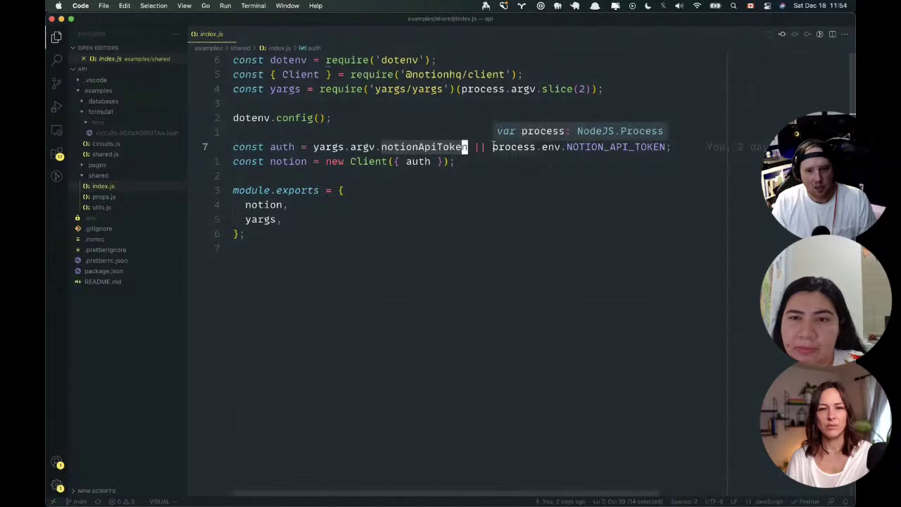
{"action": "left_click_drag", "start_coordinate": [492, 146], "coordinate": [658, 146]}
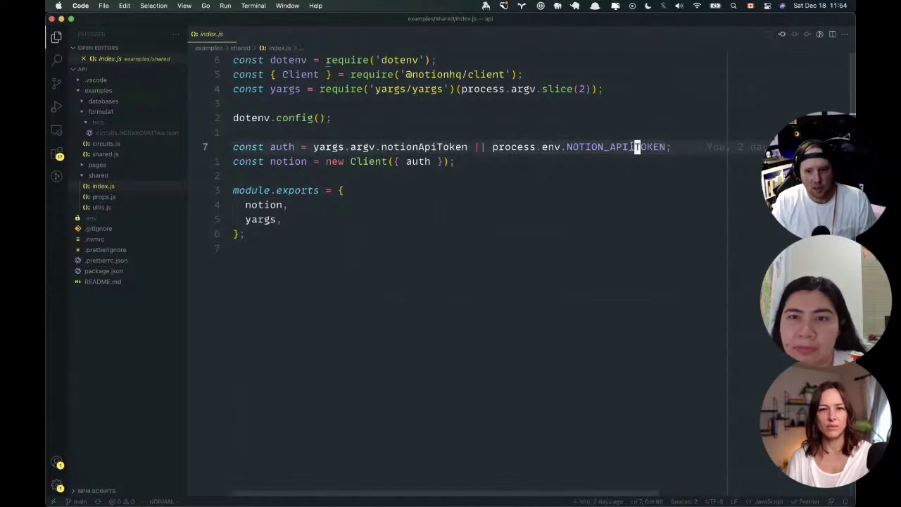
{"action": "double_click", "coordinate": [631, 146]}
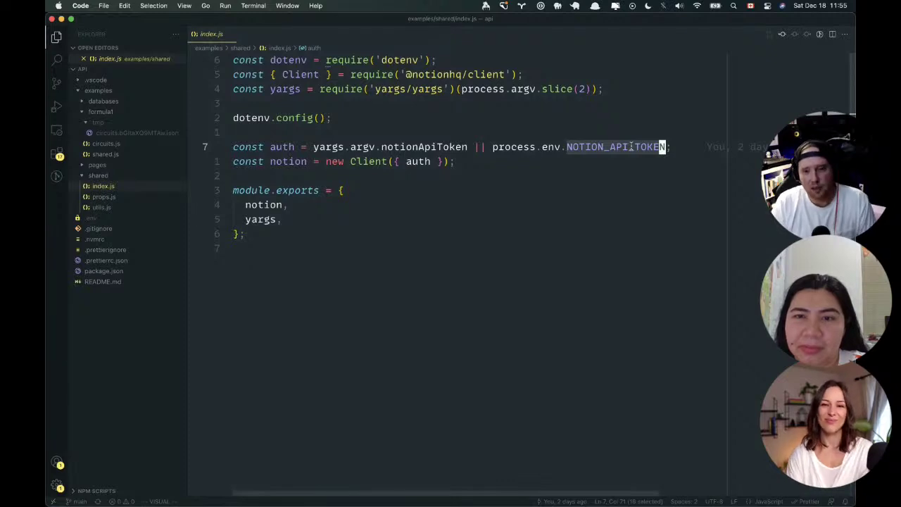
Collapse the tmp folder under formula1 and place the cursor on the line creating the notion Client.
{"action": "key", "text": "super+Tab"}
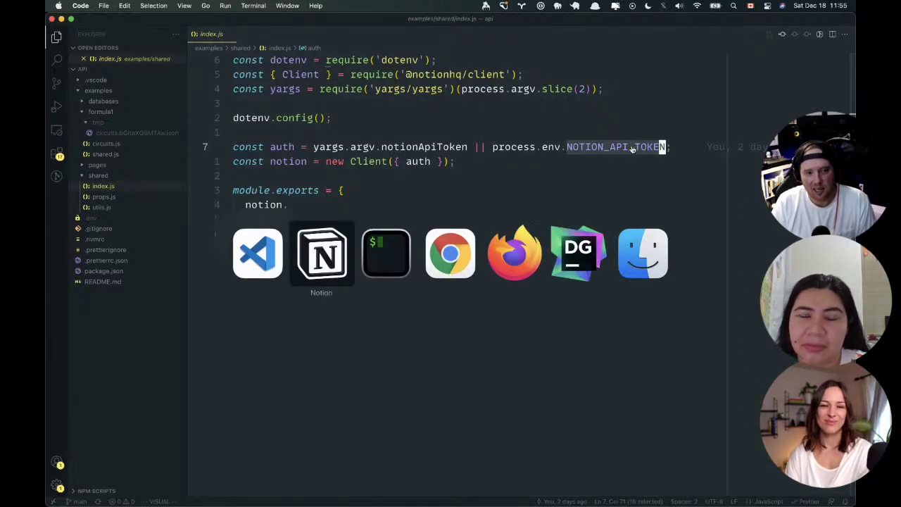
{"action": "key", "text": "Escape"}
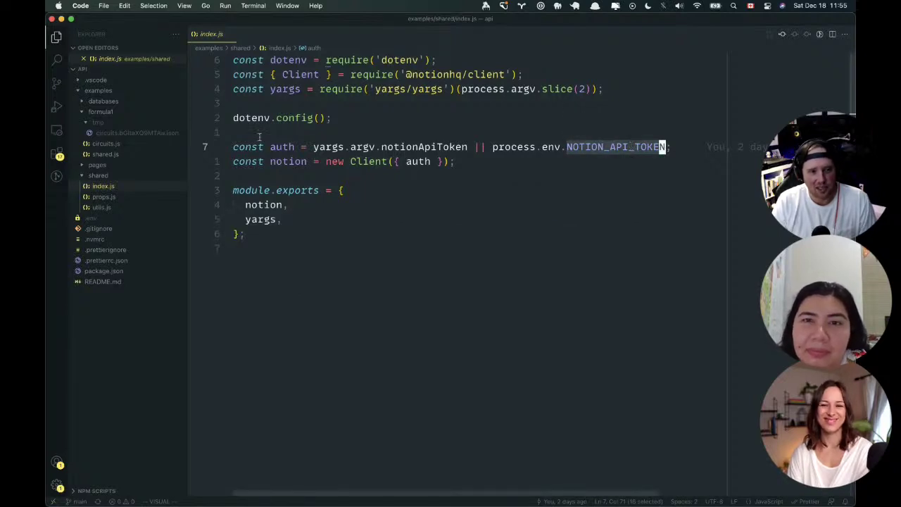
{"action": "left_click", "coordinate": [138, 123]}
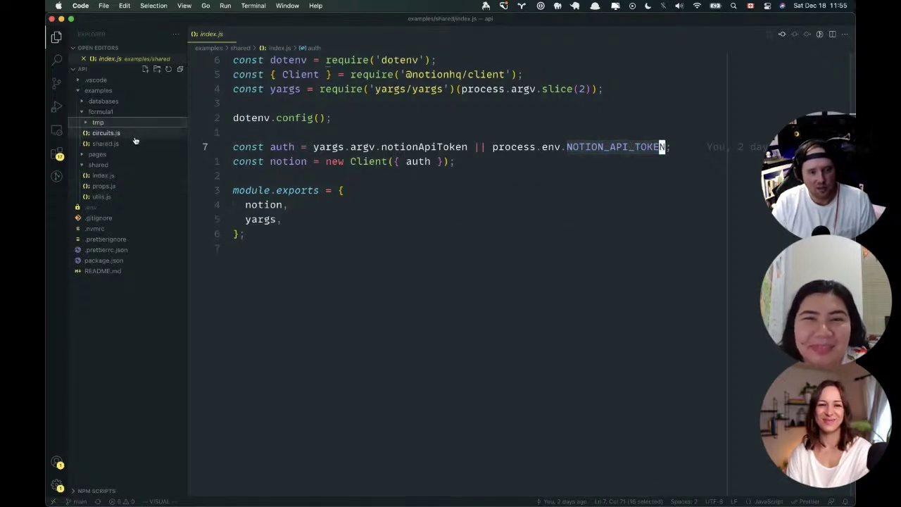
{"action": "left_click", "coordinate": [247, 162]}
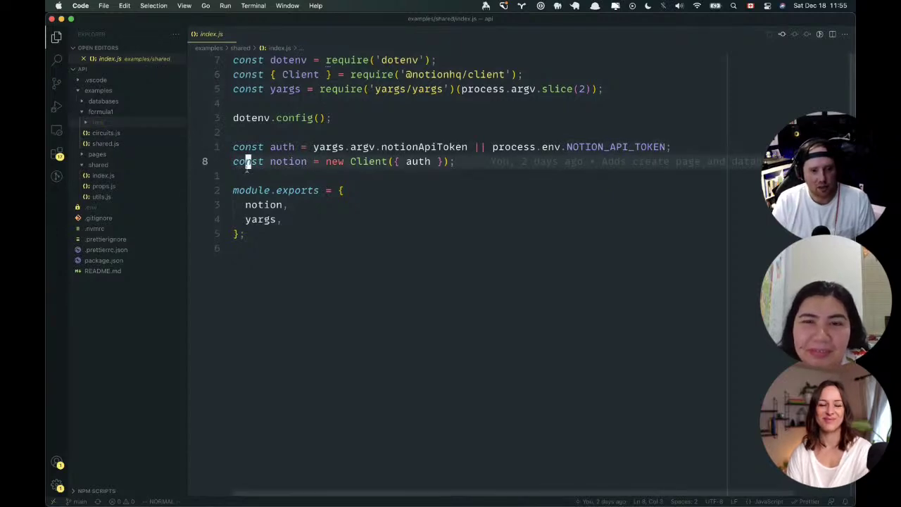
{"action": "key", "text": "super+Tab"}
{"action": "key", "text": "super+Tab"}
{"action": "key", "text": "super+Tab"}
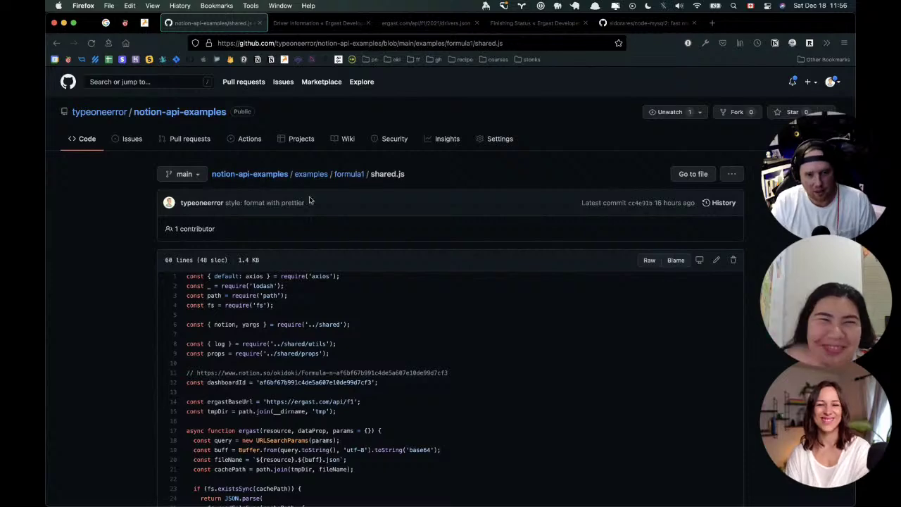
{"action": "scroll", "coordinate": [454, 377], "scroll_direction": "down", "scroll_amount": 2}
{"action": "key", "text": "super+Tab"}
{"action": "key", "text": "super+Tab"}
{"action": "key", "text": "super+Tab"}
{"action": "key", "text": "super+Tab"}
{"action": "key", "text": "super+Tab"}
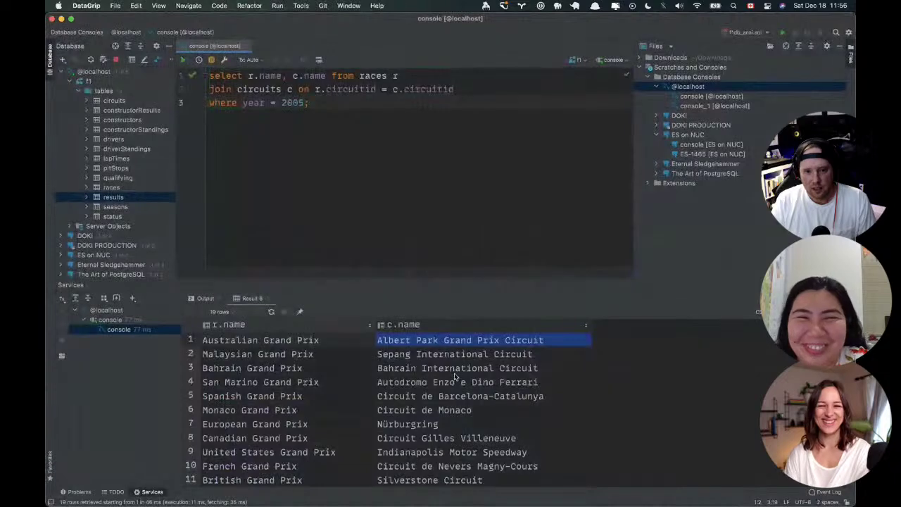
Switch to Chrome, look back through the live viewers' comments, and stop sharing the screen.
{"action": "key", "text": "super+Tab"}
{"action": "key", "text": "super+Tab"}
{"action": "key", "text": "super+Tab"}
{"action": "key", "text": "super+Tab"}
{"action": "key", "text": "super+Tab"}
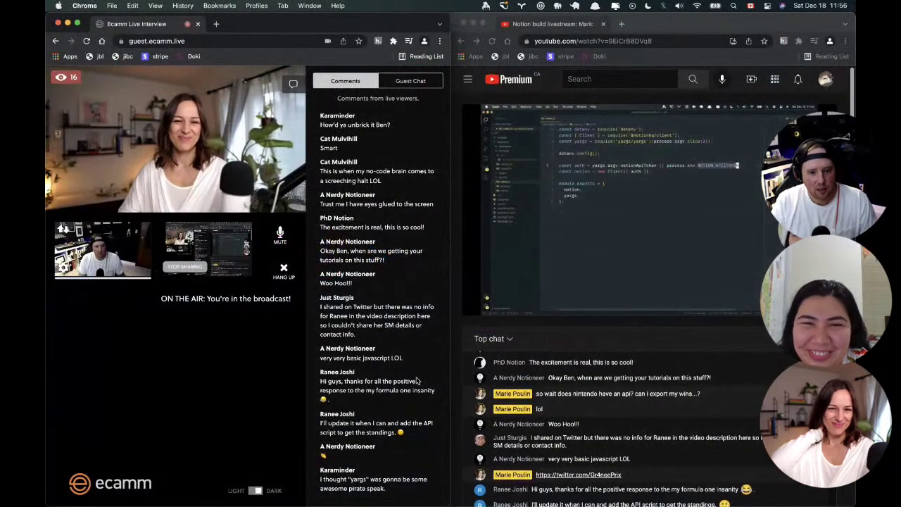
{"action": "scroll", "coordinate": [427, 378], "scroll_direction": "up", "scroll_amount": 2}
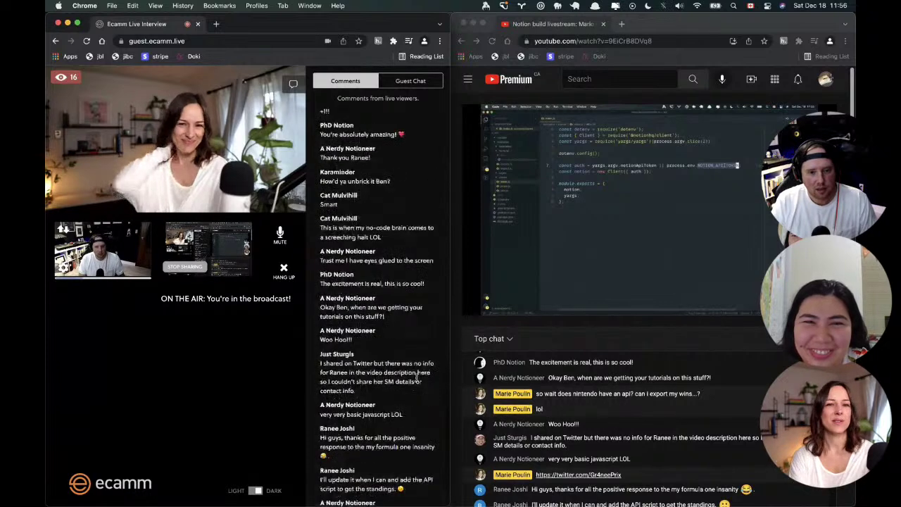
{"action": "scroll", "coordinate": [418, 378], "scroll_direction": "up", "scroll_amount": 2}
{"action": "scroll", "coordinate": [416, 380], "scroll_direction": "up", "scroll_amount": 1}
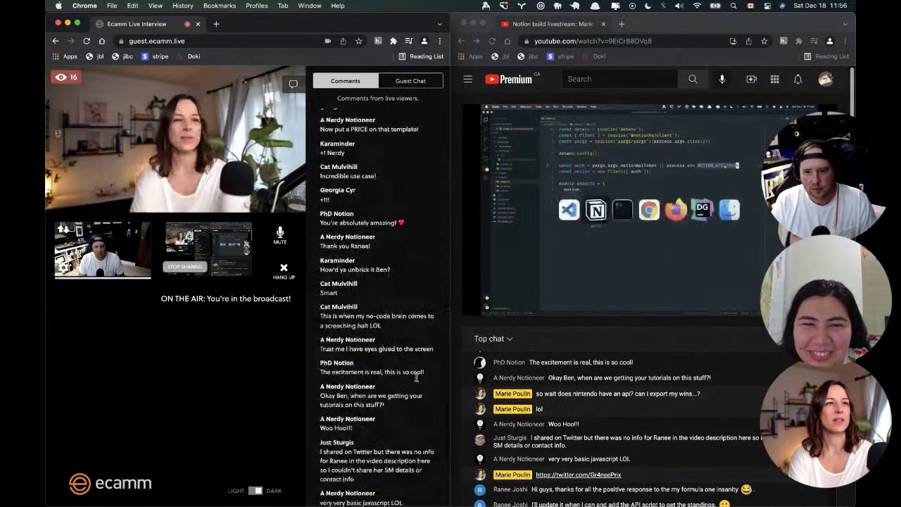
{"action": "scroll", "coordinate": [416, 378], "scroll_direction": "up", "scroll_amount": 1}
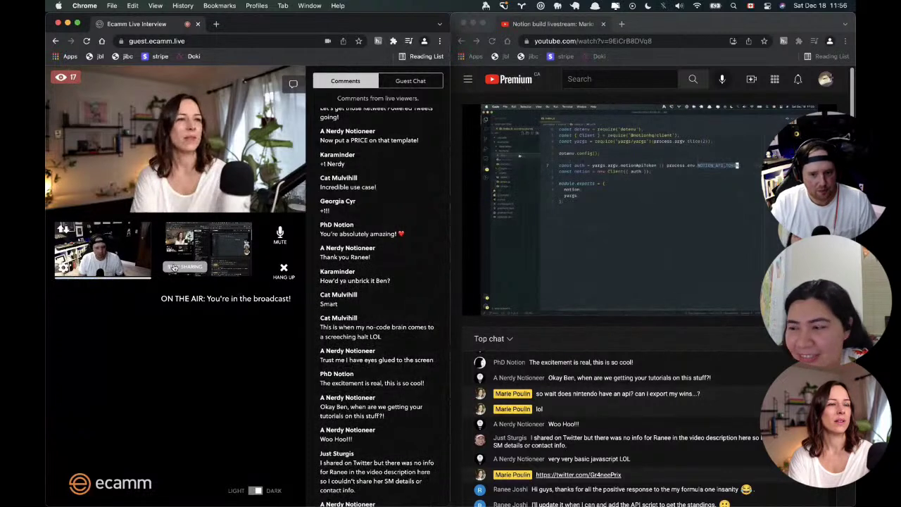
{"action": "left_click", "coordinate": [174, 267]}
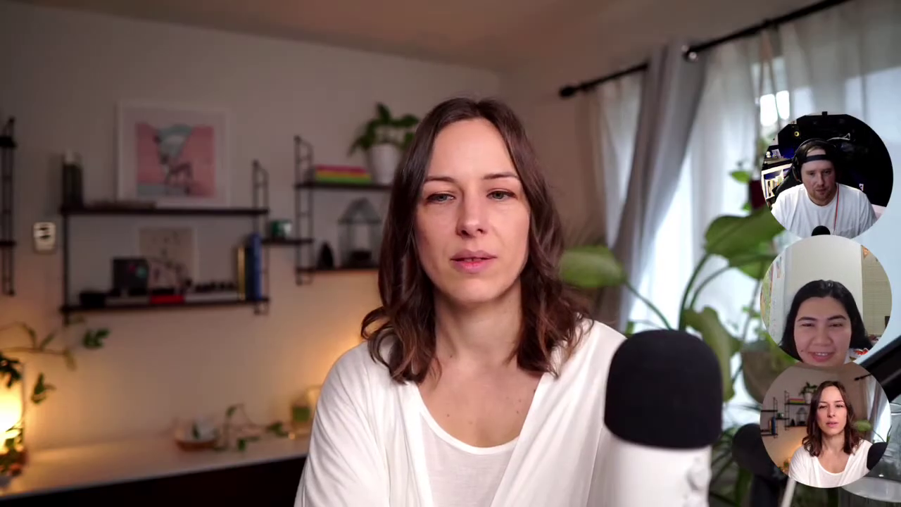